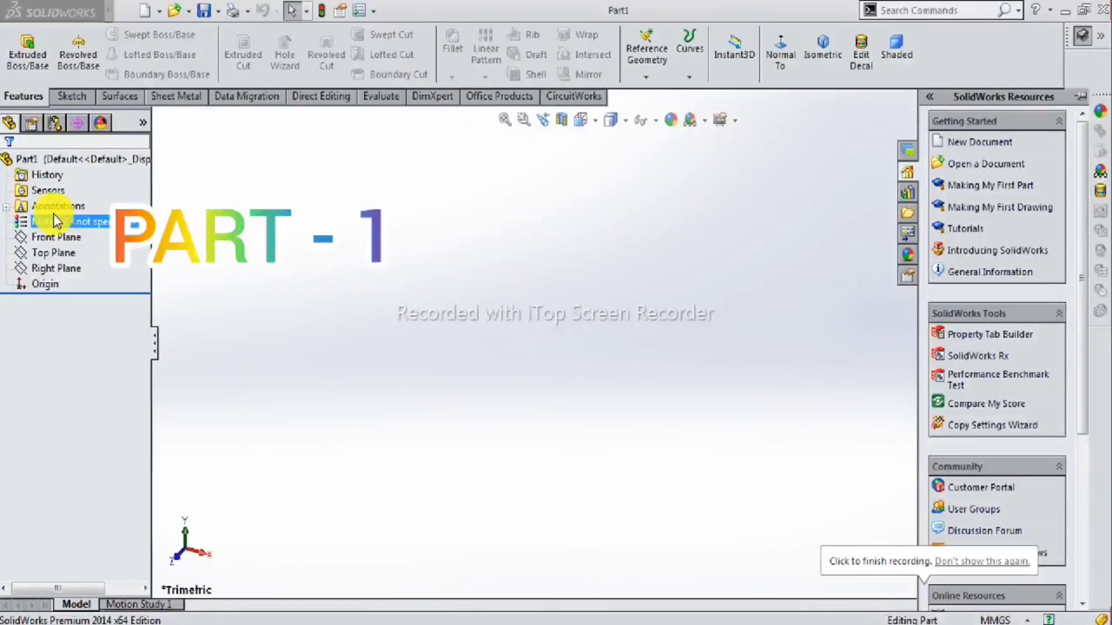
Start a Front Plane sketch with a vertical centerline running up from the origin.
click(45, 238)
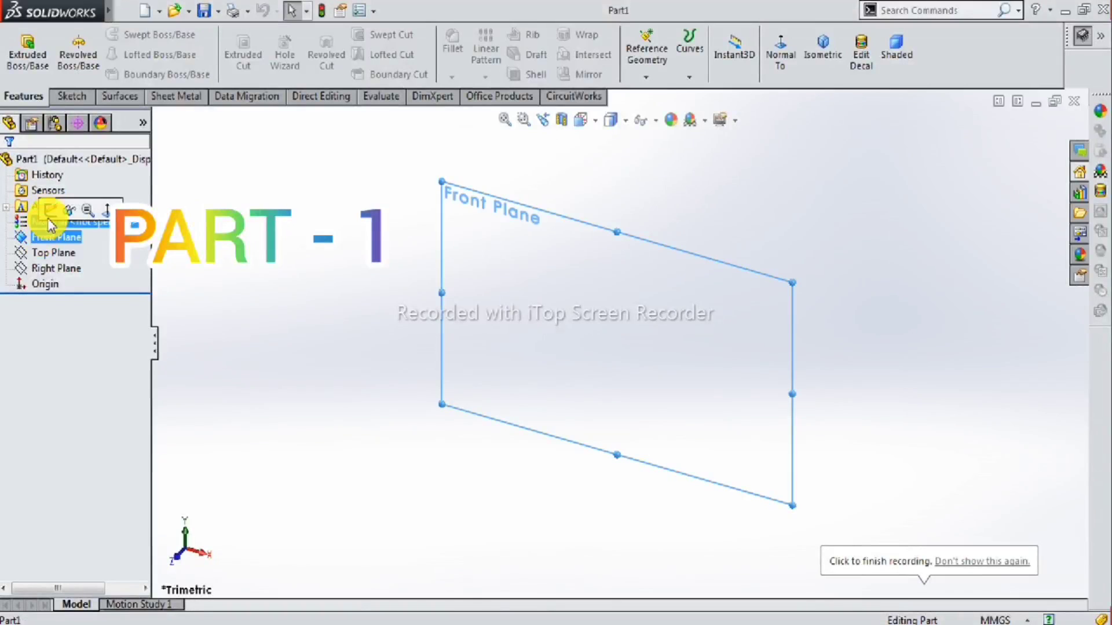
click(50, 210)
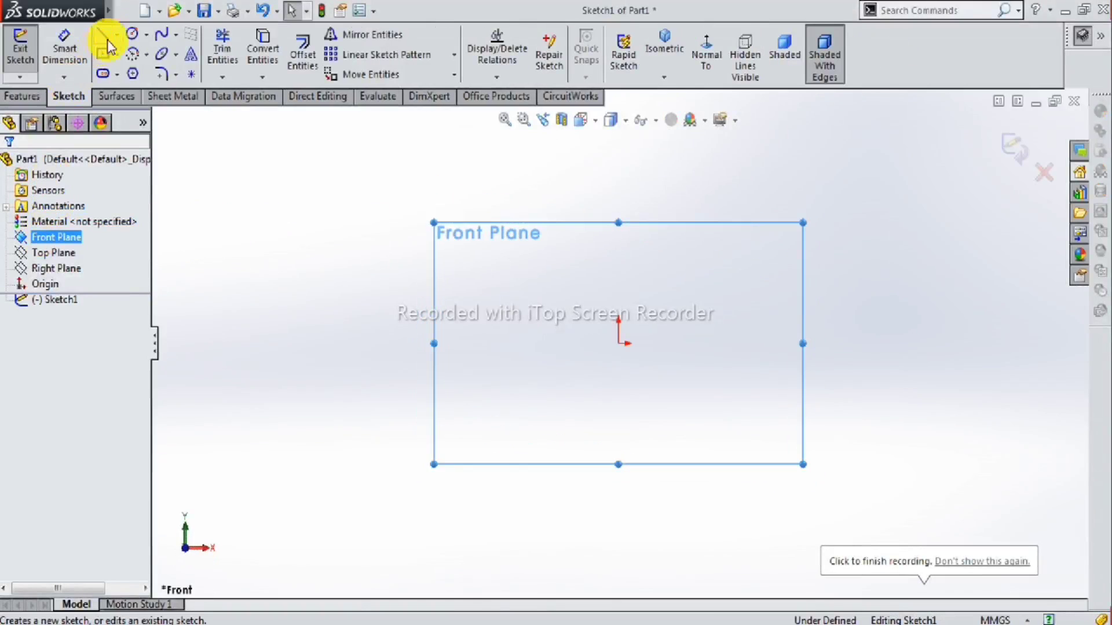
click(116, 34)
click(115, 71)
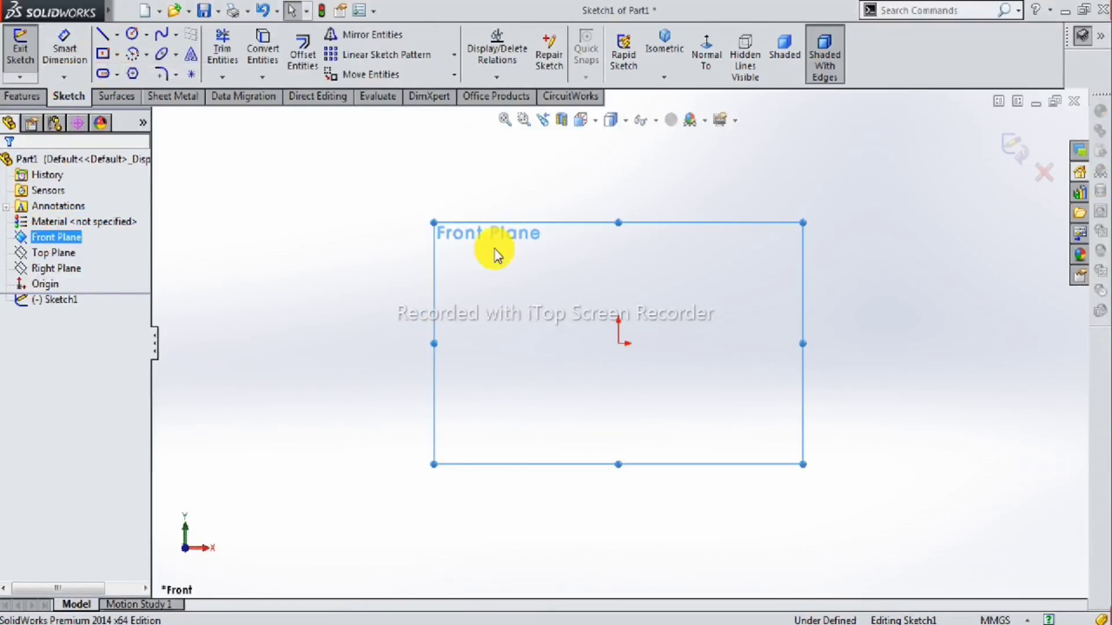
click(618, 343)
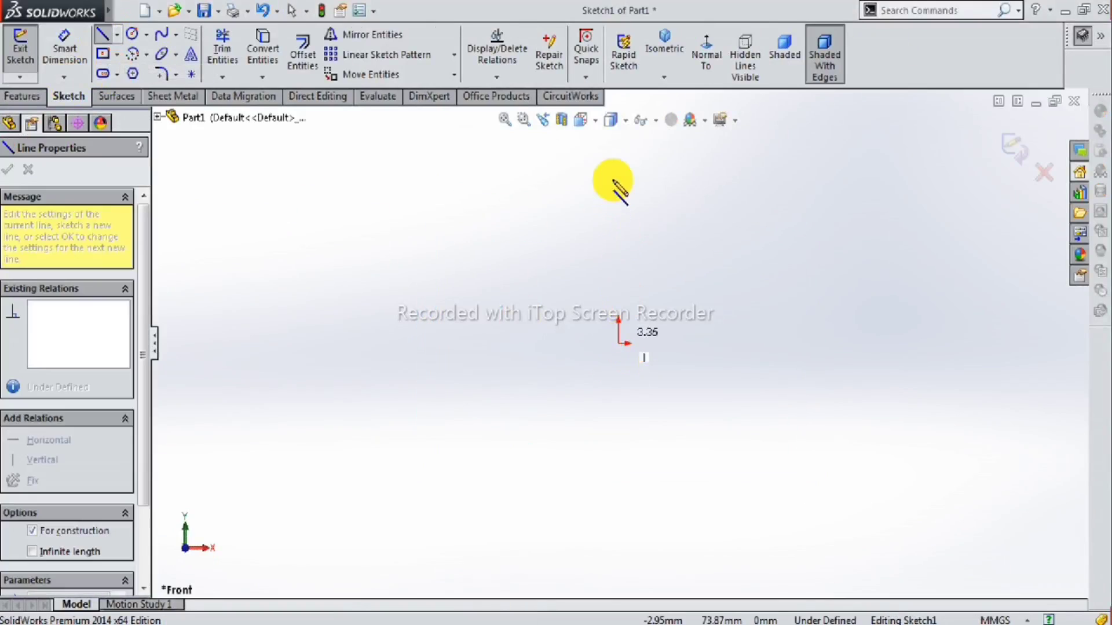
click(618, 153)
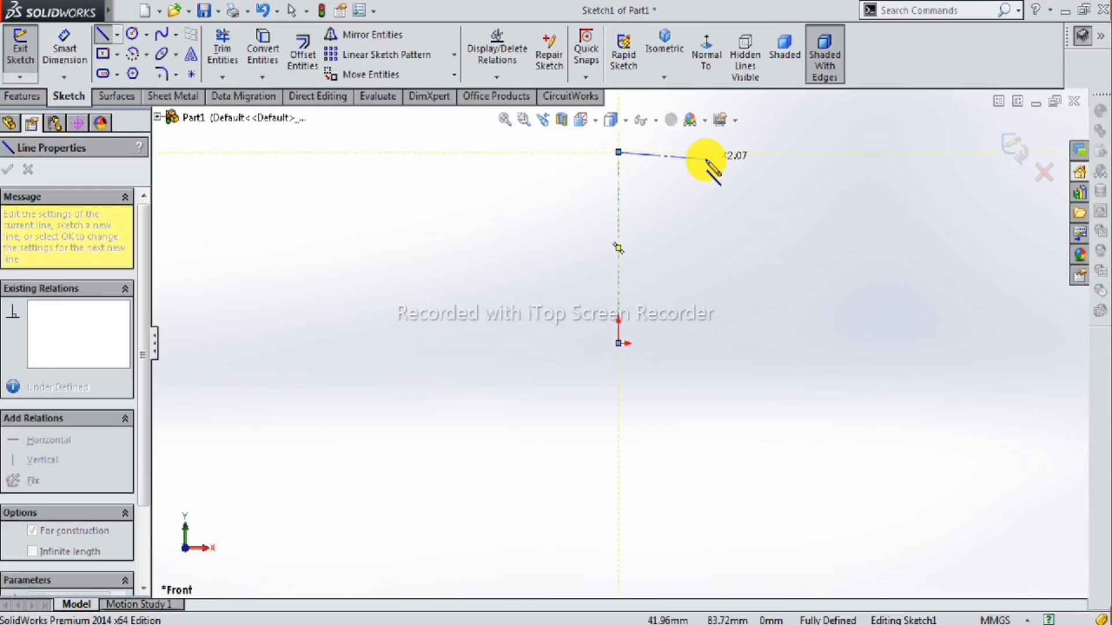
key(Escape)
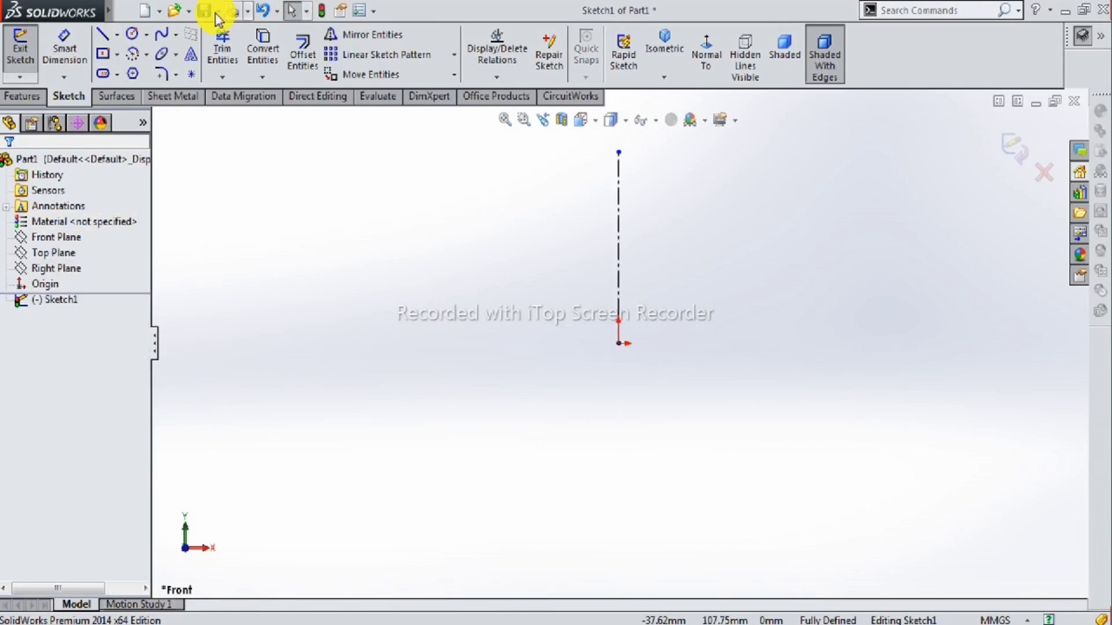
Draw the closed stepped, tapered line profile beside the centerline.
click(99, 36)
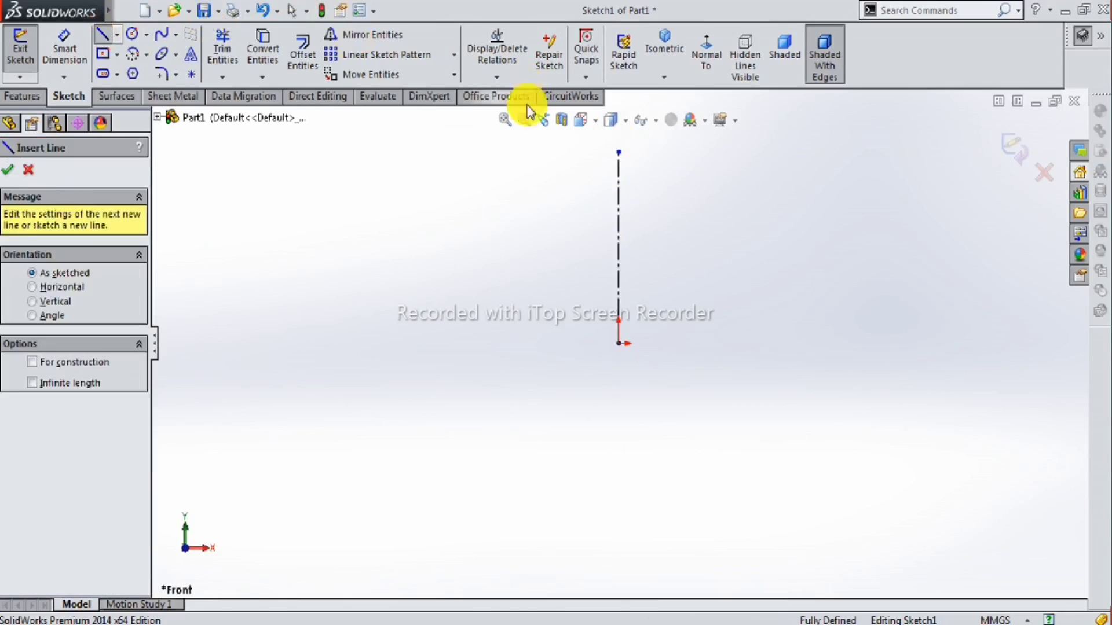
click(619, 191)
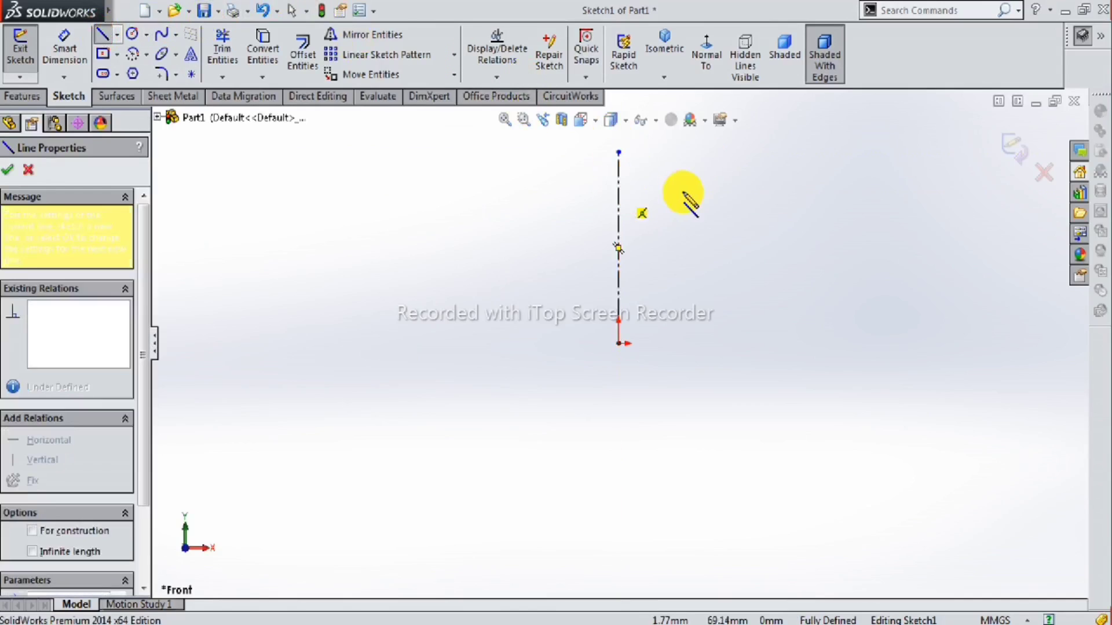
click(682, 191)
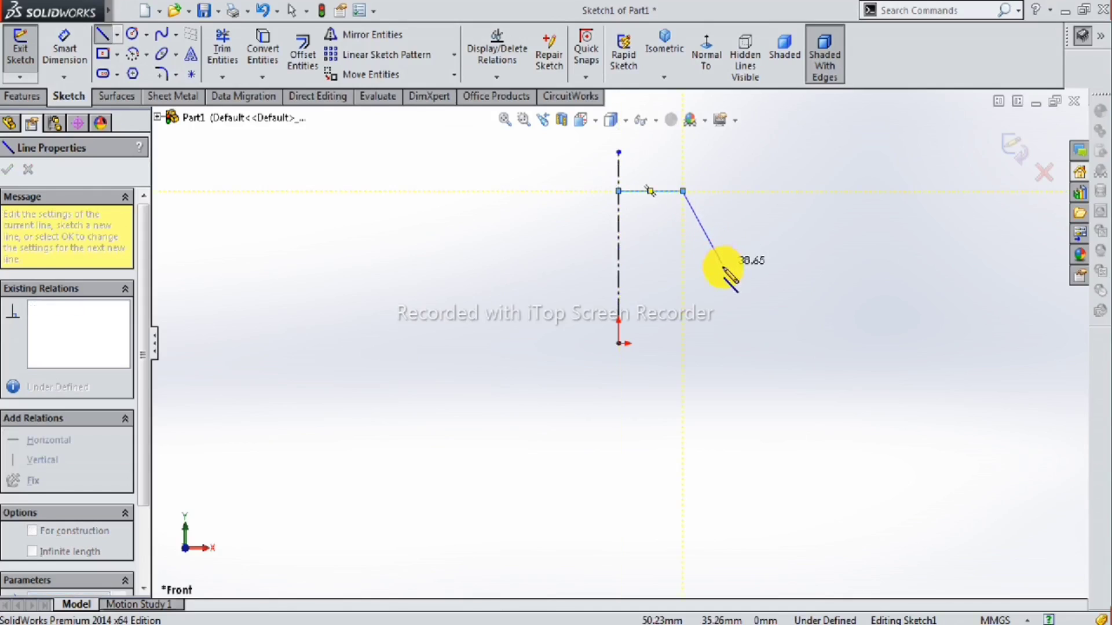
click(725, 263)
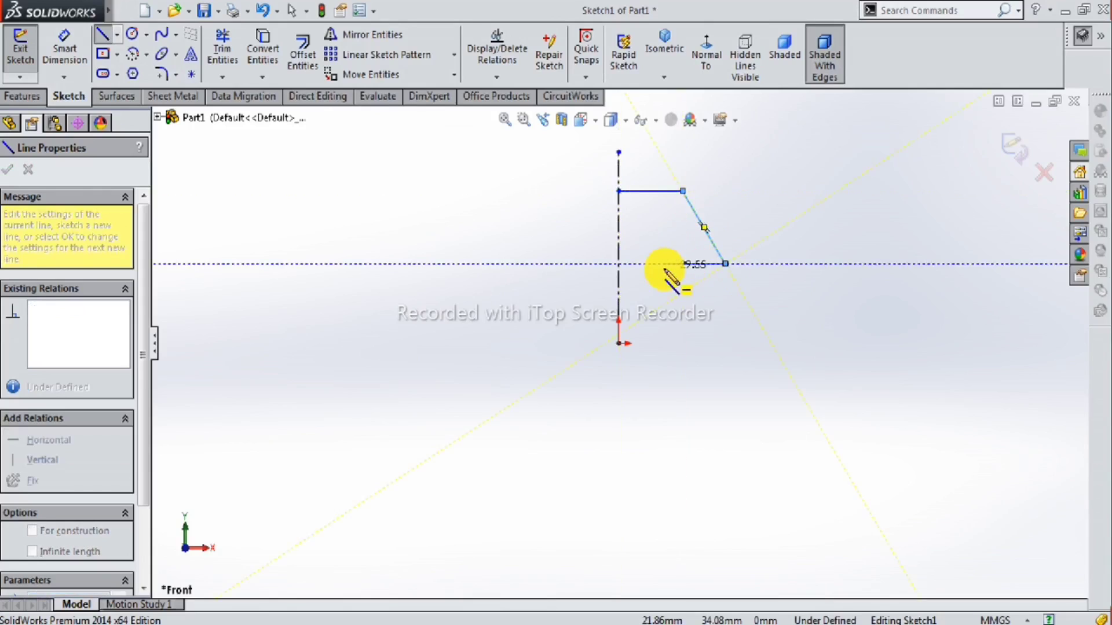
click(683, 263)
click(683, 309)
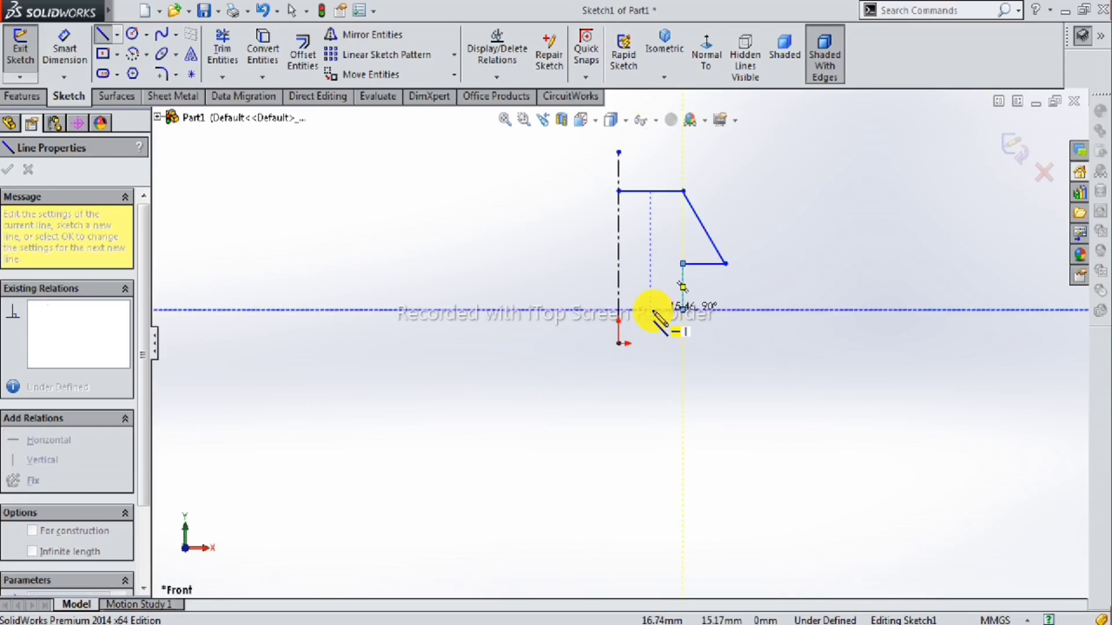
click(650, 263)
click(619, 263)
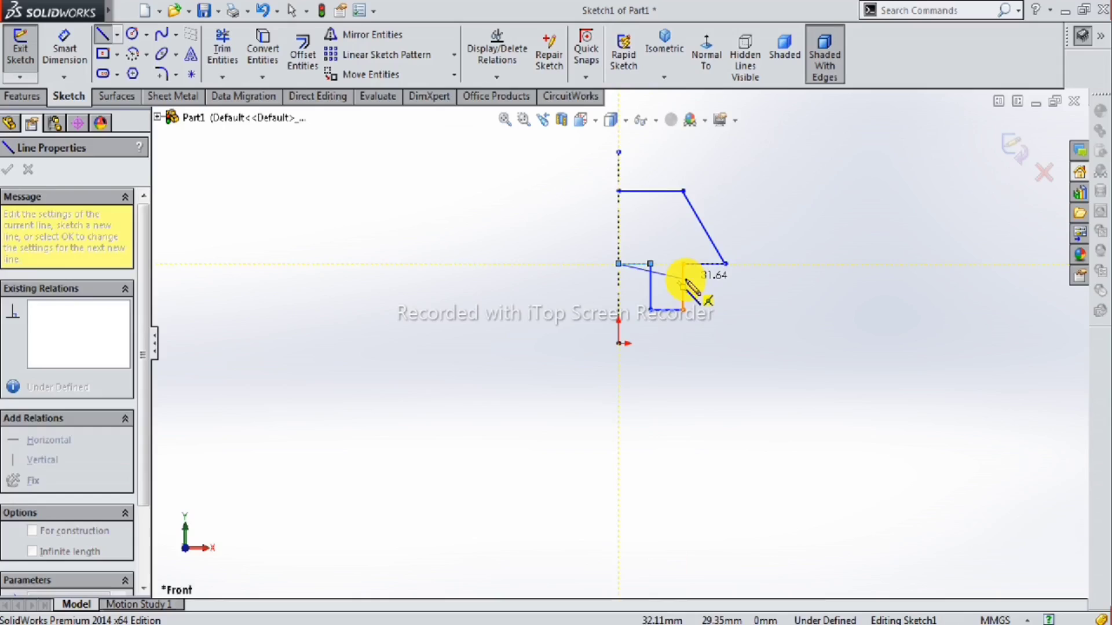
key(Escape)
scroll(719, 210, down, 2)
scroll(718, 191, down, 2)
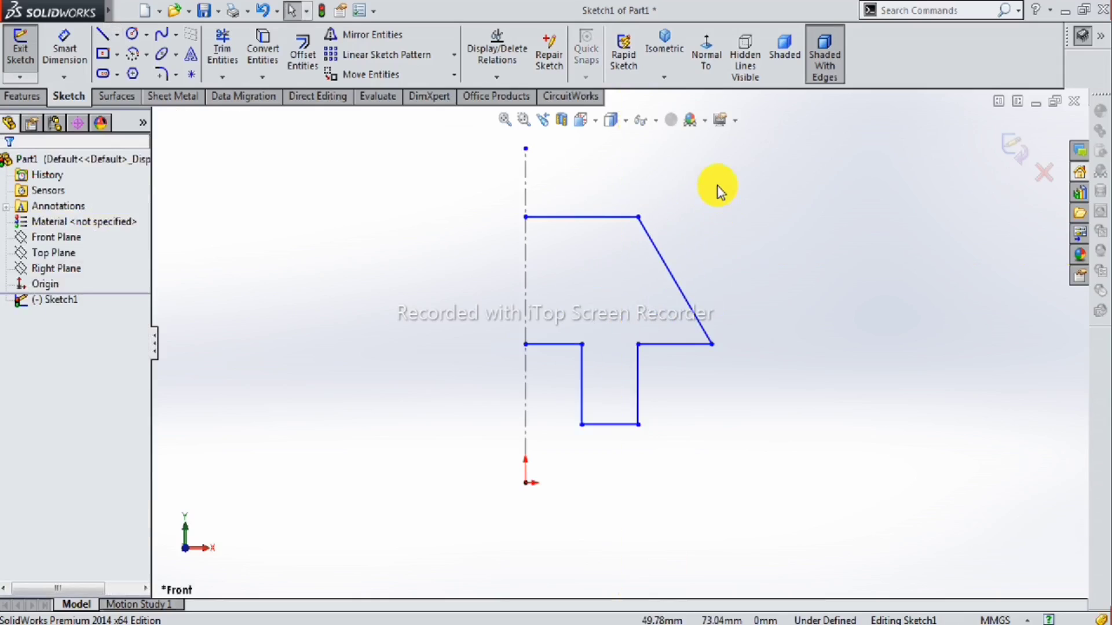
click(65, 47)
Dimension the top edge to 1.30 and the taper's height to 2.20.
click(561, 217)
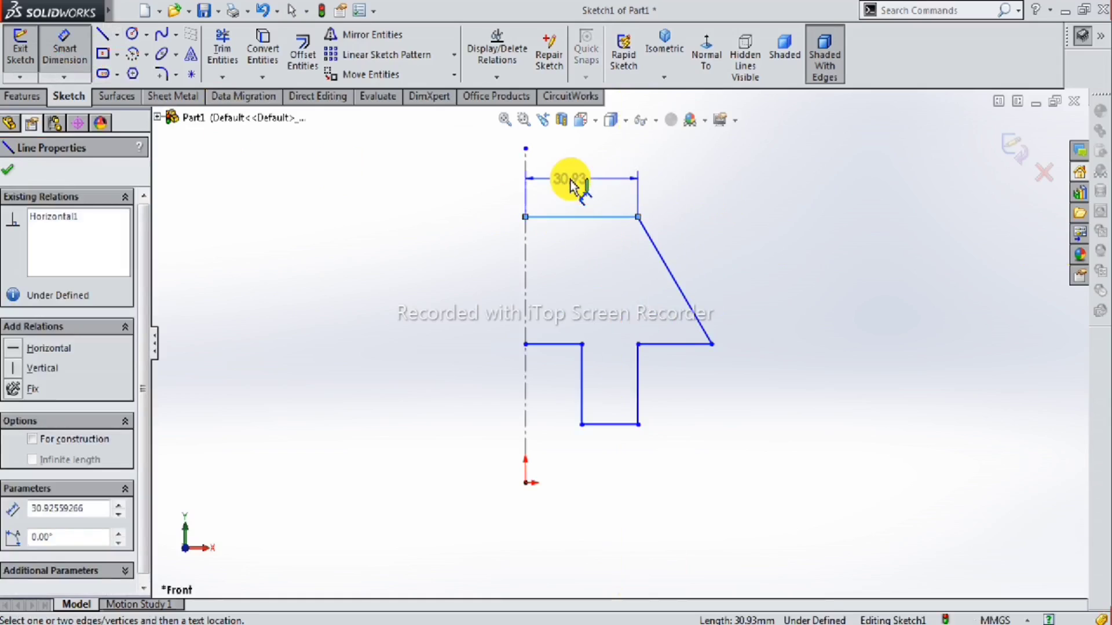
click(571, 185)
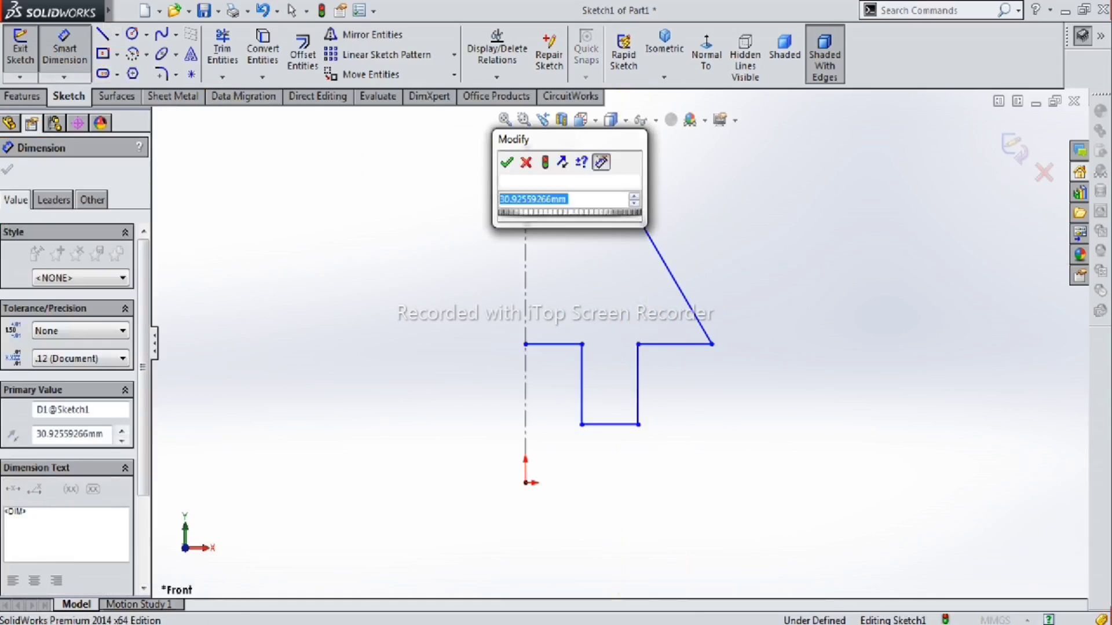
text(1.3)
key(Return)
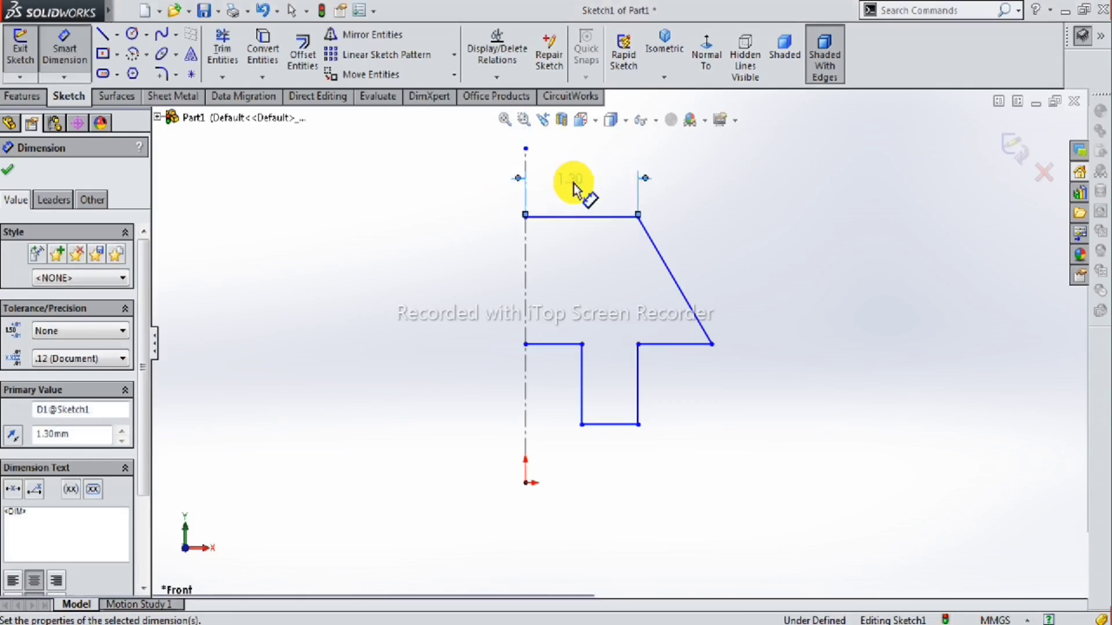
click(665, 264)
click(740, 250)
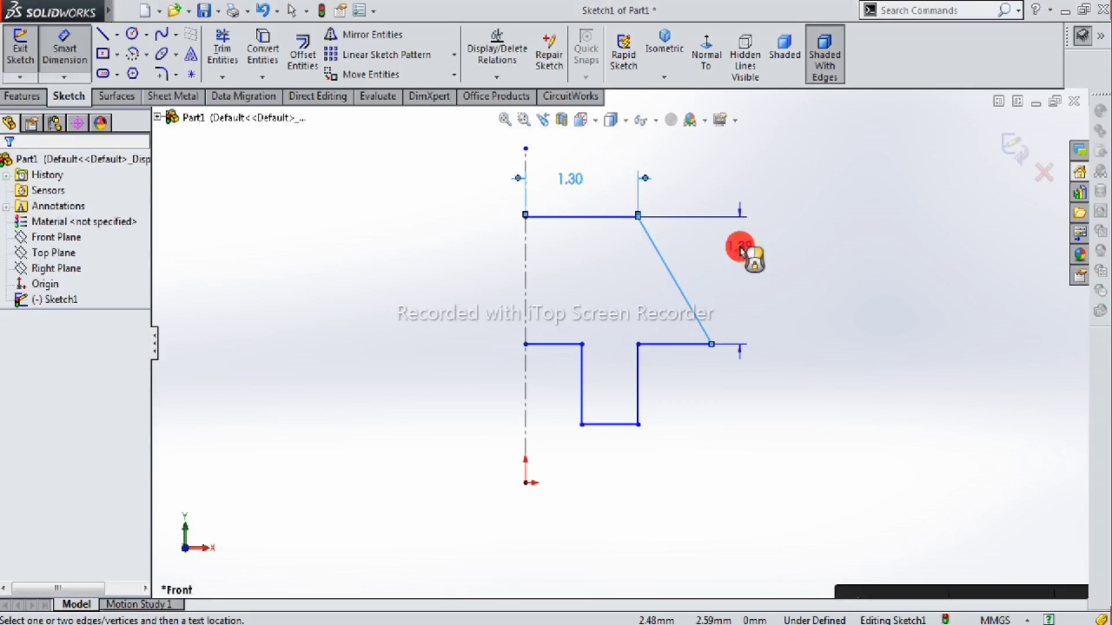
text(2.2)
key(Return)
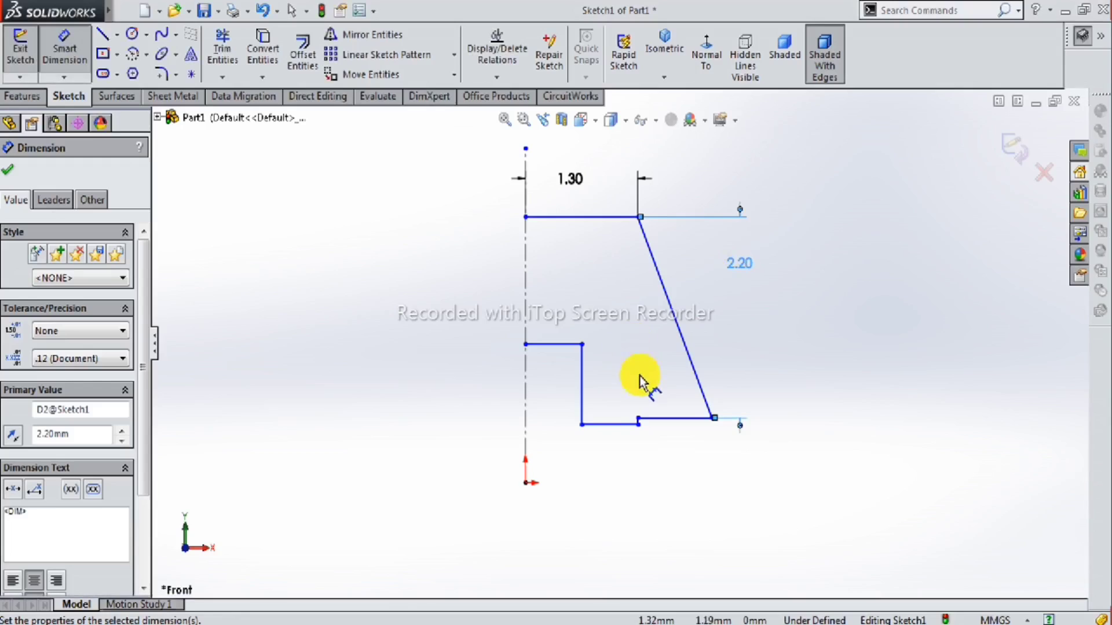
Make the two middle horizontal edges collinear and fit the sketch in view.
scroll(627, 413, down, 3)
key(Escape)
click(677, 413)
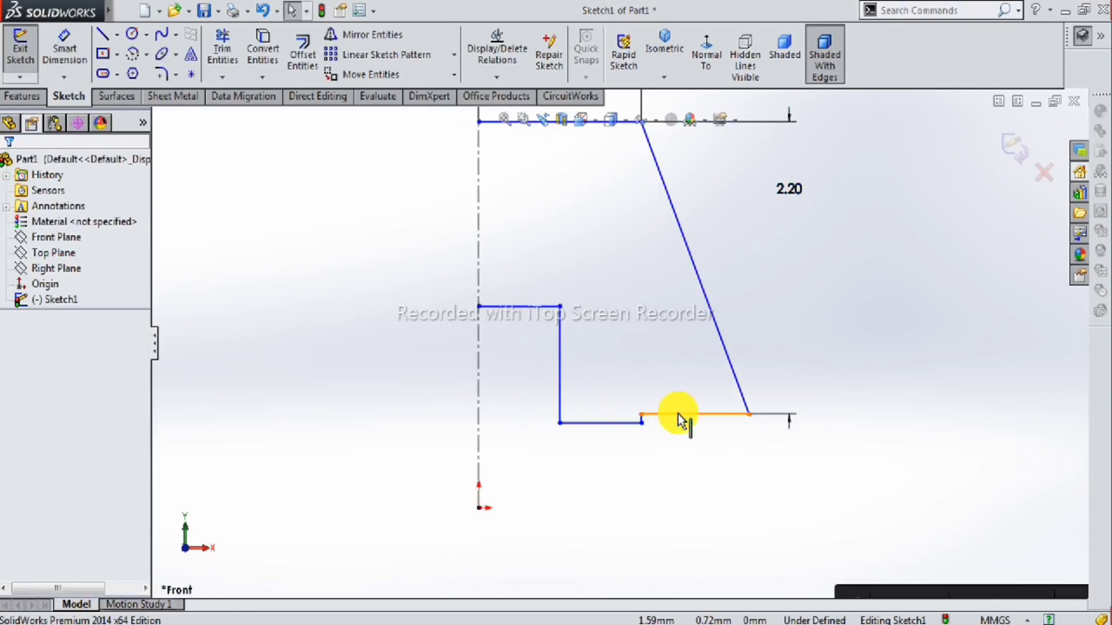
ctrl+click(533, 312)
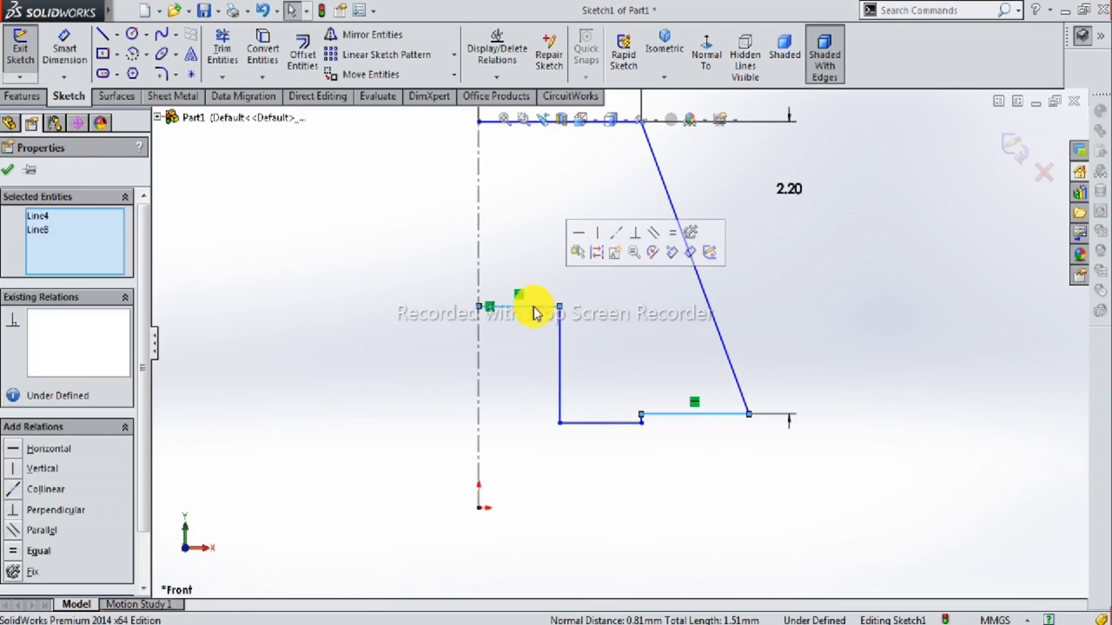
click(617, 233)
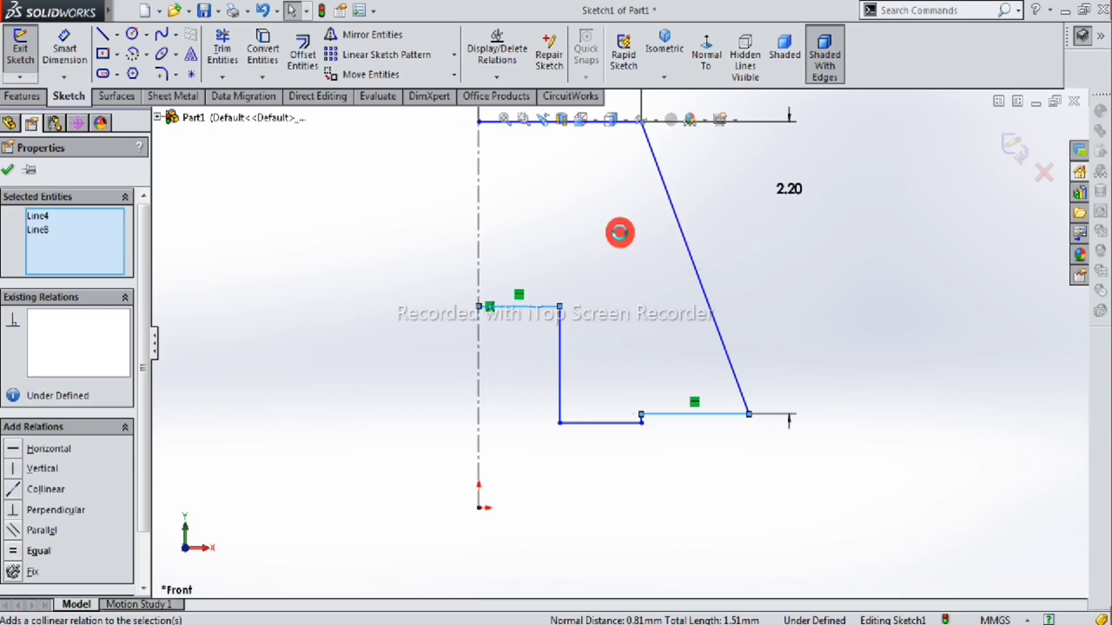
key(f)
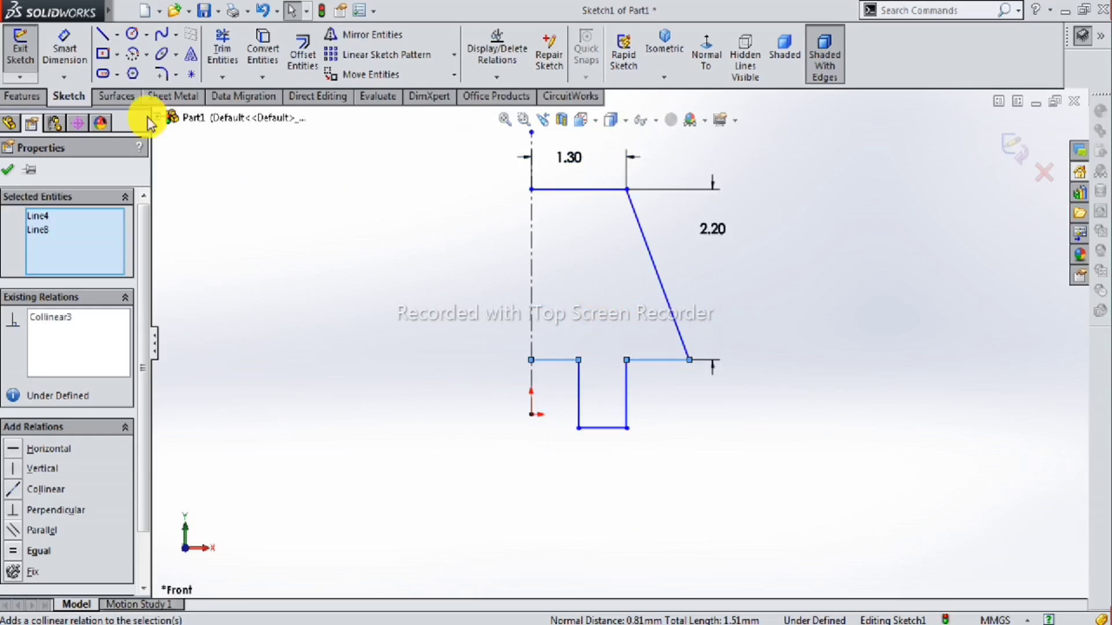
Dimension the right step edge and the step's bottom edge to 0.80 each.
click(88, 57)
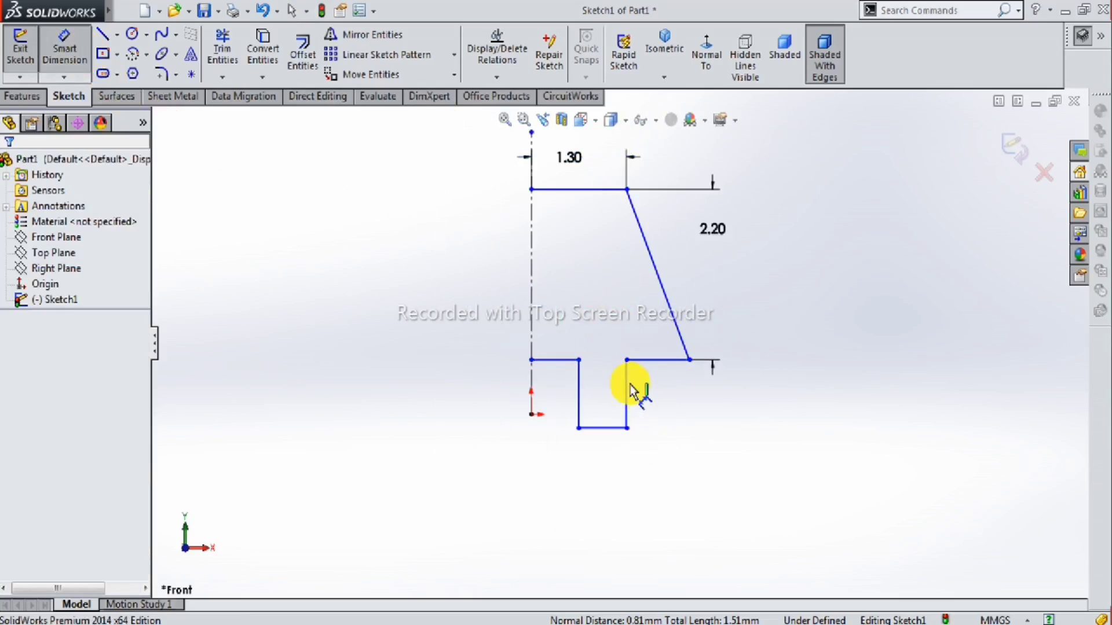
click(653, 362)
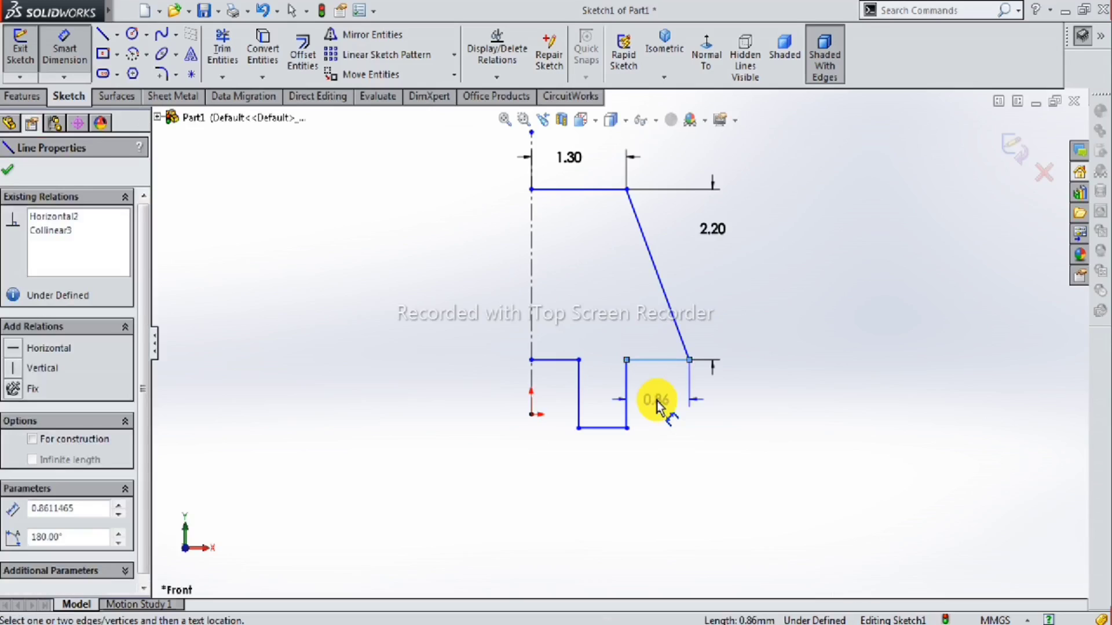
click(657, 400)
text(0.8)
key(Return)
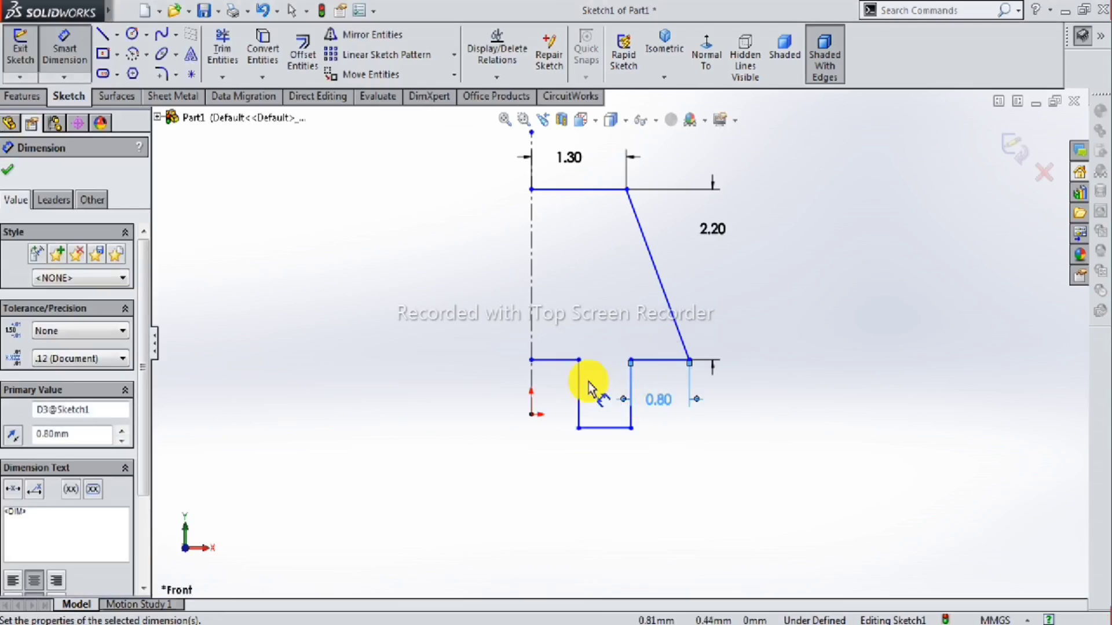
click(612, 430)
click(608, 467)
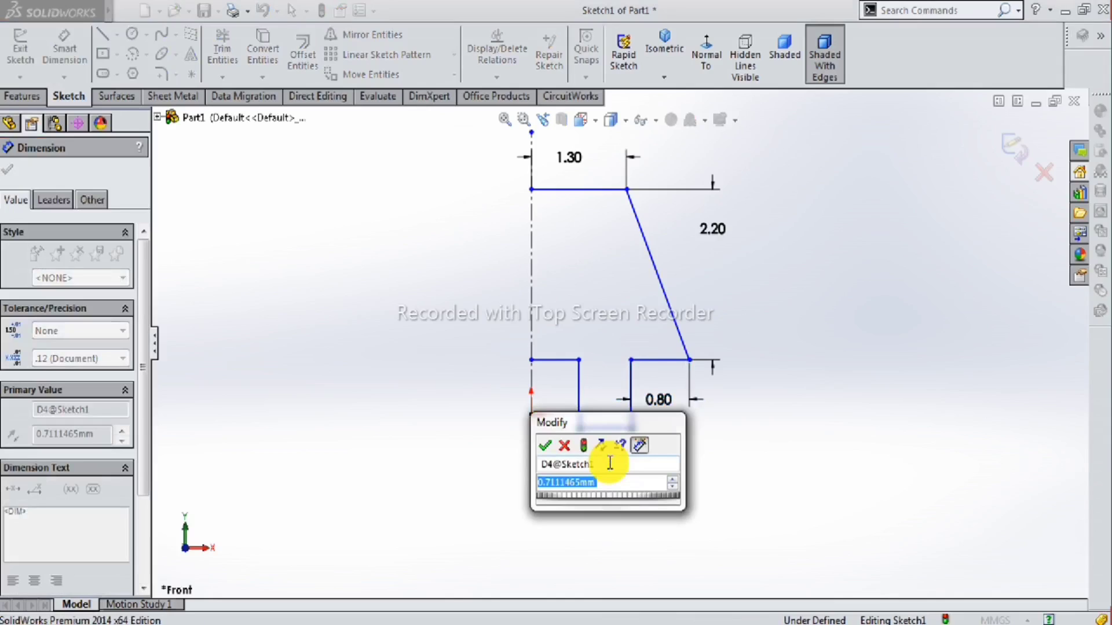
text(0.8)
key(Return)
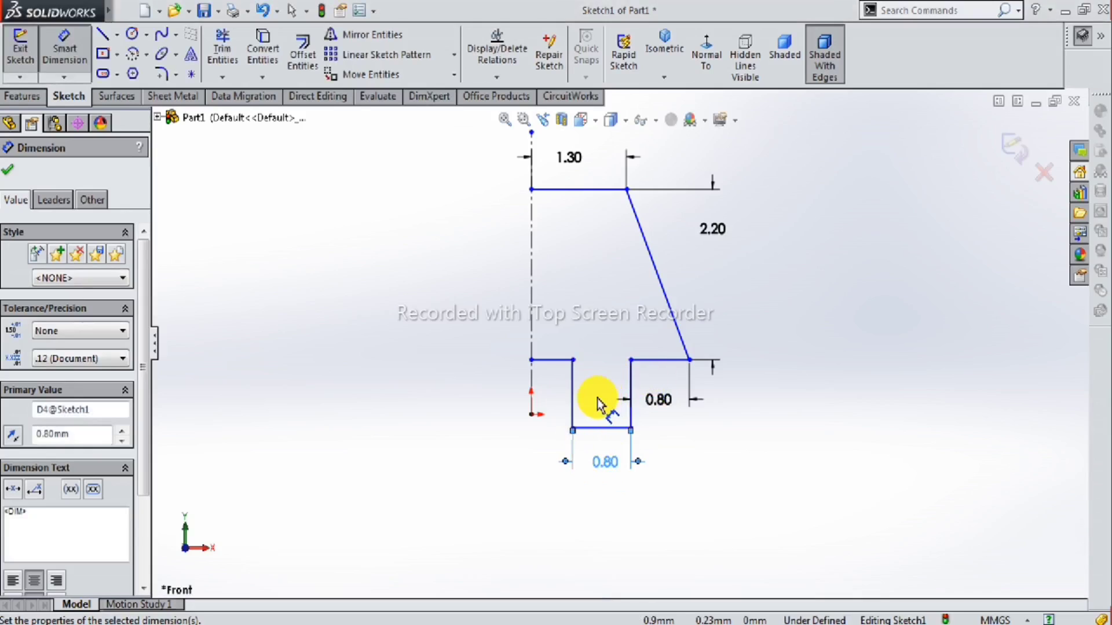
Set the distance from the origin to the outer taper corner to 2.70.
click(531, 360)
click(689, 360)
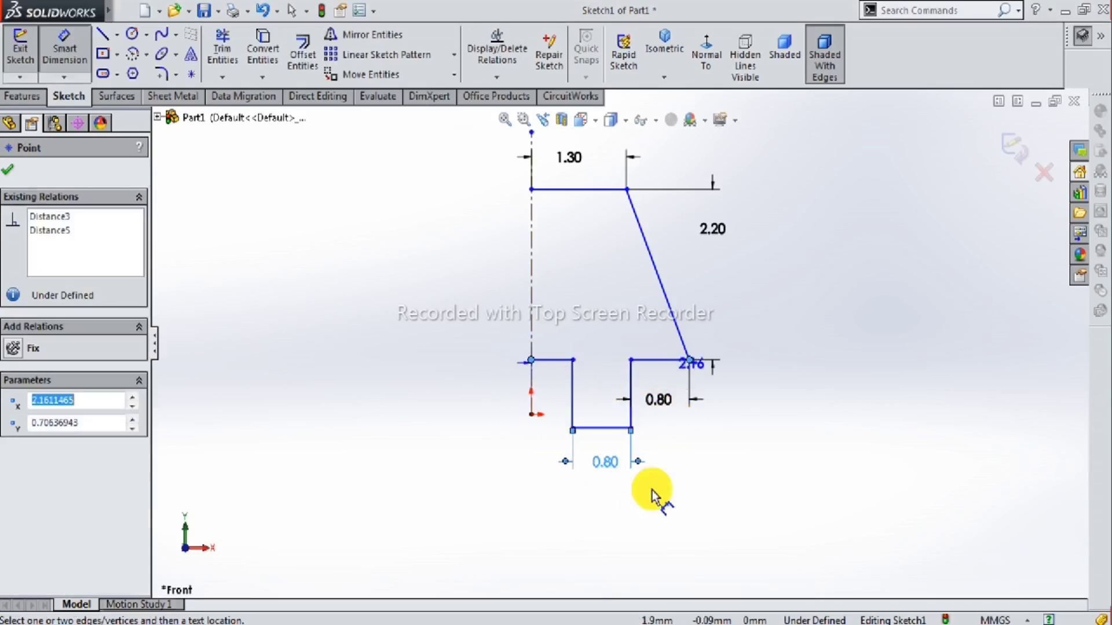
click(619, 528)
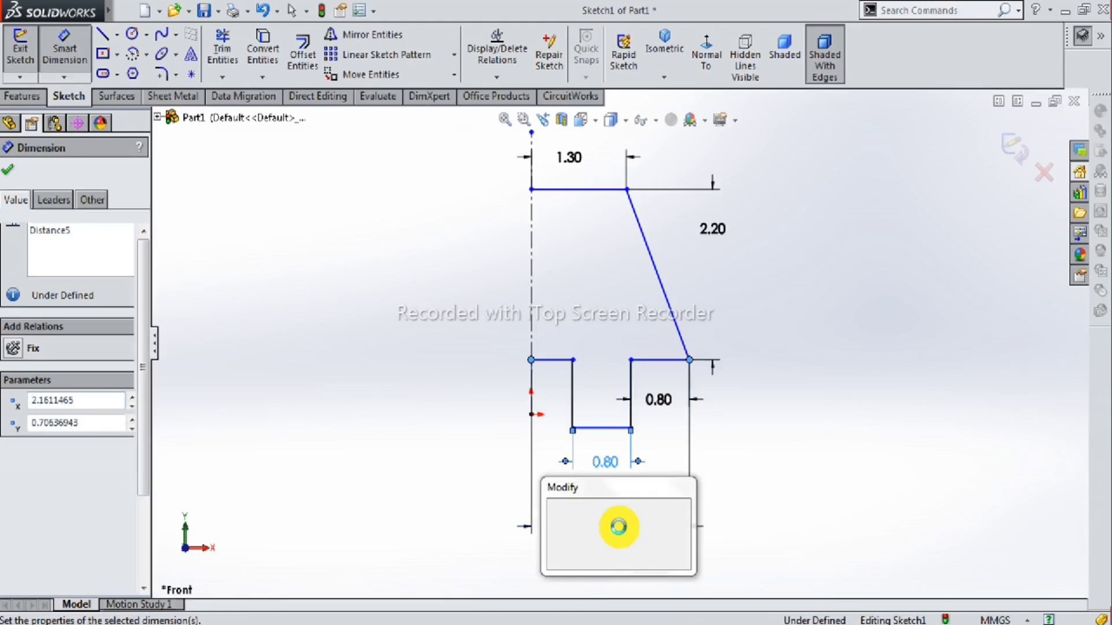
text(2.7)
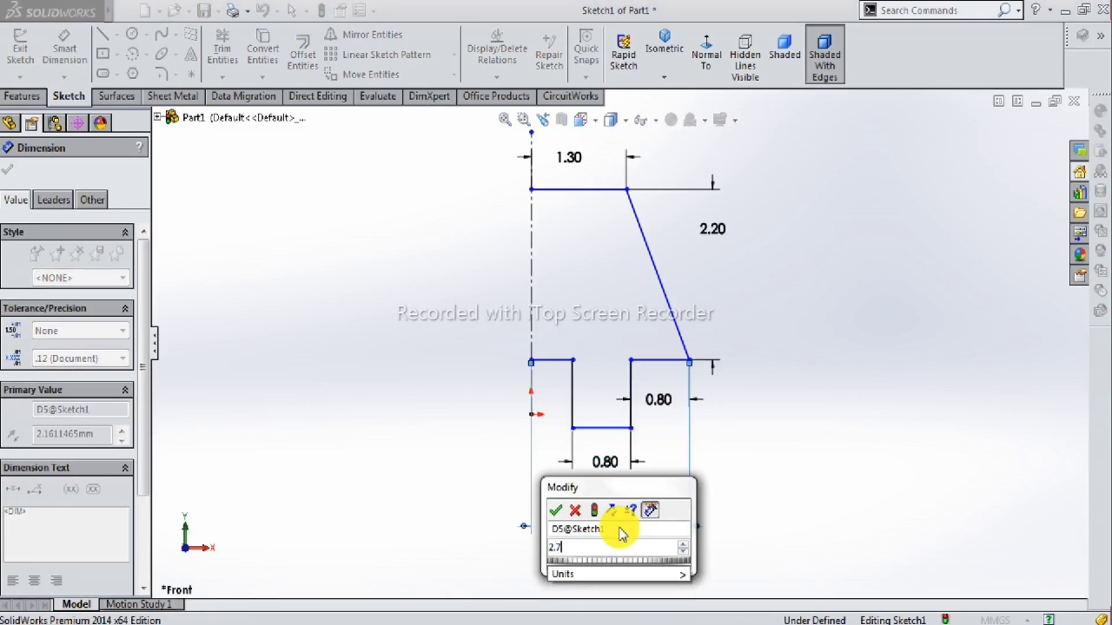
key(Return)
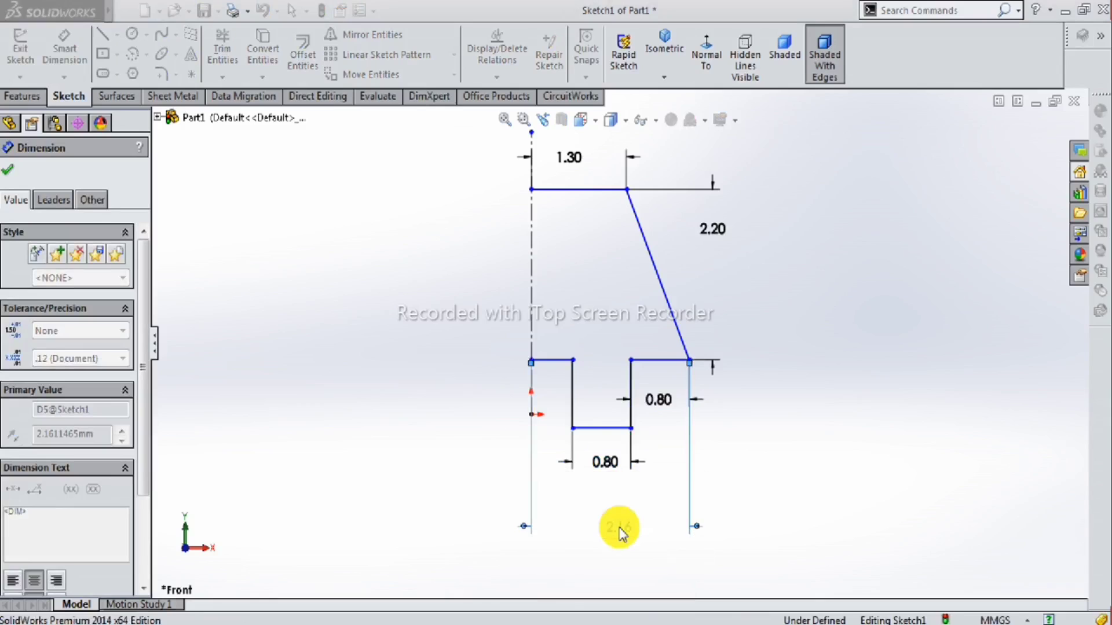
scroll(677, 464, up, 2)
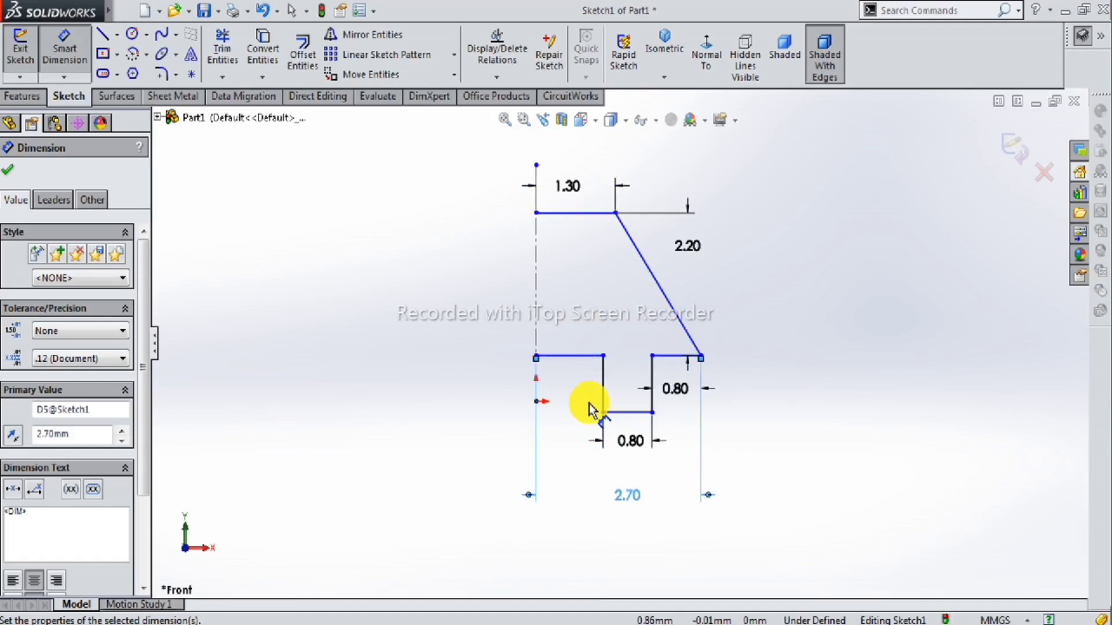
click(10, 173)
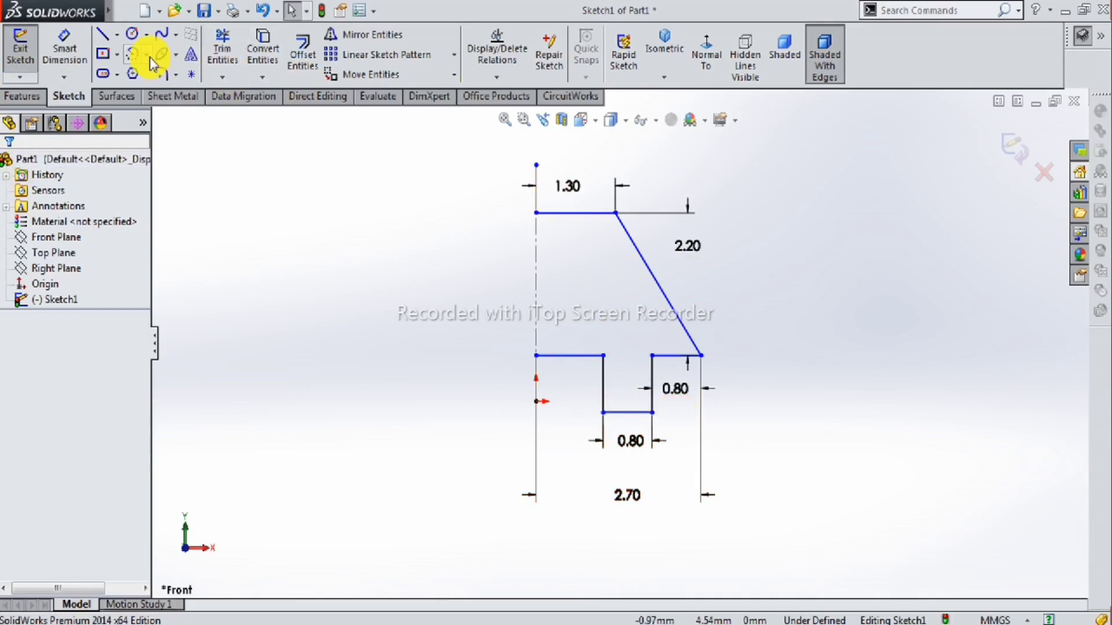
Fillet the corner between the top edge and slanted edge with a 1 mm radius.
click(161, 76)
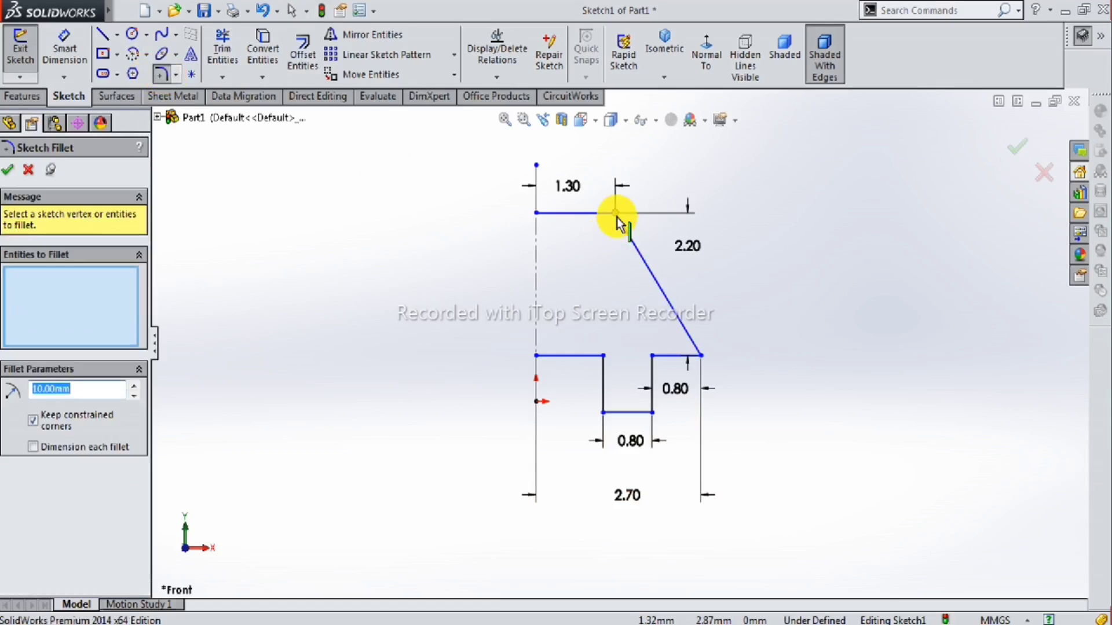
text(1)
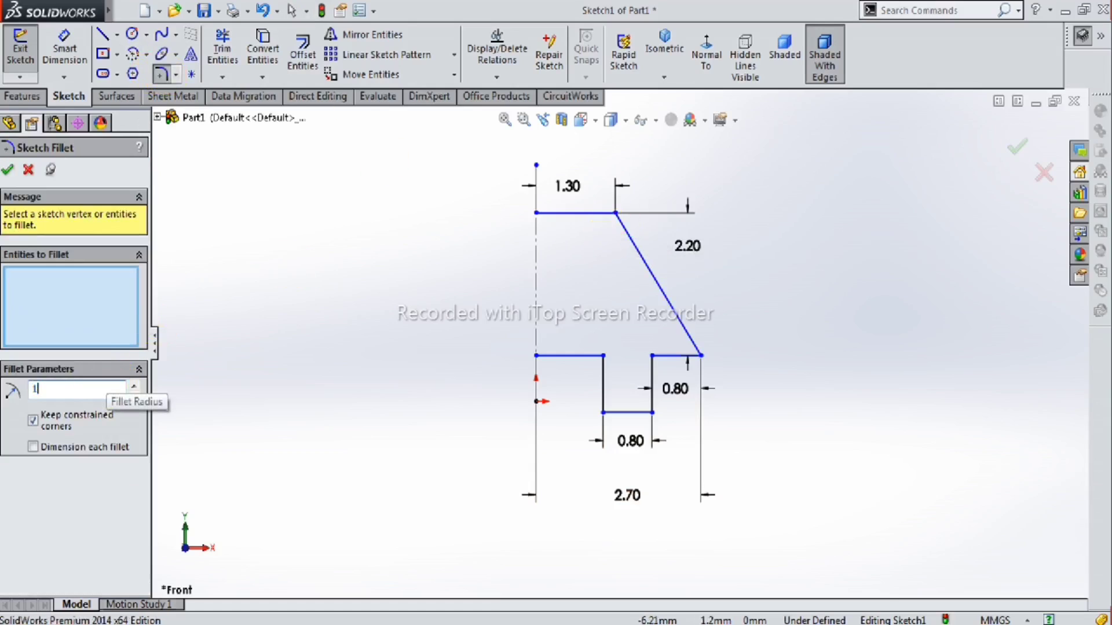
click(612, 214)
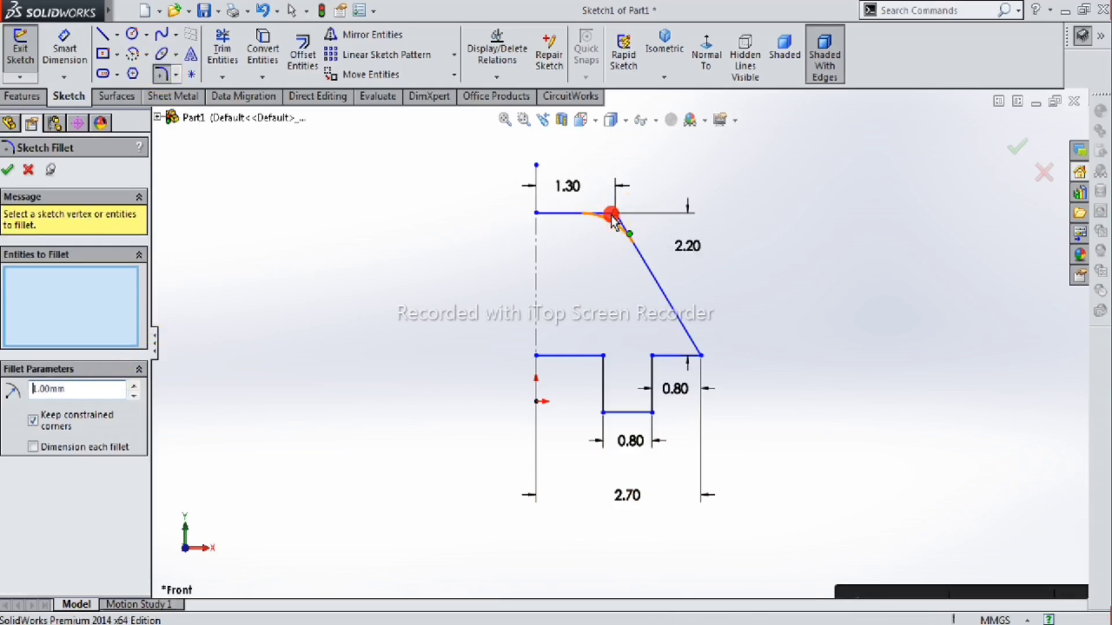
click(8, 171)
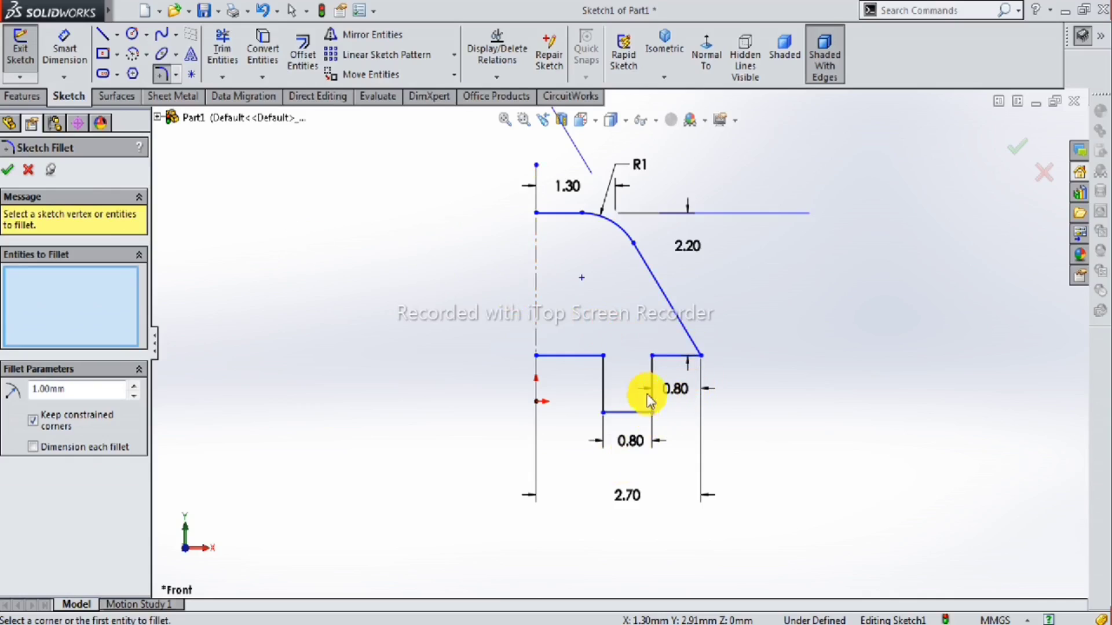
Dimension the right step's vertical edge to a height of 1.
click(61, 43)
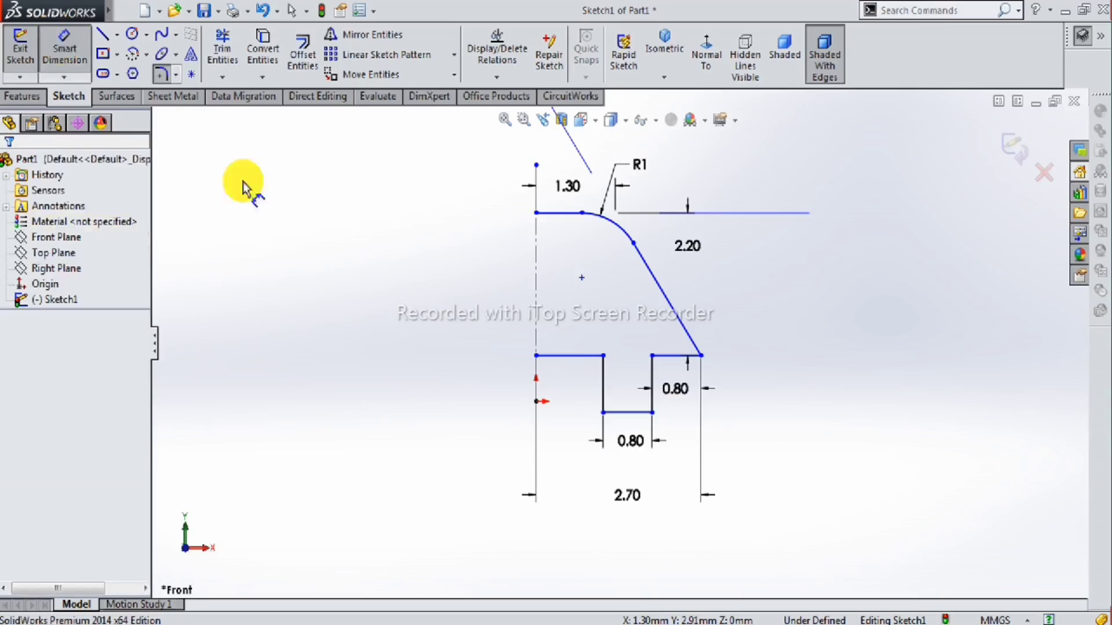
click(679, 403)
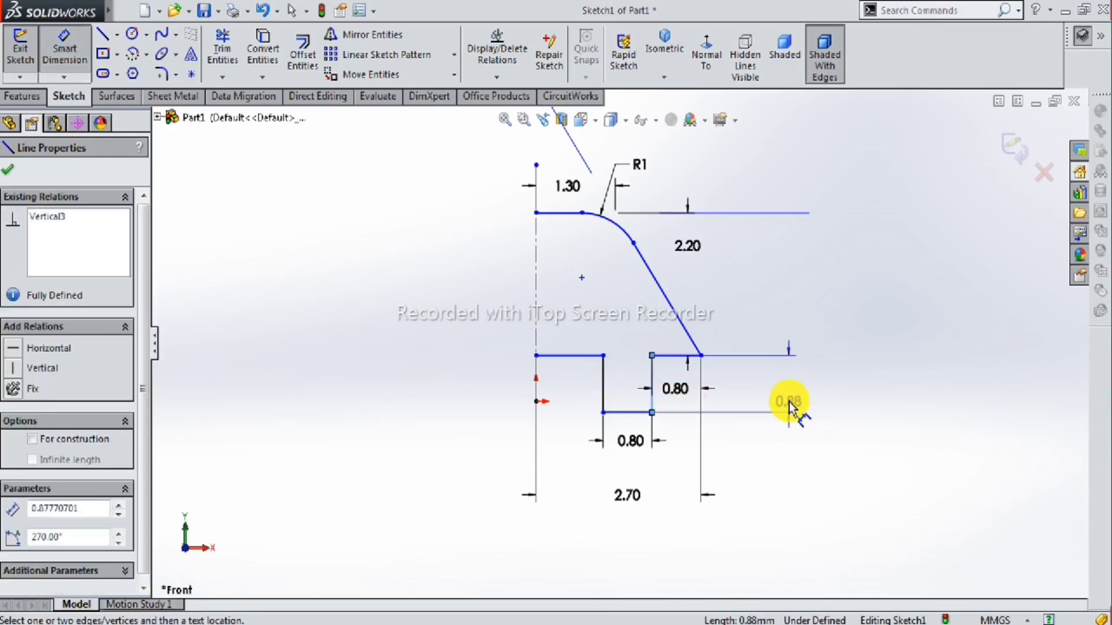
click(787, 390)
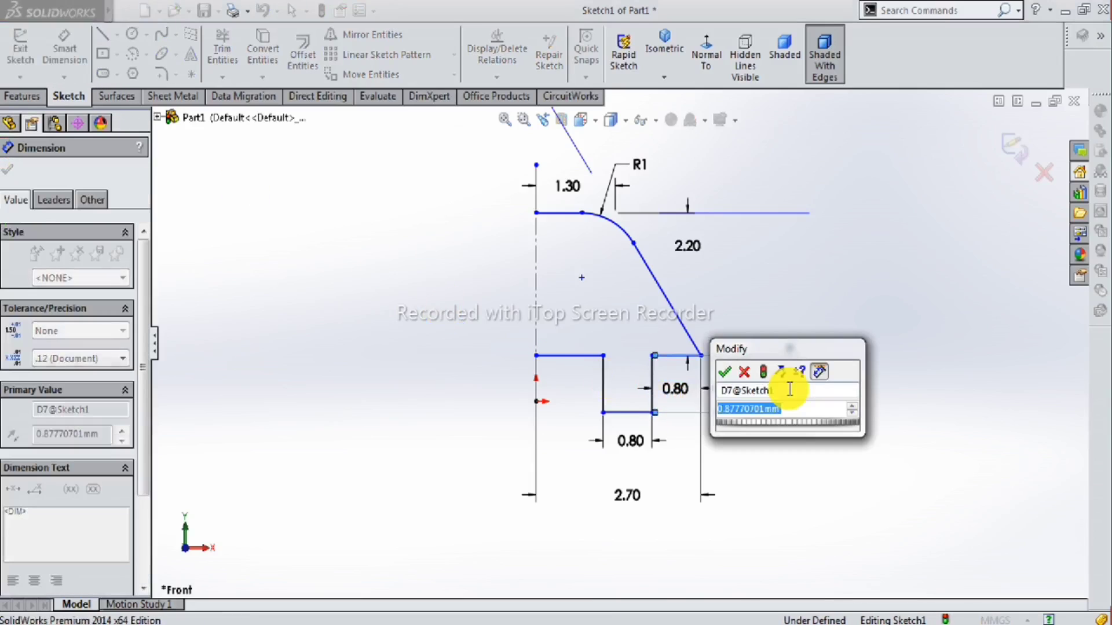
text(1)
key(Return)
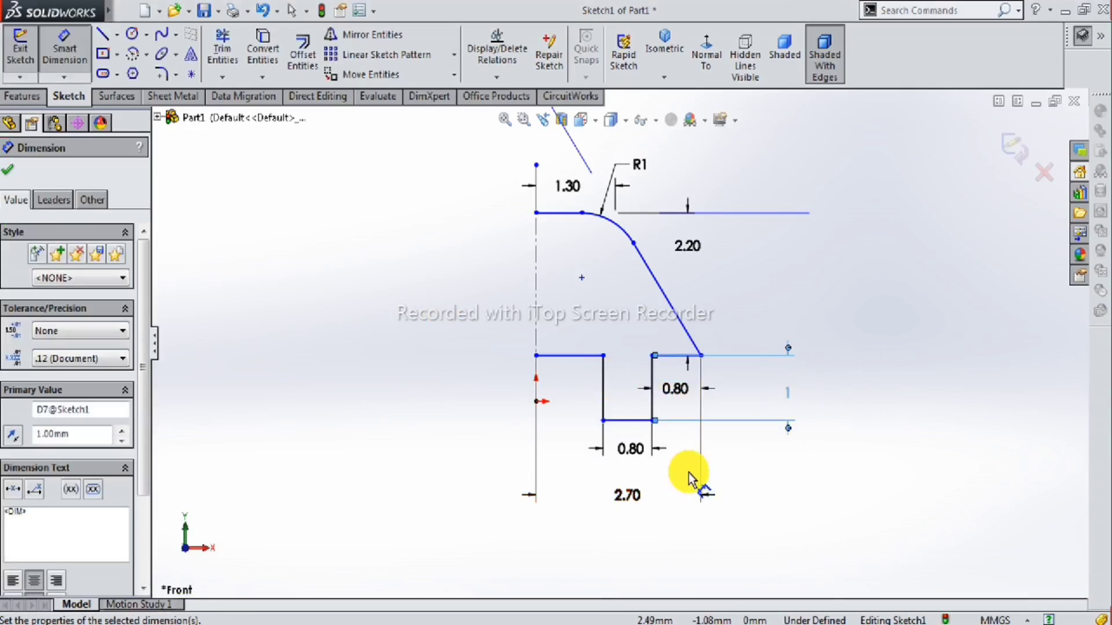
Discard the over-defining 1.10 edge dimension, then select the notch's bottom edge and the origin.
click(586, 357)
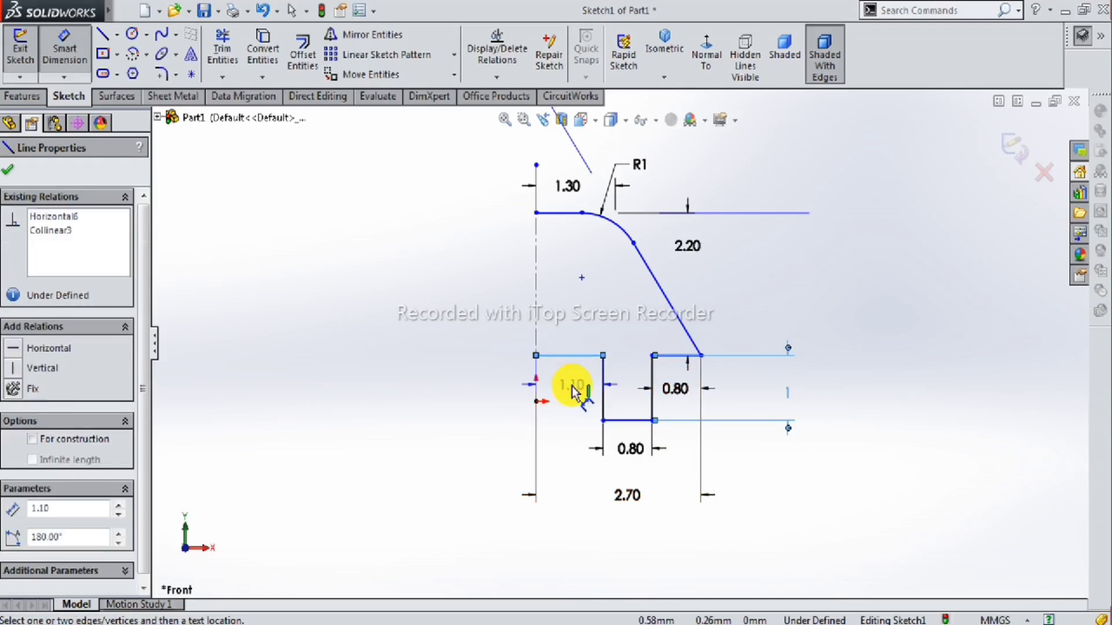
click(573, 391)
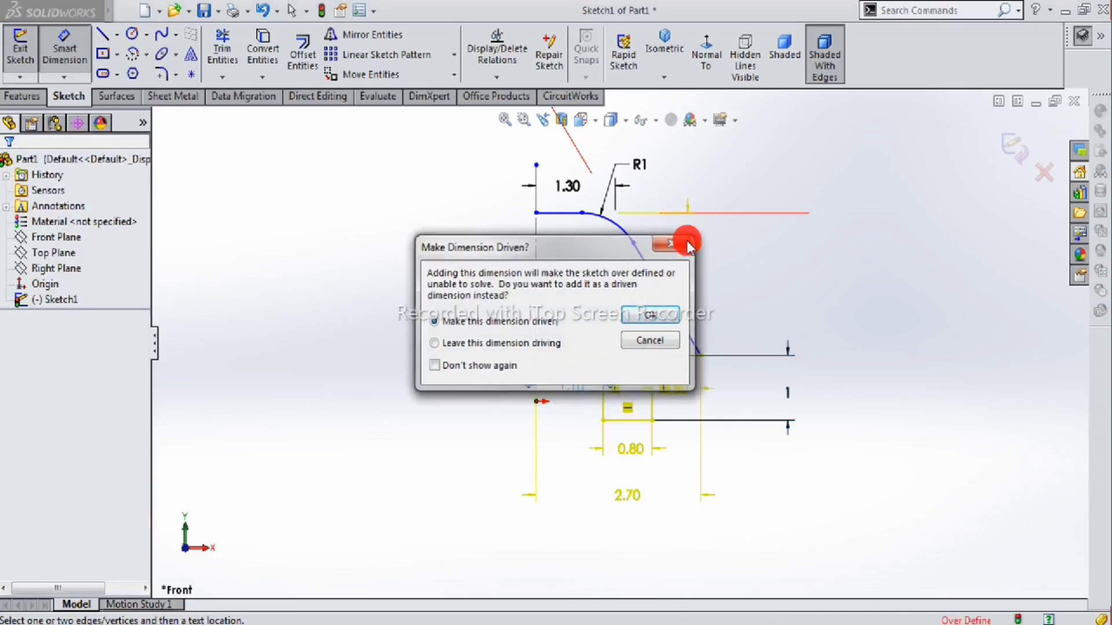
click(682, 242)
click(644, 390)
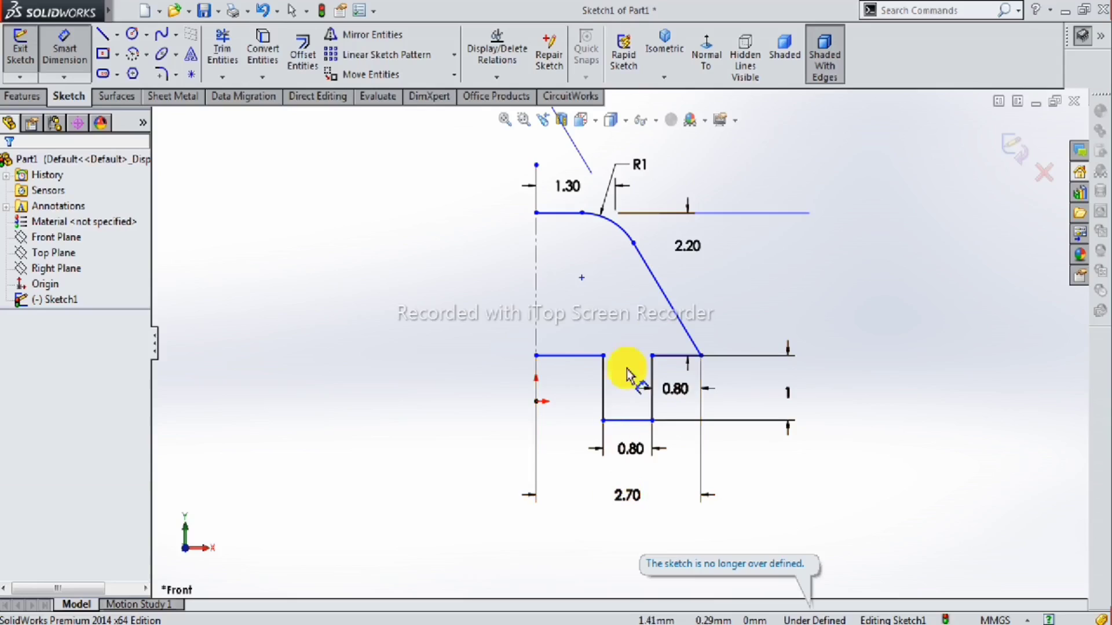
click(627, 420)
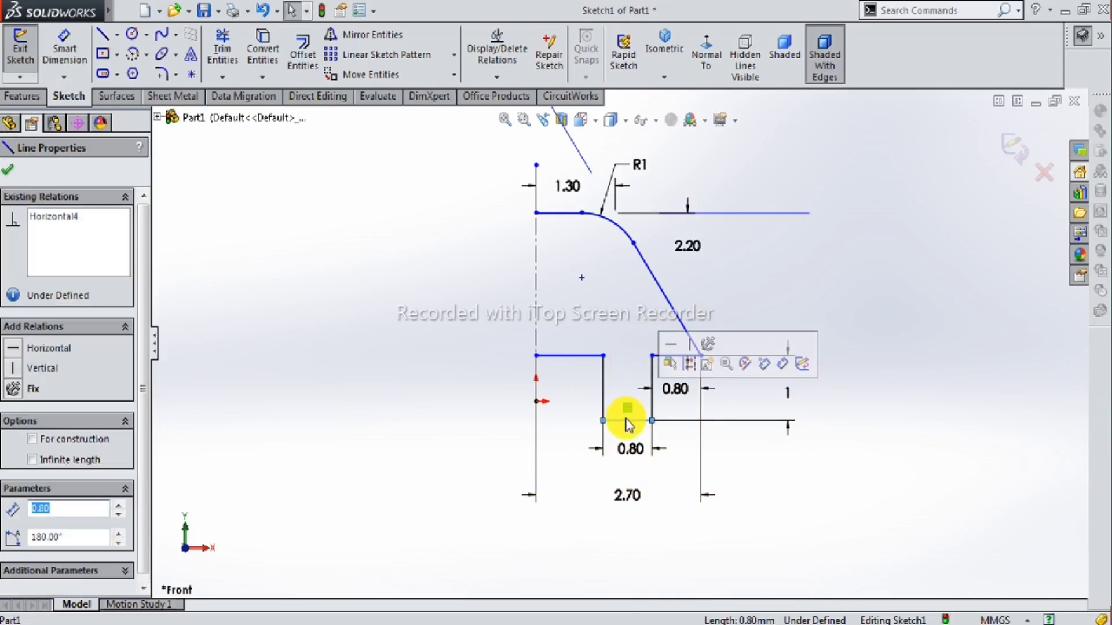
ctrl+click(536, 401)
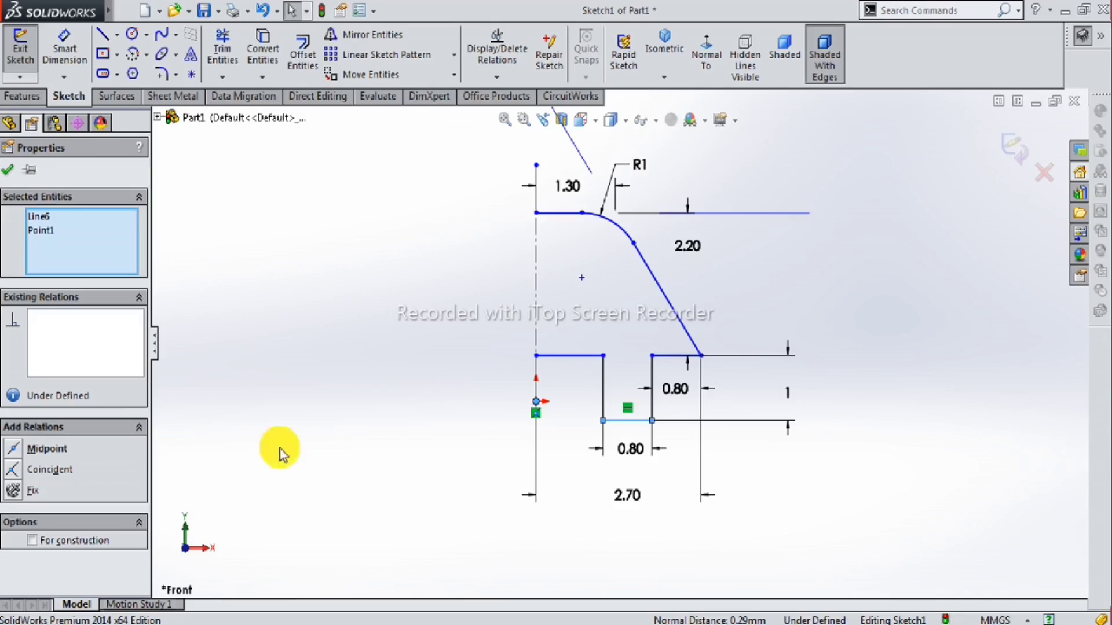
Try selecting the notch's bottom edge together with the origin for a relation.
click(397, 434)
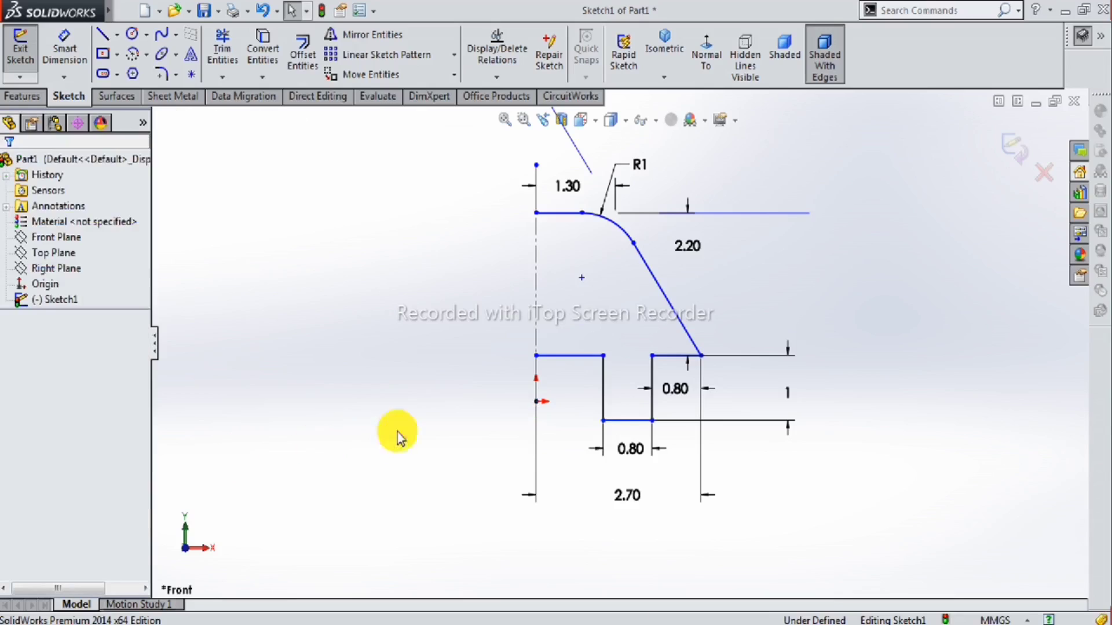
click(611, 421)
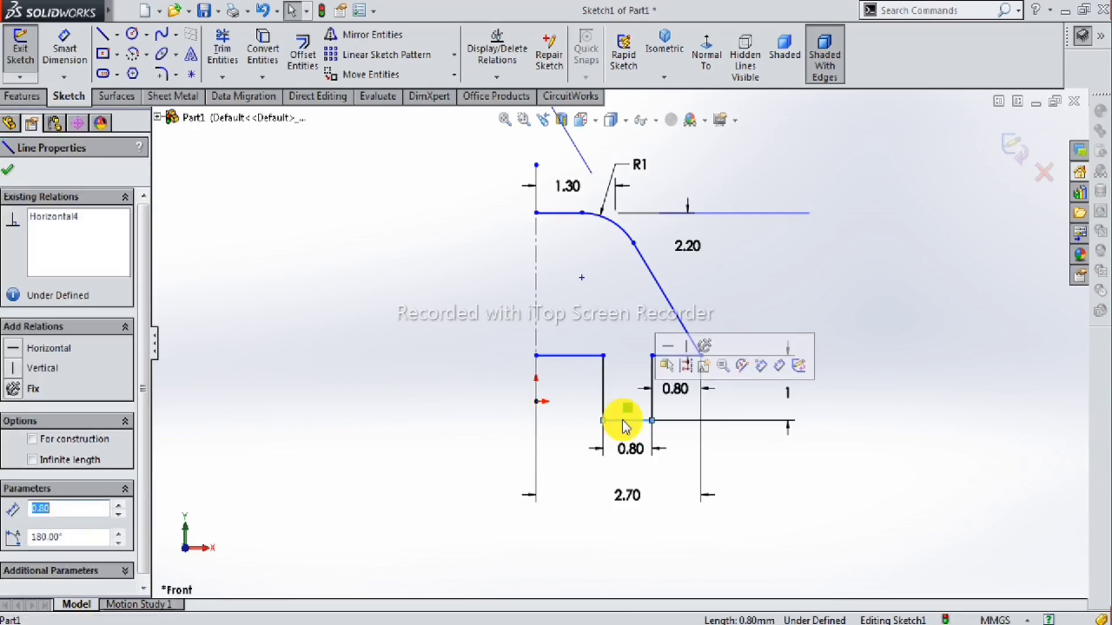
ctrl+click(536, 400)
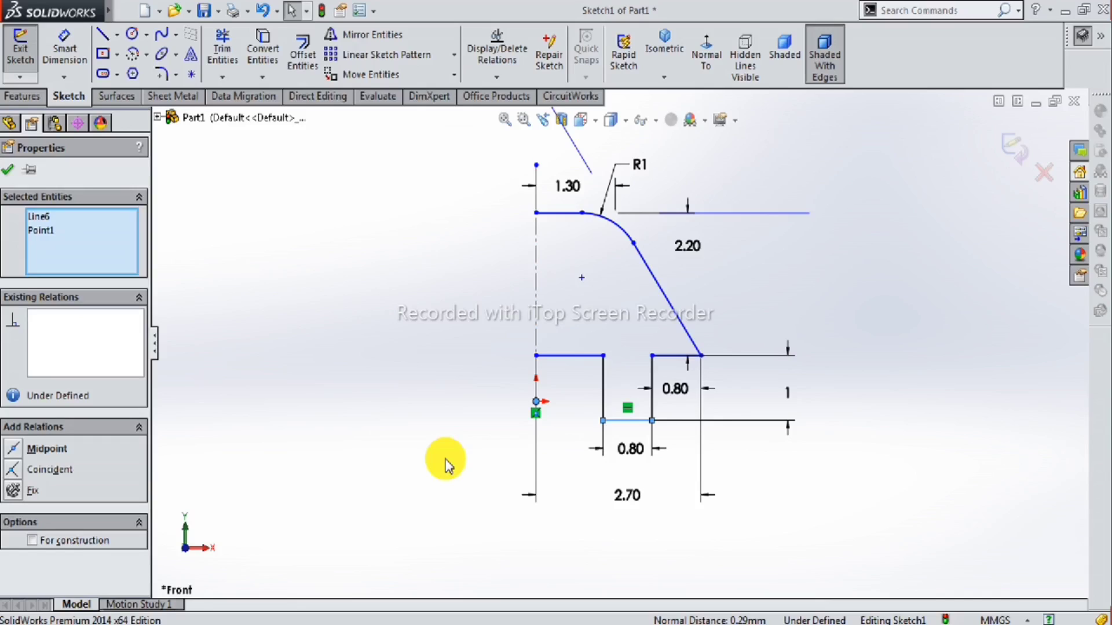
click(446, 466)
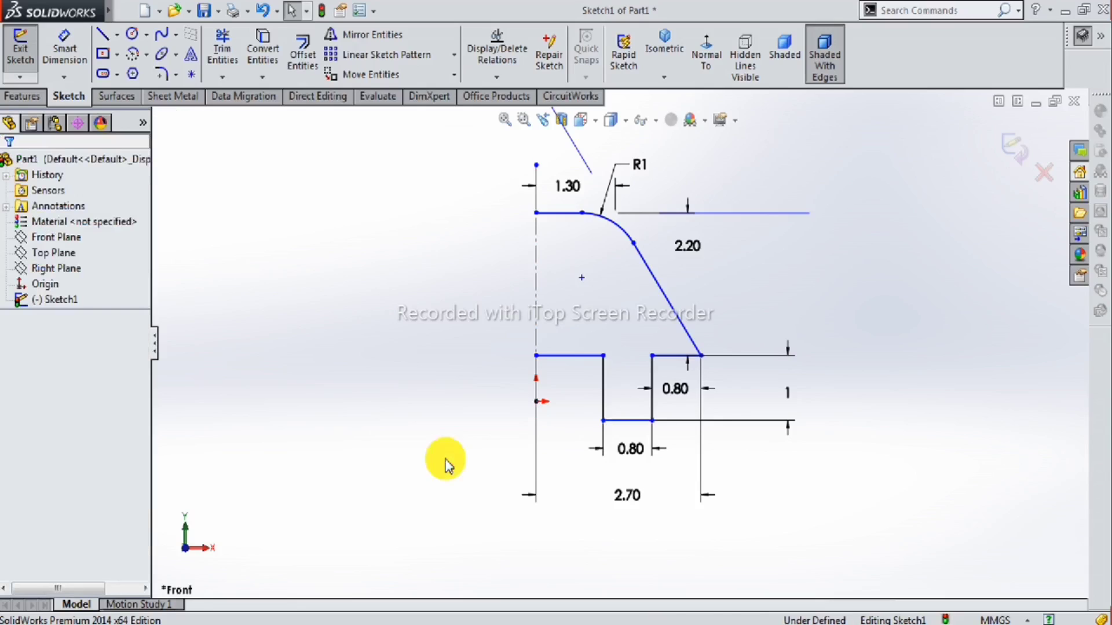
click(537, 402)
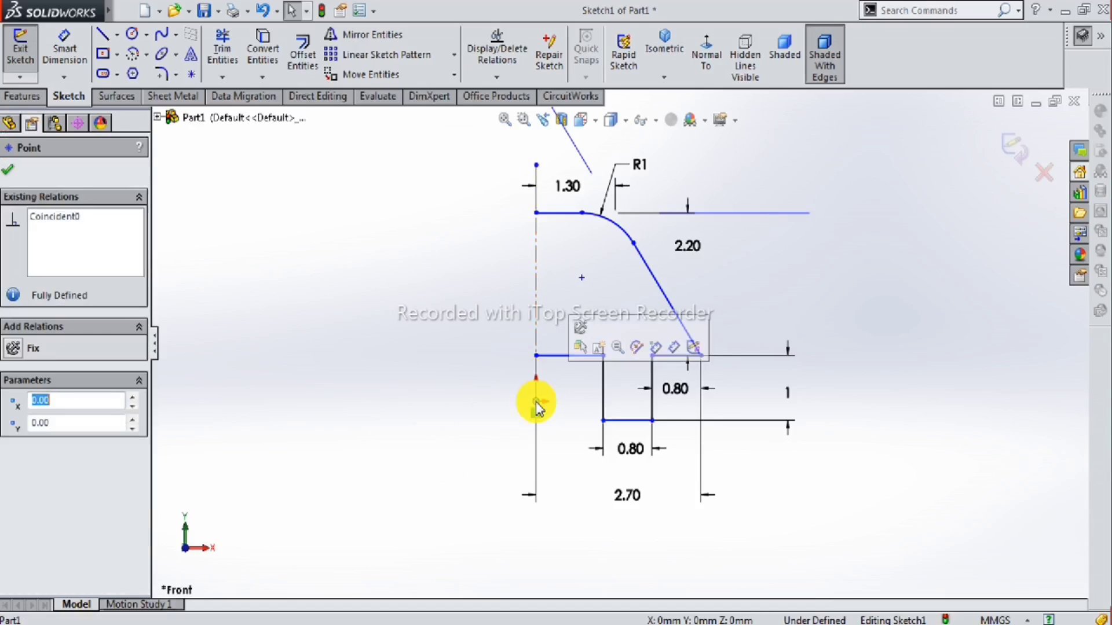
click(612, 422)
click(603, 449)
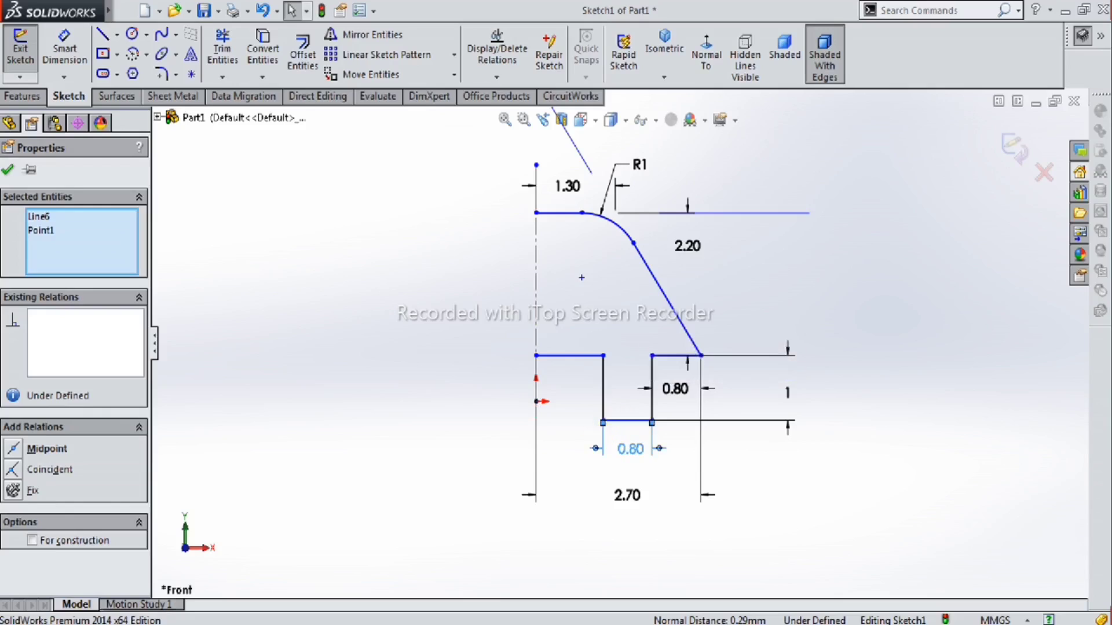
Add a Horizontal relation between the notch's lower-left corner and the origin.
click(603, 421)
ctrl+click(540, 402)
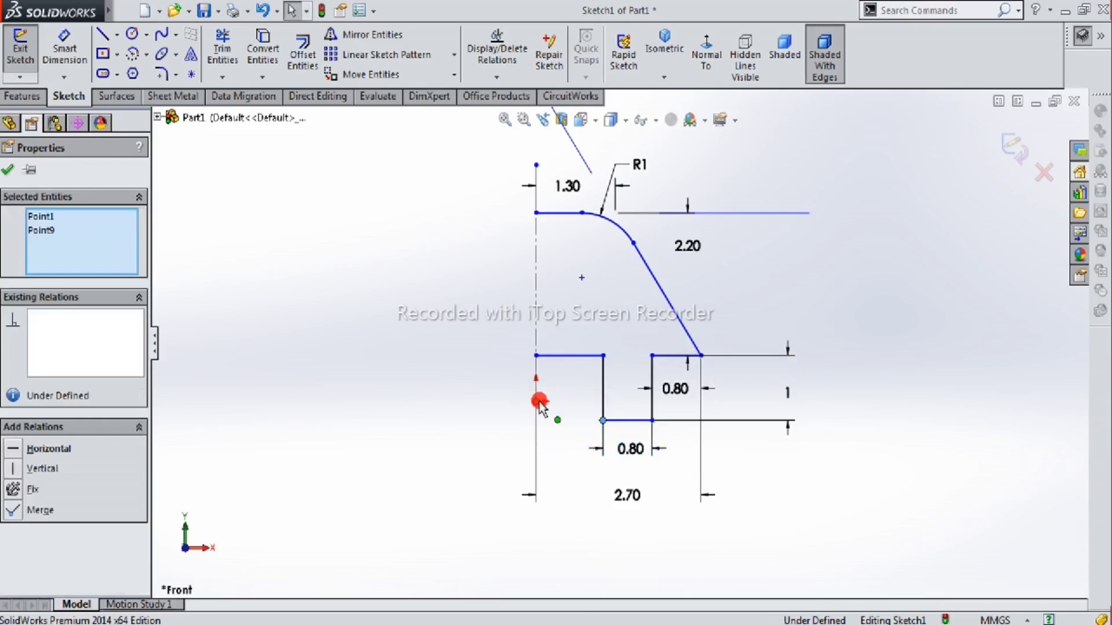
click(579, 337)
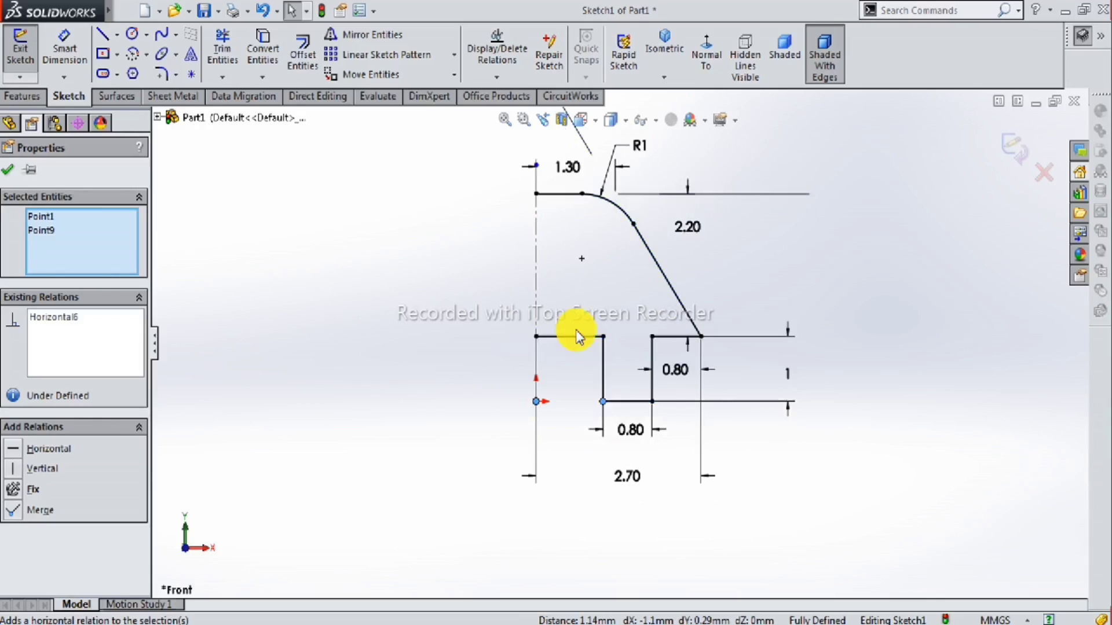
scroll(627, 422, up, 3)
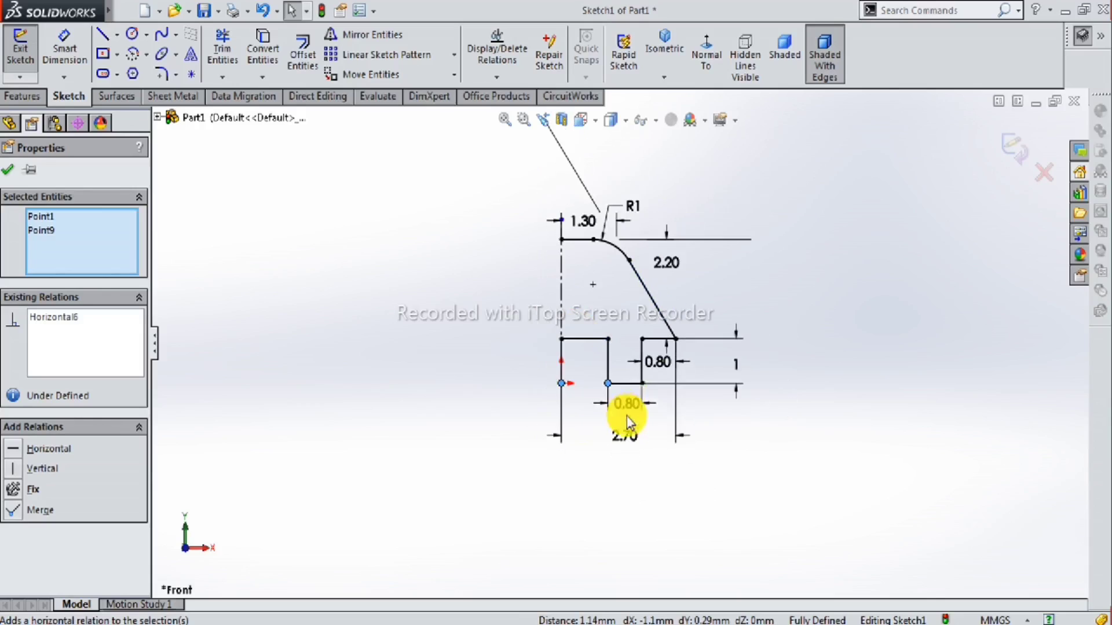
click(651, 370)
key(Return)
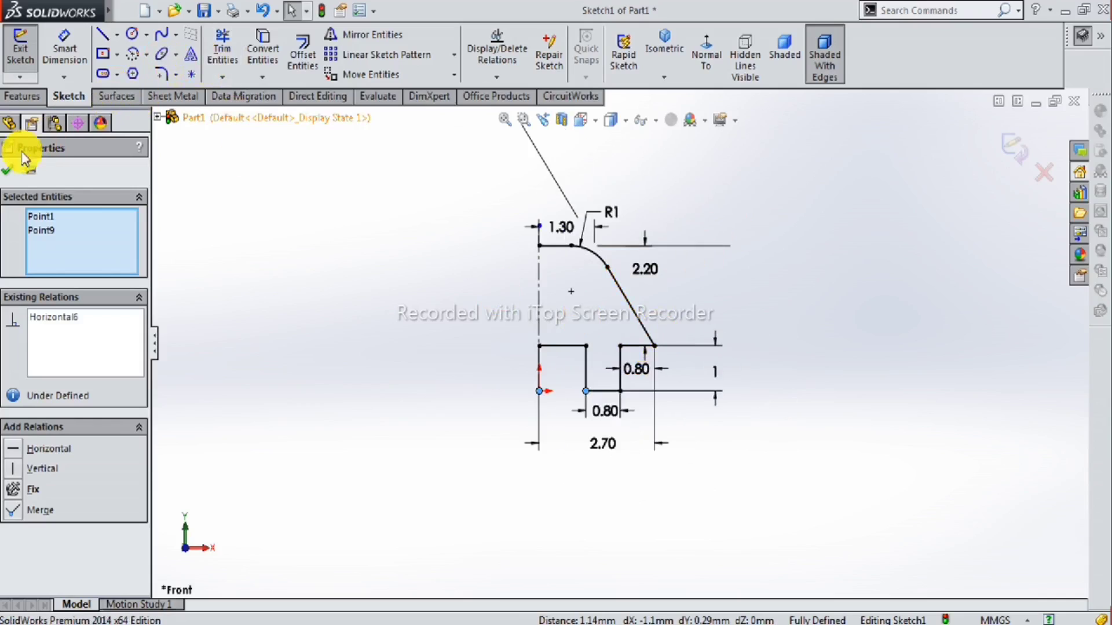
click(8, 171)
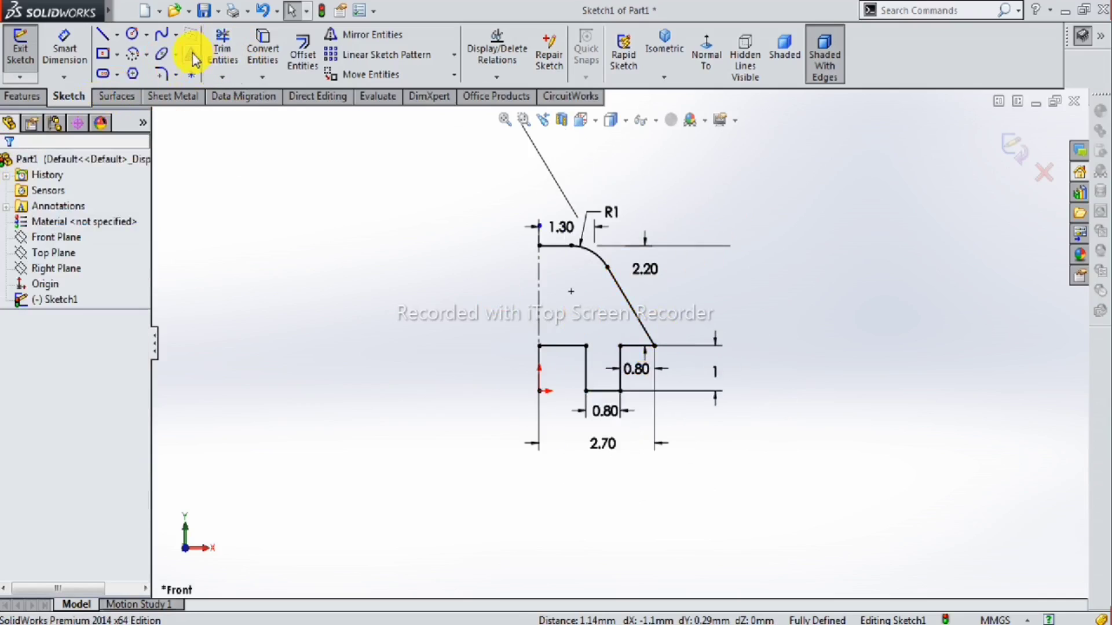
Mirror the box-selected profile lines about the vertical centerline.
click(345, 36)
drag(473, 163, 731, 505)
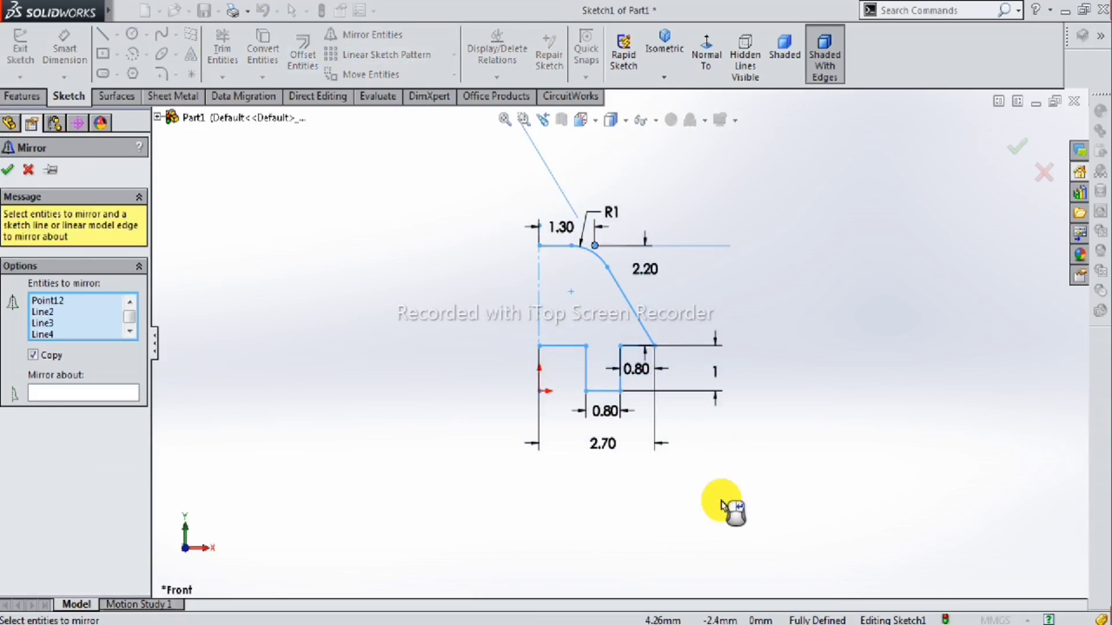
click(116, 393)
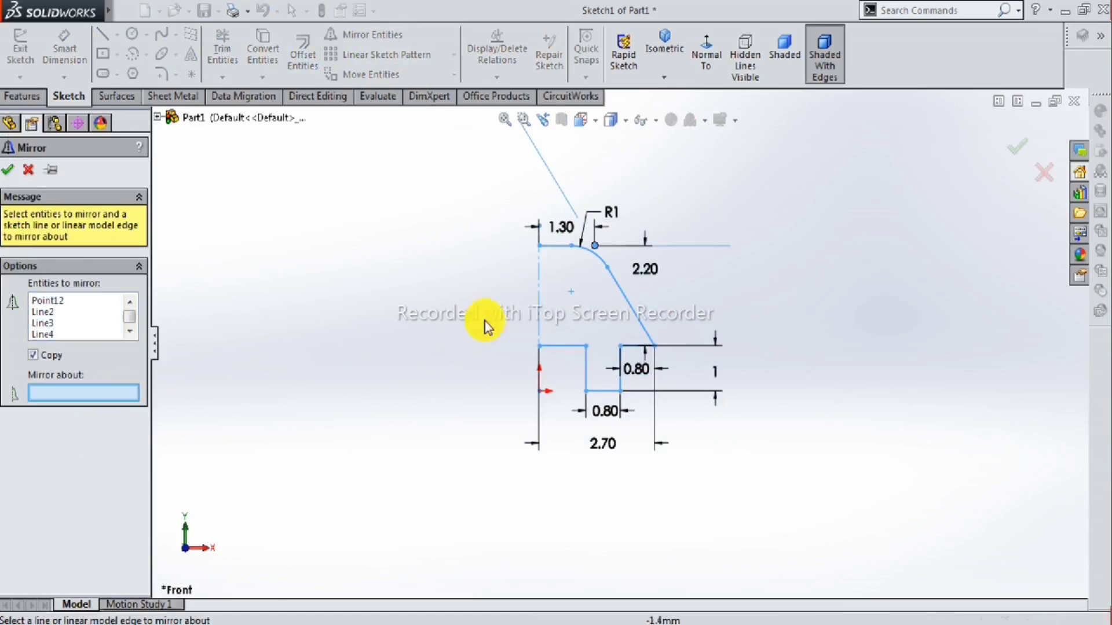
click(538, 301)
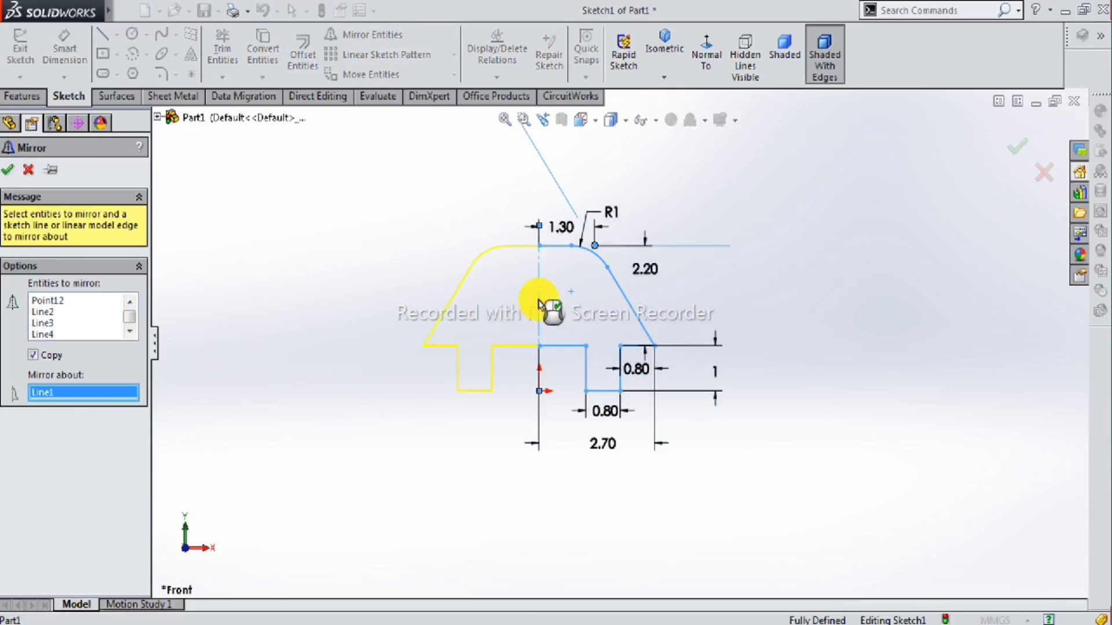
click(13, 170)
scroll(629, 335, up, 2)
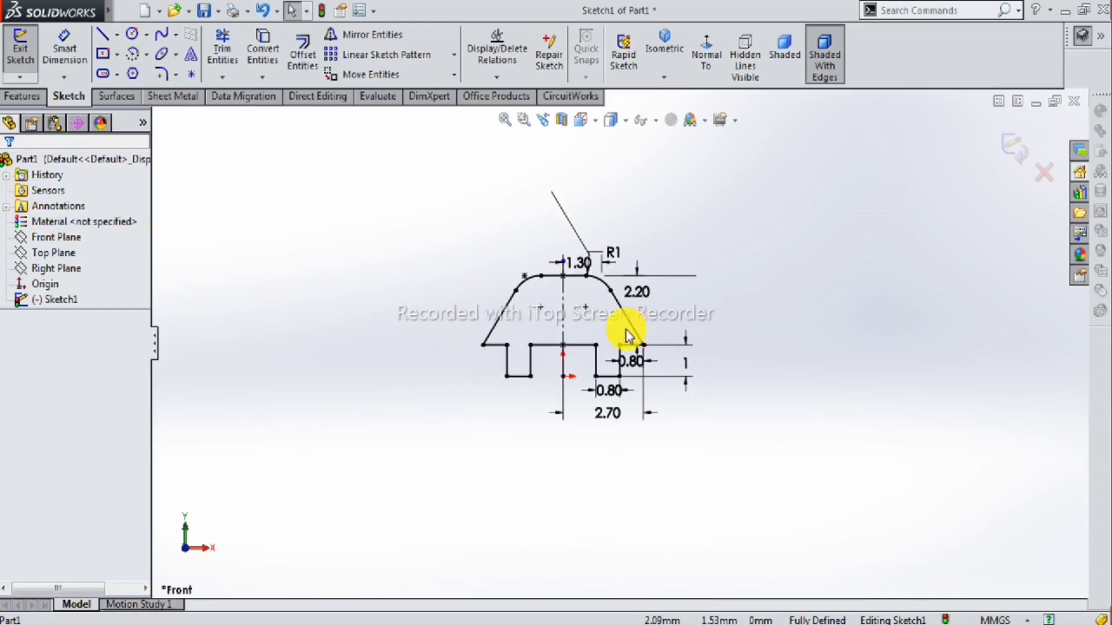
mouse_move(628, 335)
middle_down()
mouse_move(657, 400)
mouse_move(643, 364)
middle_up()
Extrude the profile Blind 13 mm in Direction 1 and 4 mm in Direction 2.
click(23, 96)
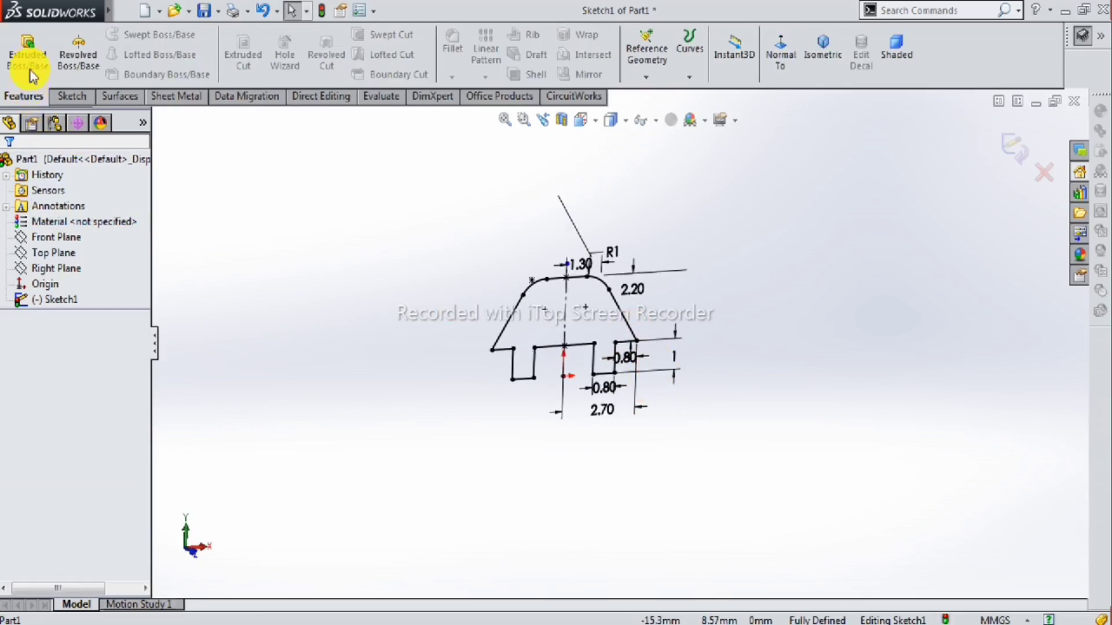
click(33, 68)
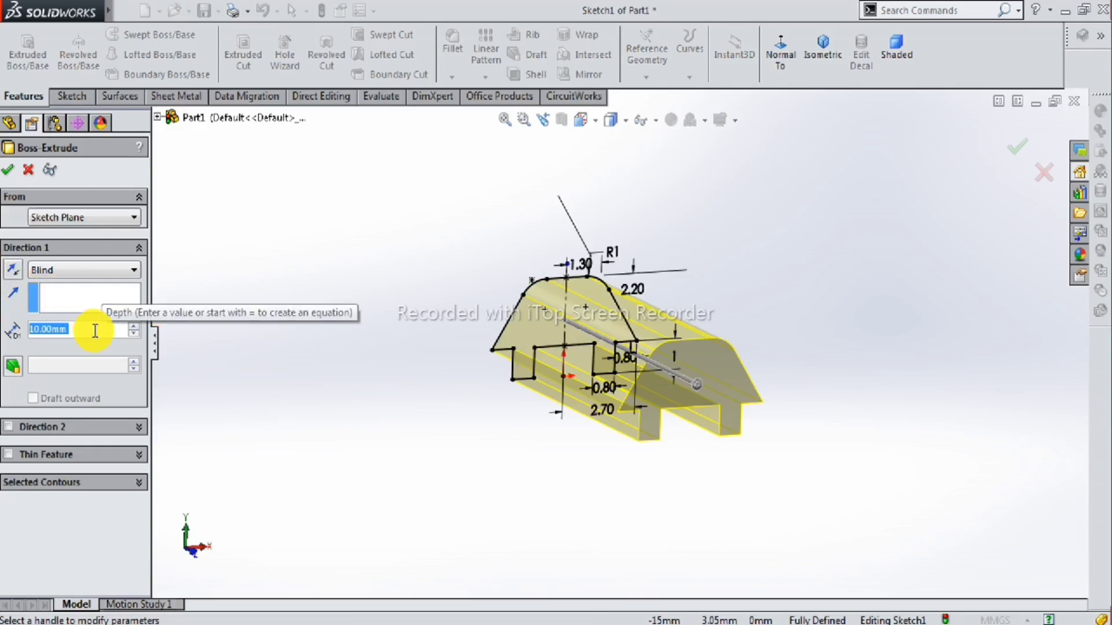
text(13)
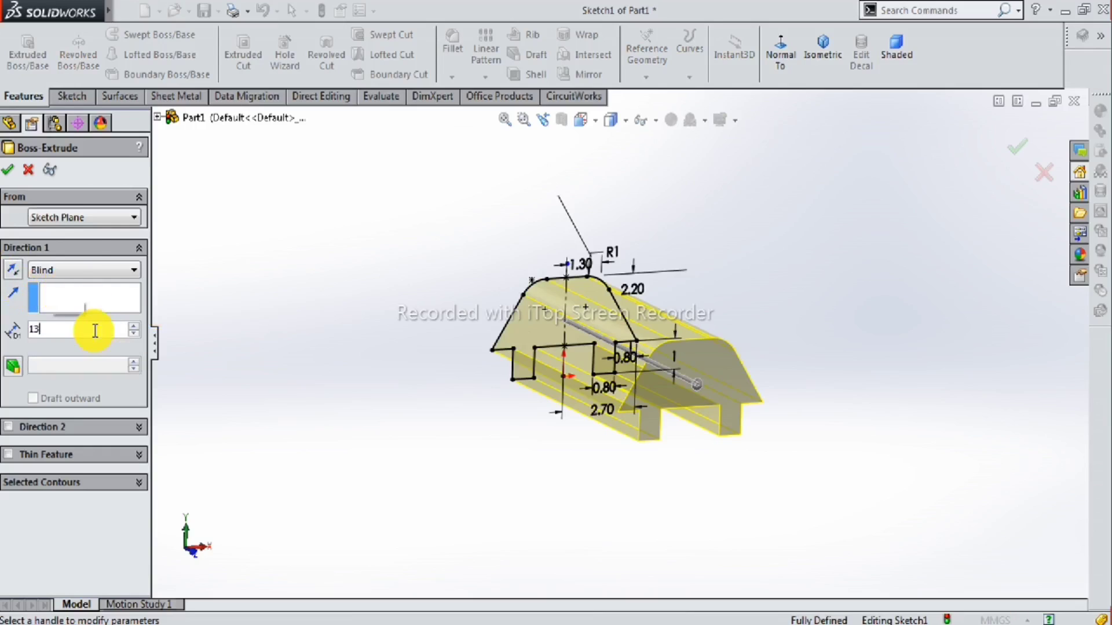
key(Return)
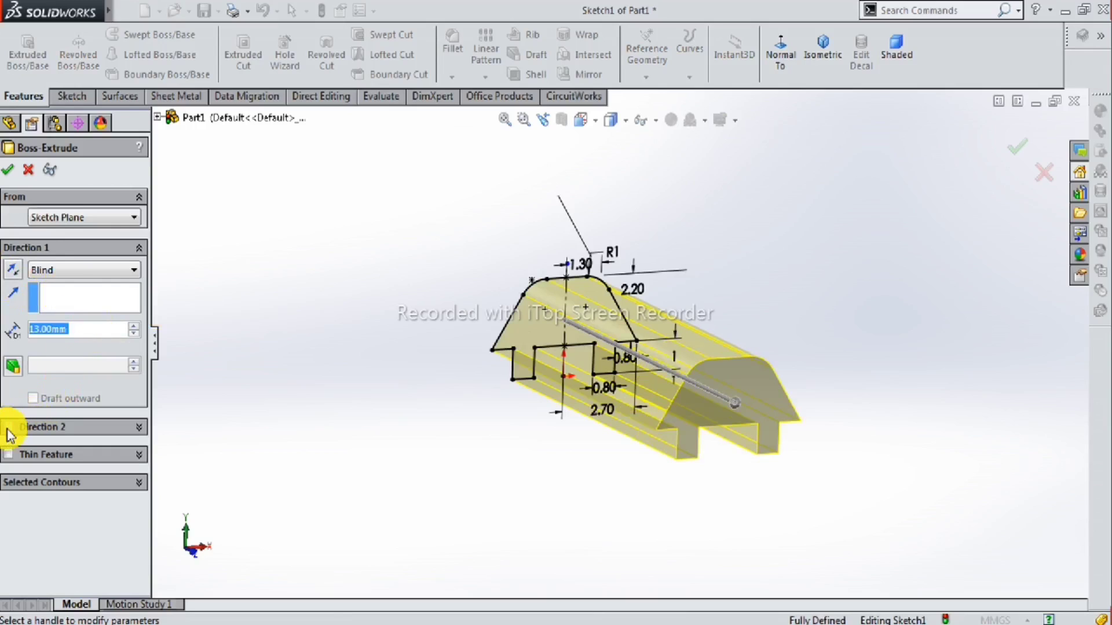
click(8, 428)
text(4)
key(Return)
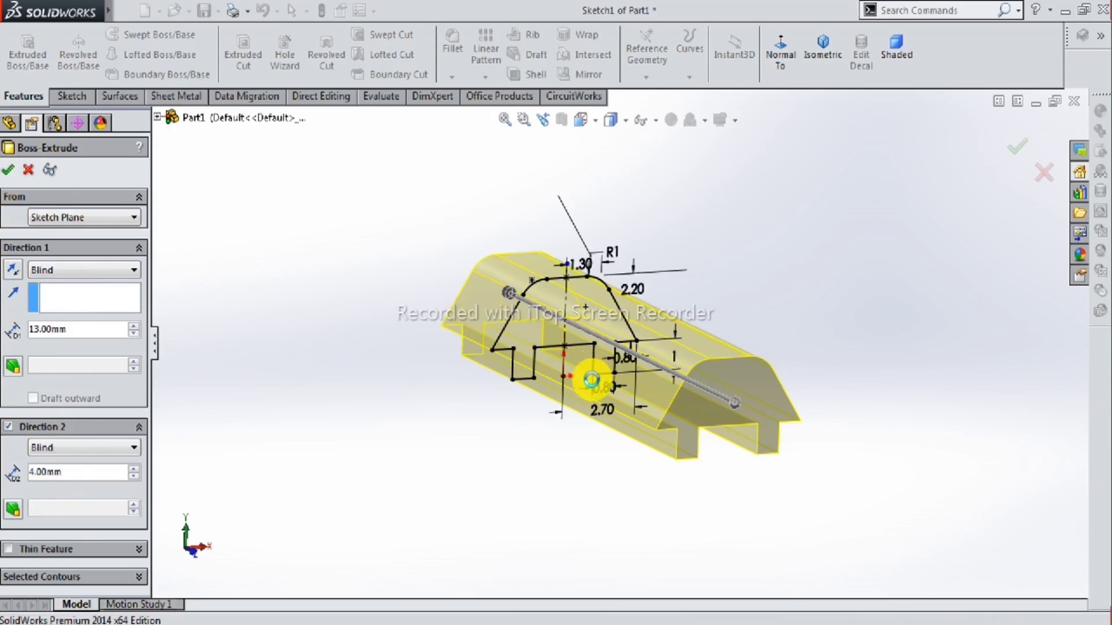
mouse_move(585, 422)
middle_down()
mouse_move(544, 317)
mouse_move(626, 360)
mouse_move(593, 385)
mouse_move(610, 422)
mouse_move(722, 363)
mouse_move(558, 342)
mouse_move(516, 372)
mouse_move(535, 400)
mouse_move(573, 370)
mouse_move(623, 380)
mouse_move(609, 387)
middle_up()
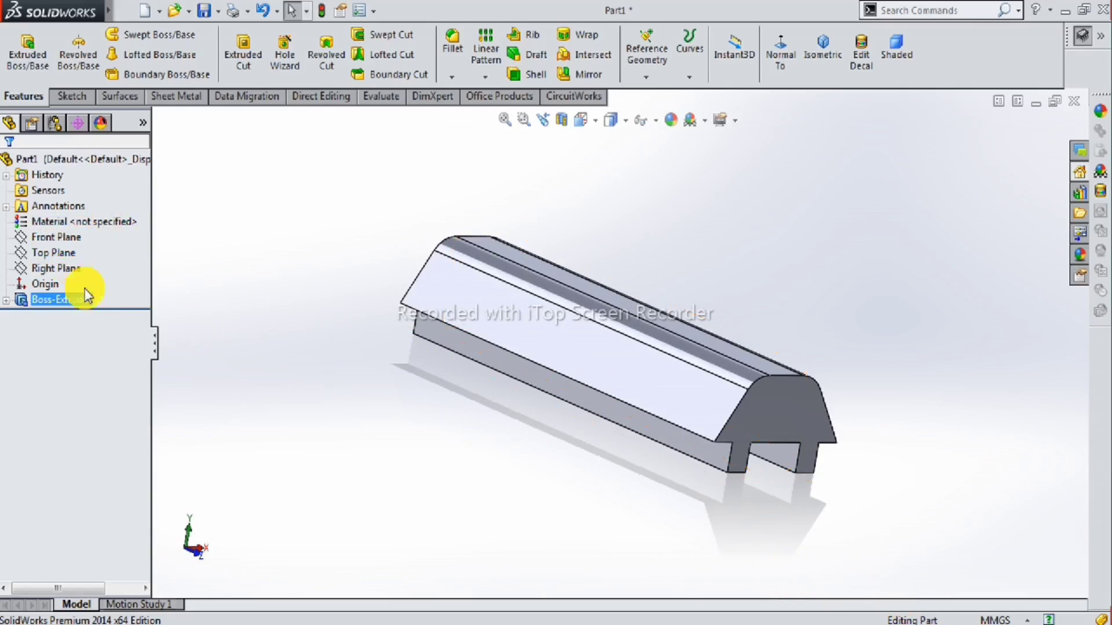
Sketch a spline on the Right Plane from the bar's left end to its bottom edge.
click(73, 270)
click(84, 245)
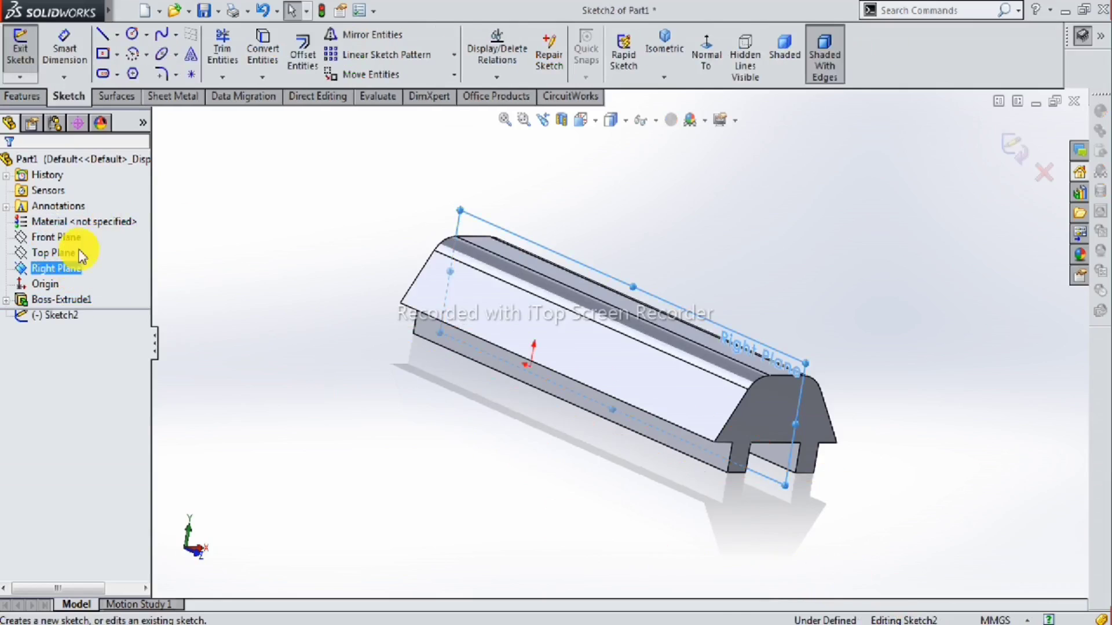
click(701, 49)
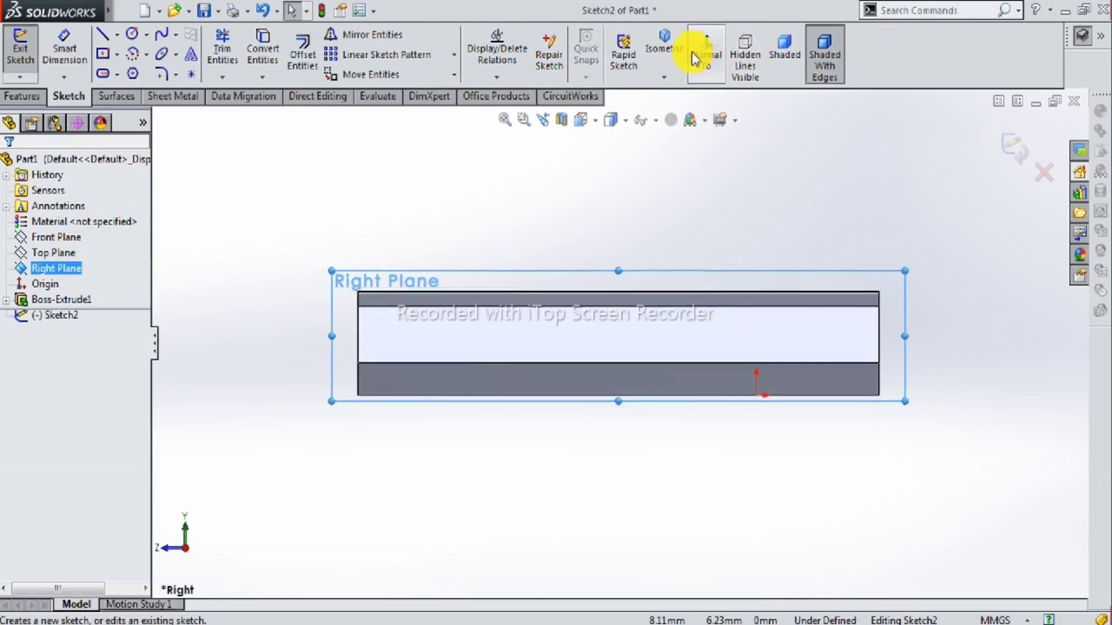
click(160, 41)
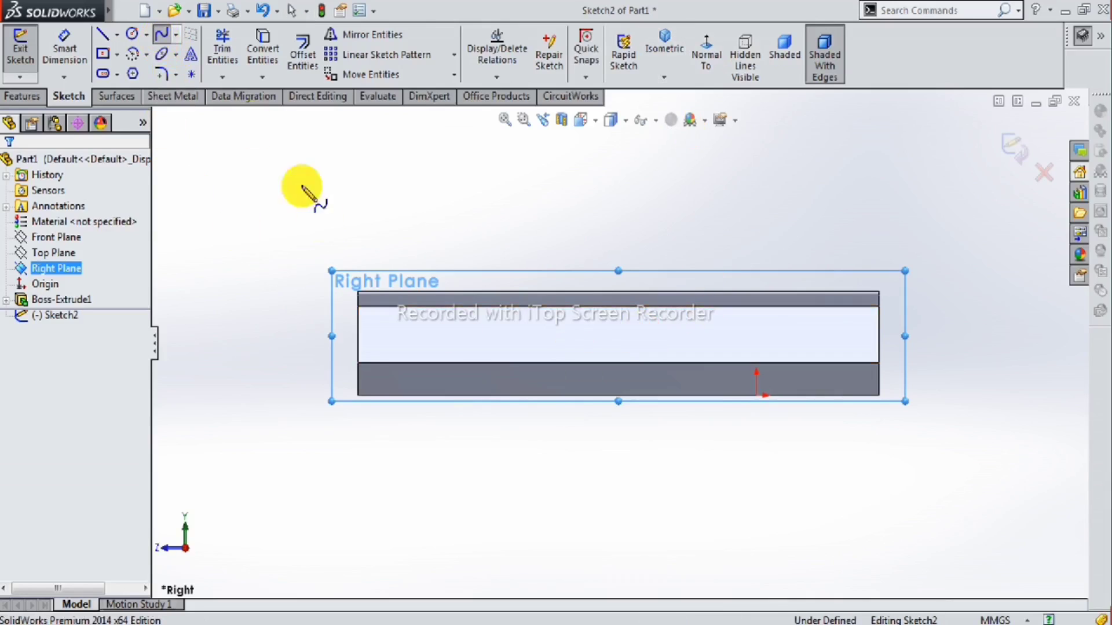
click(357, 333)
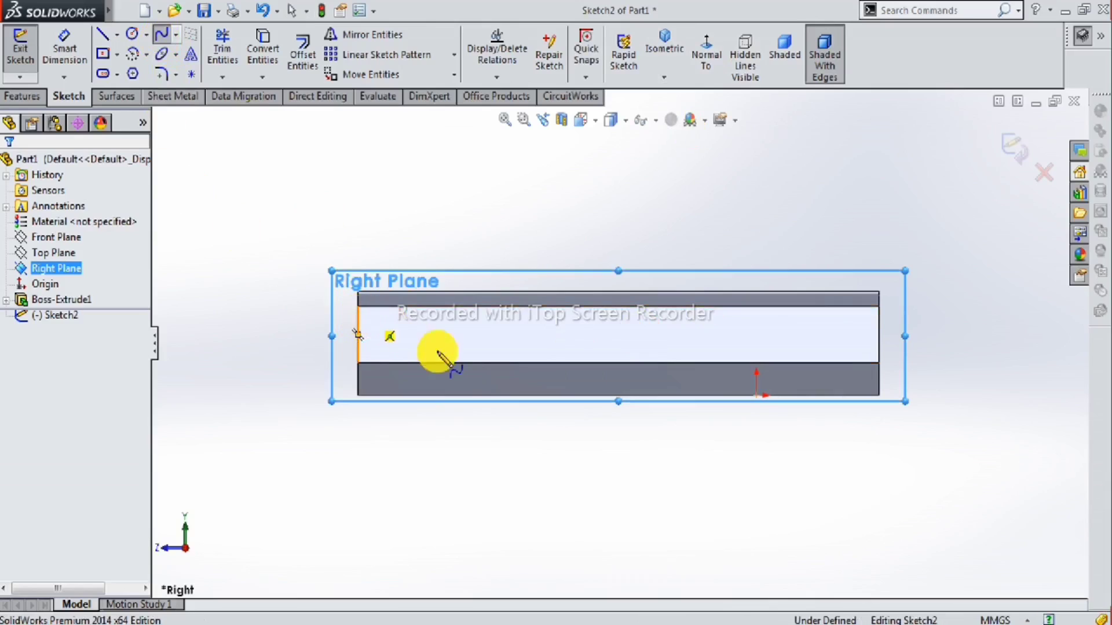
click(527, 398)
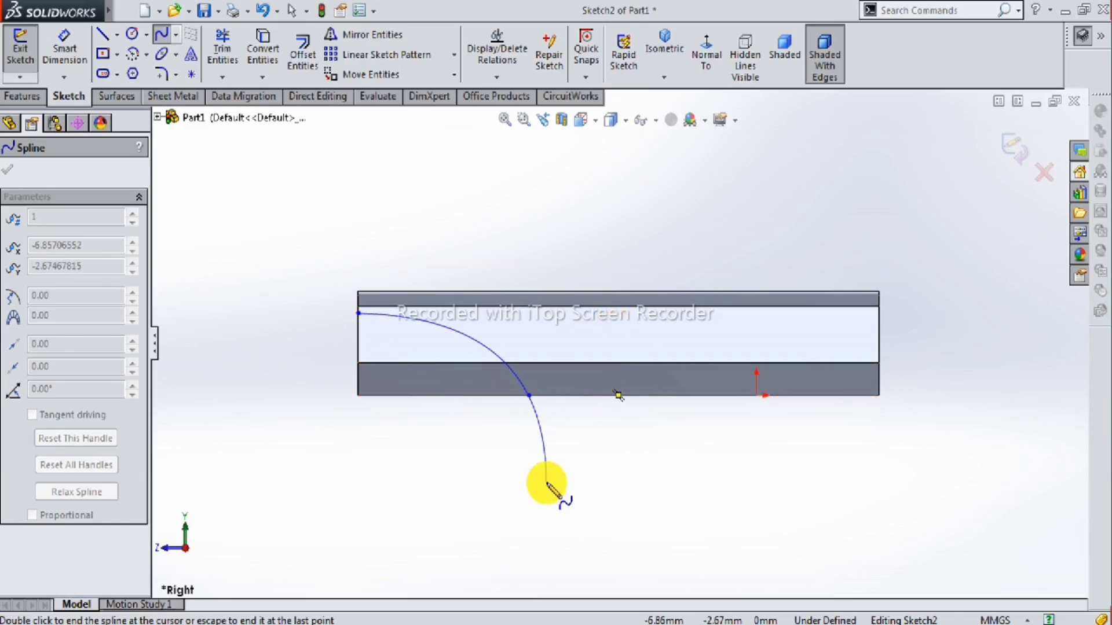
key(Escape)
scroll(484, 388, down, 2)
scroll(296, 278, down, 2)
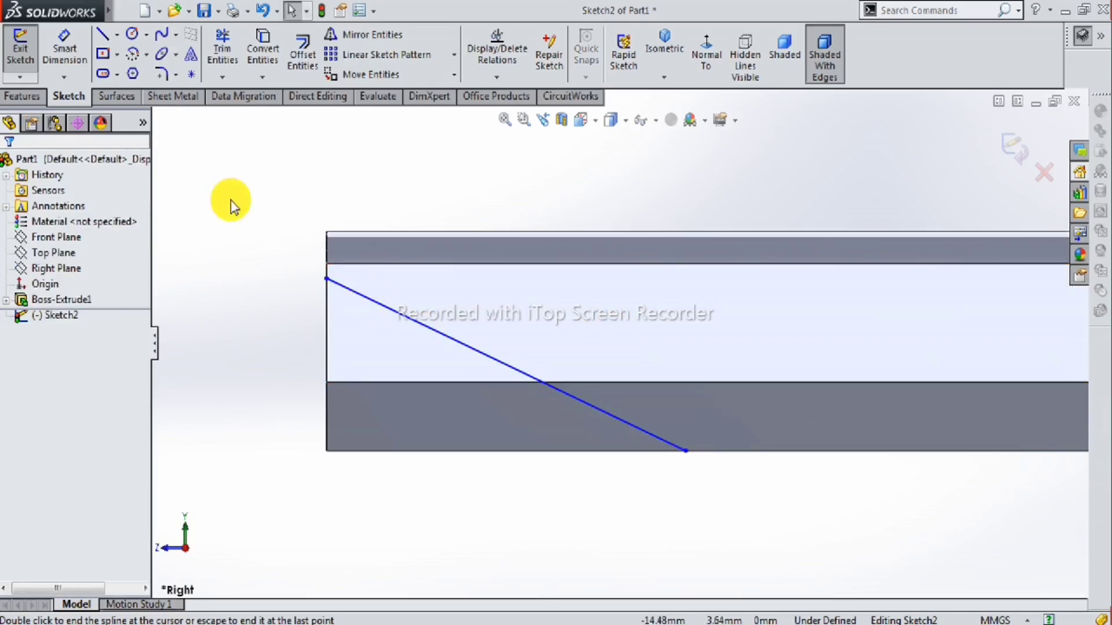
Dimension the spline start 0.80 below the top edge and its end 9.50 from the left edge.
click(335, 232)
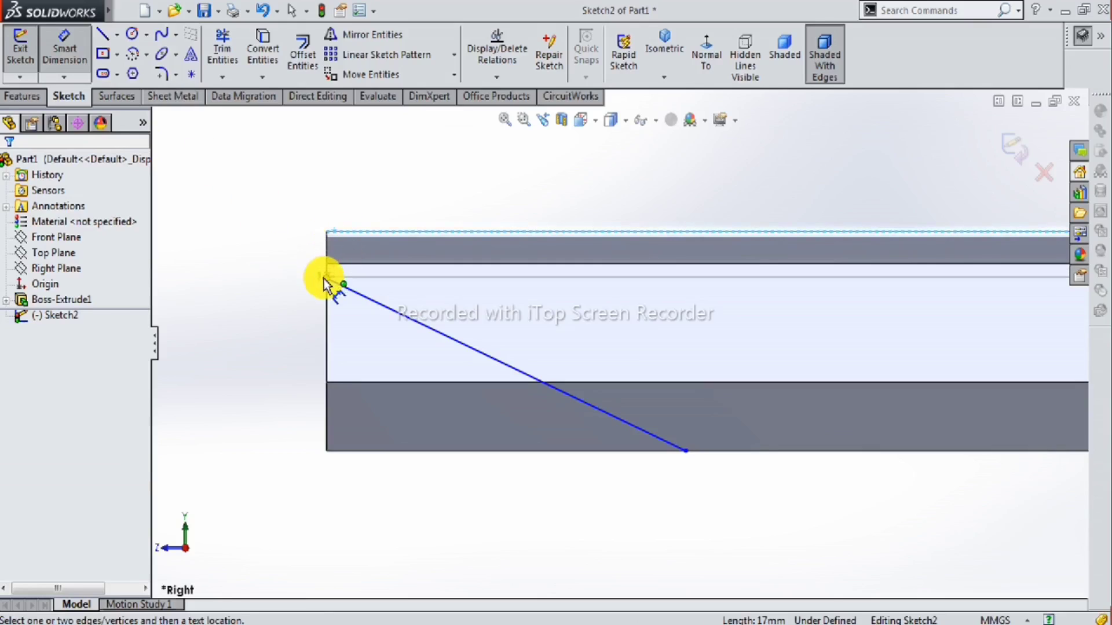
click(296, 270)
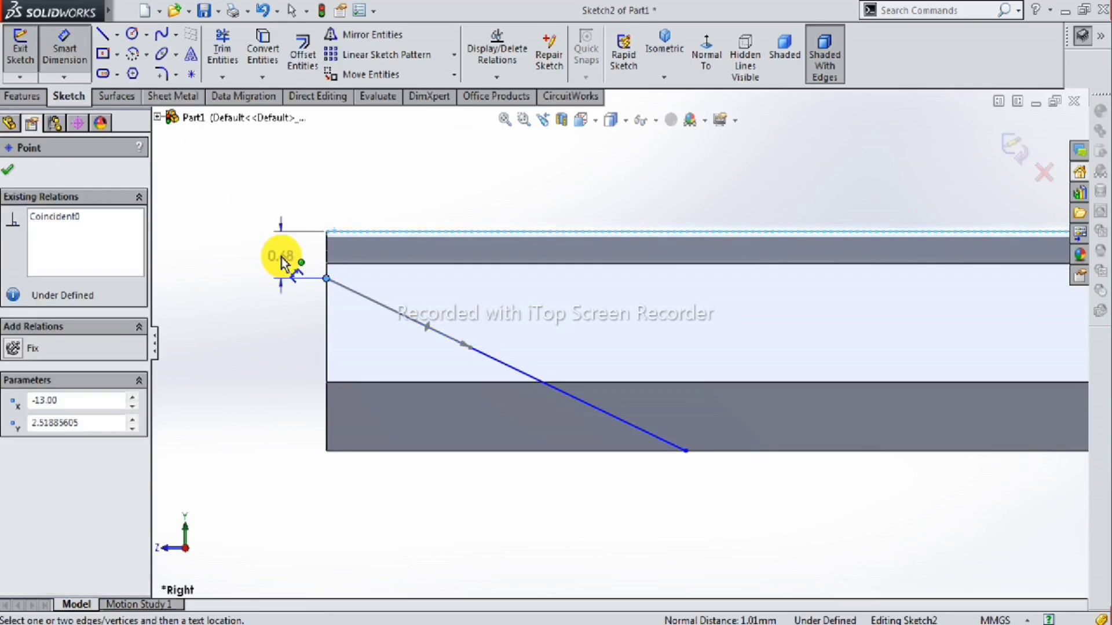
click(280, 256)
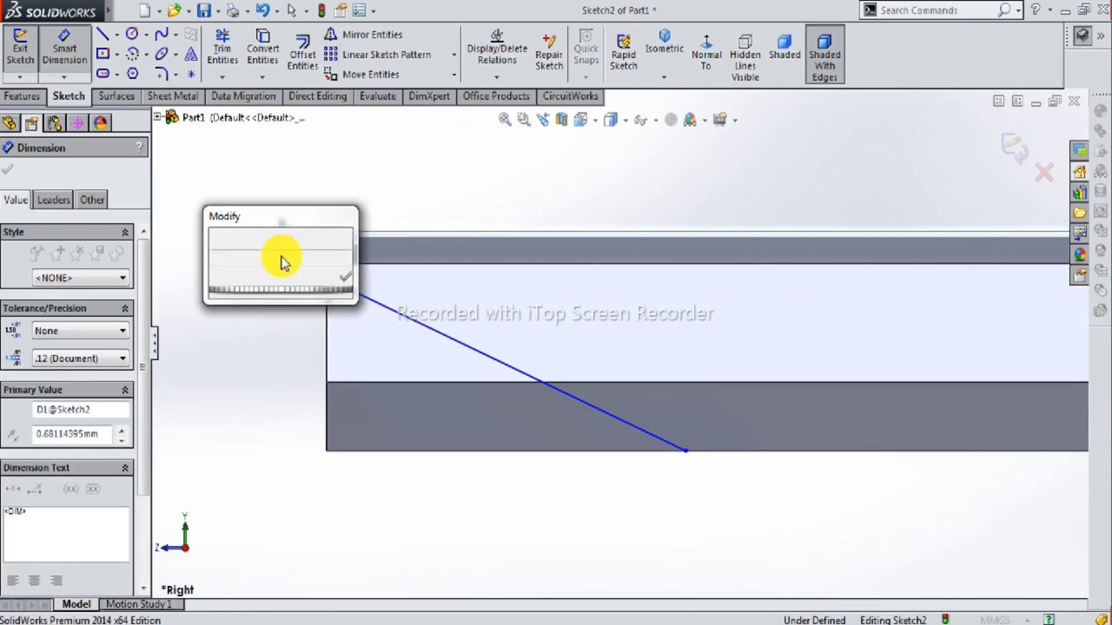
key(Return)
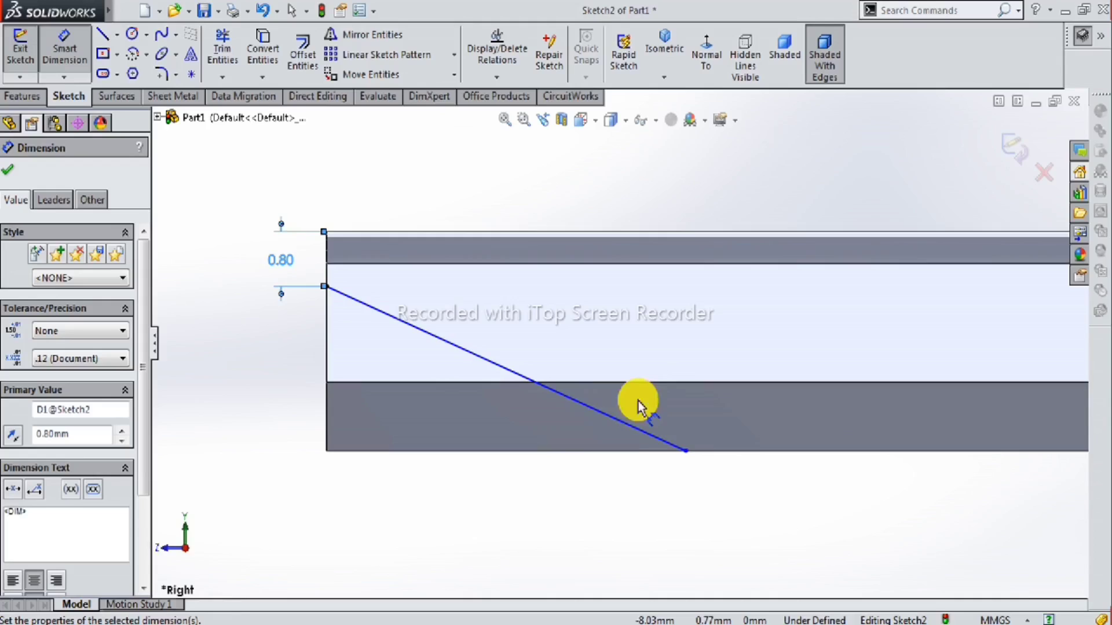
click(688, 453)
click(328, 415)
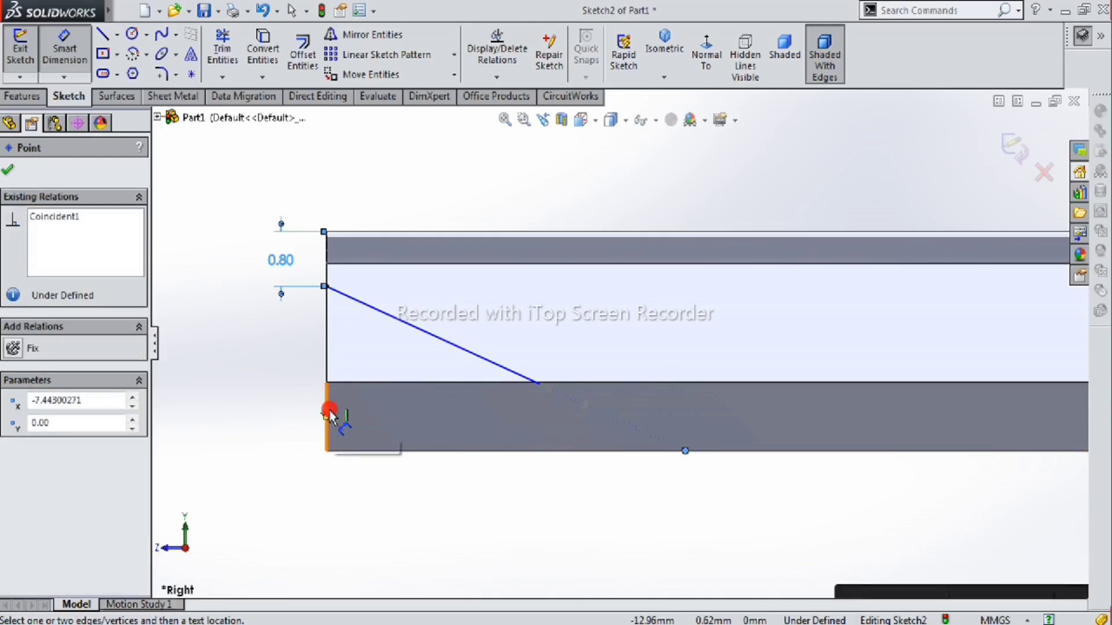
click(455, 507)
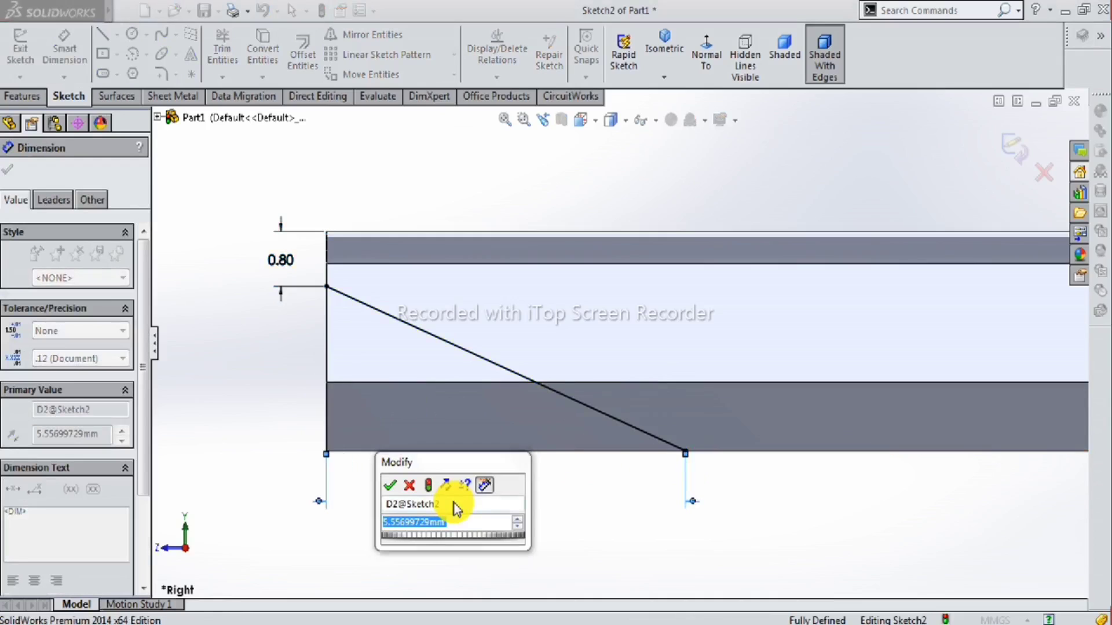
text(9.5)
key(Return)
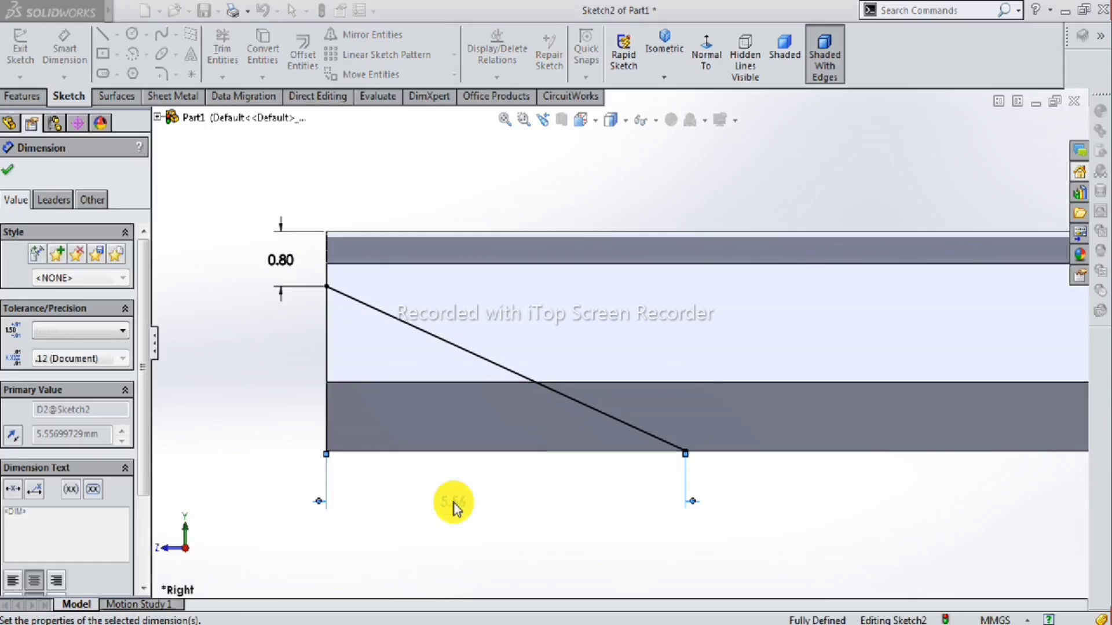
scroll(832, 405, up, 3)
scroll(832, 406, down, 2)
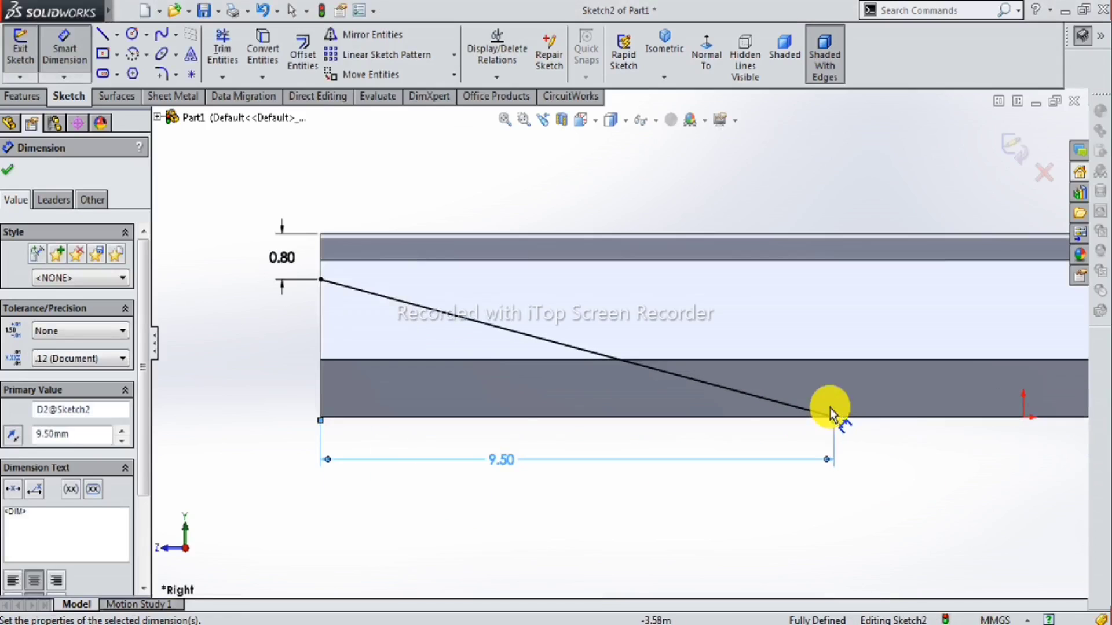
key(Escape)
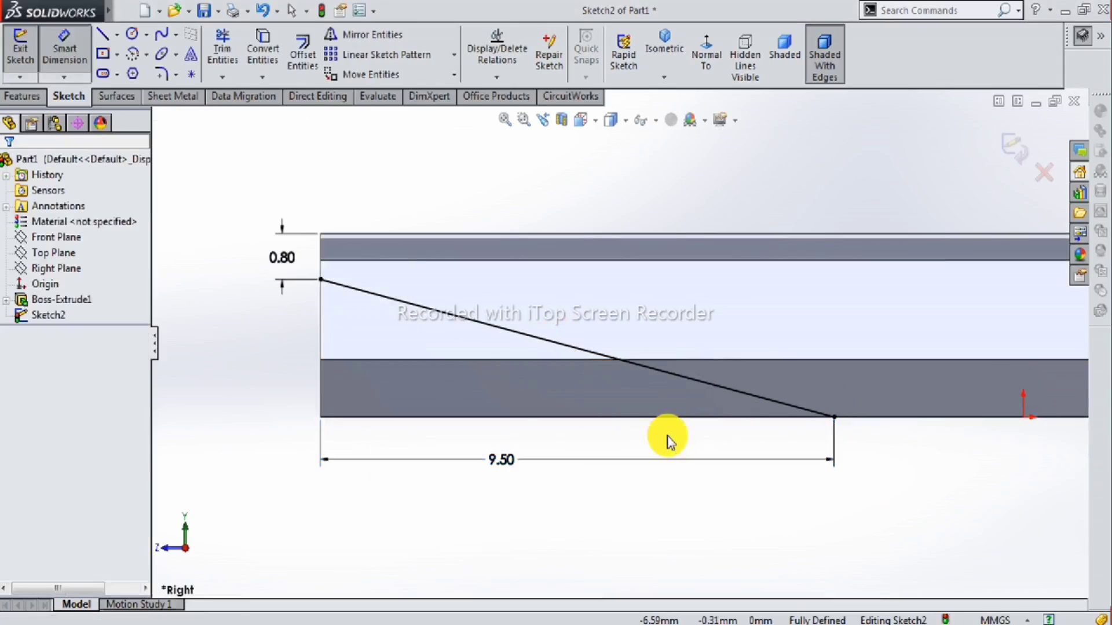
Bend the sloping straight spline into a curve.
click(702, 381)
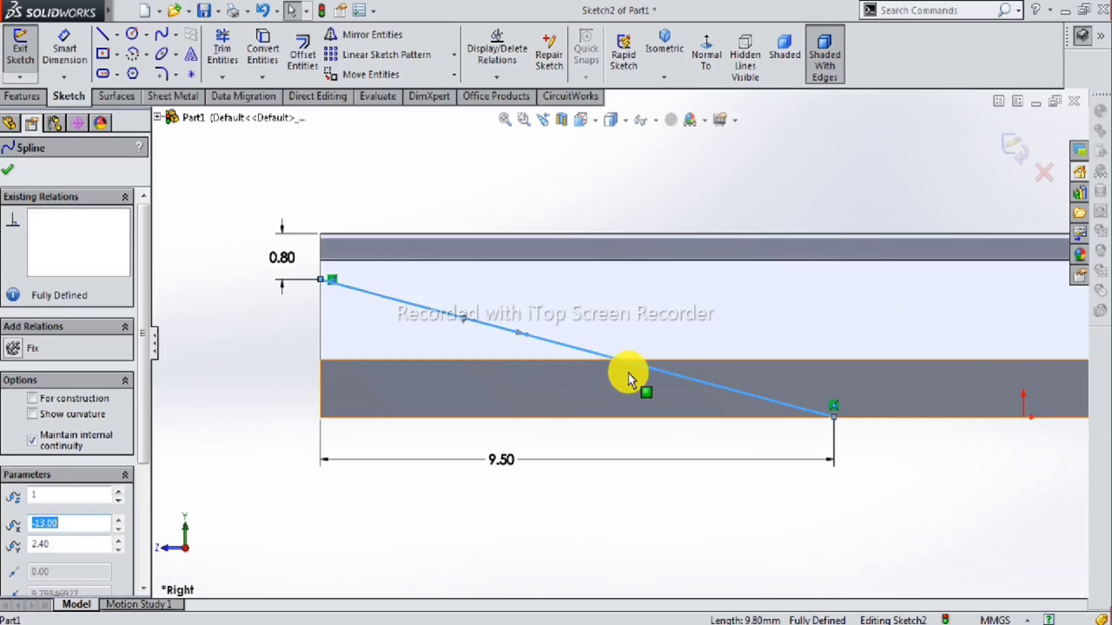
drag(697, 380, 705, 350)
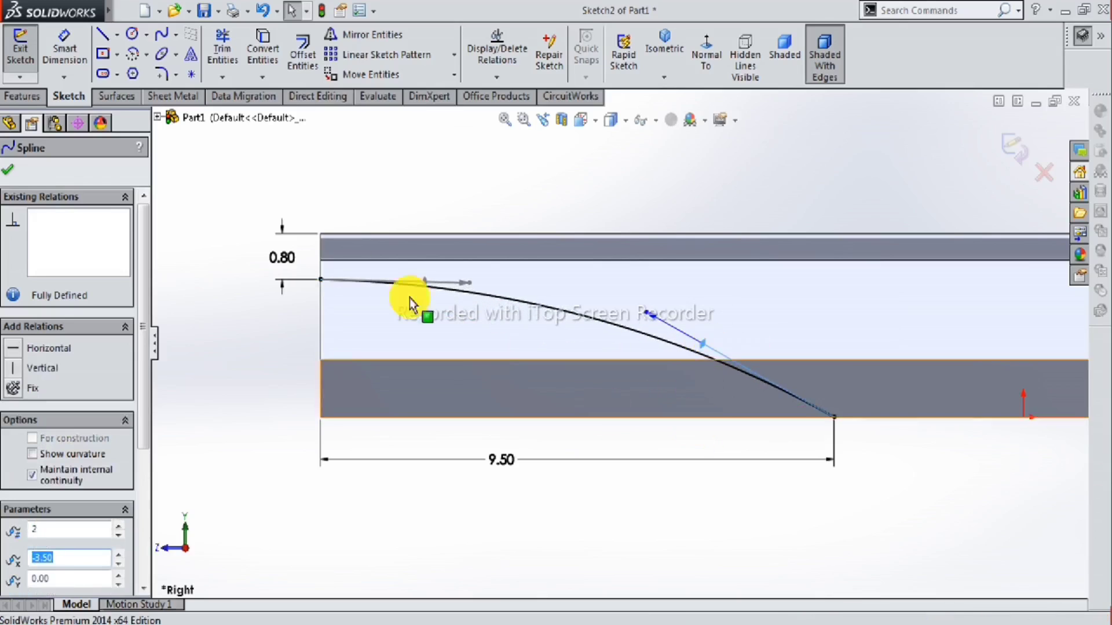
click(69, 51)
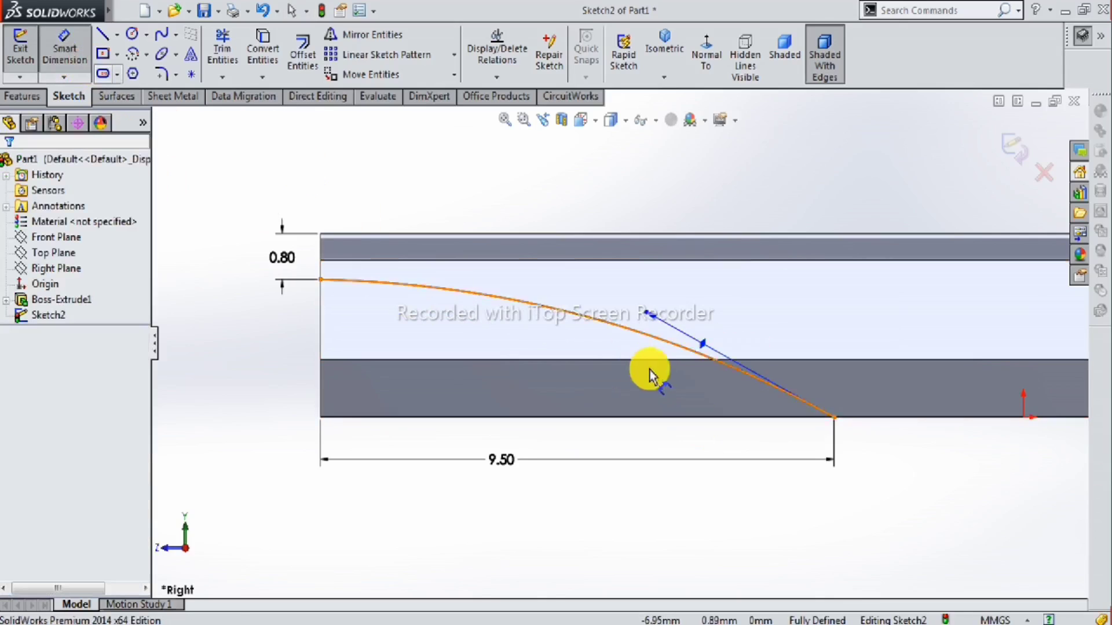
click(686, 372)
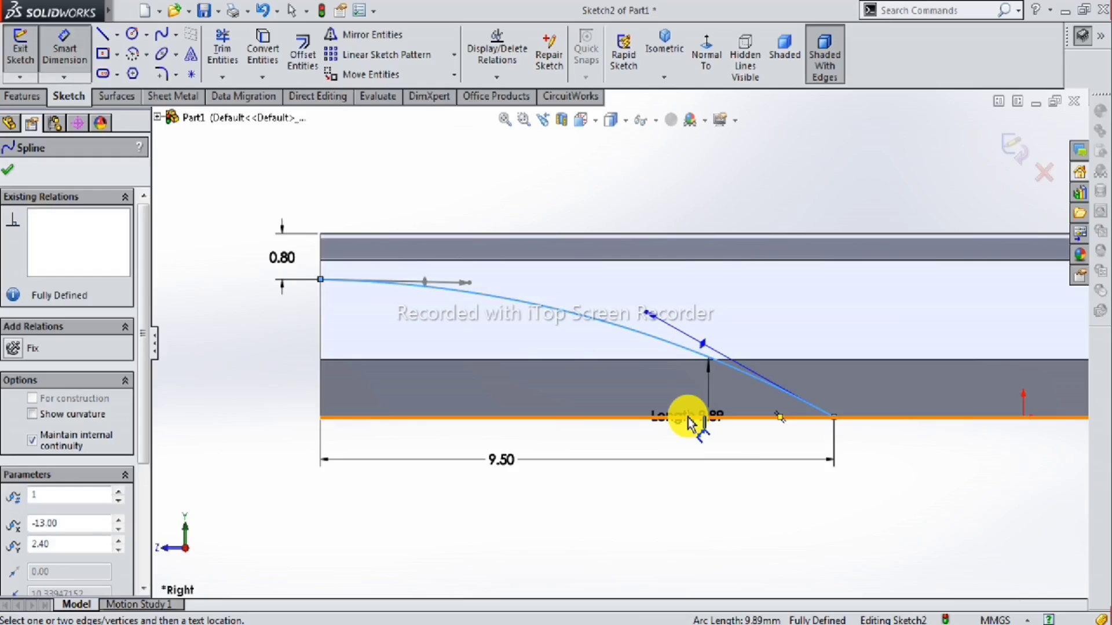
key(Escape)
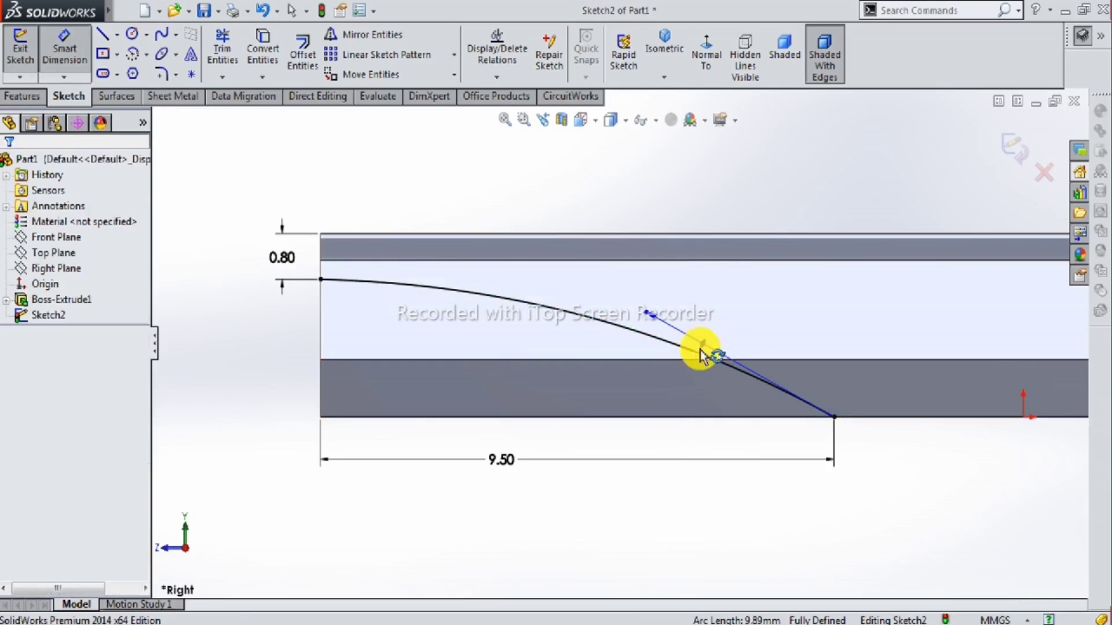
Set the spline's end tangent at 45° to the bottom edge and lengthen its handle.
click(699, 347)
click(695, 412)
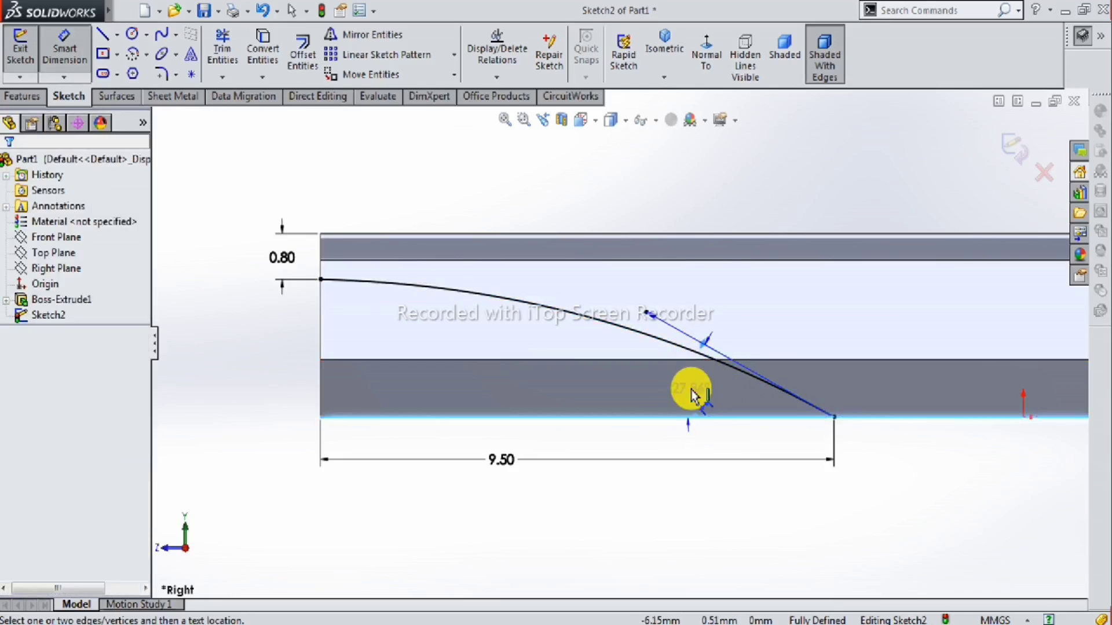
click(682, 386)
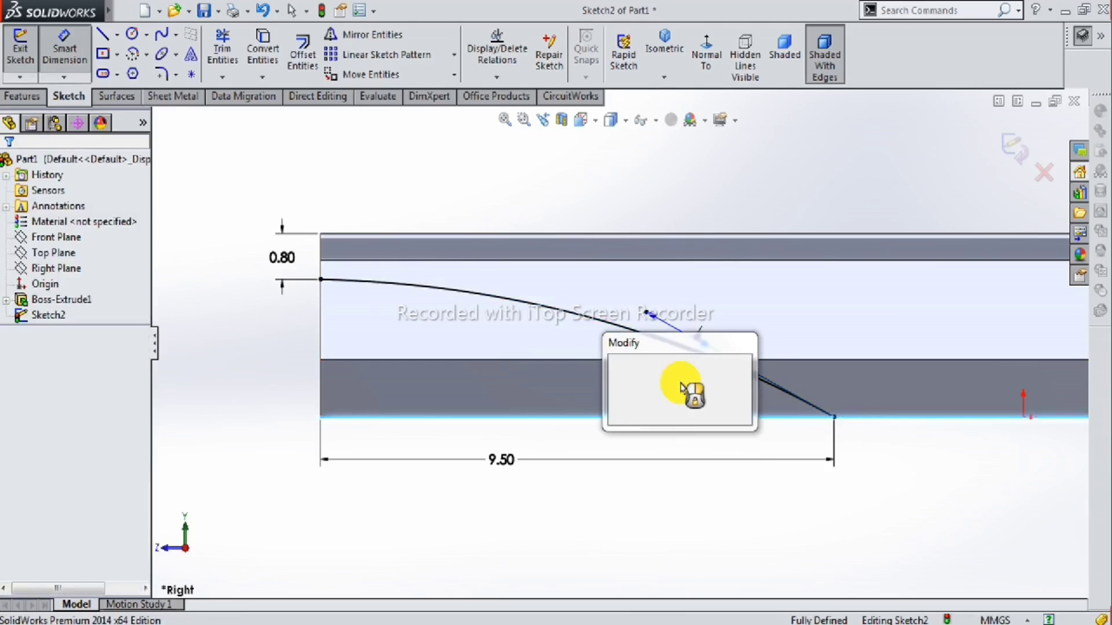
text(45)
key(Return)
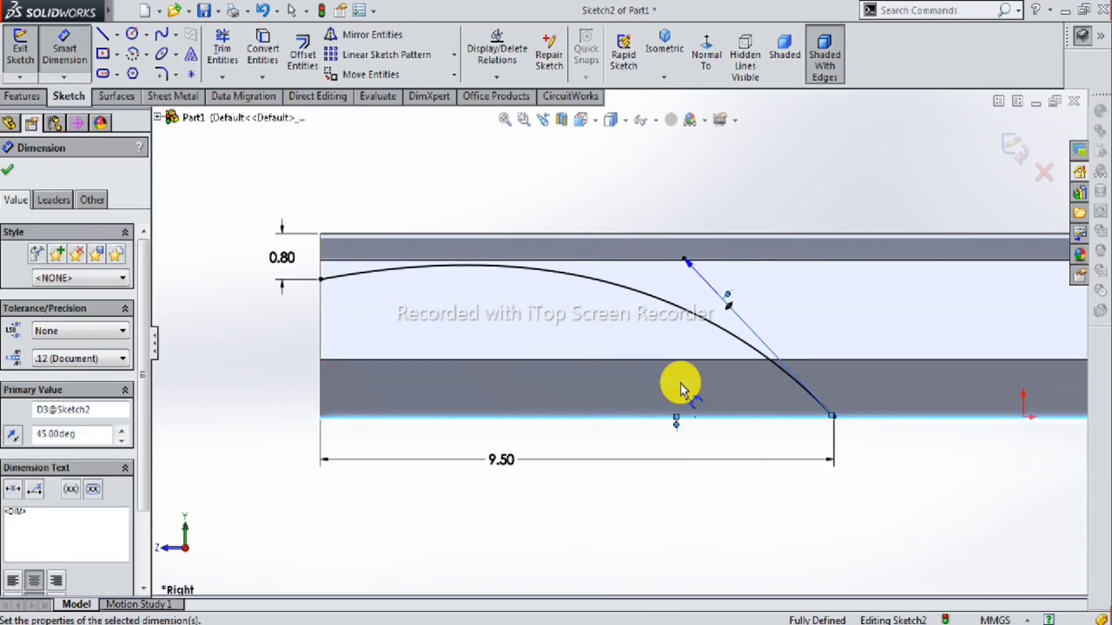
scroll(729, 298, down, 1)
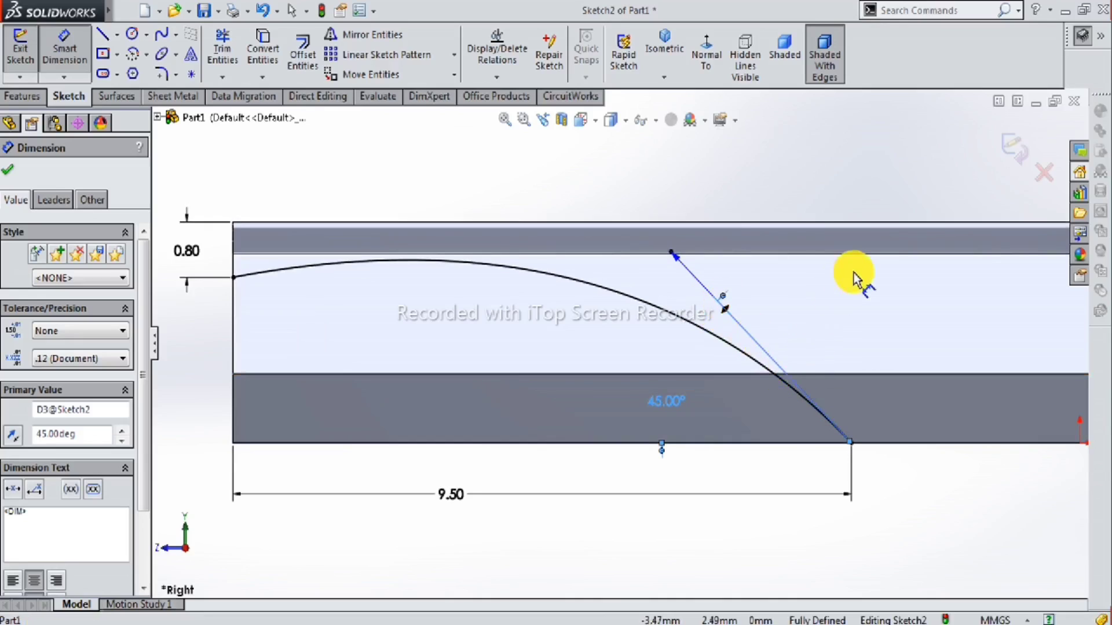
drag(762, 348, 797, 364)
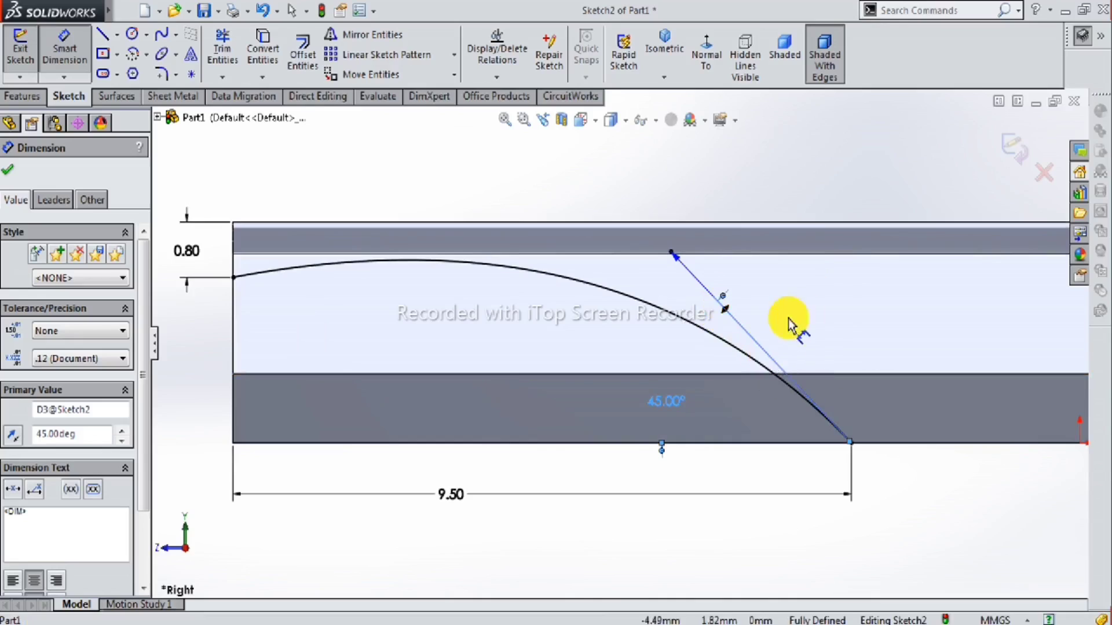
key(Escape)
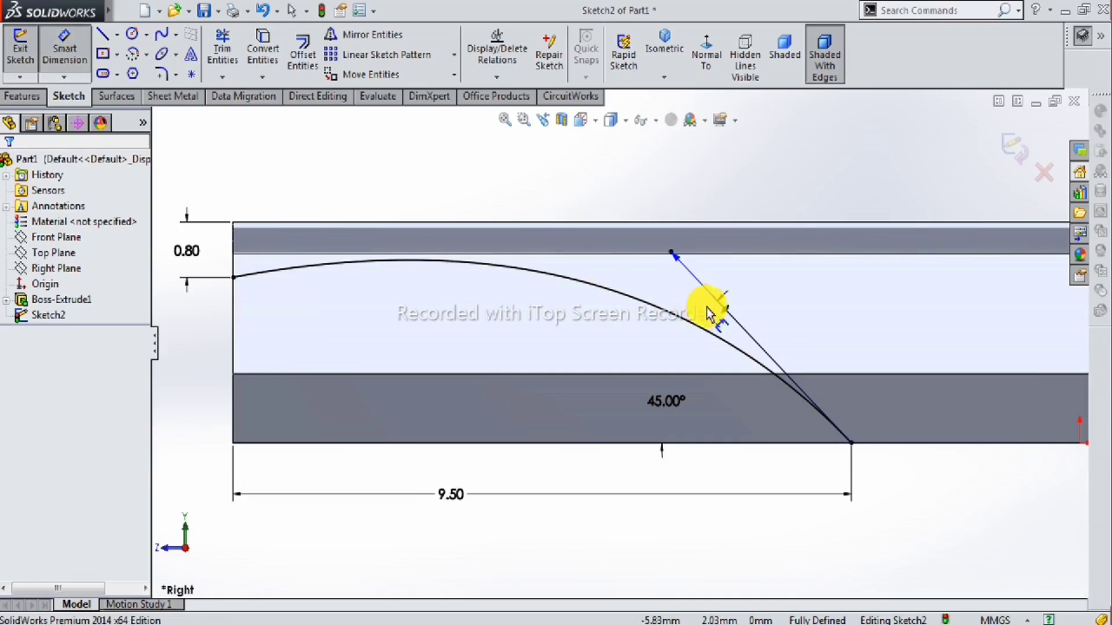
Dimension the right tangent handle's length at 8.50 mm.
click(747, 300)
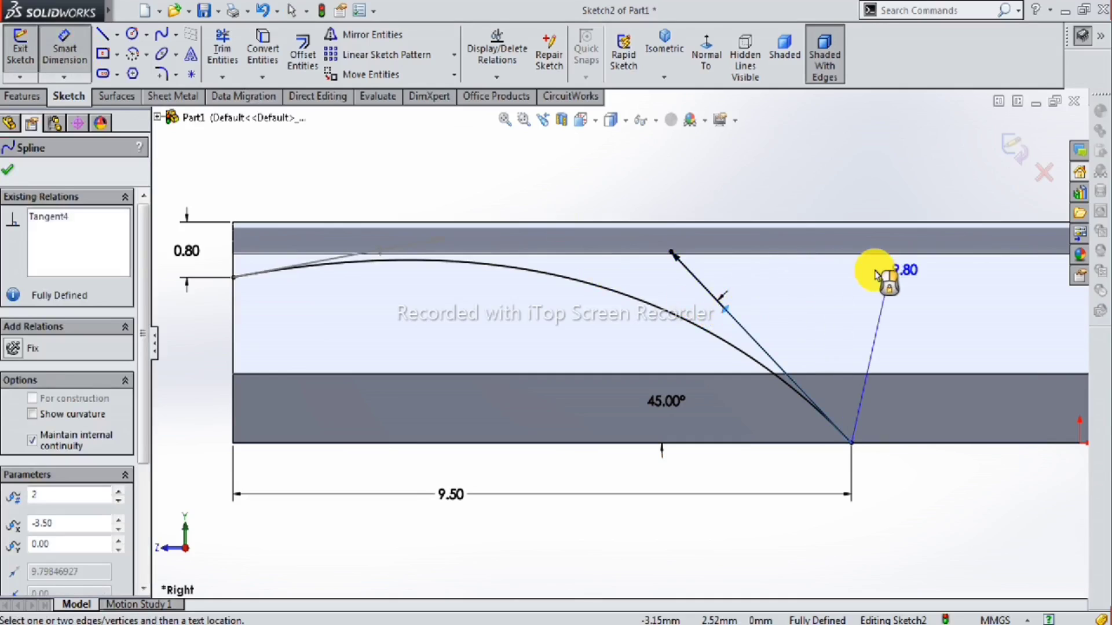
click(859, 273)
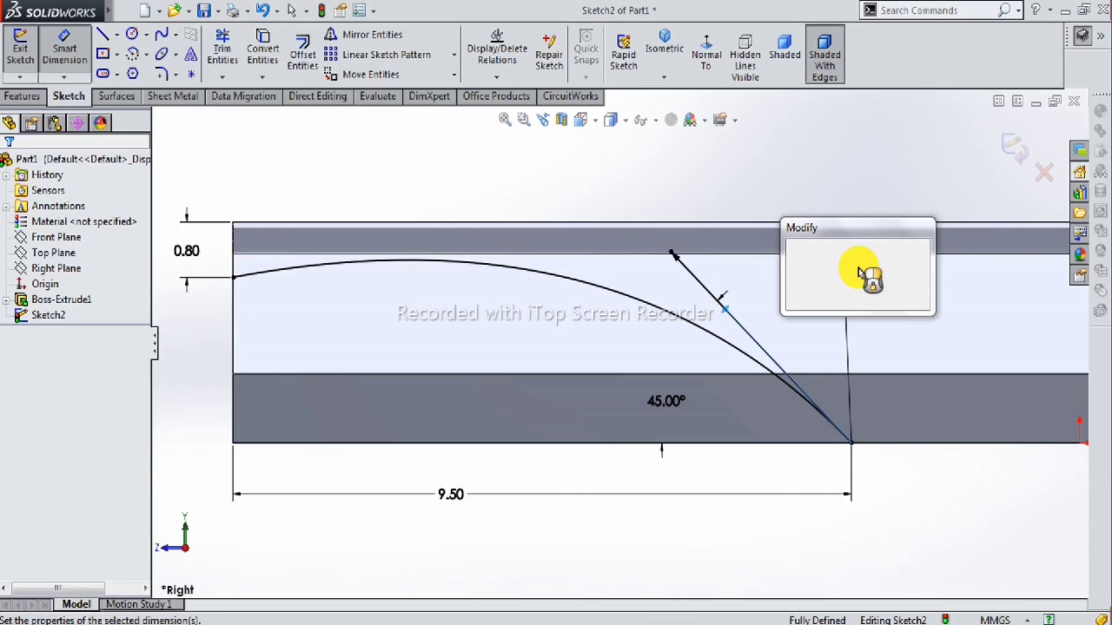
text(8.5)
key(Return)
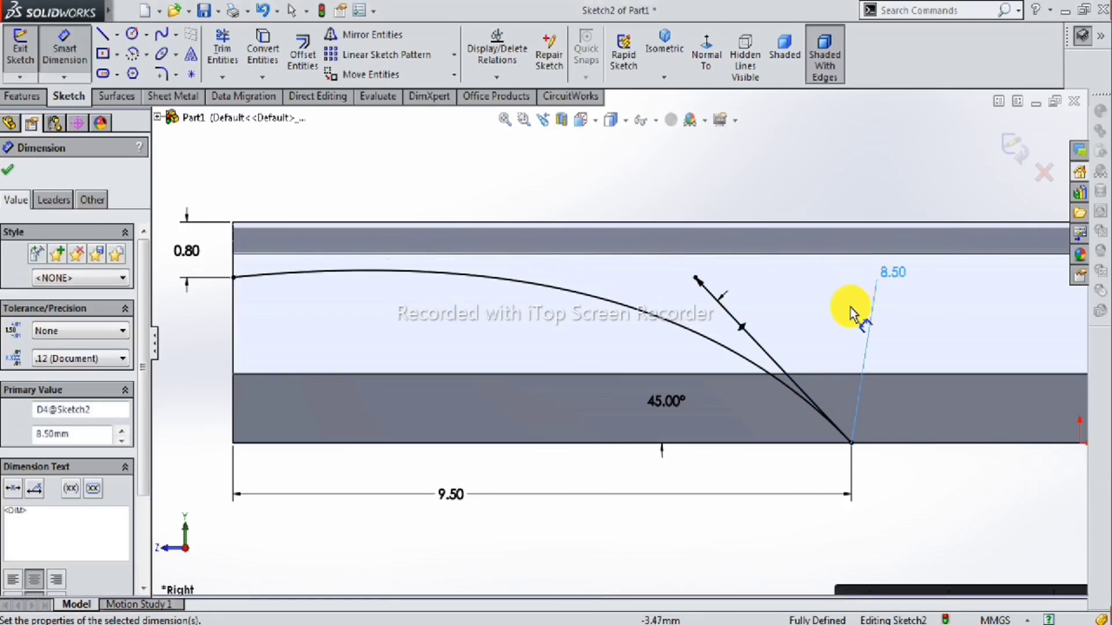
scroll(724, 323, up, 1)
scroll(359, 310, down, 2)
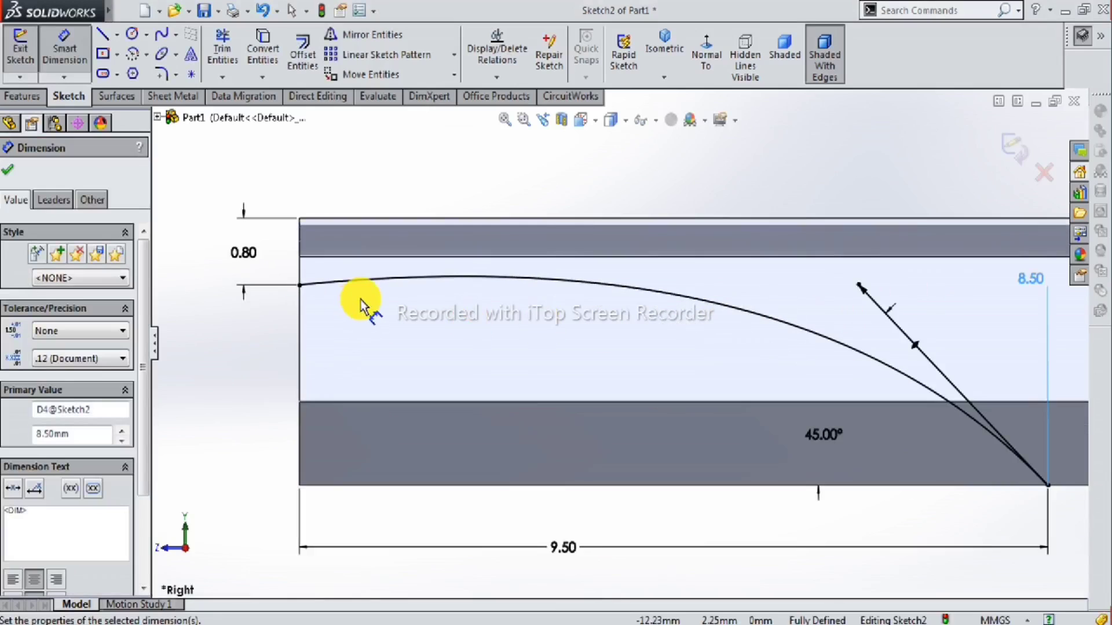
key(Escape)
Dimension the spline's left tangent handle to a length of 5 mm.
click(377, 279)
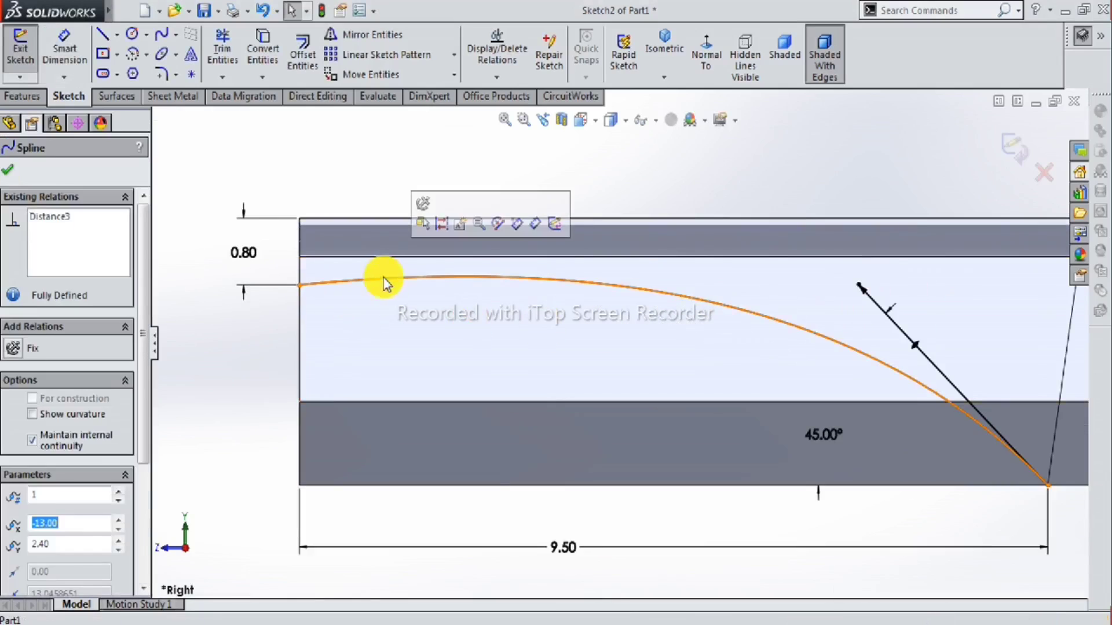
click(491, 266)
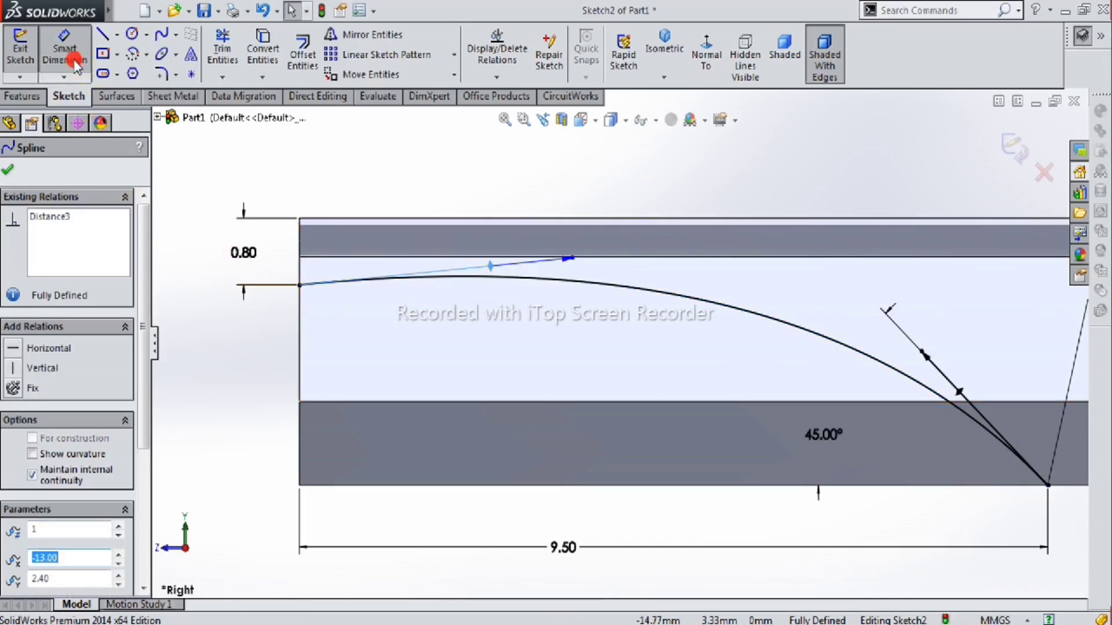
click(64, 49)
click(491, 271)
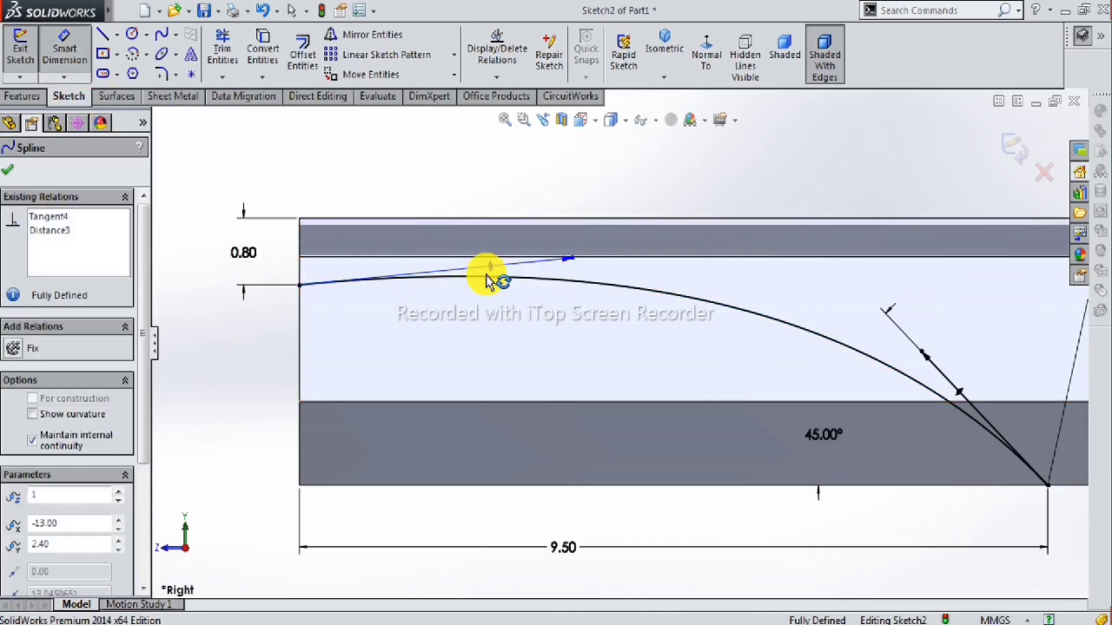
click(367, 175)
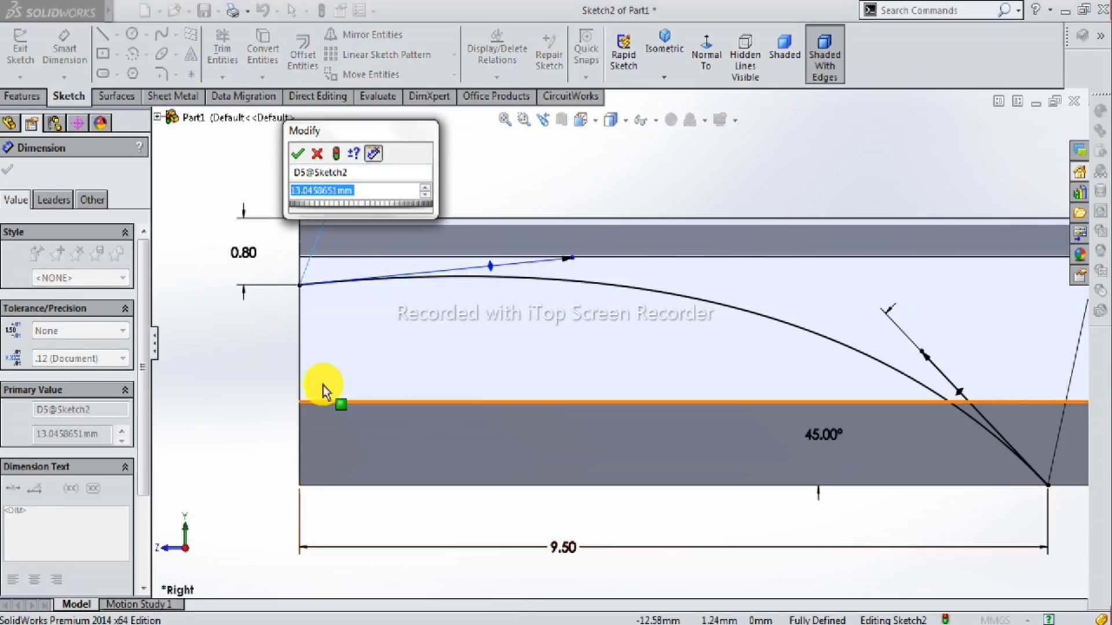
text(5)
key(Return)
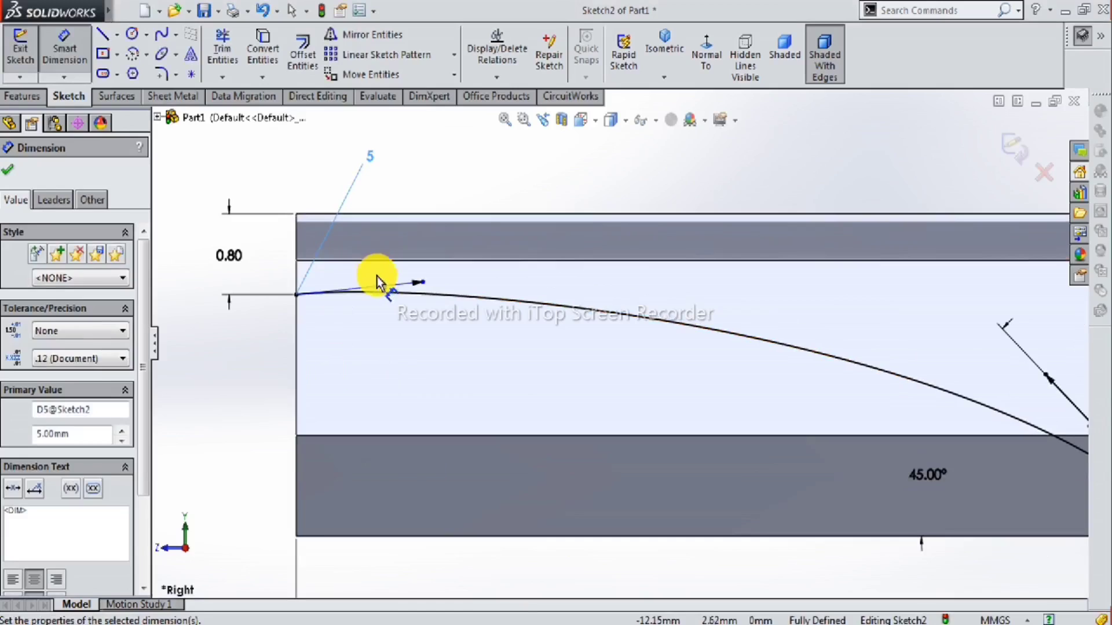
key(Escape)
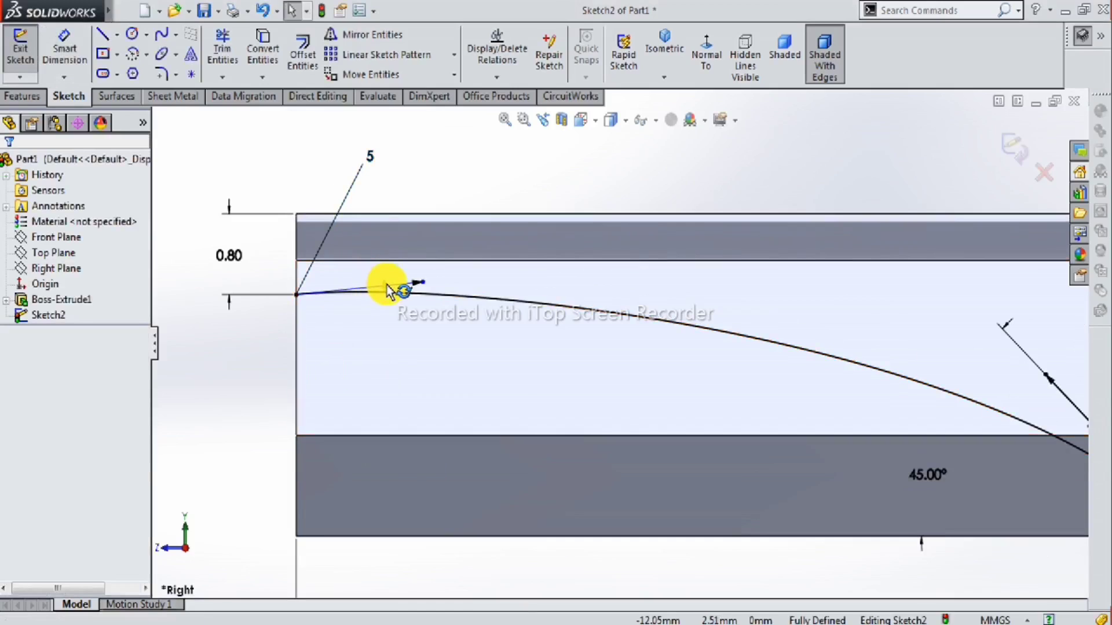
Make the left tangent handle horizontal and accept the spline properties.
click(386, 289)
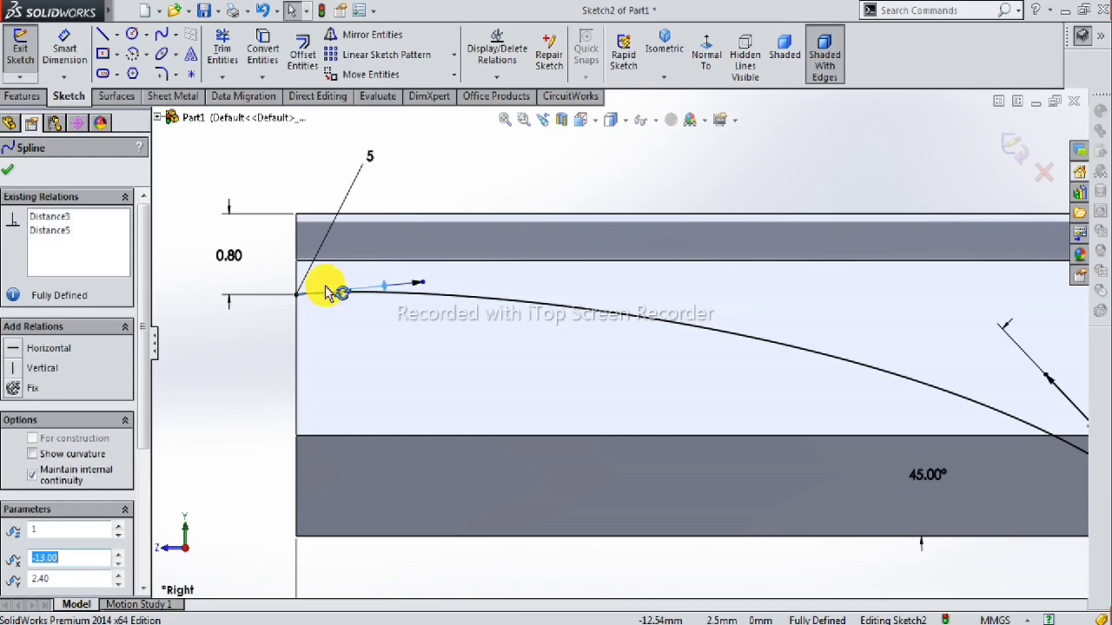
click(52, 353)
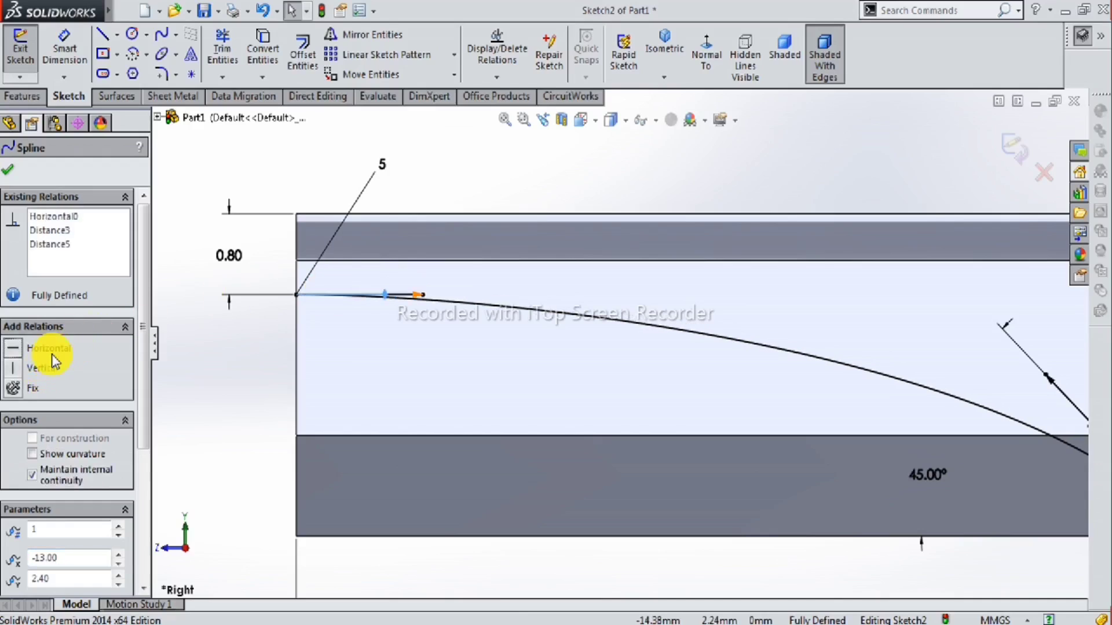
click(12, 169)
scroll(556, 394, up, 2)
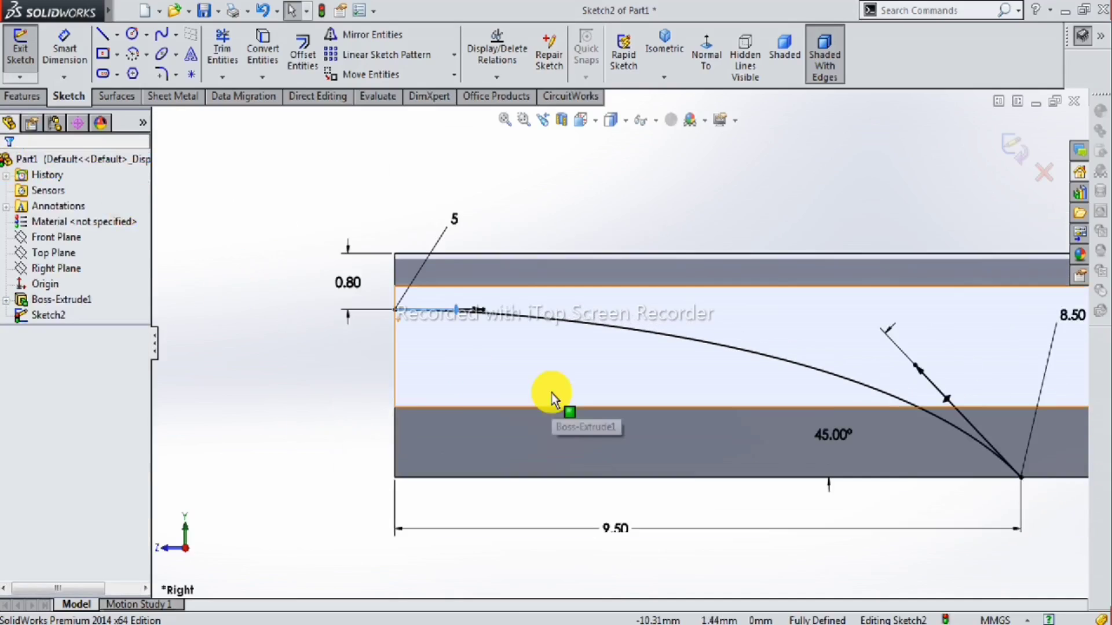
scroll(735, 379, up, 2)
scroll(737, 383, down, 1)
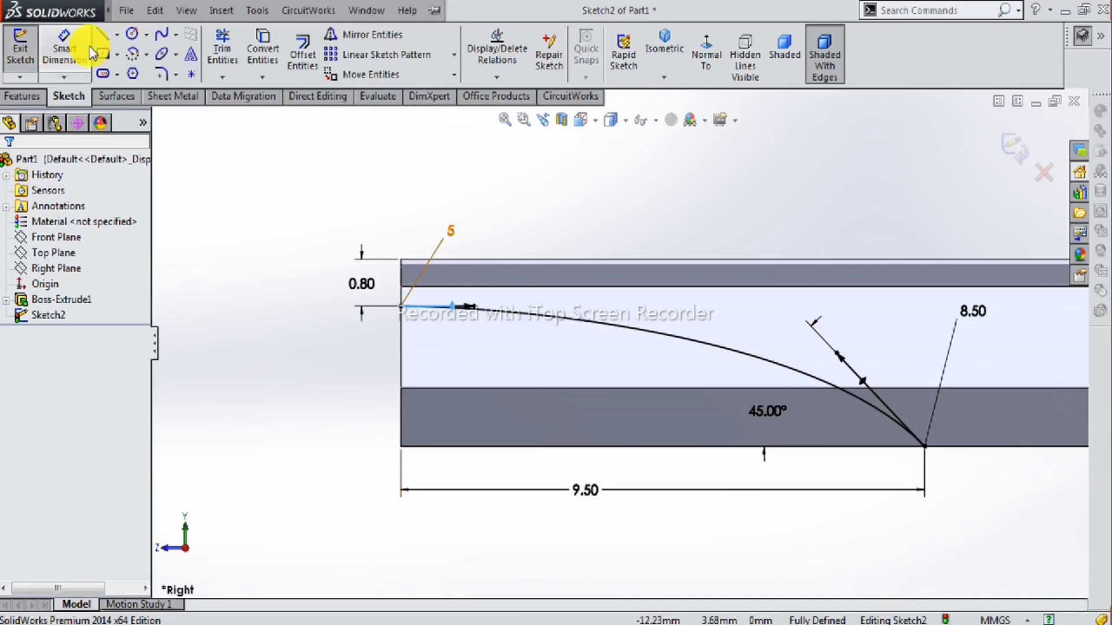
Draw a vertical line down from the spline's left end and a bottom line to its lower end.
click(400, 307)
click(400, 446)
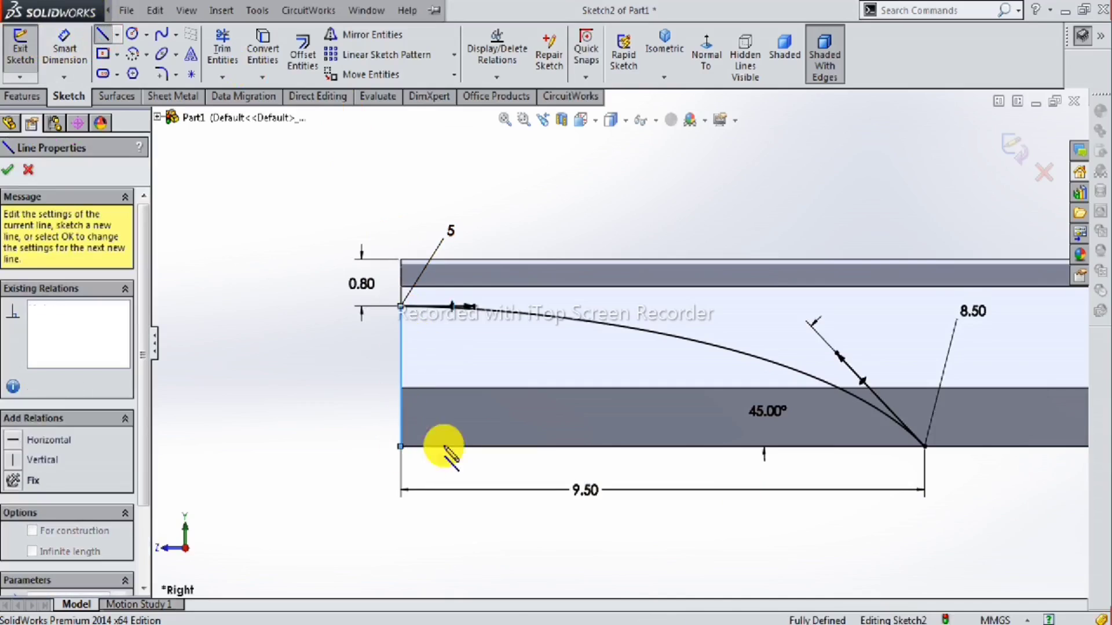
click(925, 447)
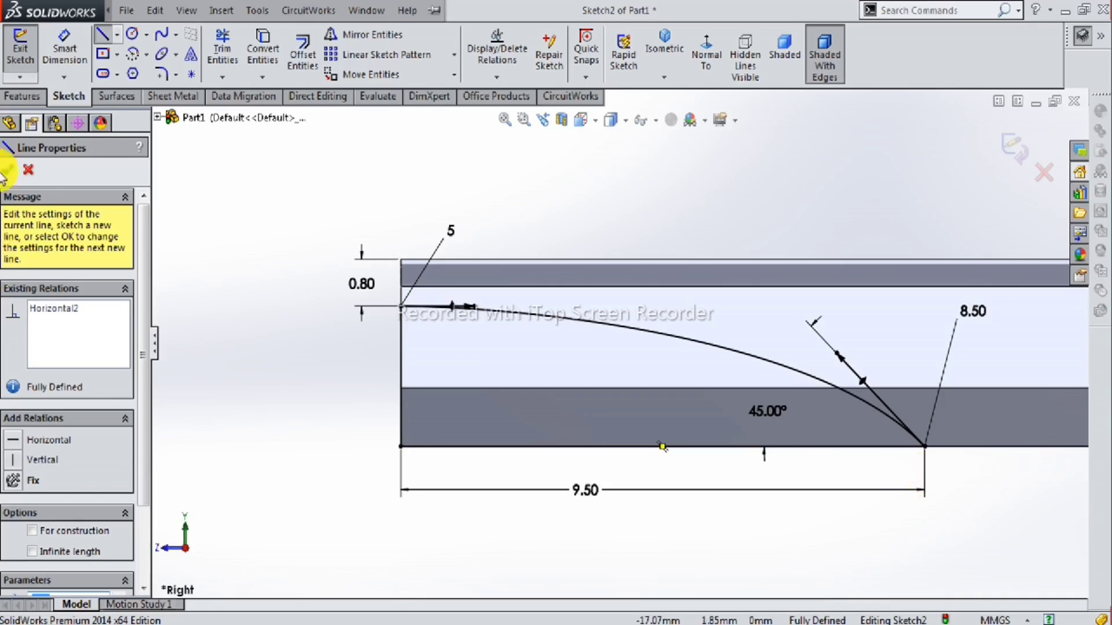
click(7, 170)
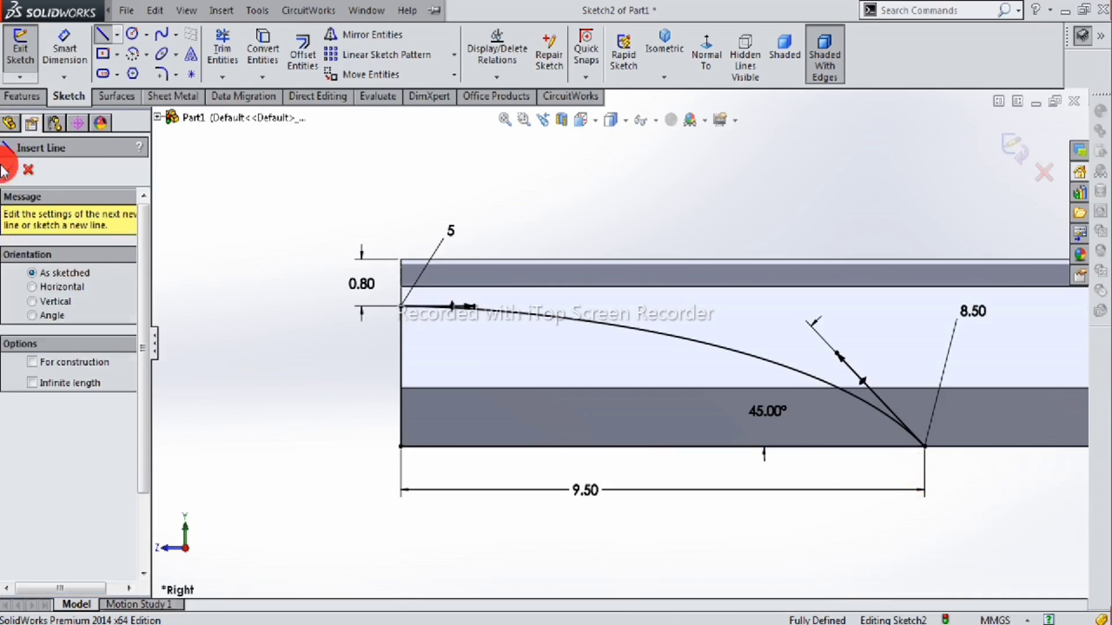
click(29, 96)
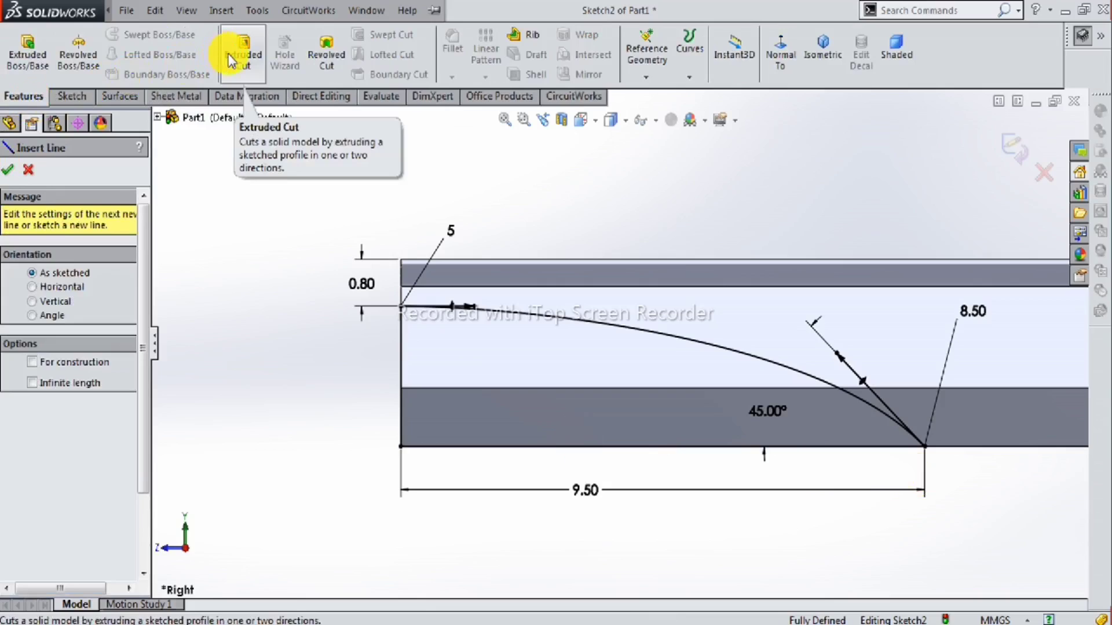
Extrude-cut the profile Blind 13 mm in both directions, then orbit to inspect the tapered body.
click(243, 75)
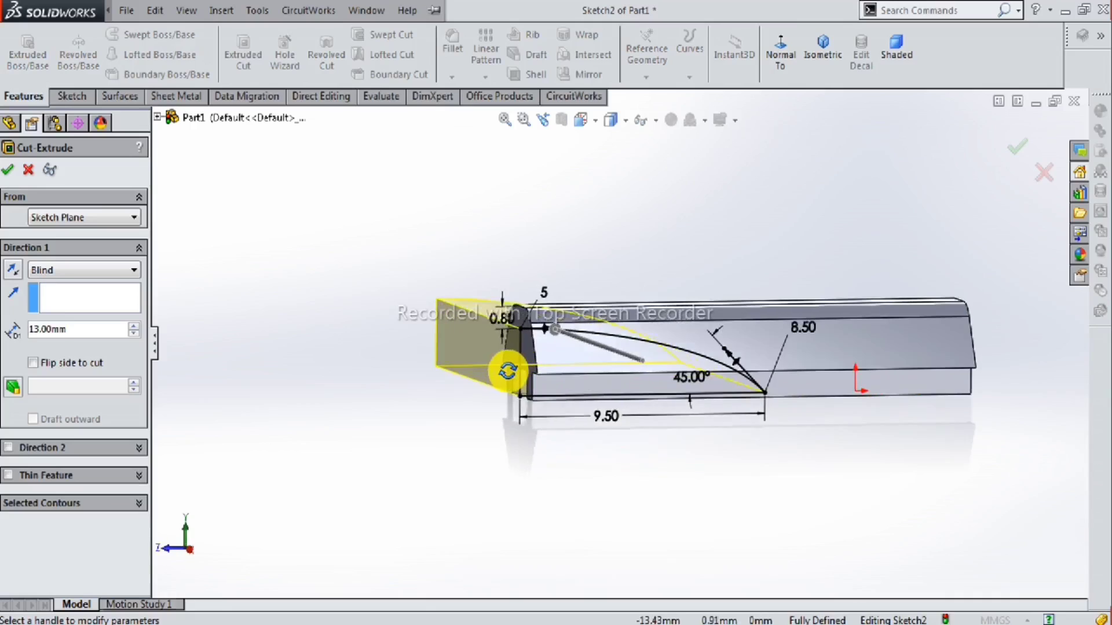
click(9, 448)
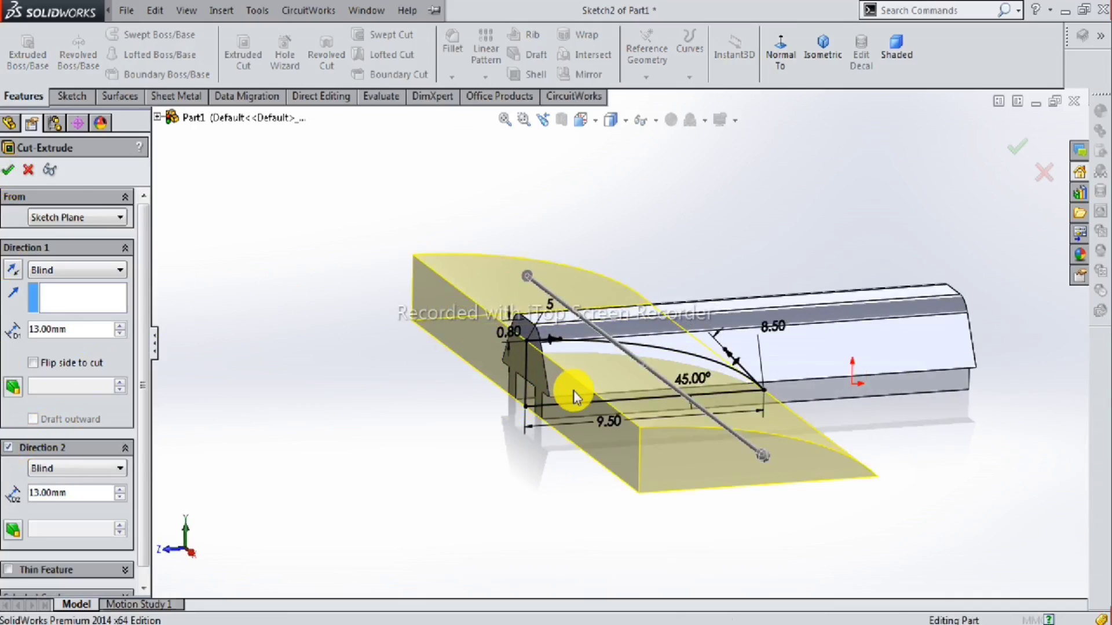
key(Return)
mouse_move(571, 392)
middle_down()
mouse_move(583, 305)
mouse_move(616, 234)
mouse_move(670, 258)
mouse_move(566, 355)
mouse_move(616, 485)
middle_up()
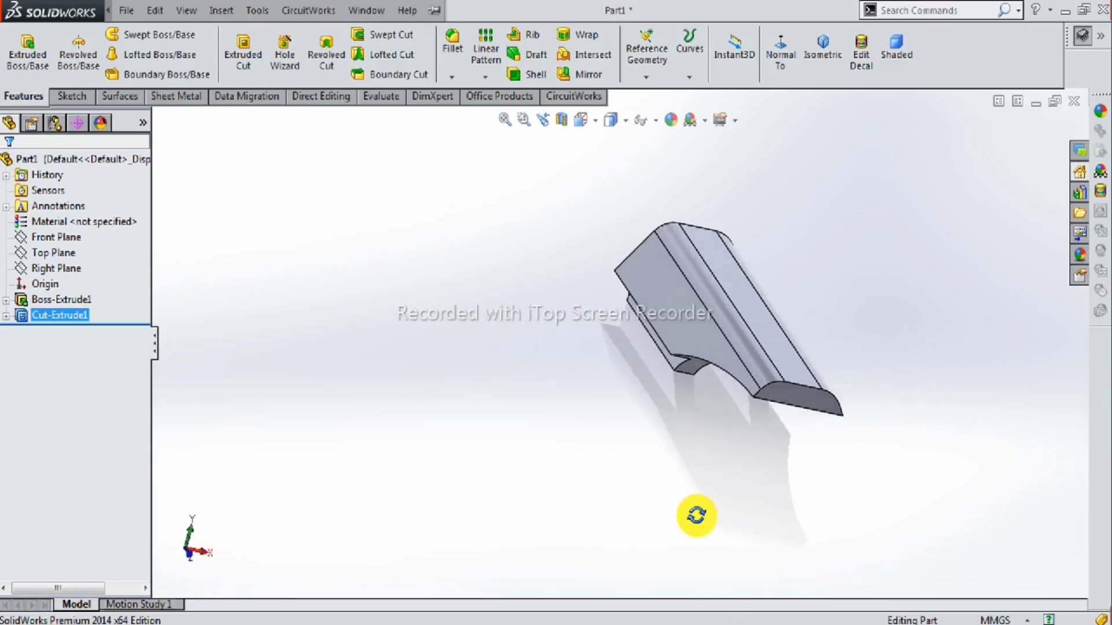
middle_drag(710, 409, 650, 526)
mouse_move(728, 351)
middle_down()
mouse_move(766, 389)
mouse_move(755, 276)
mouse_move(746, 366)
middle_up()
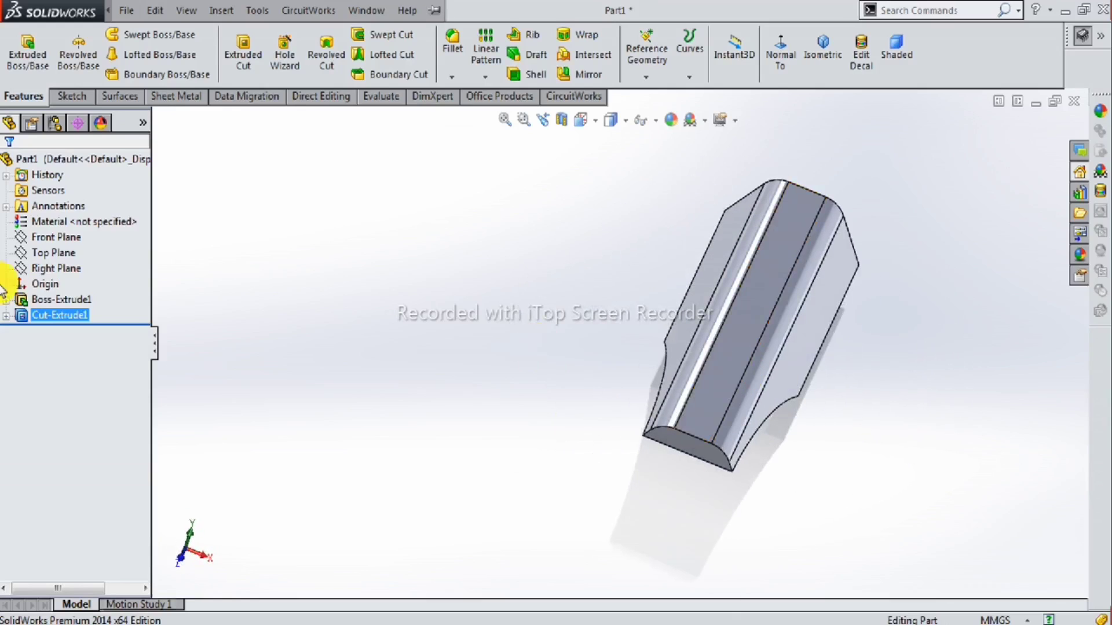
Start a new sketch on the Top Plane, viewed normal to it.
click(39, 252)
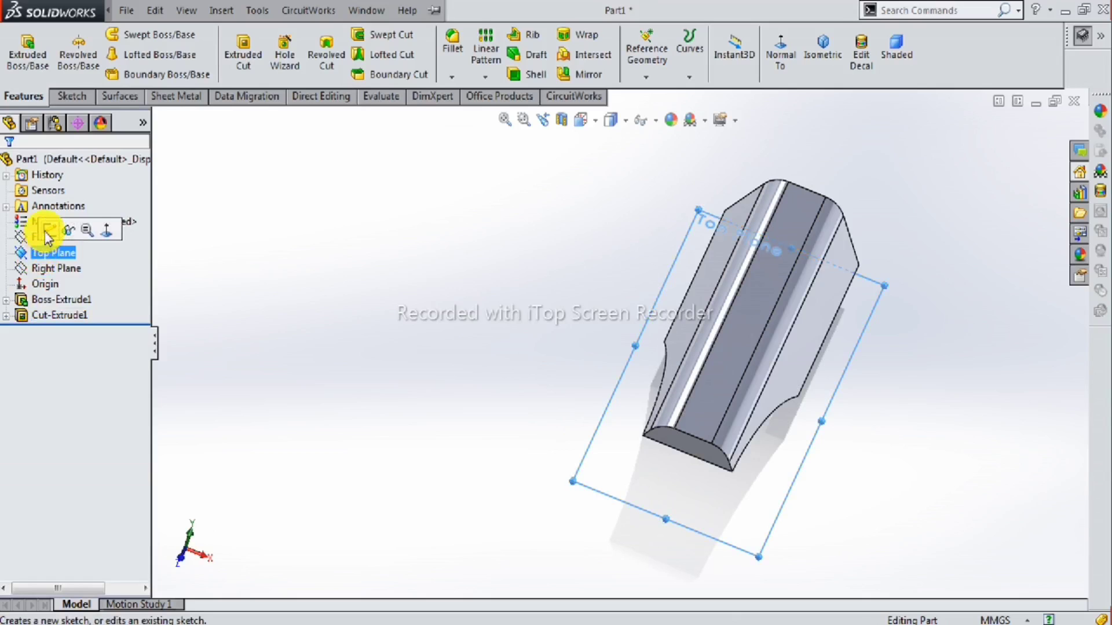
click(46, 235)
click(702, 57)
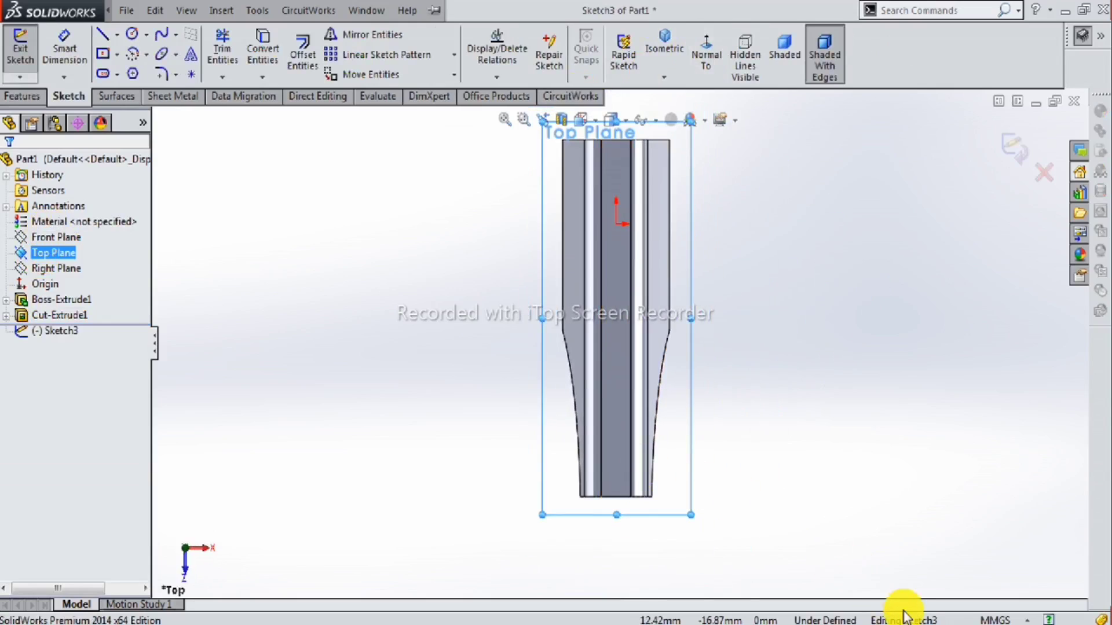
click(108, 39)
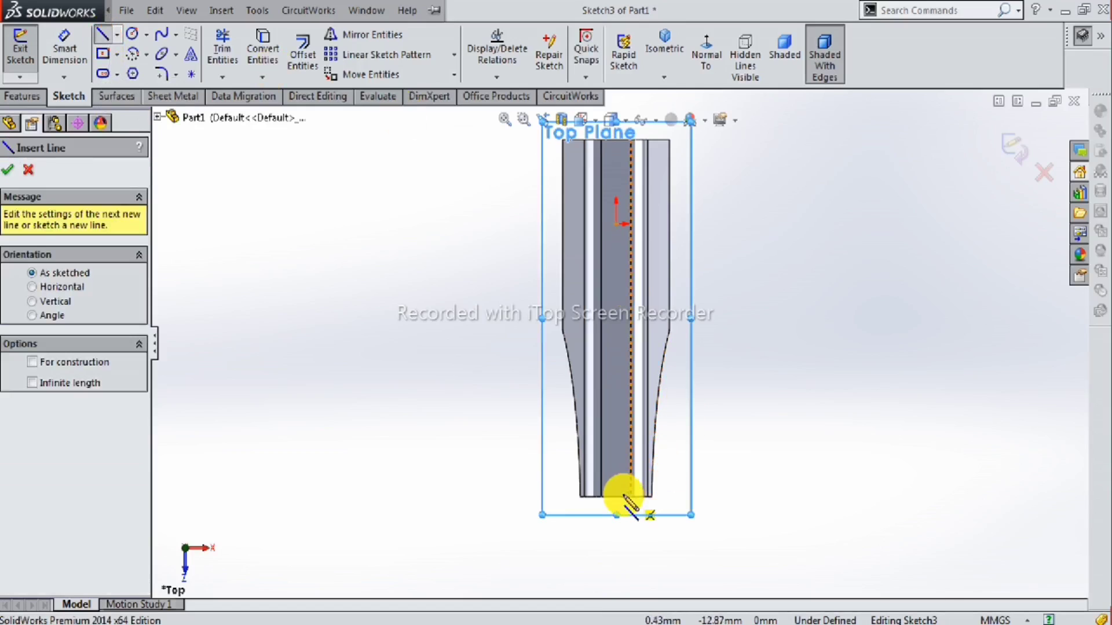
scroll(625, 499, down, 2)
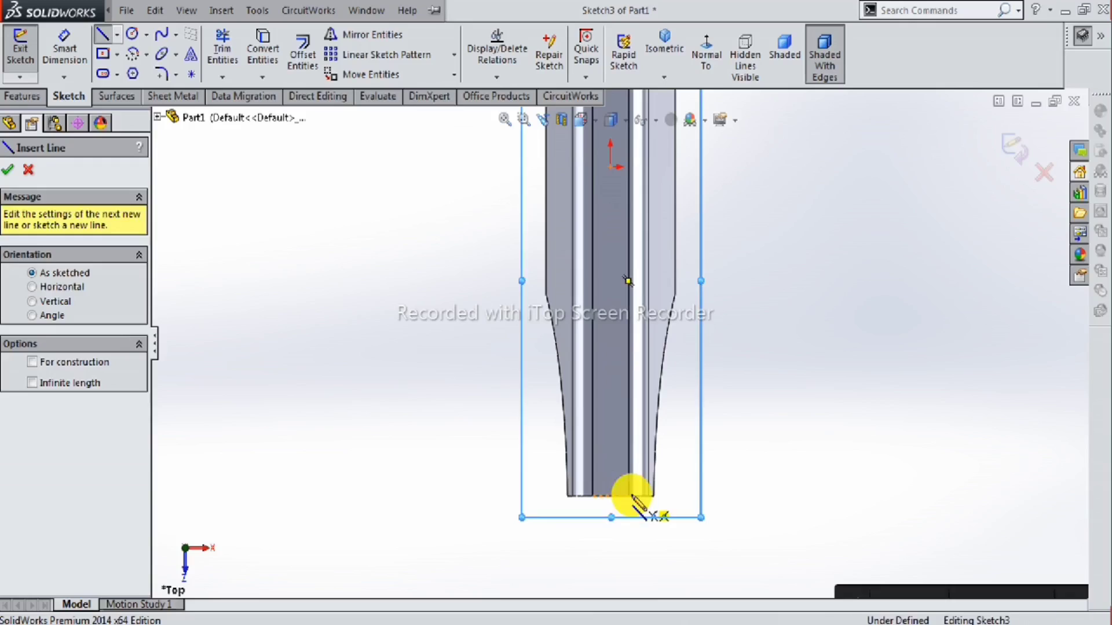
Draw a closed four-line tapered profile with a slanted edge along the part's lower end.
click(630, 496)
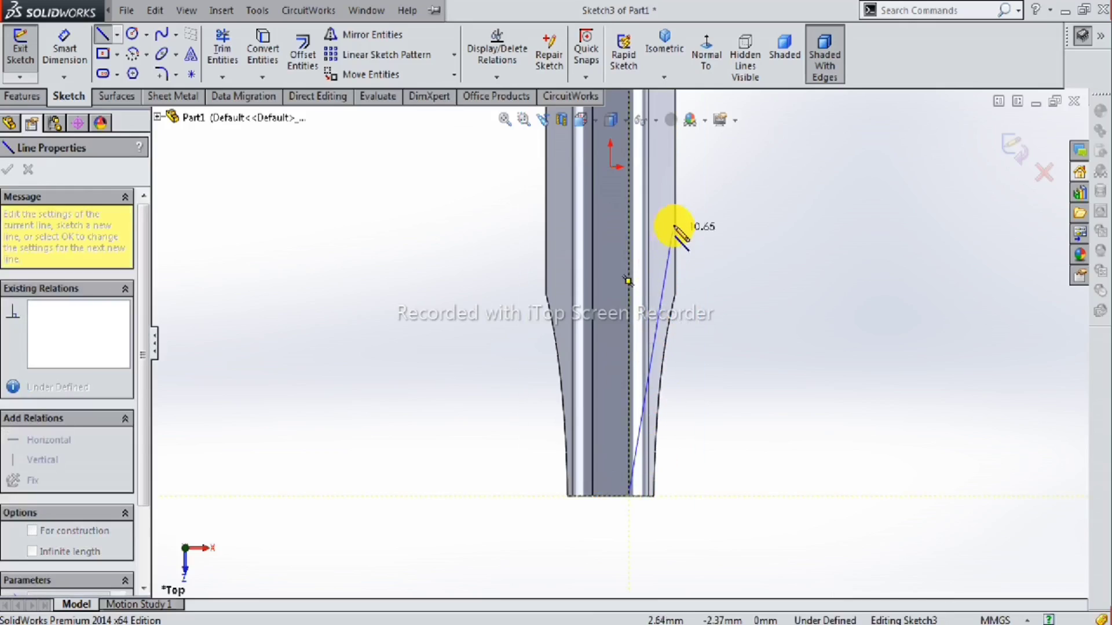
click(675, 209)
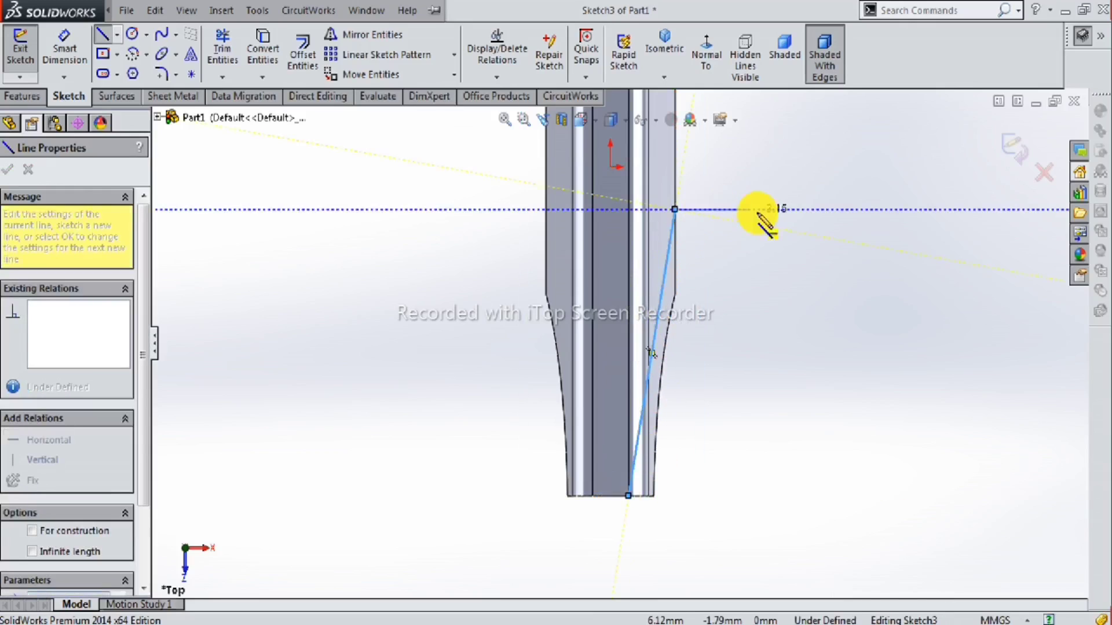
click(757, 209)
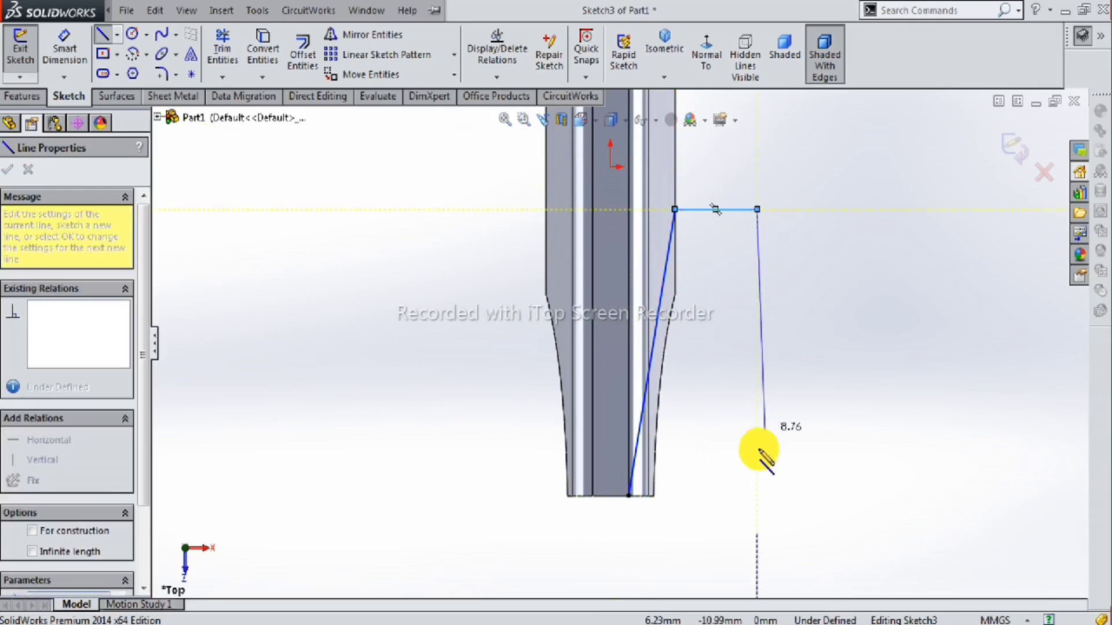
click(757, 496)
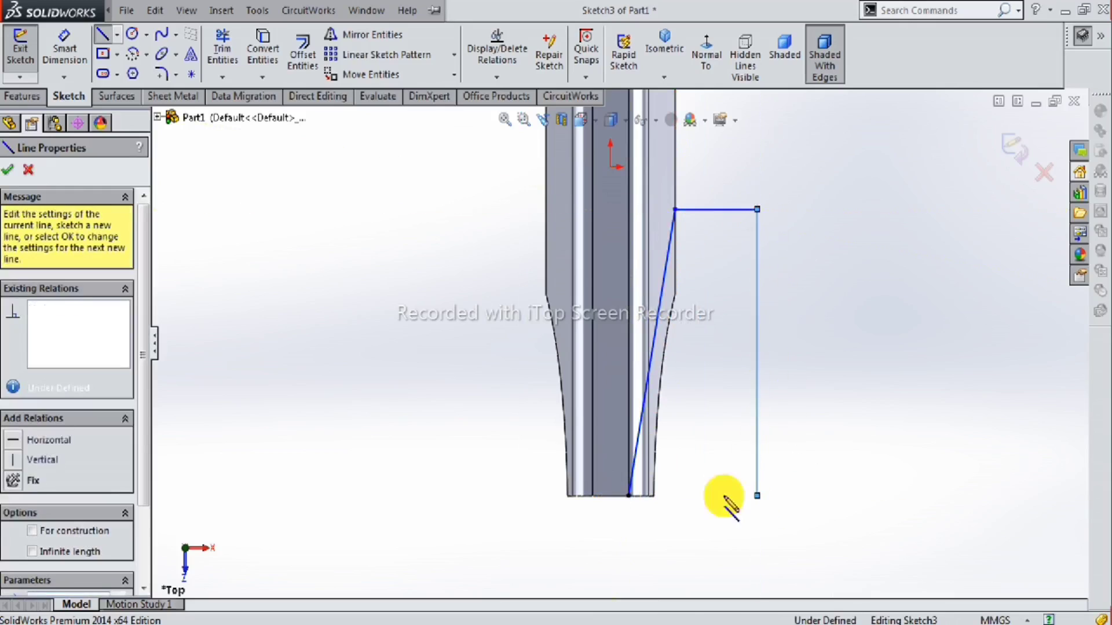
click(630, 496)
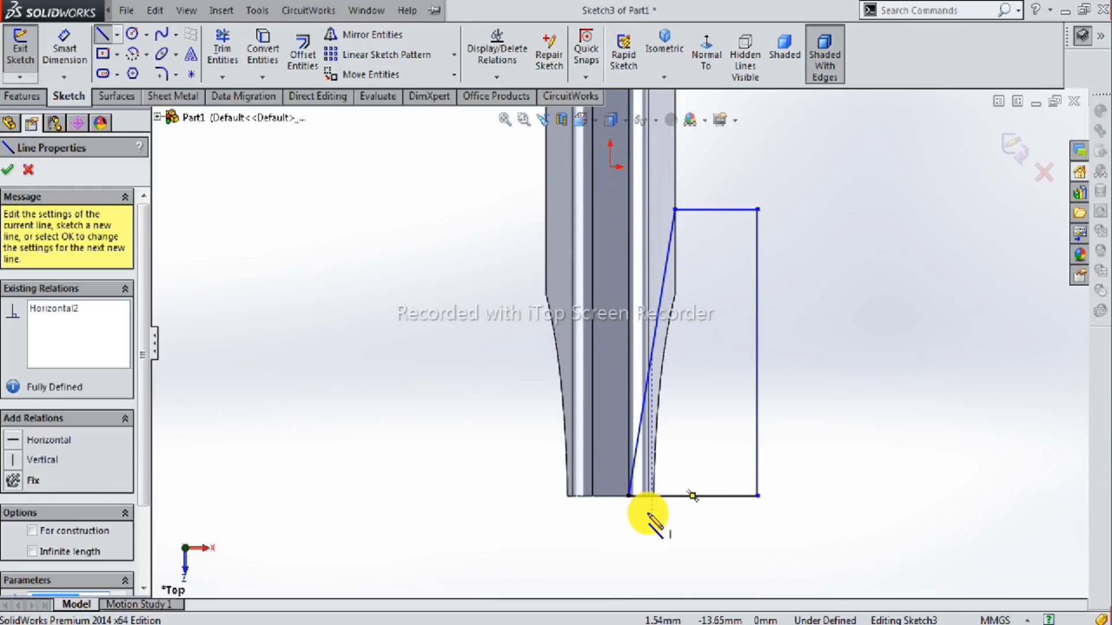
key(Escape)
Dimension the profile's top 5 mm below the part's top corner.
key(f)
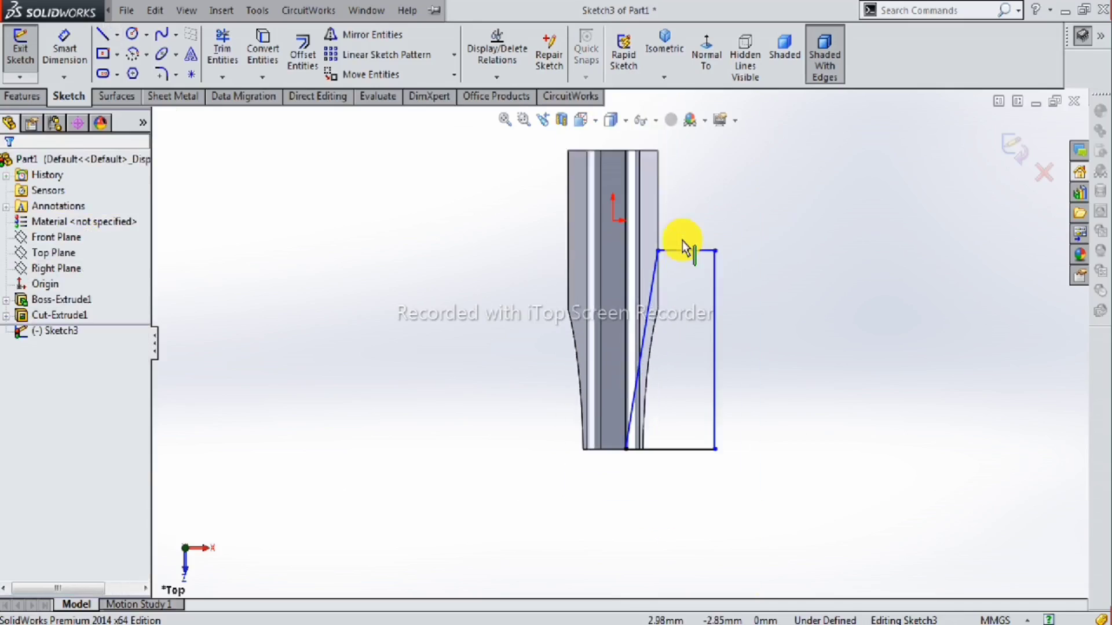
click(65, 45)
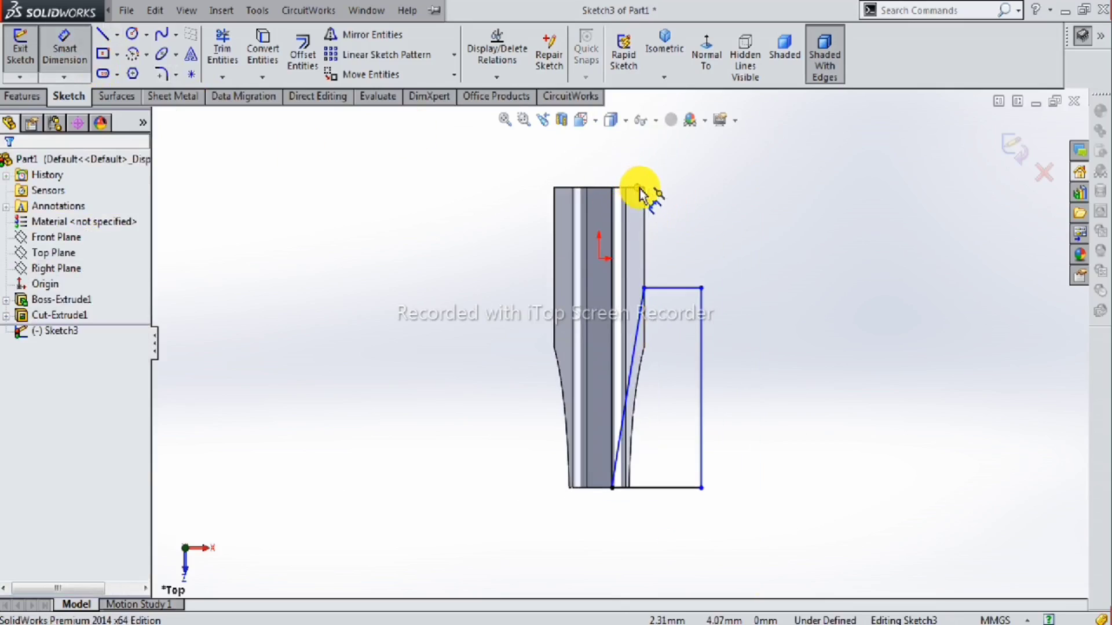
click(643, 287)
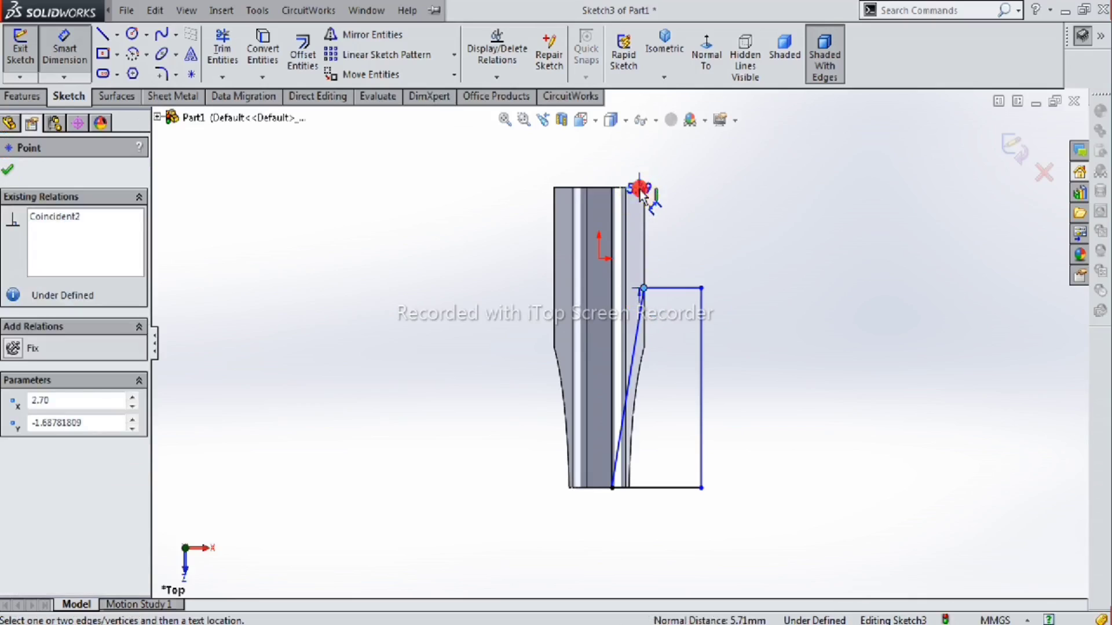
click(707, 224)
text(5)
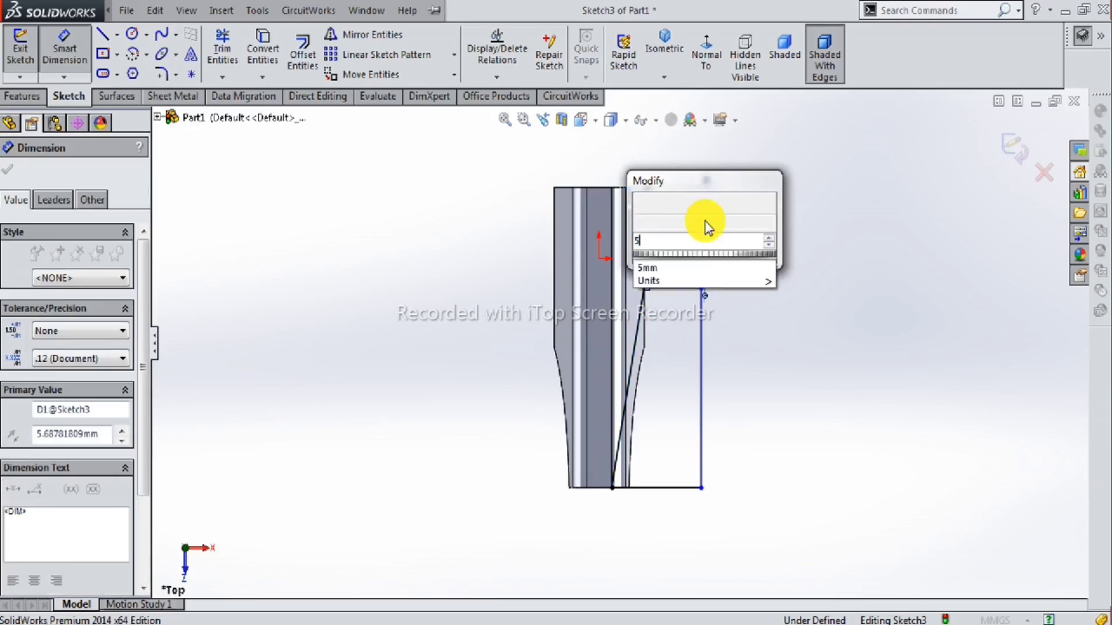
key(Return)
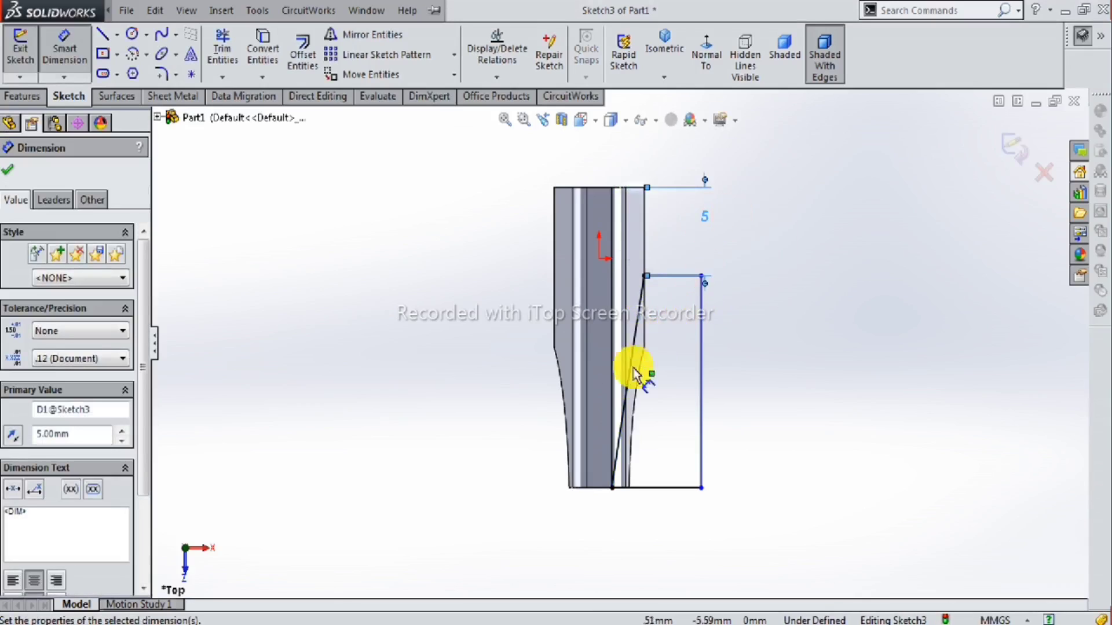
scroll(612, 486, down, 2)
scroll(616, 323, up, 3)
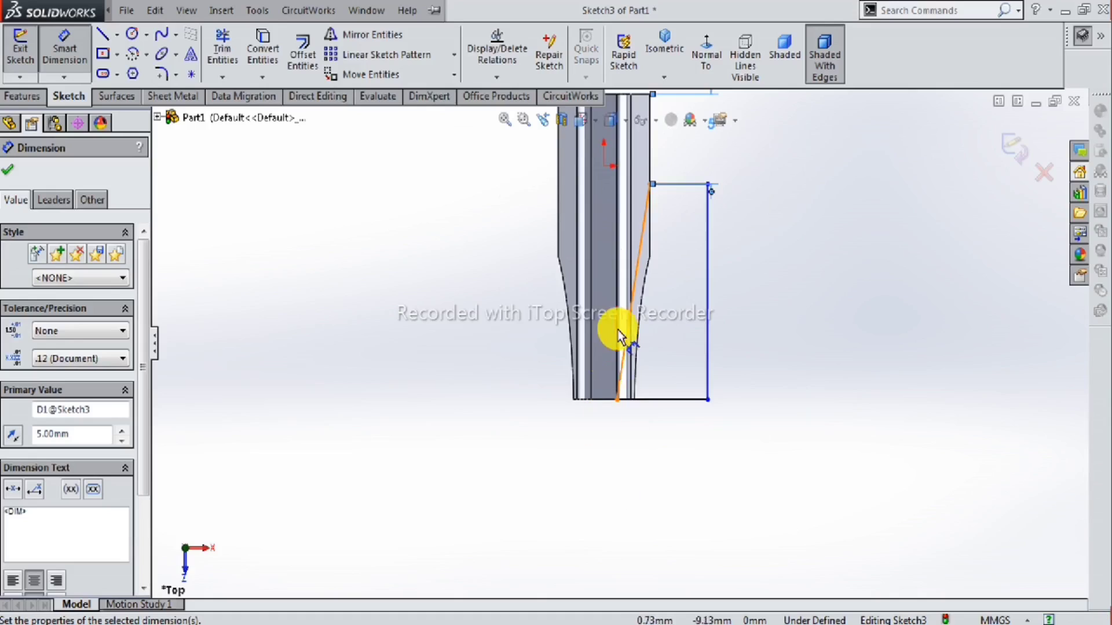
scroll(650, 198, up, 1)
key(Escape)
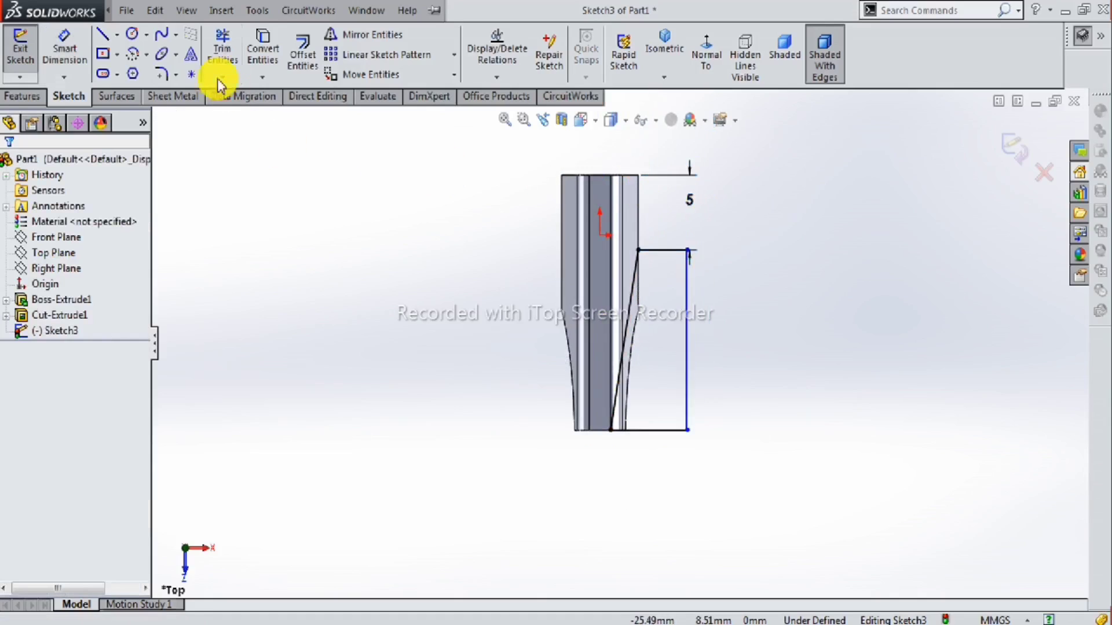
Draw a vertical centreline up the part's axis.
click(117, 35)
click(125, 70)
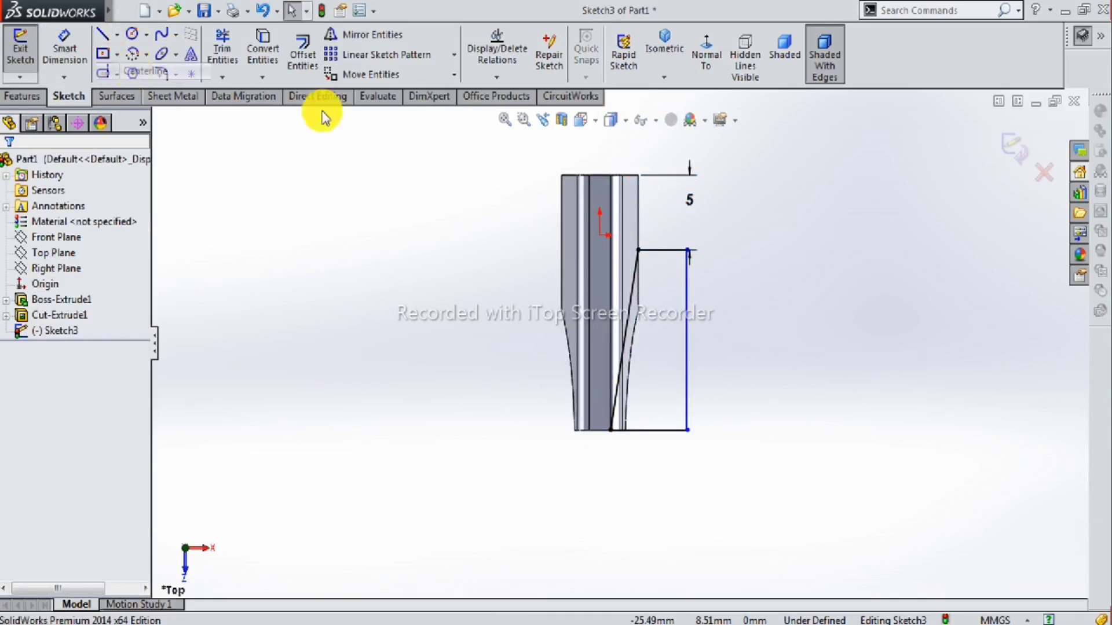
scroll(595, 437, down, 2)
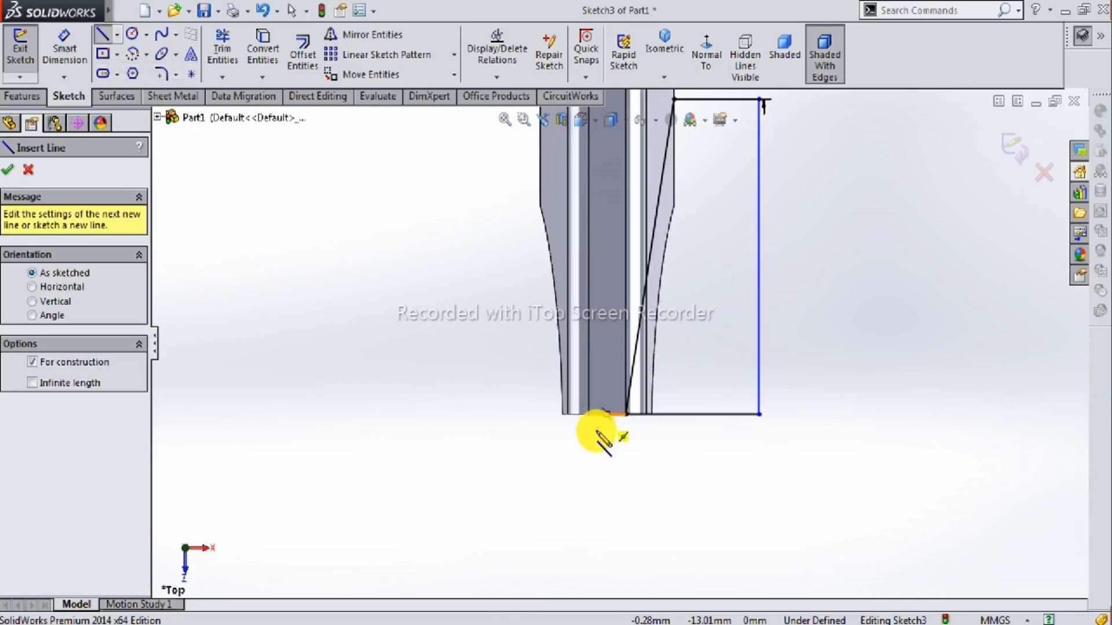
click(608, 413)
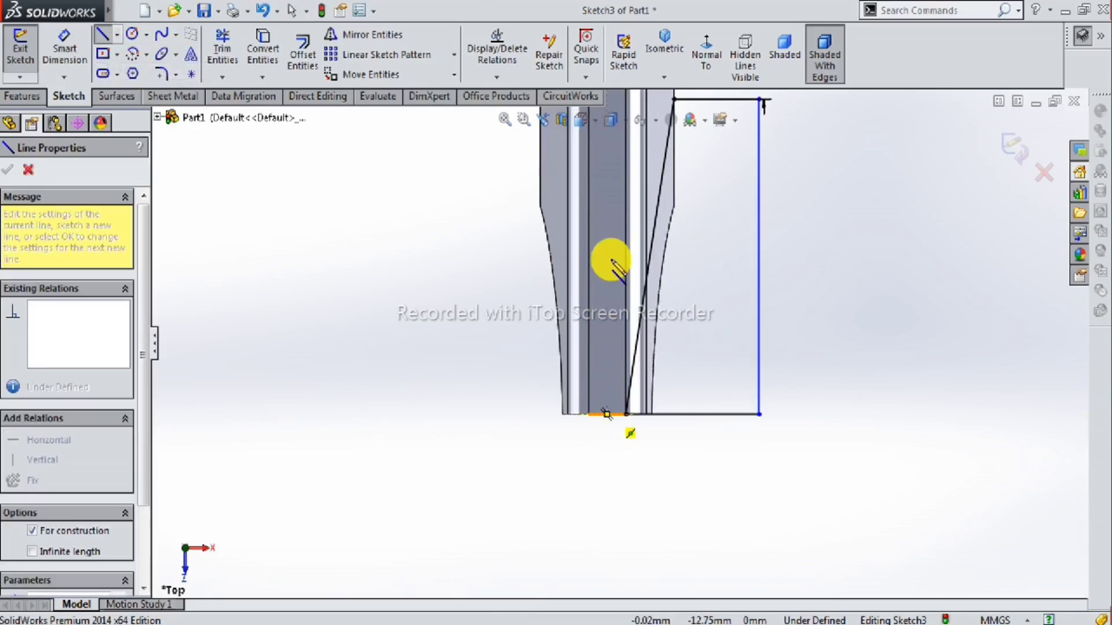
click(608, 167)
key(Escape)
scroll(652, 184, down, 1)
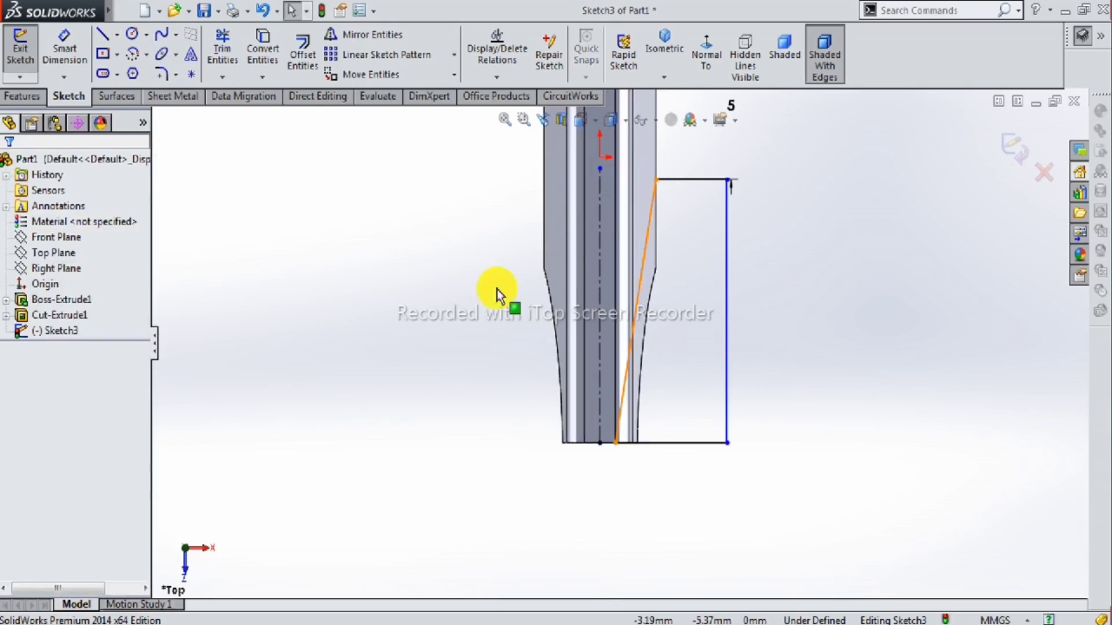
Dimension the slanted line's bottom end from the centreline, showing 0.75.
click(72, 46)
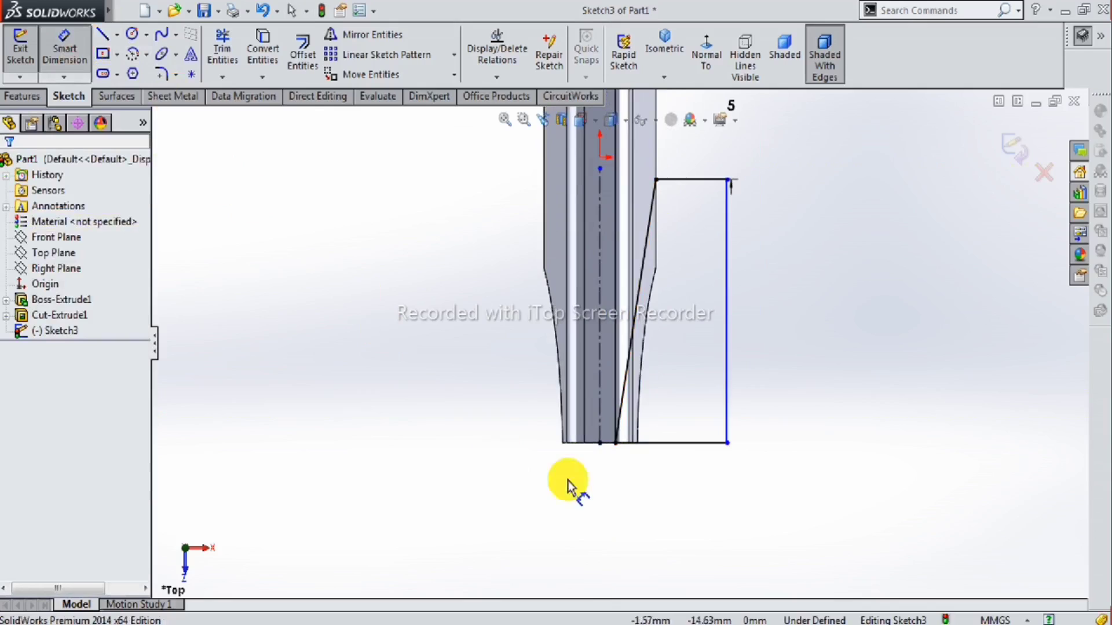
click(616, 445)
click(616, 457)
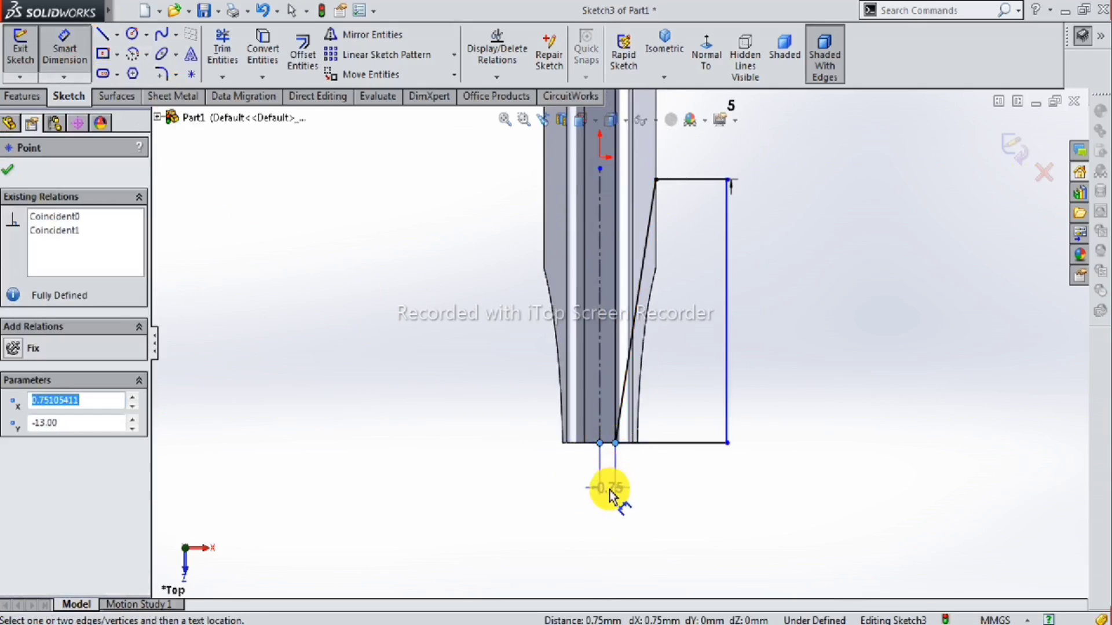
click(608, 489)
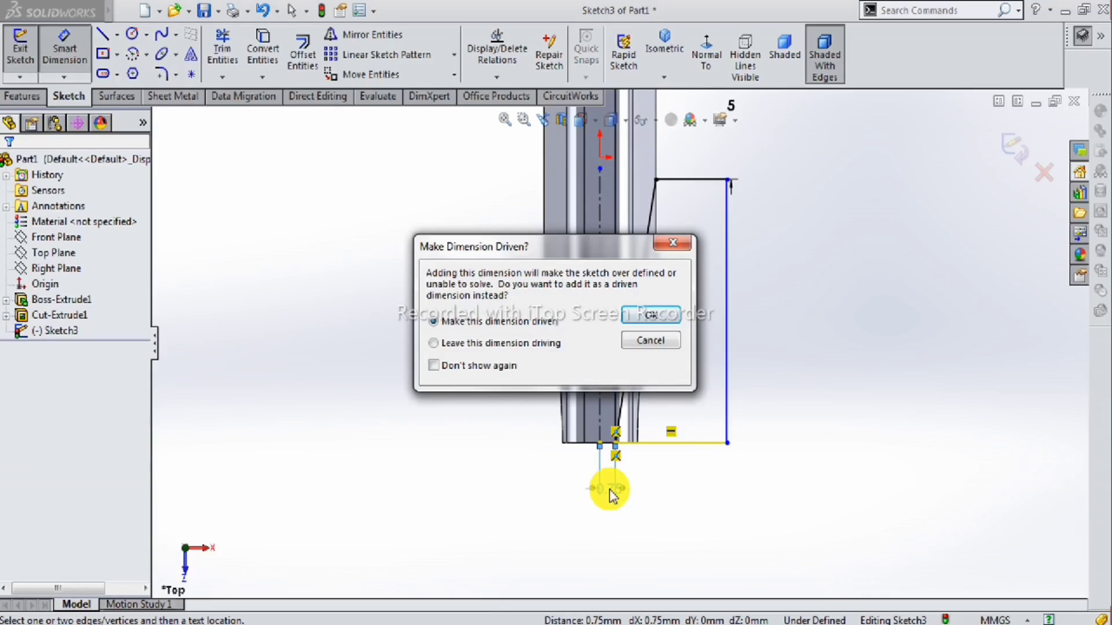
Cancel the over-defining 0.75 dimension and free the slanted line's bottom endpoint.
click(685, 244)
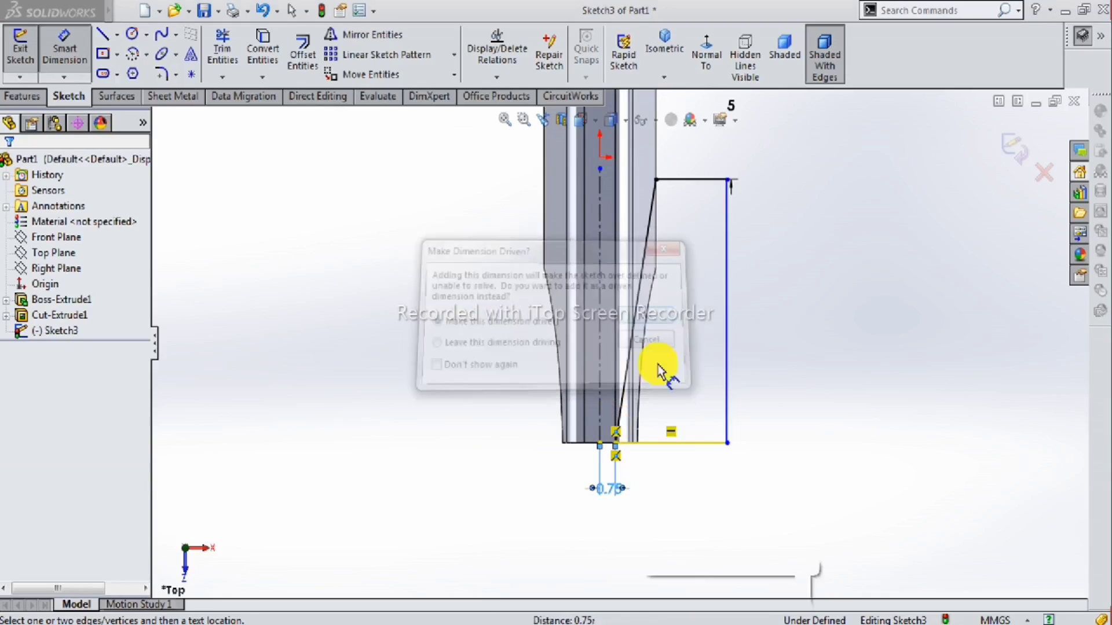
key(Escape)
click(615, 444)
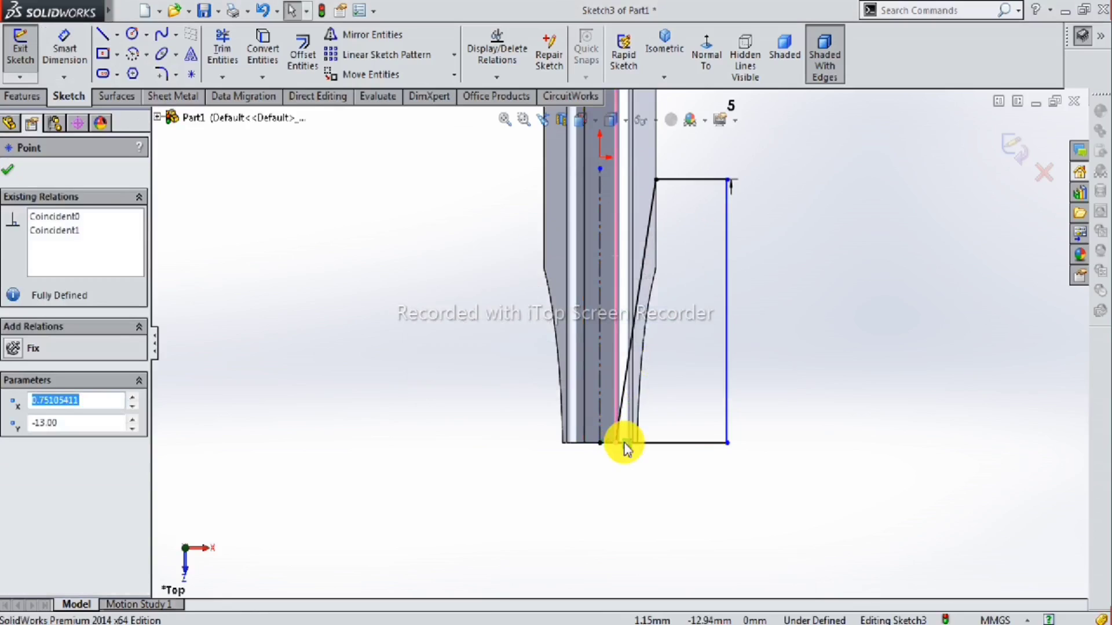
drag(623, 443, 615, 443)
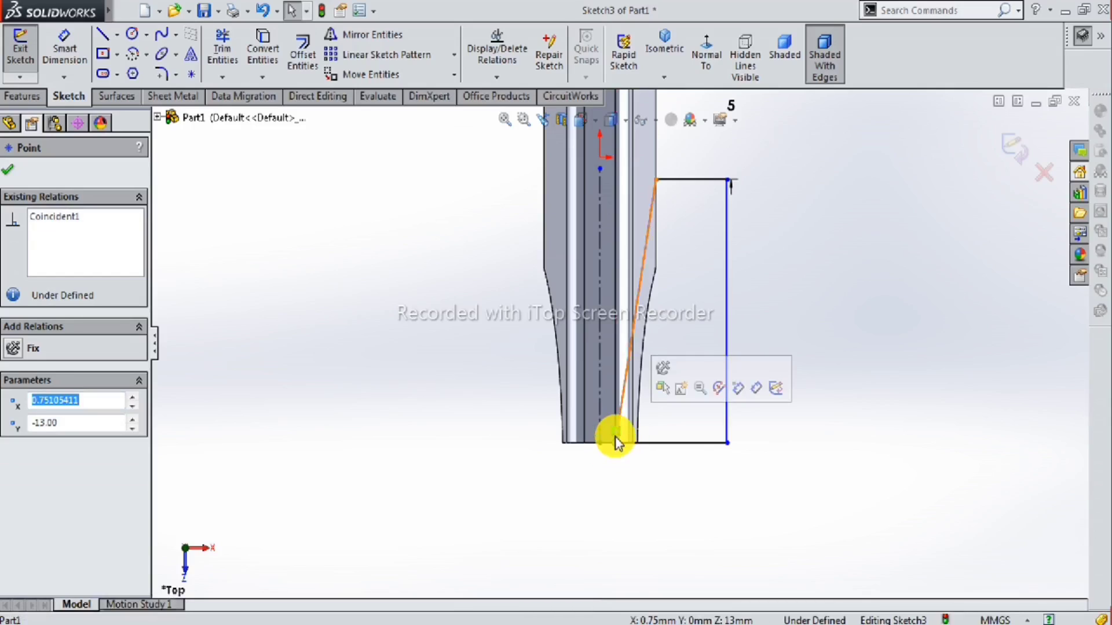
click(616, 444)
click(608, 461)
click(622, 418)
click(591, 507)
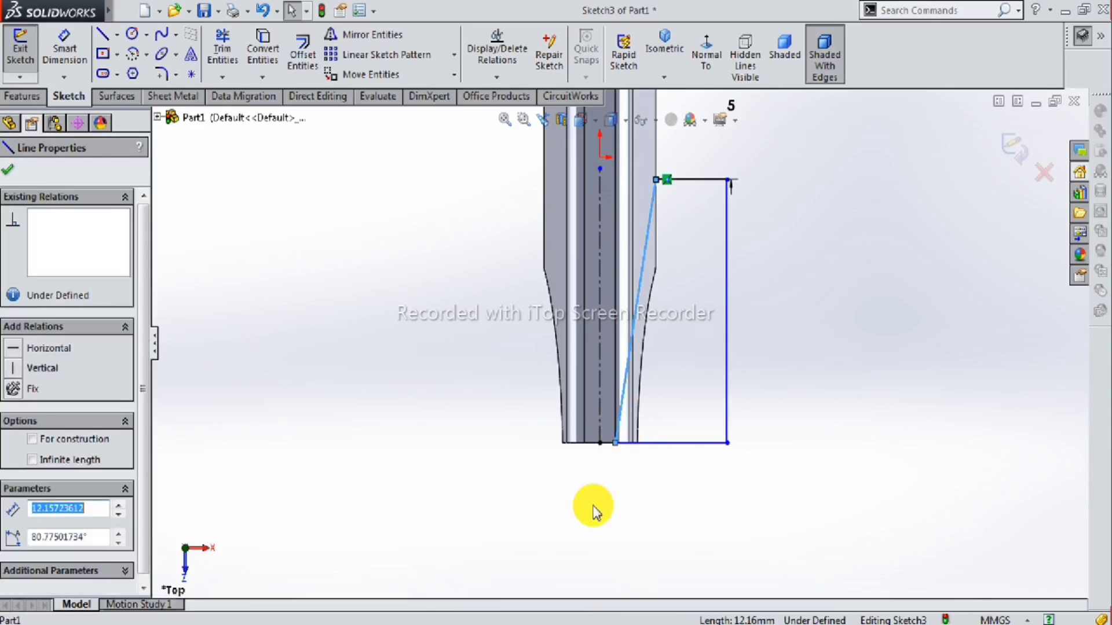
Dimension the slanted line's bottom end 0.60 mm from the centreline and shift the label left.
click(74, 57)
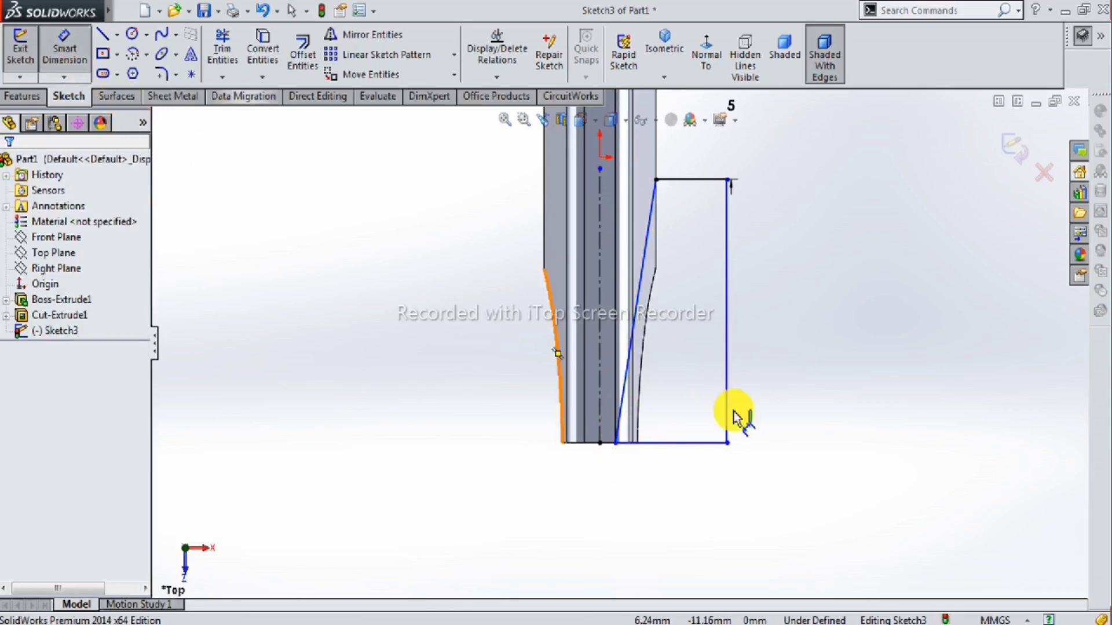
click(600, 445)
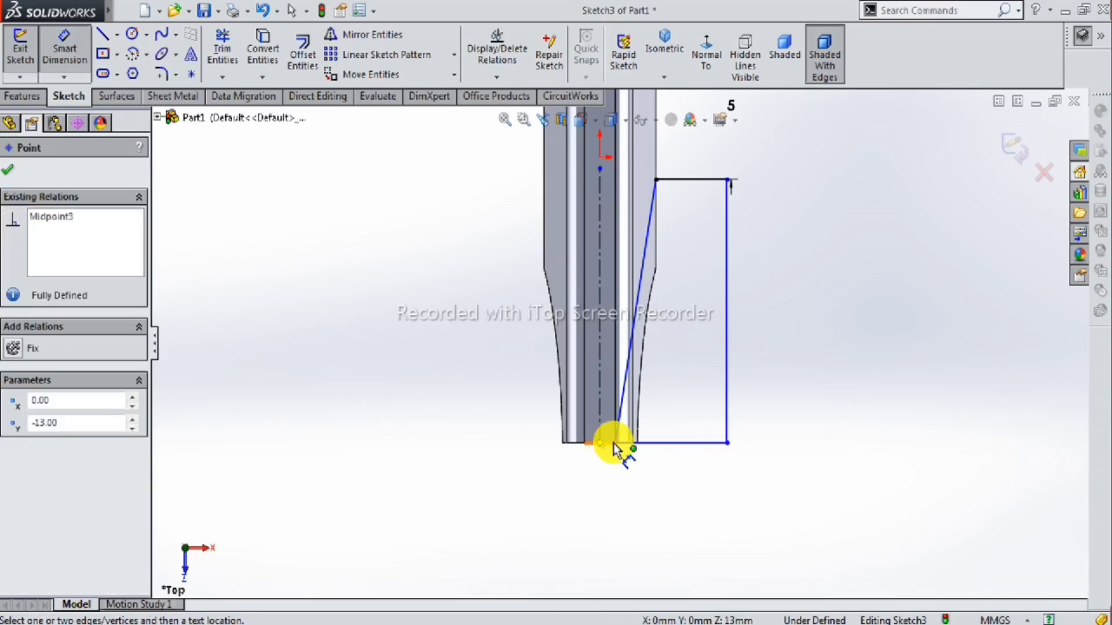
click(615, 446)
click(603, 488)
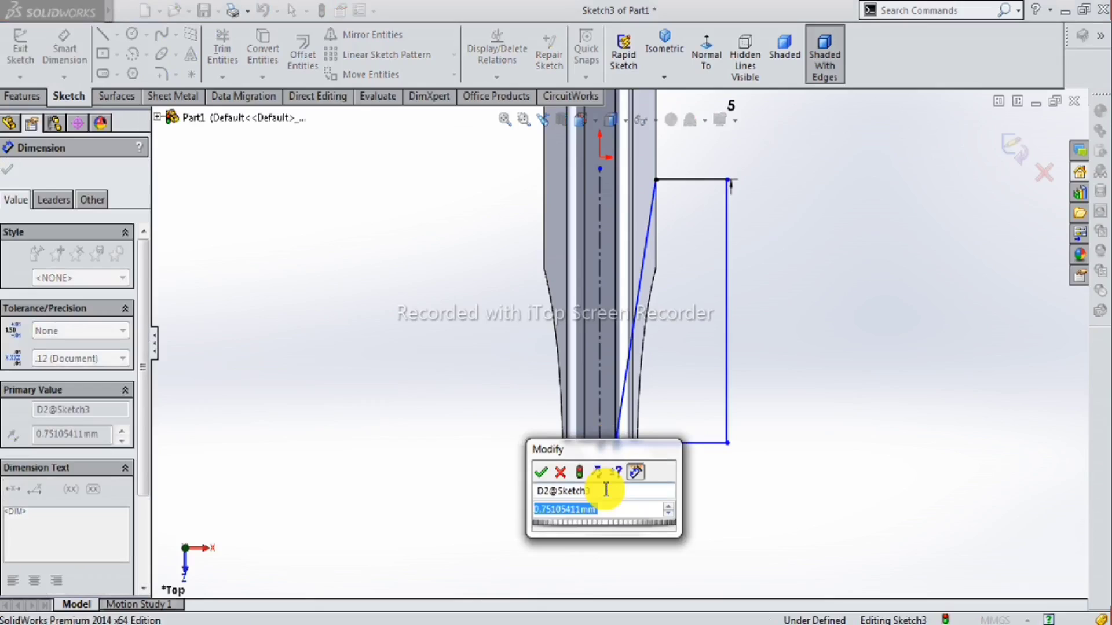
text(.6)
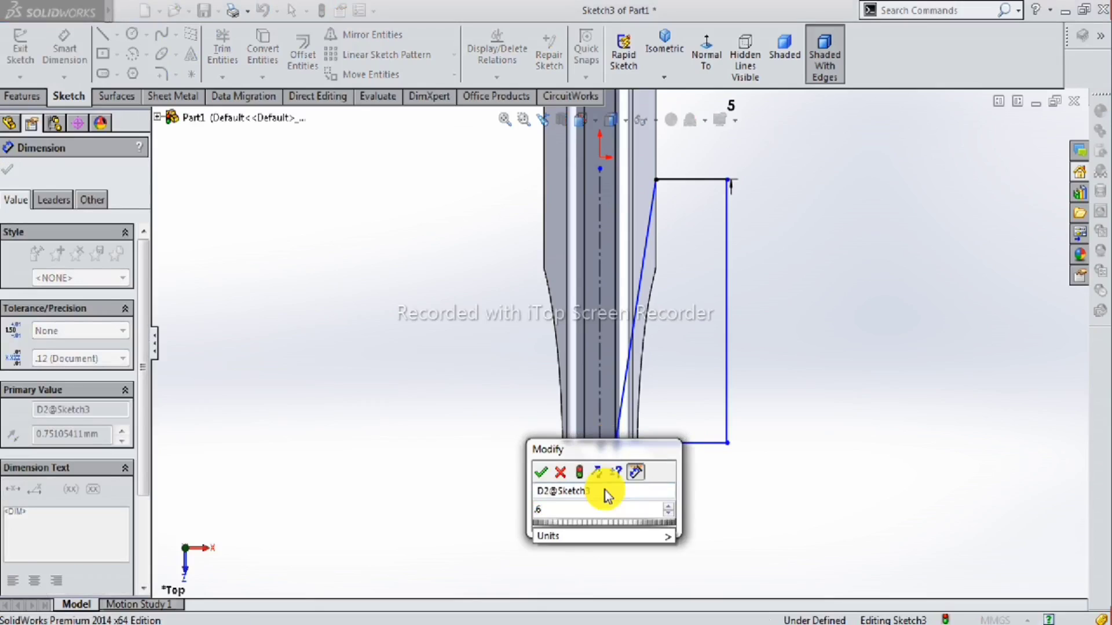
key(Return)
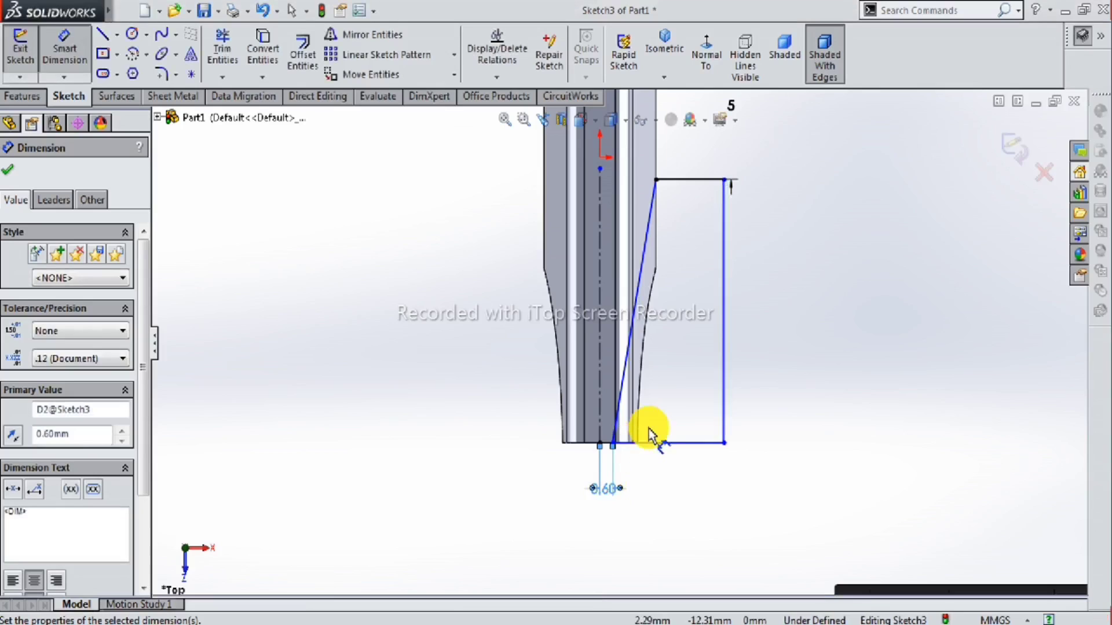
scroll(643, 405, up, 1)
scroll(613, 452, down, 2)
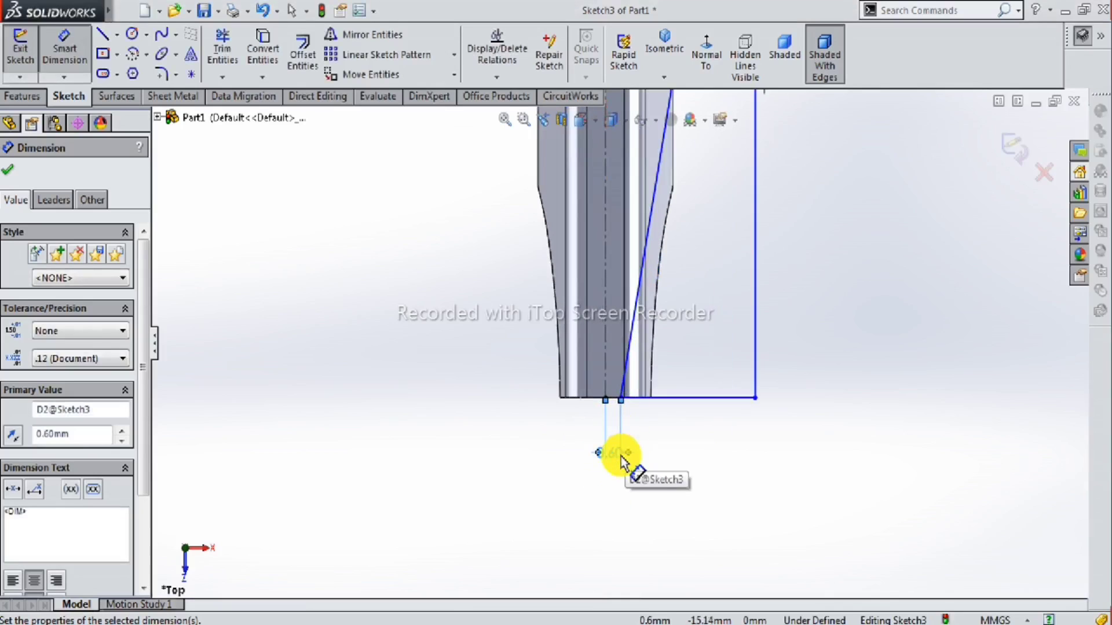
drag(615, 458, 584, 459)
scroll(666, 370, up, 1)
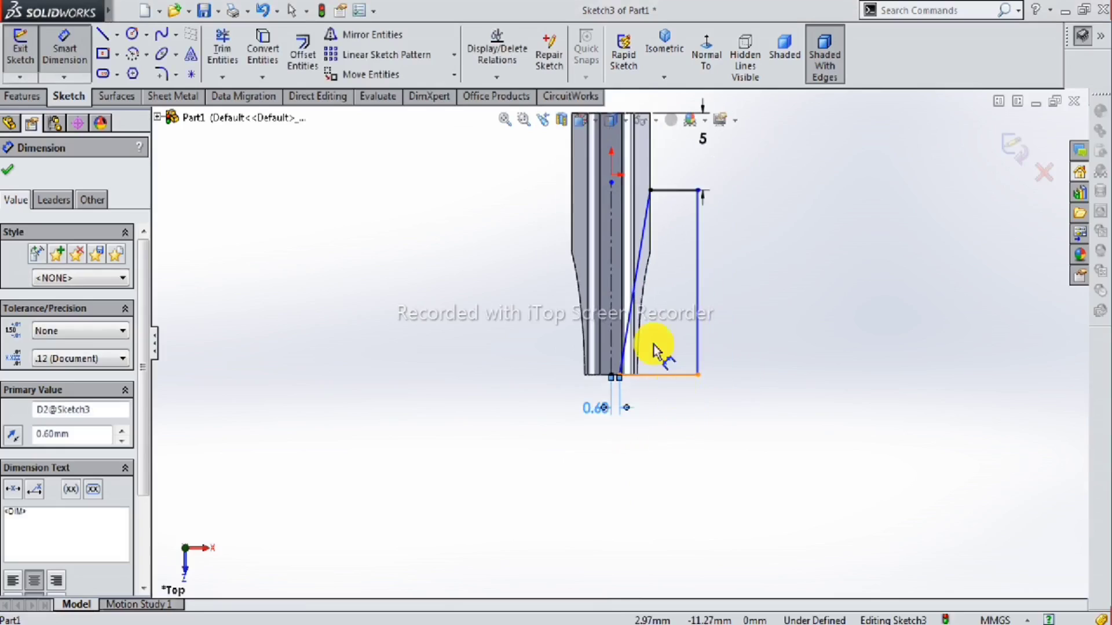
scroll(666, 324, up, 2)
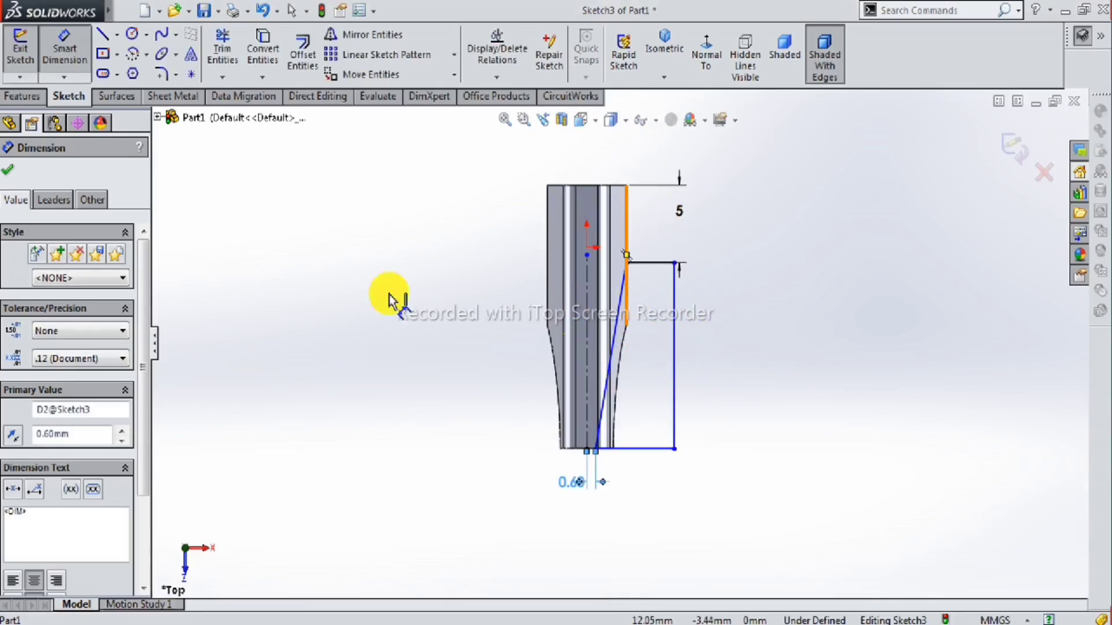
Mirror the slanted, vertical, bottom and top profile lines about the centreline.
click(342, 34)
click(623, 316)
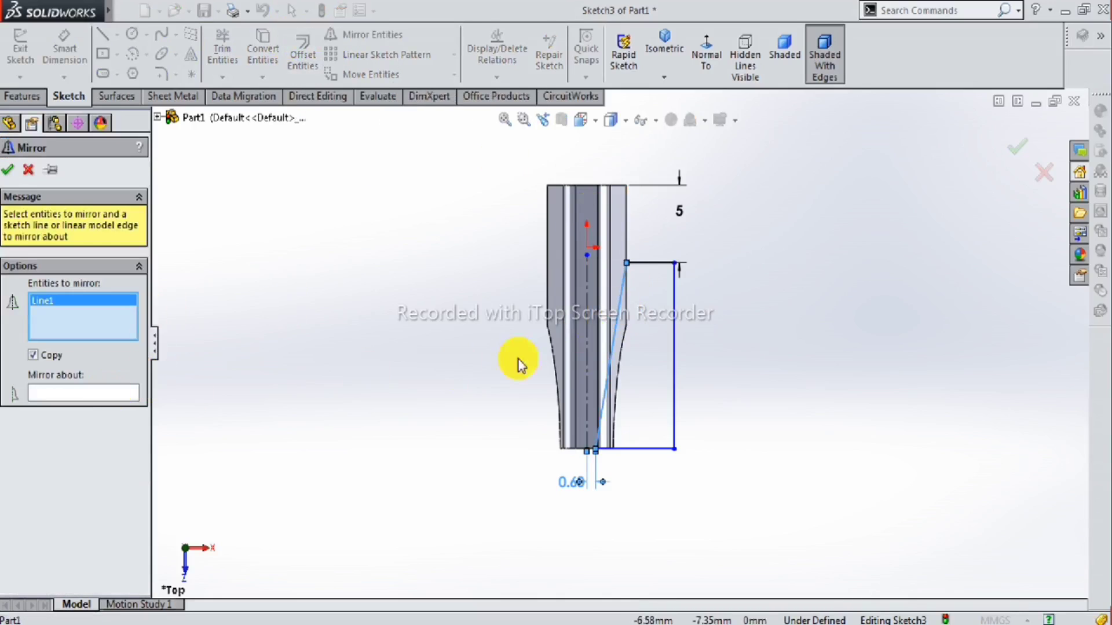
click(682, 331)
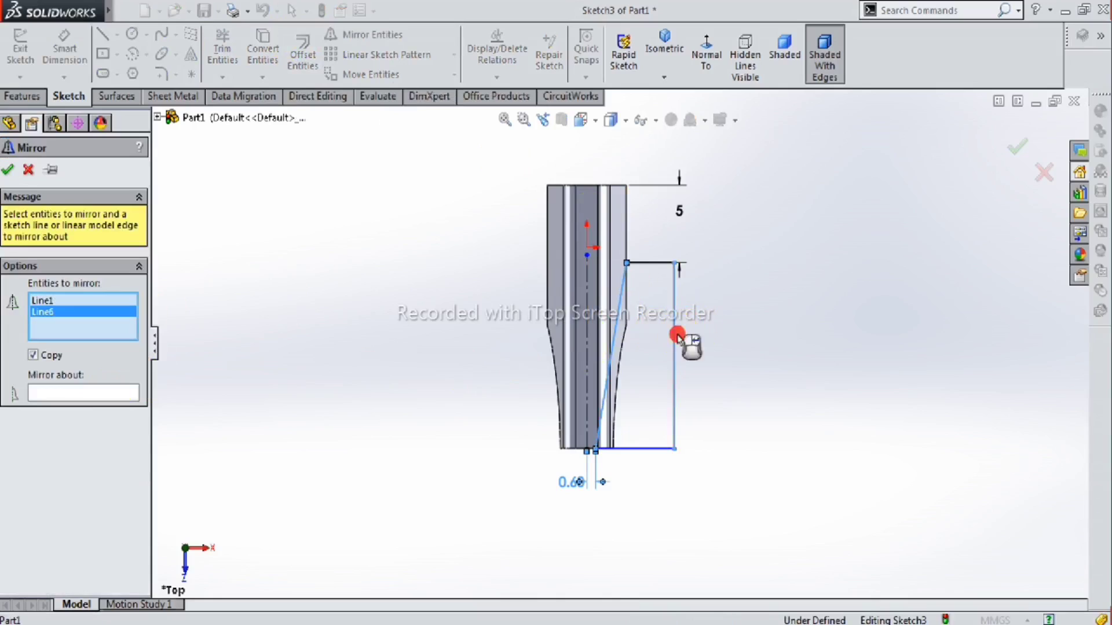
click(644, 449)
click(73, 396)
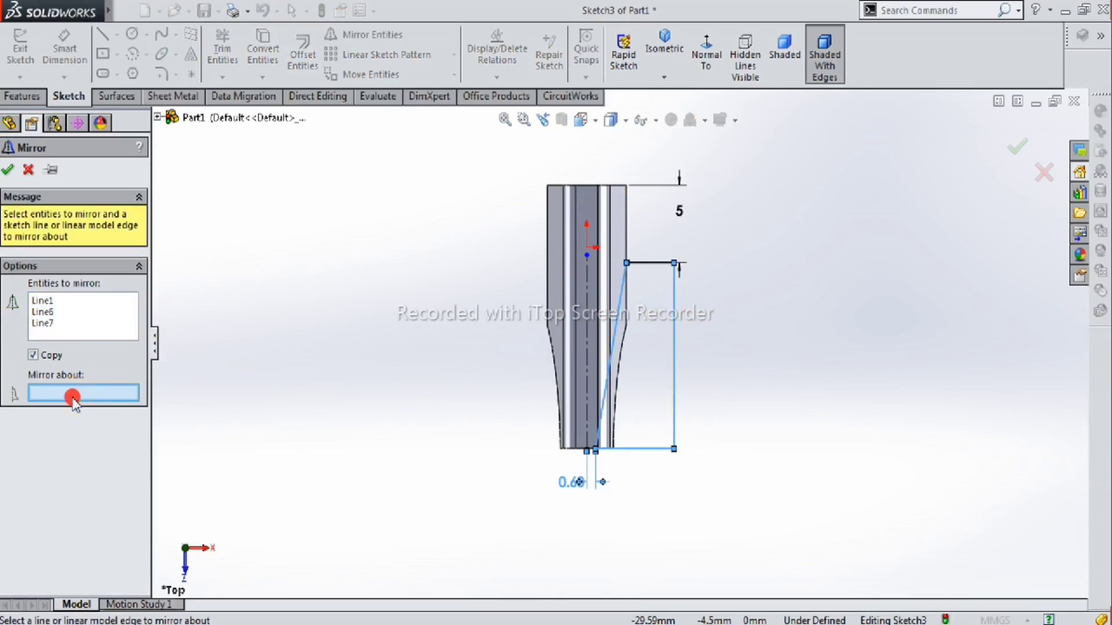
click(589, 346)
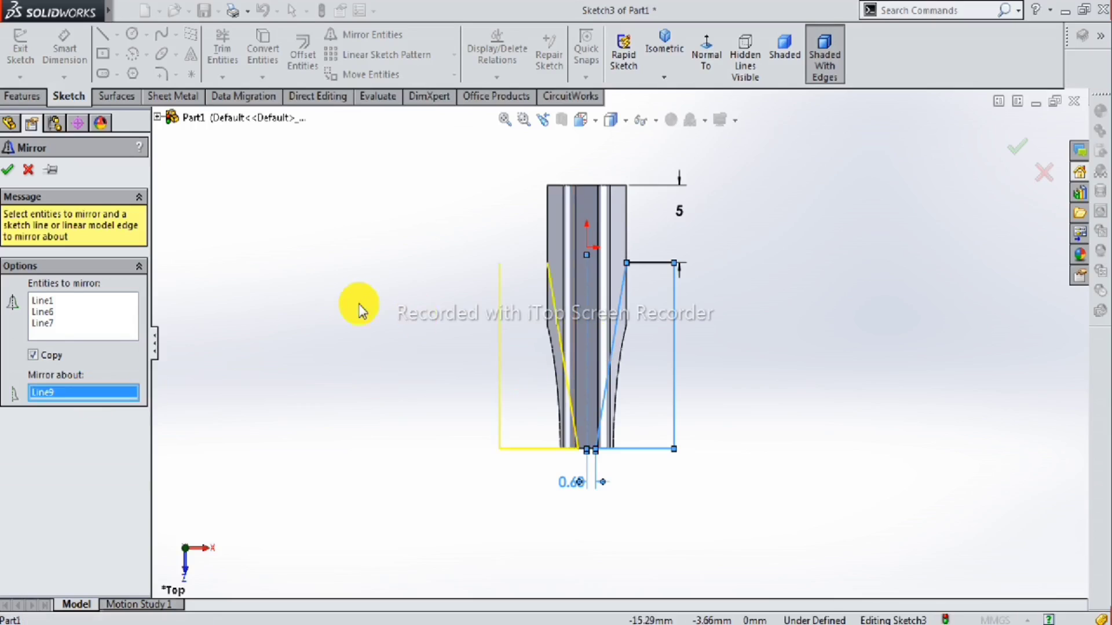
click(115, 311)
click(650, 264)
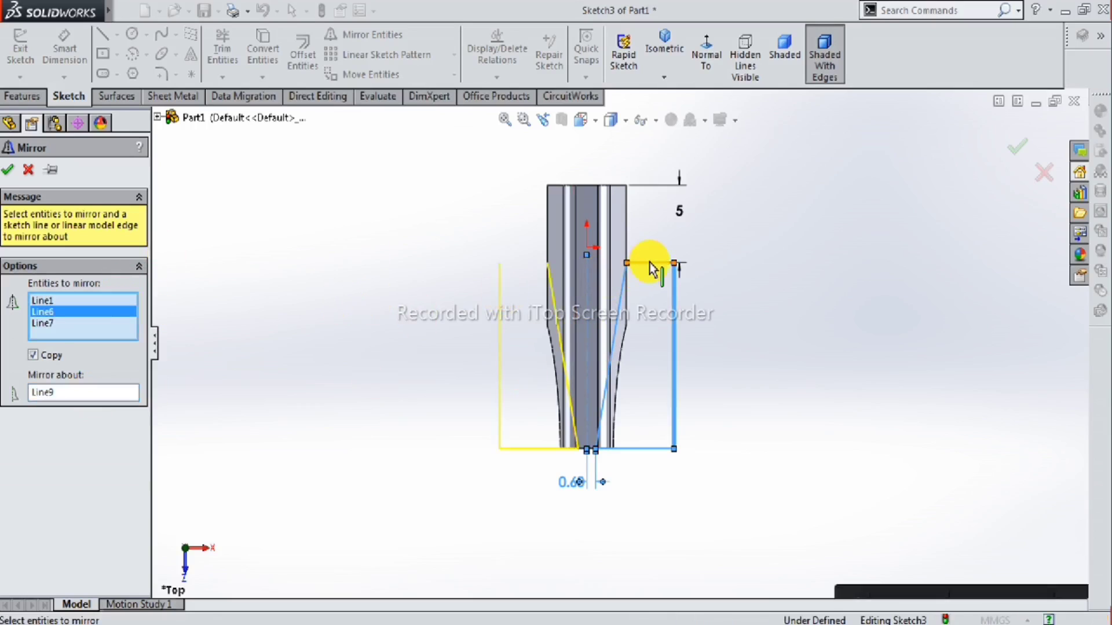
click(9, 171)
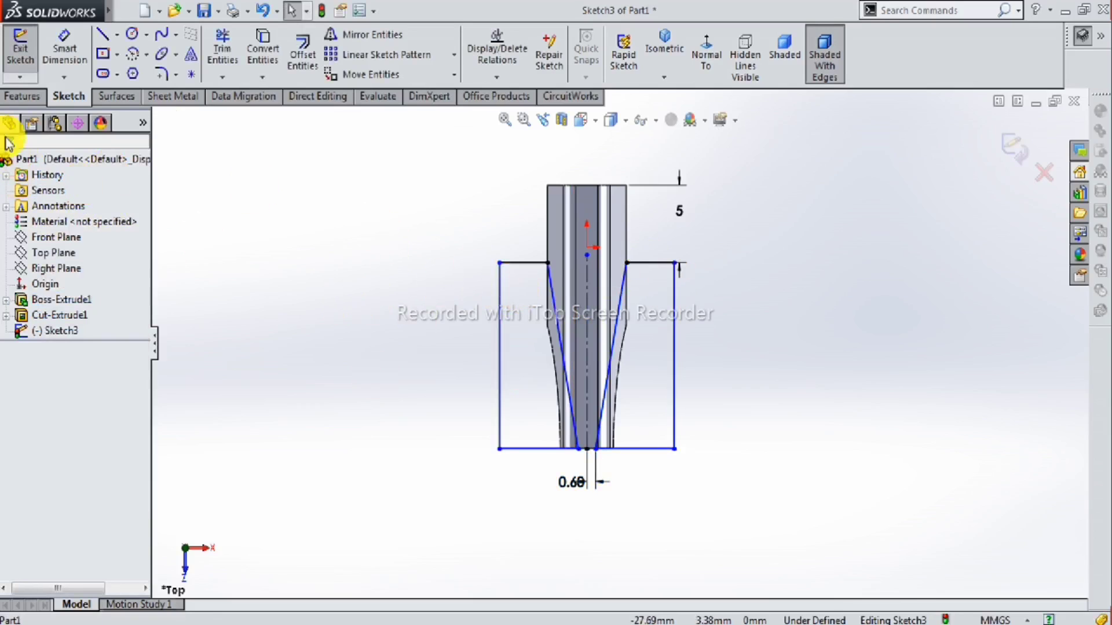
click(36, 97)
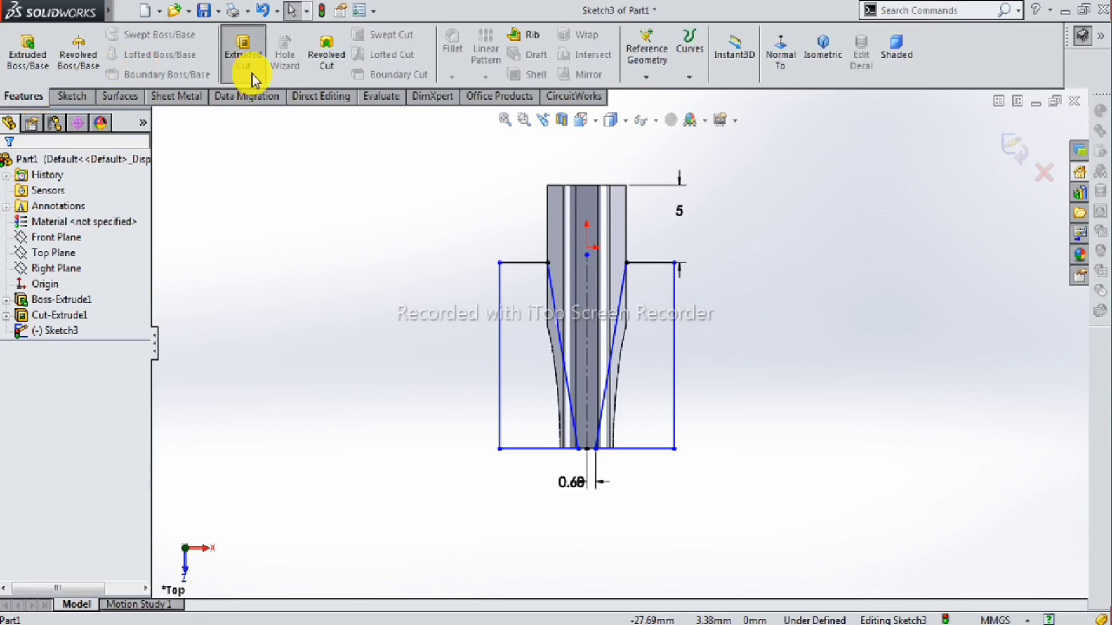
Extrude-cut the mirrored profile Blind 13 mm in both directions and inspect the result.
click(253, 79)
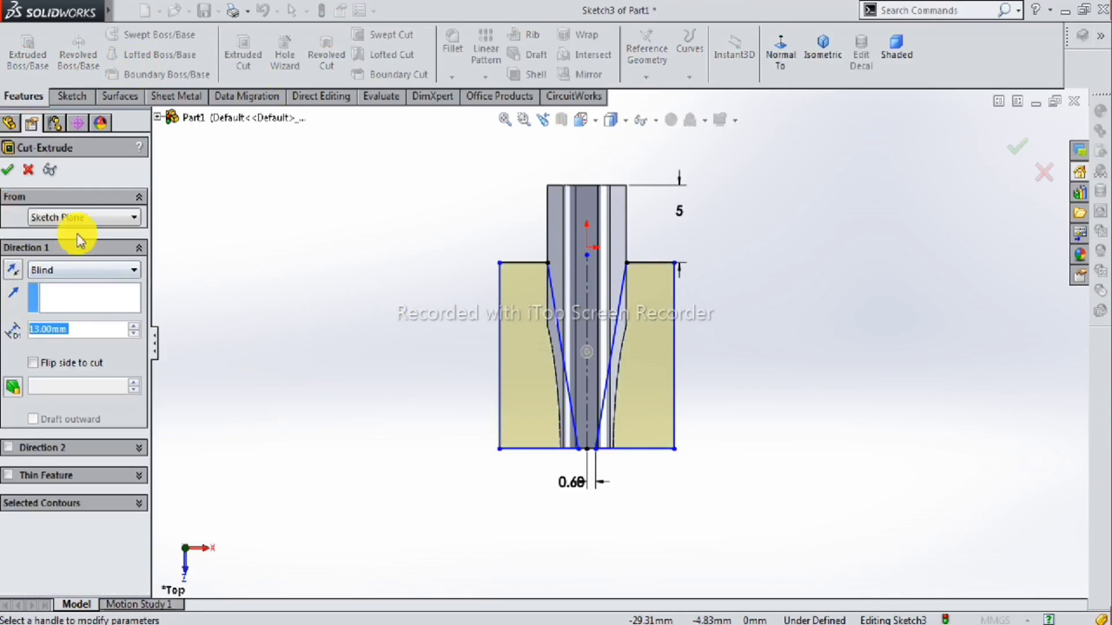
click(9, 448)
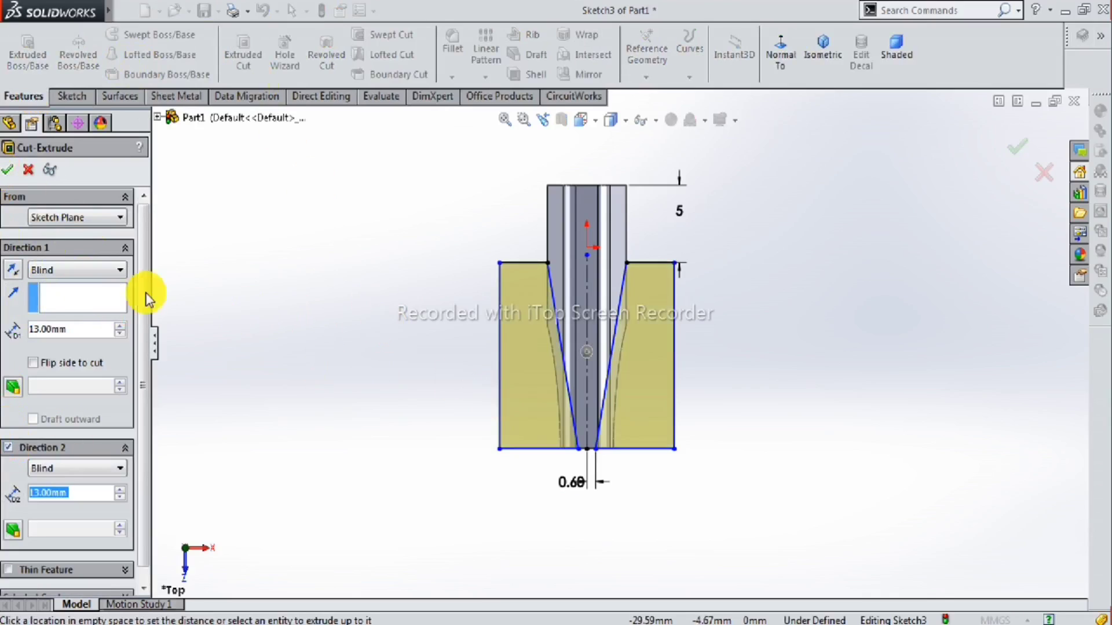
mouse_move(446, 377)
middle_down()
mouse_move(358, 424)
mouse_move(488, 365)
mouse_move(442, 293)
mouse_move(367, 367)
mouse_move(416, 401)
mouse_move(405, 415)
mouse_move(367, 399)
middle_up()
click(9, 172)
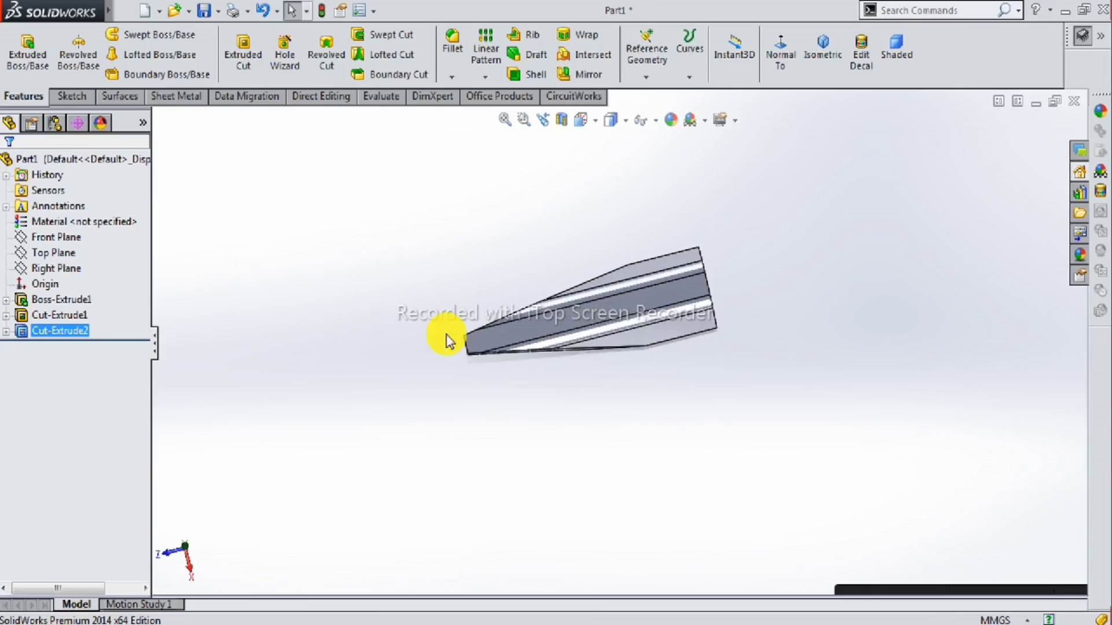
mouse_move(551, 415)
middle_down()
mouse_move(606, 271)
mouse_move(692, 270)
middle_up()
mouse_move(699, 359)
middle_down()
mouse_move(602, 367)
mouse_move(531, 258)
mouse_move(499, 264)
mouse_move(537, 330)
middle_up()
mouse_move(558, 372)
middle_down()
mouse_move(608, 419)
mouse_move(623, 474)
mouse_move(538, 388)
mouse_move(474, 396)
mouse_move(519, 464)
mouse_move(579, 494)
middle_up()
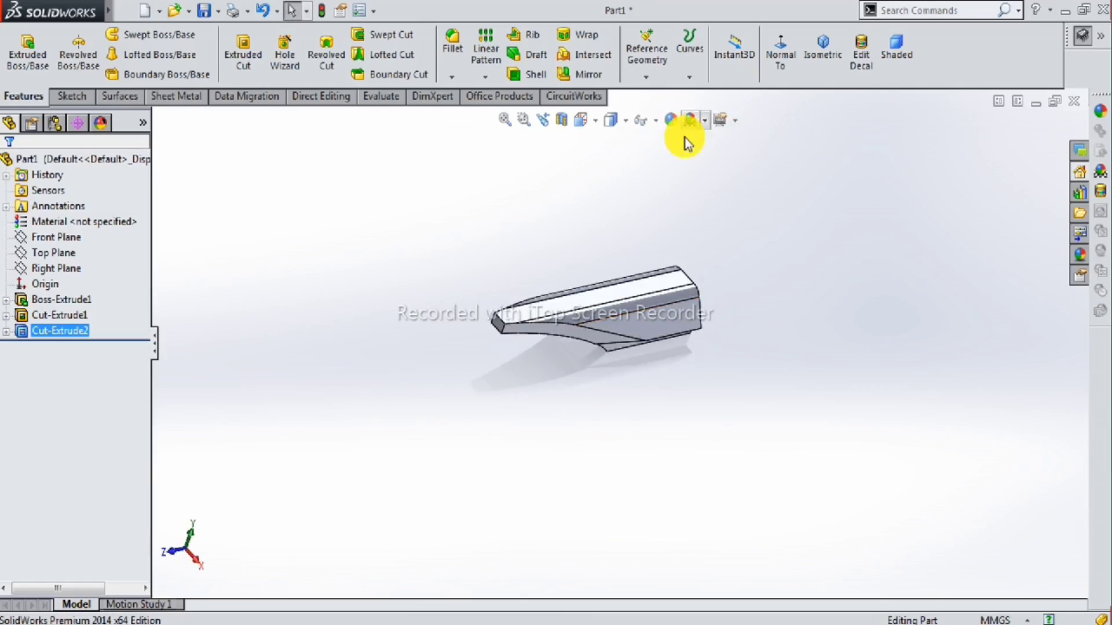
Apply the Plain White scene background and turn the part to view it end-on.
click(704, 122)
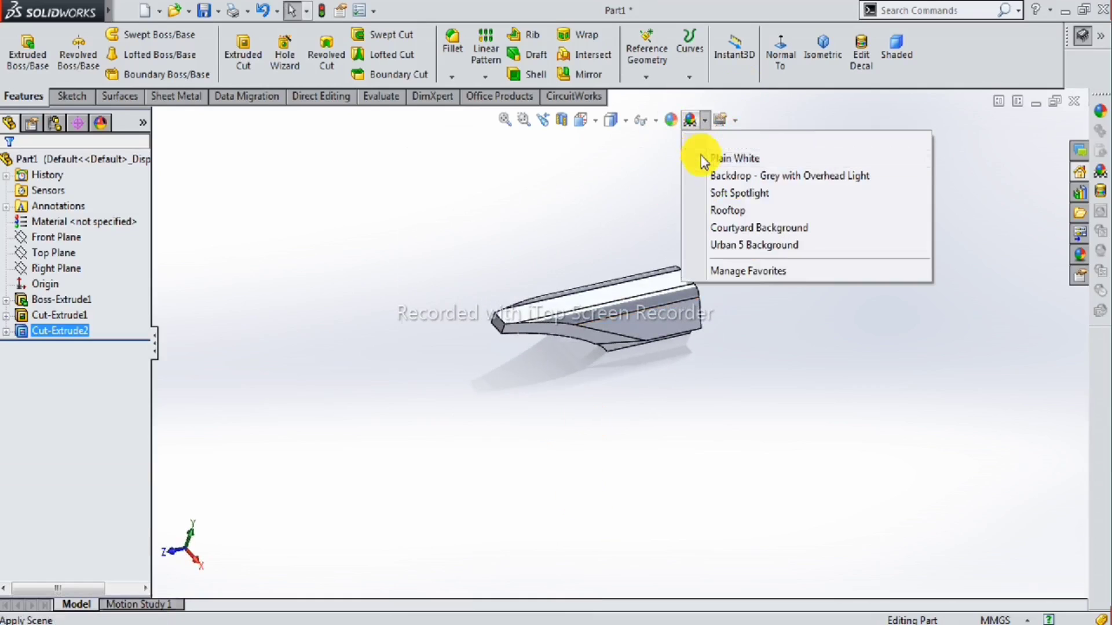
click(703, 159)
mouse_move(571, 318)
middle_down()
mouse_move(595, 255)
mouse_move(702, 249)
mouse_move(685, 303)
mouse_move(613, 298)
mouse_move(595, 243)
mouse_move(608, 249)
mouse_move(571, 273)
mouse_move(533, 342)
mouse_move(521, 427)
mouse_move(546, 475)
mouse_move(625, 450)
mouse_move(564, 447)
mouse_move(536, 323)
mouse_move(570, 400)
middle_up()
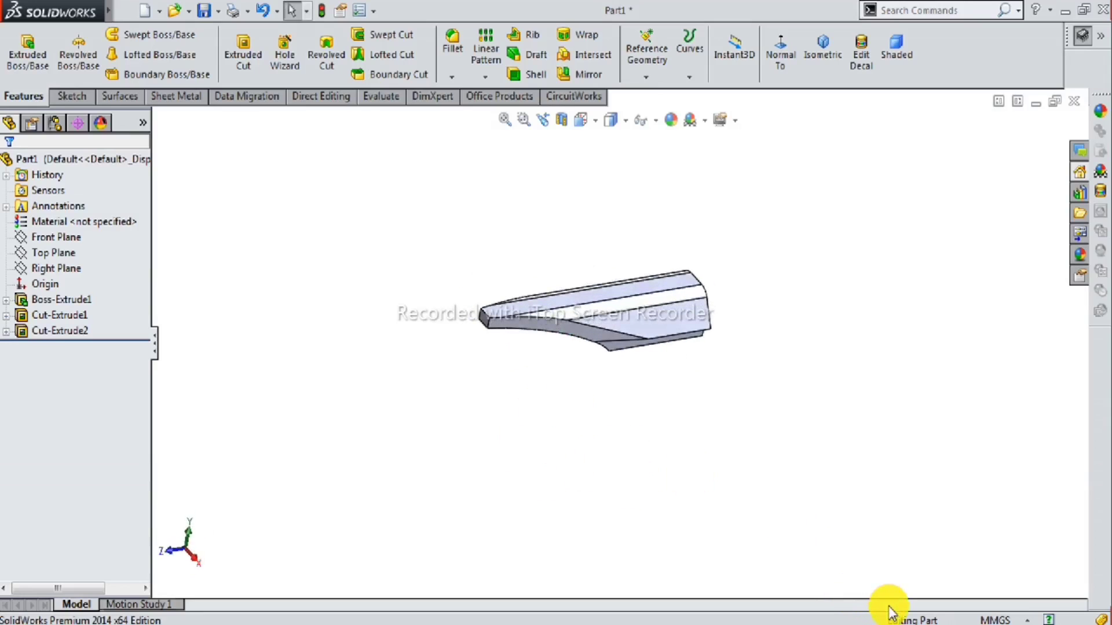
mouse_move(517, 348)
middle_down()
mouse_move(561, 360)
mouse_move(692, 188)
mouse_move(640, 149)
middle_up()
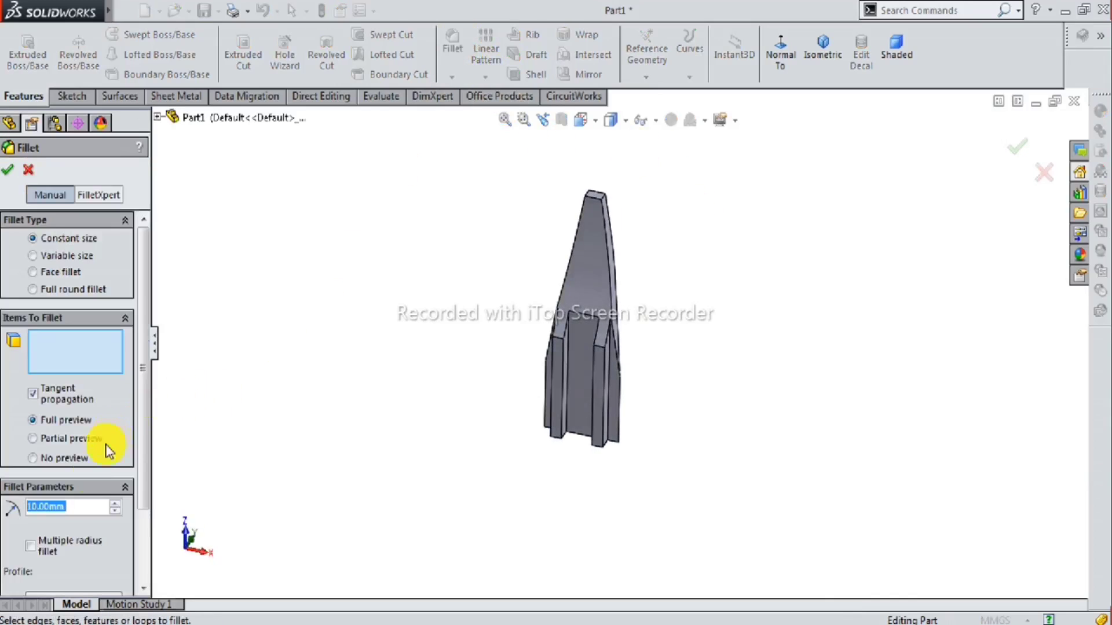
Fillet the left, right and top slot faces with a 0.1 mm radius.
text(.1)
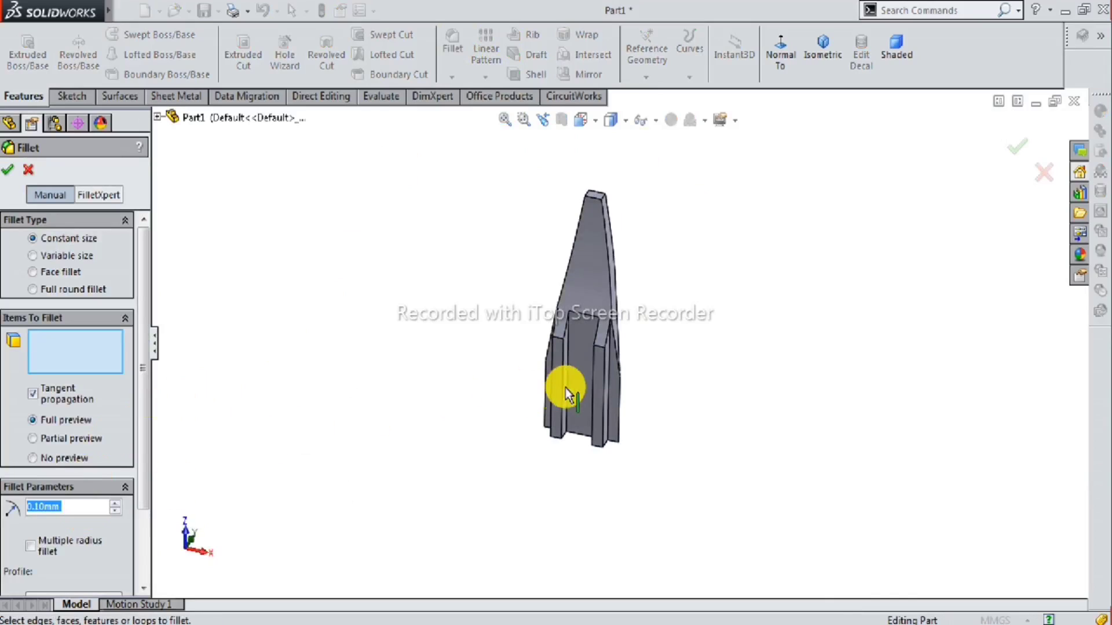
scroll(568, 387, down, 2)
scroll(557, 377, down, 3)
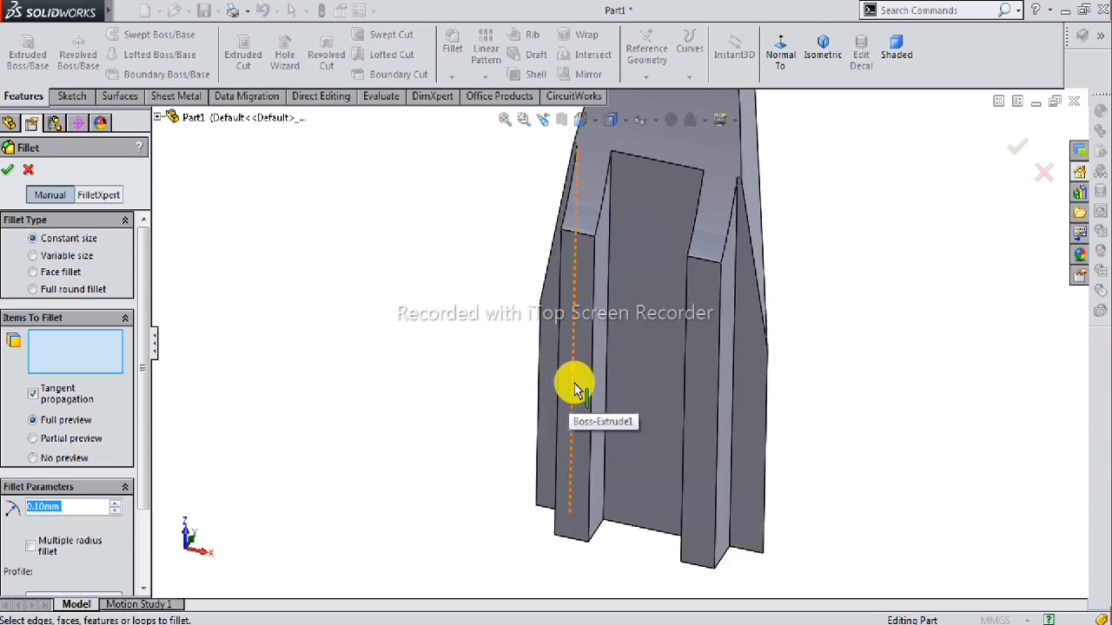
click(583, 380)
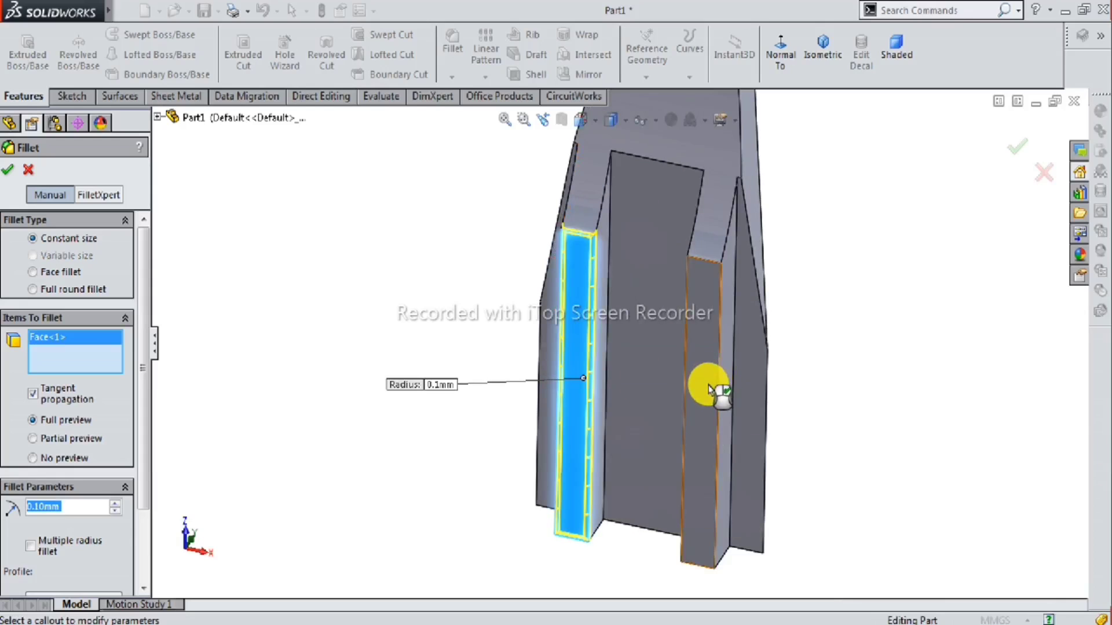
click(715, 384)
scroll(659, 357, up, 2)
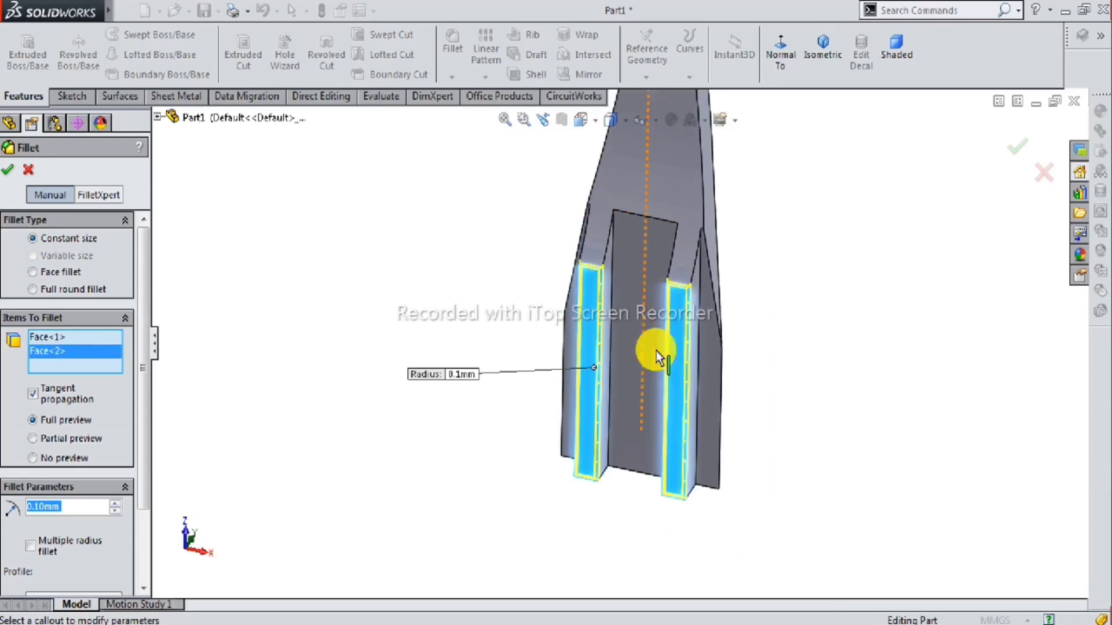
click(673, 190)
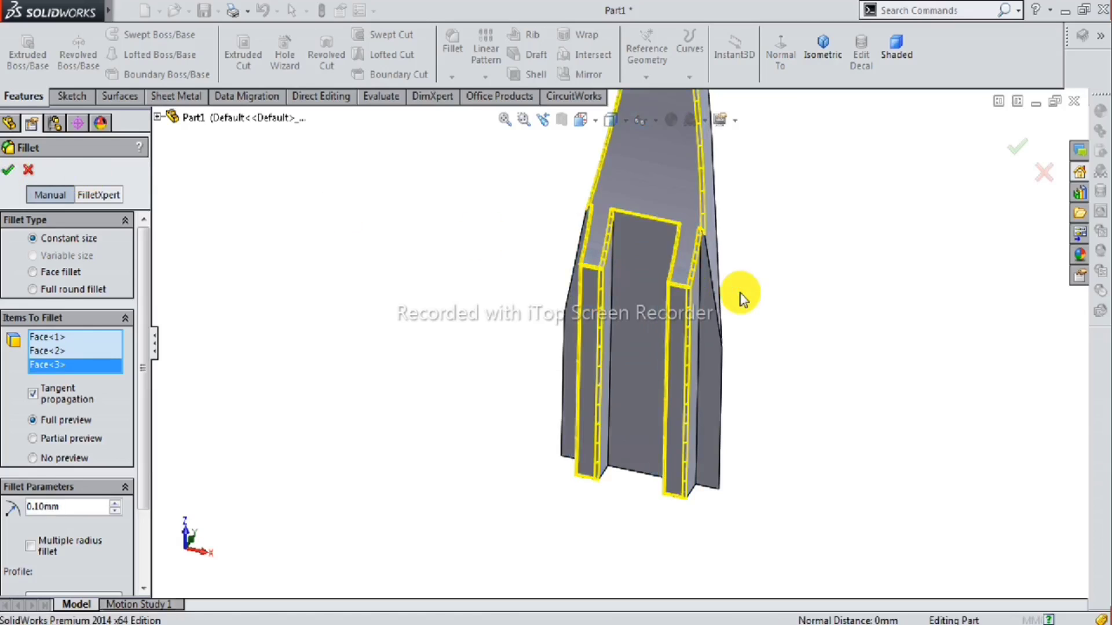
key(Return)
scroll(718, 294, up, 2)
scroll(715, 293, up, 2)
scroll(689, 266, up, 2)
mouse_move(679, 255)
middle_down()
mouse_move(613, 412)
mouse_move(605, 357)
mouse_move(654, 403)
mouse_move(620, 454)
mouse_move(605, 398)
middle_up()
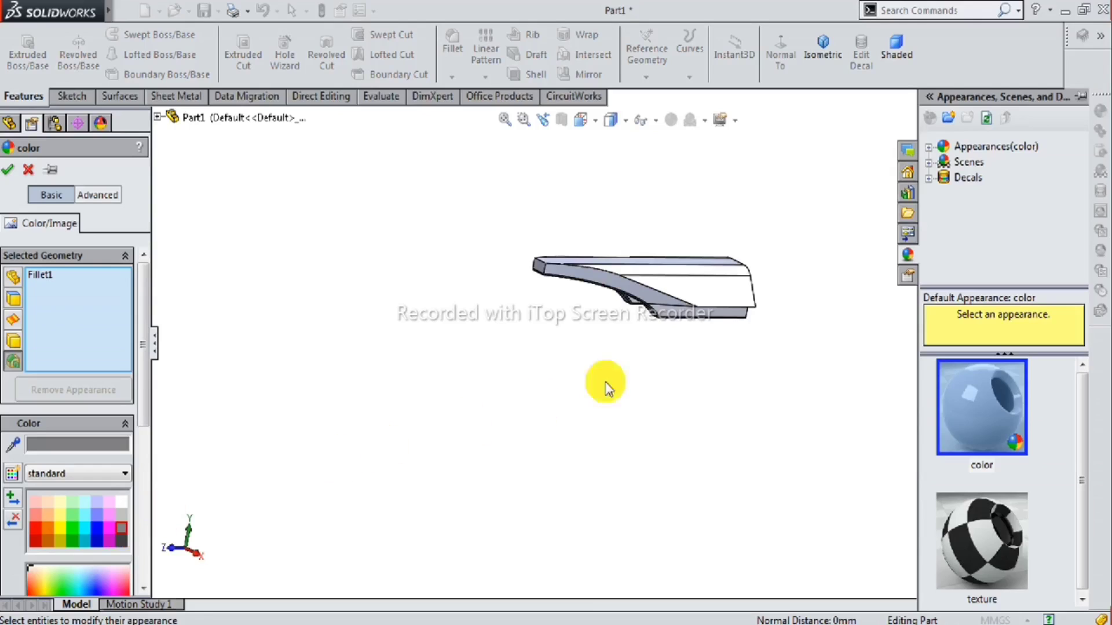
Apply a gray appearance to Boss-Extrude1, Cut-Extrude2 and Cut-Extrude1, then show the part shaded without edges.
click(707, 294)
click(605, 288)
mouse_move(604, 288)
middle_down()
mouse_move(677, 338)
mouse_move(729, 405)
mouse_move(722, 444)
mouse_move(685, 322)
mouse_move(684, 211)
mouse_move(727, 174)
mouse_move(675, 238)
middle_up()
click(676, 240)
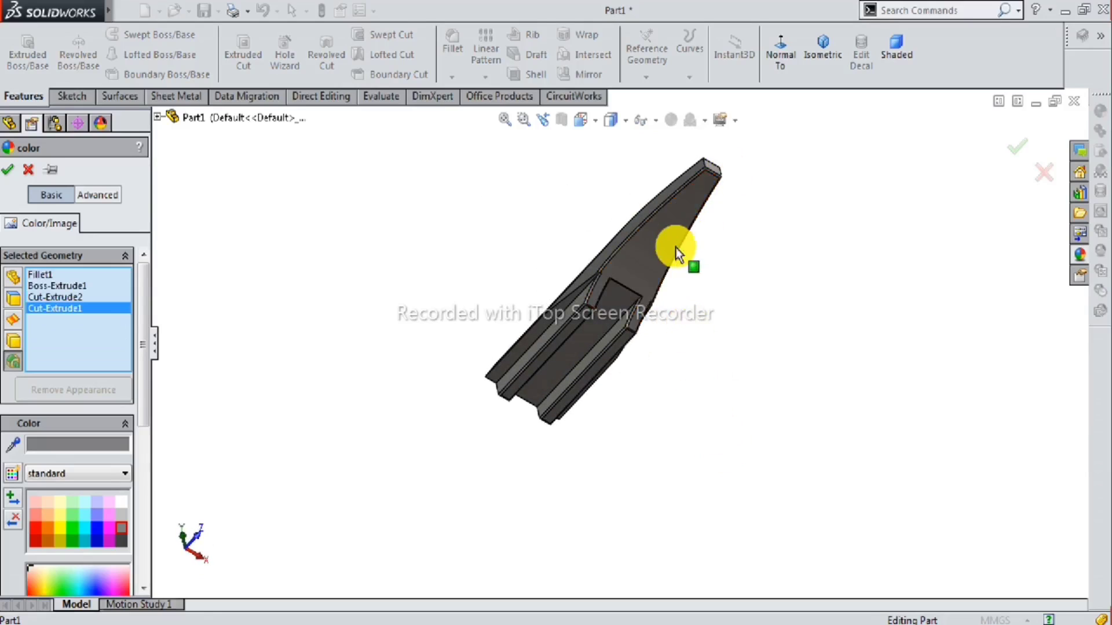
mouse_move(645, 342)
middle_down()
mouse_move(628, 273)
mouse_move(820, 177)
mouse_move(776, 176)
mouse_move(710, 223)
mouse_move(673, 384)
mouse_move(697, 434)
mouse_move(867, 349)
mouse_move(943, 342)
mouse_move(868, 471)
mouse_move(959, 390)
mouse_move(777, 417)
mouse_move(653, 297)
mouse_move(565, 272)
mouse_move(591, 274)
mouse_move(605, 354)
mouse_move(650, 434)
mouse_move(624, 410)
mouse_move(632, 276)
mouse_move(712, 241)
mouse_move(718, 293)
mouse_move(596, 271)
mouse_move(617, 219)
mouse_move(652, 293)
mouse_move(598, 283)
mouse_move(521, 324)
middle_up()
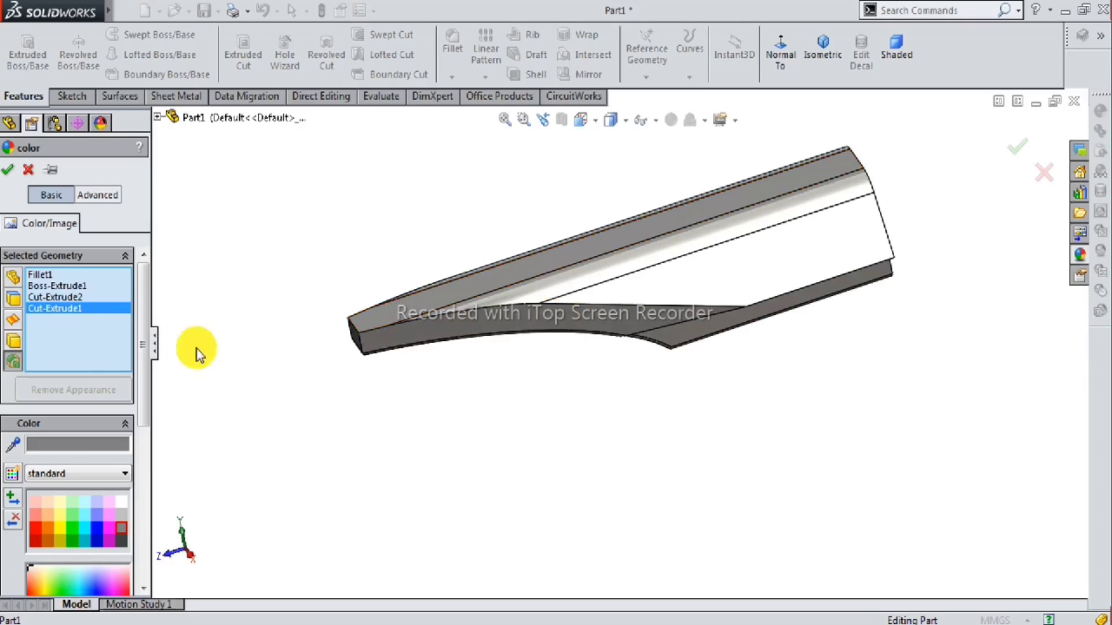
click(10, 170)
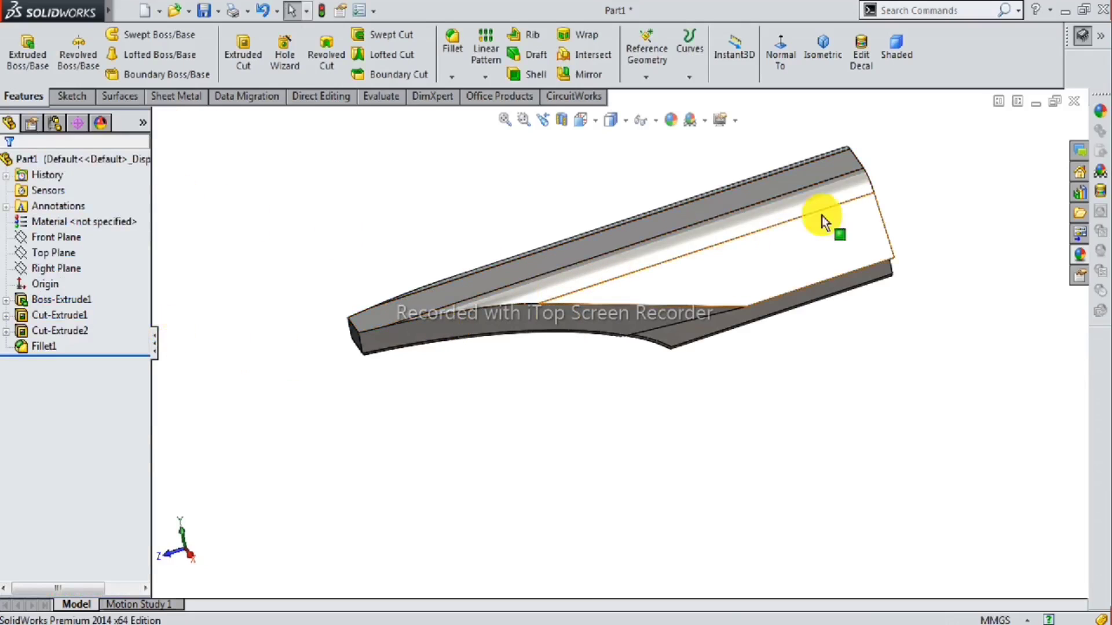
click(895, 47)
mouse_move(608, 330)
middle_down()
mouse_move(608, 286)
mouse_move(731, 186)
mouse_move(578, 241)
mouse_move(520, 280)
mouse_move(469, 290)
mouse_move(464, 323)
mouse_move(524, 263)
mouse_move(653, 254)
mouse_move(641, 290)
mouse_move(629, 271)
mouse_move(556, 265)
middle_up()
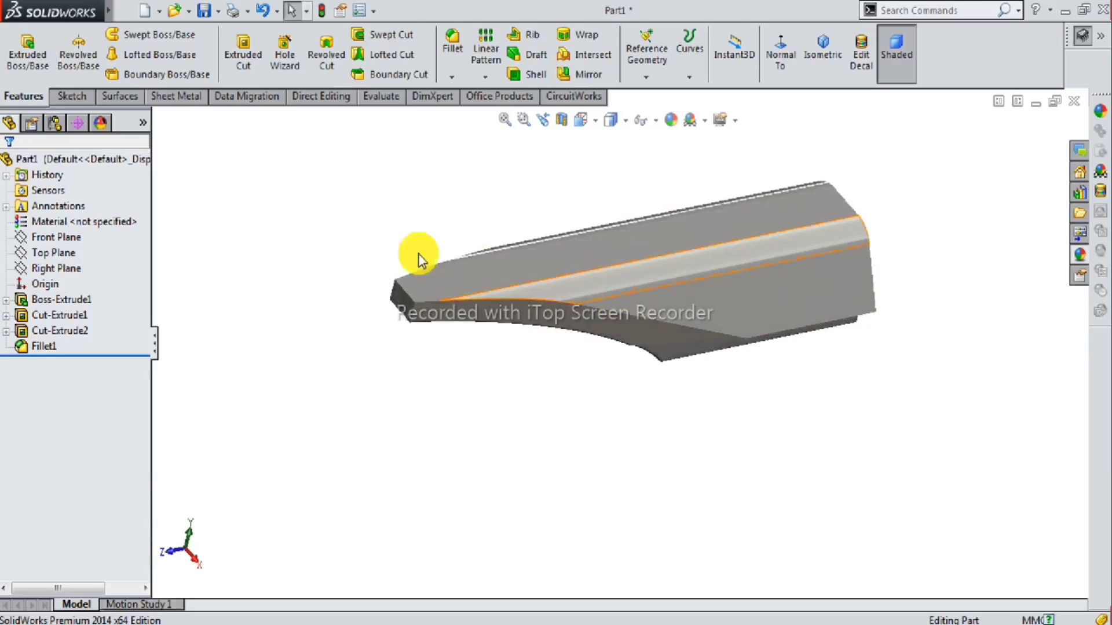
Save the nib as Part1 inside a newly created Desktop folder 'founten pen'.
key(ctrl+s)
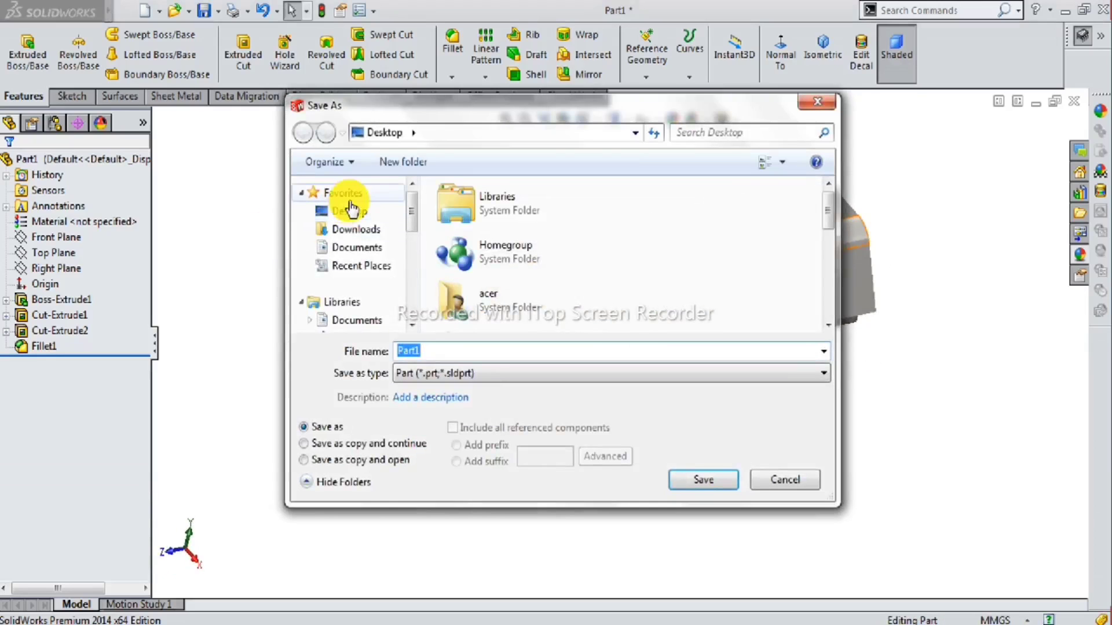
click(355, 218)
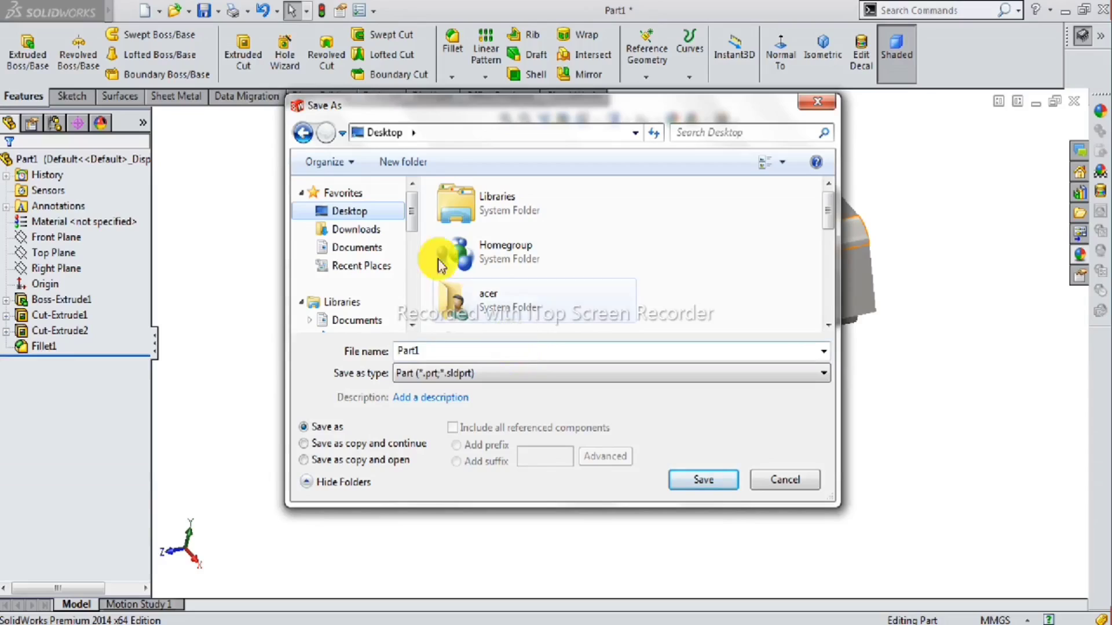
click(412, 164)
text(founten pen)
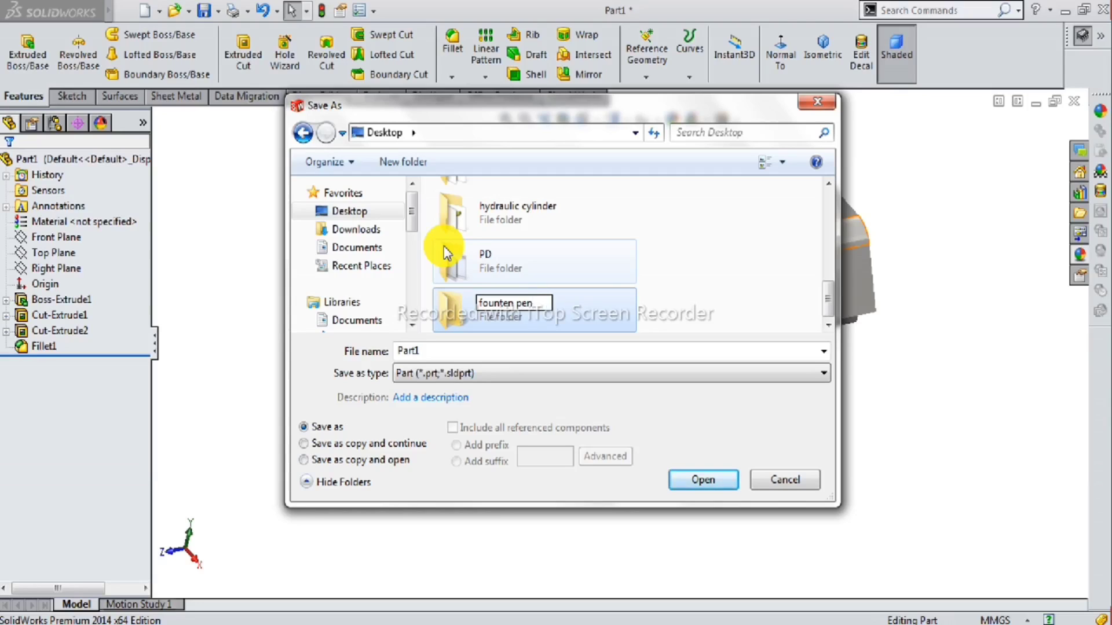
key(Return)
double_click(489, 306)
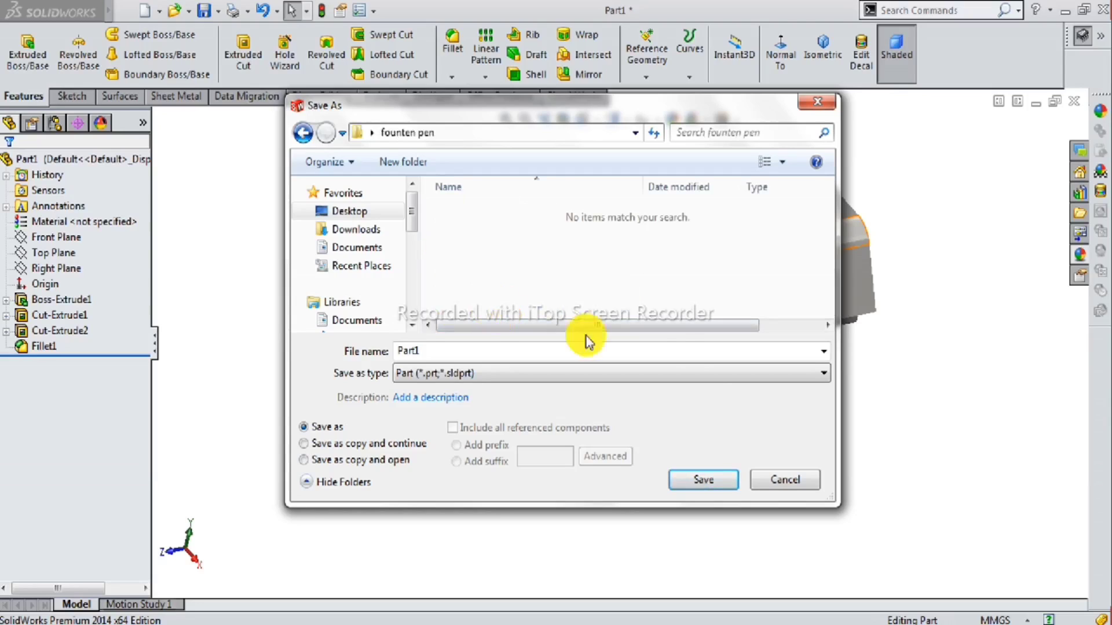
click(704, 484)
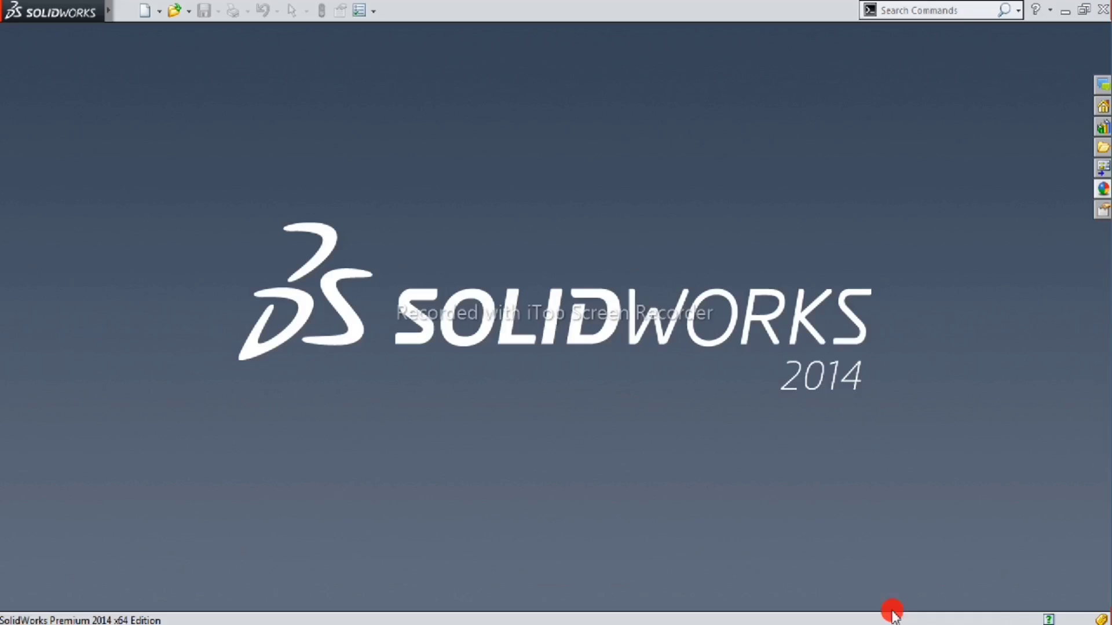
Create a new part document, Part2, and begin Sketch1 on its Right Plane.
click(1102, 108)
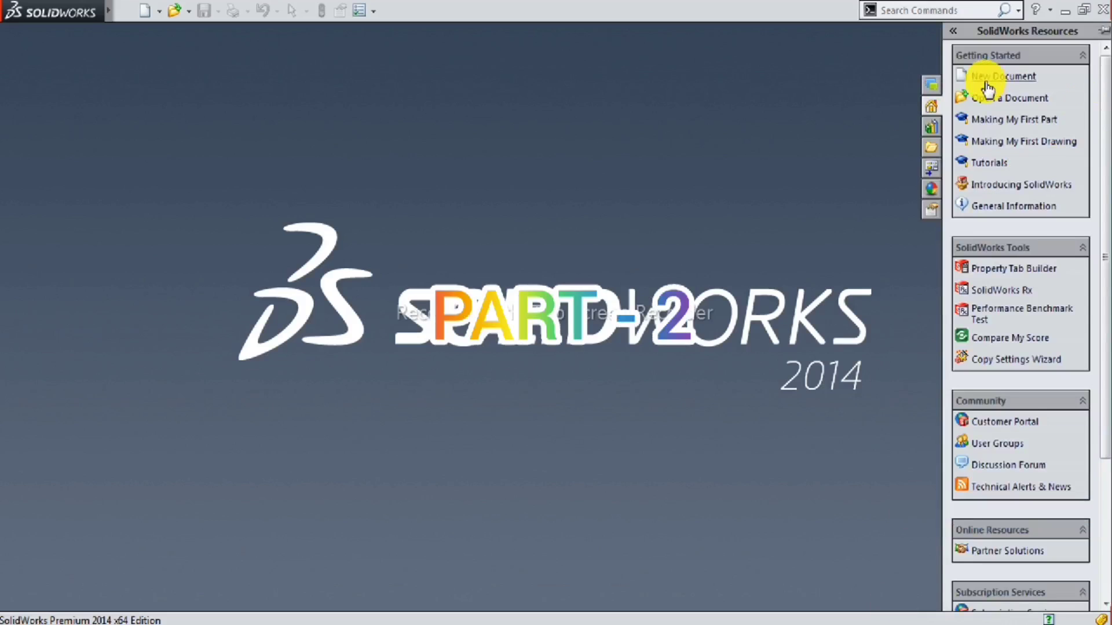
click(986, 82)
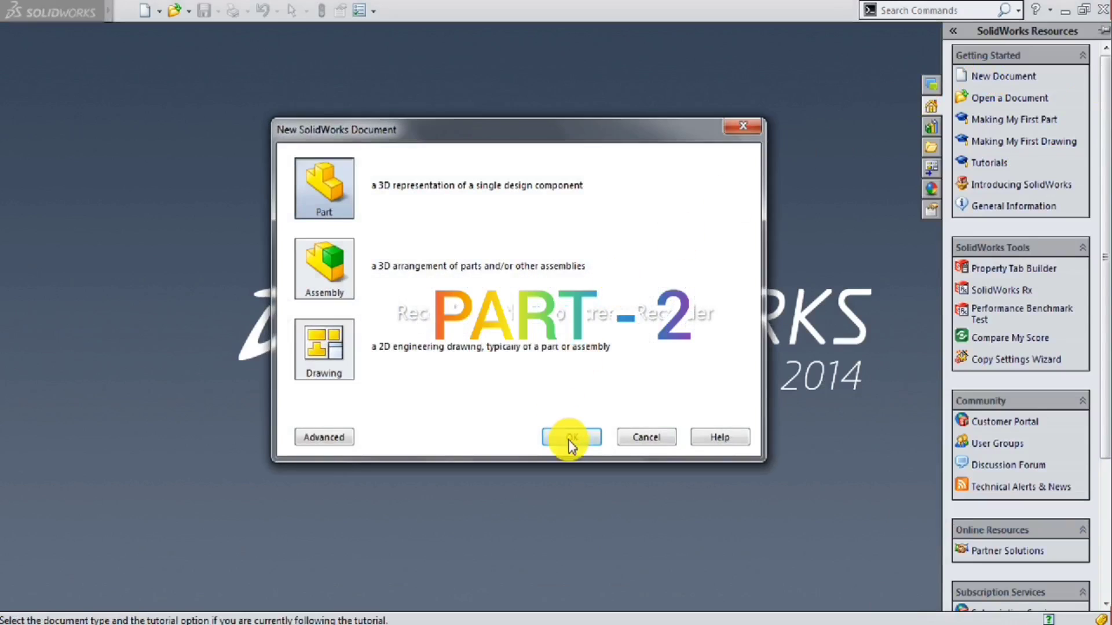
click(567, 438)
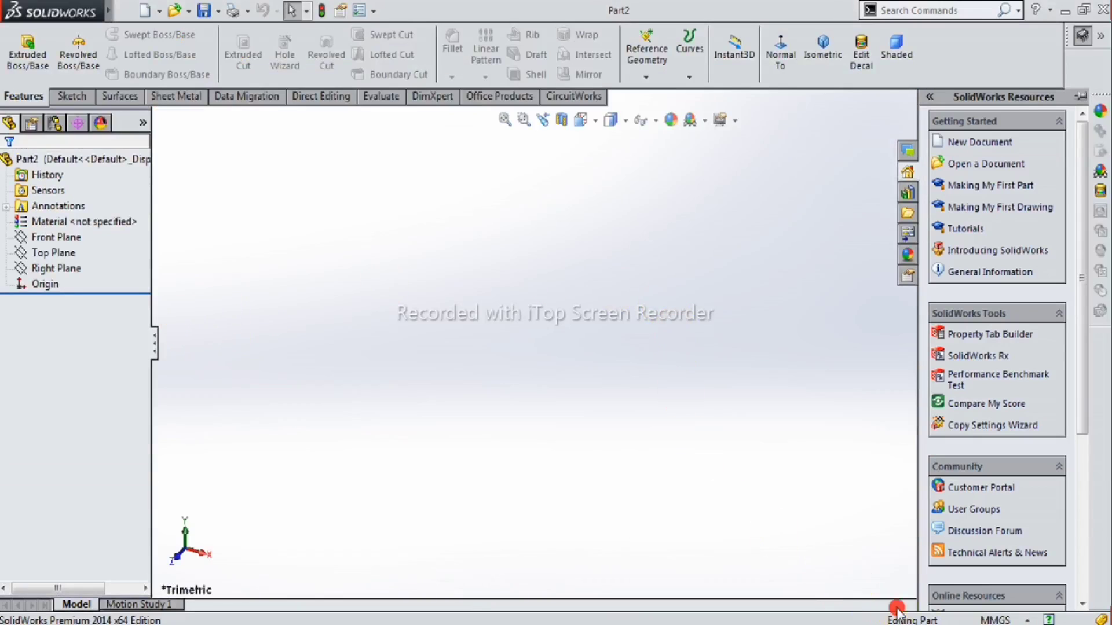
click(49, 268)
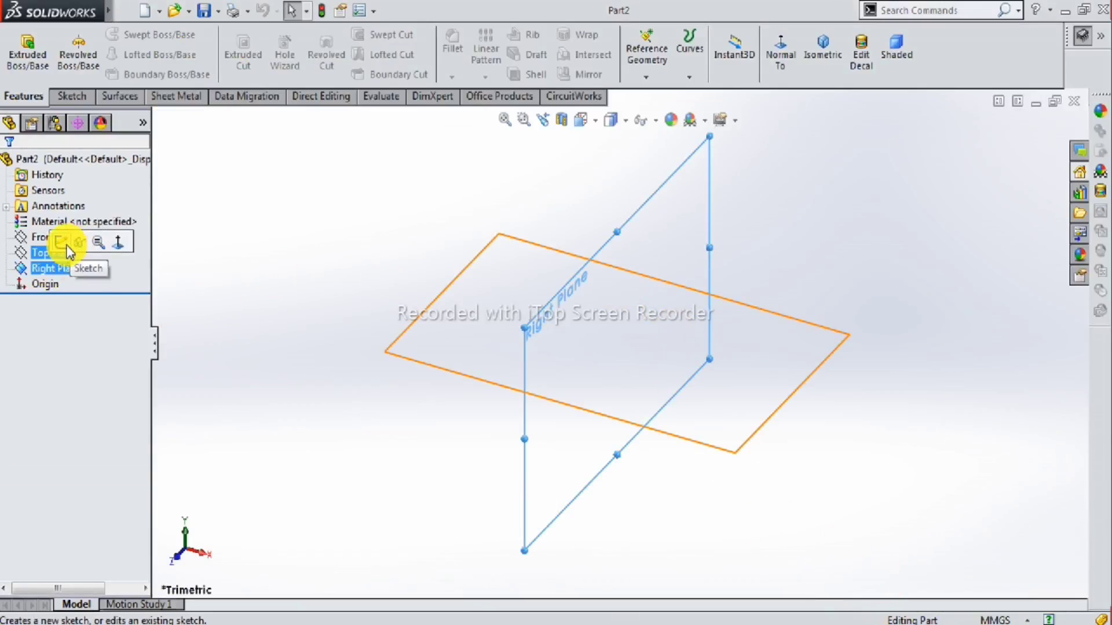
click(62, 243)
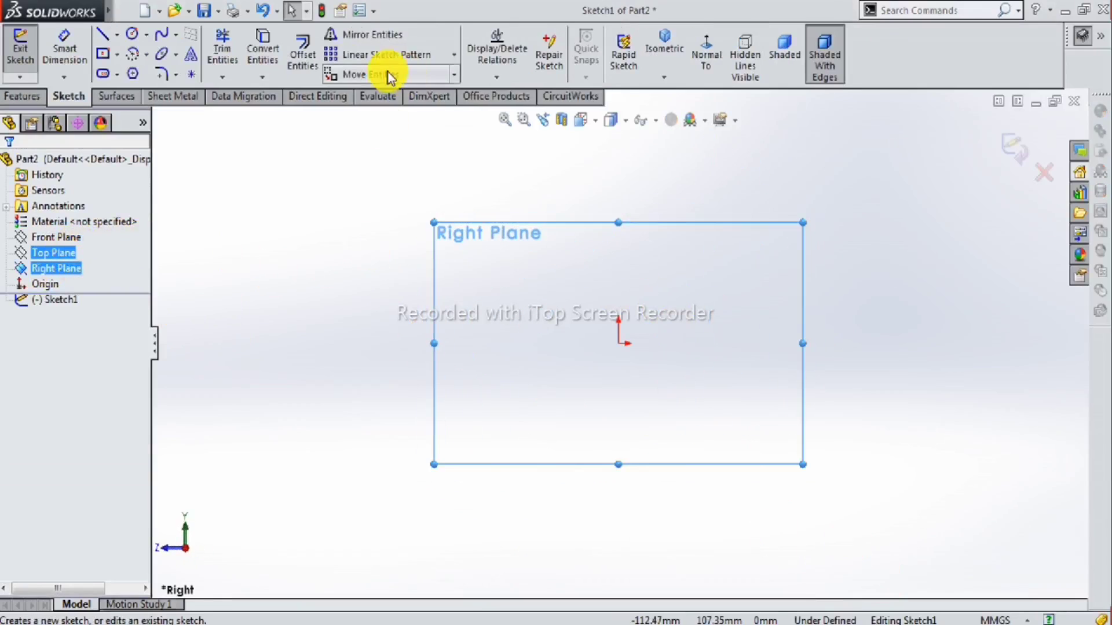
Draw lines from the origin: long vertical edge, short top edge, step, diagonal shoulder and long taper.
click(103, 34)
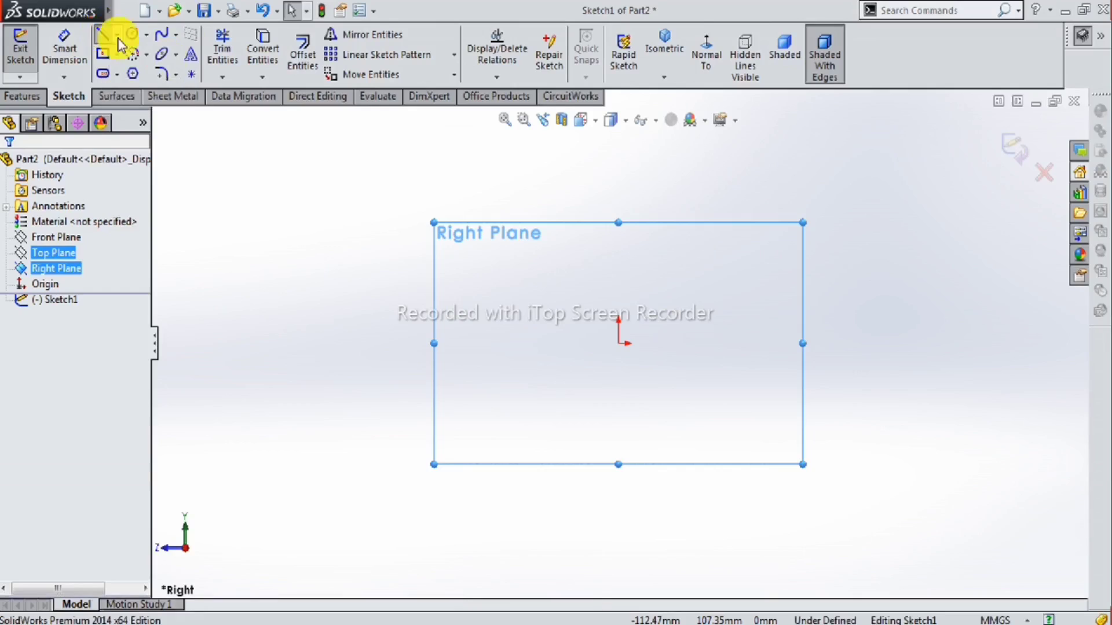
click(619, 342)
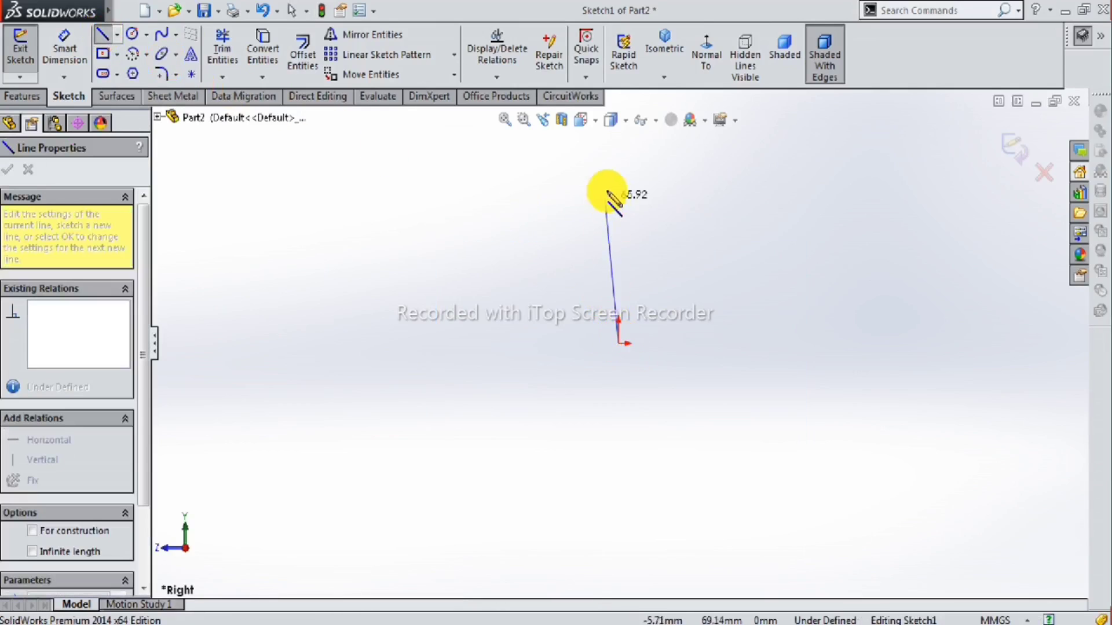
click(617, 155)
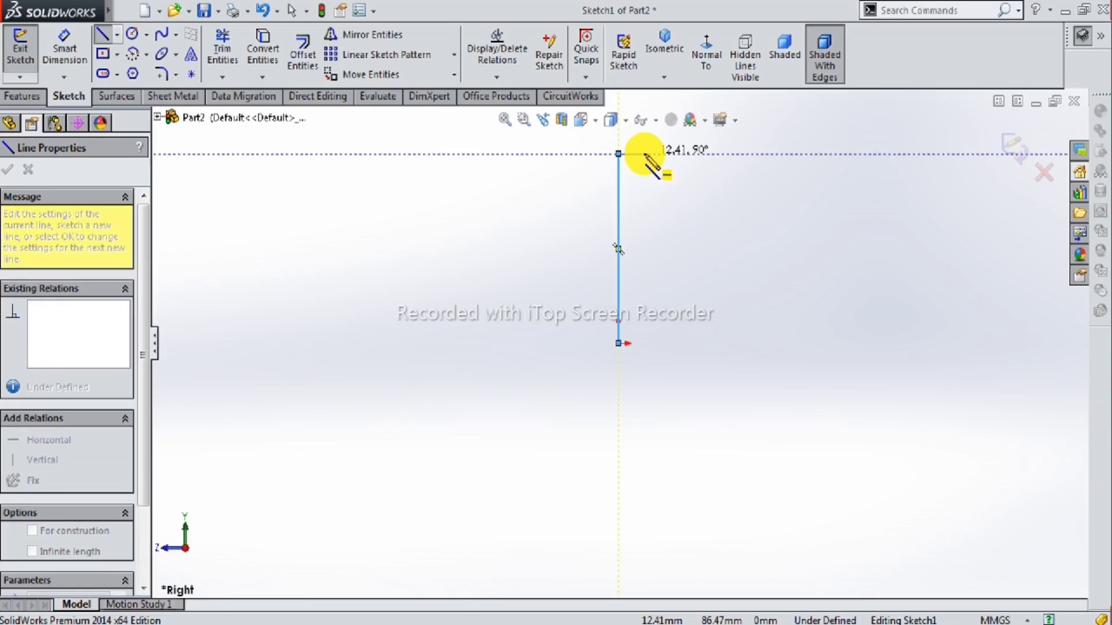
click(645, 154)
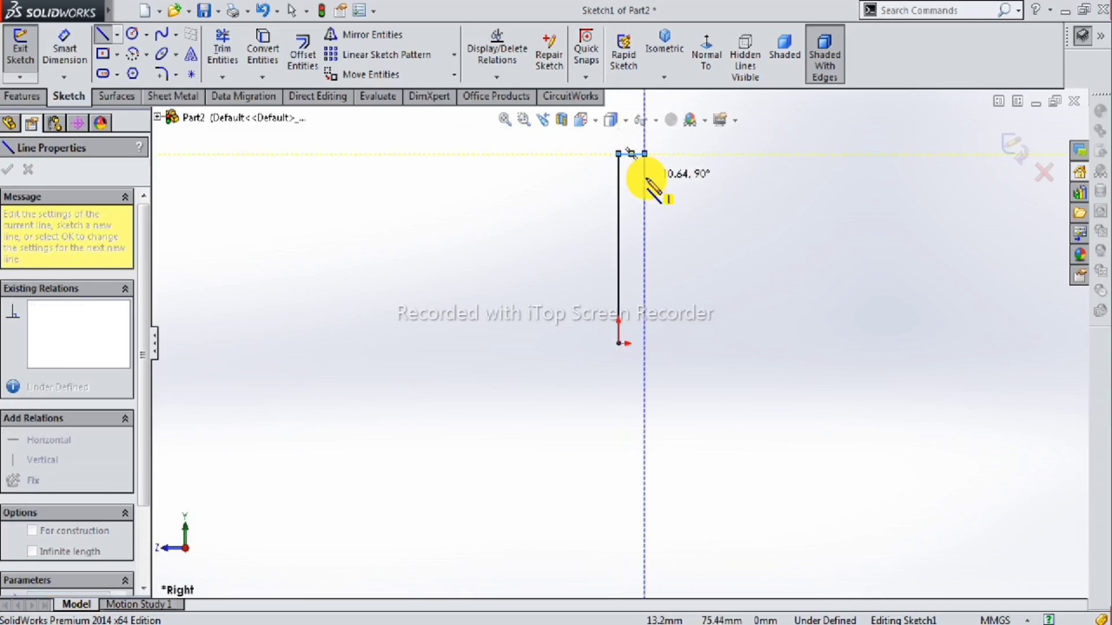
click(645, 179)
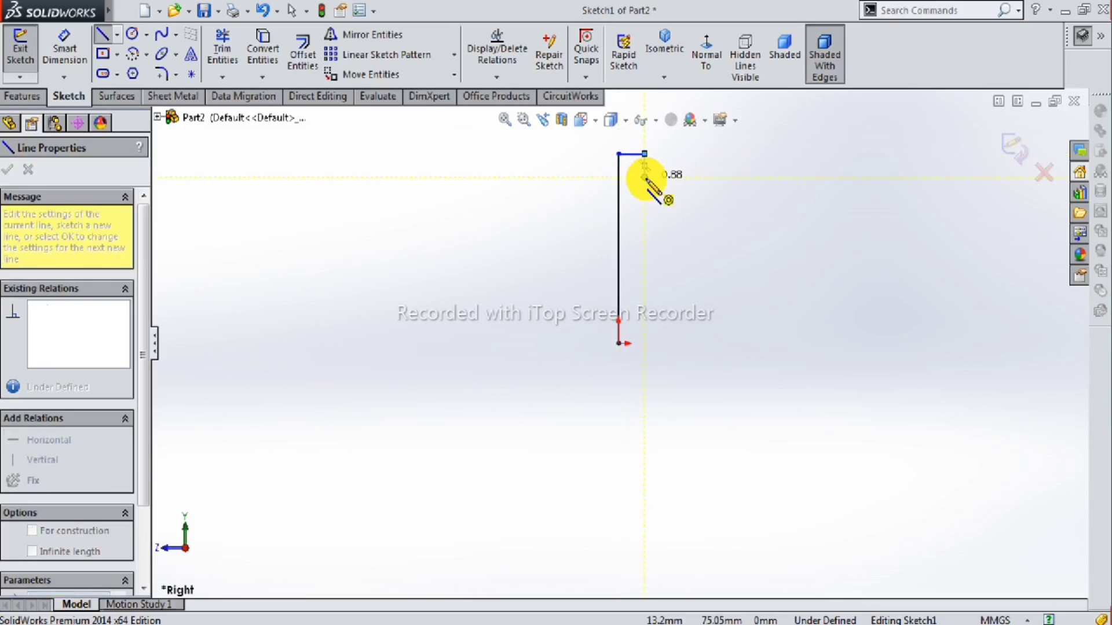
click(661, 176)
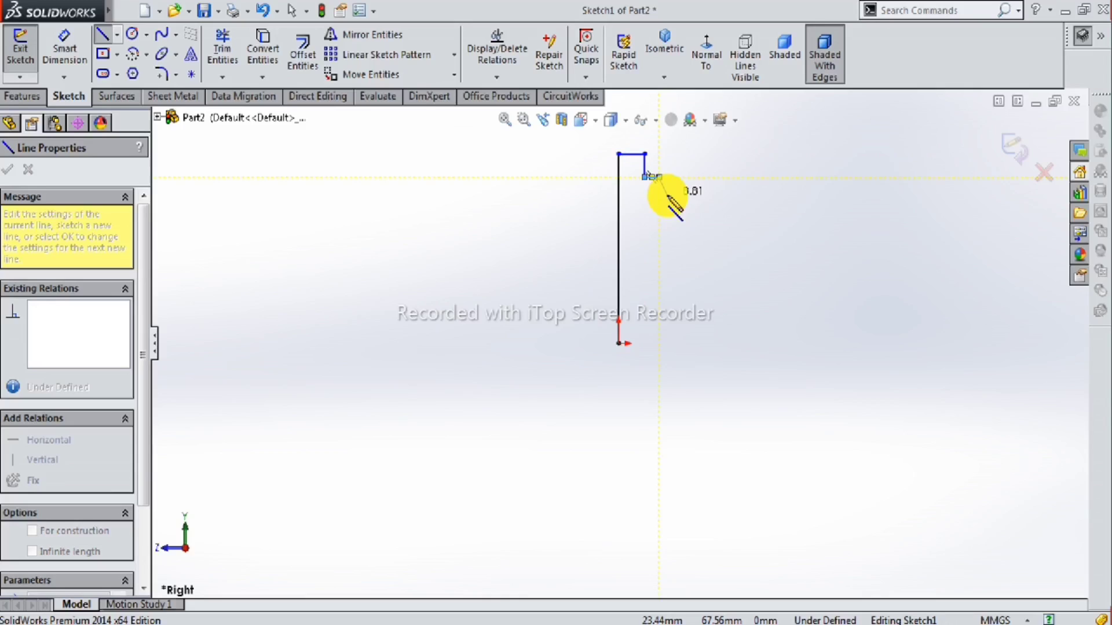
click(667, 194)
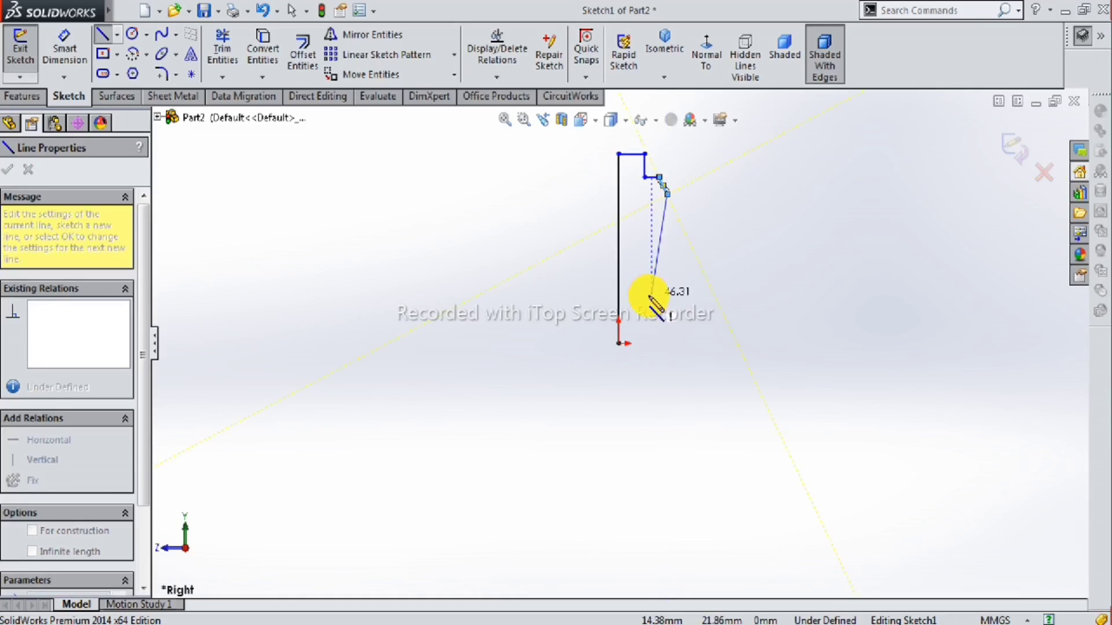
click(651, 295)
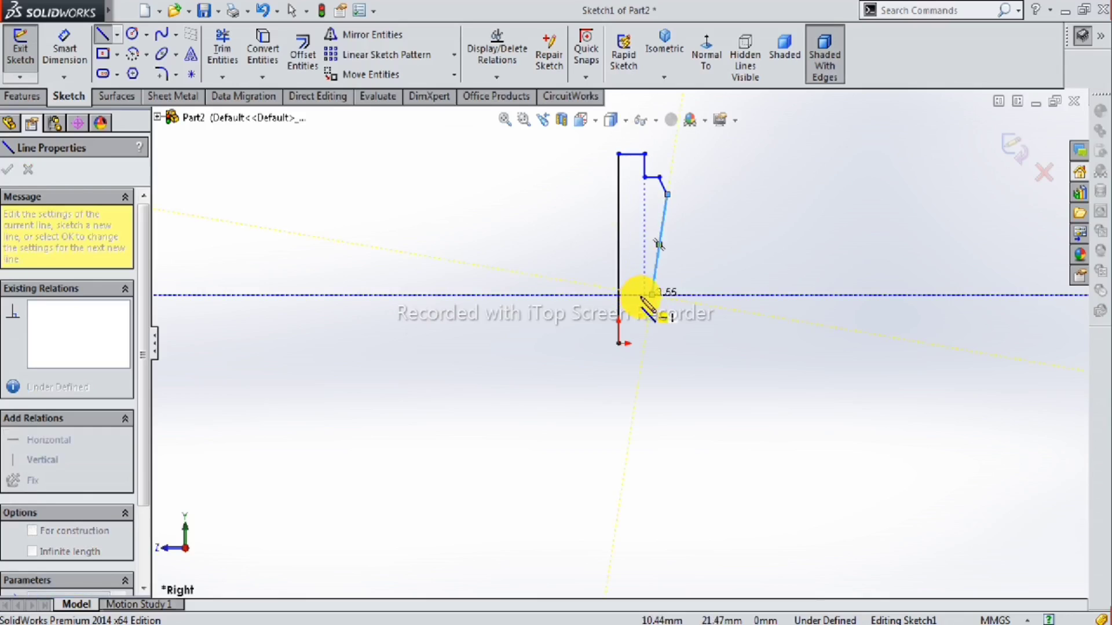
Complete the profile with the lower step, lower vertical edge and bottom edge, closing it.
scroll(641, 297, down, 3)
scroll(641, 299, down, 3)
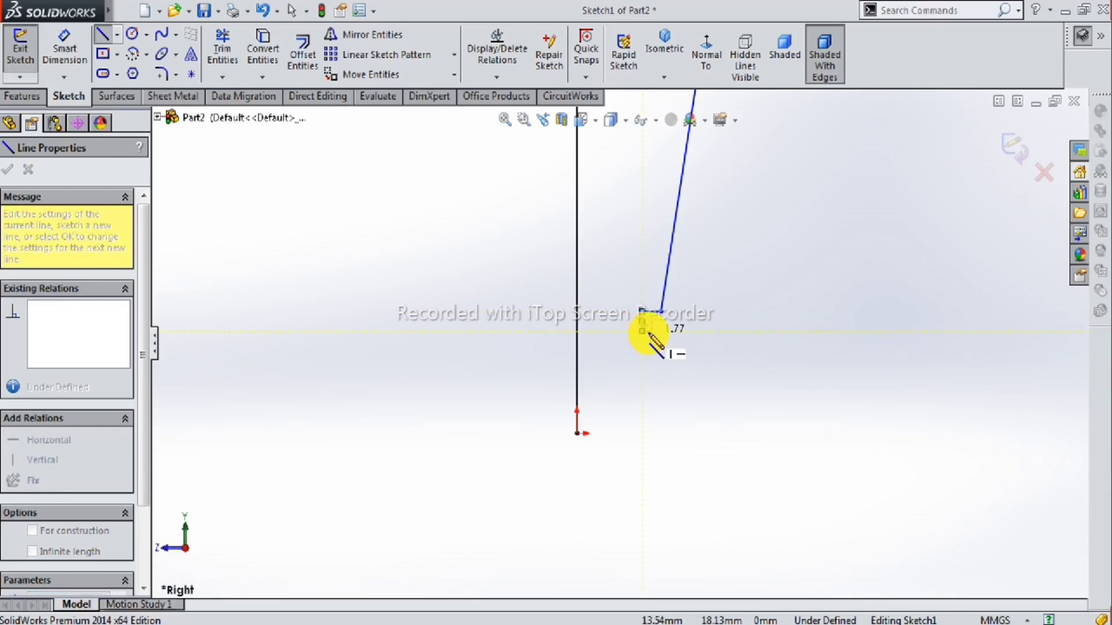
click(647, 331)
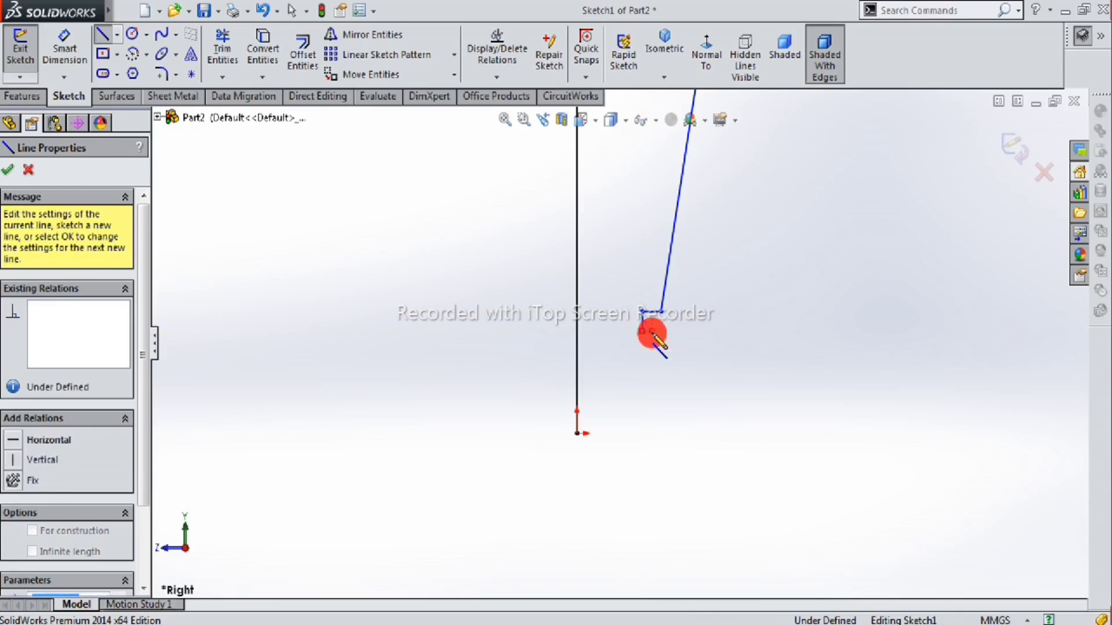
click(652, 433)
click(578, 433)
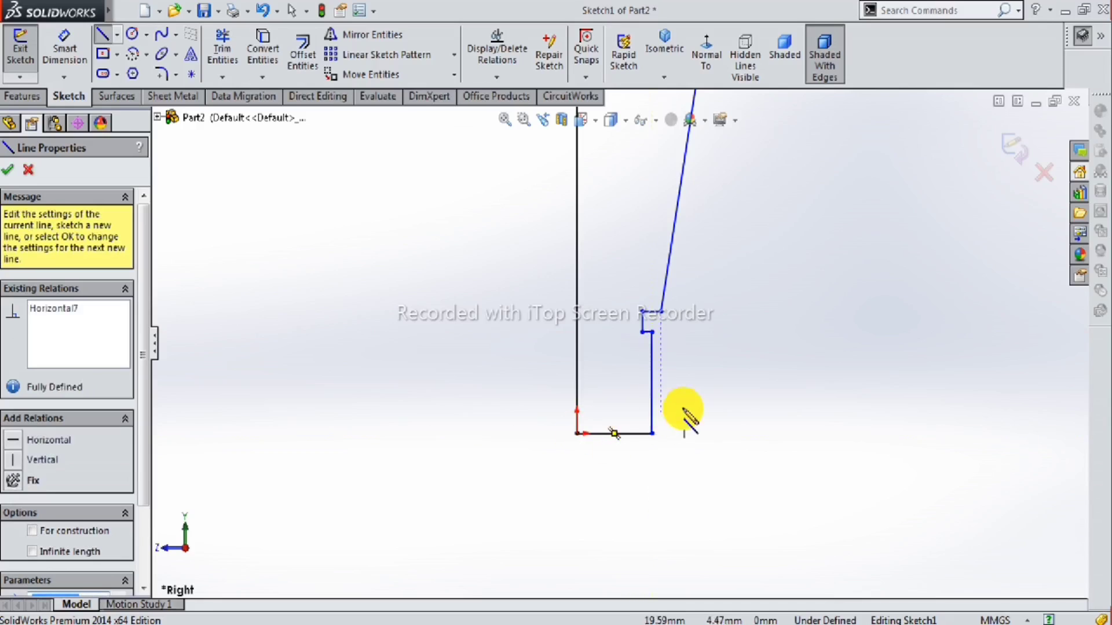
key(Escape)
scroll(669, 396, up, 3)
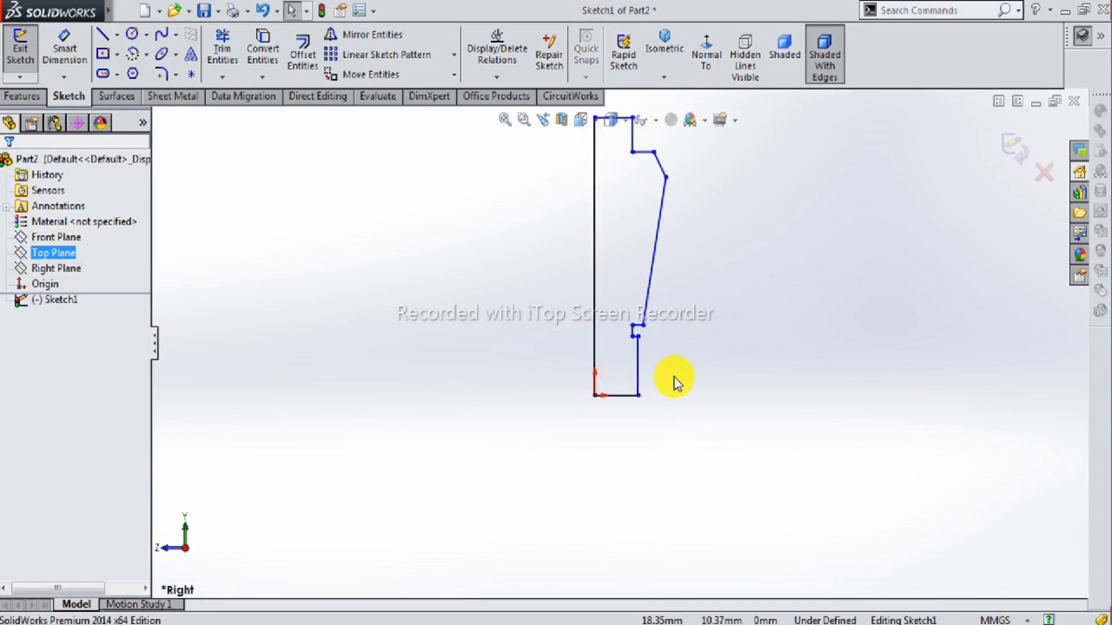
scroll(648, 196, down, 3)
scroll(646, 186, down, 2)
scroll(647, 186, up, 2)
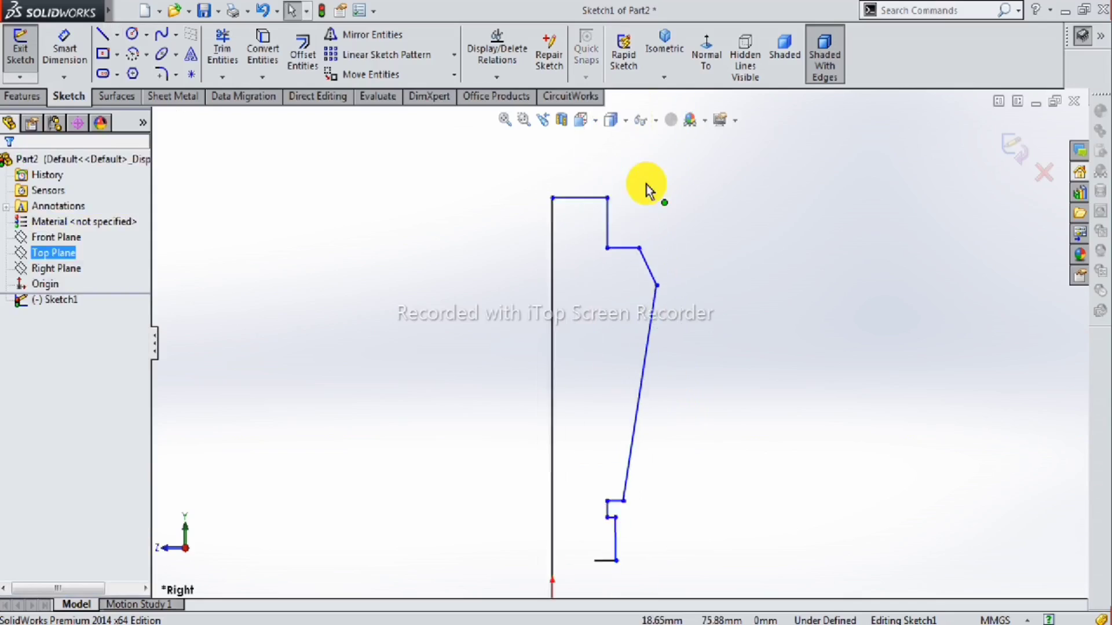
click(60, 36)
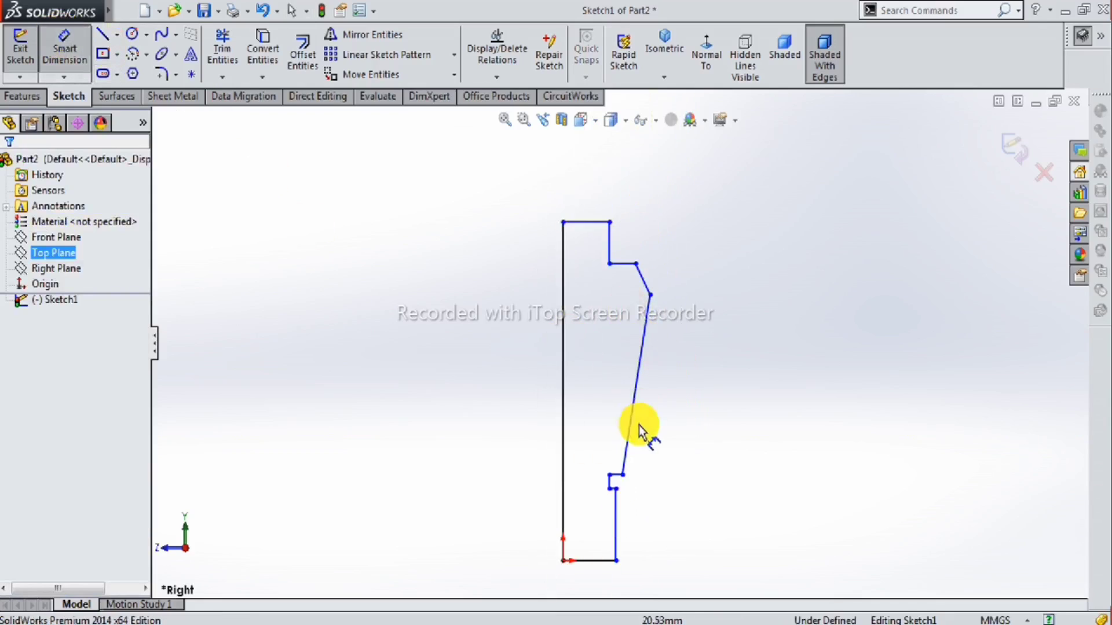
Dimension the short horizontal step line to 0.80 mm, placing the dimension below the sketch.
scroll(639, 429, down, 2)
click(611, 488)
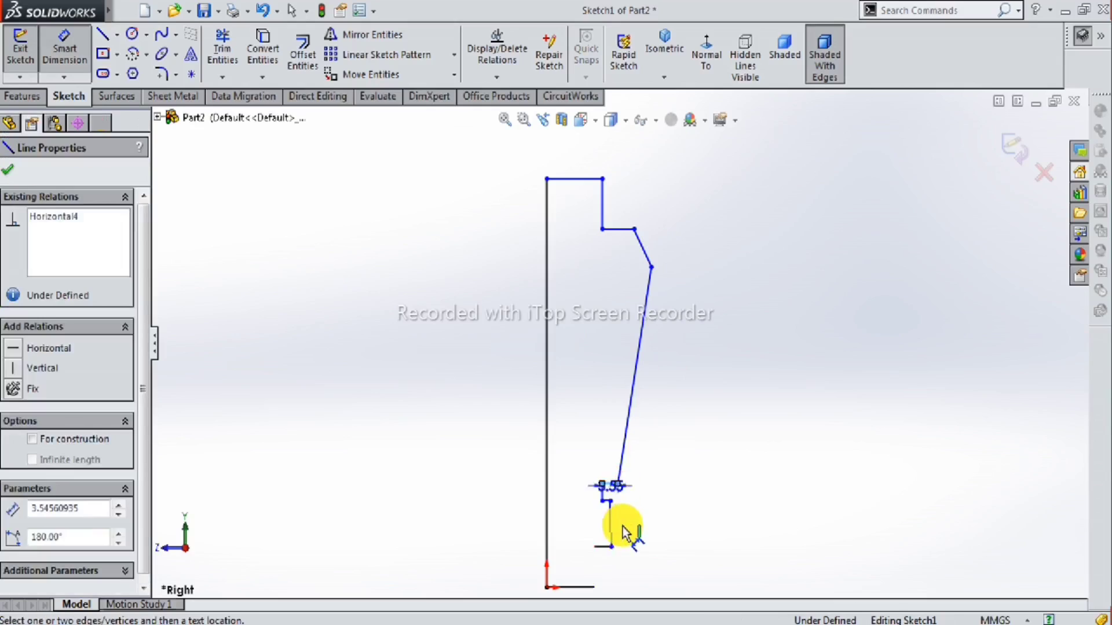
scroll(620, 521, up, 2)
click(618, 528)
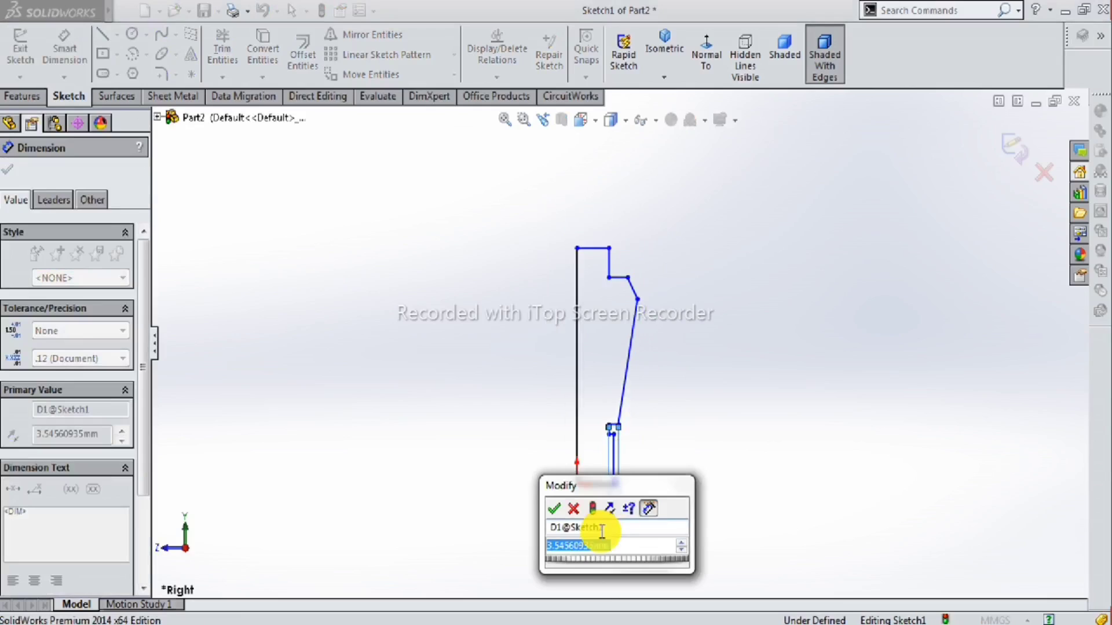
text(0.8)
key(Return)
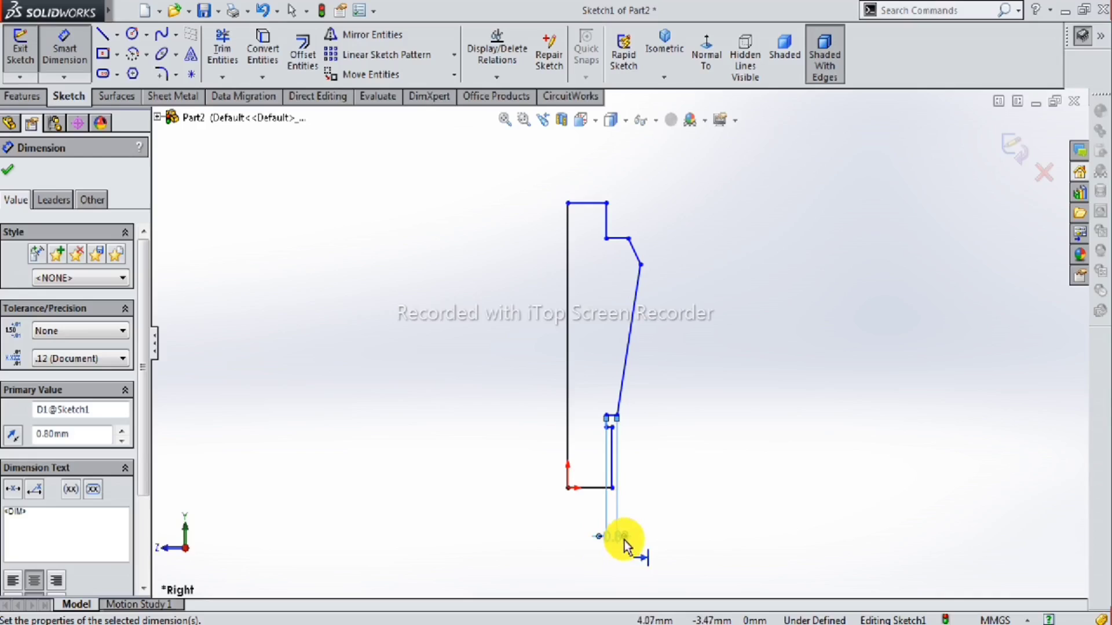
drag(621, 551, 651, 572)
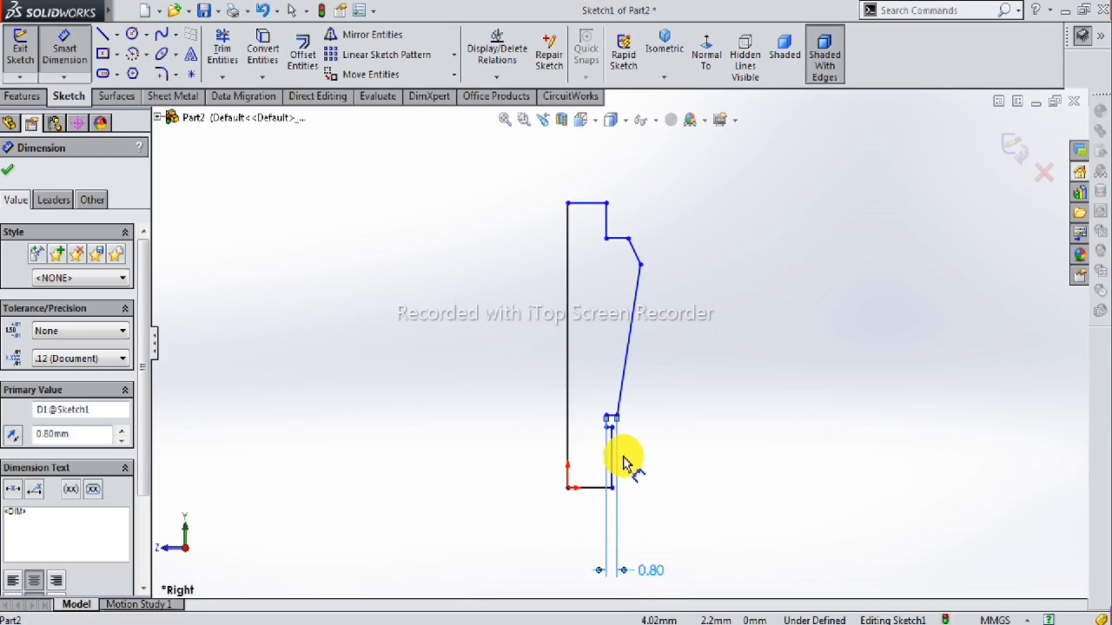
Dimension the profile's bottom edge to 4.30 mm.
scroll(624, 462, down, 3)
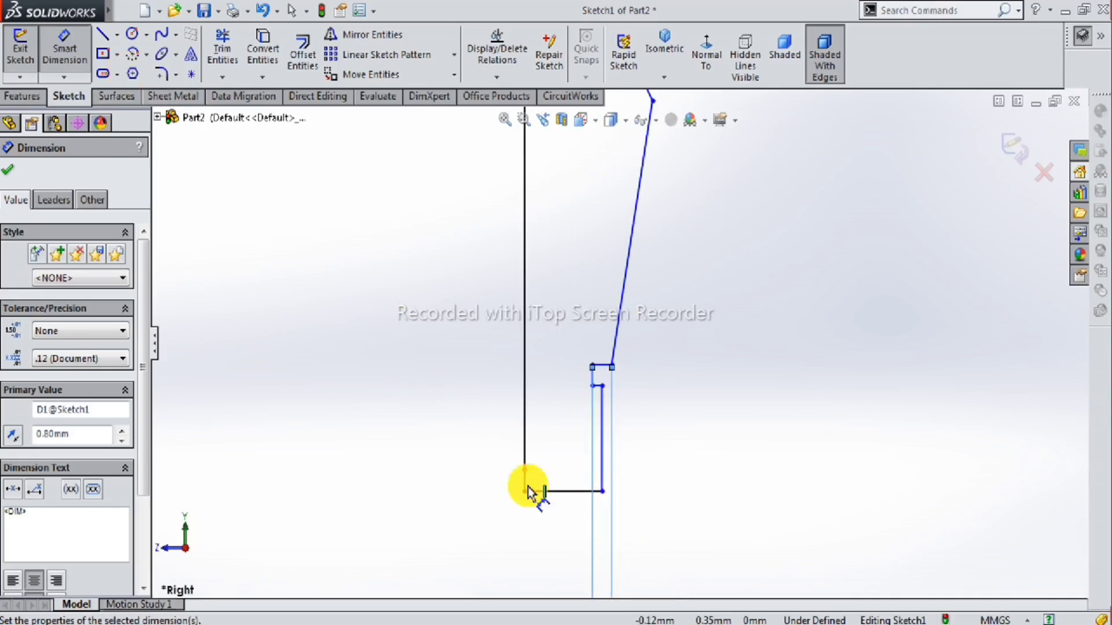
click(567, 492)
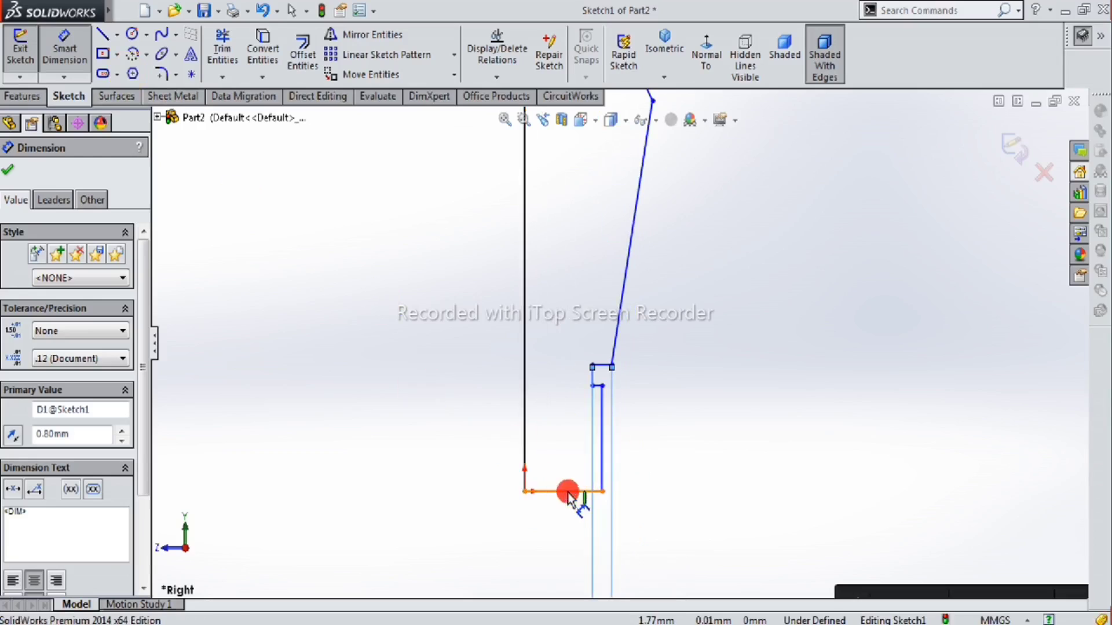
click(545, 555)
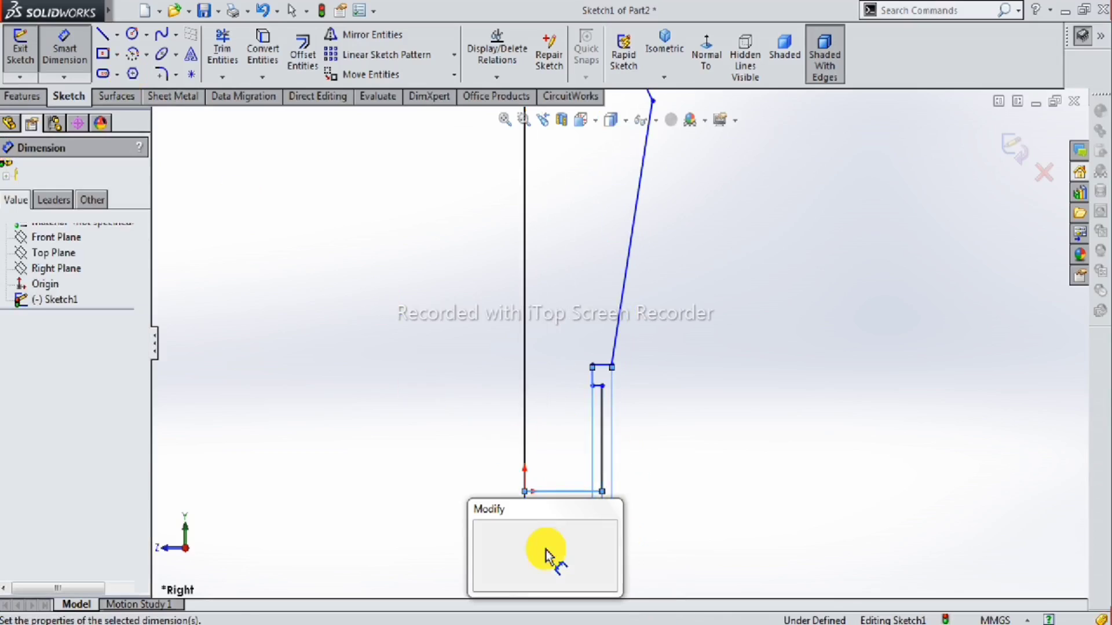
text(4.3)
key(Return)
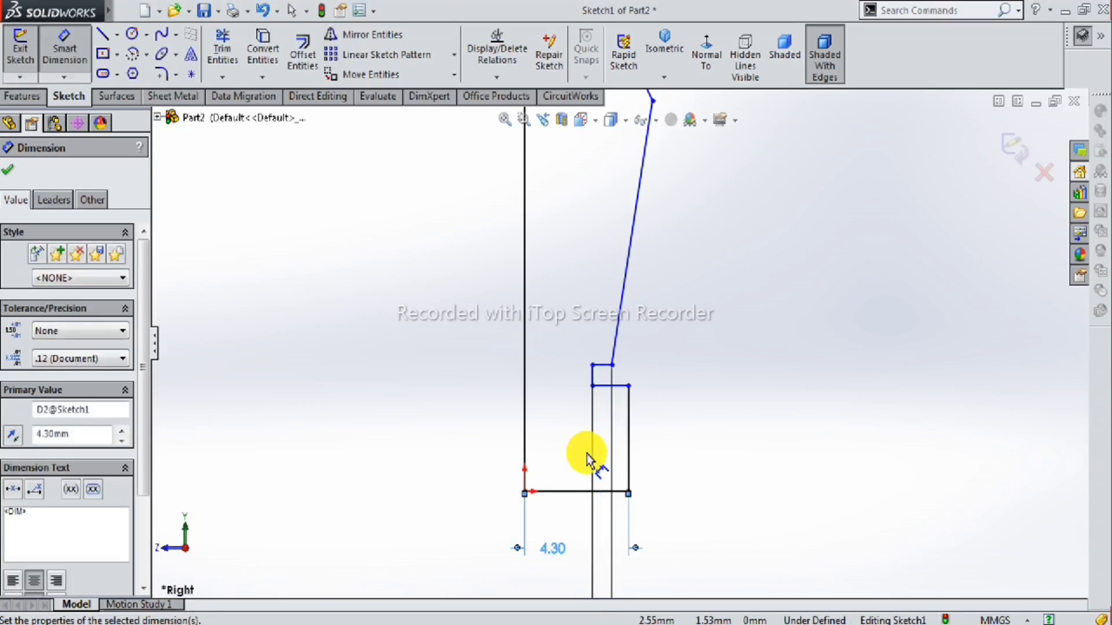
scroll(584, 453, up, 1)
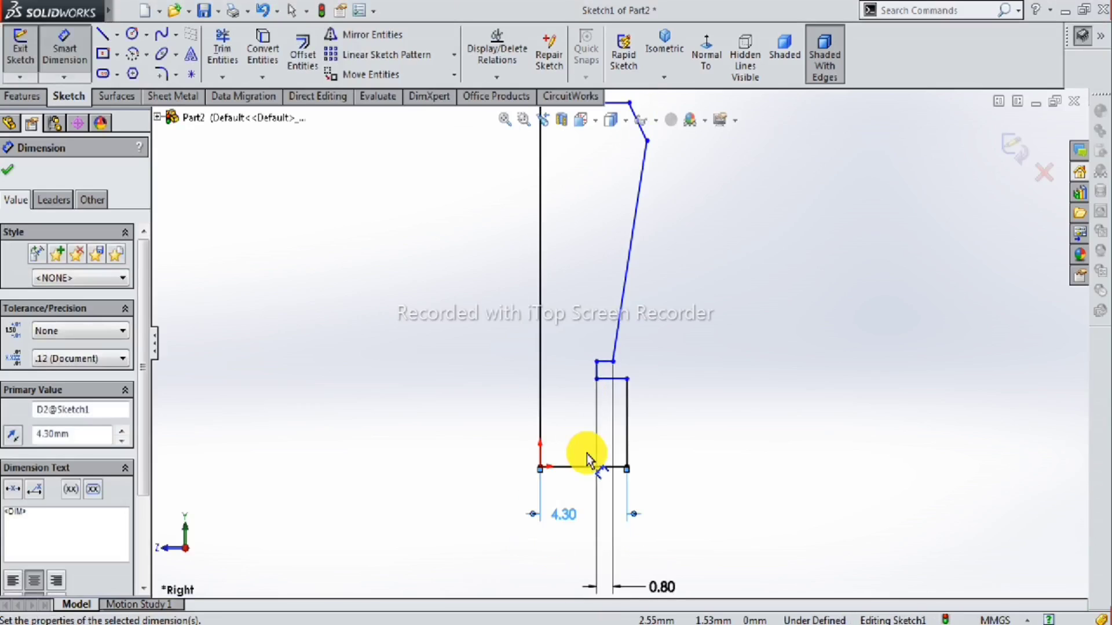
Dimension the short vertical step line's height to 0.90 mm.
click(602, 373)
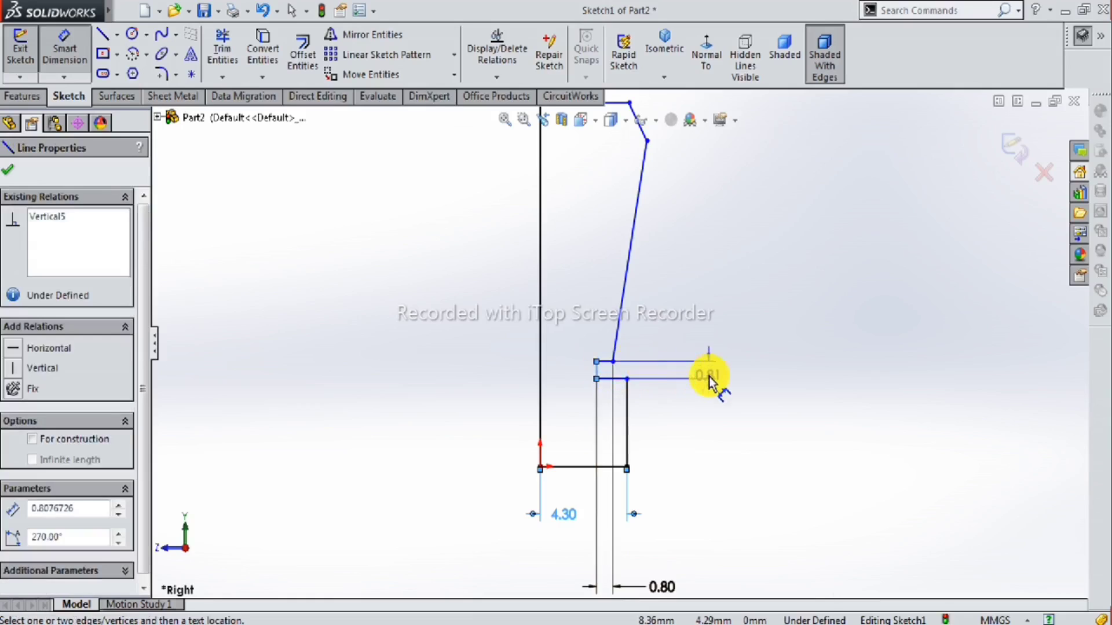
click(709, 382)
text(.9)
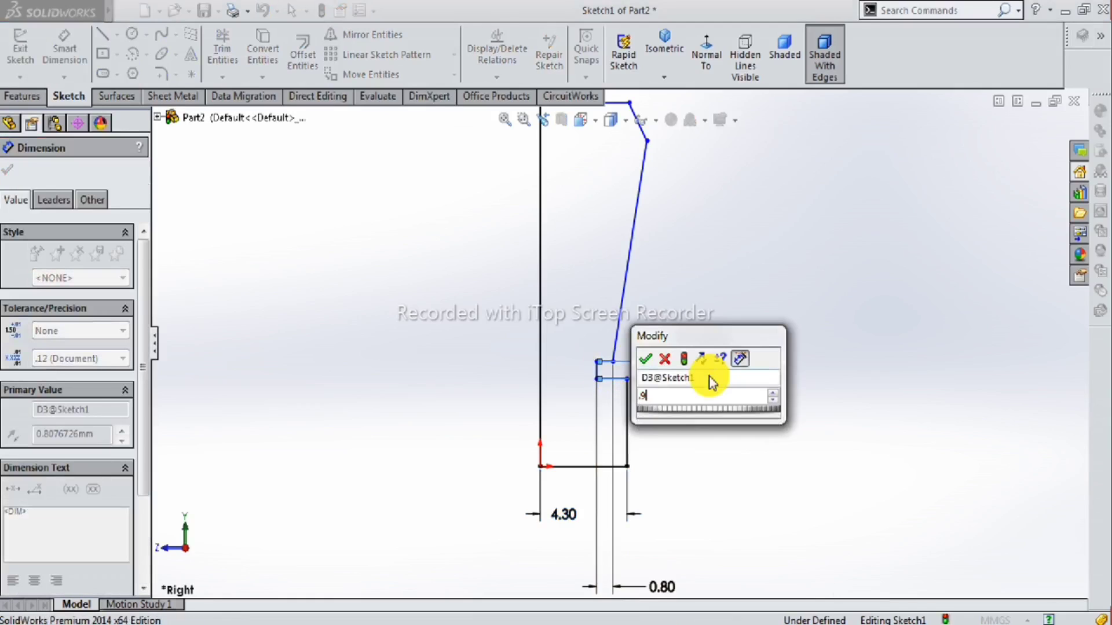
key(Return)
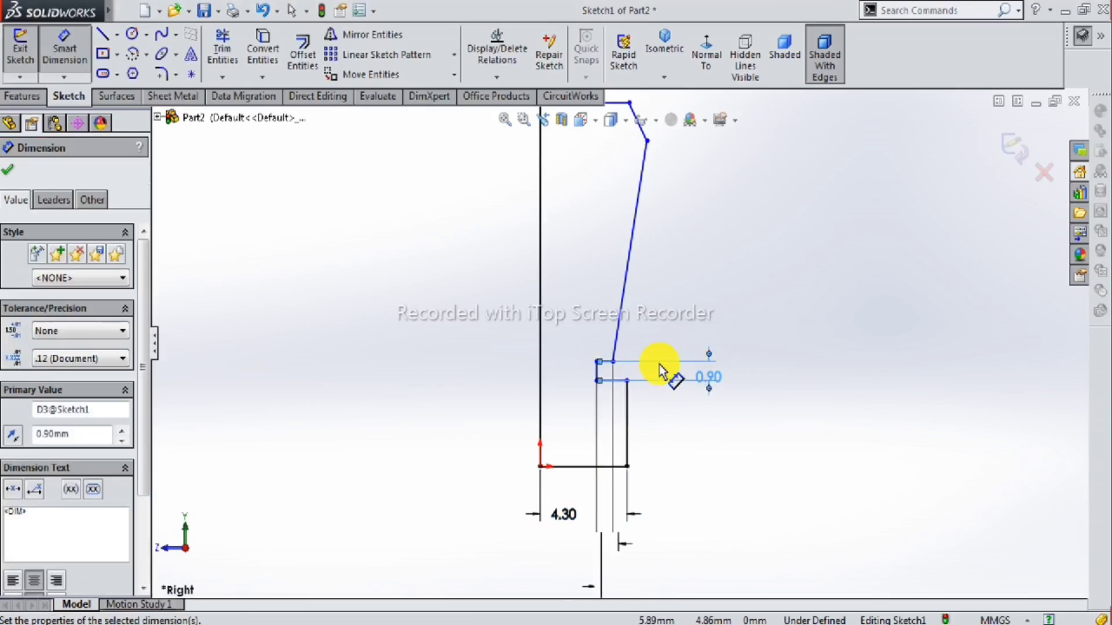
scroll(660, 371, down, 2)
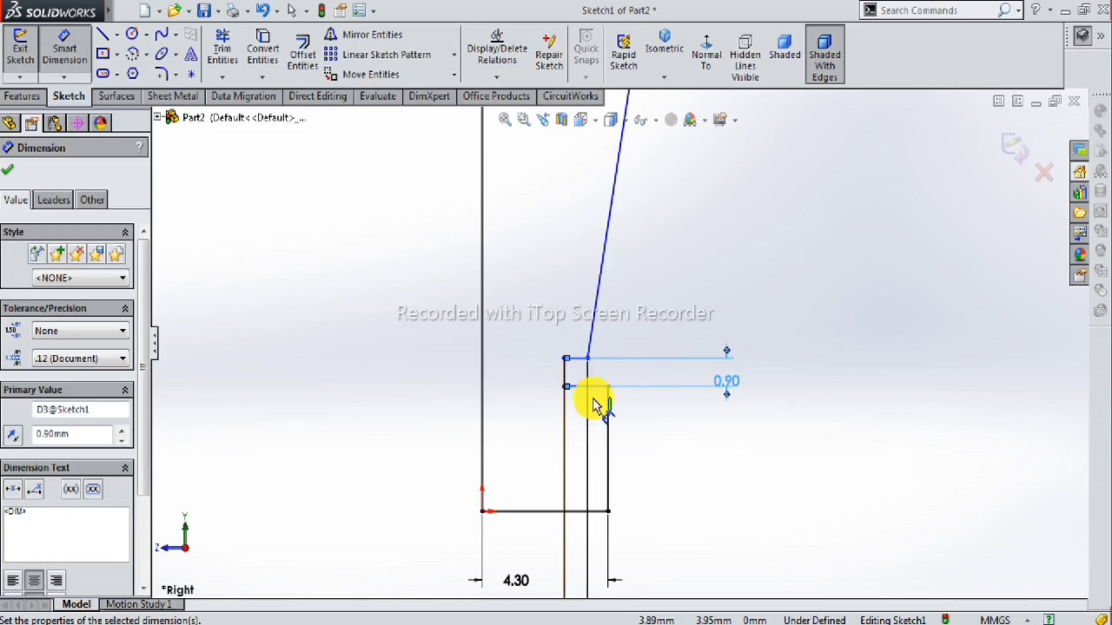
Set the lower vertical edge's height dimension to 0.75 mm.
click(608, 454)
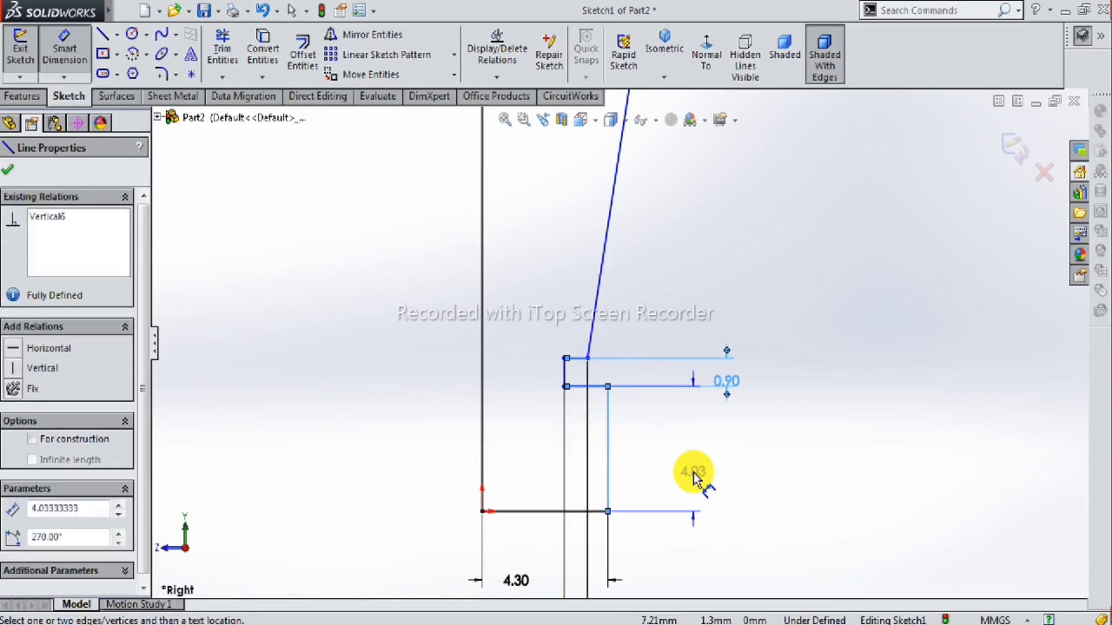
click(693, 472)
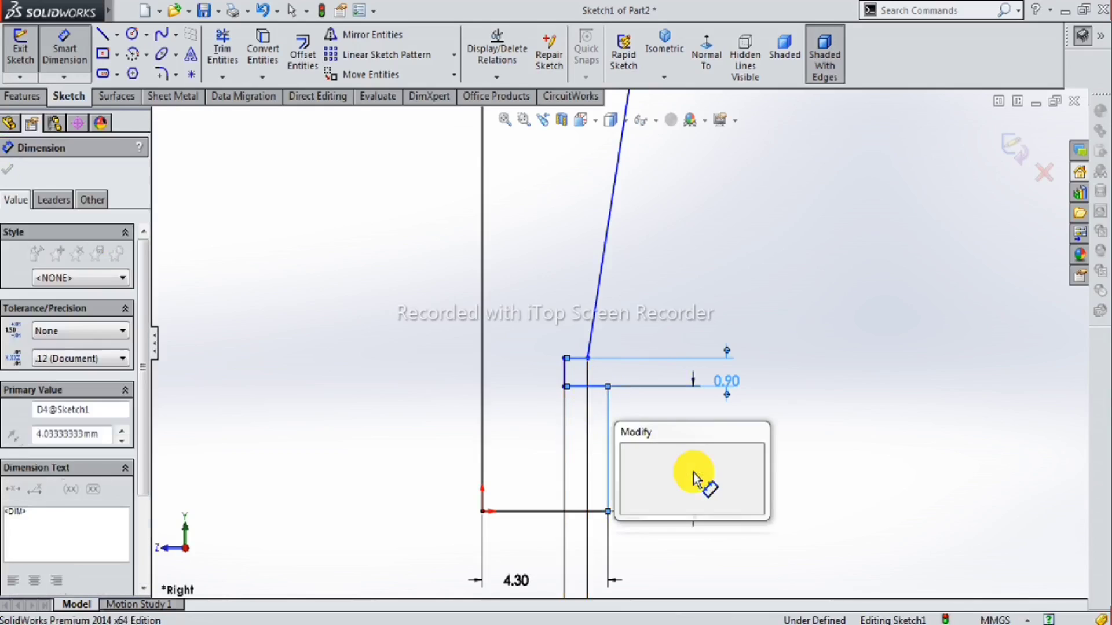
text(.75)
key(Return)
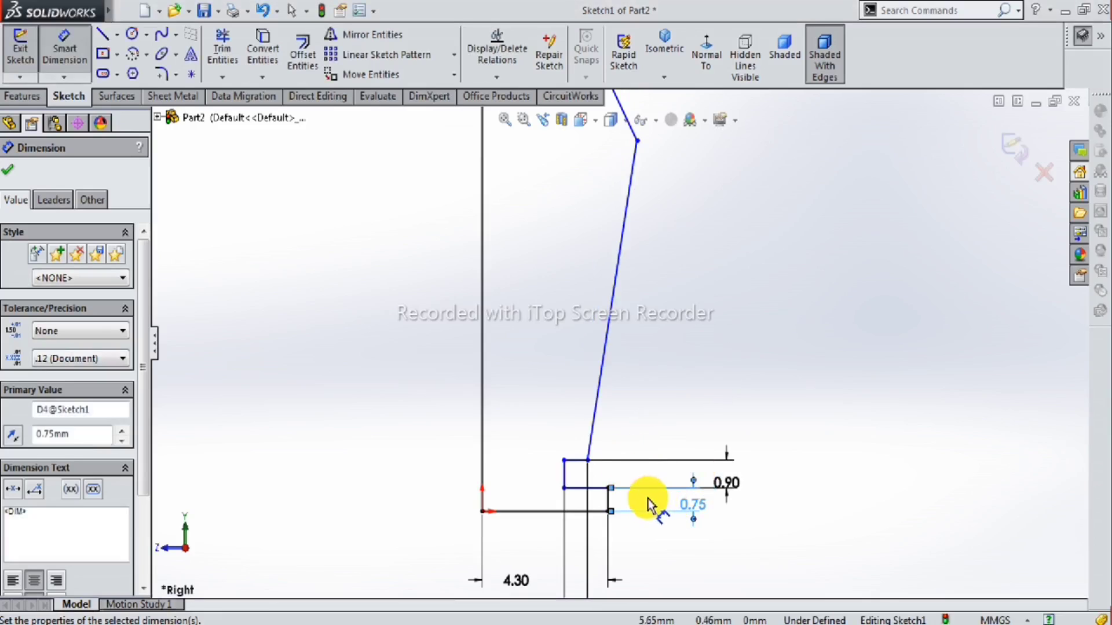
scroll(637, 457, up, 2)
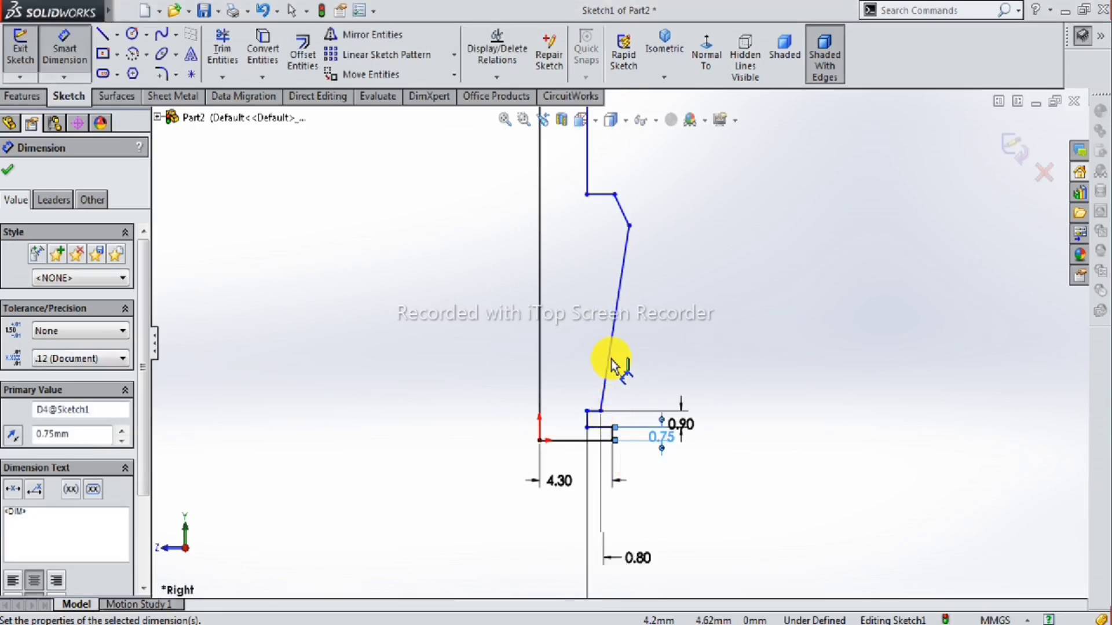
scroll(612, 365, down, 1)
scroll(615, 363, up, 1)
scroll(616, 364, down, 1)
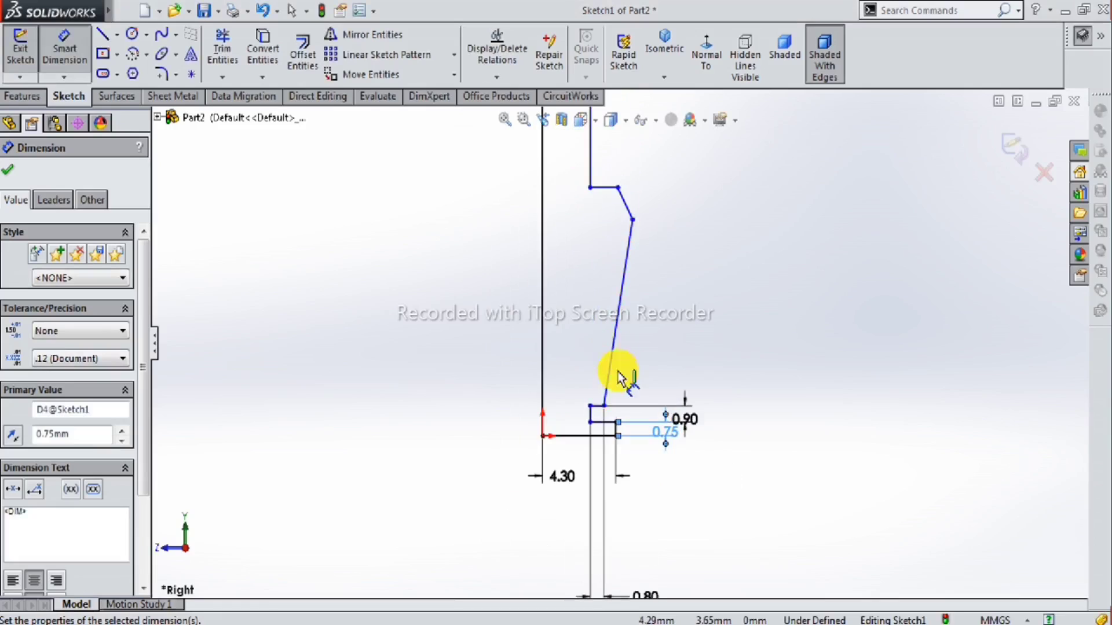
scroll(596, 408, down, 2)
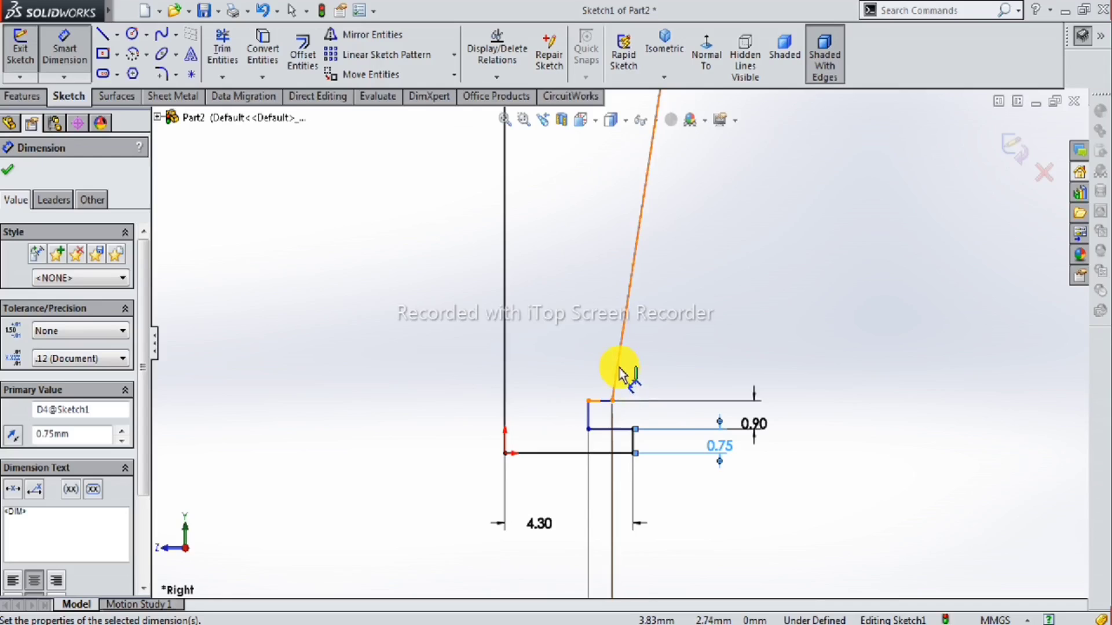
scroll(620, 374, up, 2)
scroll(641, 186, down, 1)
scroll(599, 179, down, 1)
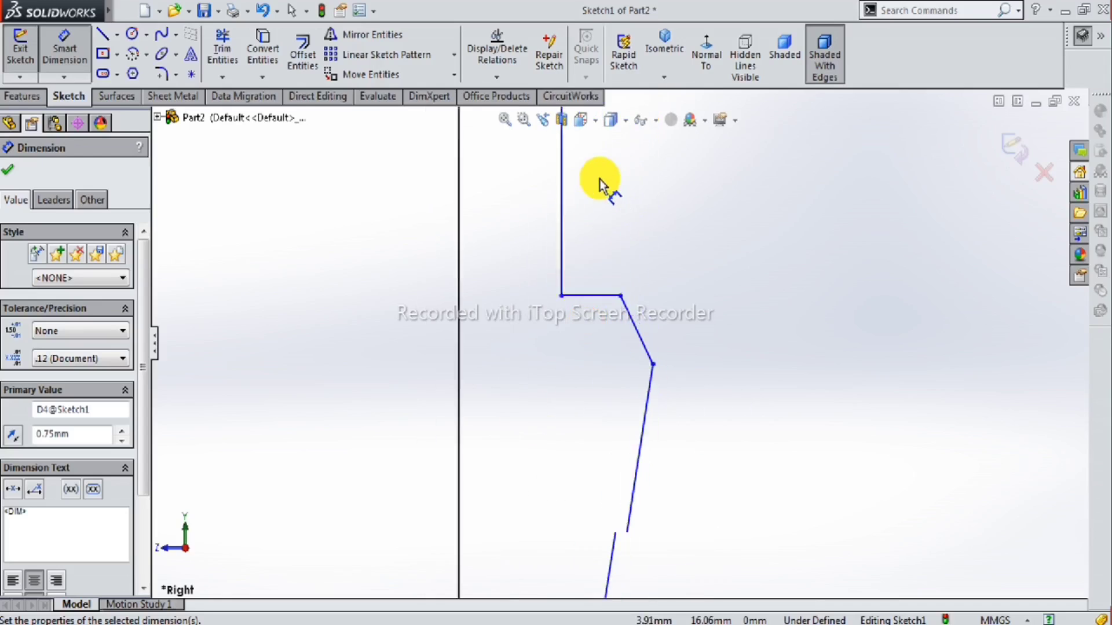
scroll(600, 178, up, 2)
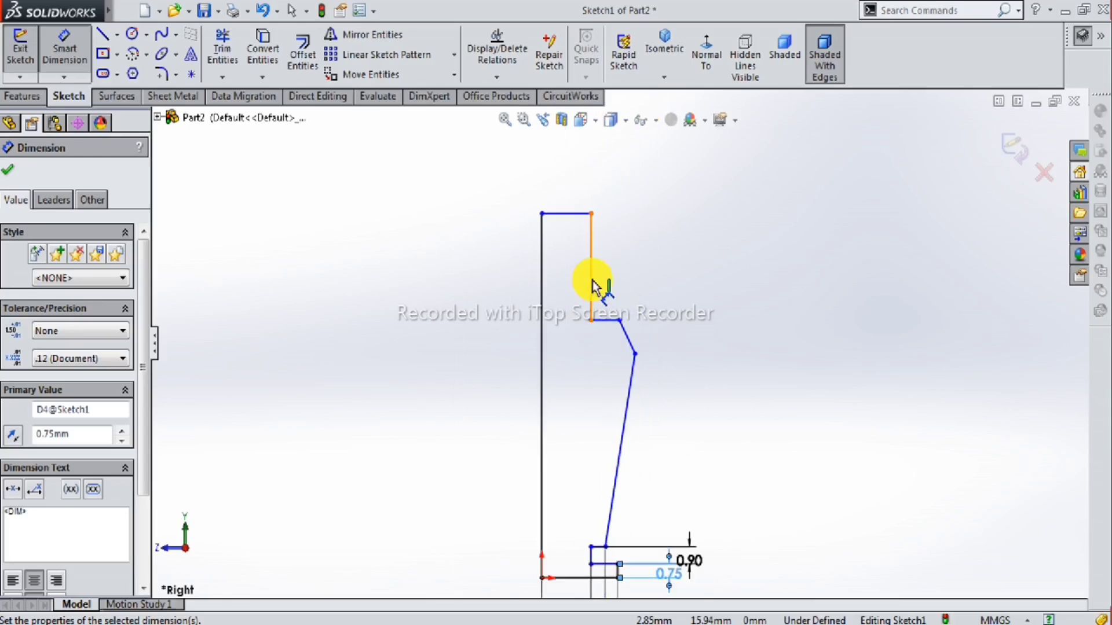
Set the upper vertical line's length to 12 mm.
click(591, 285)
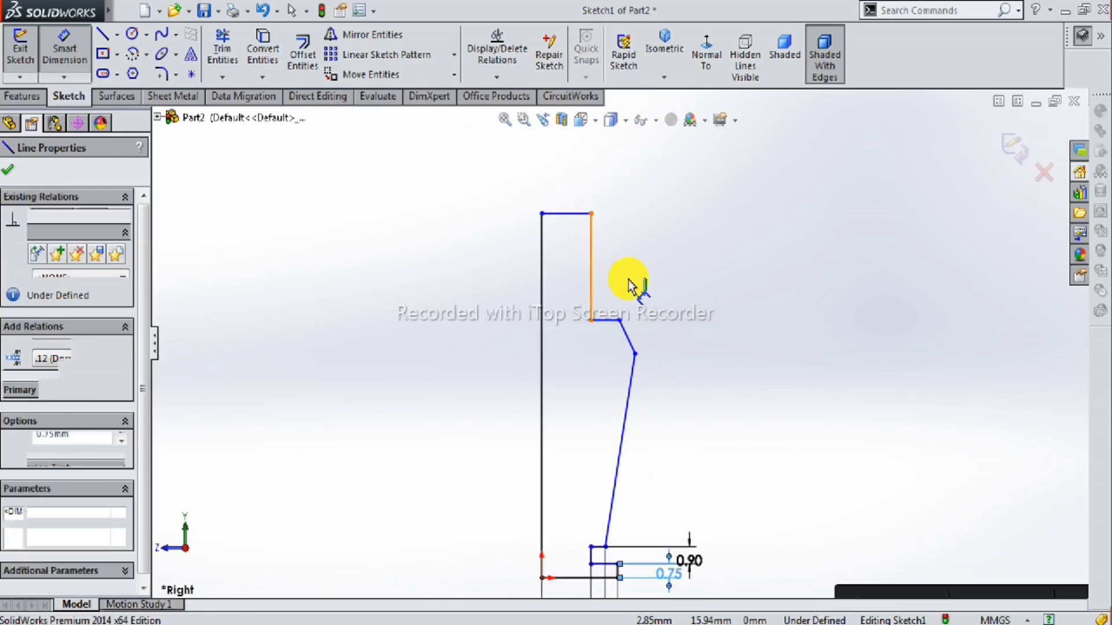
click(646, 275)
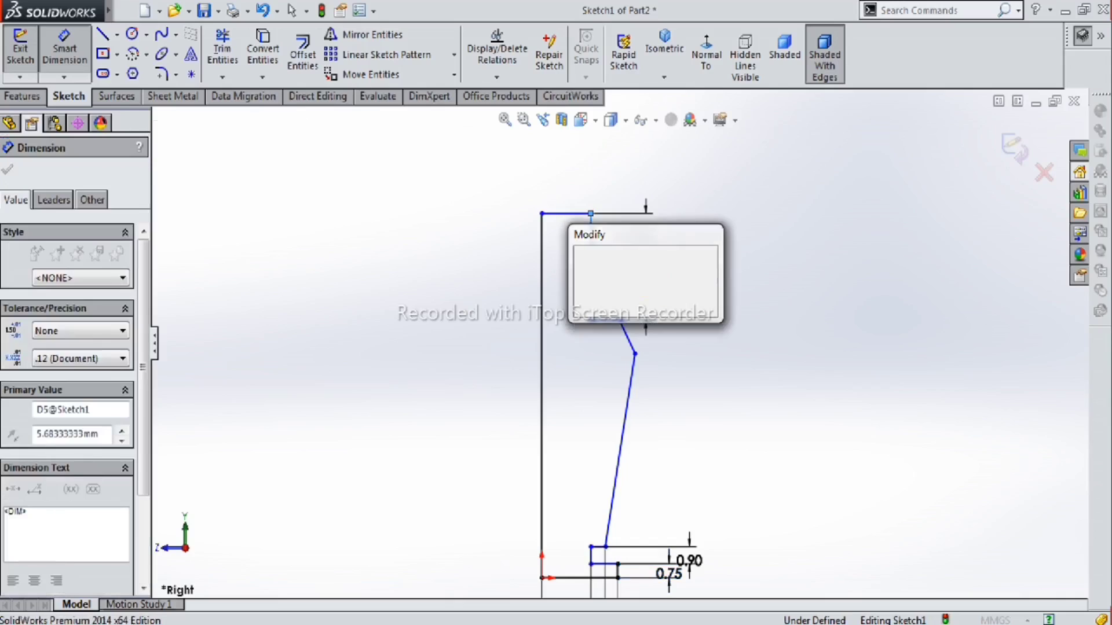
text(12.00mm)
key(Return)
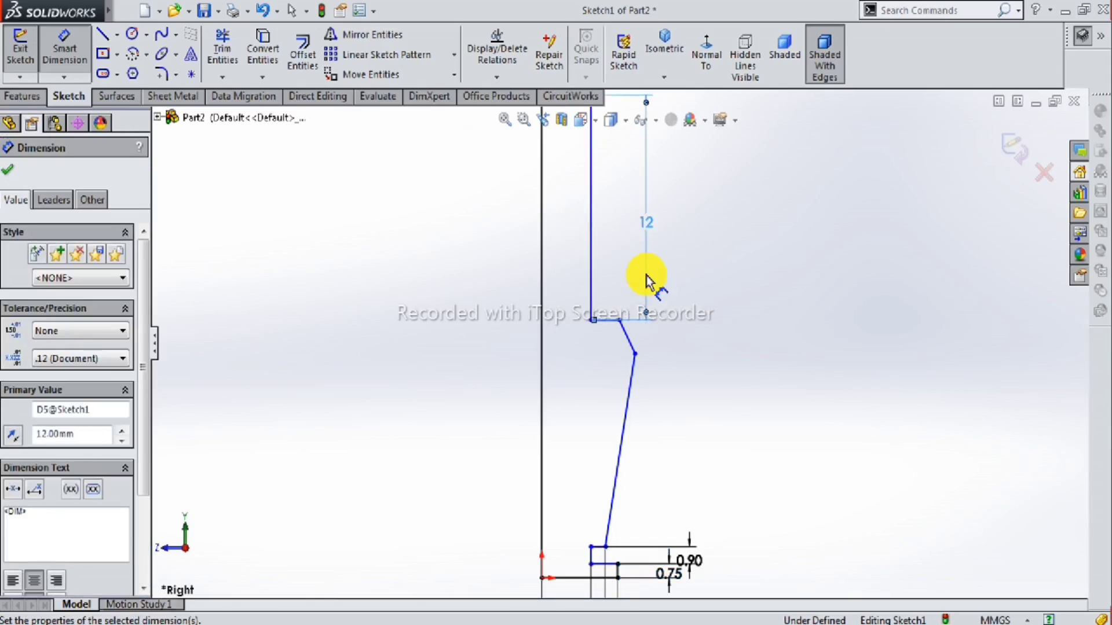
key(f)
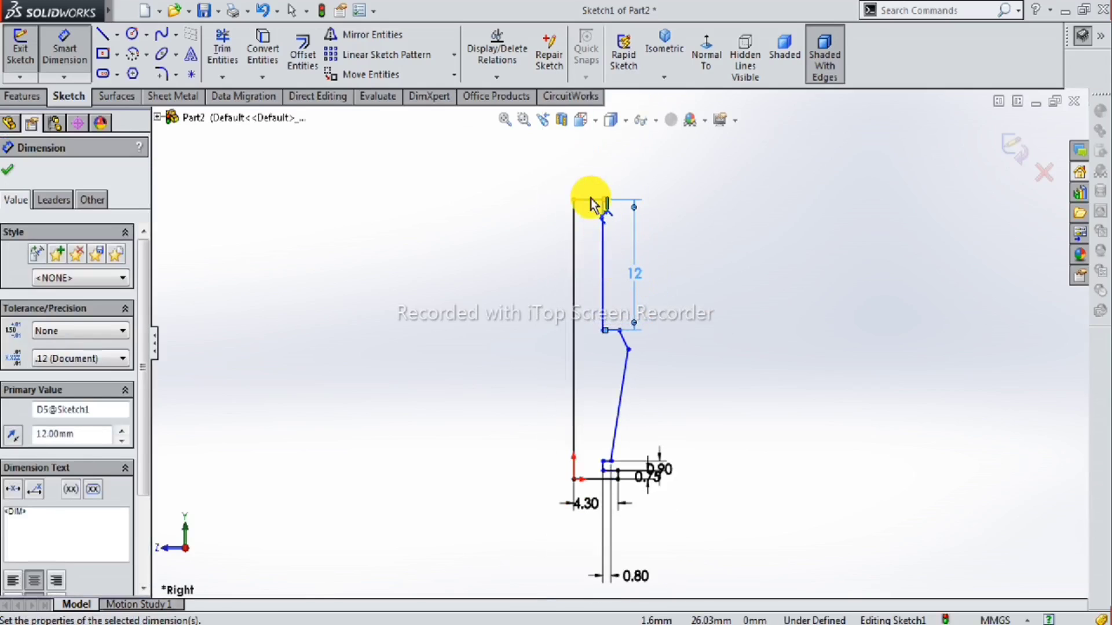
Add a 4.50 mm width dimension across the top of the profile.
click(575, 254)
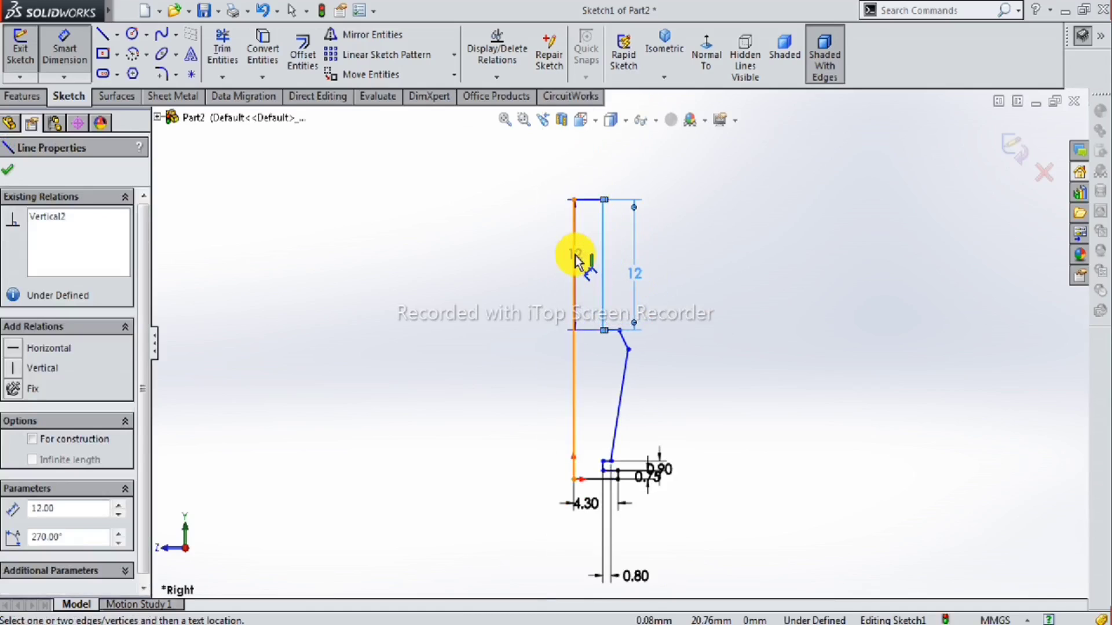
click(591, 162)
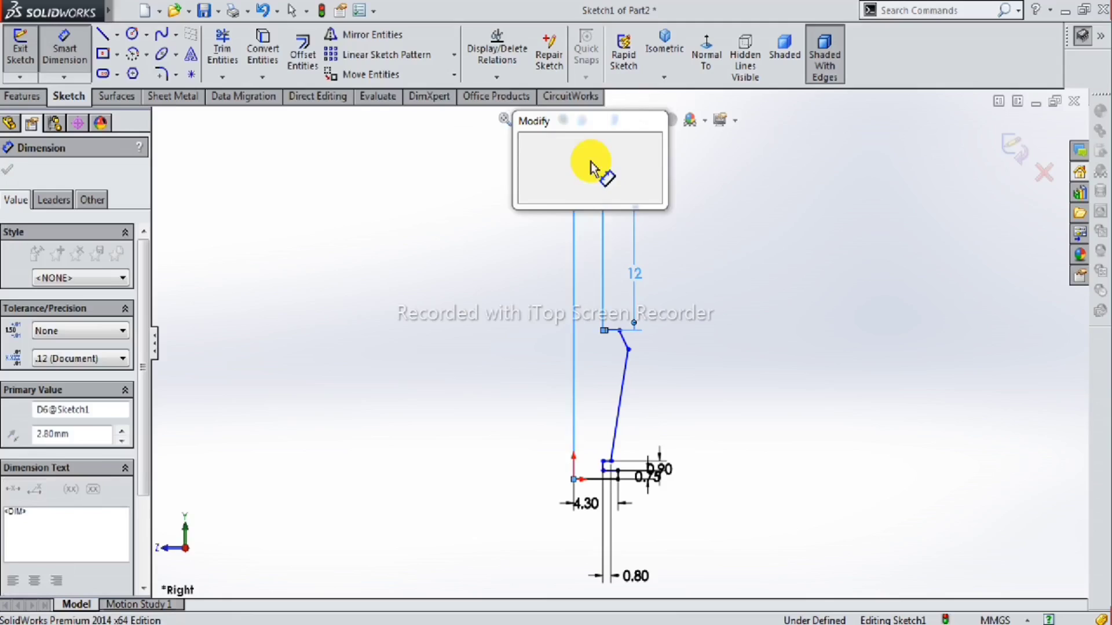
text(4)
text(5)
key(Return)
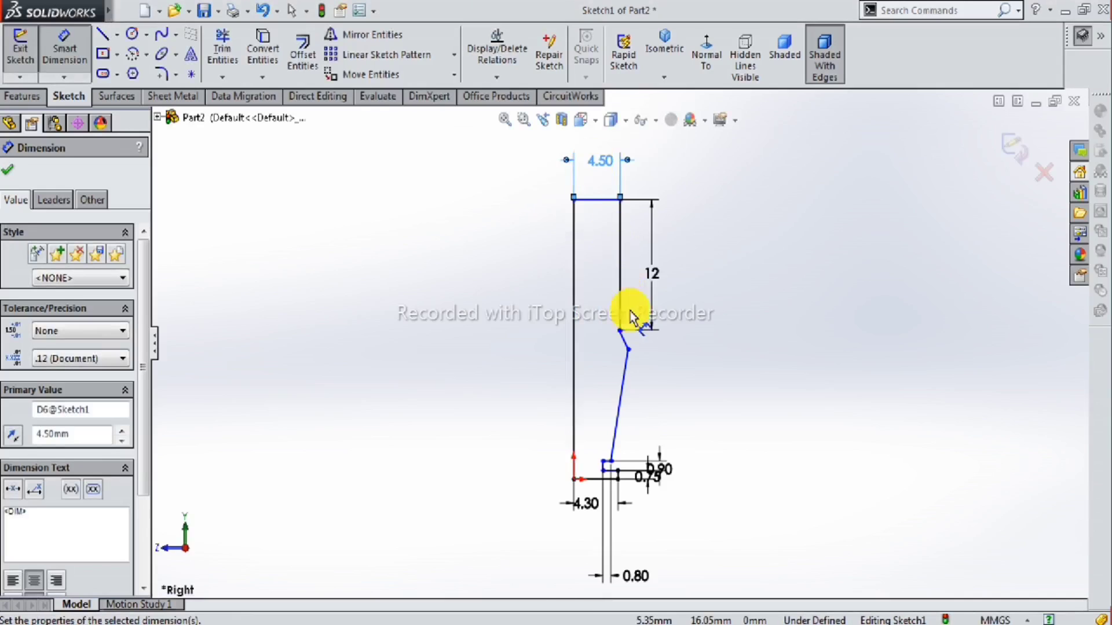
scroll(634, 318, down, 2)
scroll(633, 343, down, 2)
scroll(618, 339, down, 1)
scroll(619, 342, down, 1)
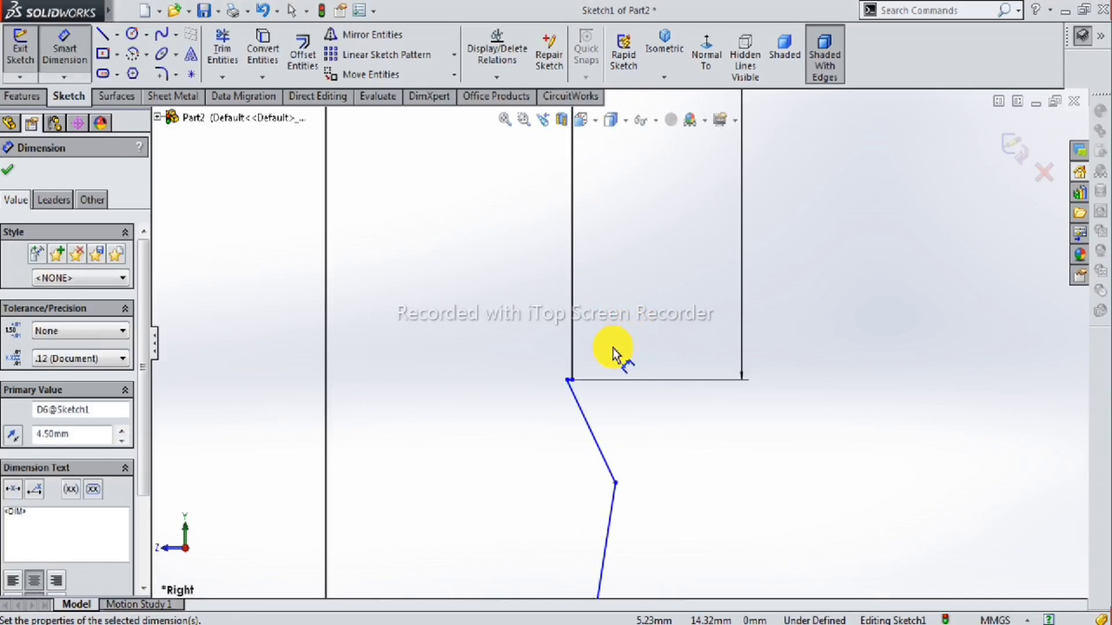
key(Escape)
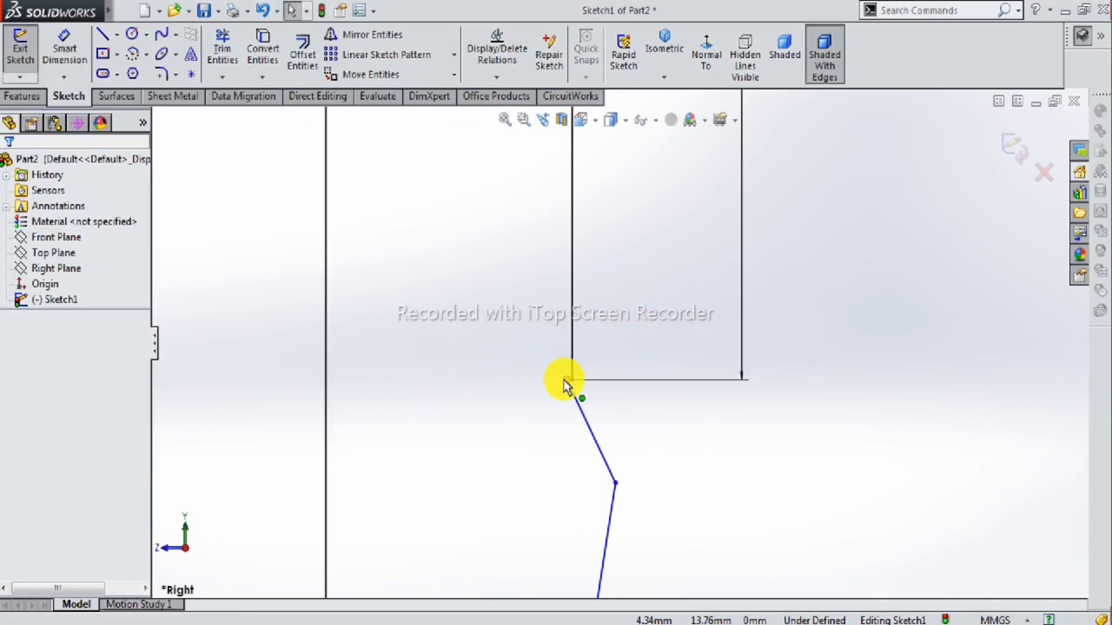
Drag the shoulder endpoint slightly to the right.
drag(564, 381, 592, 385)
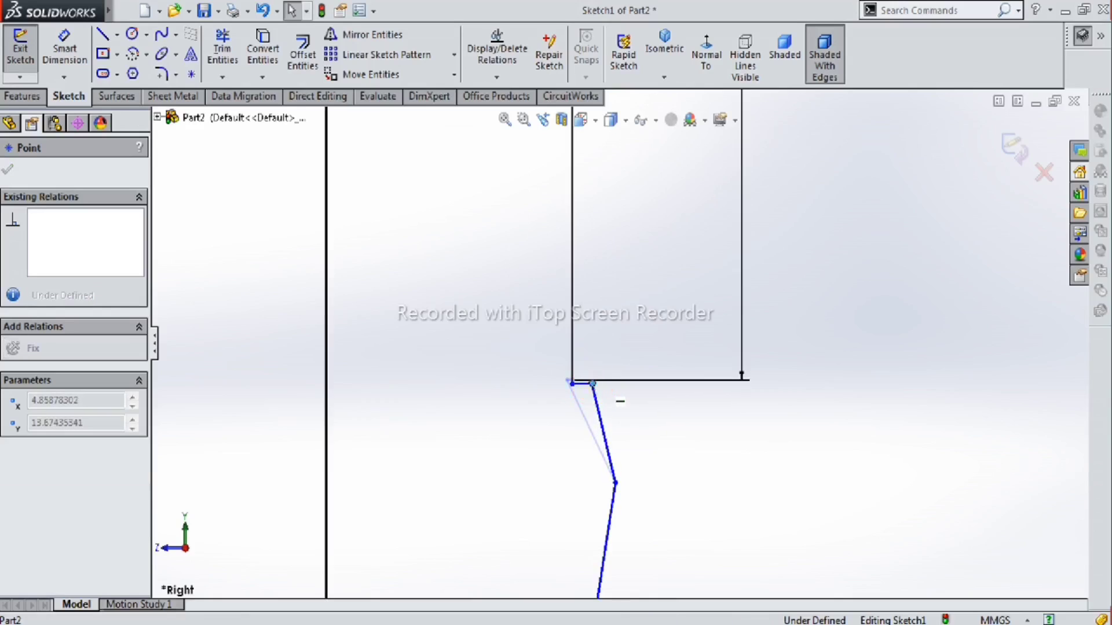
scroll(610, 398, up, 2)
key(Escape)
scroll(613, 403, up, 1)
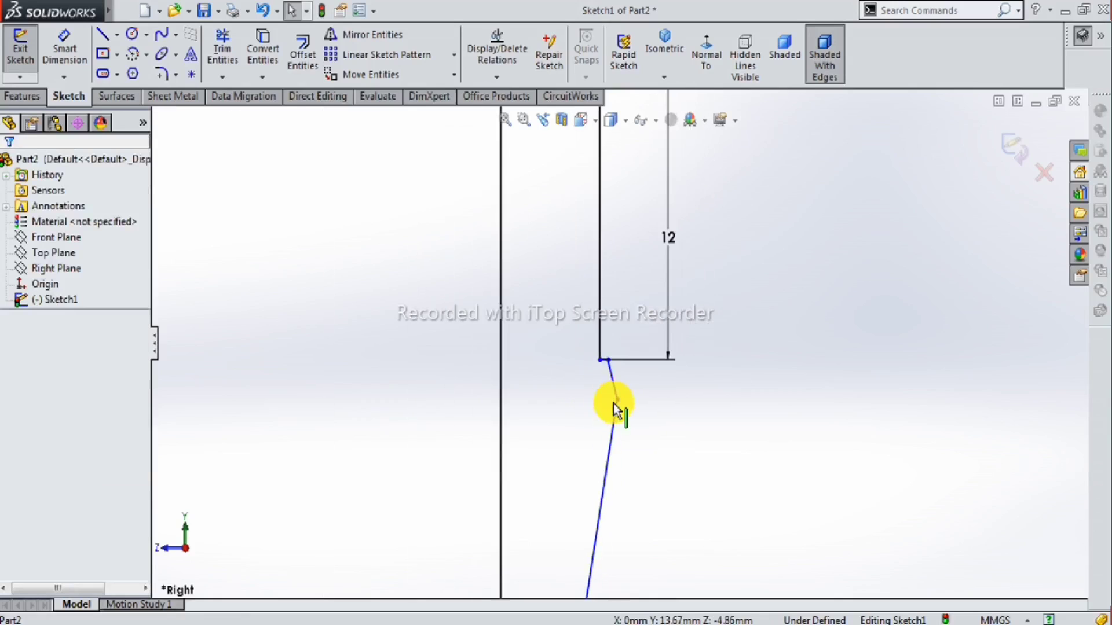
scroll(621, 365, down, 3)
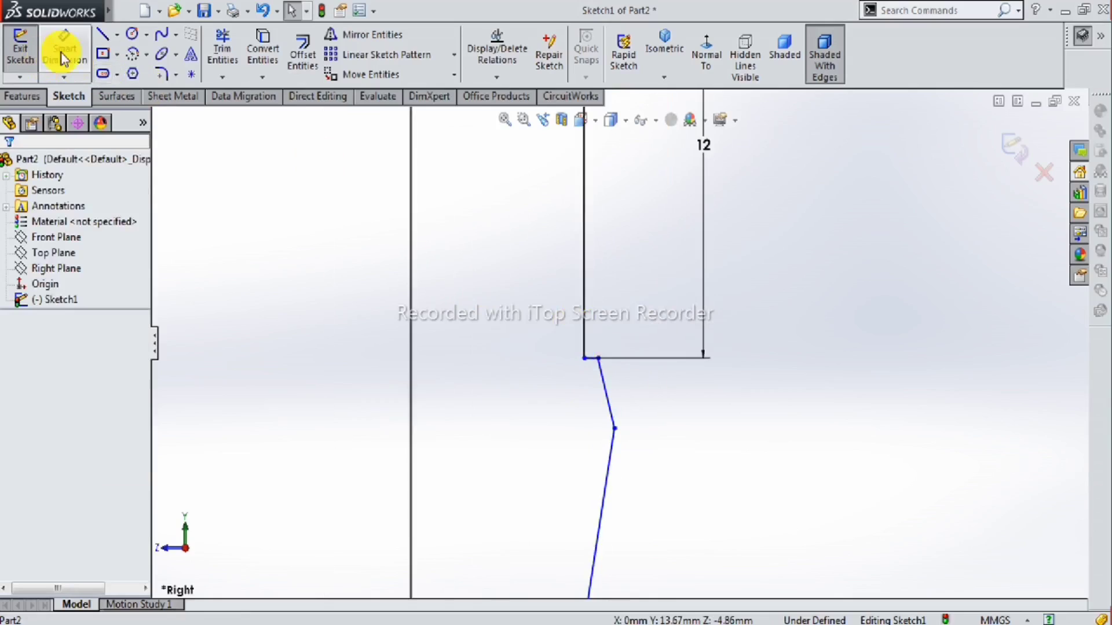
scroll(608, 354, down, 3)
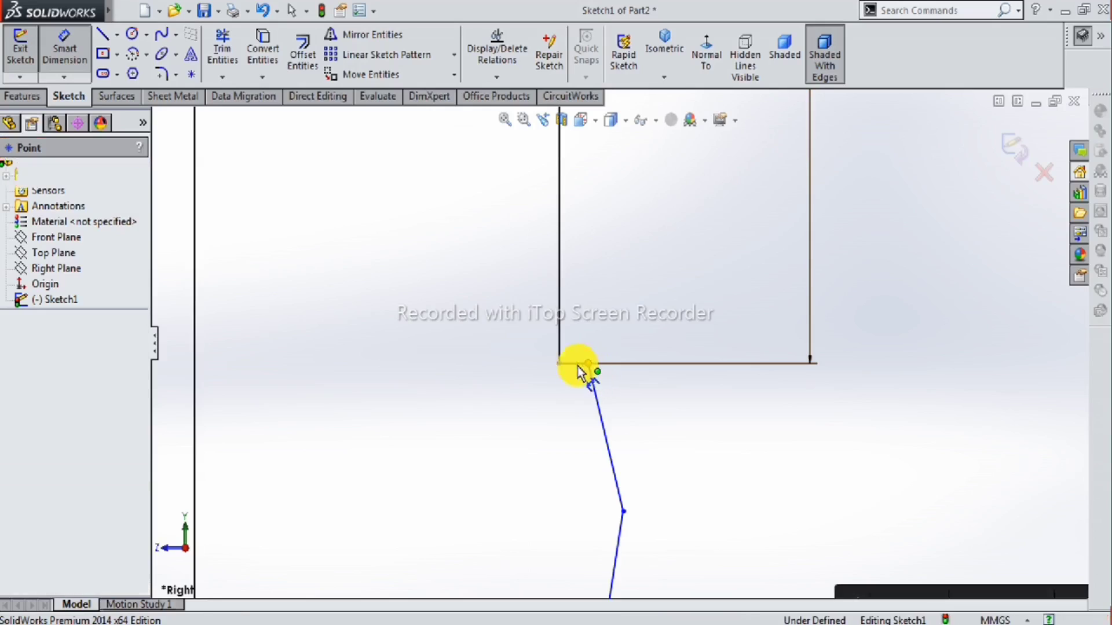
Dimension the shoulder point's offset to 1 mm and the slanted line's height to 1.20 mm.
click(581, 366)
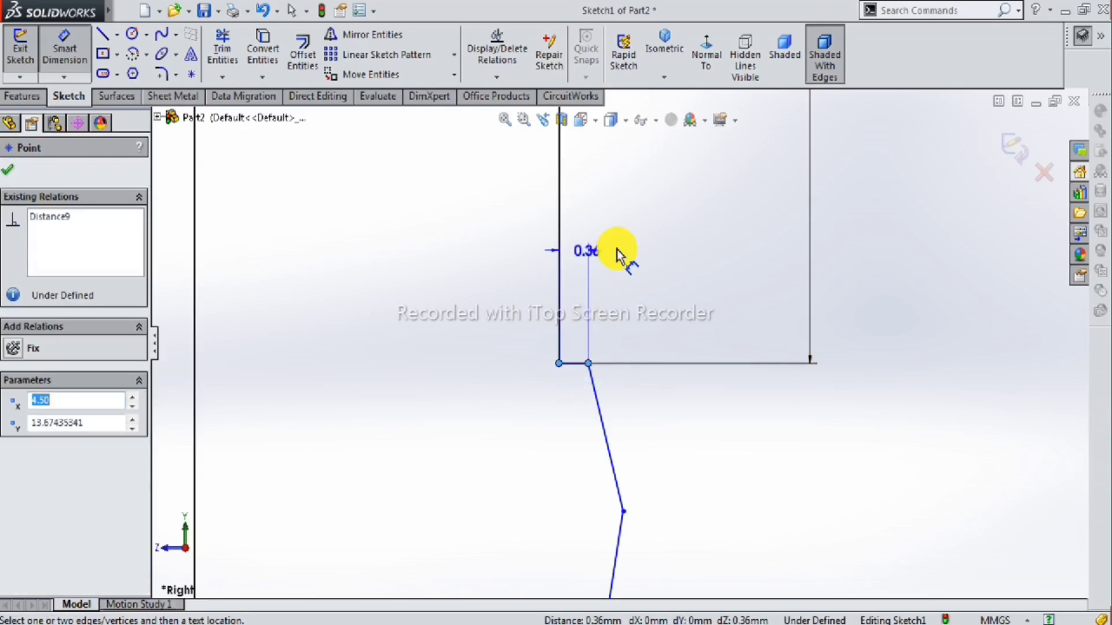
click(620, 250)
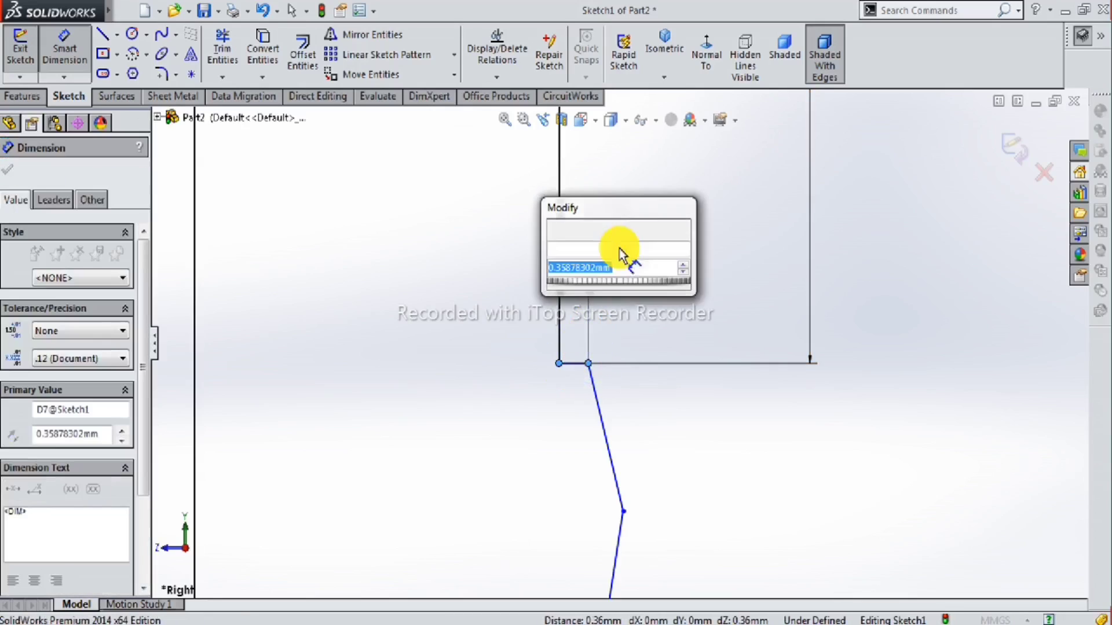
text(1)
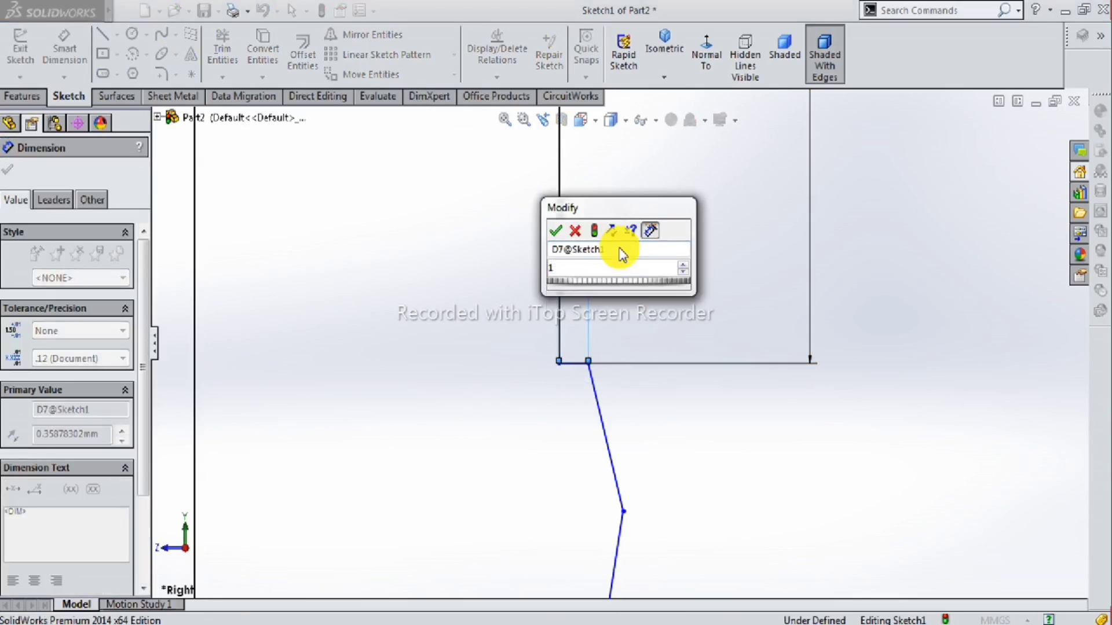
key(Return)
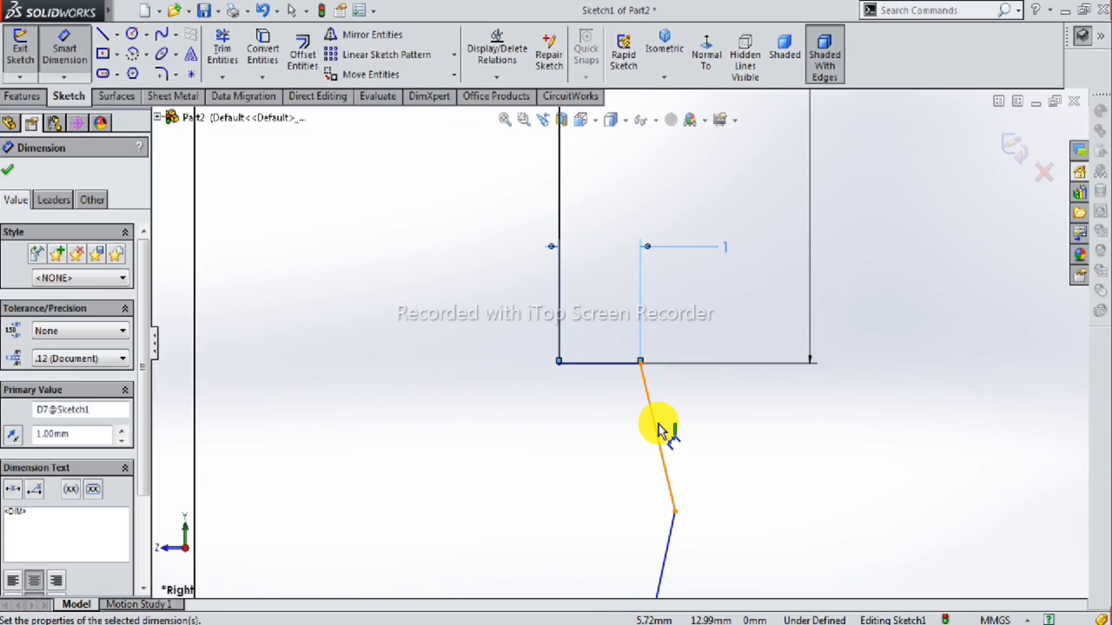
click(658, 431)
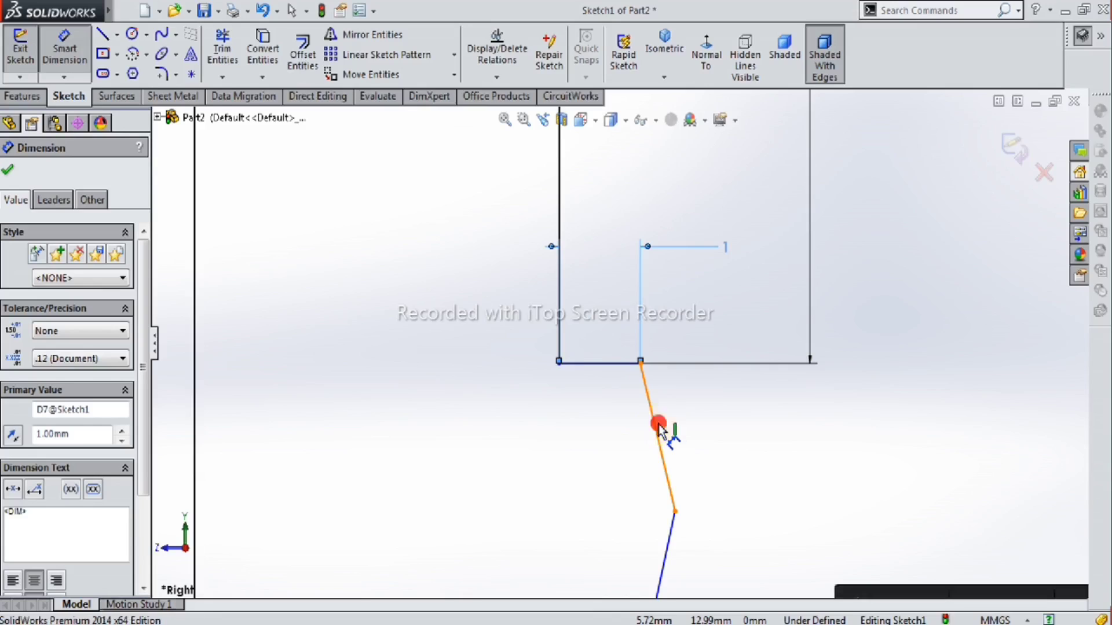
click(734, 438)
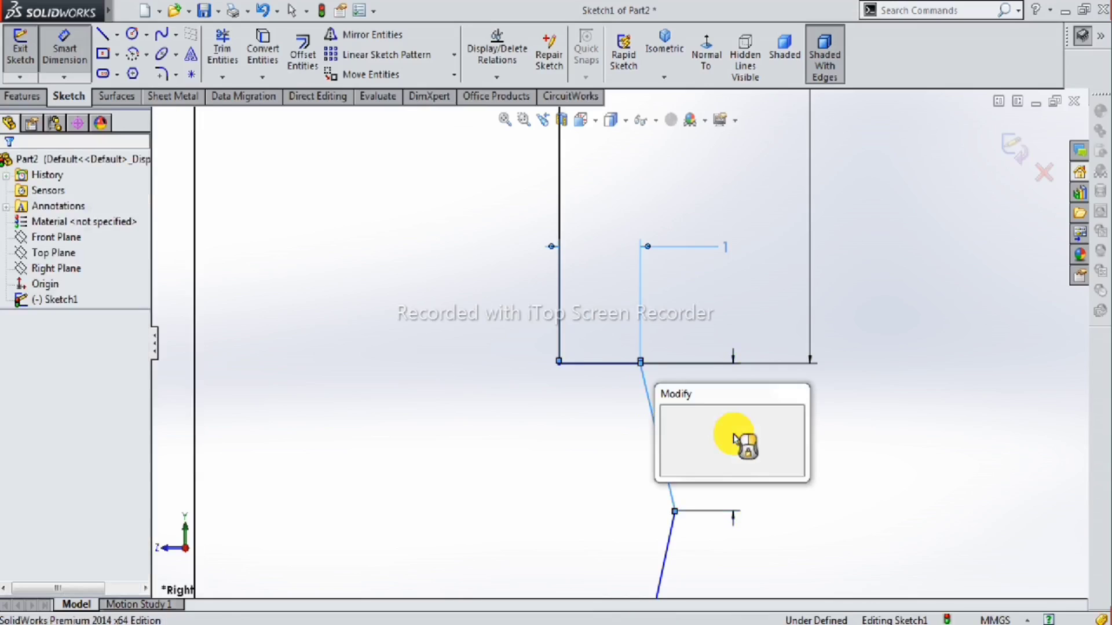
text(1.2)
key(Return)
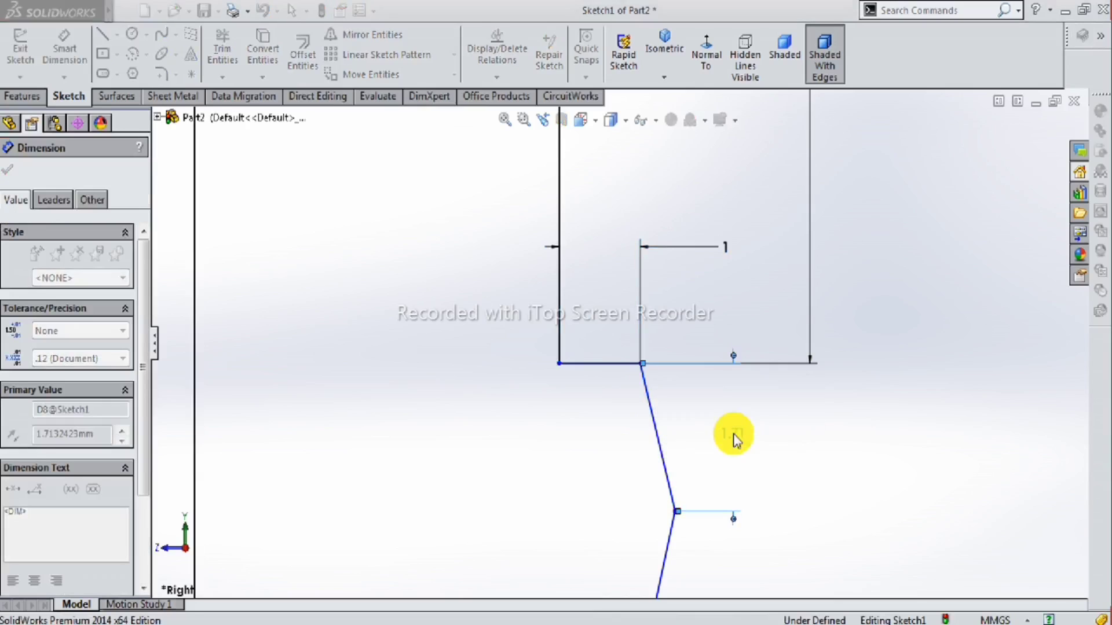
Dimension the long tapered line's vertical height to 36.50 mm.
scroll(712, 452, up, 2)
scroll(689, 454, up, 2)
scroll(655, 428, up, 2)
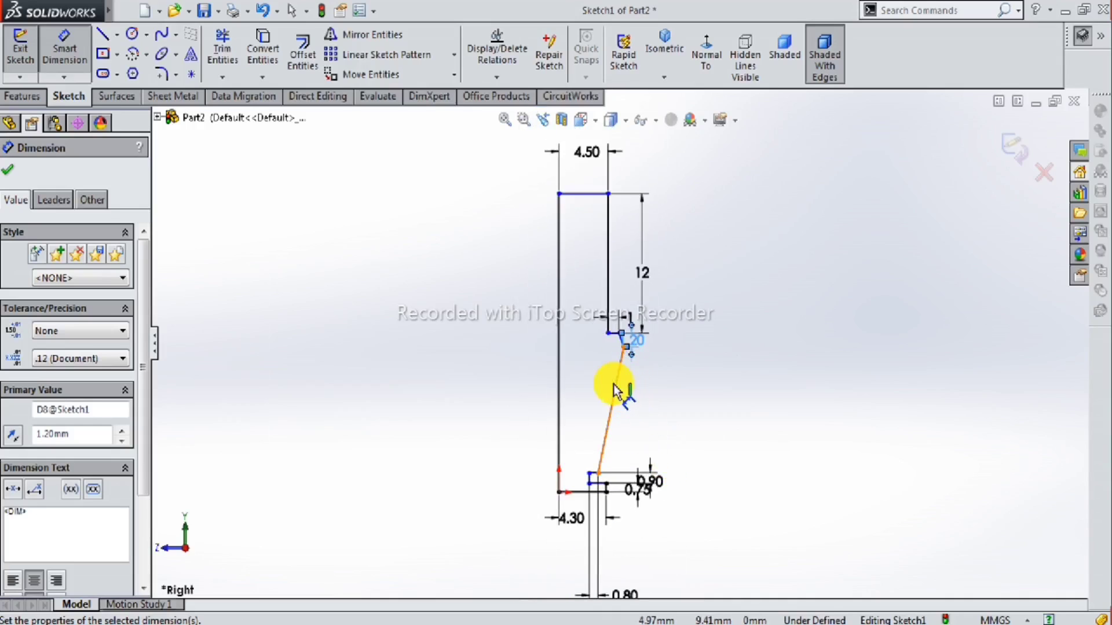
click(616, 390)
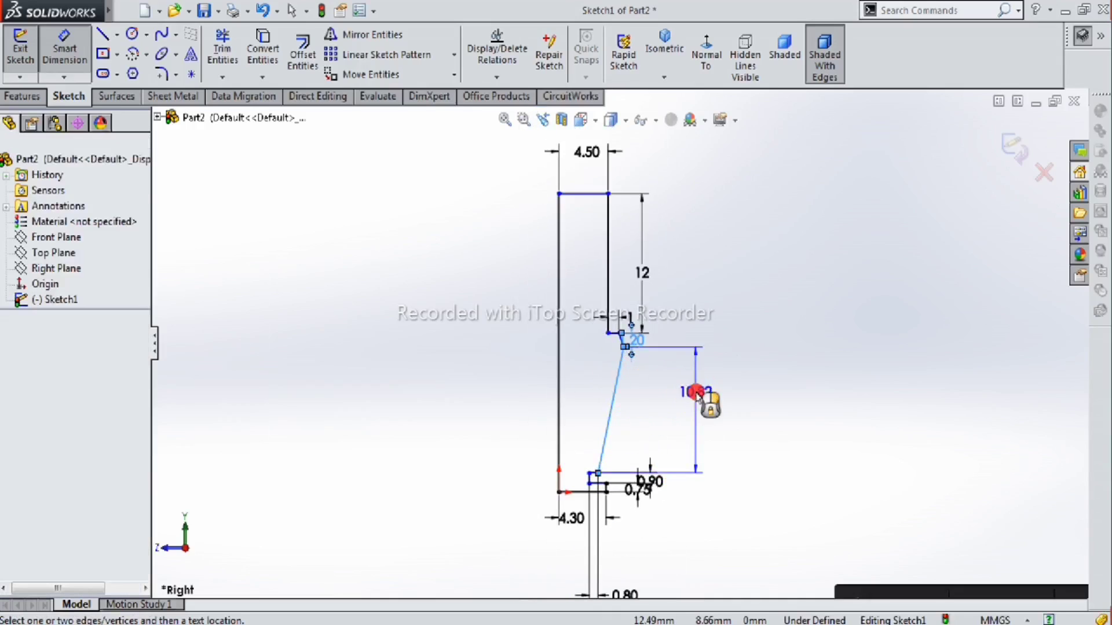
click(697, 392)
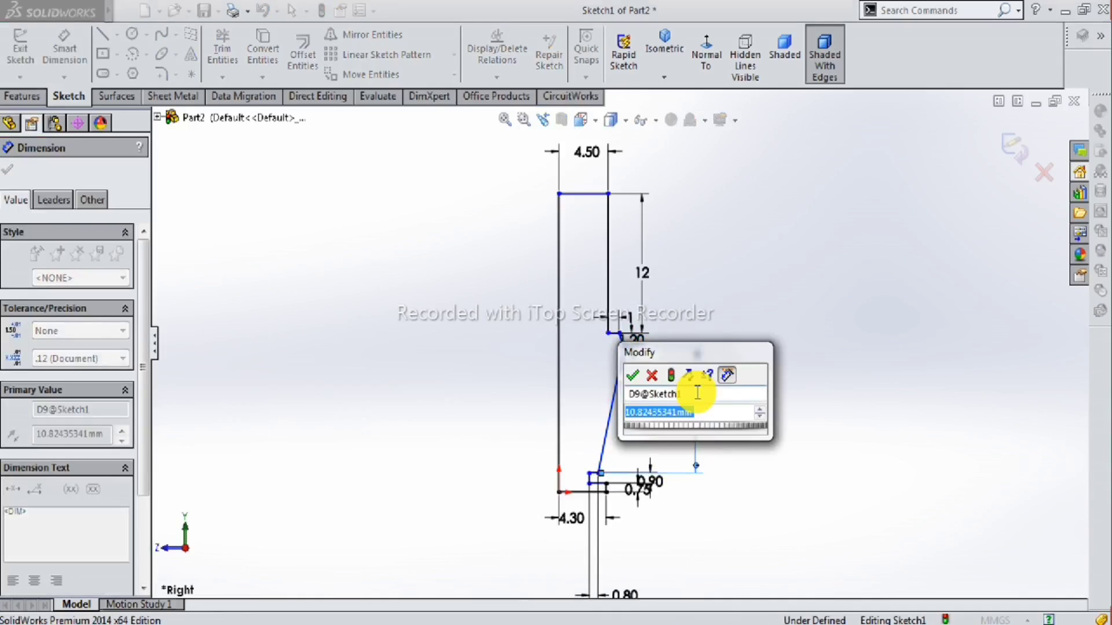
text(310.52)
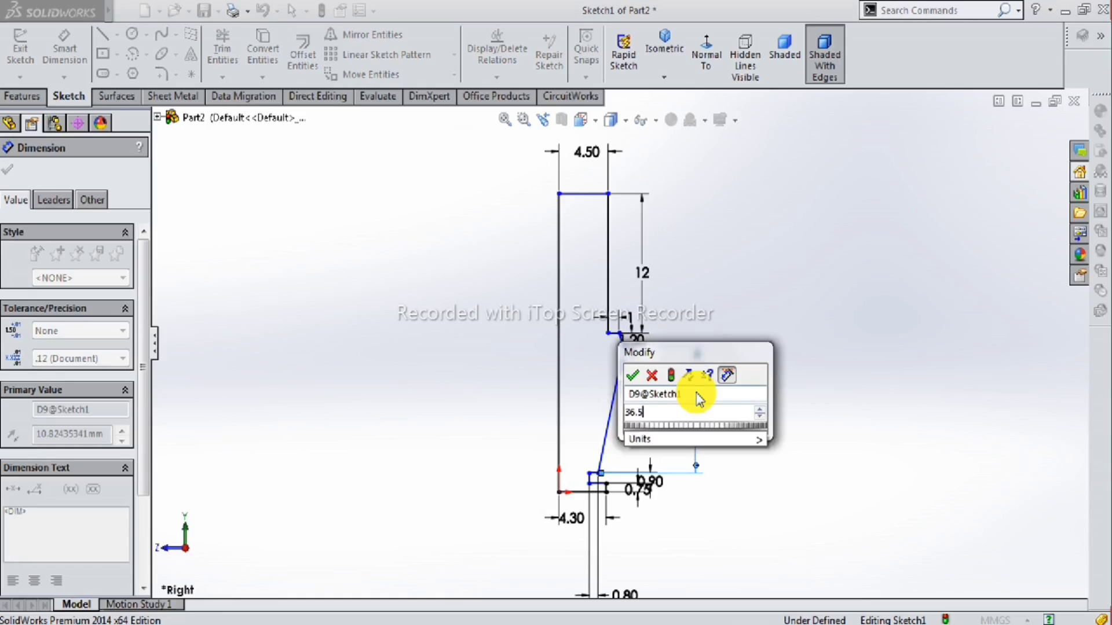
key(Return)
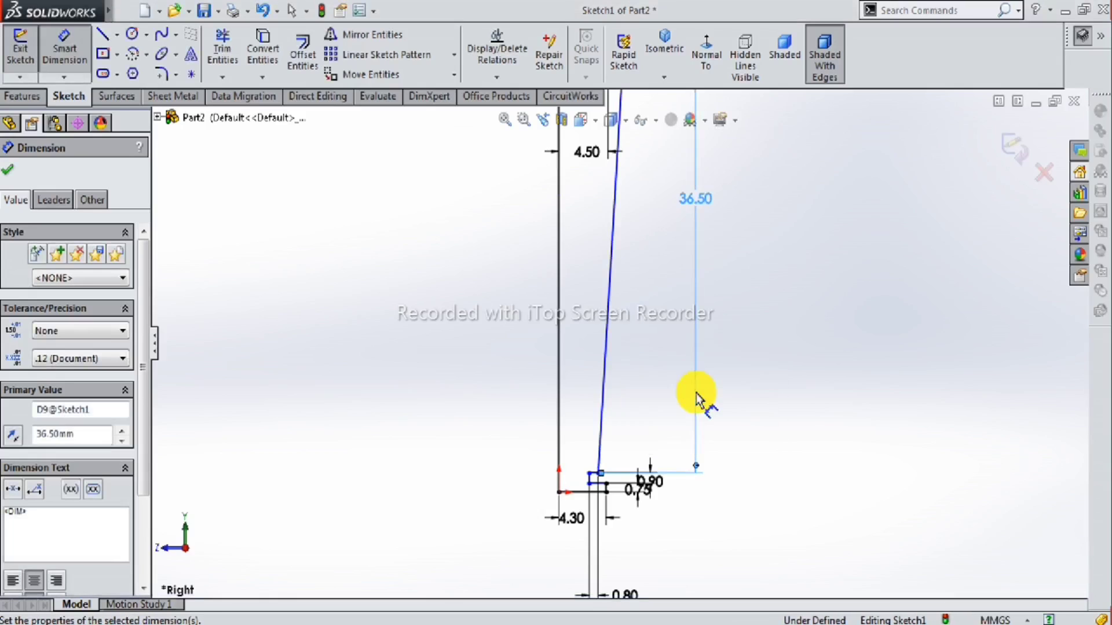
key(f)
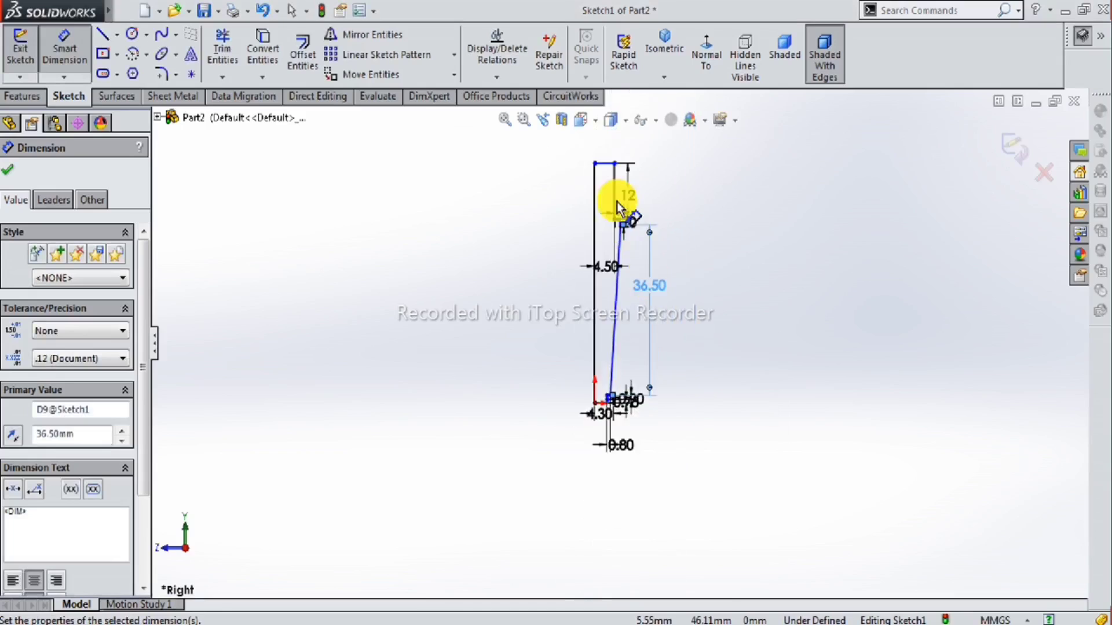
scroll(618, 209, down, 3)
scroll(637, 301, down, 2)
scroll(617, 394, down, 2)
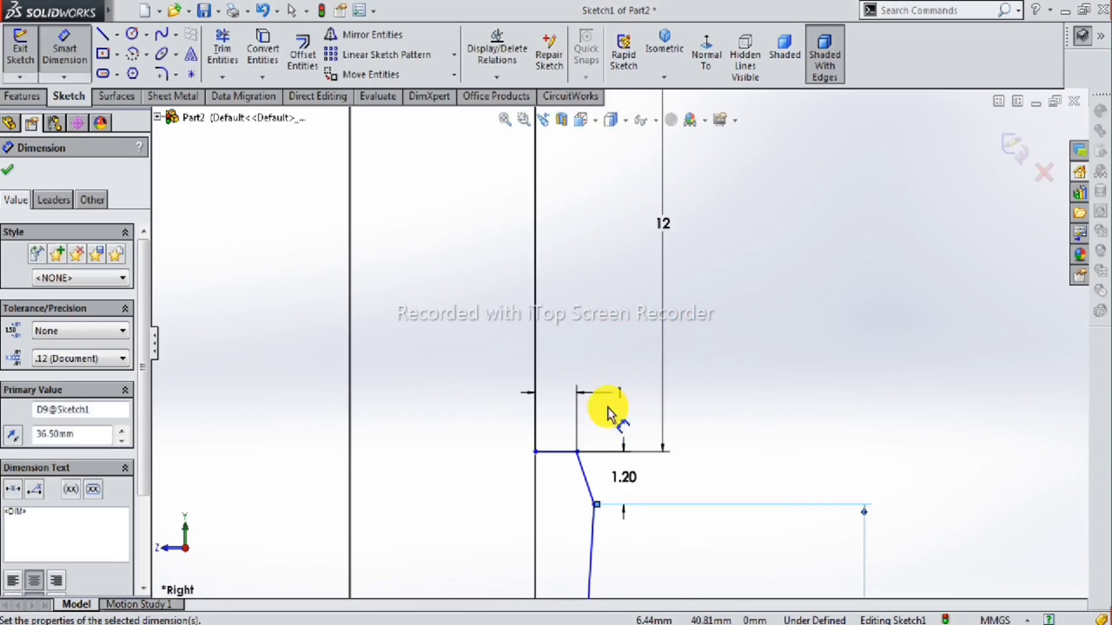
scroll(574, 435, down, 2)
scroll(573, 417, up, 2)
scroll(578, 434, up, 2)
scroll(591, 434, up, 2)
scroll(620, 446, up, 2)
scroll(620, 472, down, 1)
scroll(597, 477, down, 2)
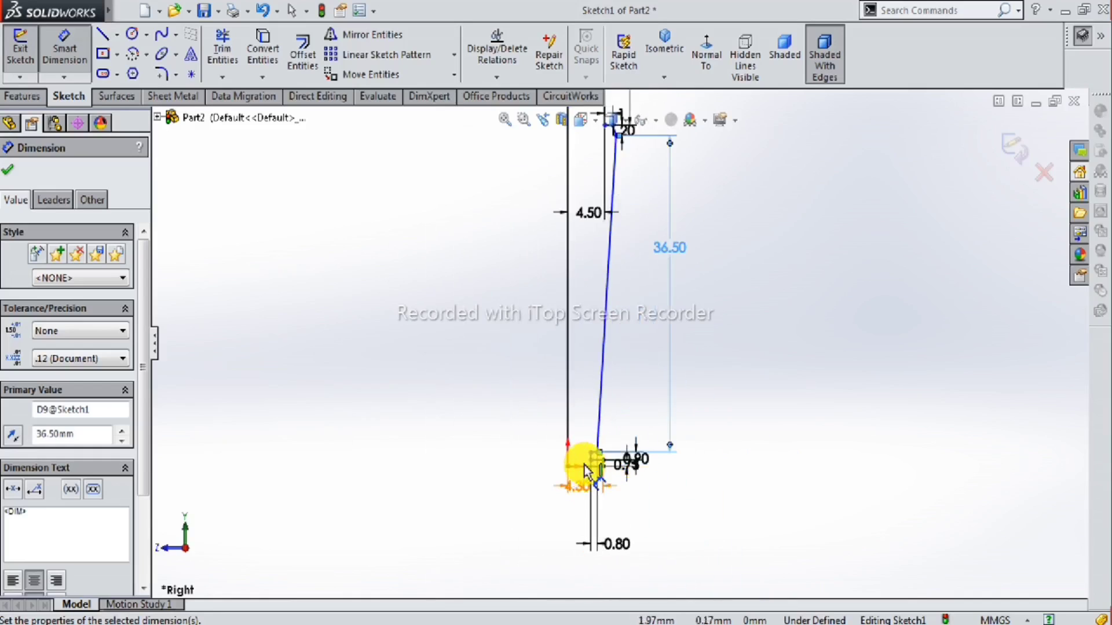
scroll(602, 460, down, 2)
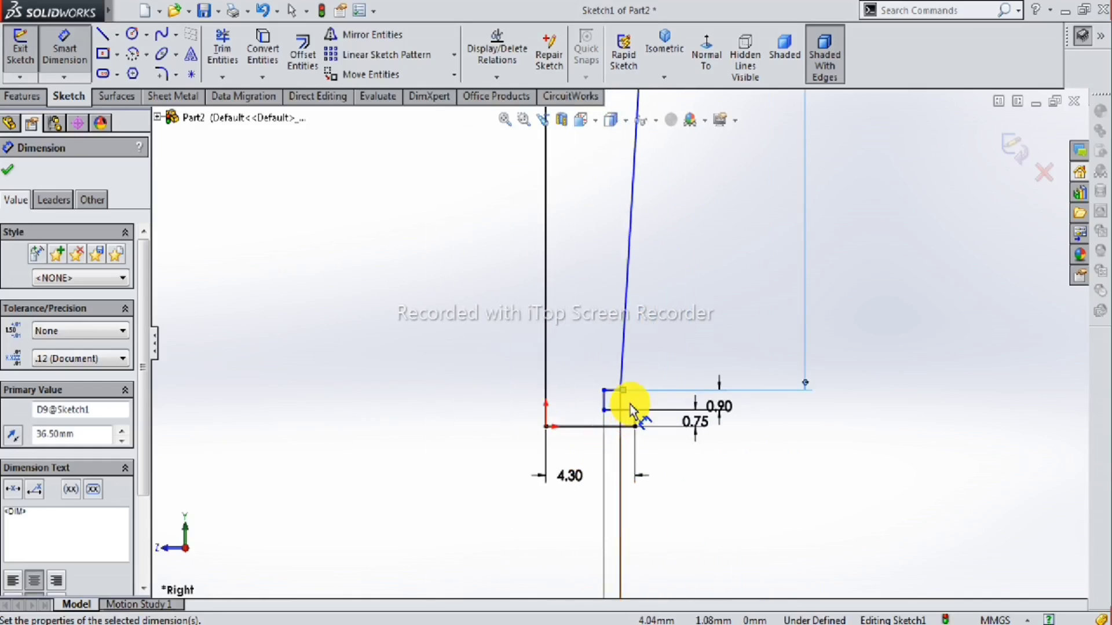
scroll(632, 408, up, 1)
scroll(634, 408, up, 1)
scroll(633, 376, up, 2)
scroll(631, 324, up, 2)
scroll(600, 406, down, 3)
scroll(591, 442, down, 2)
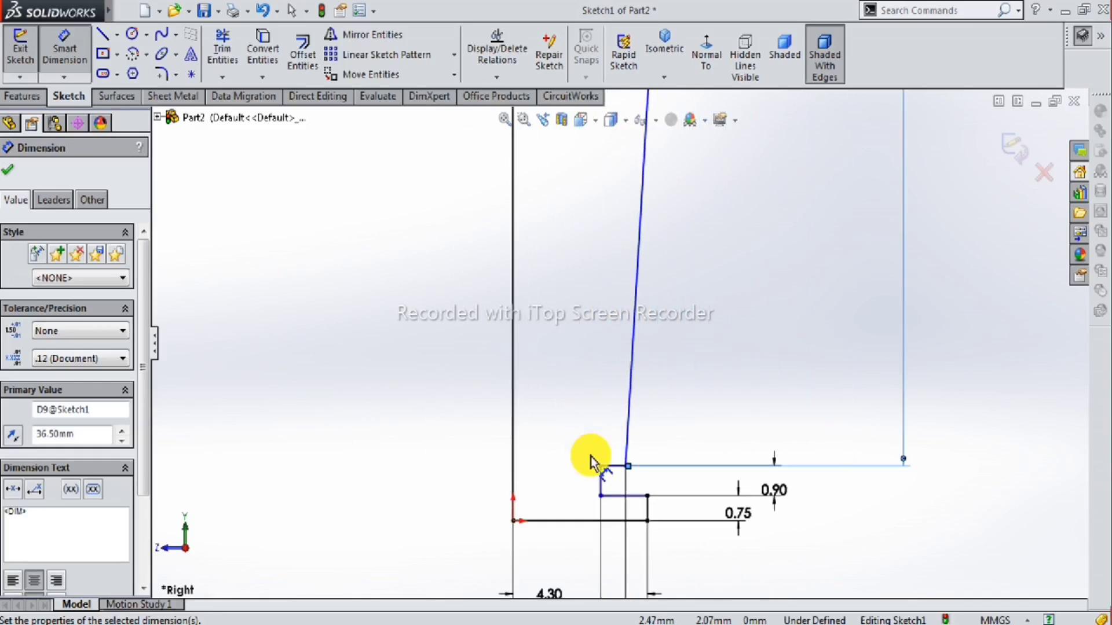
scroll(597, 460, down, 2)
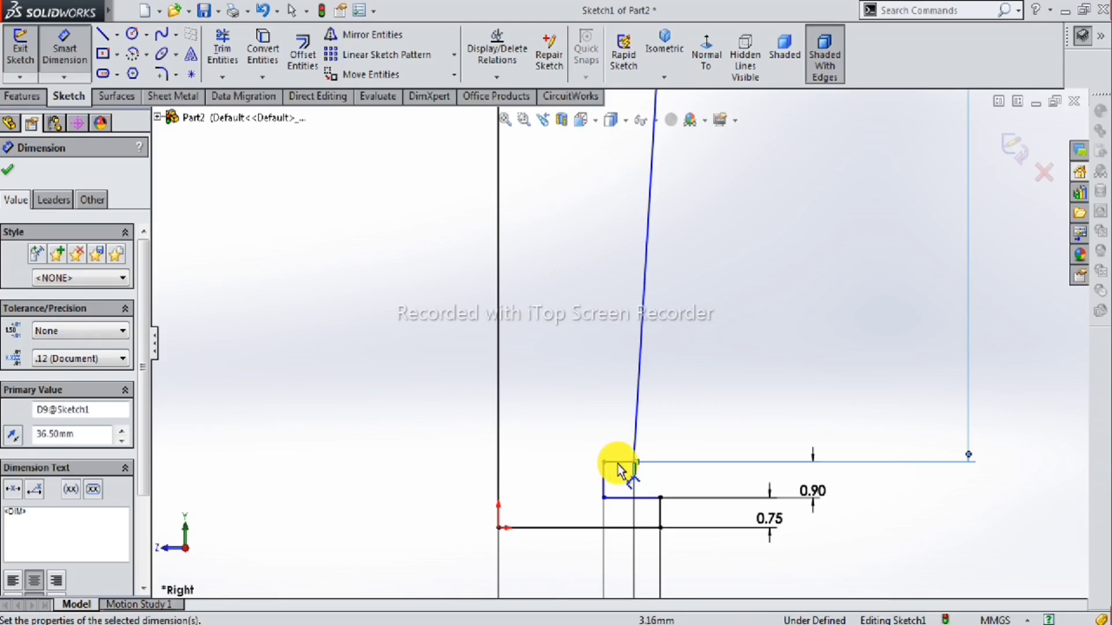
key(Escape)
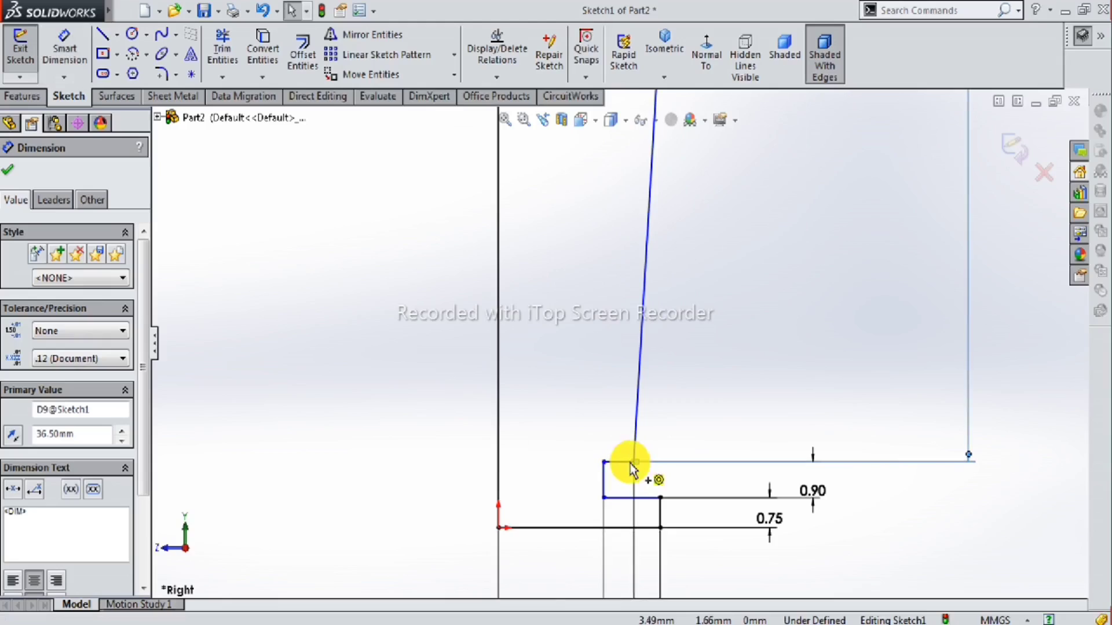
Dimension the small step's corner 4.50 mm from the long vertical line.
click(633, 464)
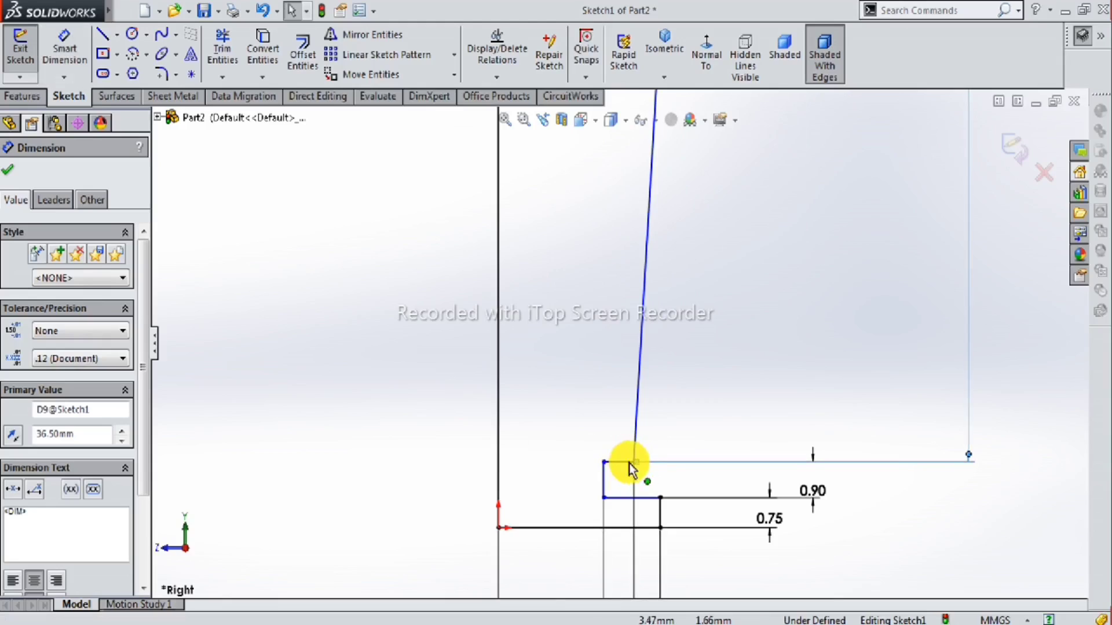
click(76, 69)
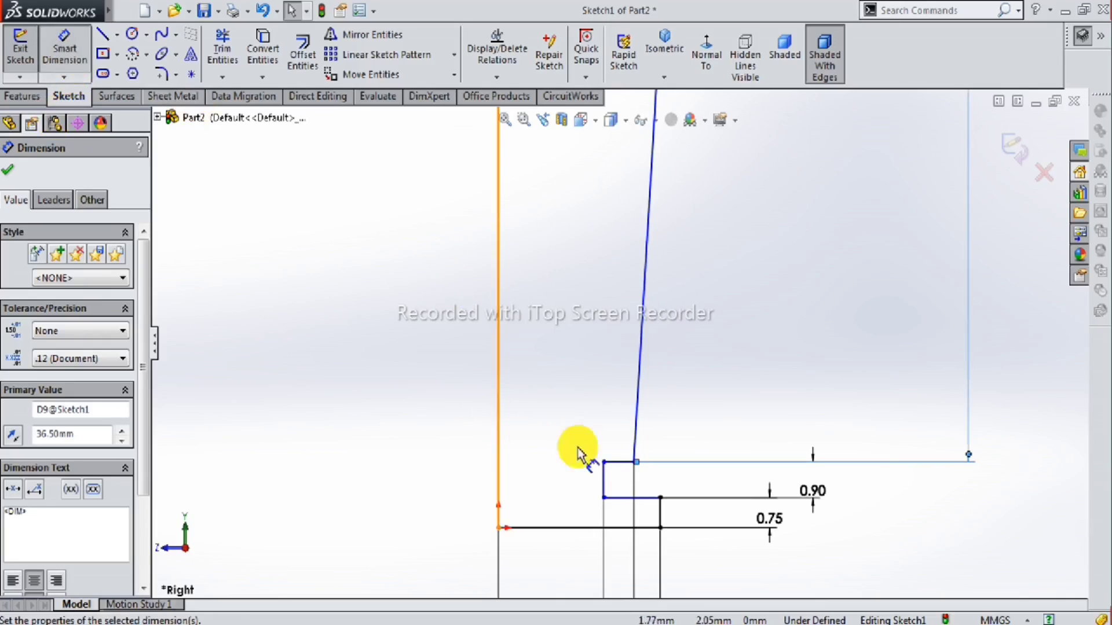
click(633, 464)
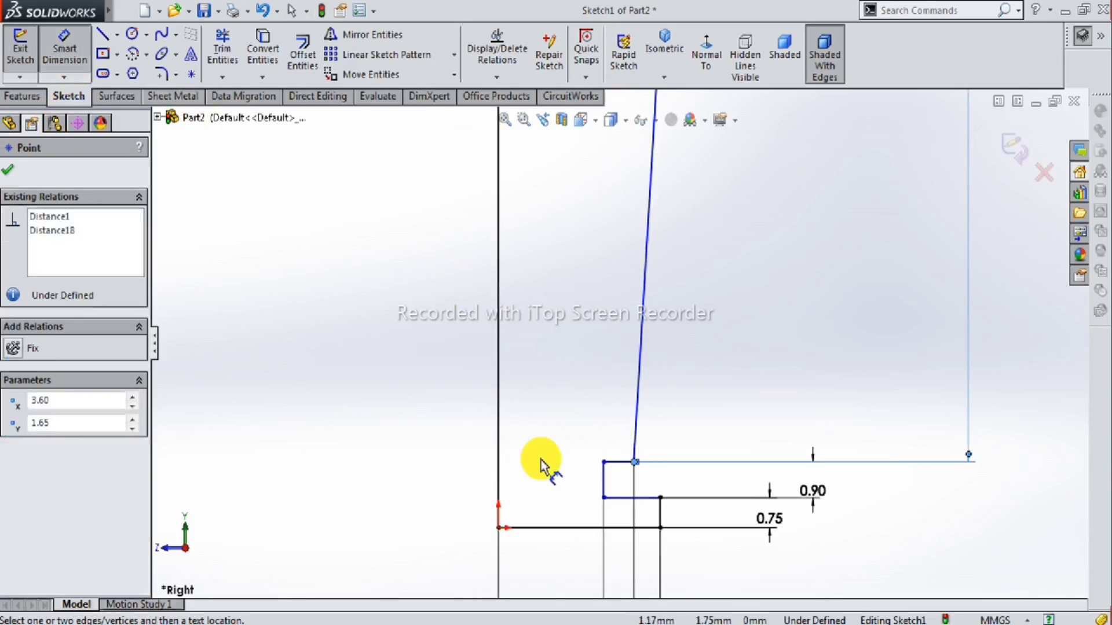
click(499, 466)
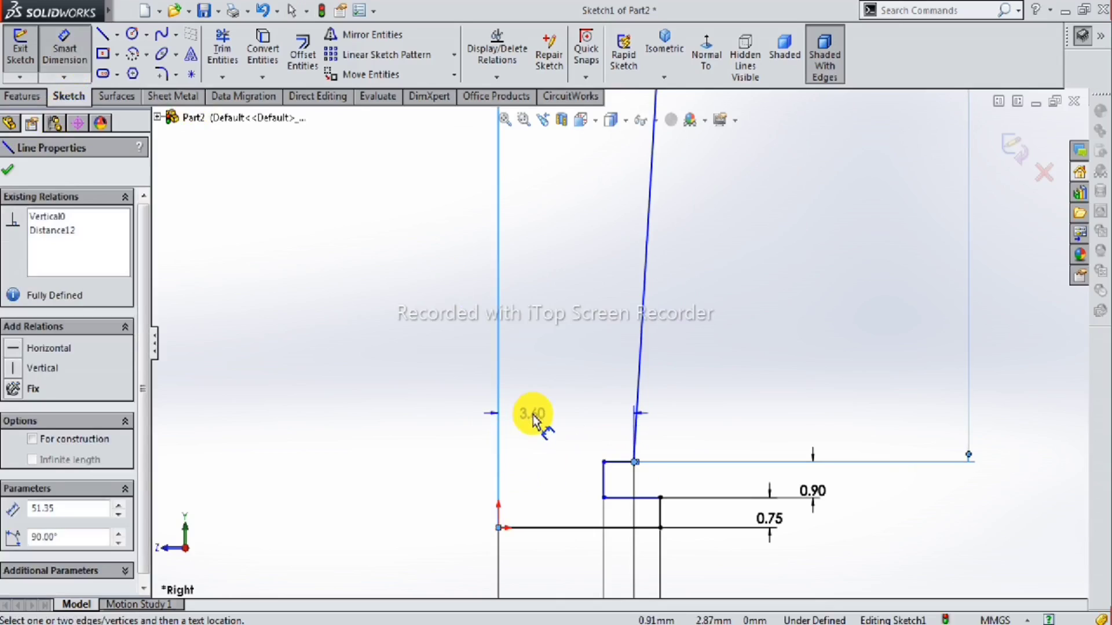
click(533, 418)
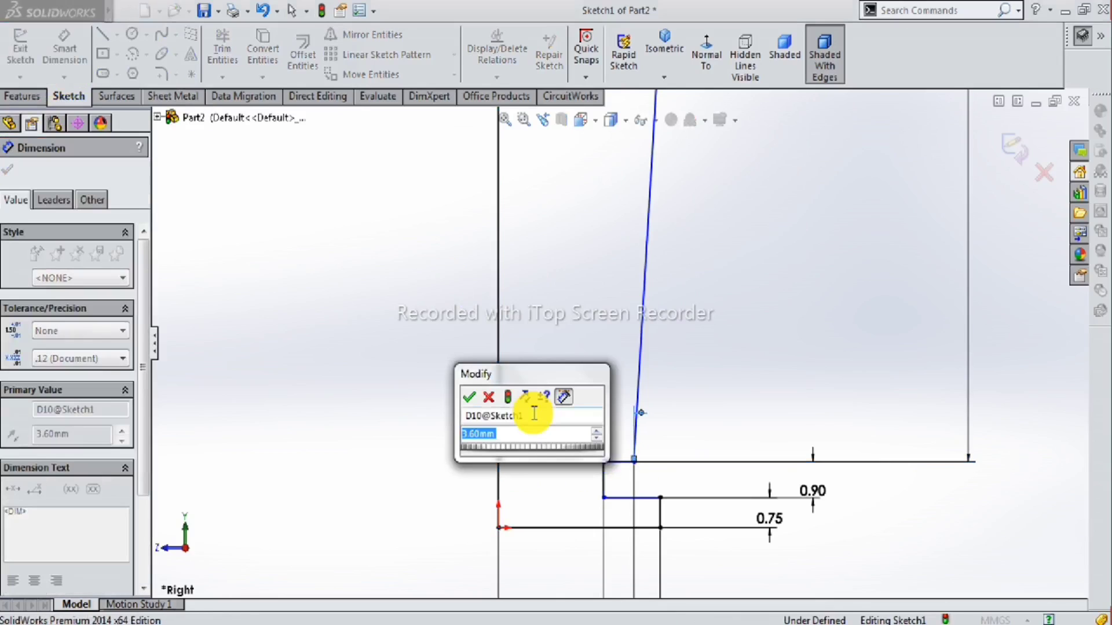
text(4.5)
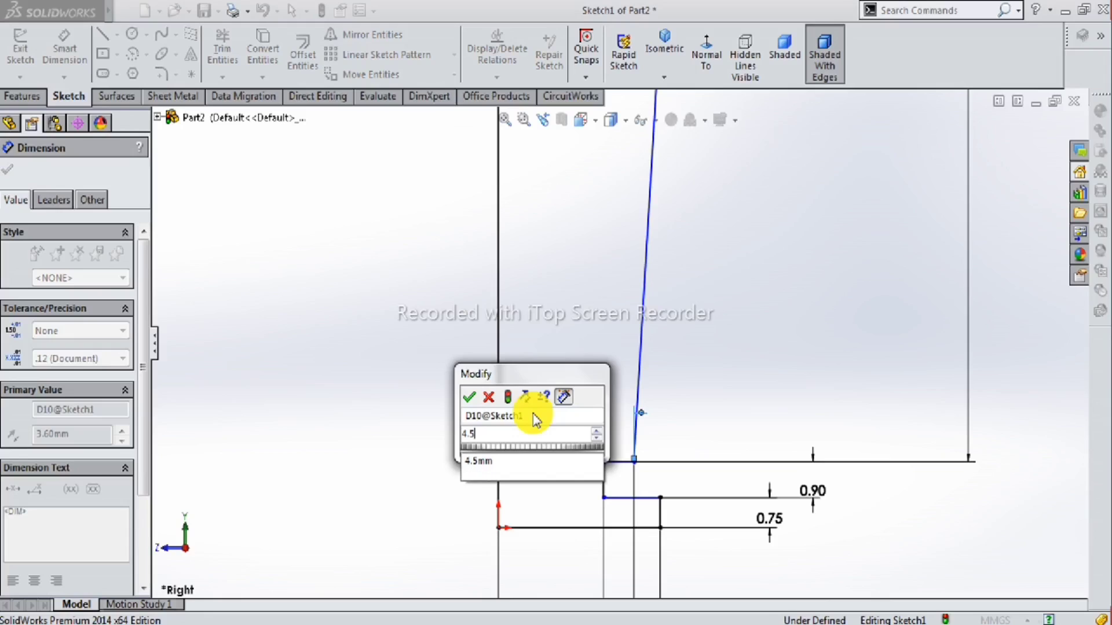
key(Return)
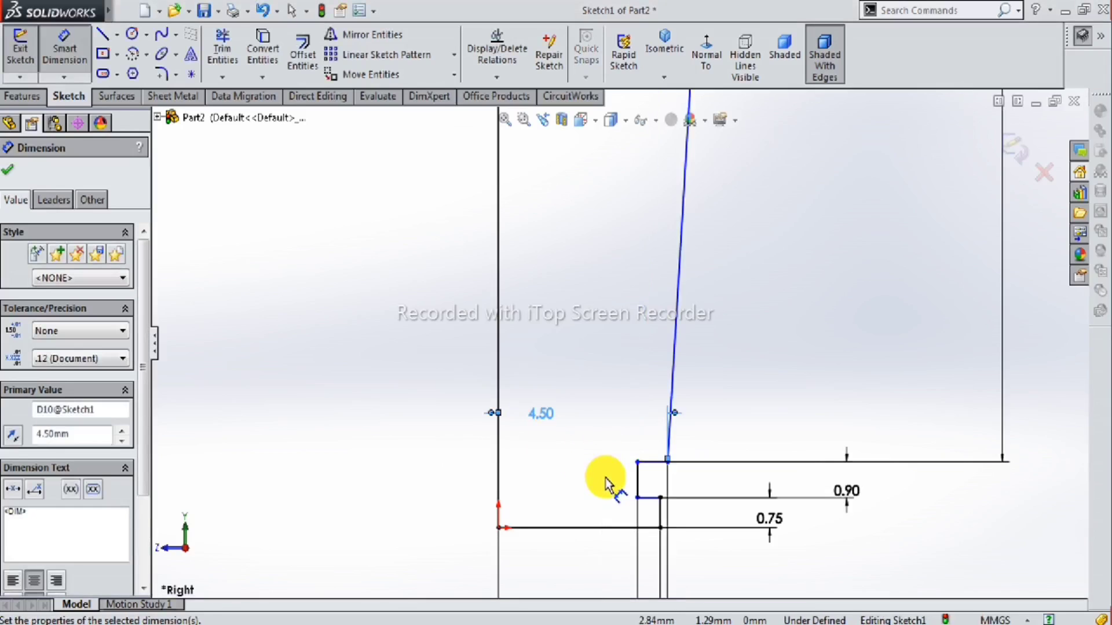
scroll(605, 464, up, 1)
scroll(607, 405, up, 1)
scroll(609, 319, up, 2)
scroll(603, 243, up, 2)
scroll(599, 185, up, 1)
scroll(617, 164, down, 1)
scroll(634, 174, down, 2)
scroll(695, 191, down, 2)
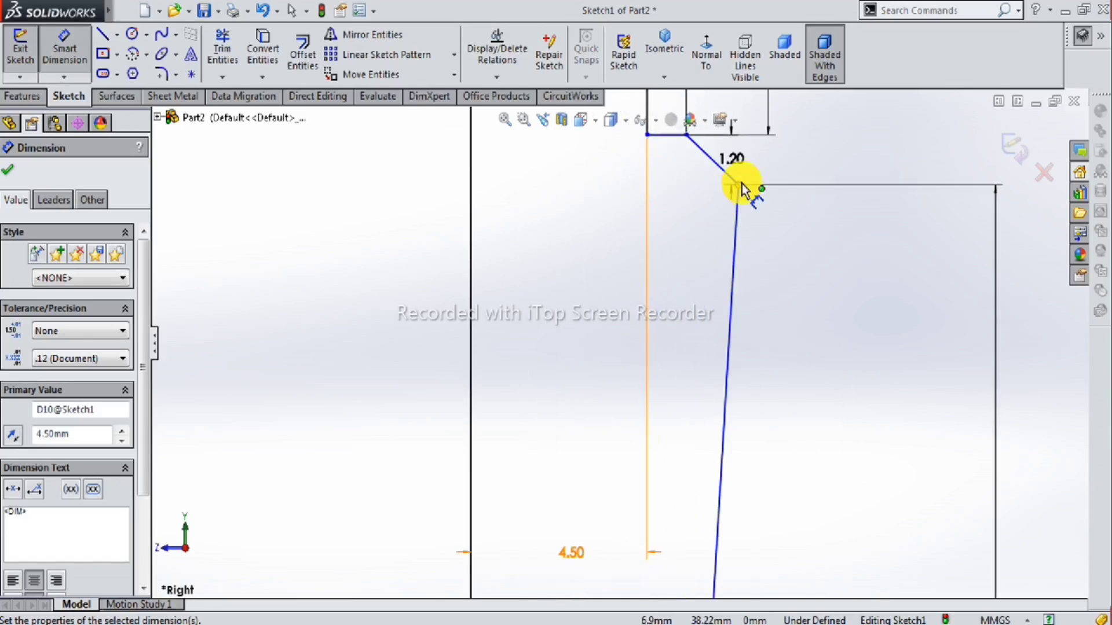
Set the taper's top vertex 6 mm from the long vertical line.
click(739, 186)
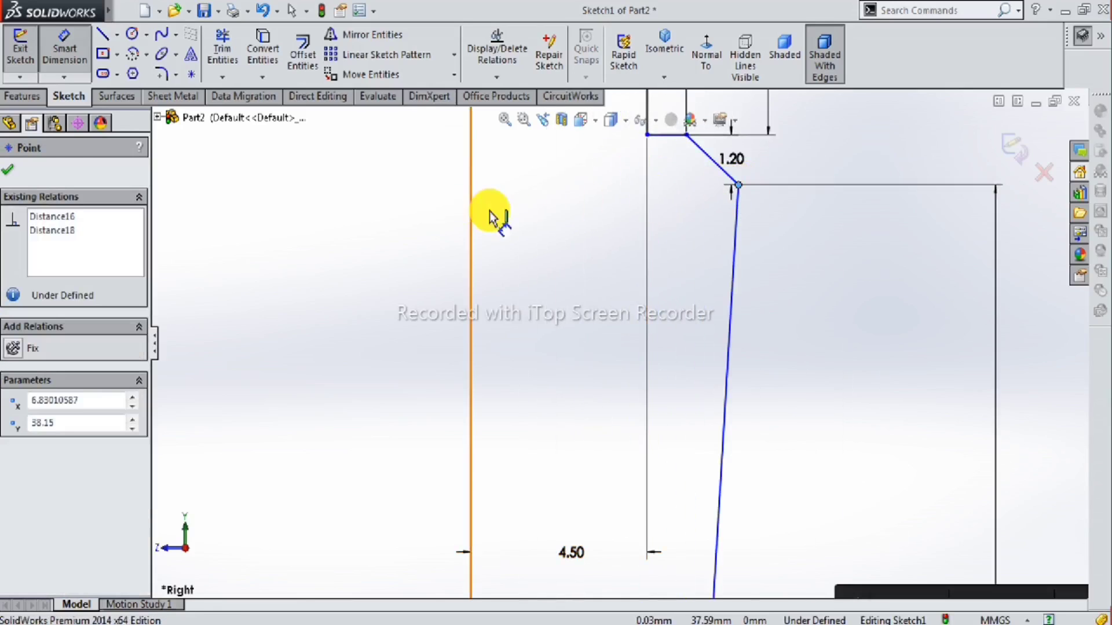
click(472, 216)
click(569, 242)
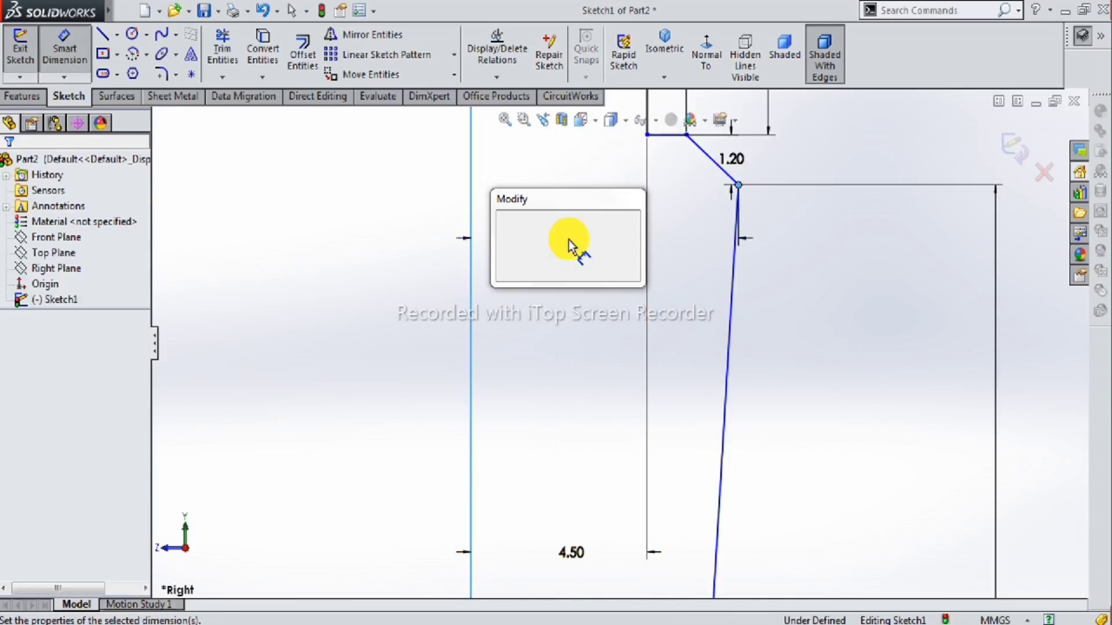
text(6)
key(Return)
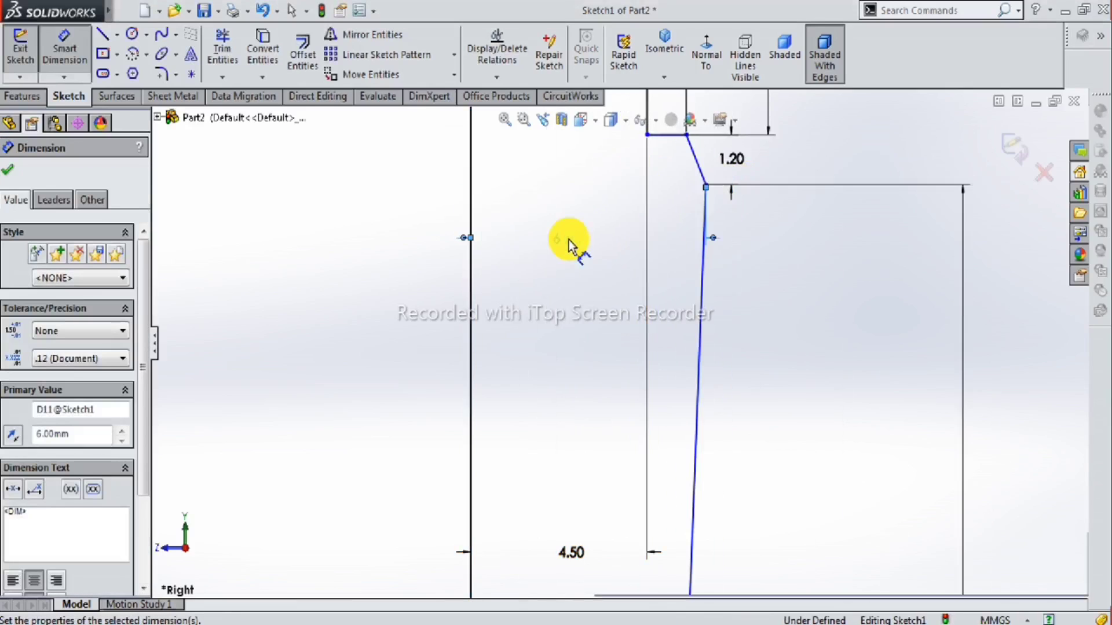
scroll(599, 241, up, 3)
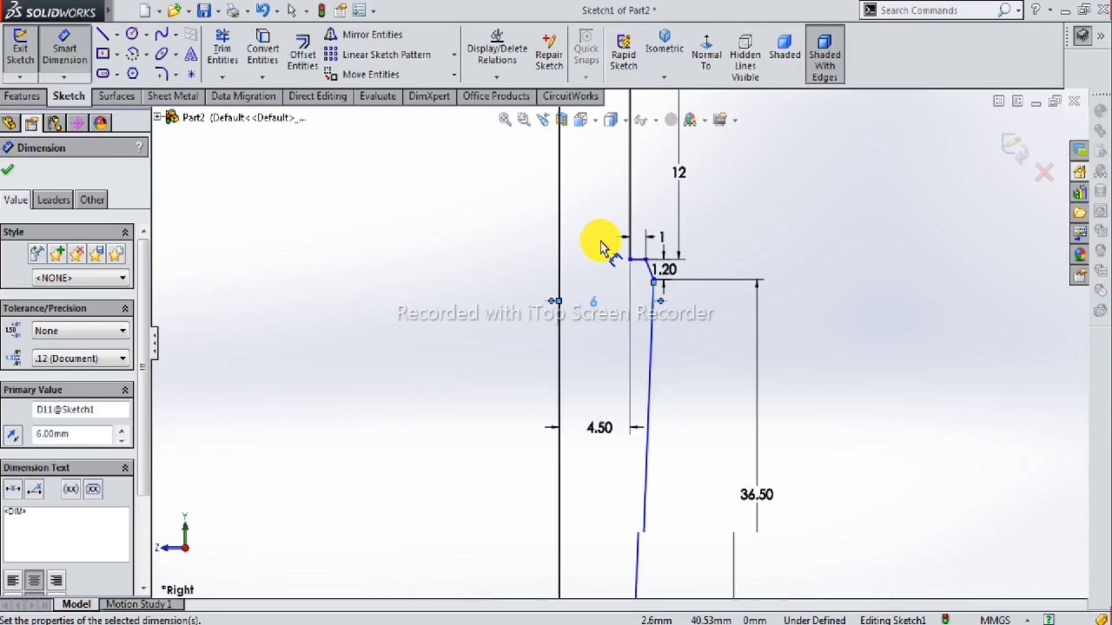
scroll(599, 242, up, 3)
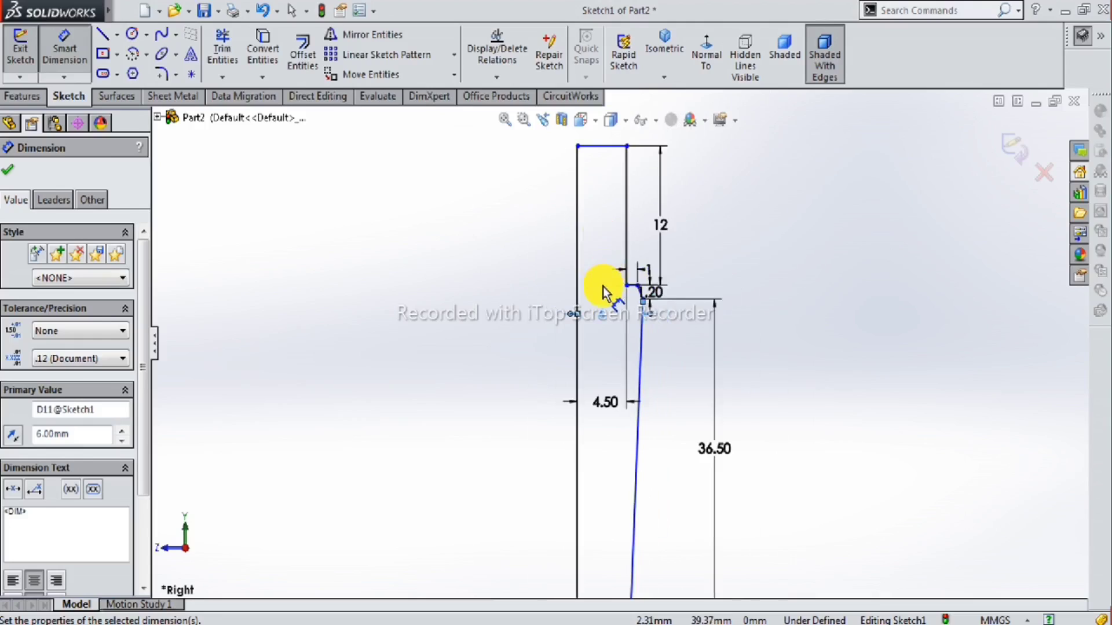
scroll(604, 284, up, 3)
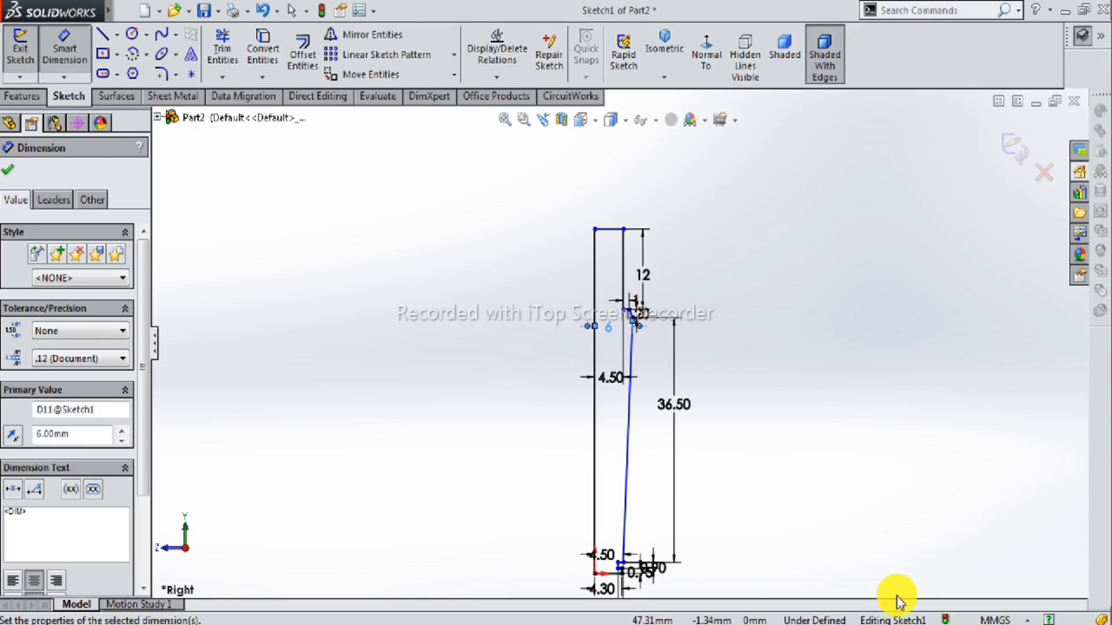
scroll(898, 596, down, 1)
scroll(662, 389, down, 2)
scroll(662, 389, up, 2)
scroll(636, 367, up, 1)
scroll(613, 352, up, 1)
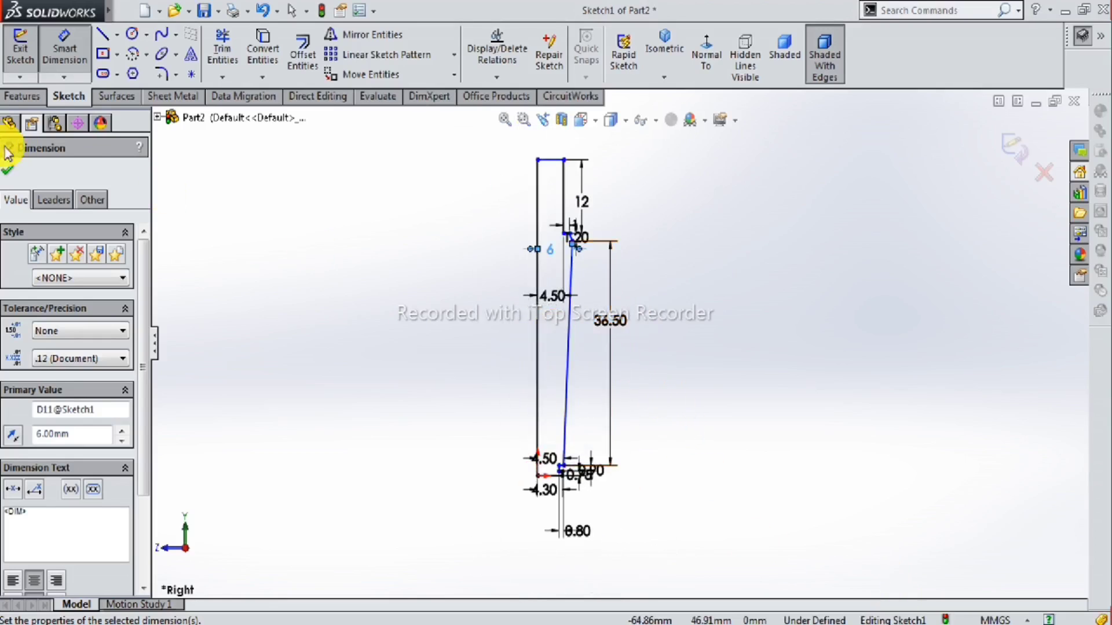
Revolve Sketch1 360° about the vertical Line1 into the solid Revolve1 barrel.
click(10, 172)
click(24, 98)
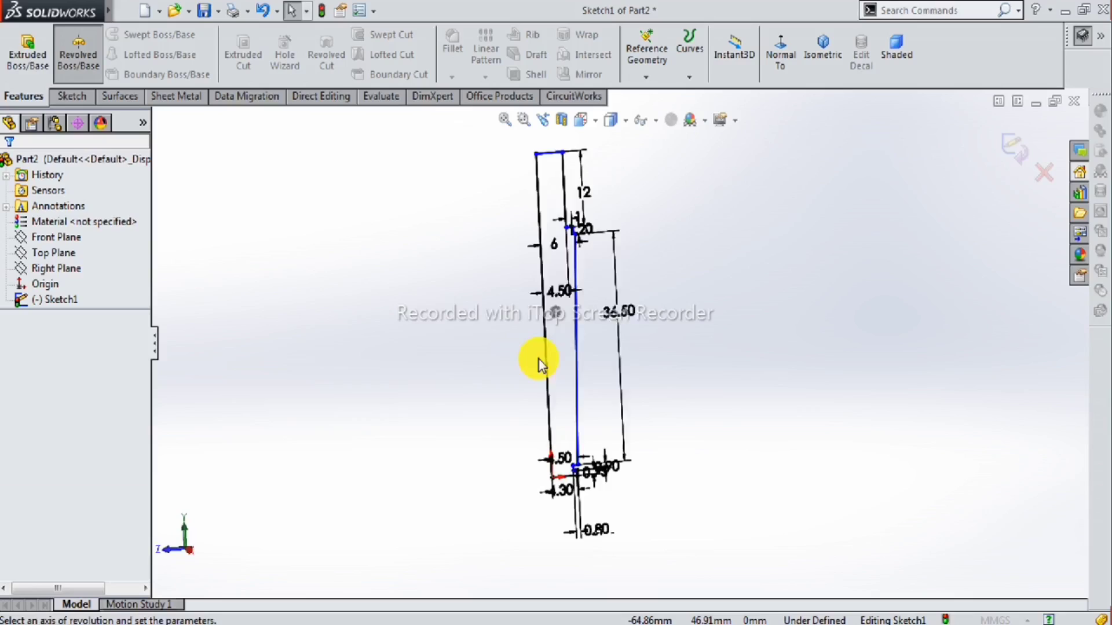
click(602, 364)
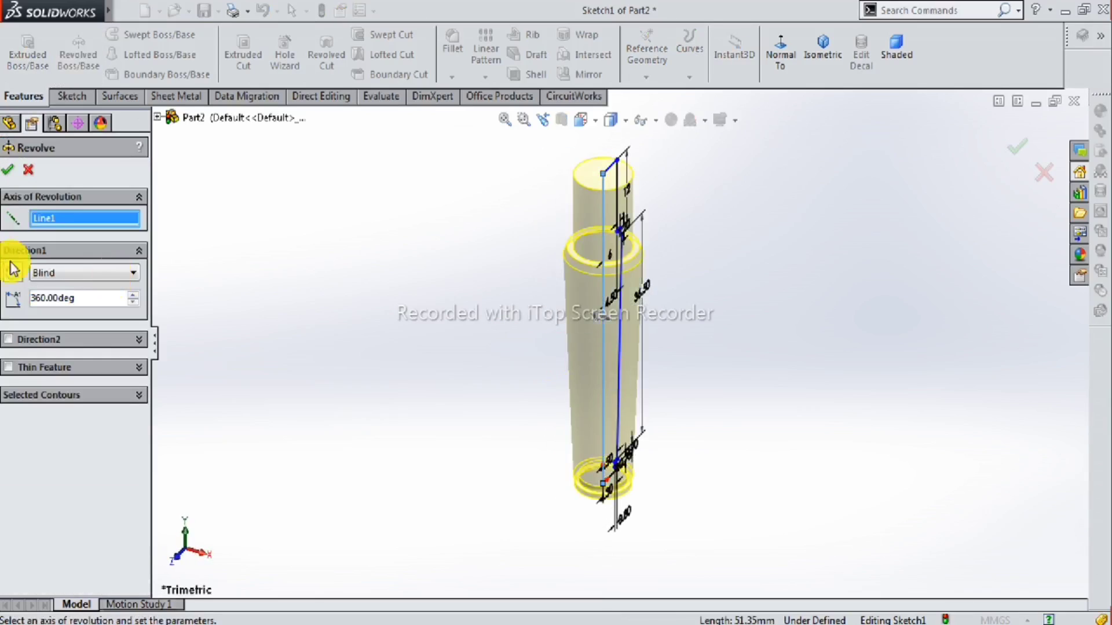
click(11, 174)
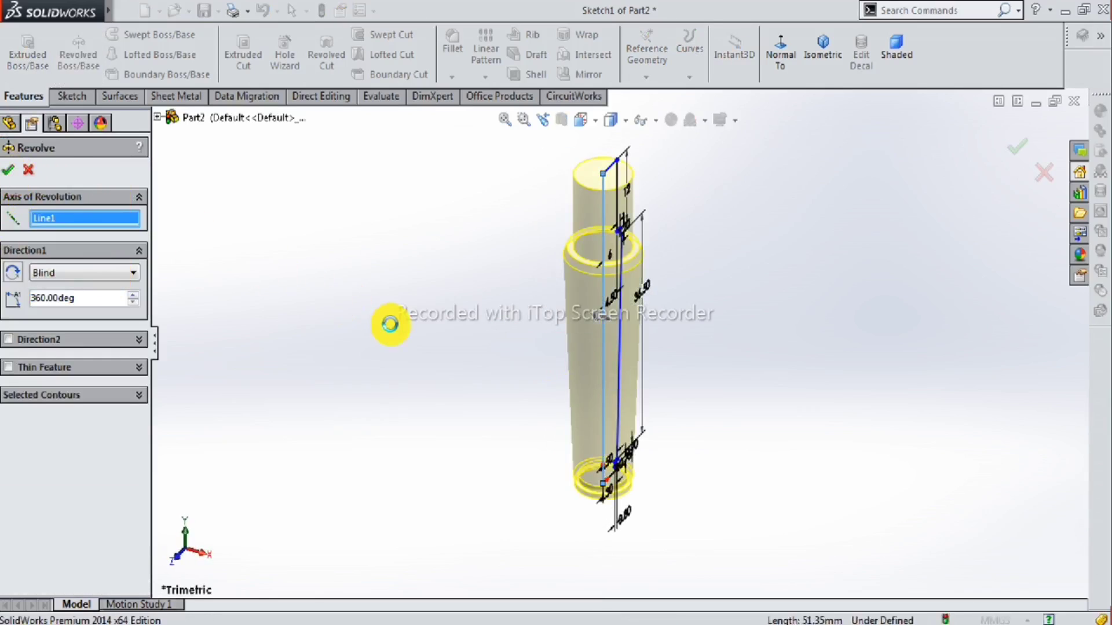
mouse_move(618, 362)
middle_down()
mouse_move(589, 401)
mouse_move(677, 435)
mouse_move(725, 363)
mouse_move(685, 273)
mouse_move(683, 315)
mouse_move(774, 298)
mouse_move(789, 353)
mouse_move(707, 342)
mouse_move(621, 281)
mouse_move(665, 355)
mouse_move(712, 300)
mouse_move(762, 272)
mouse_move(791, 339)
mouse_move(662, 335)
mouse_move(677, 377)
mouse_move(700, 368)
mouse_move(642, 305)
mouse_move(593, 420)
mouse_move(697, 382)
mouse_move(725, 444)
mouse_move(660, 374)
mouse_move(679, 330)
mouse_move(727, 335)
mouse_move(653, 429)
mouse_move(683, 432)
mouse_move(675, 424)
mouse_move(667, 461)
mouse_move(637, 479)
mouse_move(623, 513)
mouse_move(588, 523)
mouse_move(679, 500)
mouse_move(717, 415)
mouse_move(747, 397)
mouse_move(674, 465)
mouse_move(707, 467)
mouse_move(645, 501)
middle_up()
Start a new sketch on the barrel's small end face and view it head-on.
scroll(727, 313, down, 3)
scroll(728, 298, down, 2)
click(724, 288)
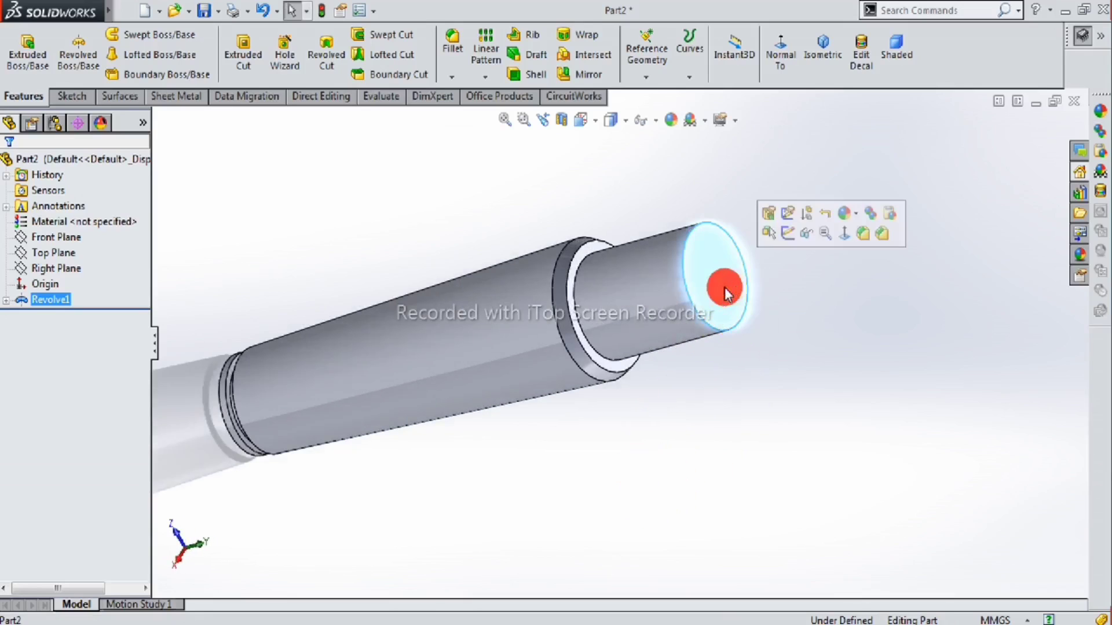
click(788, 233)
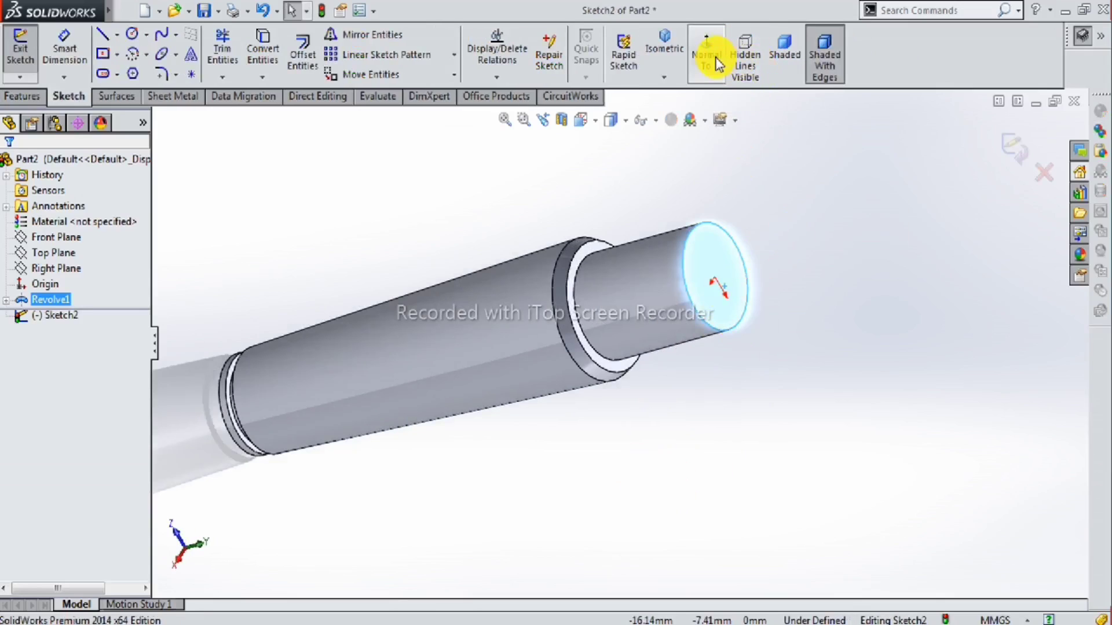
click(718, 64)
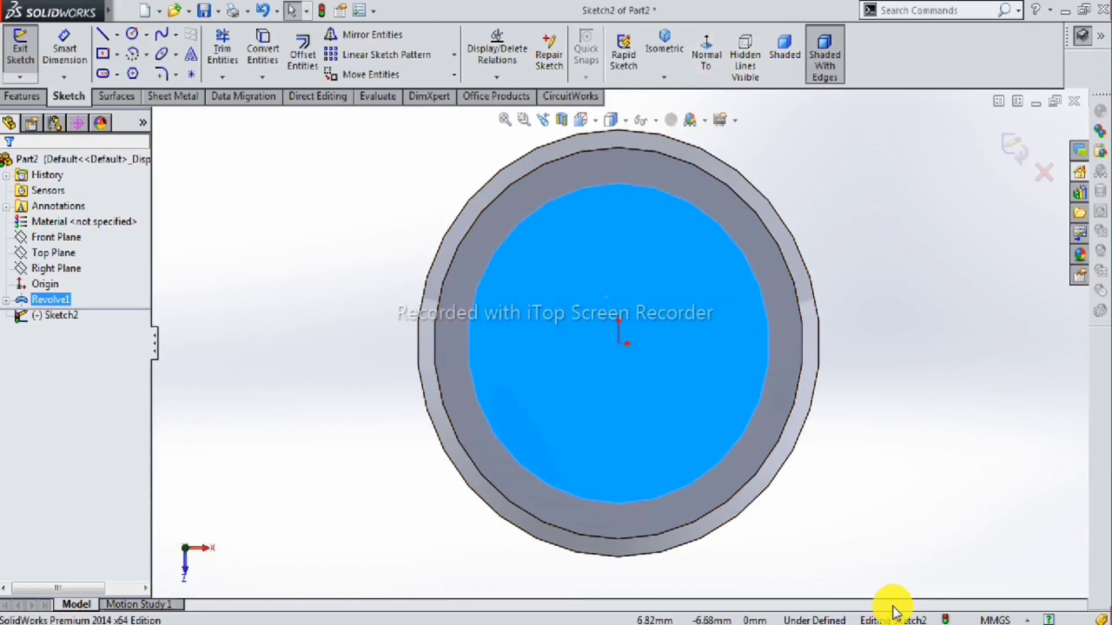
Select the end face's inner circular edge and start offsetting it into the sketch.
click(689, 446)
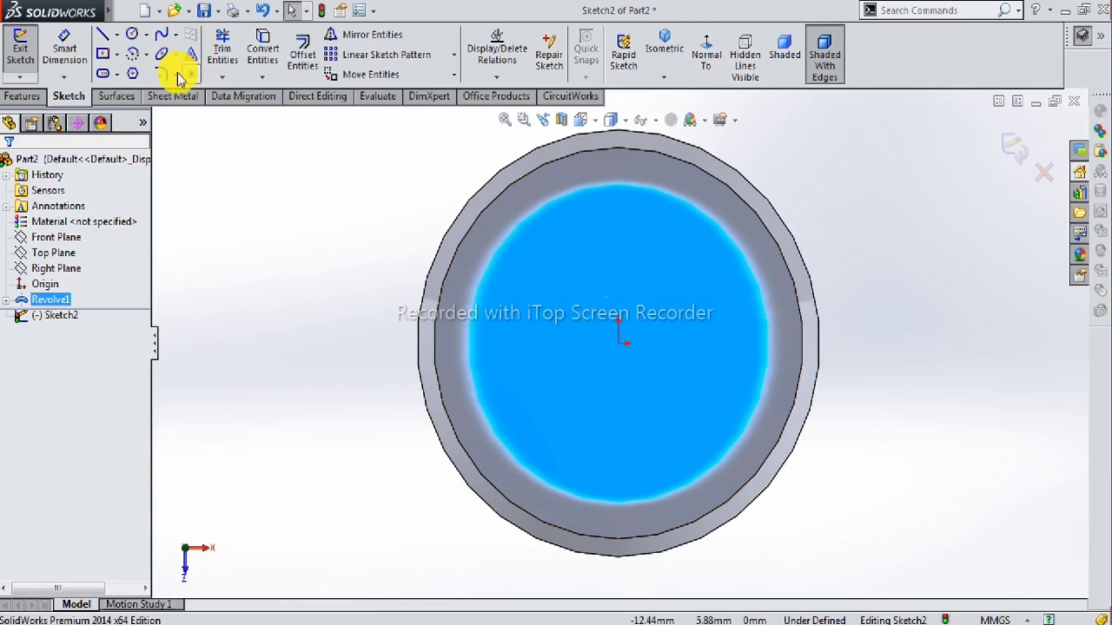
click(222, 210)
click(133, 35)
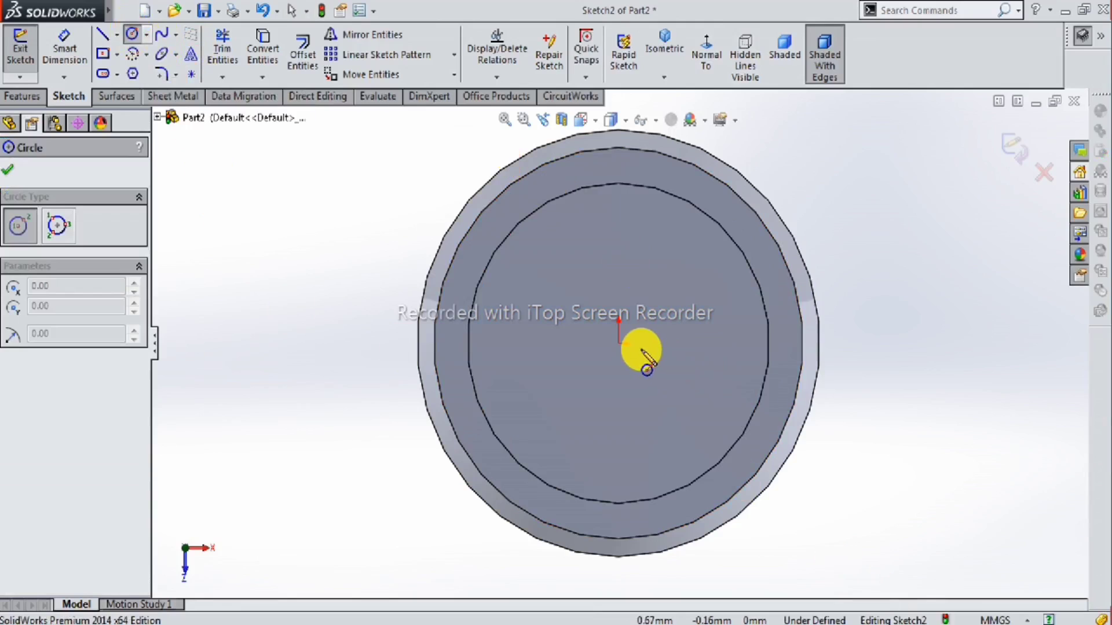
key(Escape)
click(488, 264)
click(292, 55)
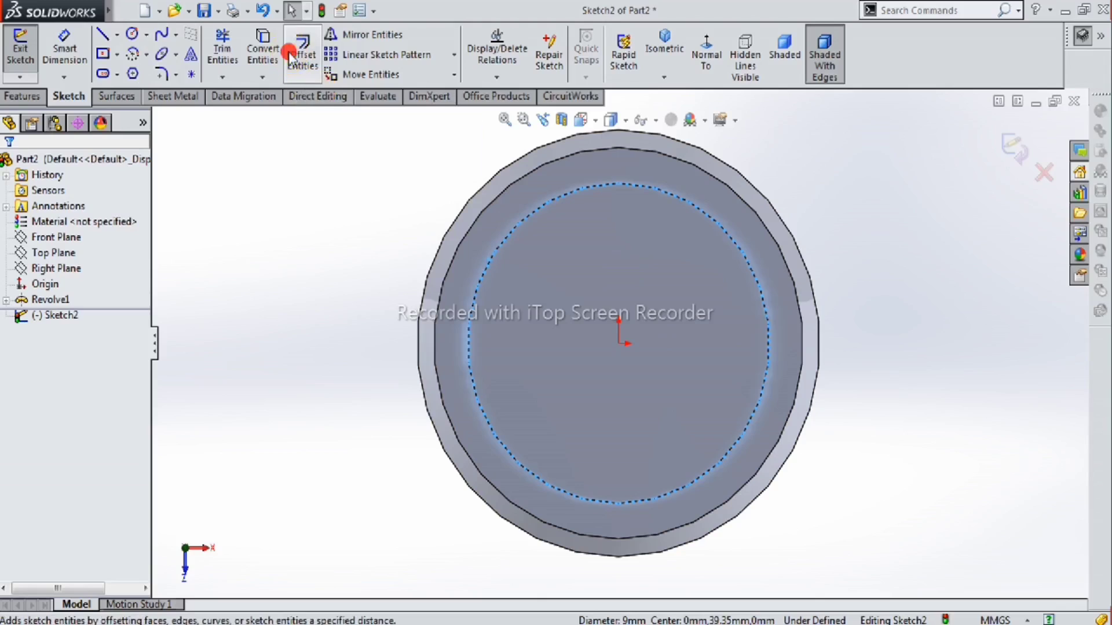
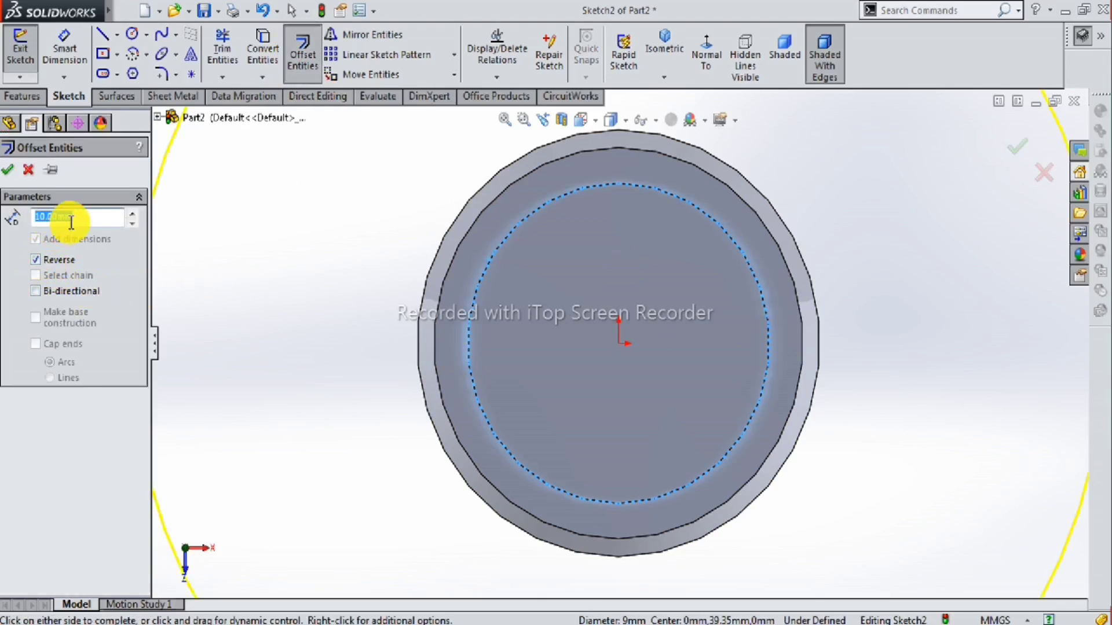
text(0.3)
Offset the circular edge 0.30 mm inward, reversed, to create the inner circle.
key(Return)
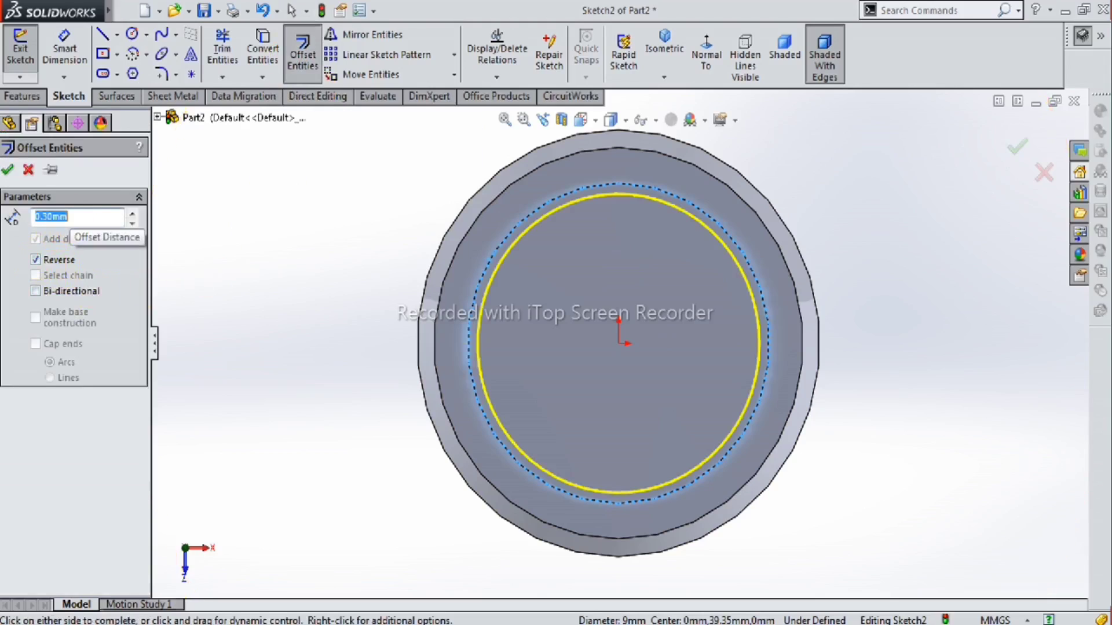
click(8, 171)
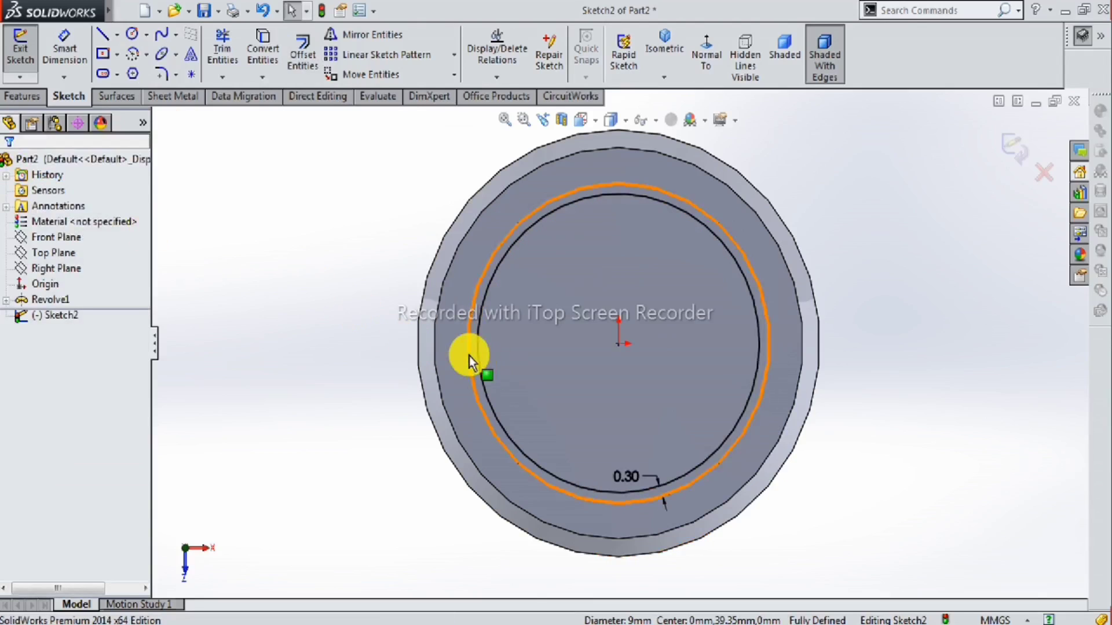
middle_drag(471, 362, 255, 235)
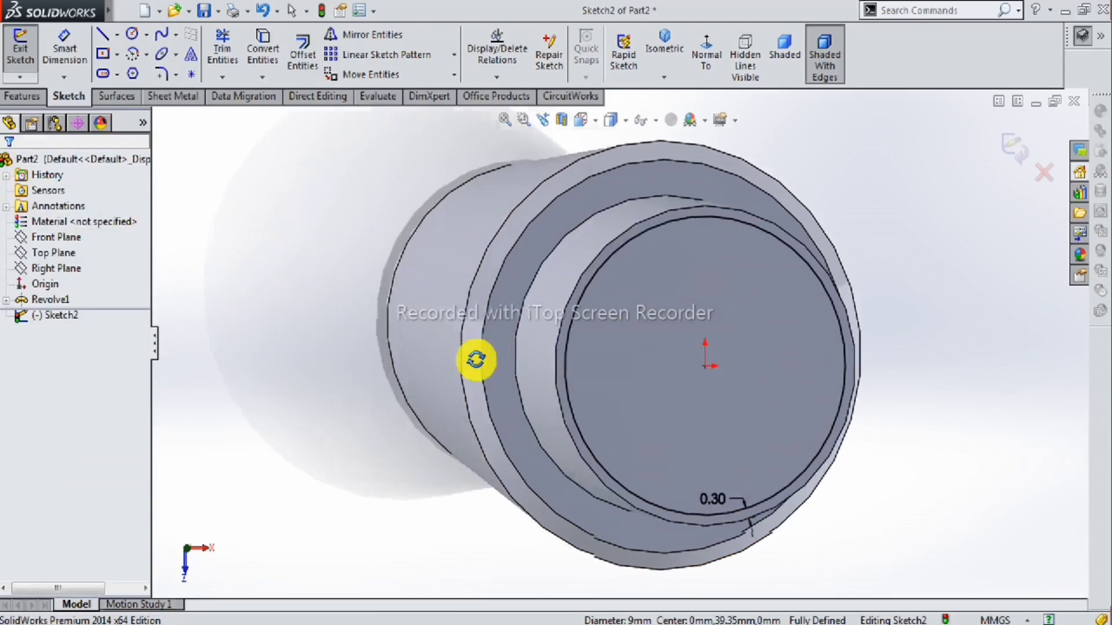
click(12, 99)
Extrude-cut the offset circle 30 mm blind into the shaft end, then orbit to inspect the tube.
click(243, 73)
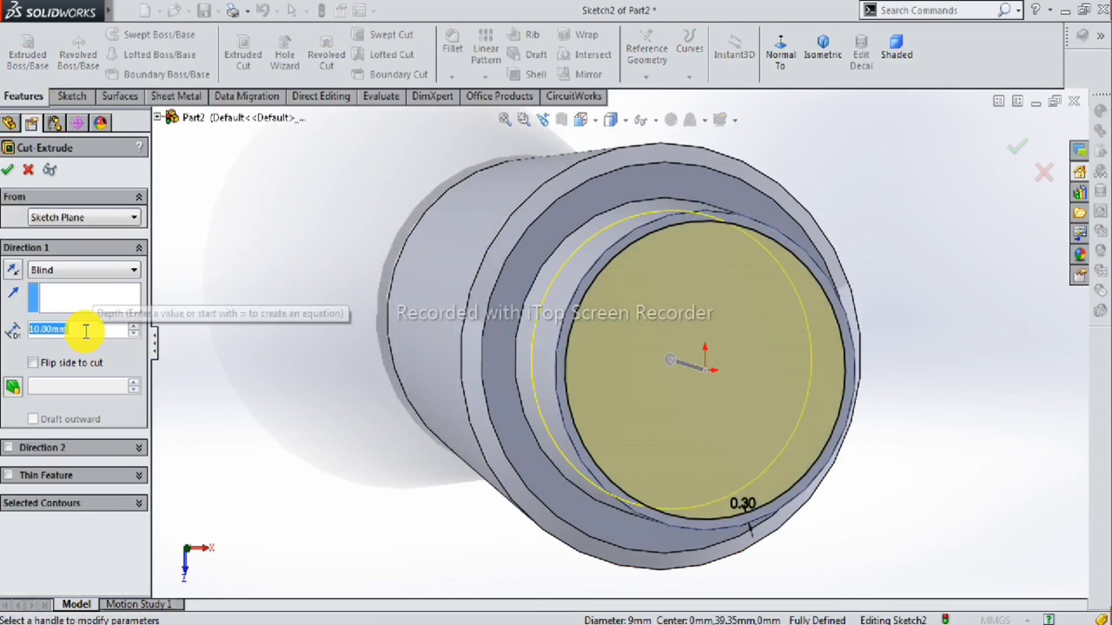
text(30)
key(Return)
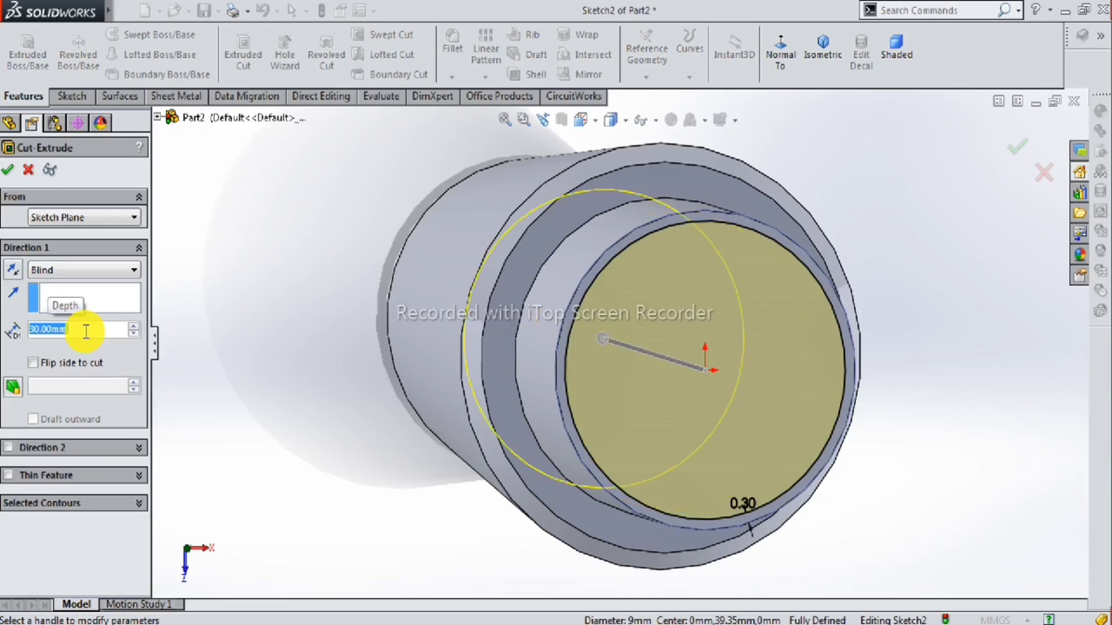
middle_drag(516, 411, 481, 382)
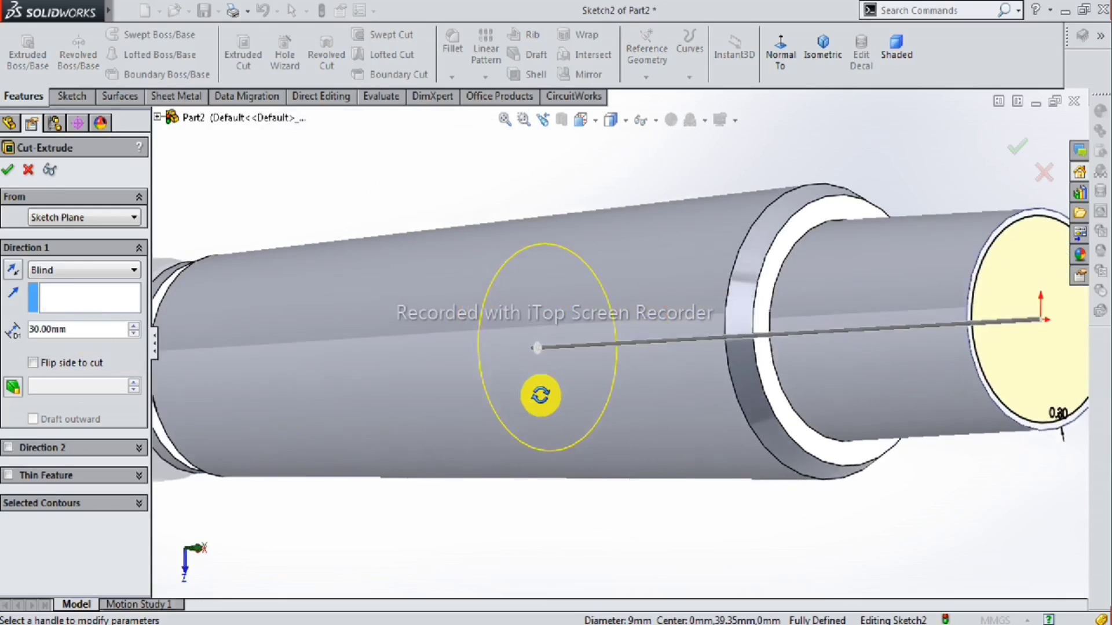
click(7, 173)
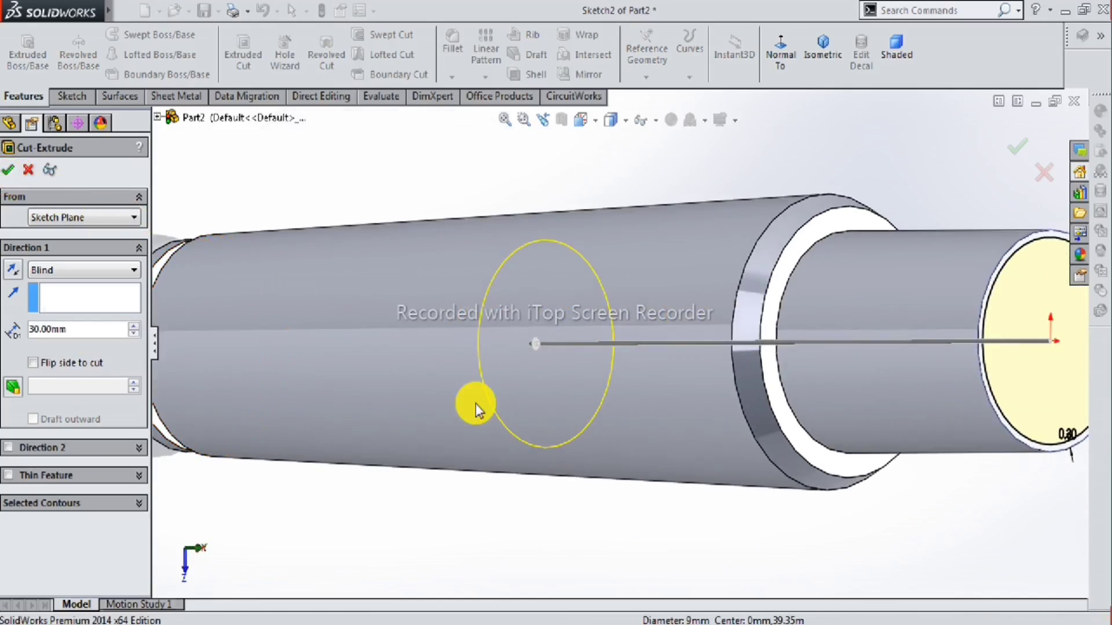
scroll(521, 405, up, 2)
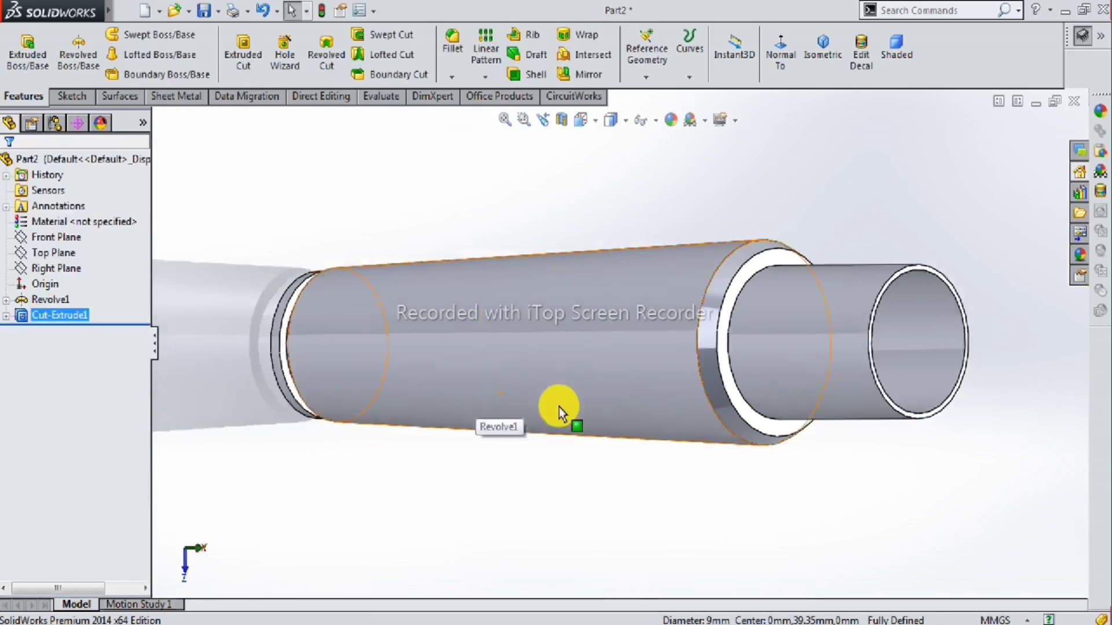
scroll(597, 405, up, 2)
scroll(632, 397, up, 2)
mouse_move(637, 395)
middle_down()
mouse_move(618, 365)
mouse_move(550, 384)
mouse_move(614, 318)
mouse_move(702, 359)
mouse_move(682, 448)
mouse_move(730, 355)
mouse_move(762, 328)
mouse_move(700, 376)
mouse_move(597, 394)
mouse_move(727, 347)
mouse_move(684, 411)
mouse_move(581, 390)
mouse_move(519, 422)
mouse_move(626, 415)
mouse_move(672, 338)
mouse_move(650, 388)
mouse_move(705, 462)
mouse_move(701, 498)
middle_up()
mouse_move(669, 416)
middle_down()
mouse_move(640, 472)
mouse_move(648, 521)
mouse_move(703, 463)
mouse_move(781, 455)
mouse_move(635, 471)
mouse_move(618, 501)
middle_up()
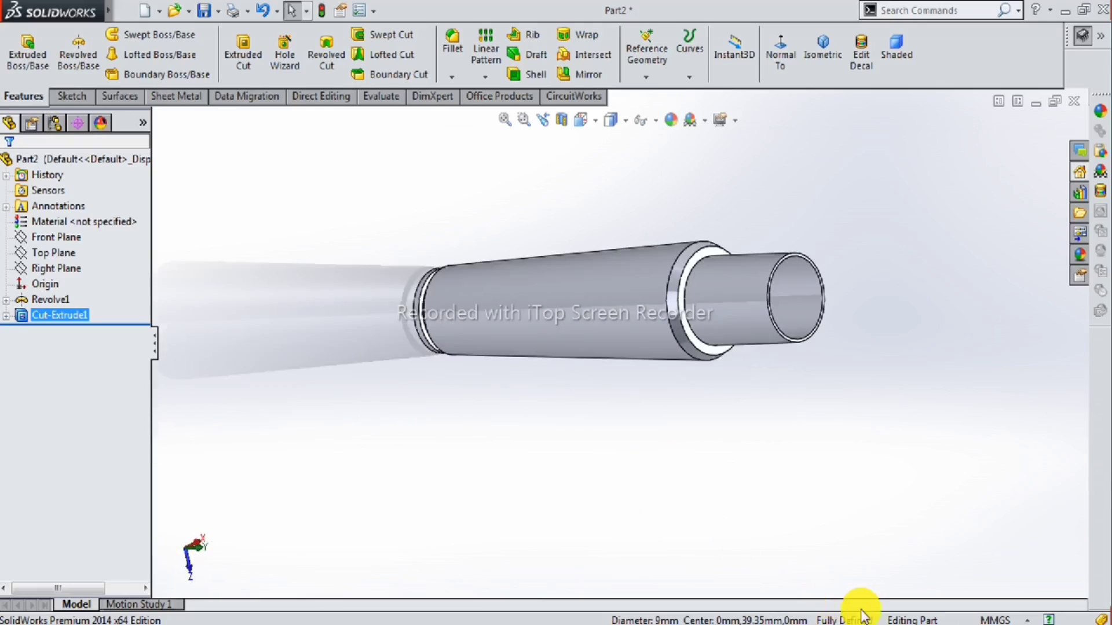
middle_drag(477, 371, 530, 380)
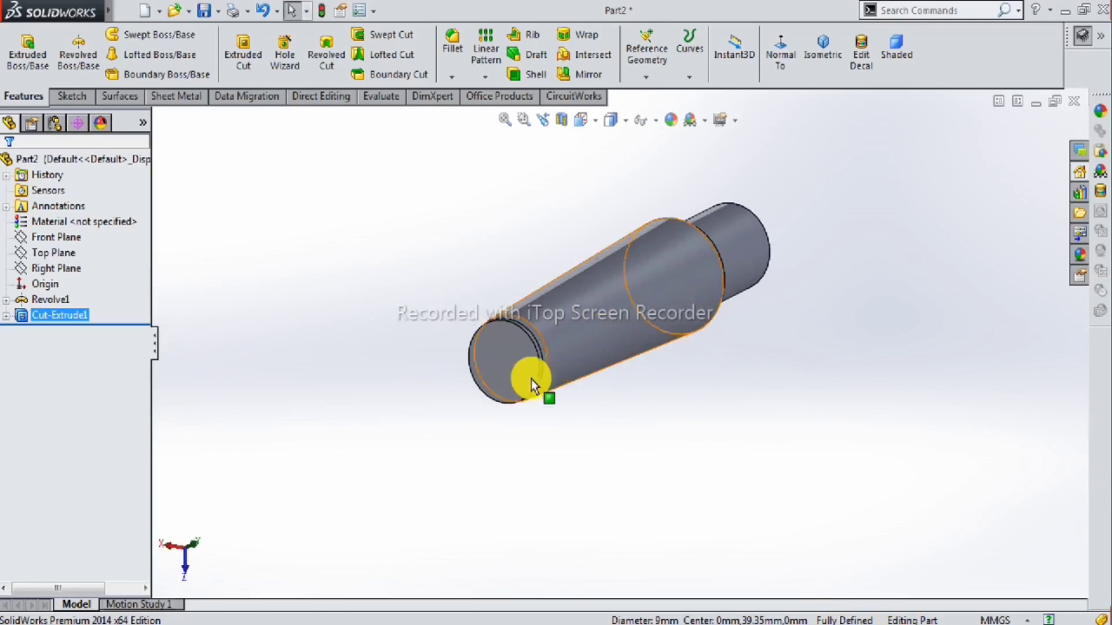
Start a sketch on the shaft's end face and draw a vertical centerline up from the origin.
click(513, 374)
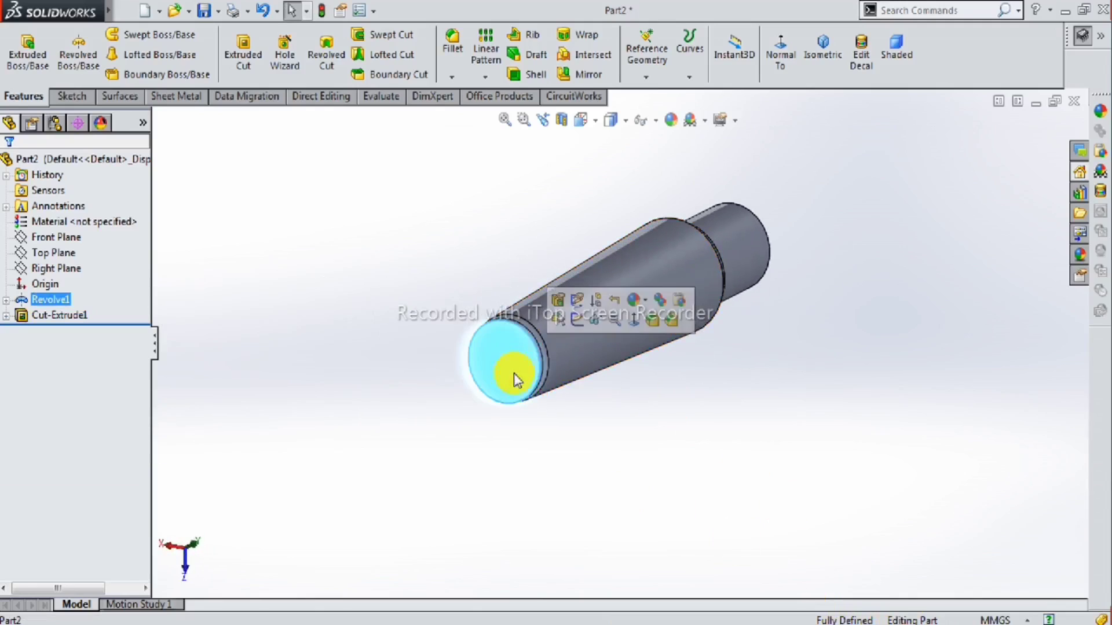
click(578, 323)
click(704, 55)
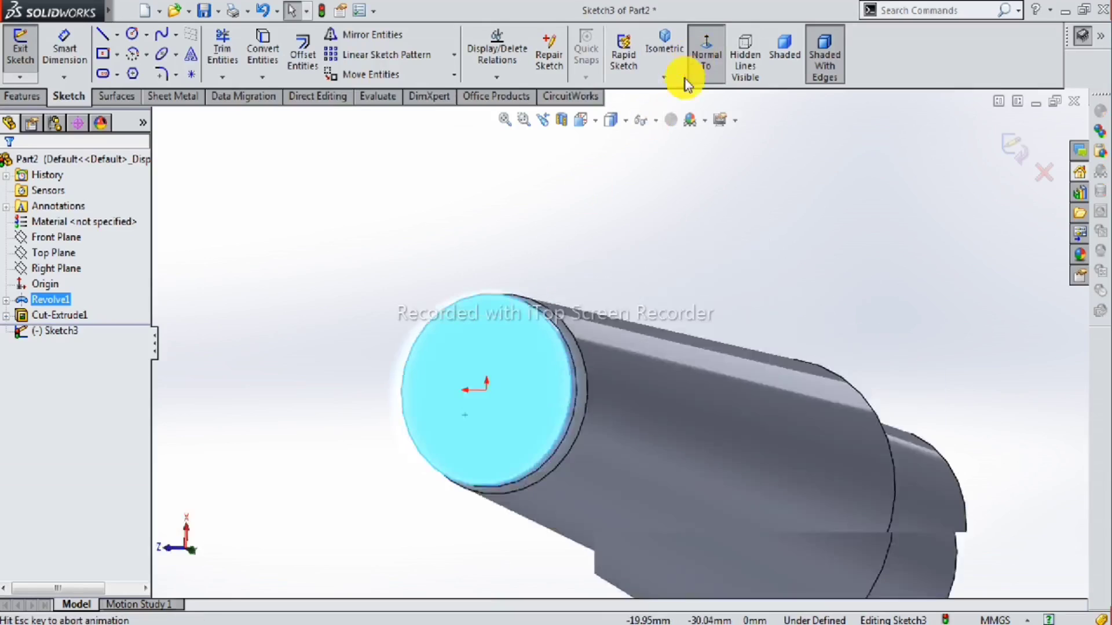
click(857, 331)
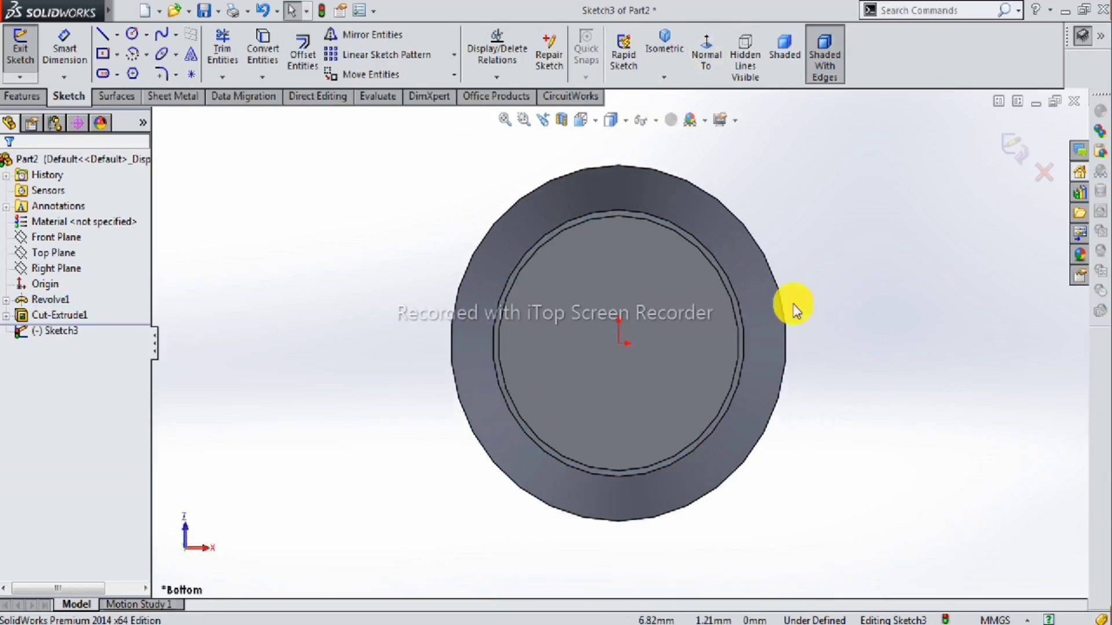
scroll(600, 264, down, 2)
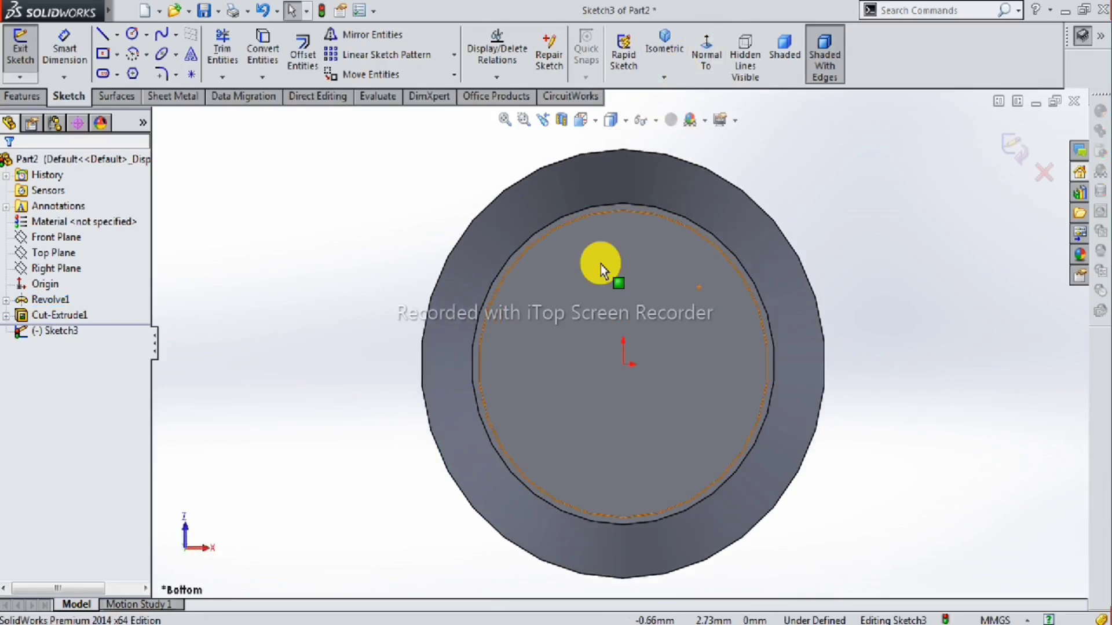
click(117, 34)
click(114, 69)
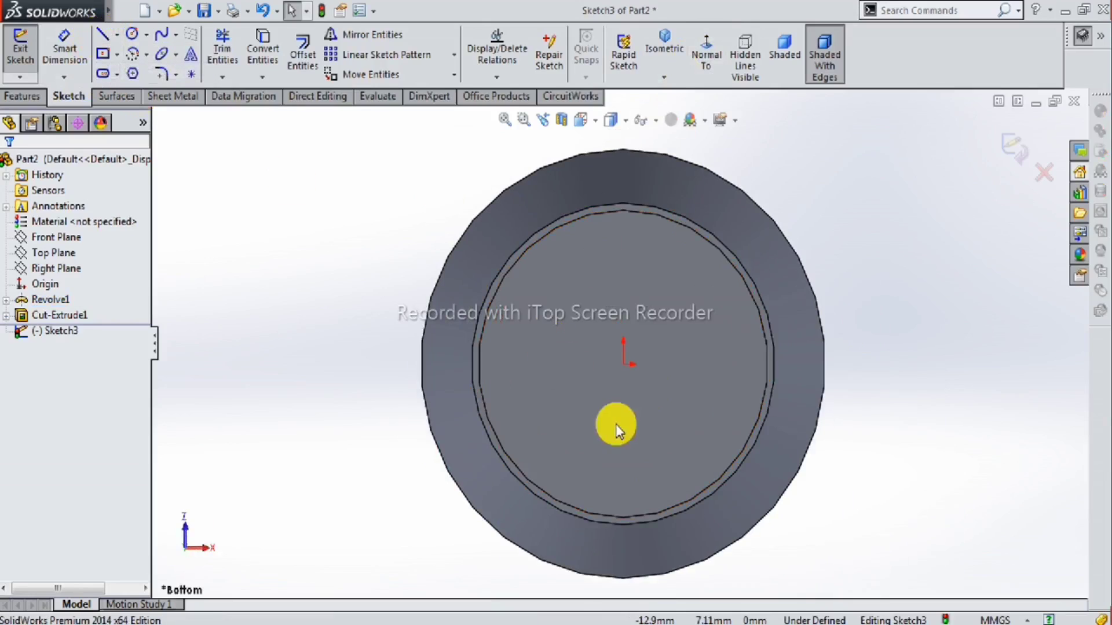
click(623, 363)
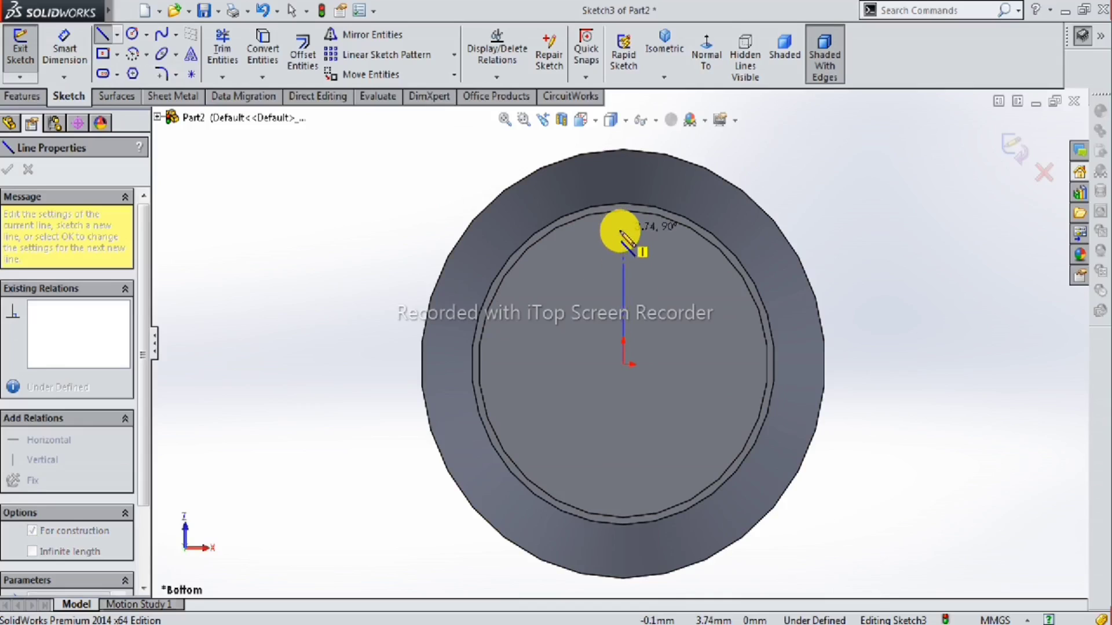
click(622, 231)
key(Escape)
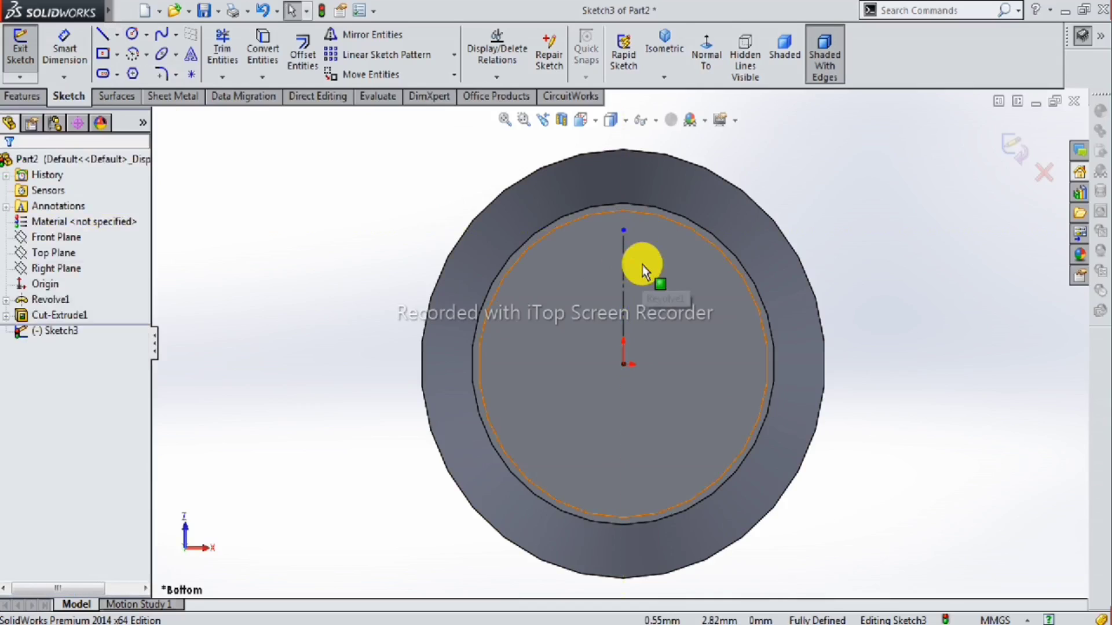
Draw the open stepped profile: top line, sloped side, vertical step and notch back to the centerline.
key(s)
click(655, 298)
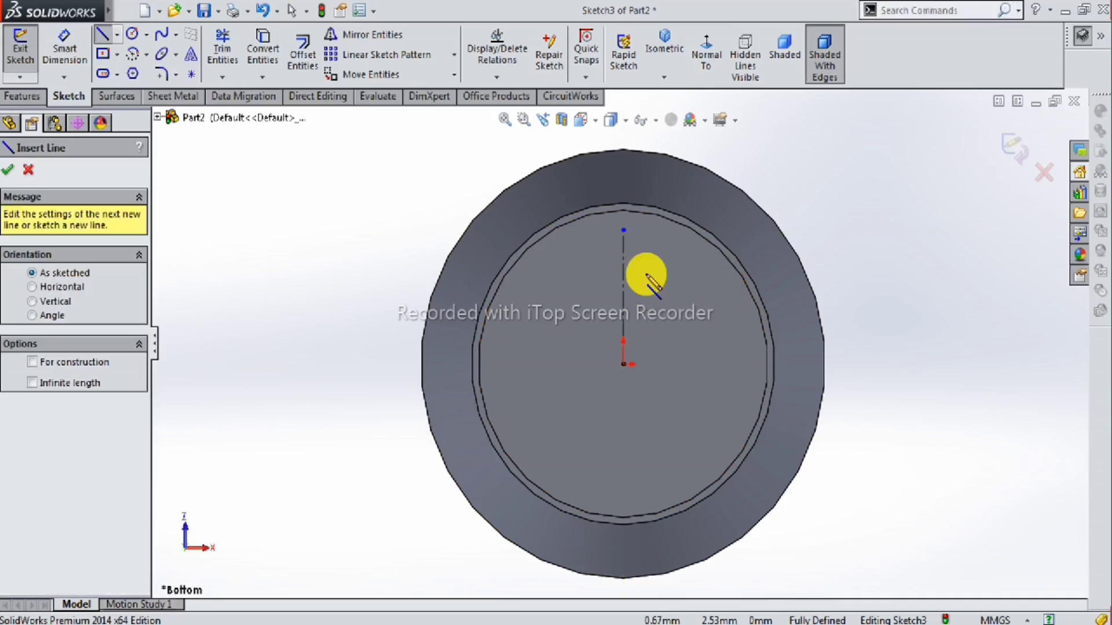
click(623, 249)
click(665, 249)
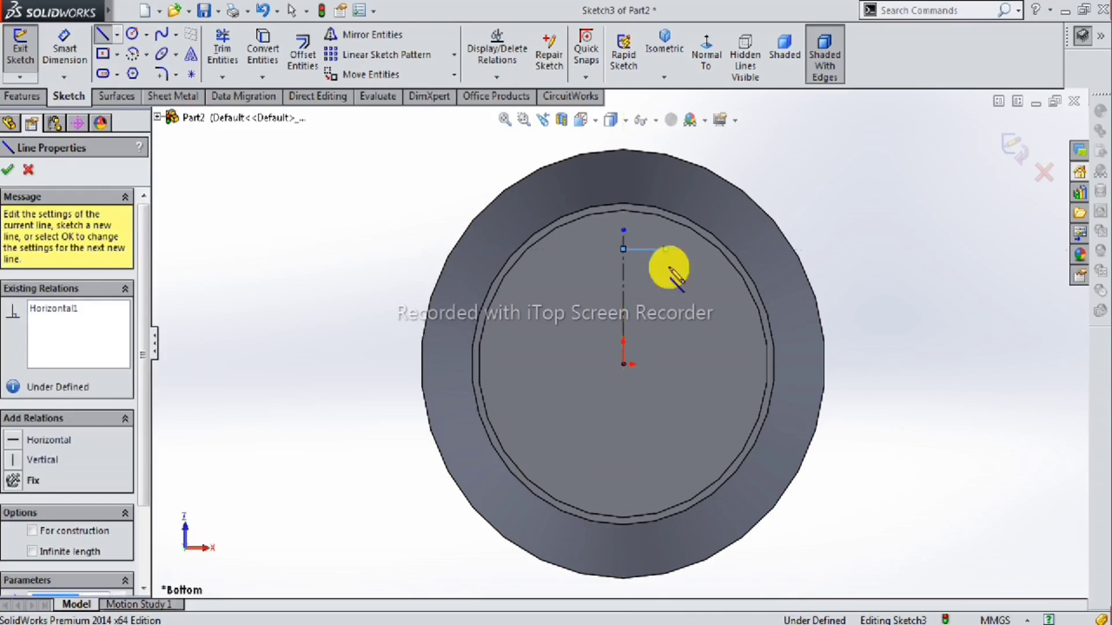
click(702, 318)
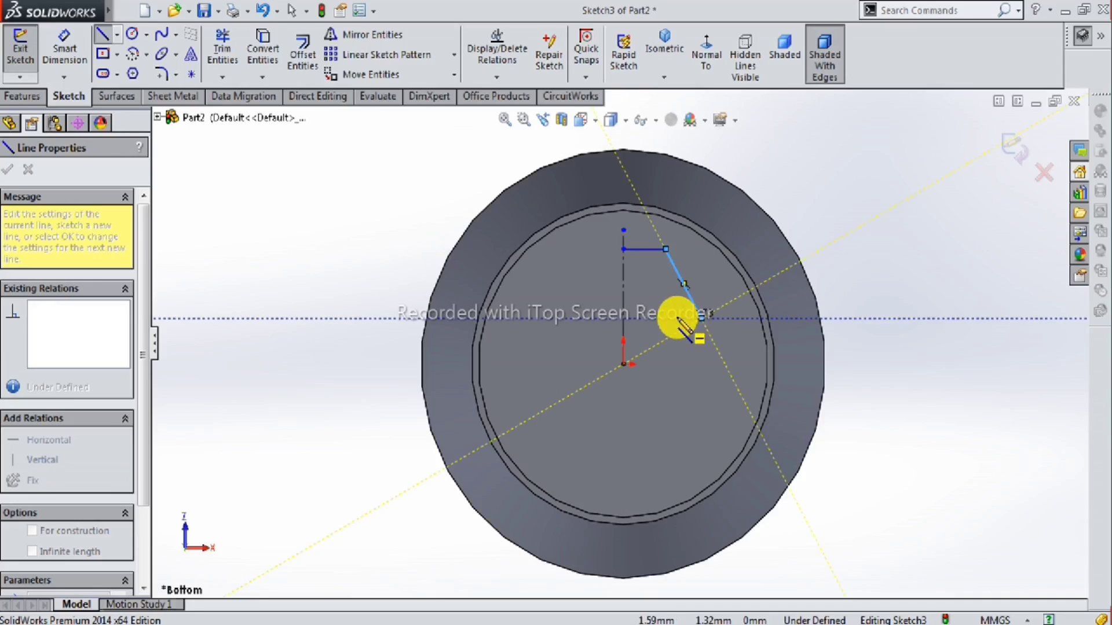
click(675, 316)
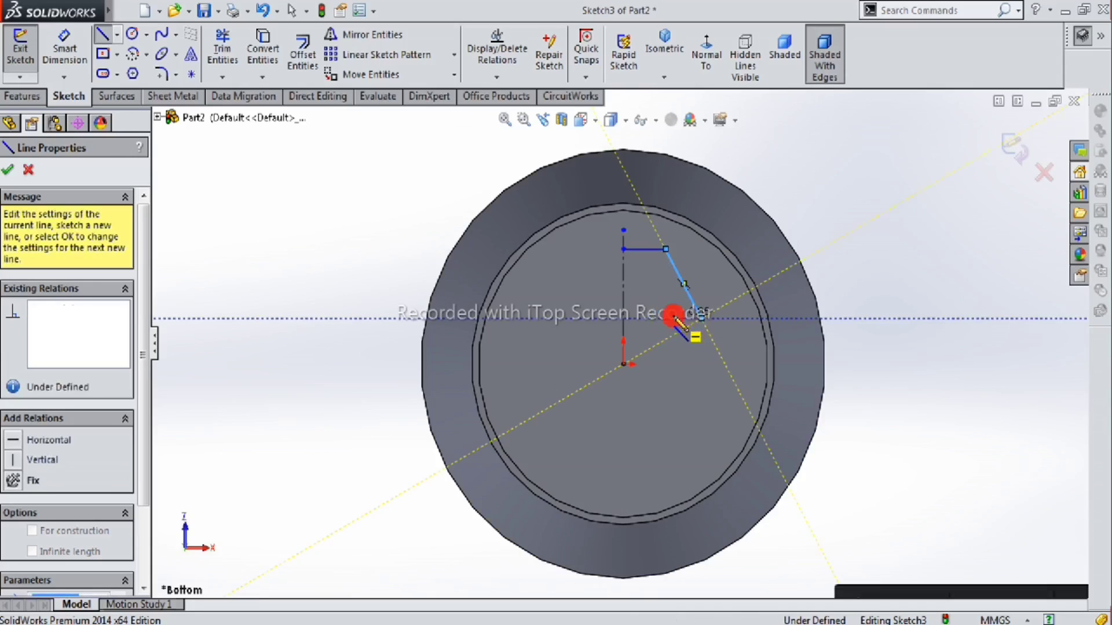
click(671, 347)
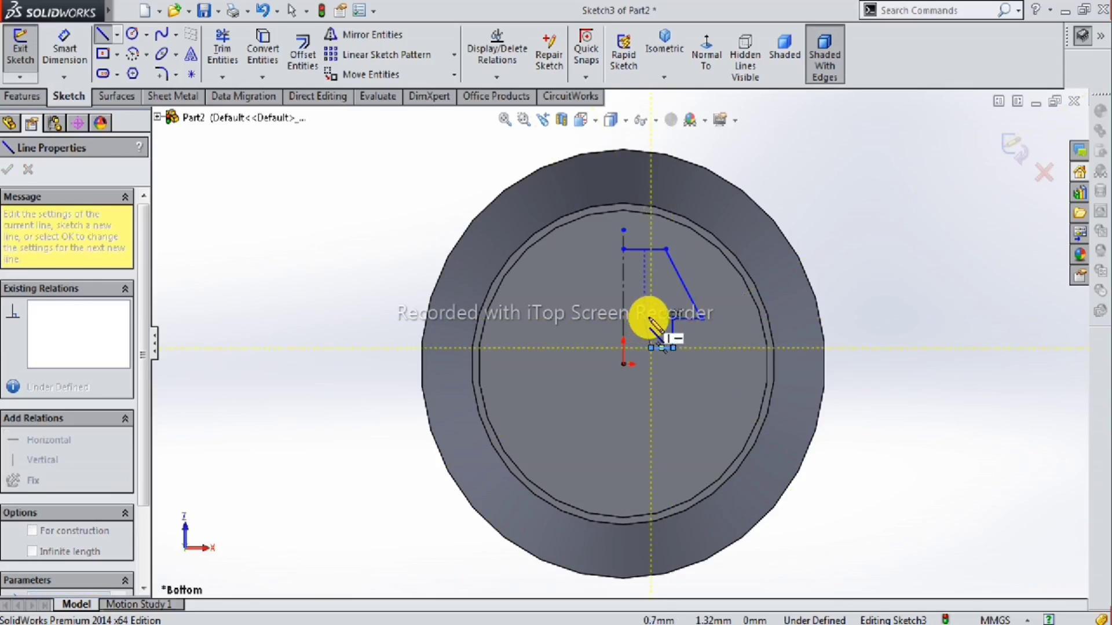
click(650, 319)
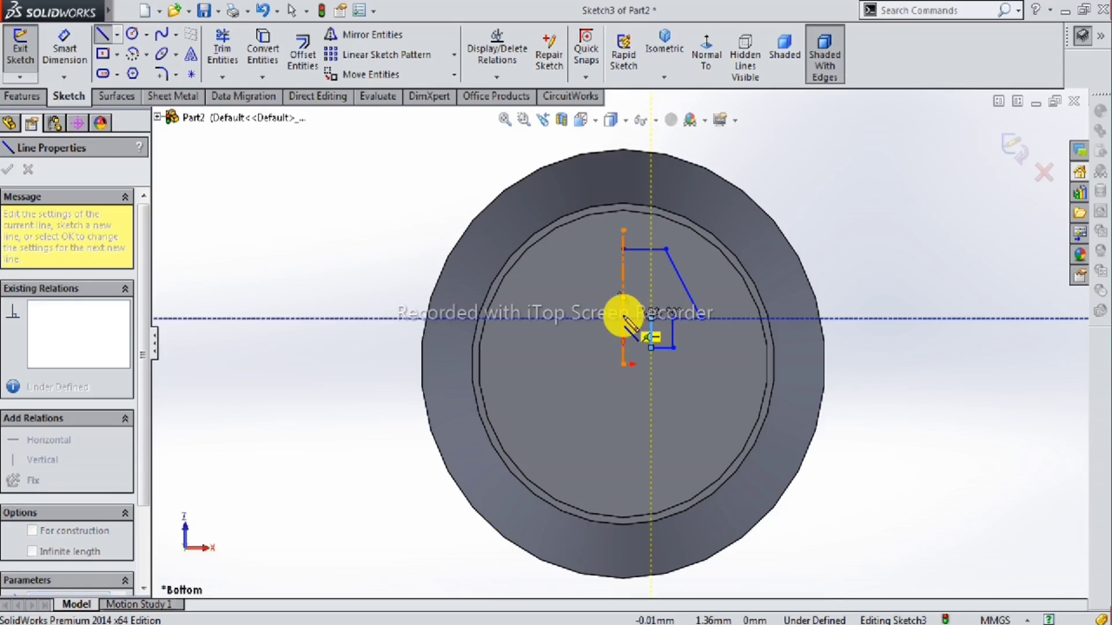
click(623, 318)
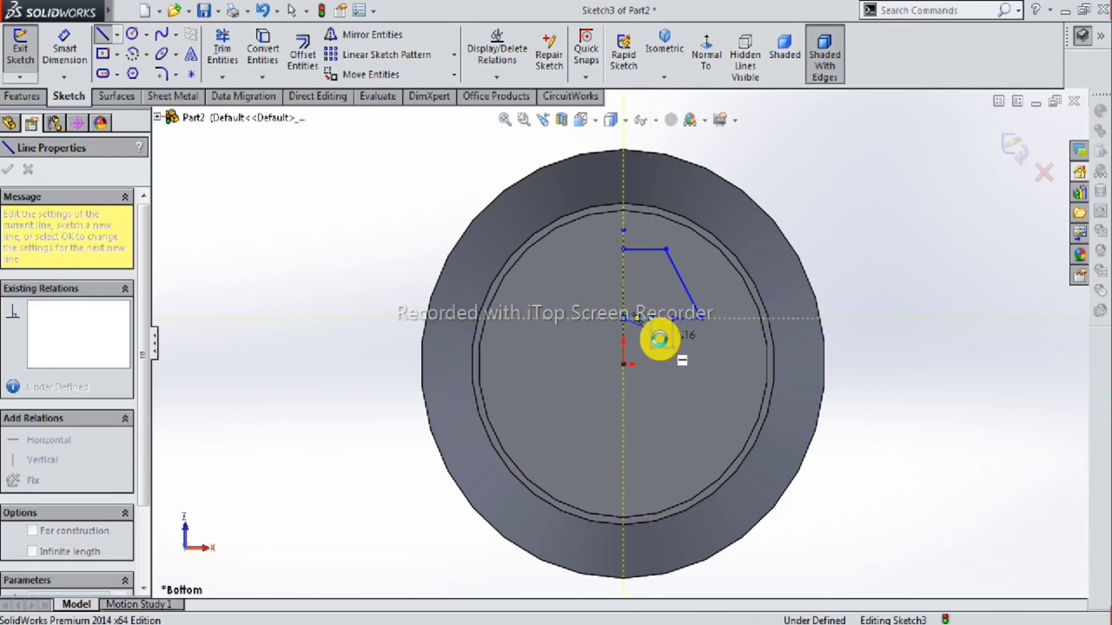
key(Escape)
scroll(690, 278, down, 2)
Dimension the top line to 1.30 mm and the sloped side's height to 2.20 mm.
click(65, 46)
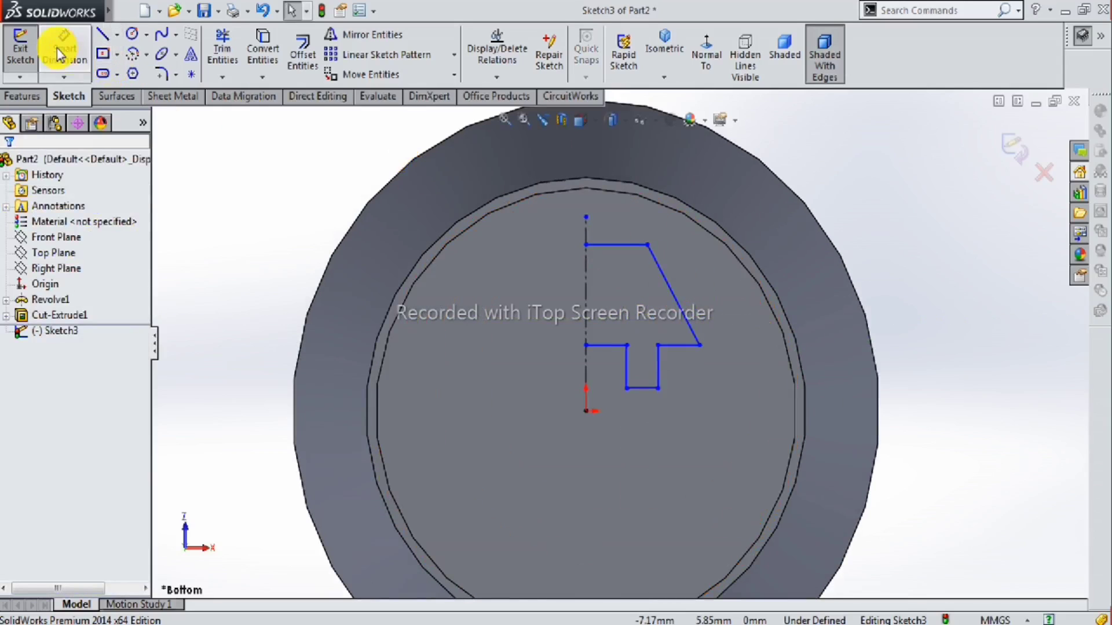
click(610, 245)
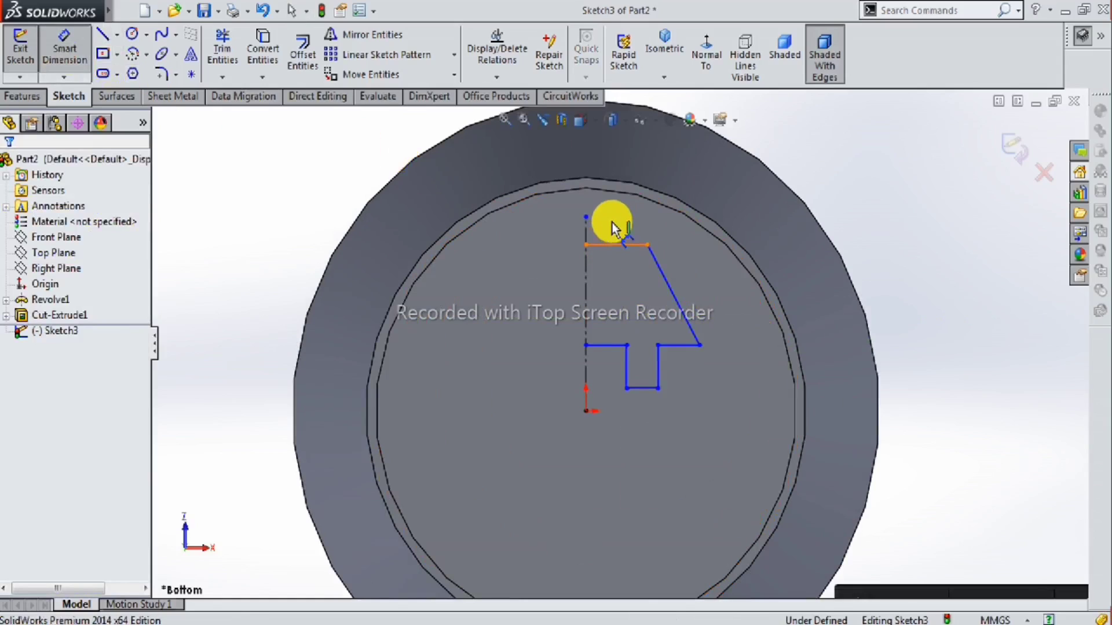
click(614, 217)
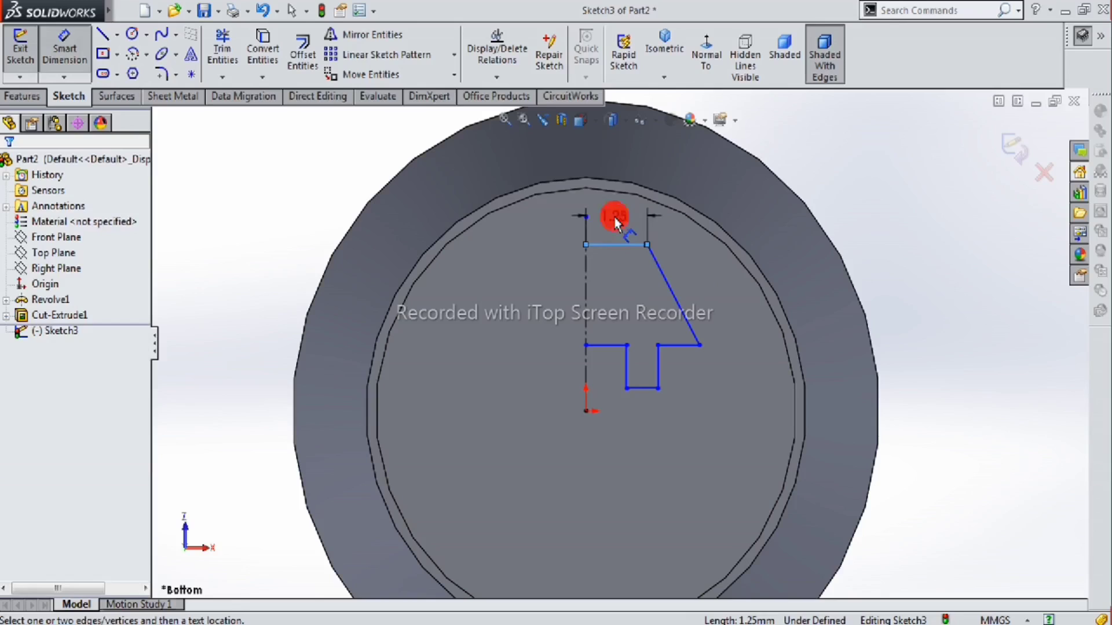
text(1.3)
key(Return)
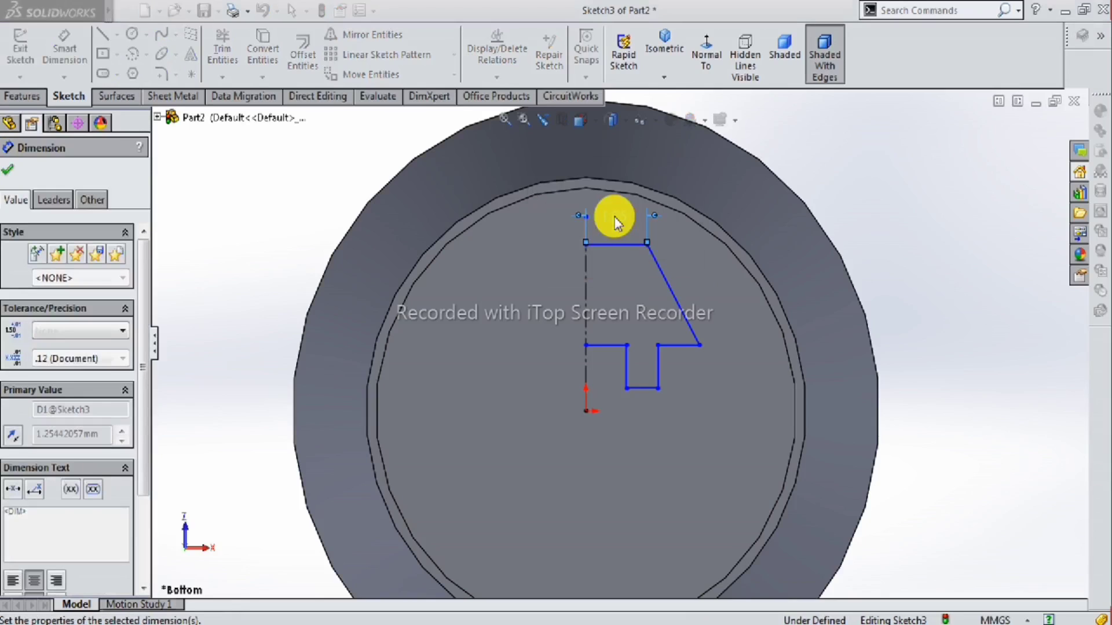
click(666, 275)
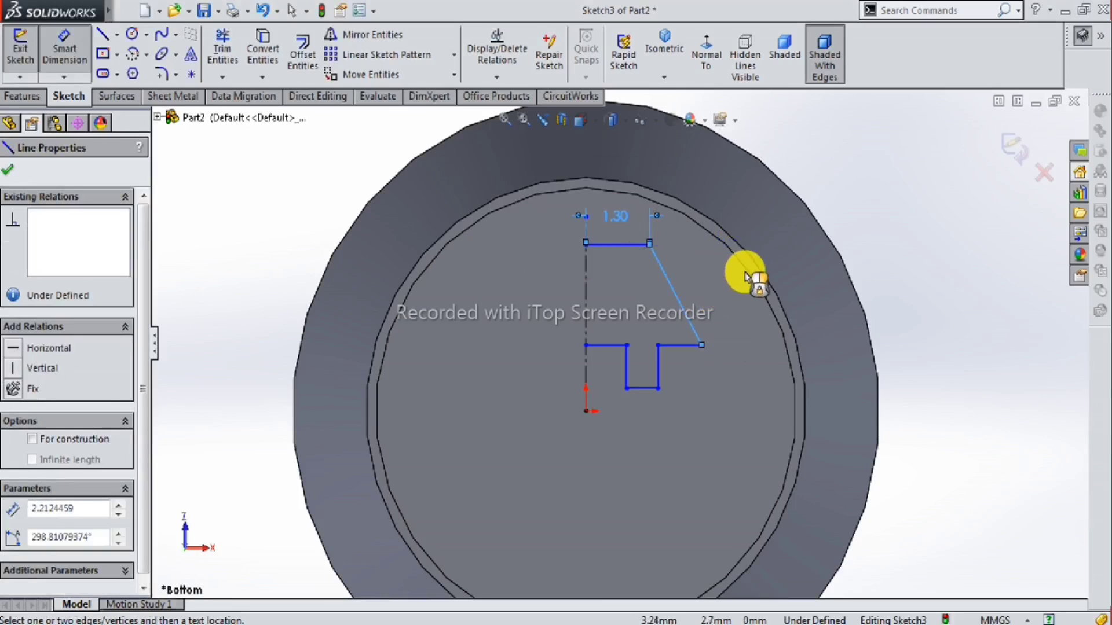
click(733, 290)
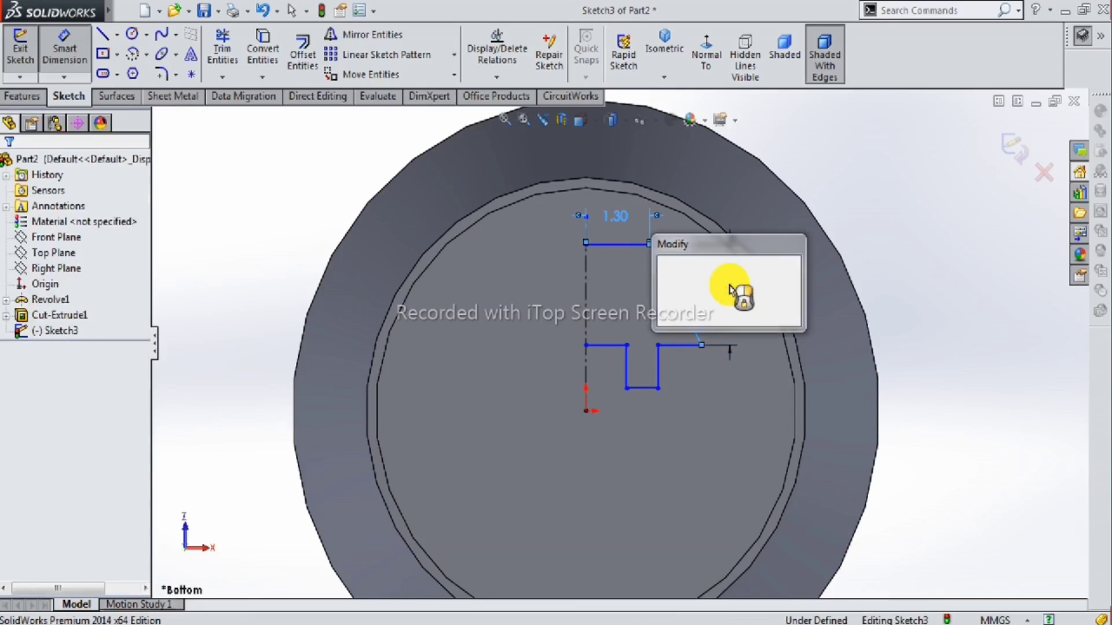
text(2.2)
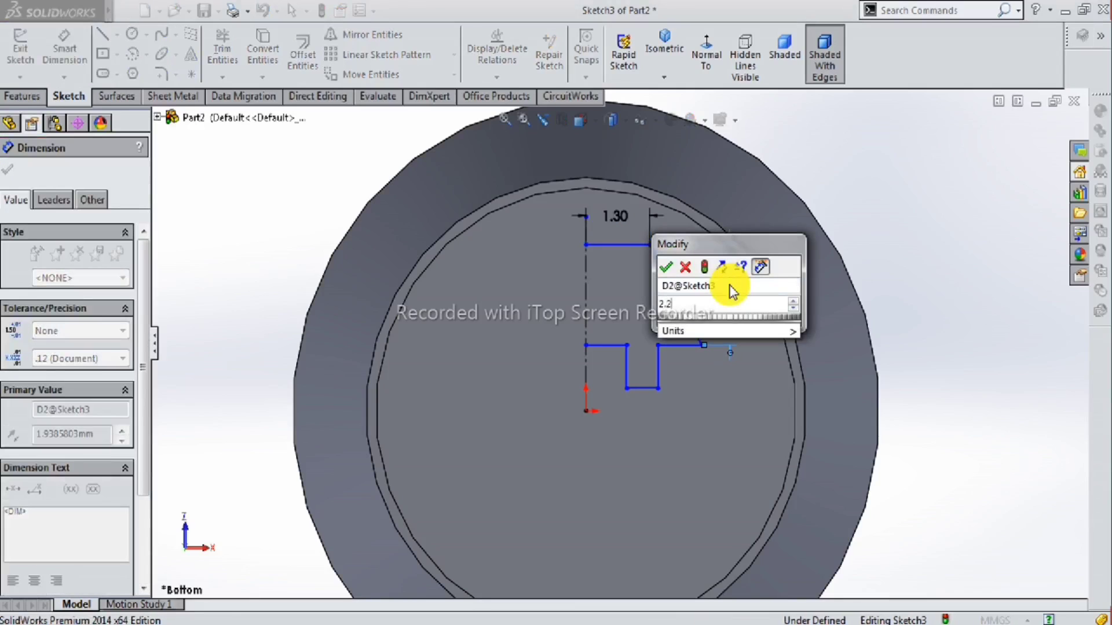
key(Return)
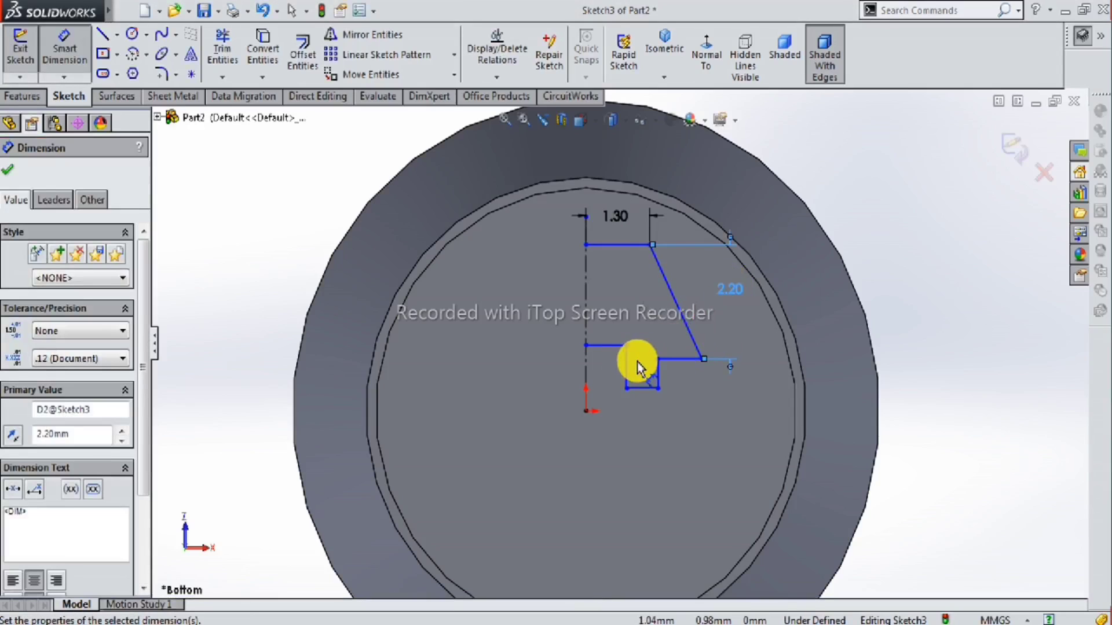
key(Escape)
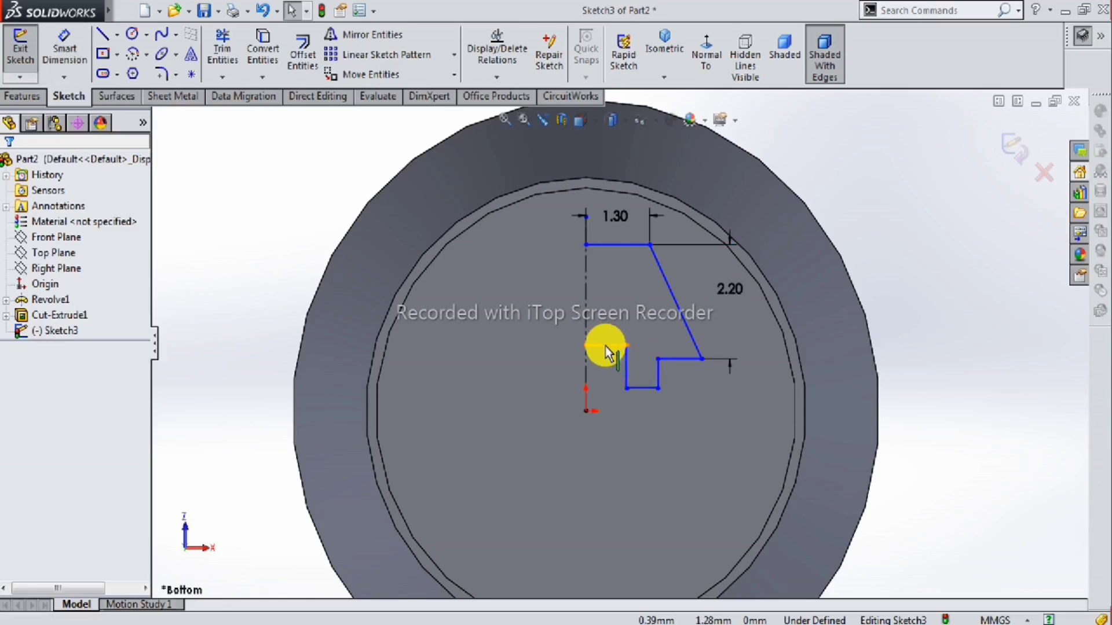
Make the two horizontal step lines collinear and the notch bottom coincident with the origin.
click(605, 346)
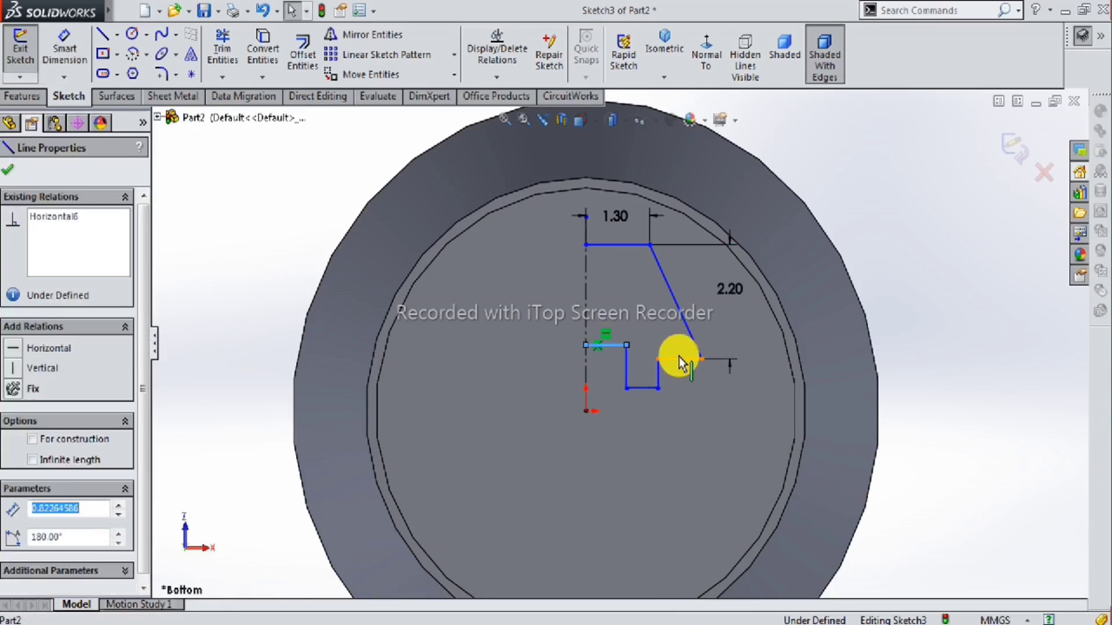
ctrl+click(680, 359)
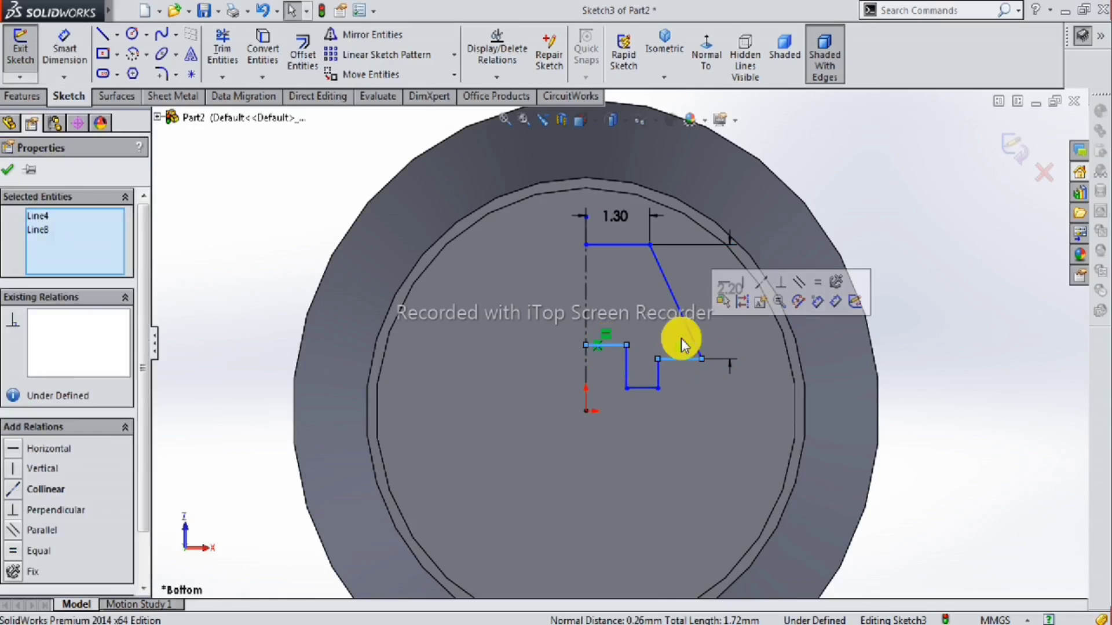
click(769, 290)
scroll(682, 382, up, 1)
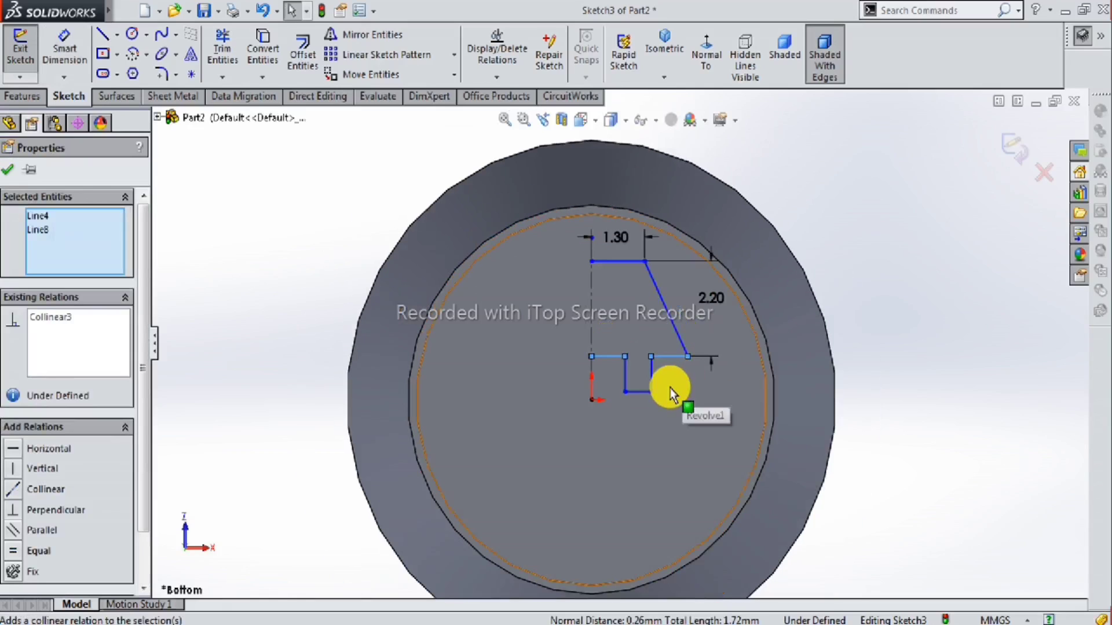
key(Escape)
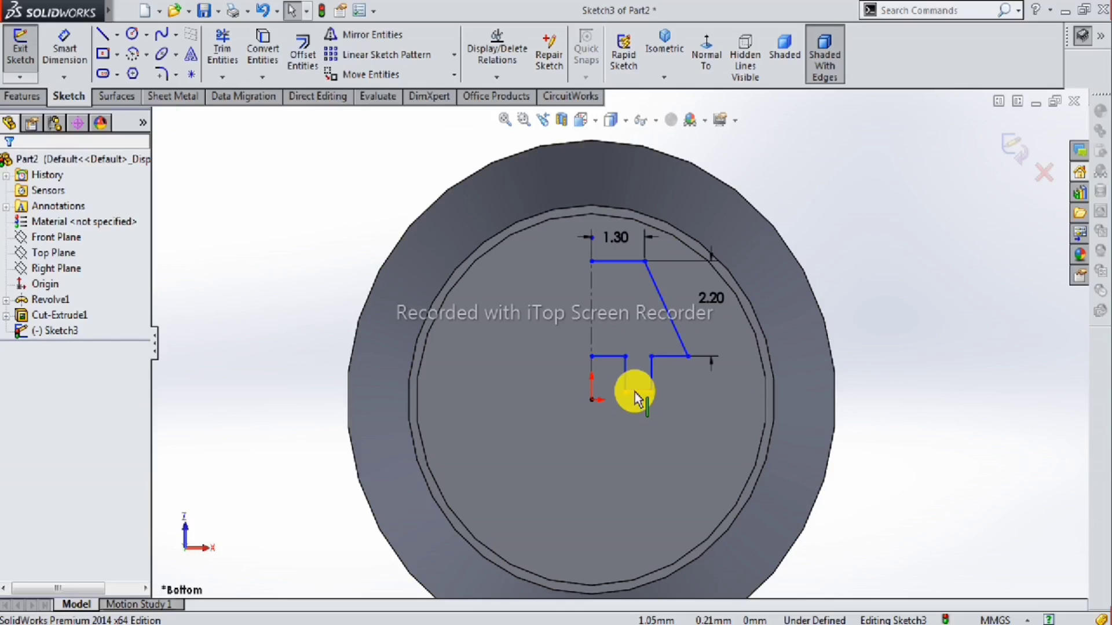
click(635, 391)
ctrl+click(592, 400)
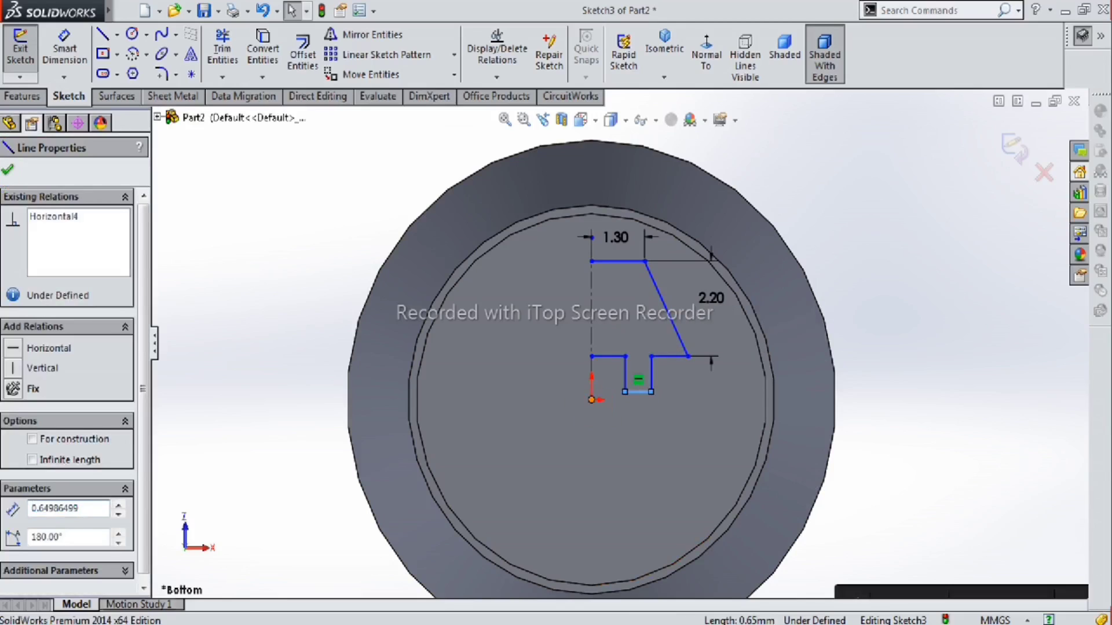
click(654, 340)
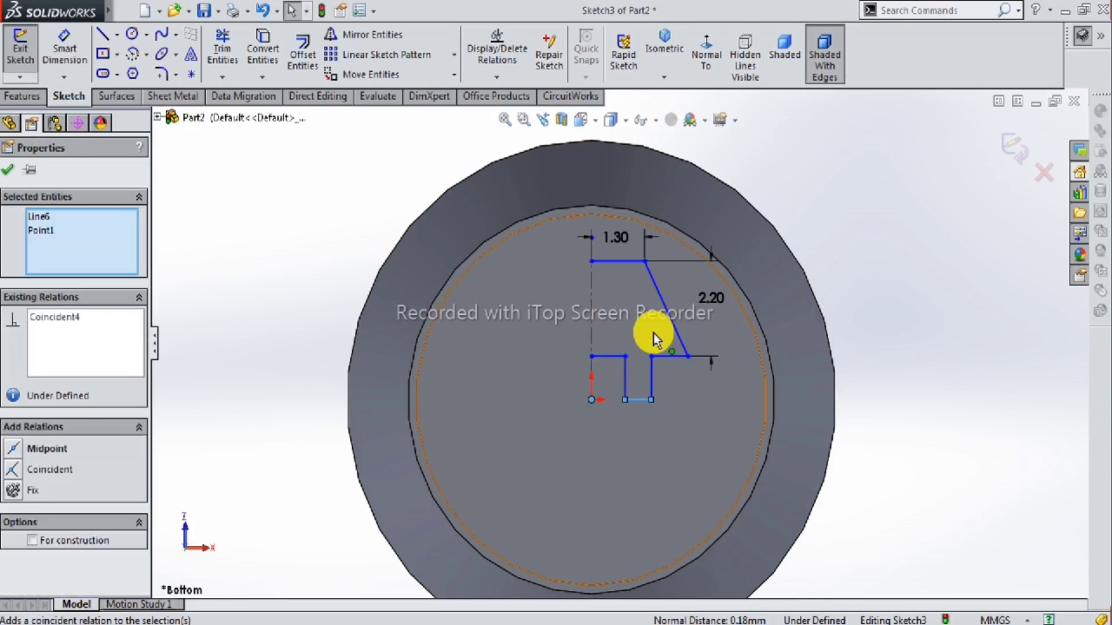
click(844, 380)
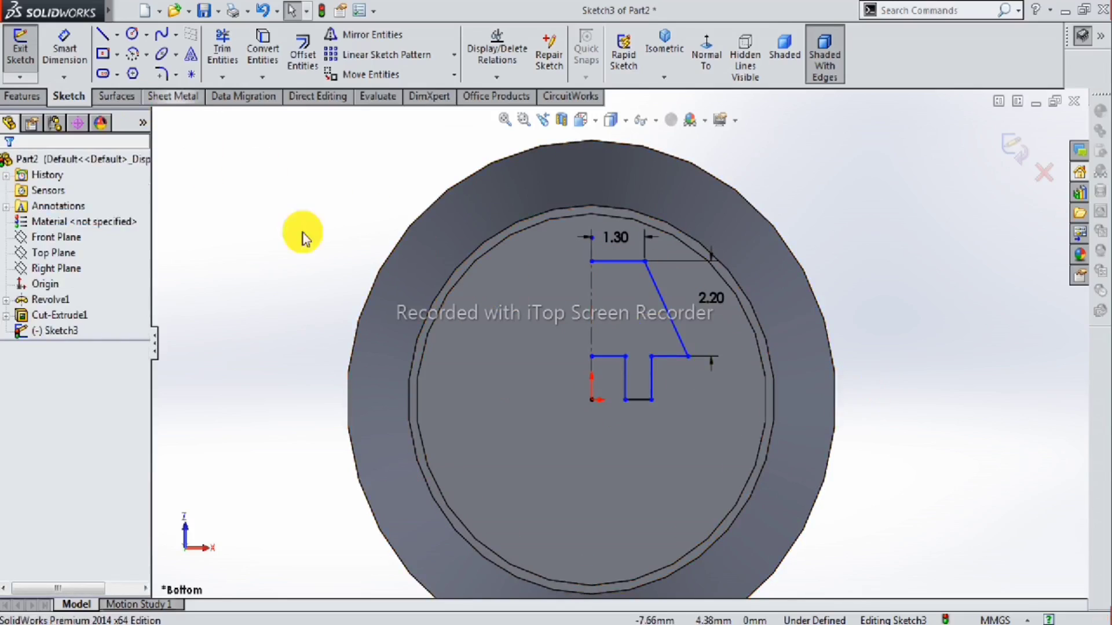
Dimension the notch width 0.80 mm, the outer step width 0.80 mm and the notch height 1 mm.
key(s)
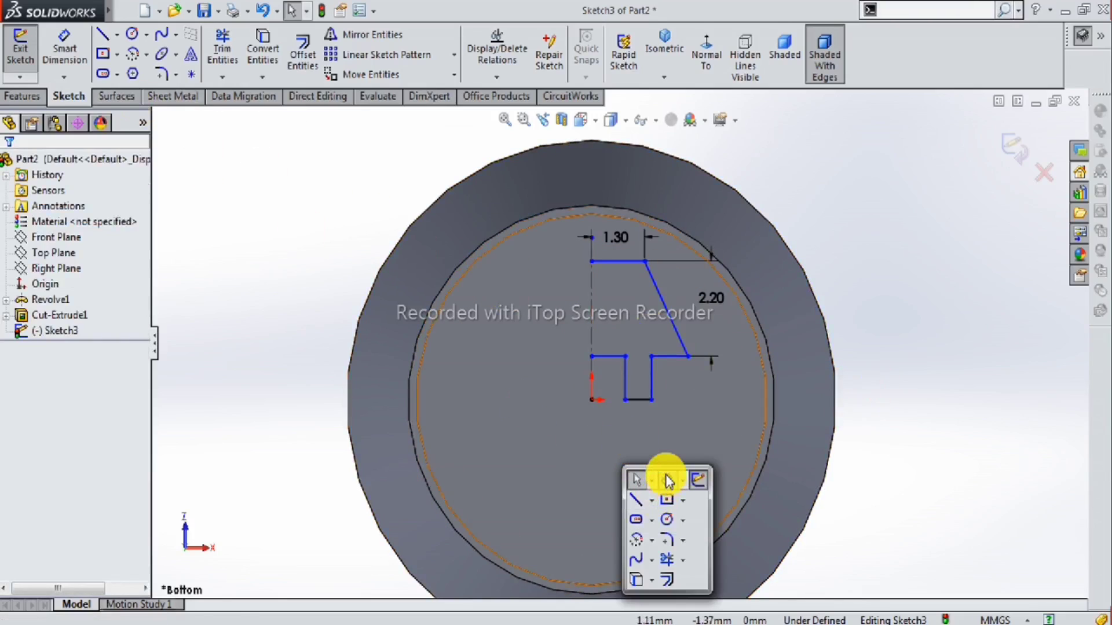
click(667, 479)
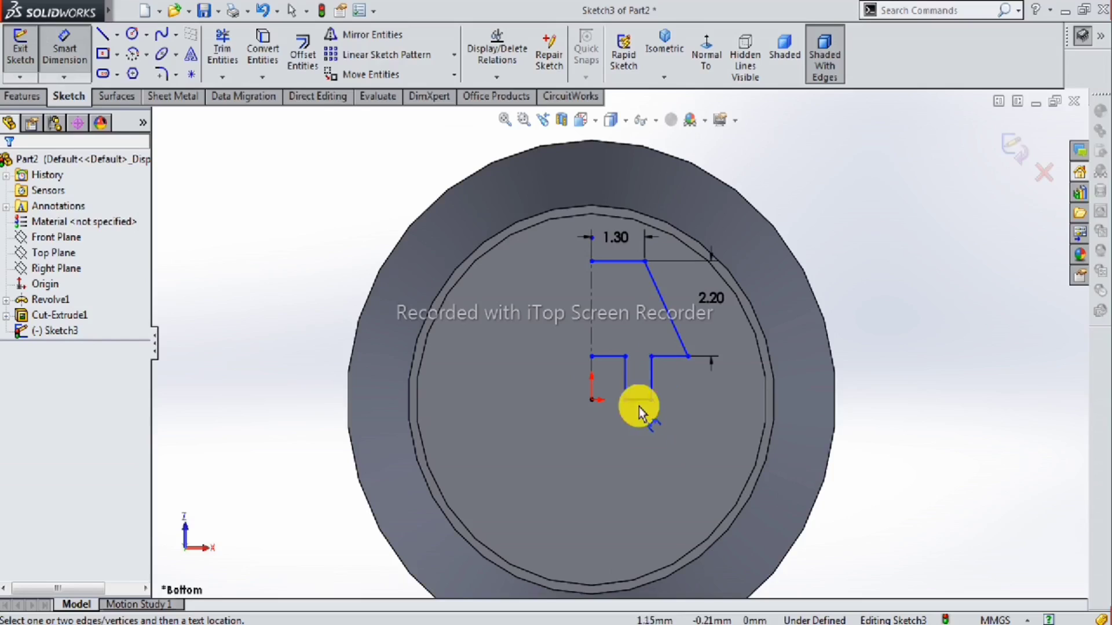
click(665, 359)
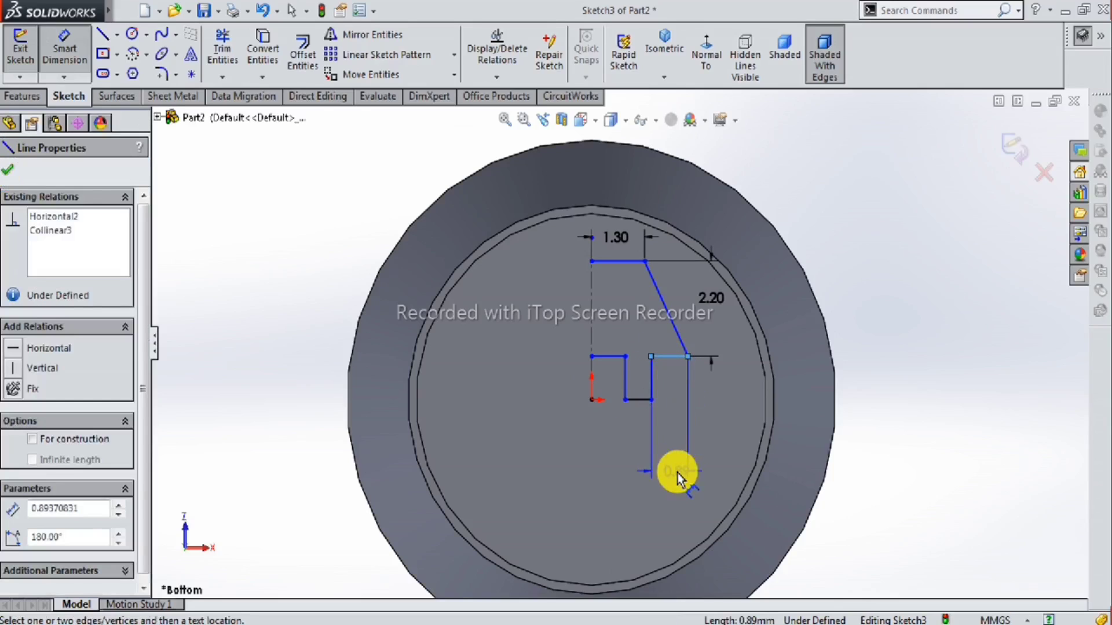
click(676, 473)
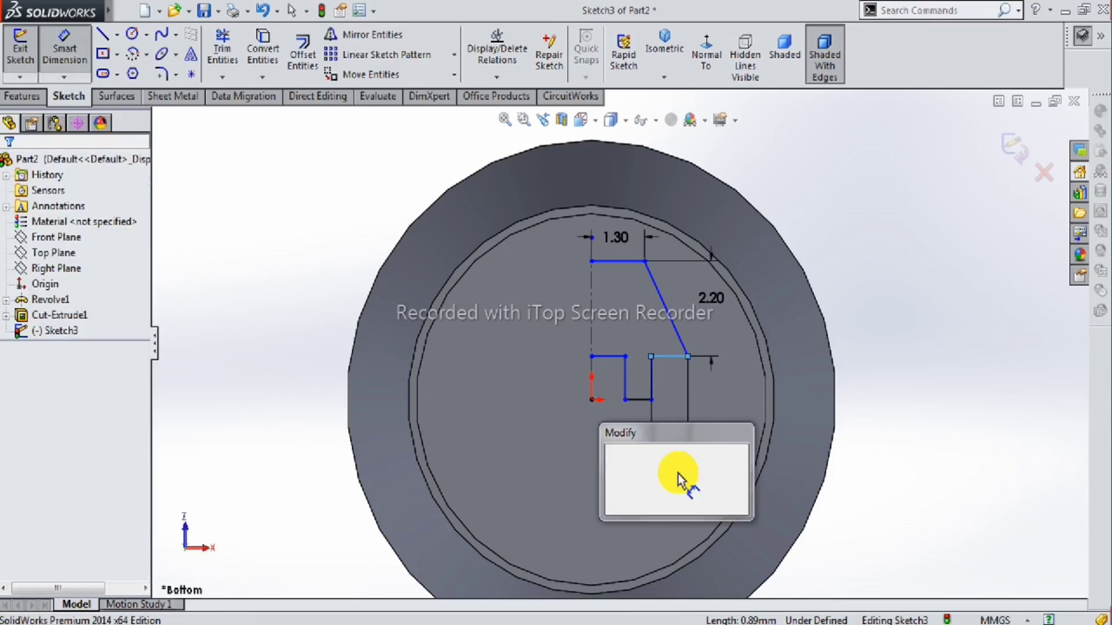
text(.8)
key(Return)
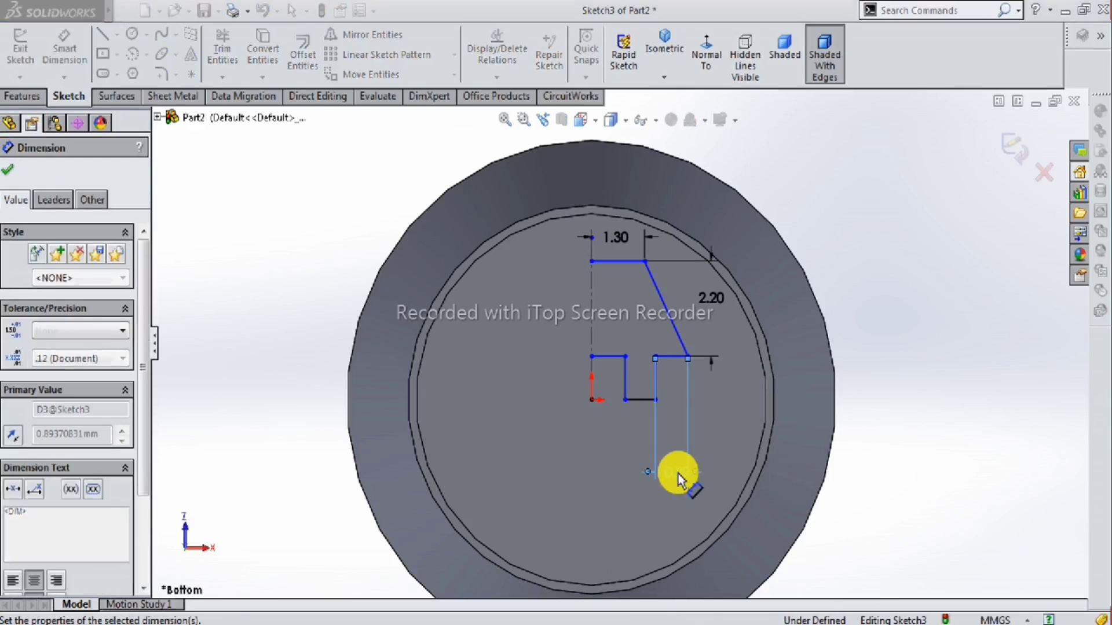
click(637, 444)
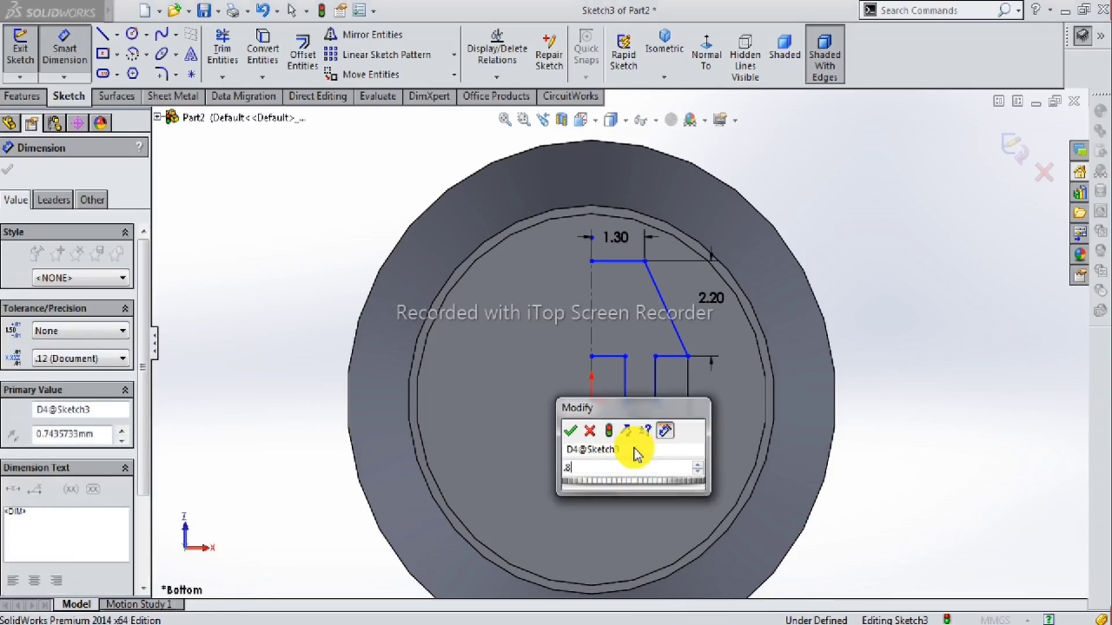
text(.8)
key(Return)
click(656, 387)
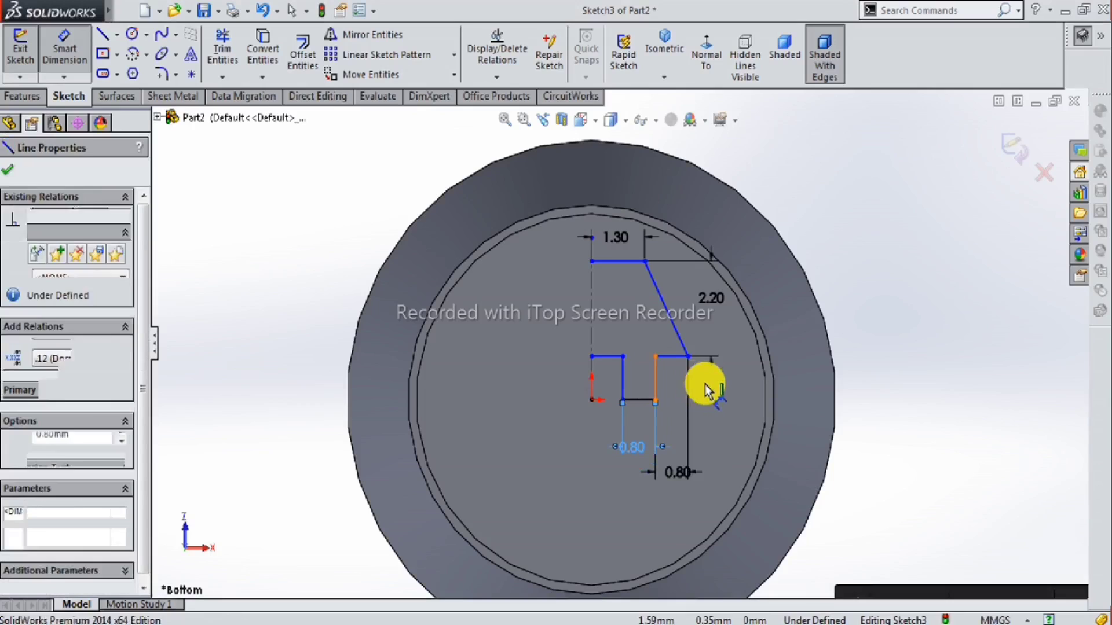
click(718, 387)
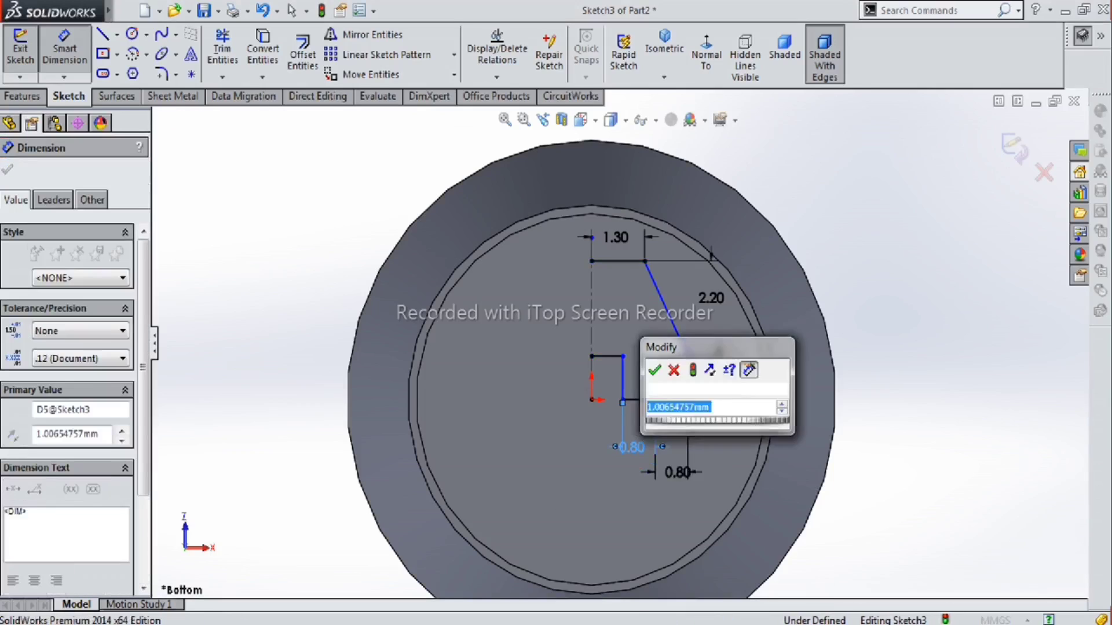
text(1)
key(Return)
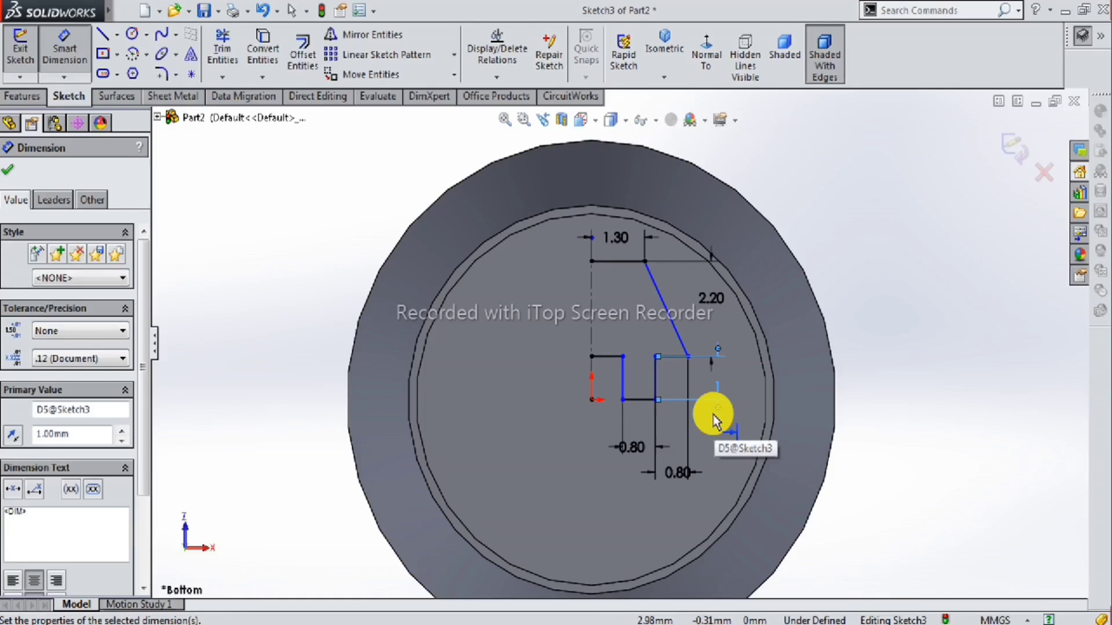
ctrl+middle_drag(712, 426, 682, 367)
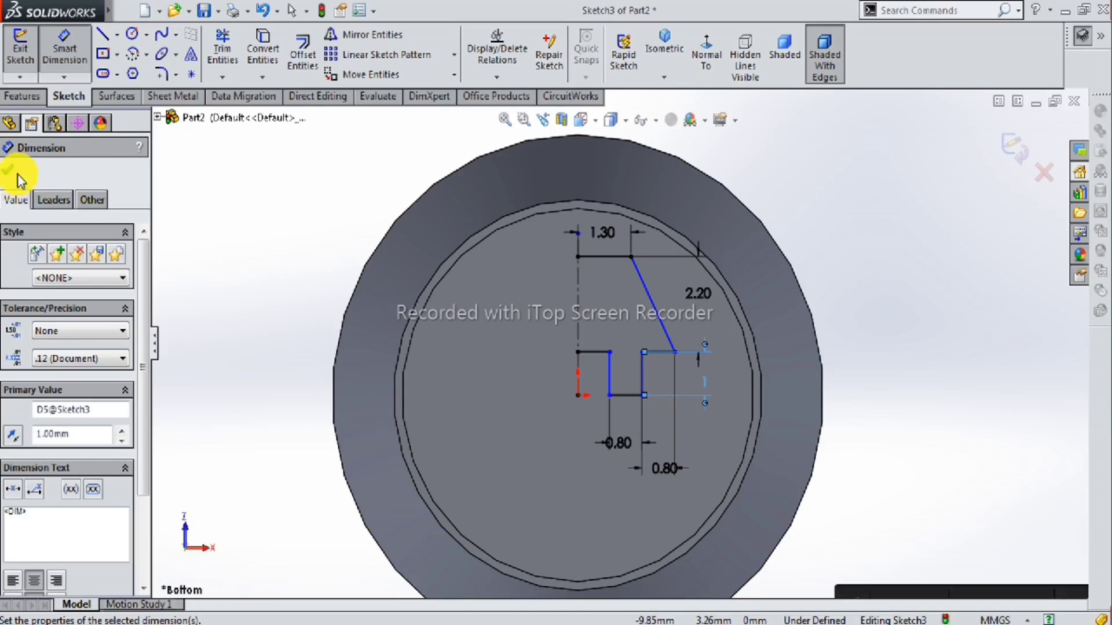
Mirror the top line, sloped side, step and notch lines about the vertical centerline.
click(17, 177)
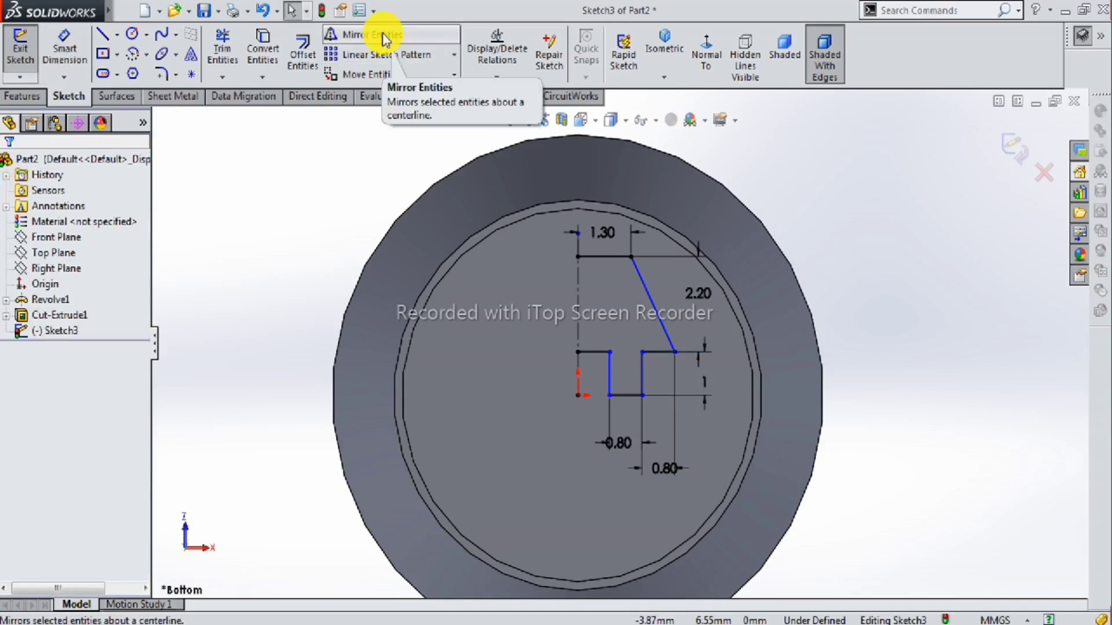
click(597, 259)
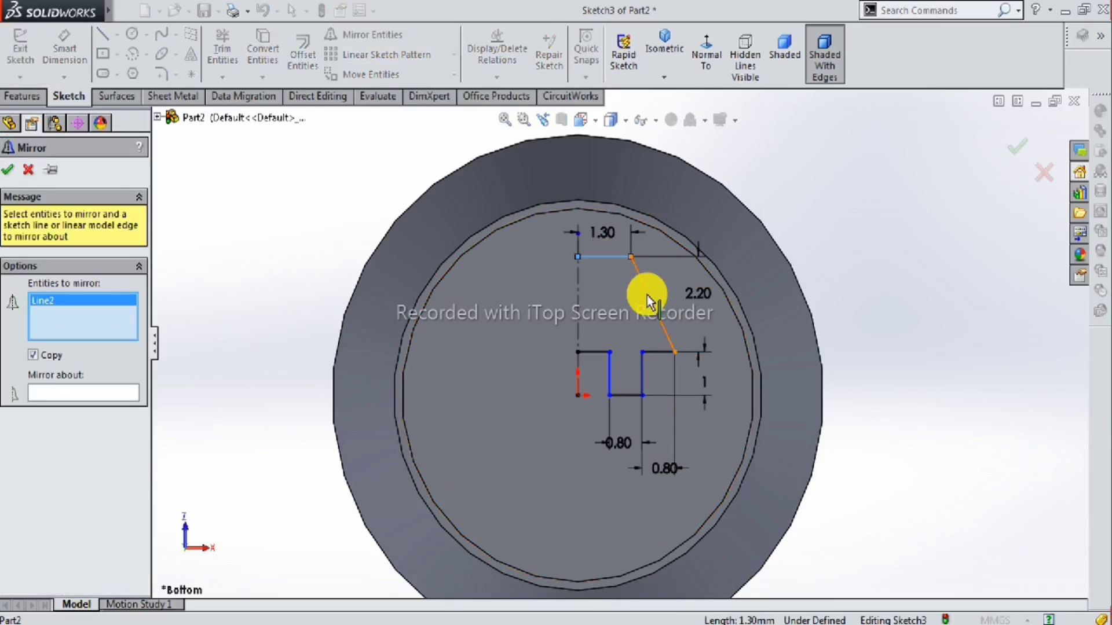
click(645, 292)
click(655, 352)
click(642, 373)
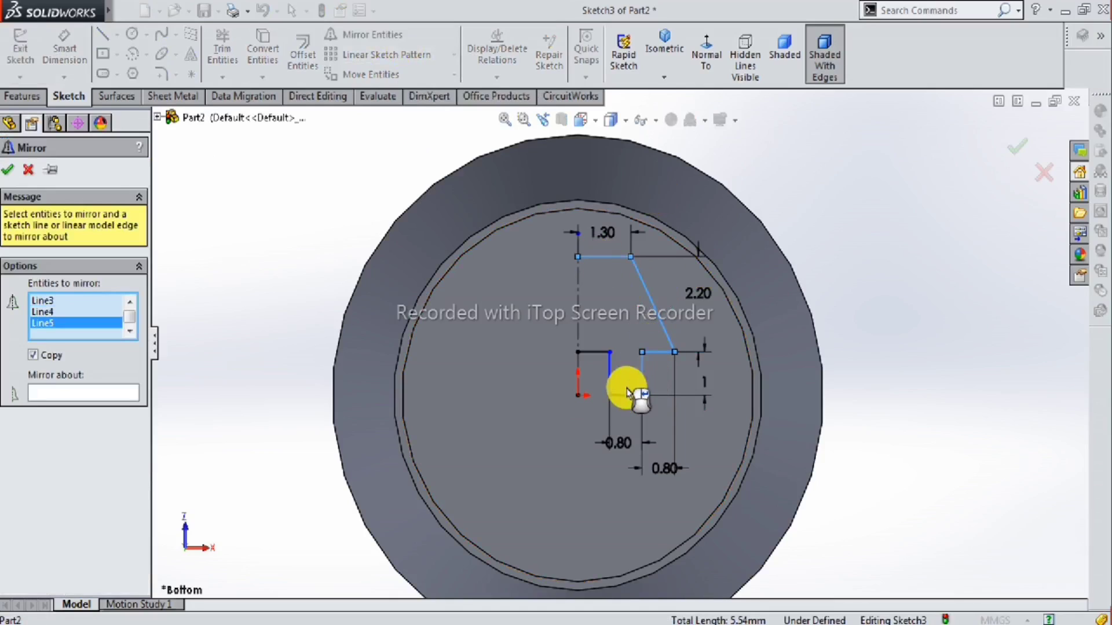
click(609, 381)
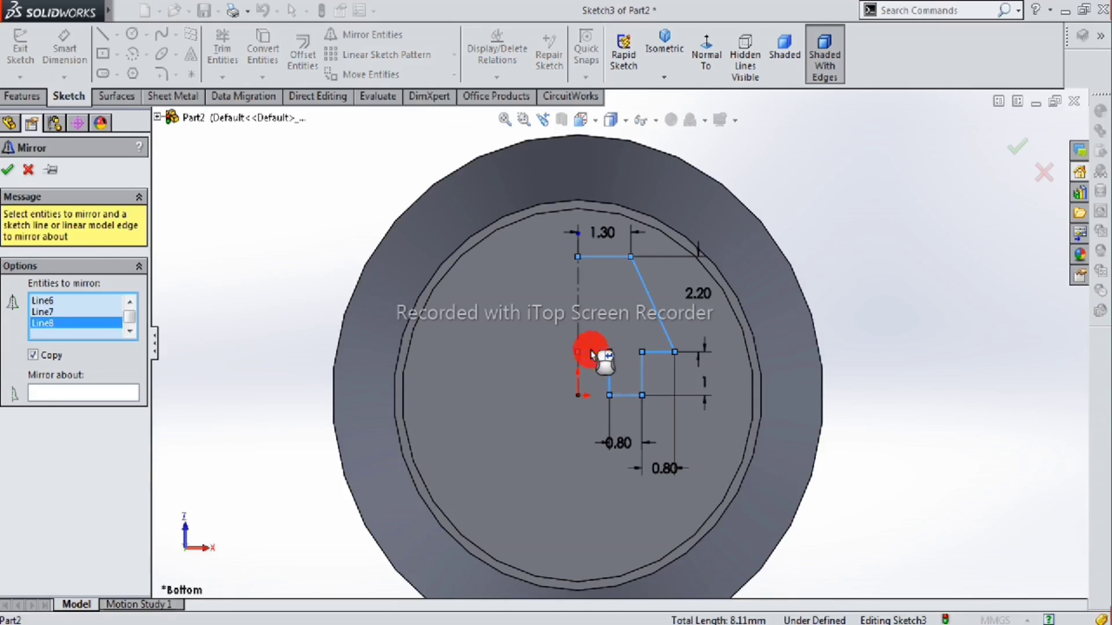
click(122, 394)
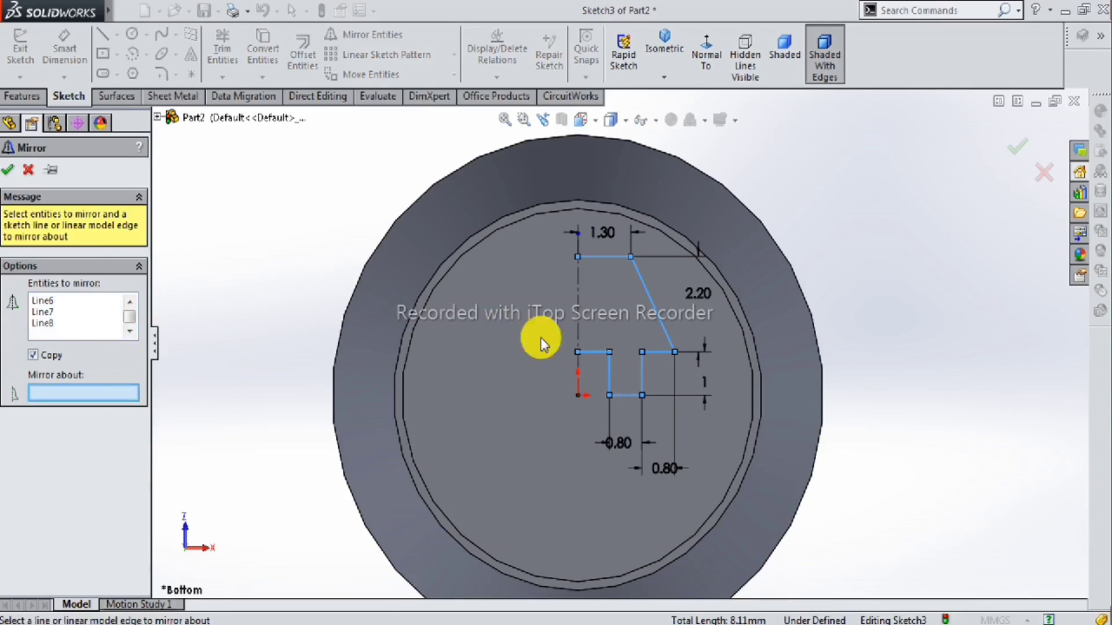
click(577, 318)
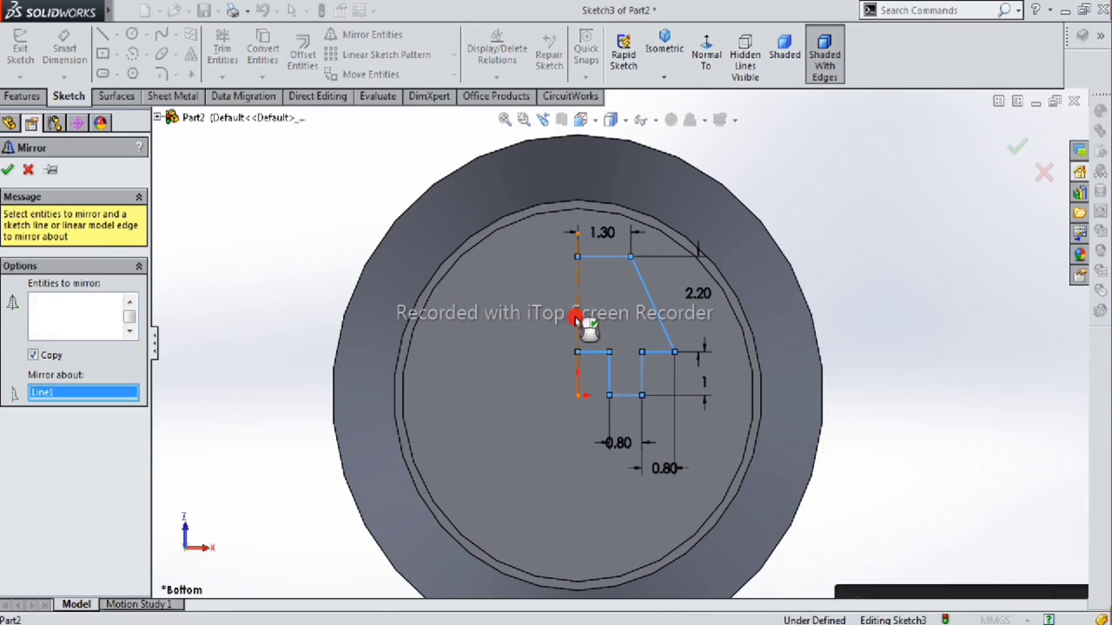
click(9, 170)
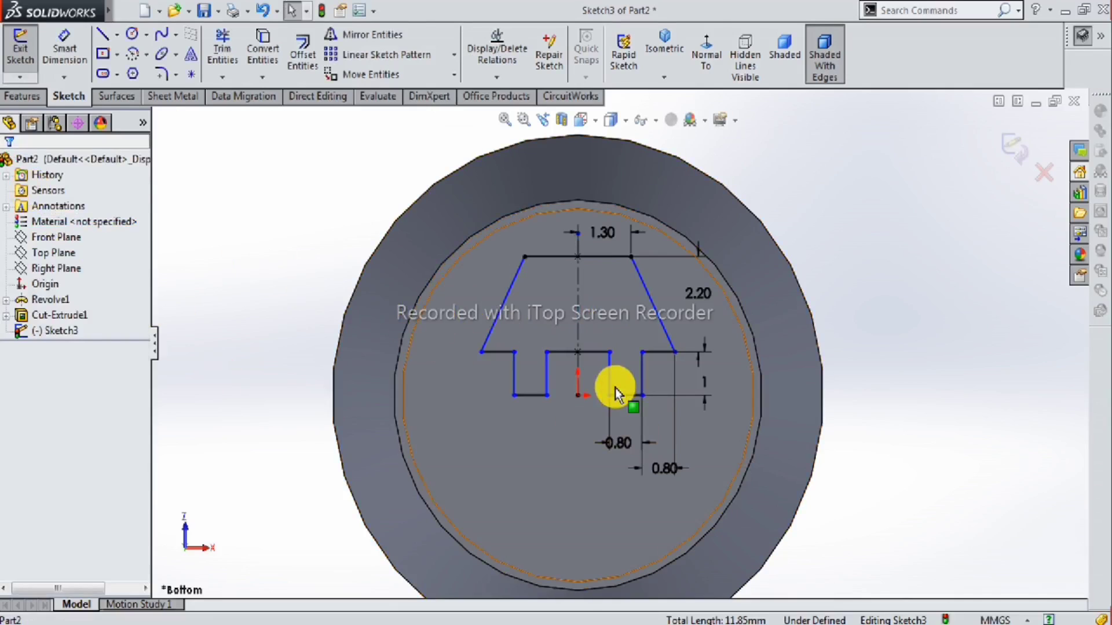
Reposition a 0.80 dimension label in the sketch.
scroll(615, 388, up, 3)
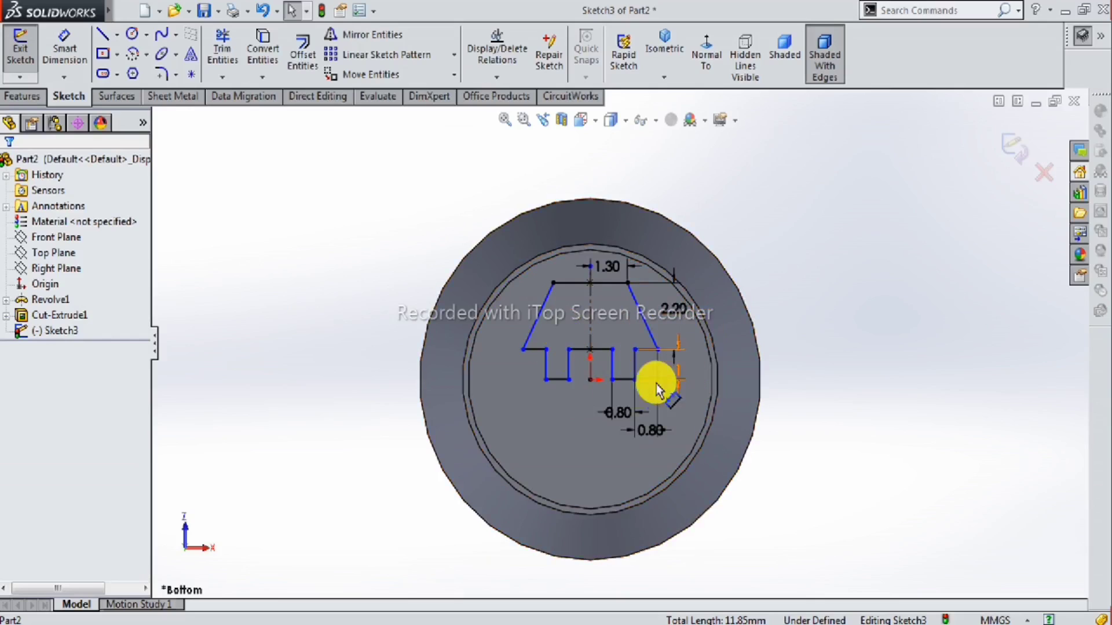
click(620, 423)
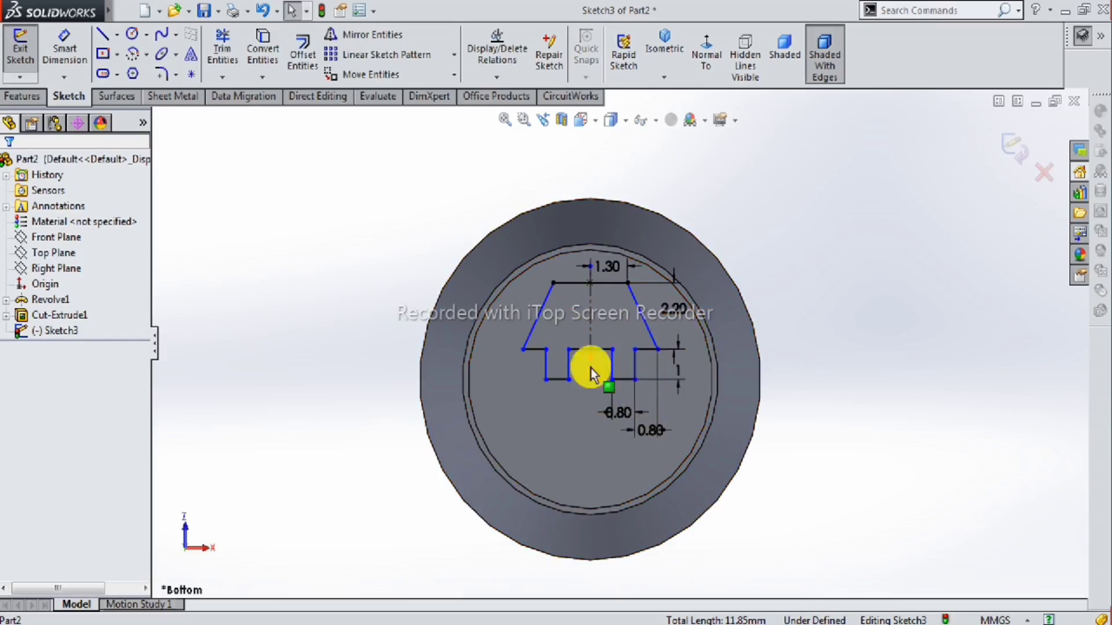
click(94, 218)
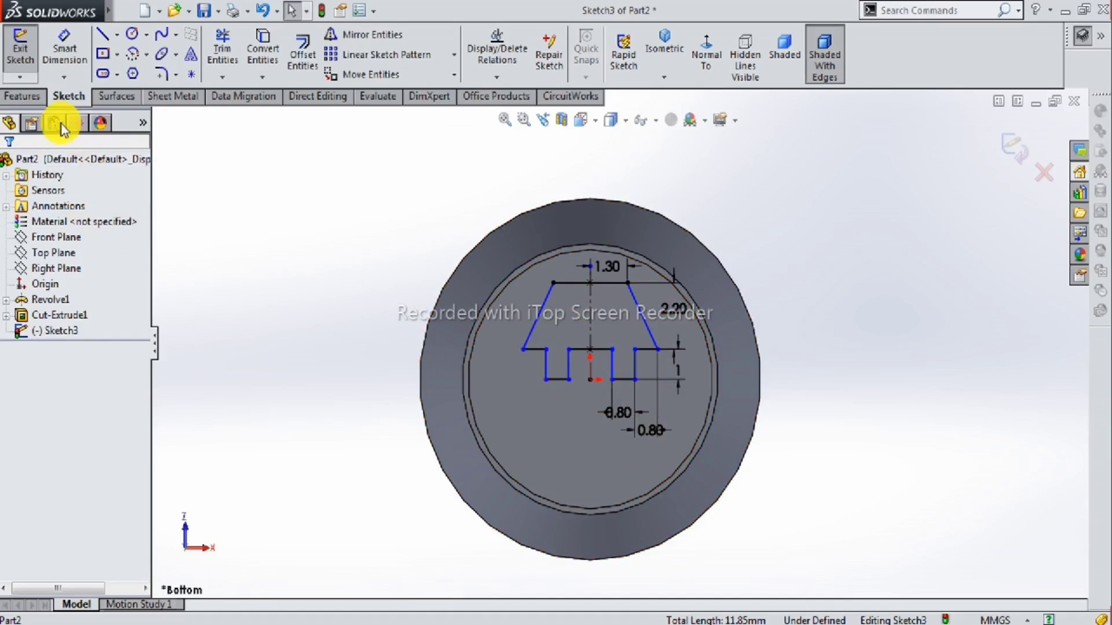
click(36, 99)
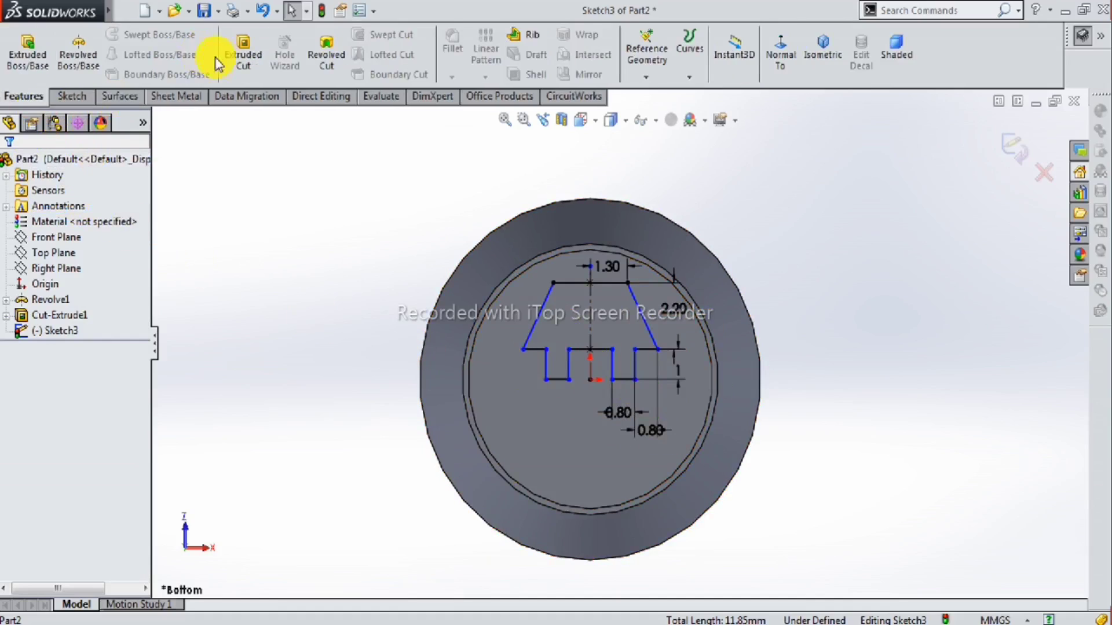
Extrude-cut the symmetric profile 20 mm blind into the shaft end, creating Cut-Extrude2.
click(244, 53)
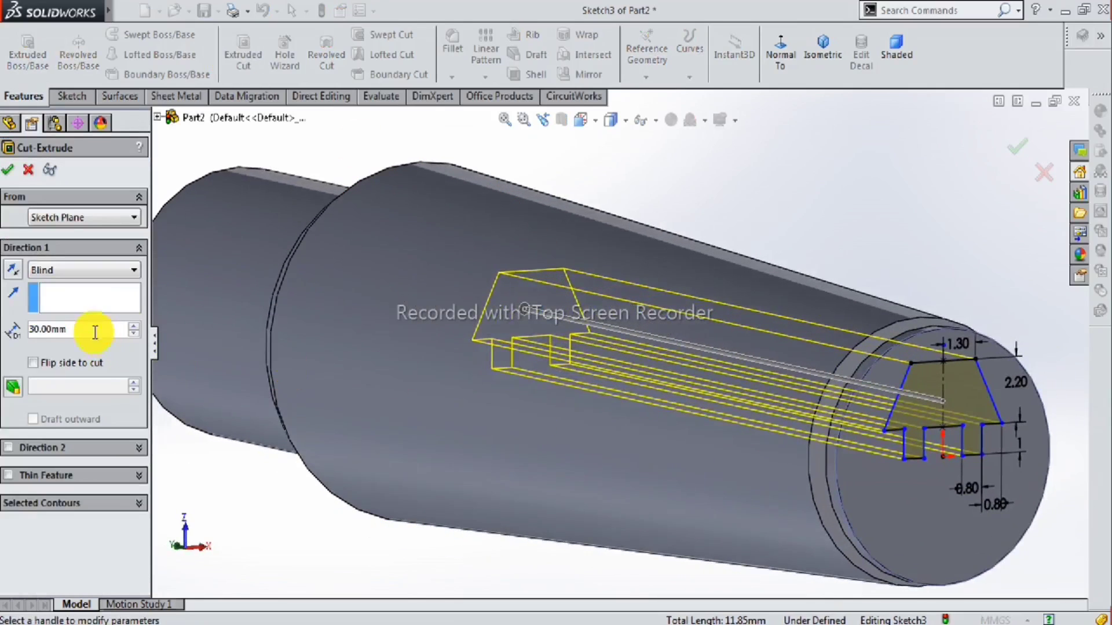
click(133, 333)
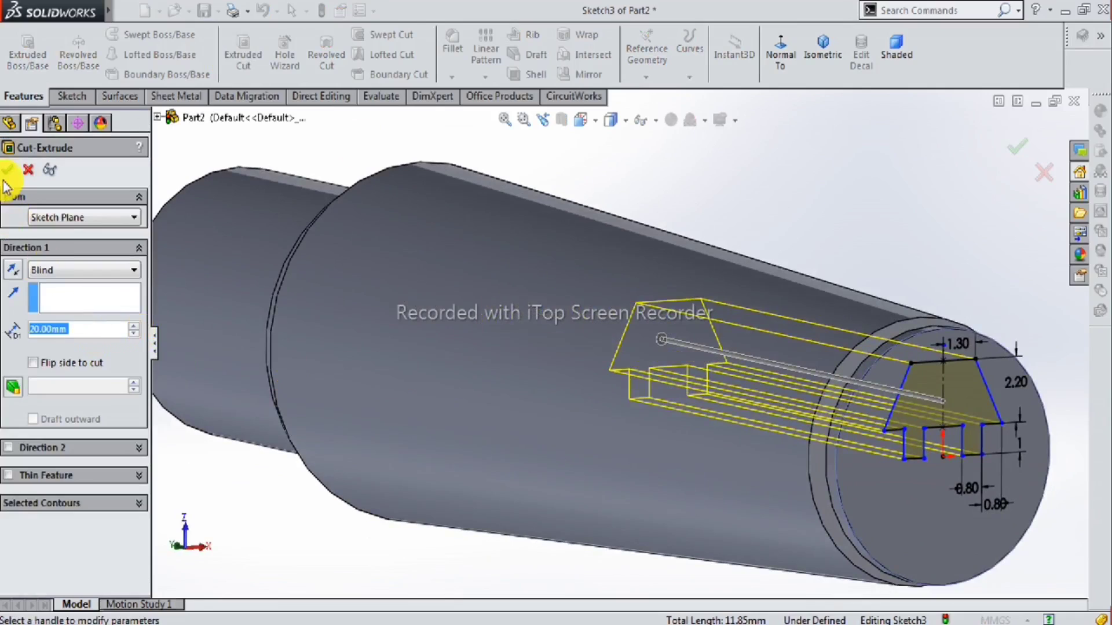
click(454, 386)
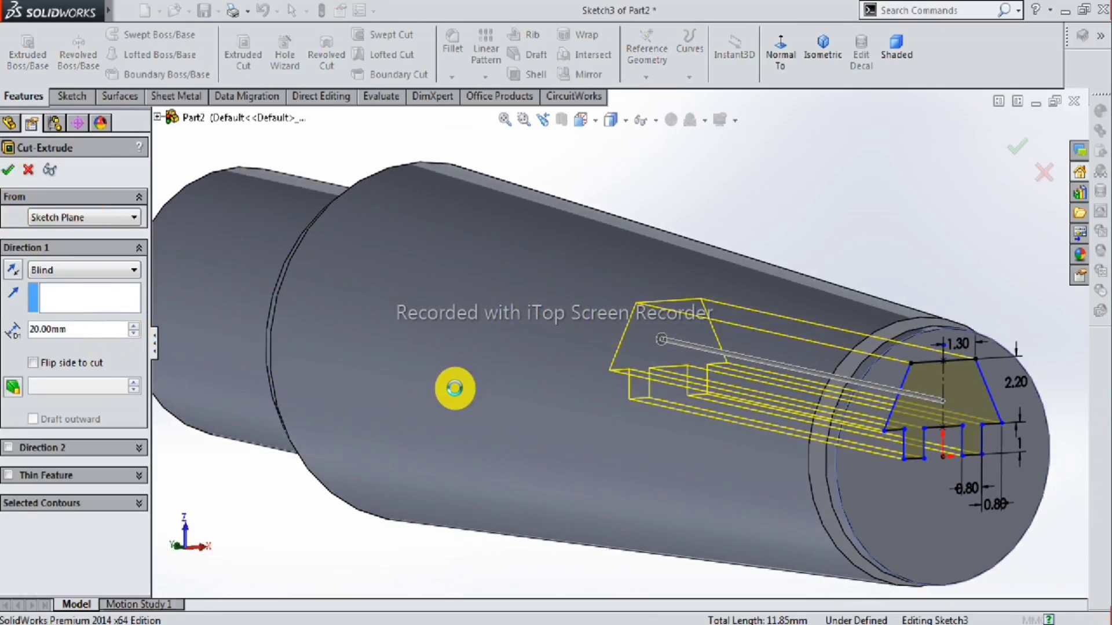
key(Return)
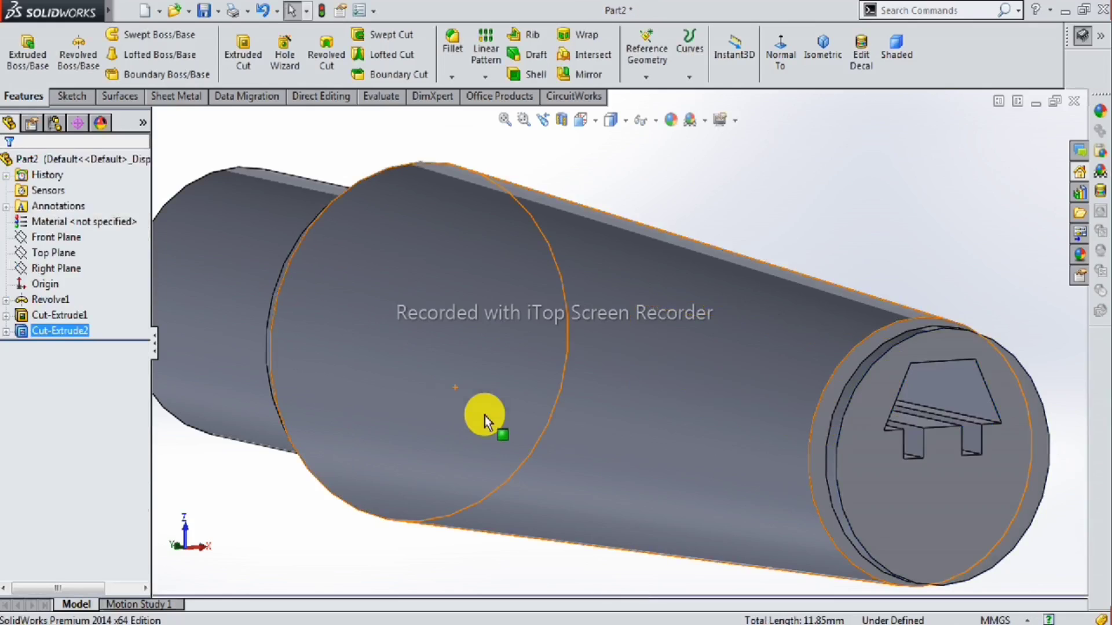
mouse_move(704, 394)
middle_down()
mouse_move(861, 387)
mouse_move(790, 397)
mouse_move(839, 409)
mouse_move(839, 385)
mouse_move(608, 389)
middle_up()
Start a stray sketch on the bore face, then exit it without drawing.
click(552, 374)
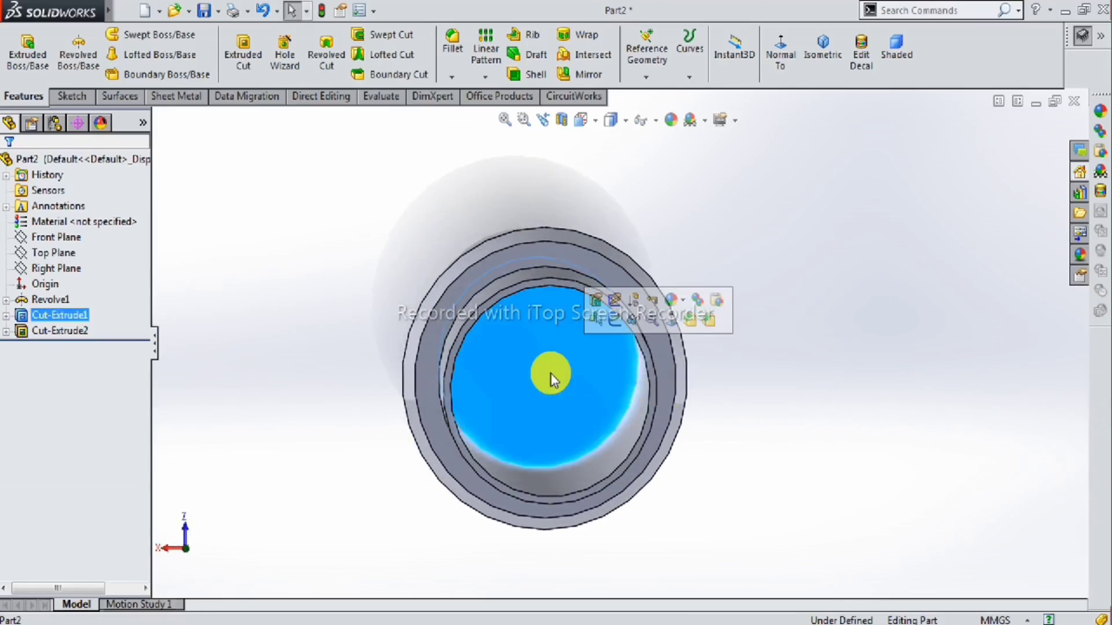
click(619, 322)
click(707, 55)
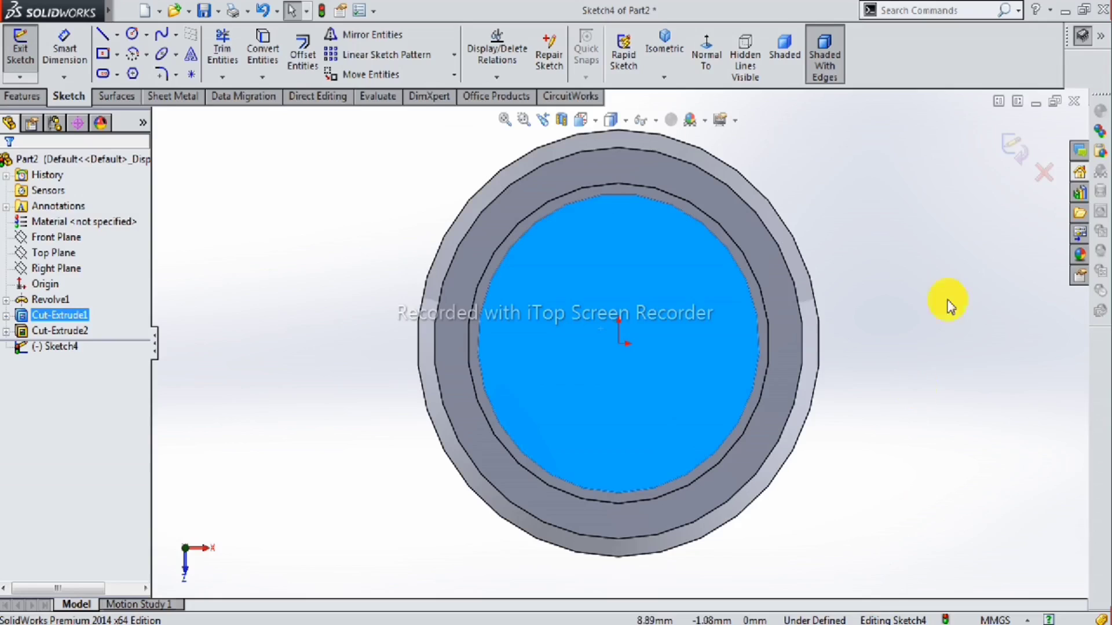
click(1008, 146)
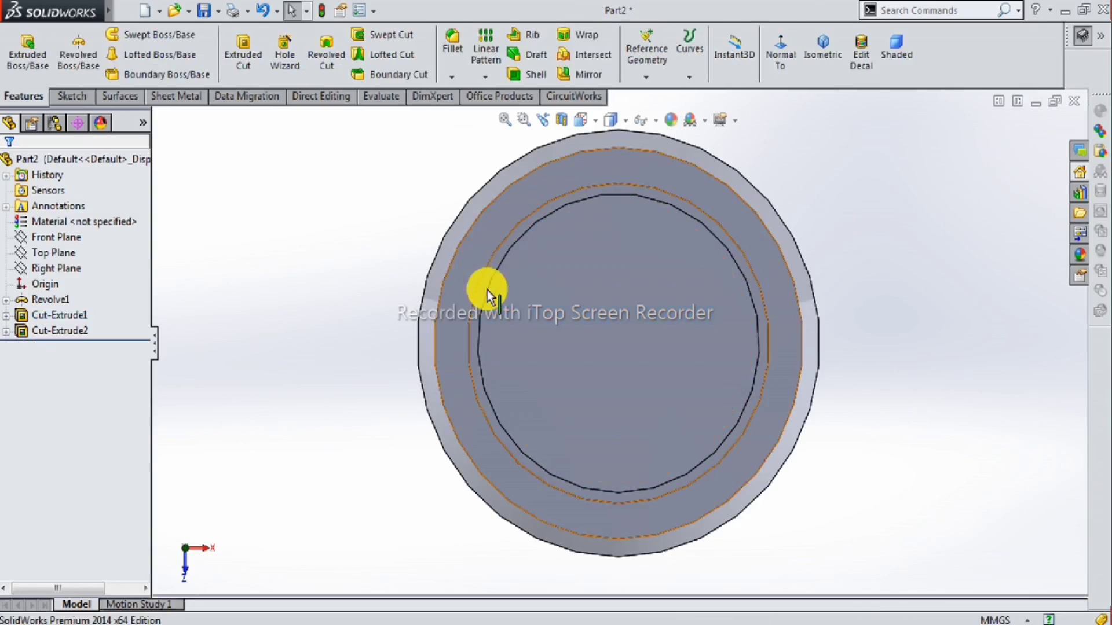
Expand Cut-Extrude2 and edit its Sketch3.
click(51, 331)
click(7, 332)
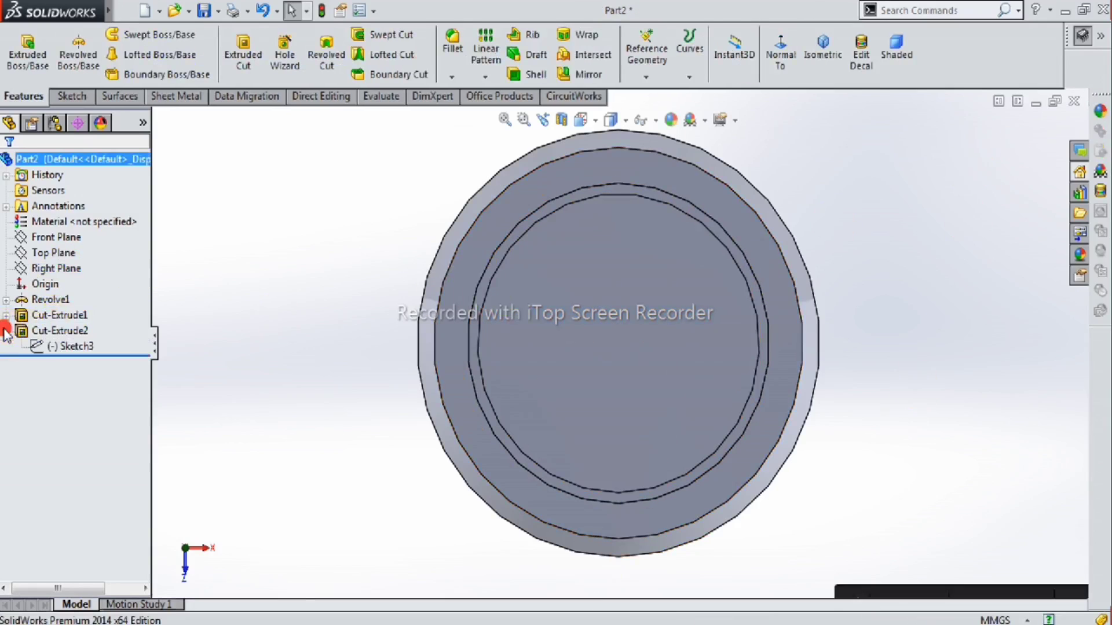
click(67, 346)
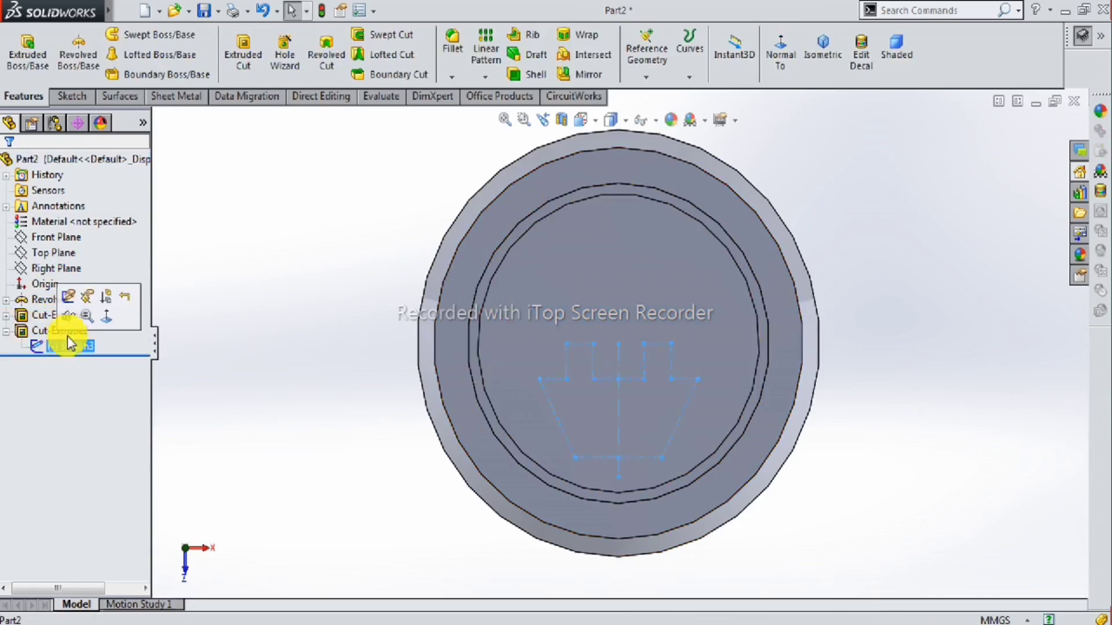
click(69, 299)
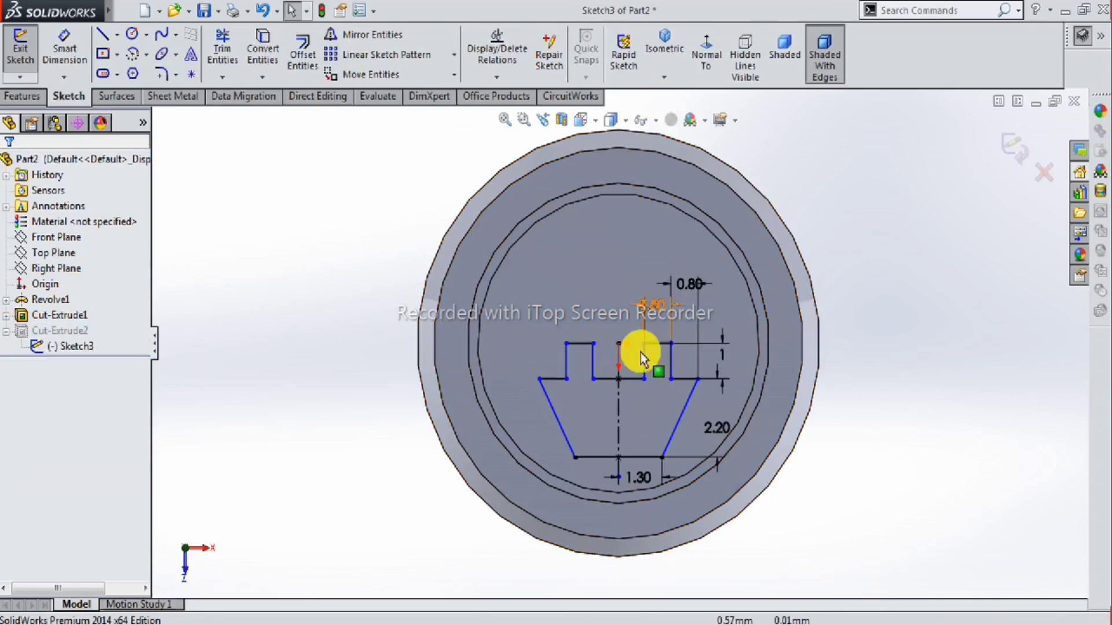
Round both top corners of the trapezoid with 1 mm fillets and exit Sketch3 to rebuild.
click(717, 50)
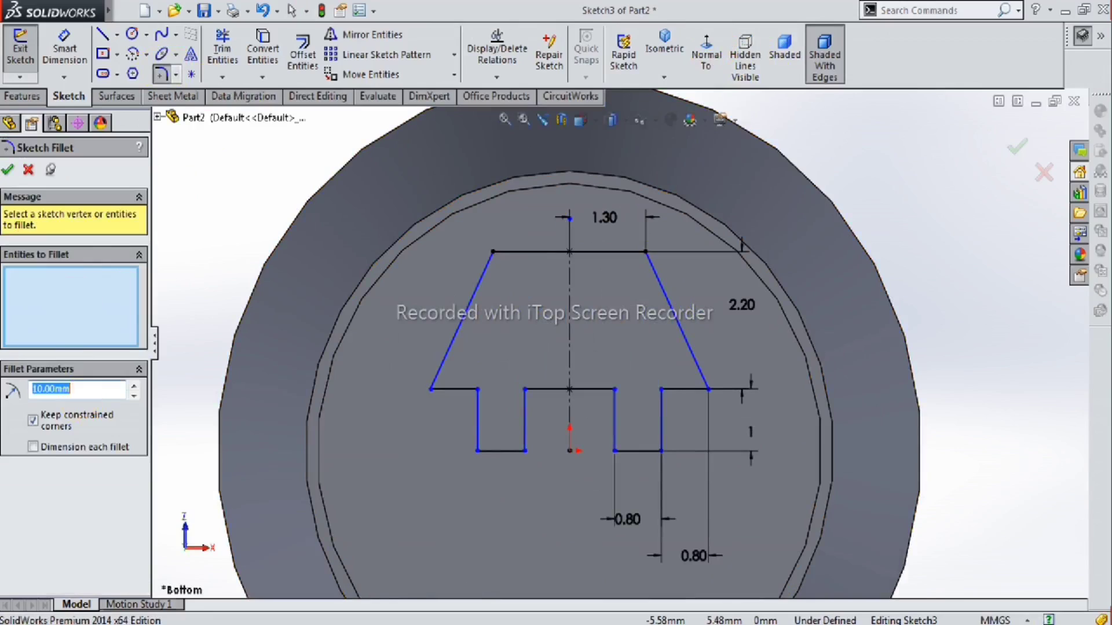
click(651, 255)
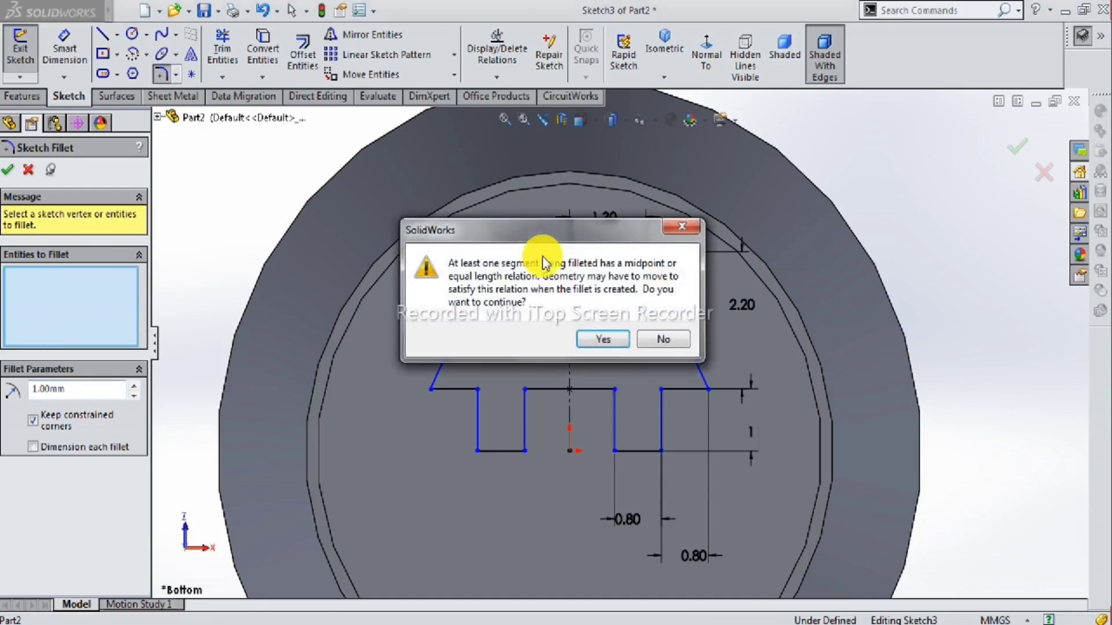
click(613, 346)
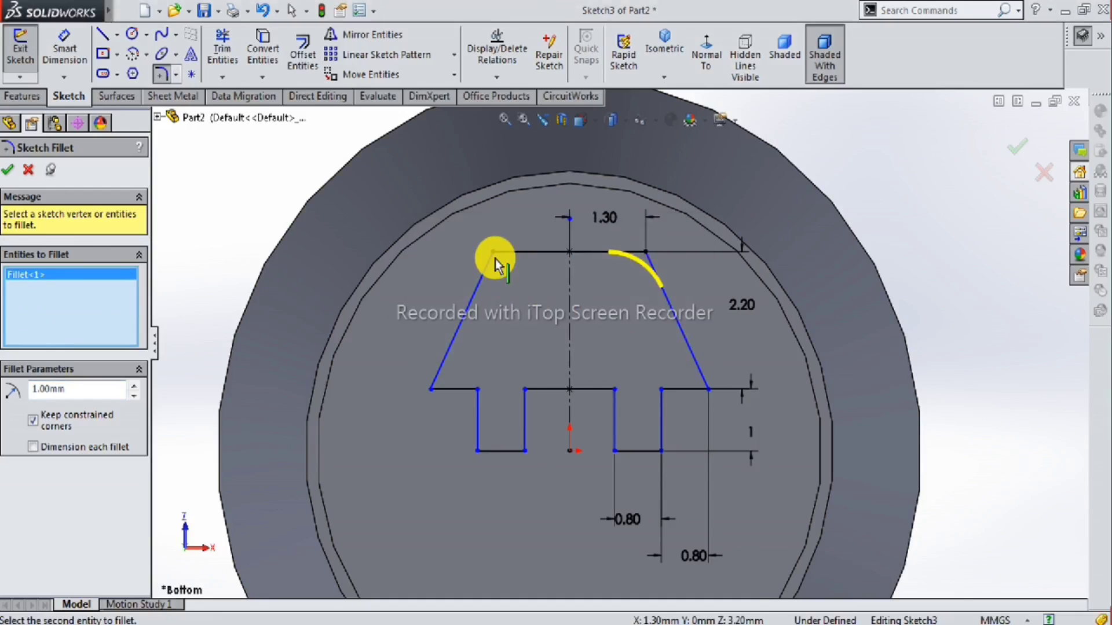
click(495, 257)
click(613, 344)
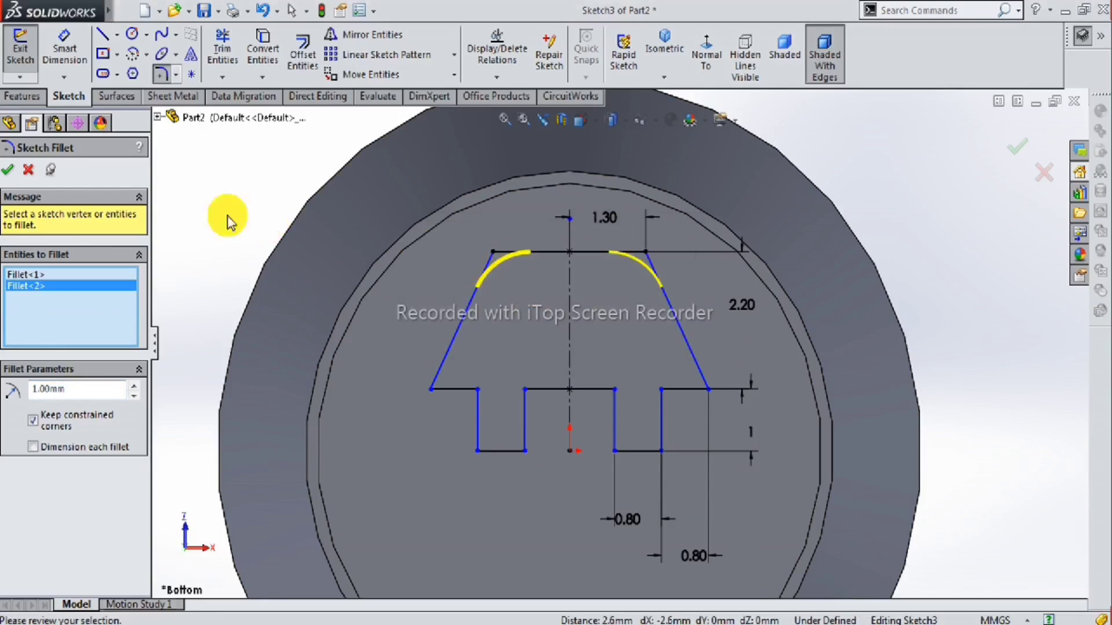
click(8, 170)
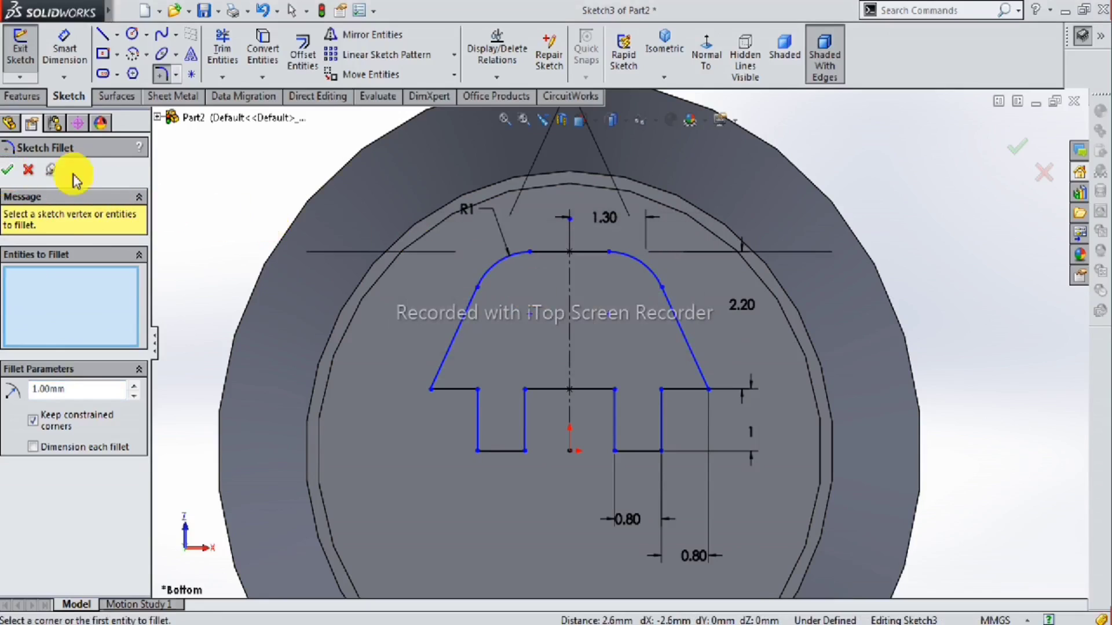
click(1013, 157)
scroll(707, 303, up, 3)
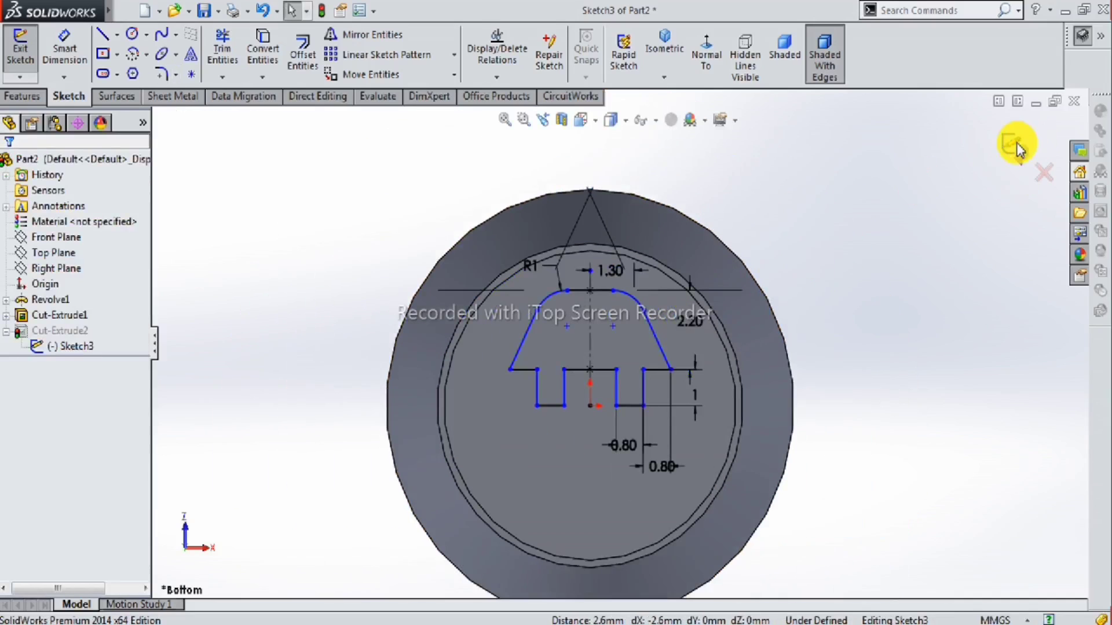
click(1018, 149)
Start a sketch on the tube's inner face and draw a circle centred on the origin.
mouse_move(766, 280)
middle_down()
mouse_move(752, 266)
mouse_move(739, 278)
mouse_move(618, 280)
mouse_move(533, 298)
mouse_move(551, 317)
middle_up()
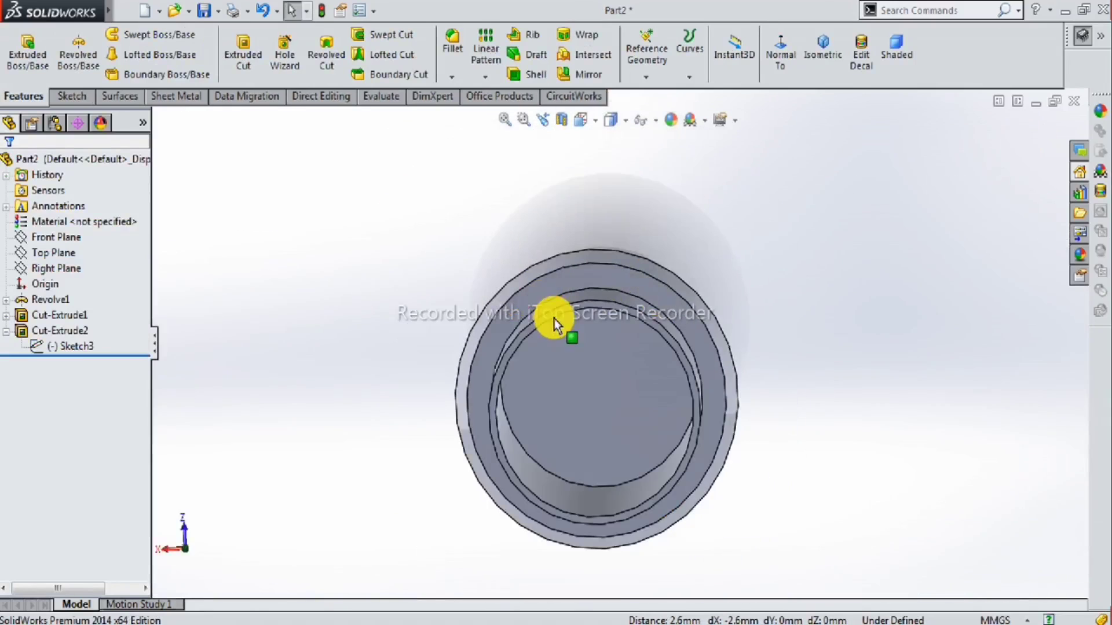
click(568, 371)
click(625, 315)
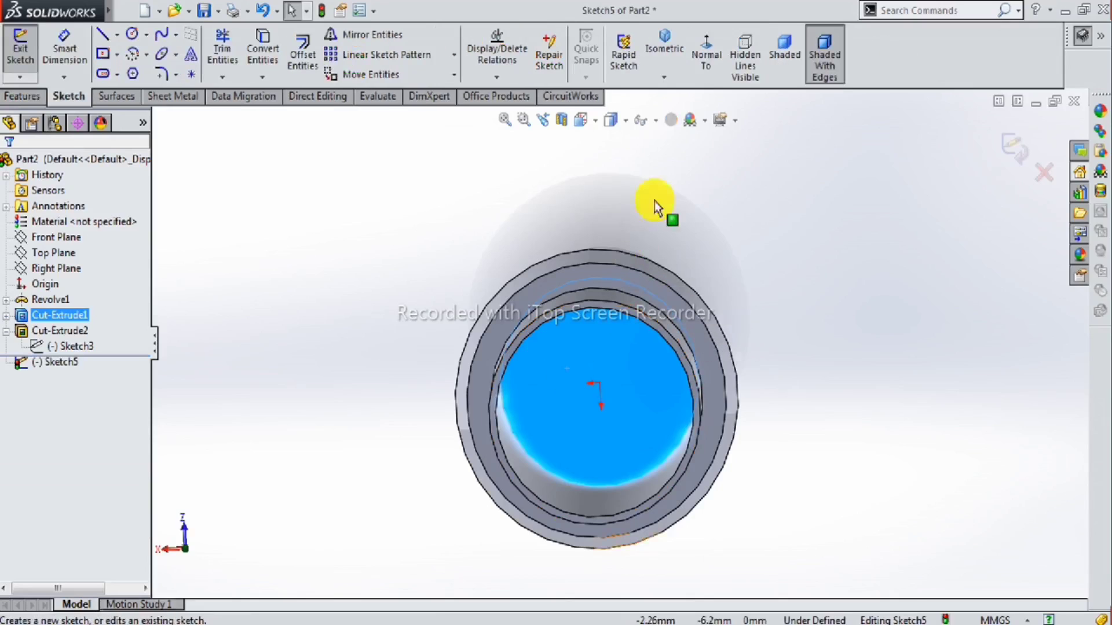
click(706, 55)
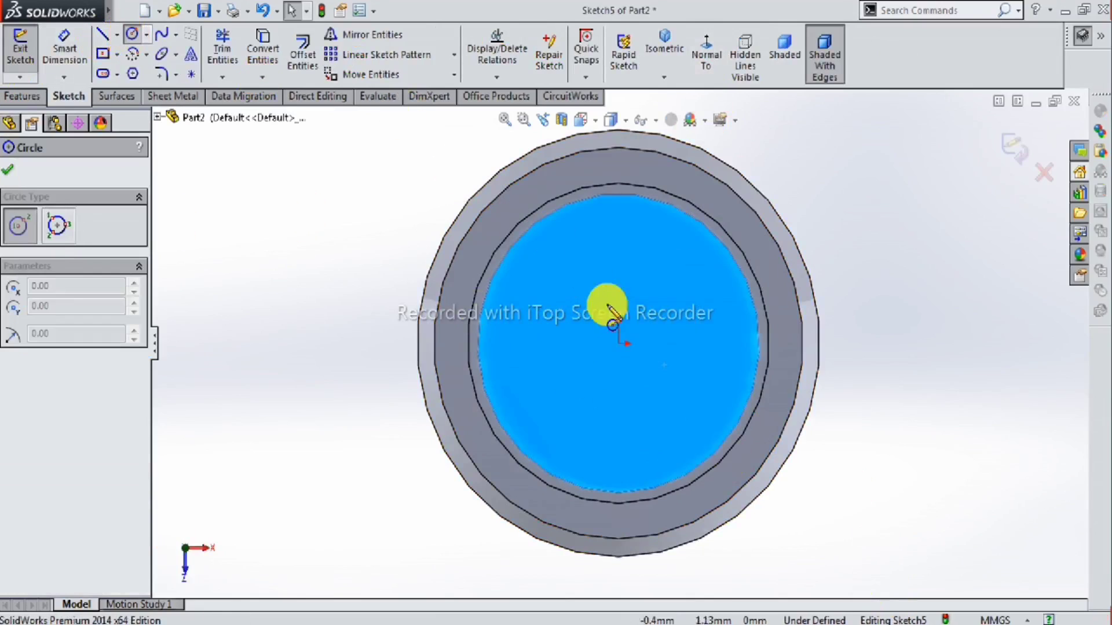
click(618, 343)
click(595, 303)
Dimension the circle to a 2 mm diameter and close Sketch5.
click(64, 49)
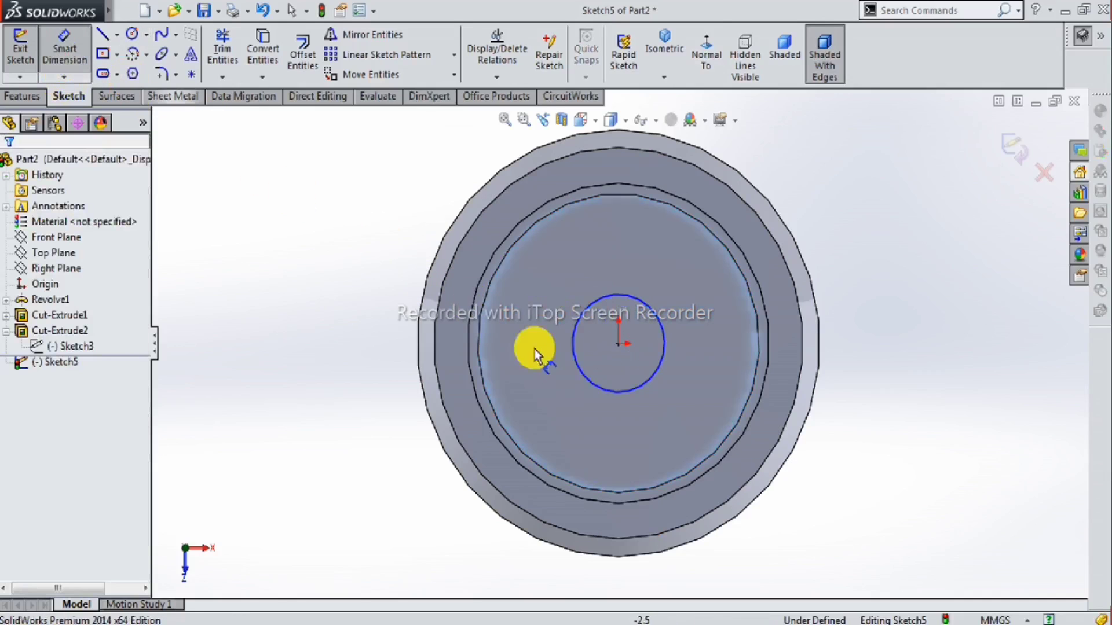
click(579, 366)
click(356, 360)
text(2)
key(Return)
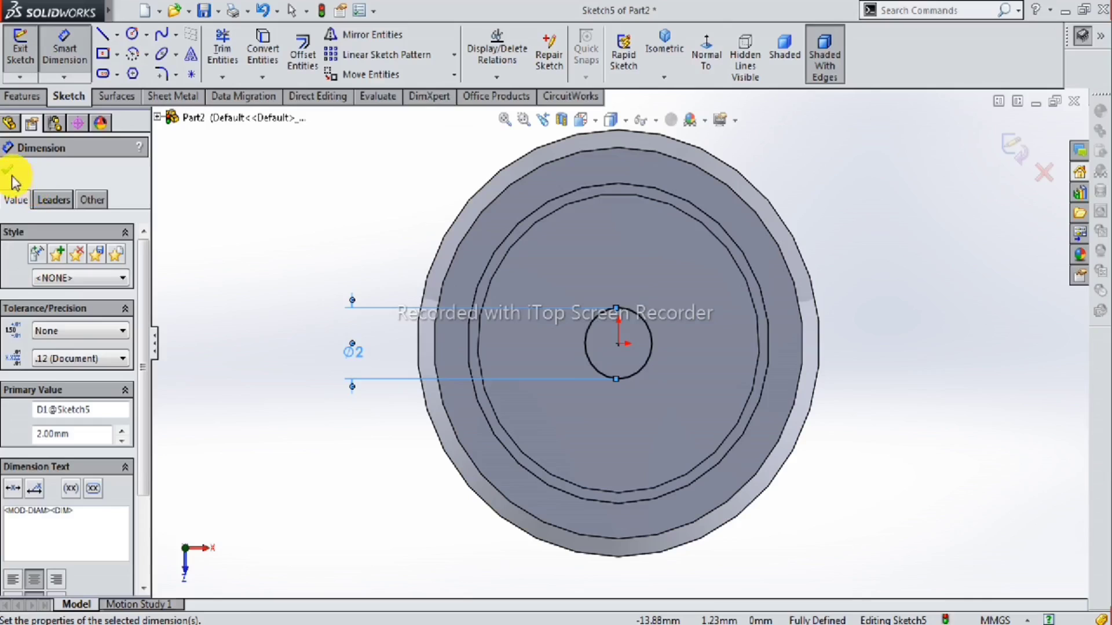
click(9, 171)
click(996, 159)
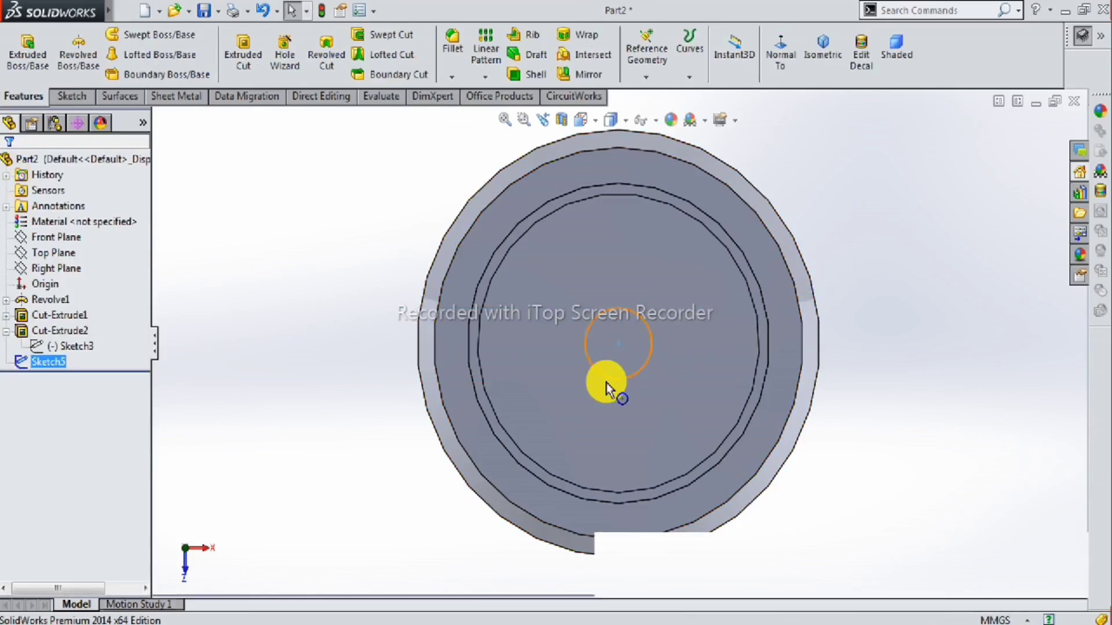
Reopen Sketch3 of the trapezoid cut and view it face-on.
middle_drag(605, 388, 595, 379)
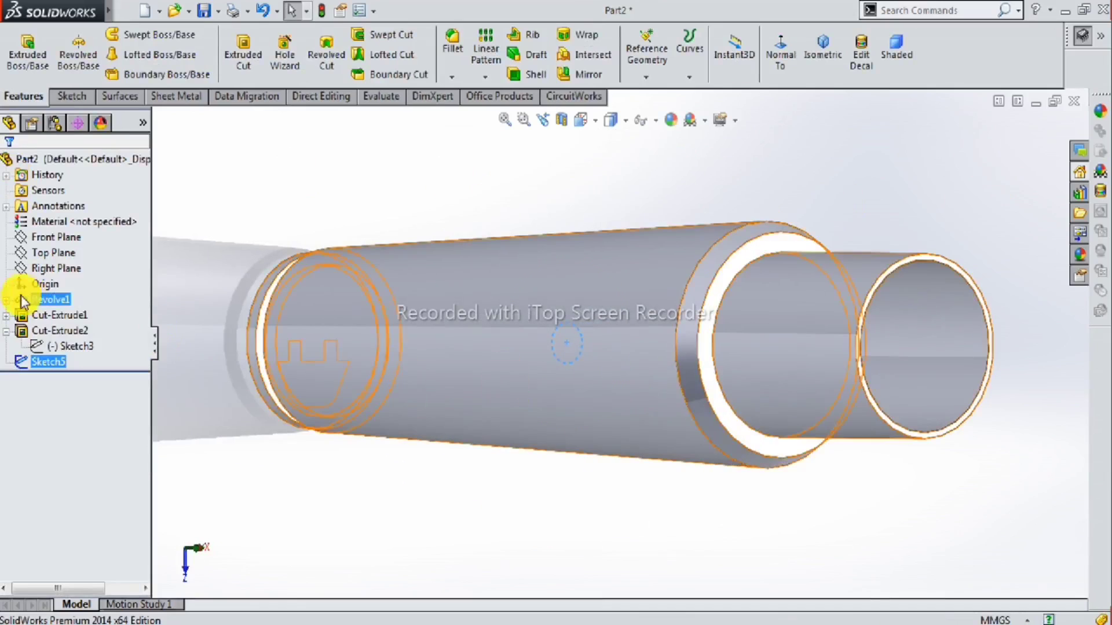
click(67, 347)
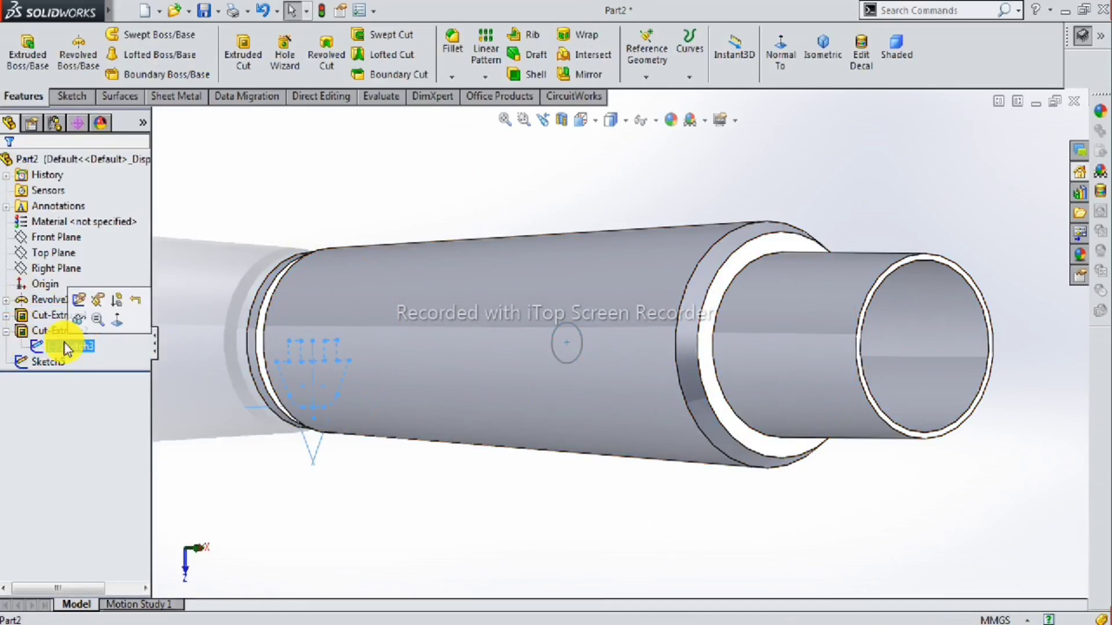
click(76, 299)
click(704, 58)
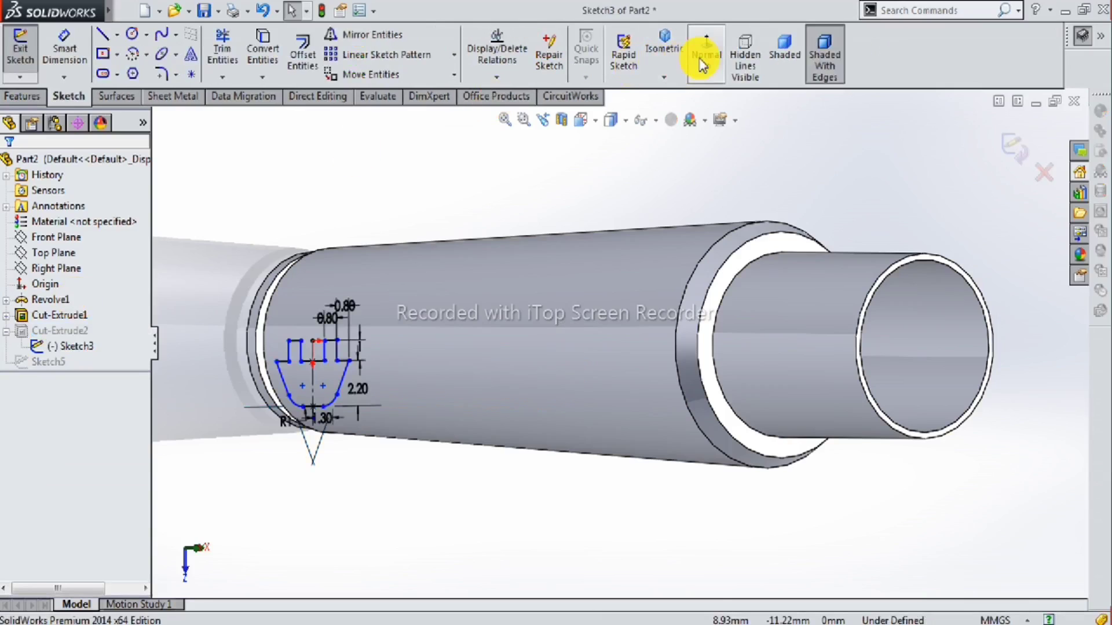
scroll(662, 248, down, 5)
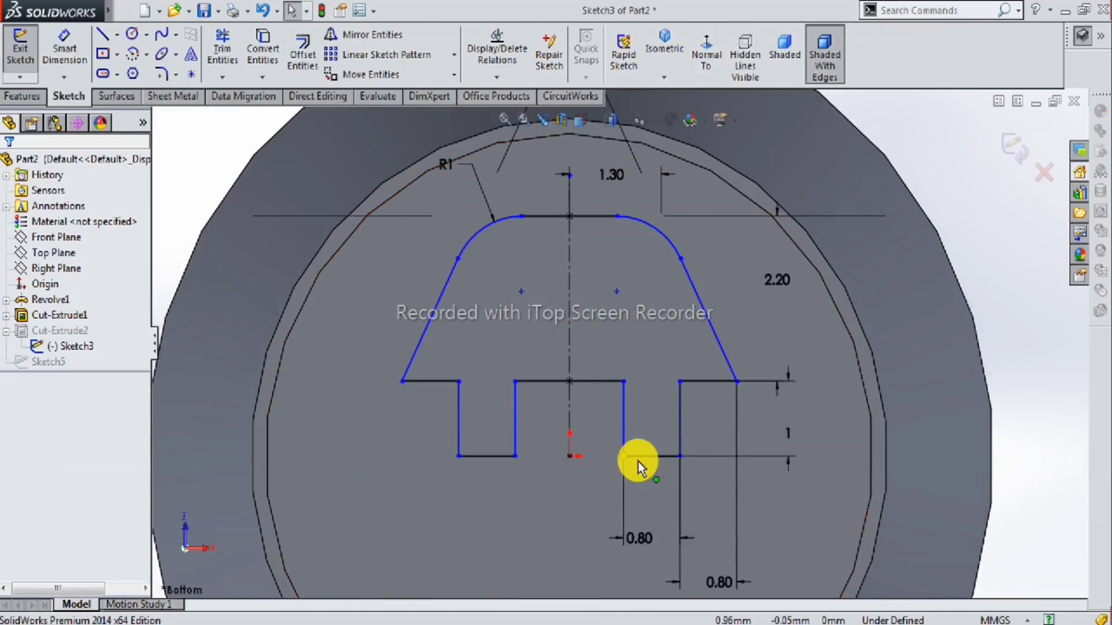
Make the midpoint of the central lower edge coincident with the origin.
click(640, 456)
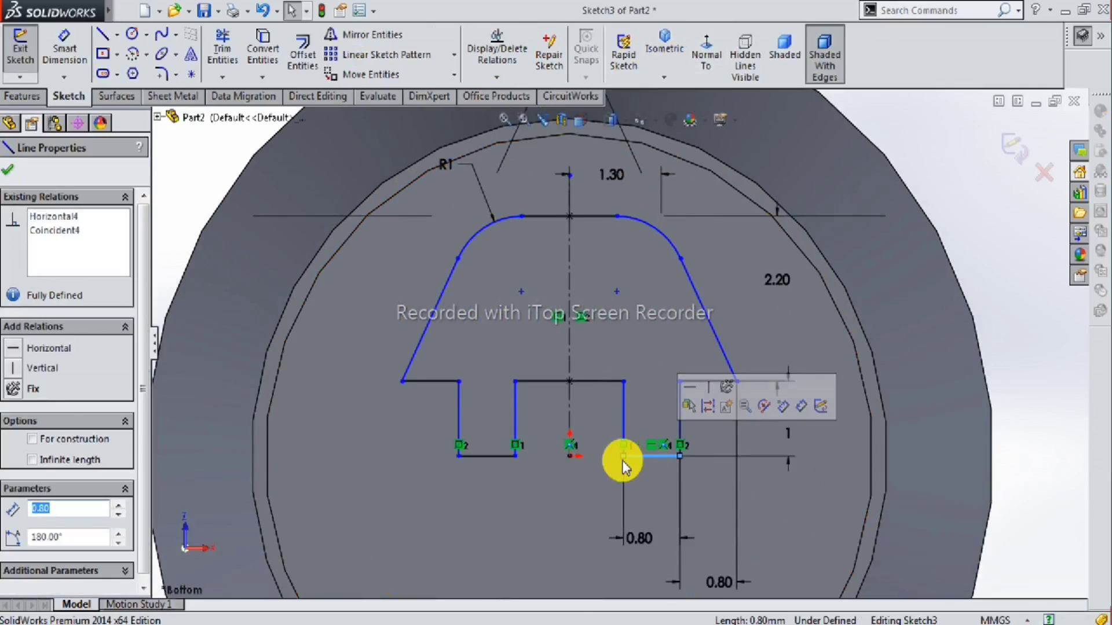
key(Escape)
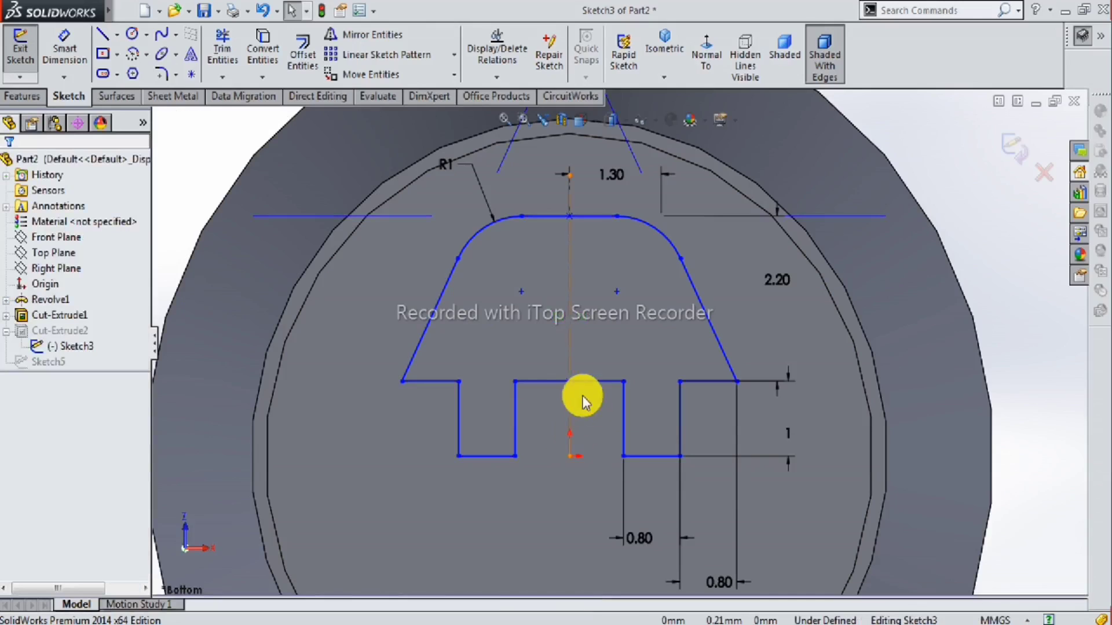
click(570, 382)
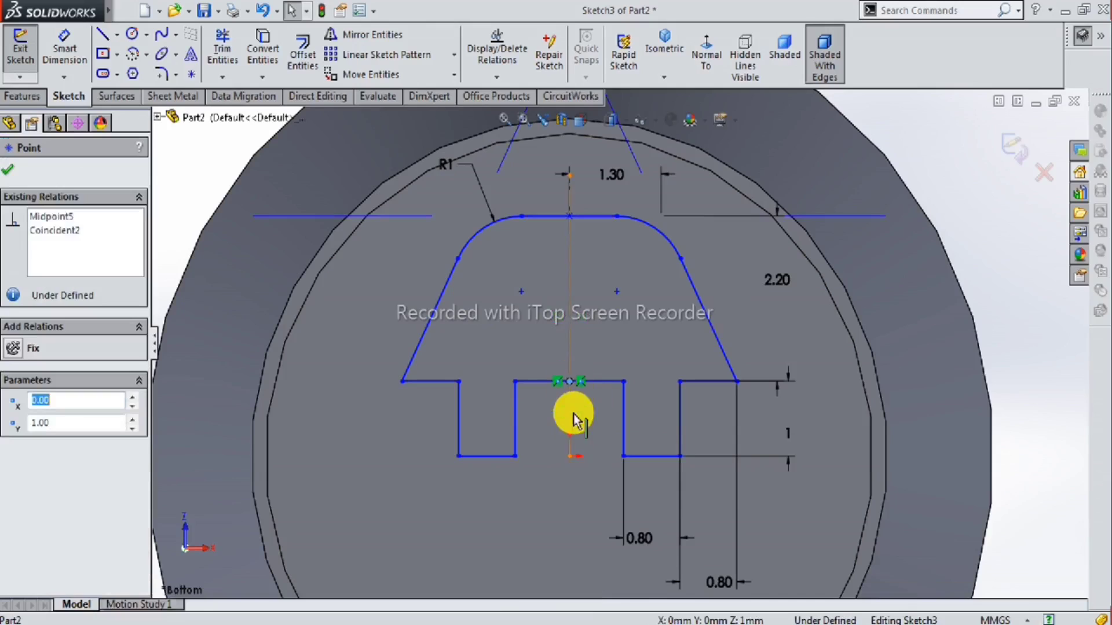
ctrl+click(568, 458)
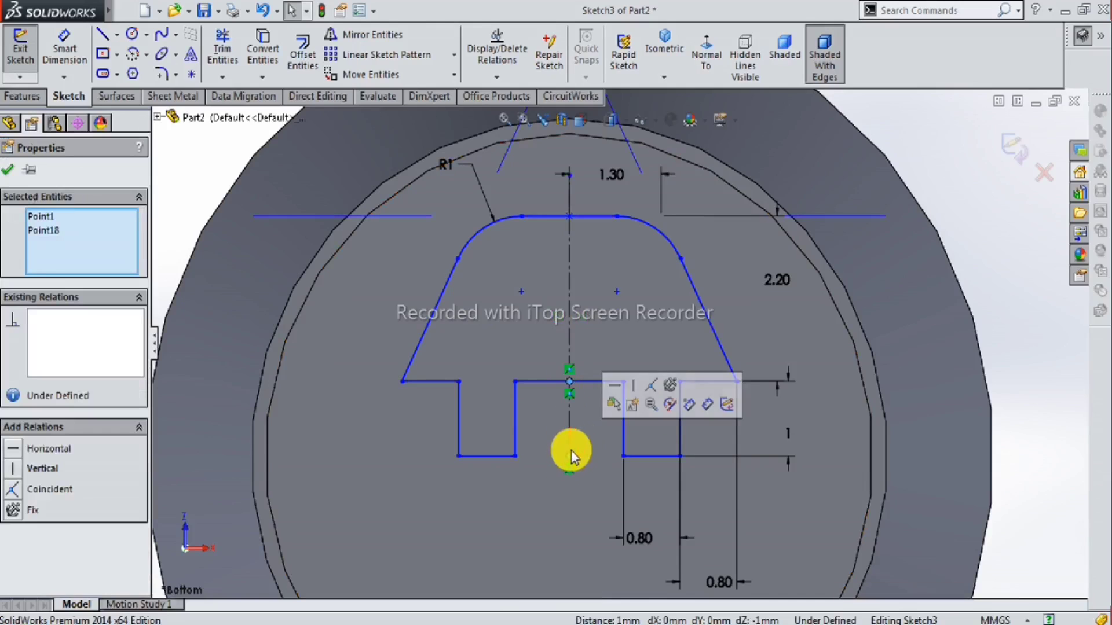
click(648, 386)
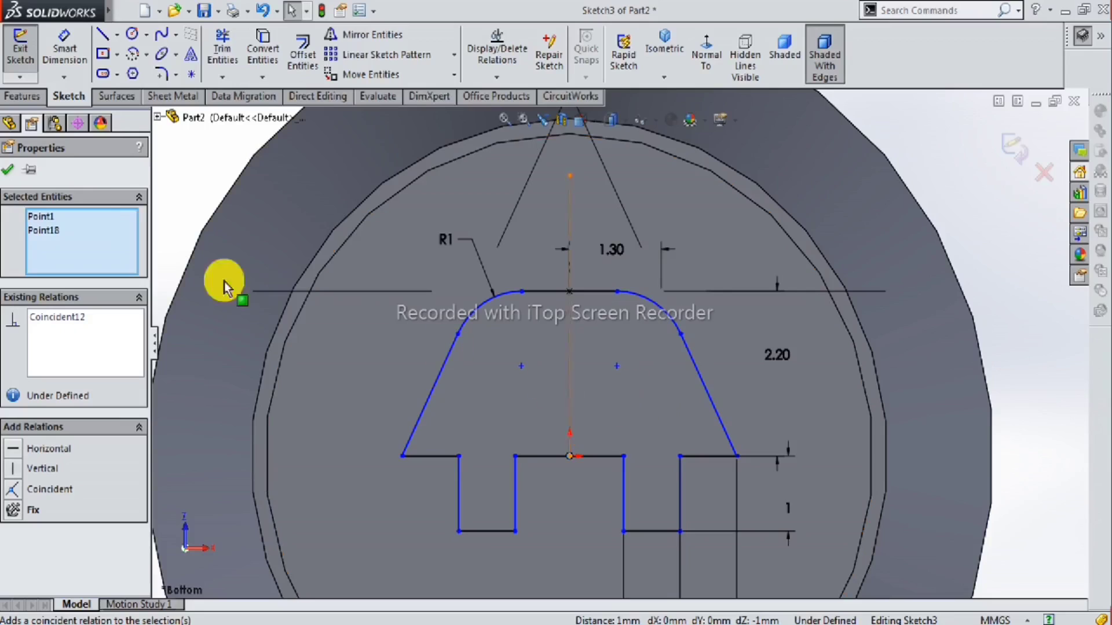
click(8, 171)
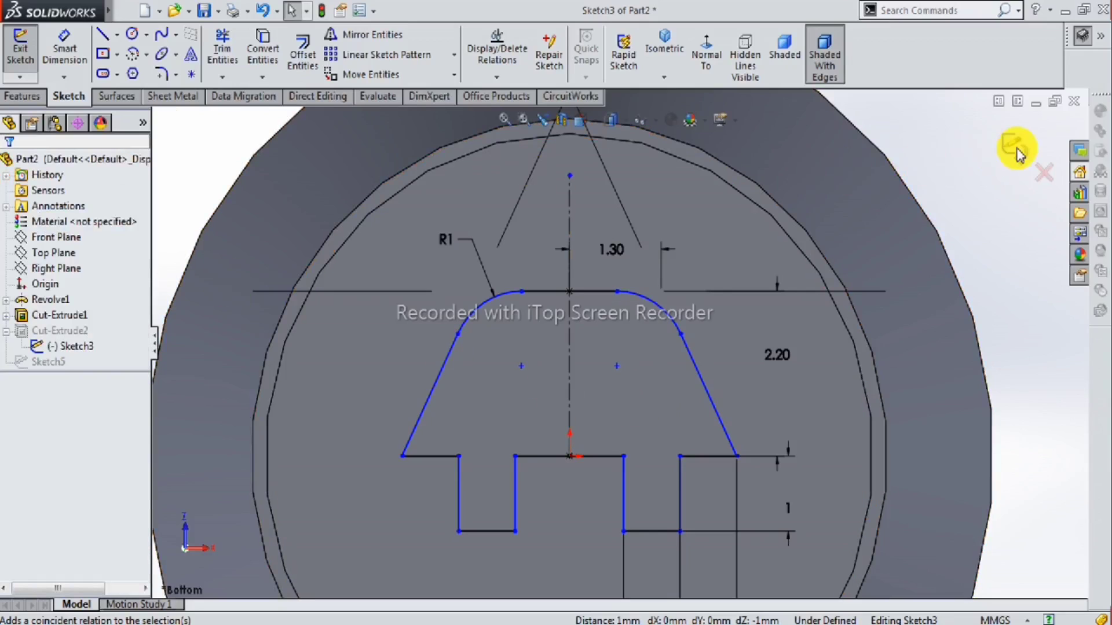
Rebuild Sketch3, then cut the Ø2 mm Sketch5 circle 5 mm blind into the tube end.
key(ctrl+b)
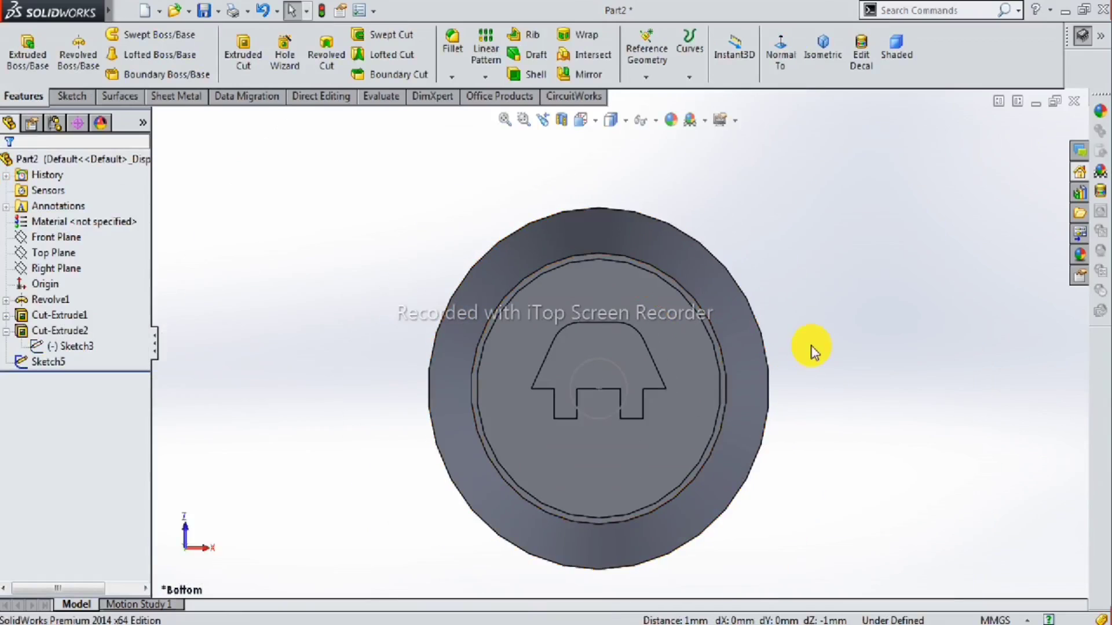
mouse_move(811, 345)
middle_down()
mouse_move(564, 400)
mouse_move(599, 392)
mouse_move(586, 412)
middle_up()
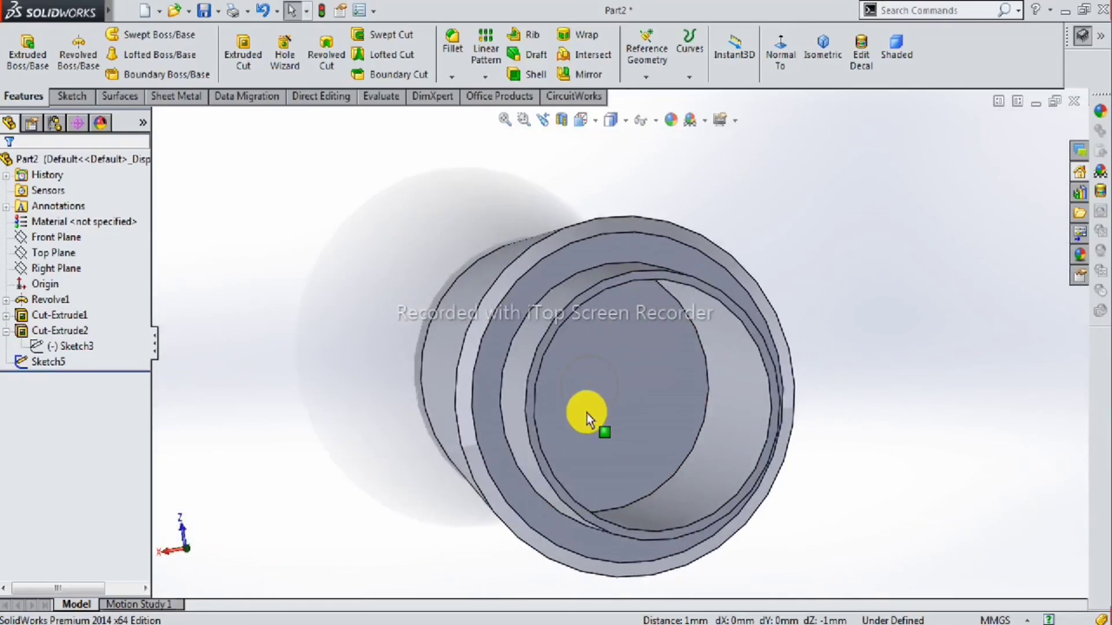
click(585, 415)
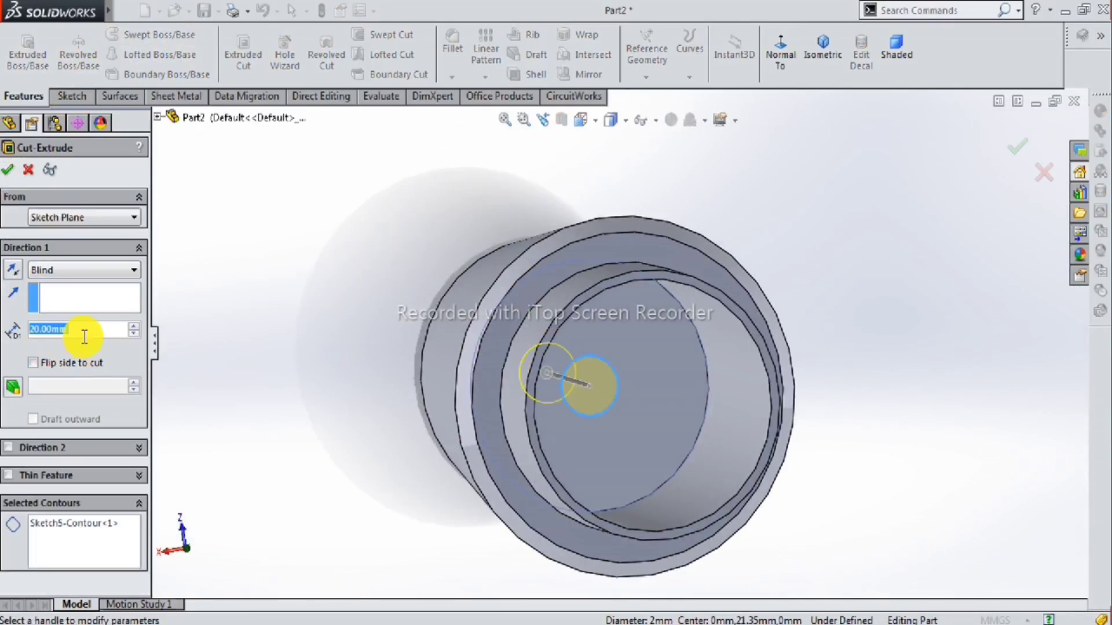
text(5)
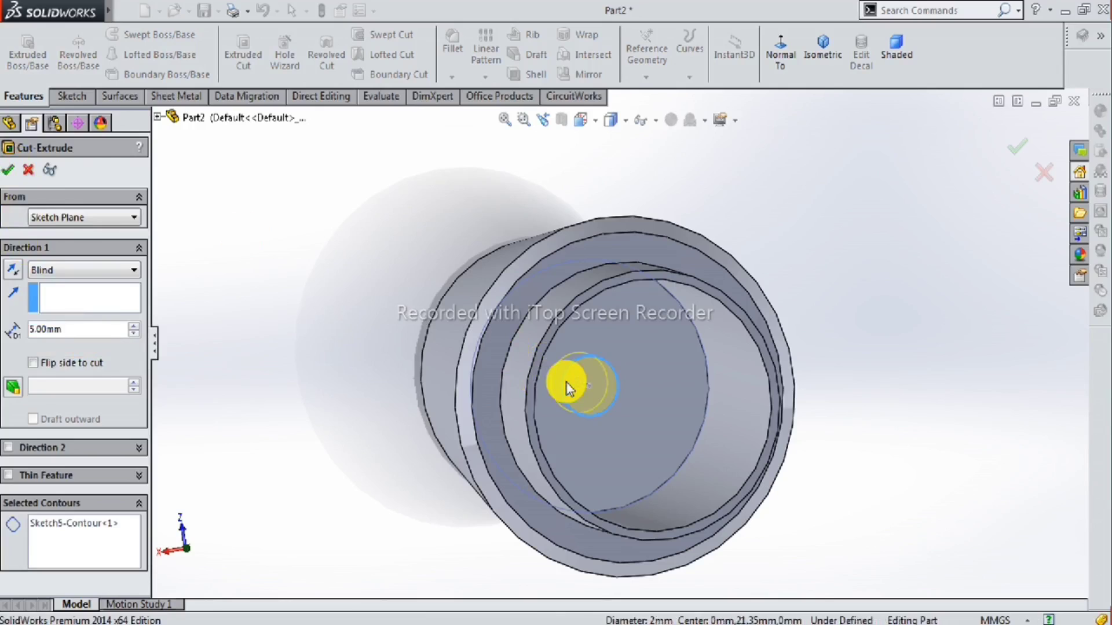
key(Return)
mouse_move(566, 381)
middle_down()
mouse_move(653, 389)
mouse_move(541, 370)
mouse_move(583, 330)
mouse_move(615, 330)
mouse_move(652, 306)
mouse_move(670, 323)
mouse_move(675, 337)
mouse_move(645, 318)
mouse_move(434, 367)
mouse_move(500, 337)
mouse_move(574, 404)
mouse_move(550, 353)
mouse_move(436, 380)
middle_up()
scroll(653, 389, up, 3)
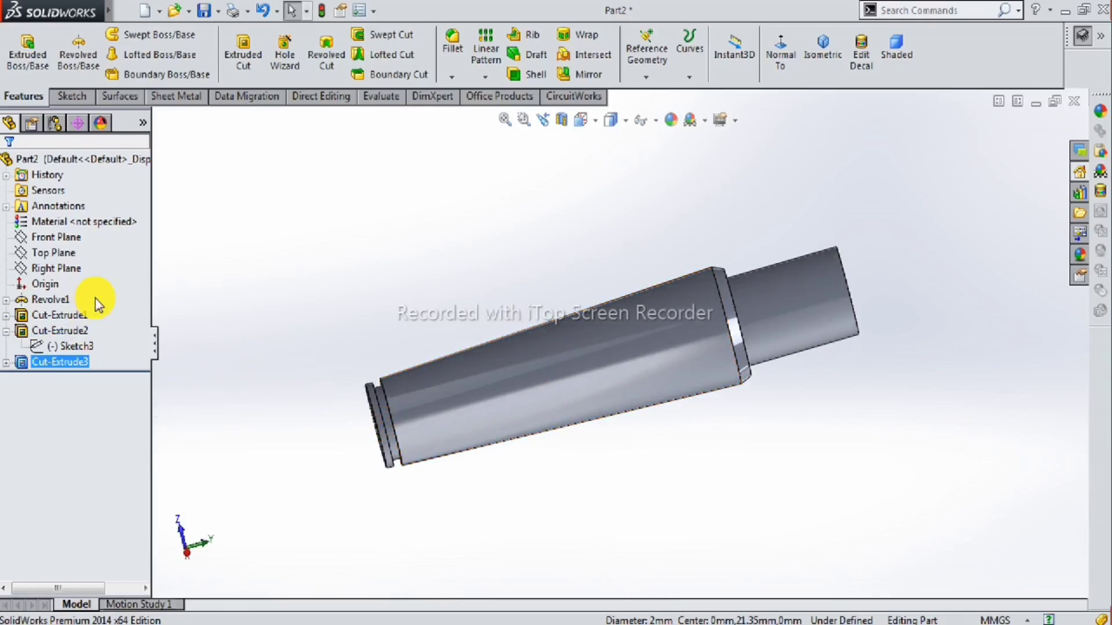
Start a sketch on the Right Plane and view it face-on.
click(68, 279)
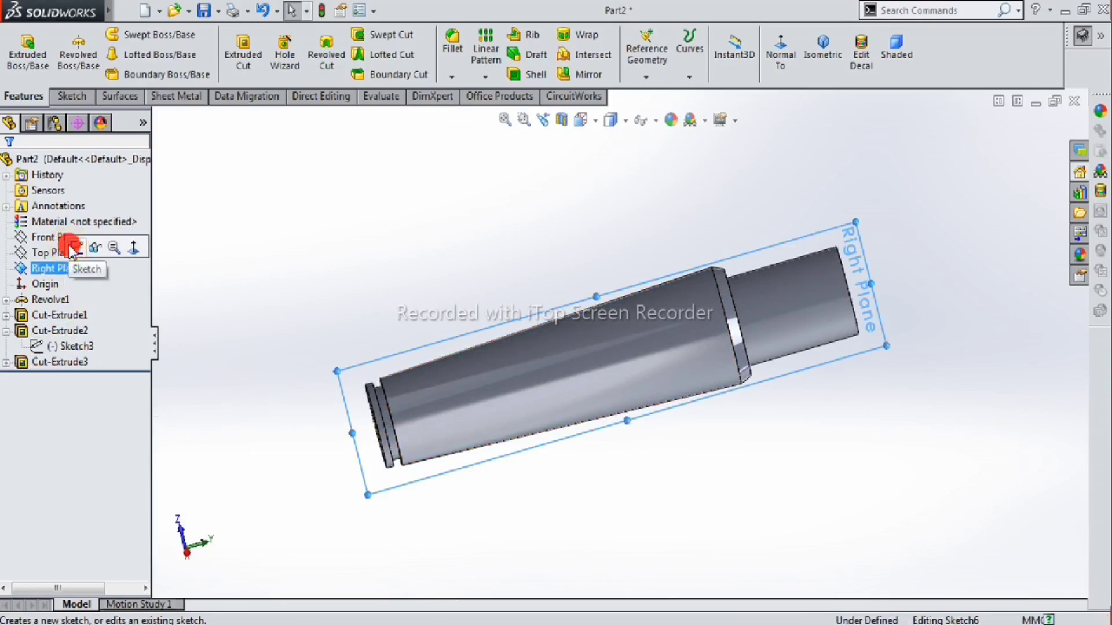
click(74, 247)
click(699, 59)
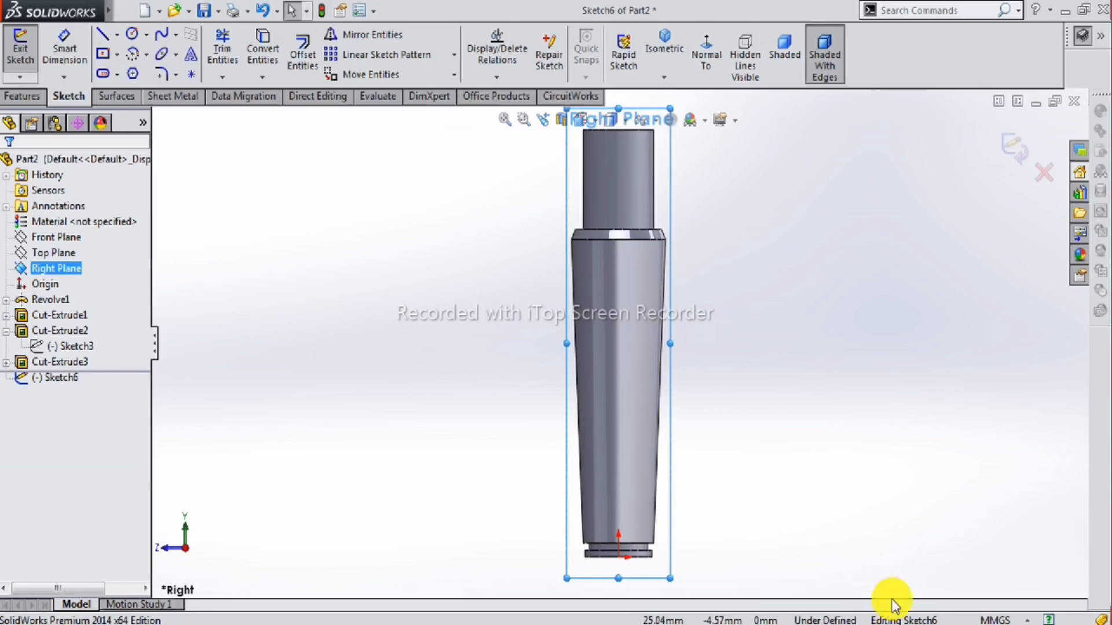
ctrl+click(78, 238)
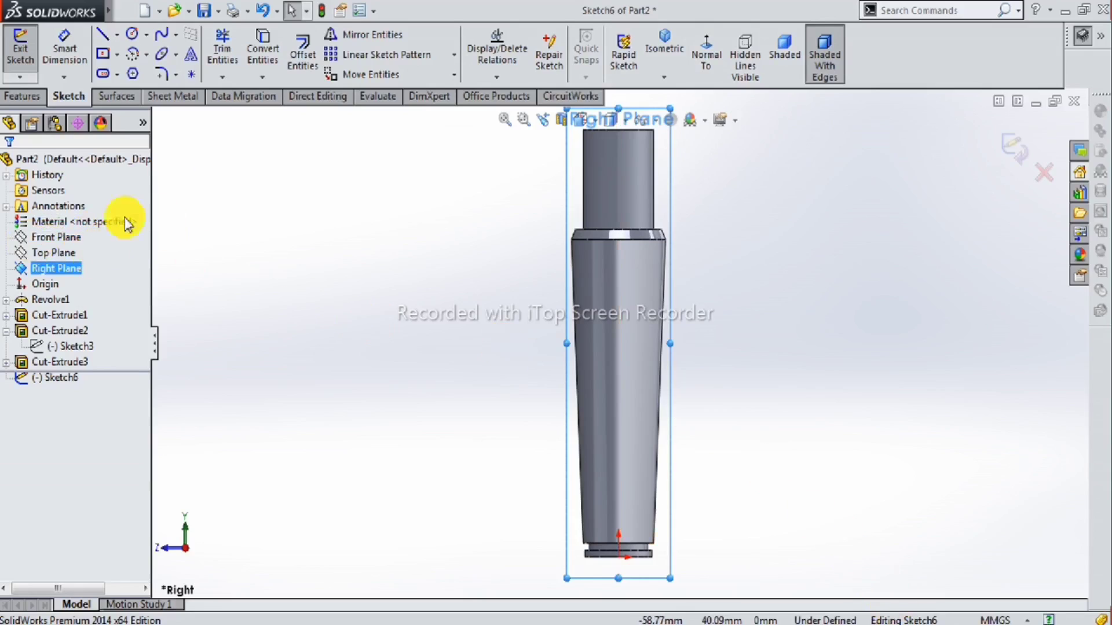
Draw a closed four-line wedge outline along the shaft's right tapered edge.
click(107, 41)
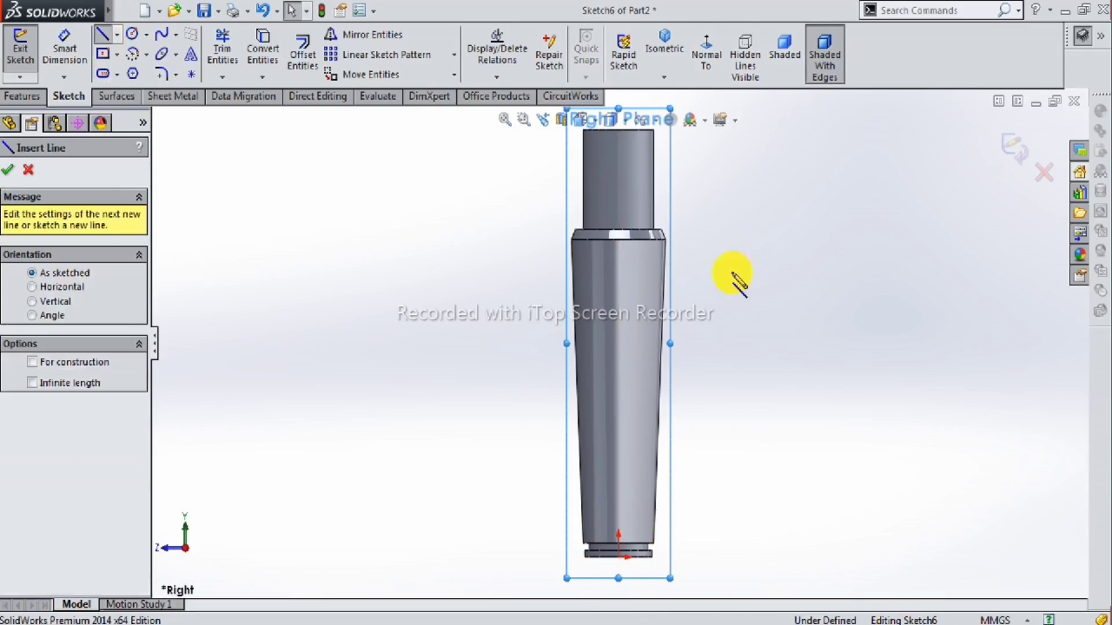
click(663, 316)
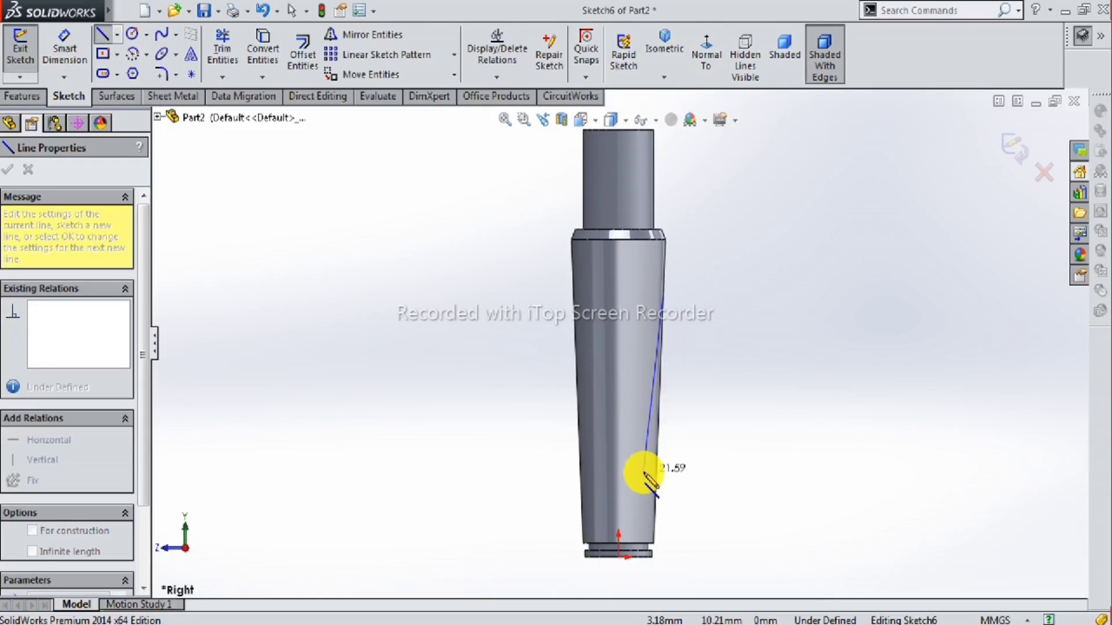
click(643, 472)
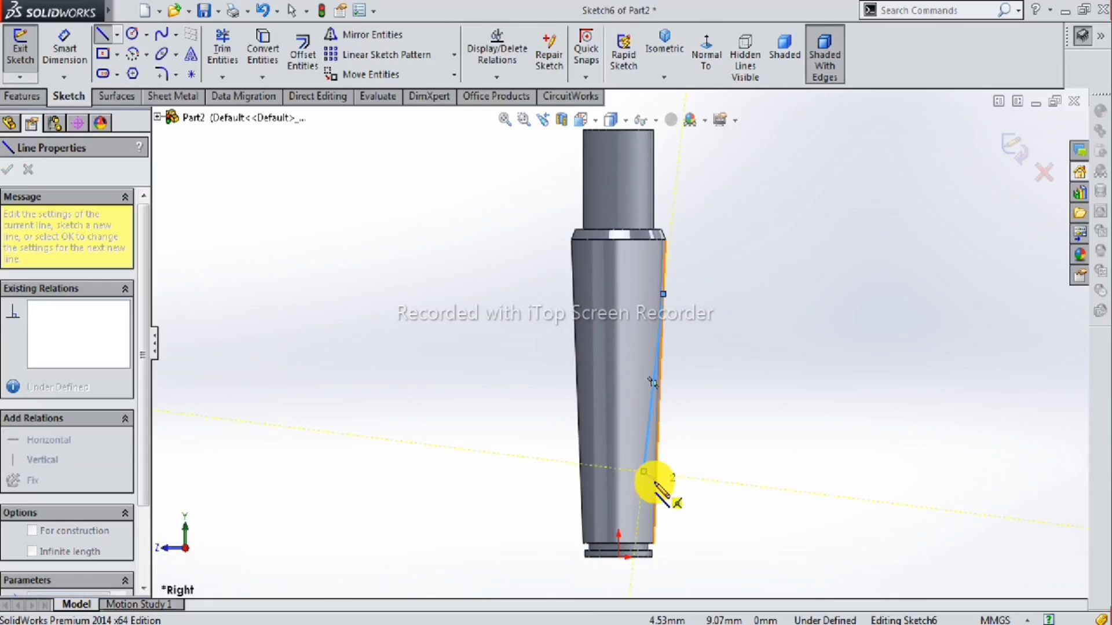
click(657, 488)
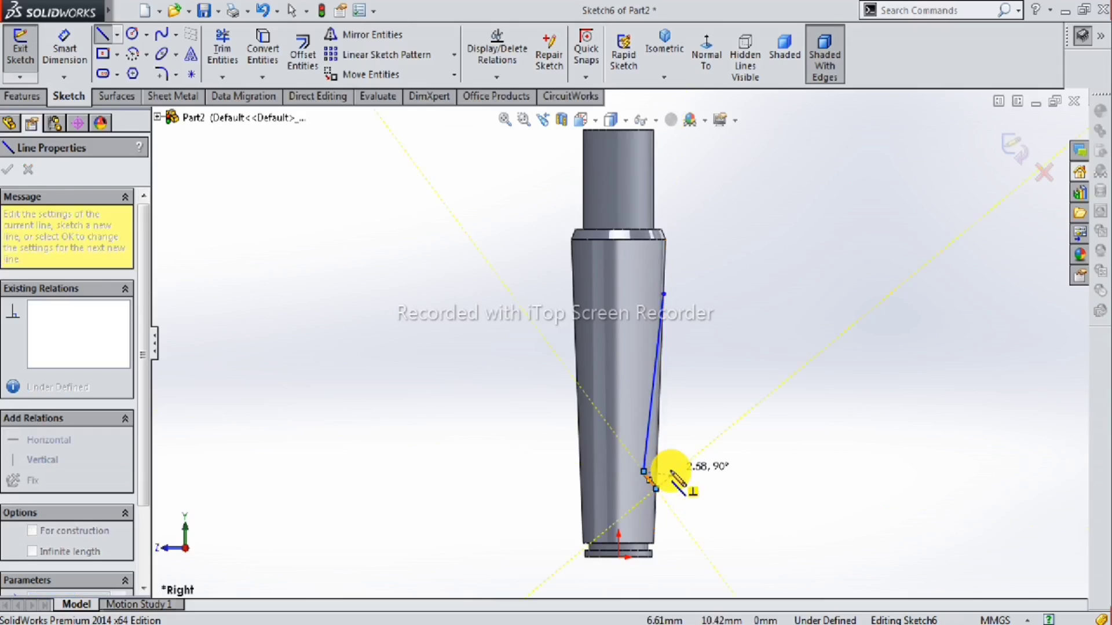
click(670, 476)
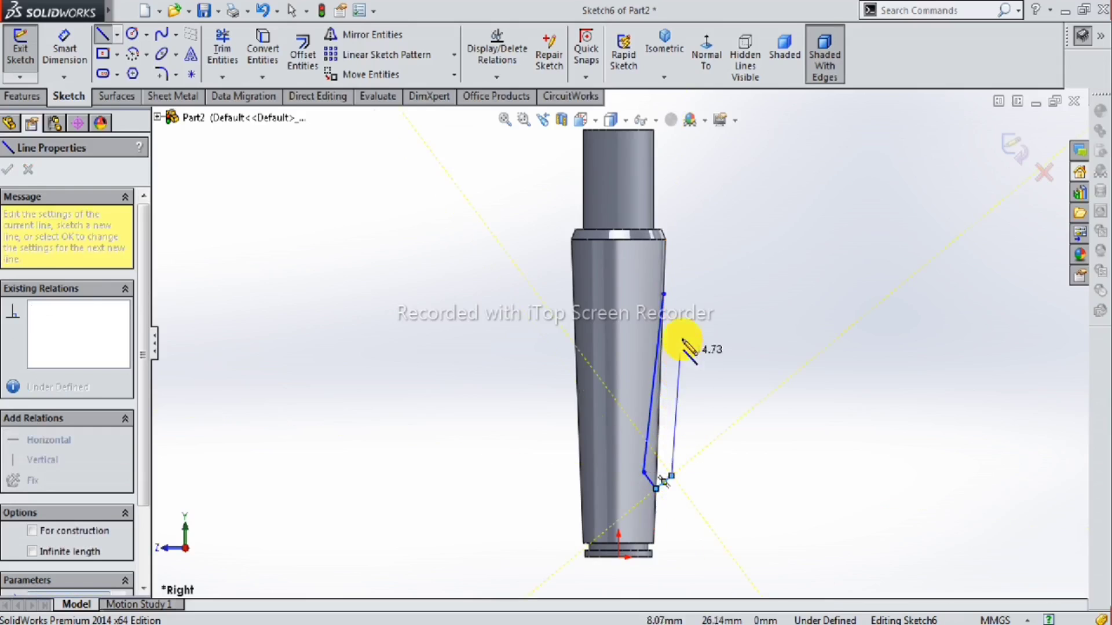
click(664, 295)
scroll(702, 382, down, 1)
scroll(684, 452, down, 1)
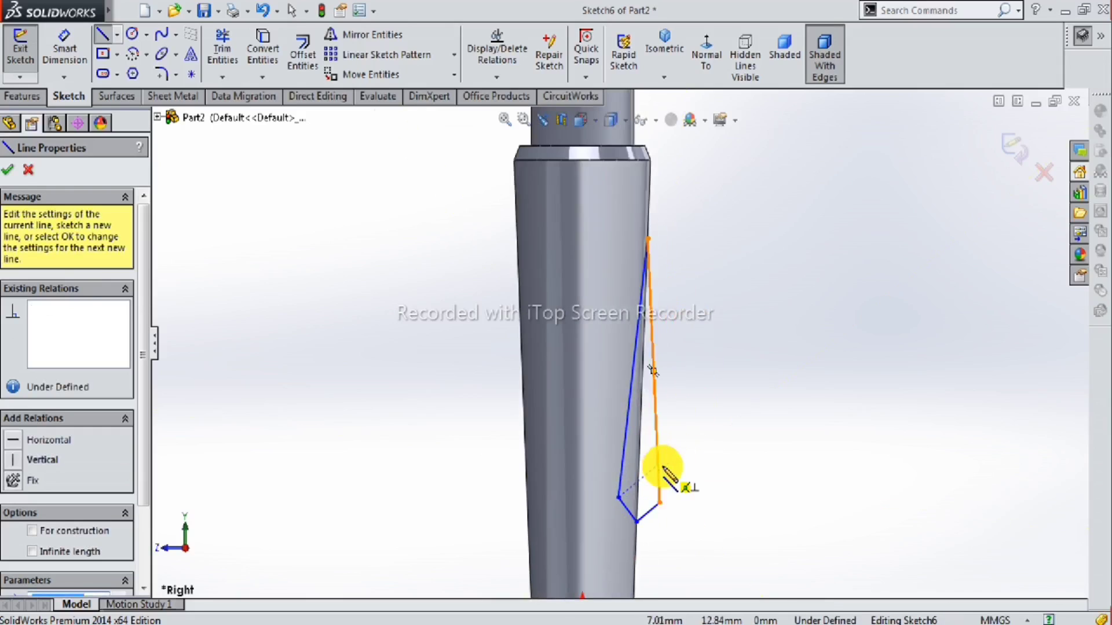
key(Escape)
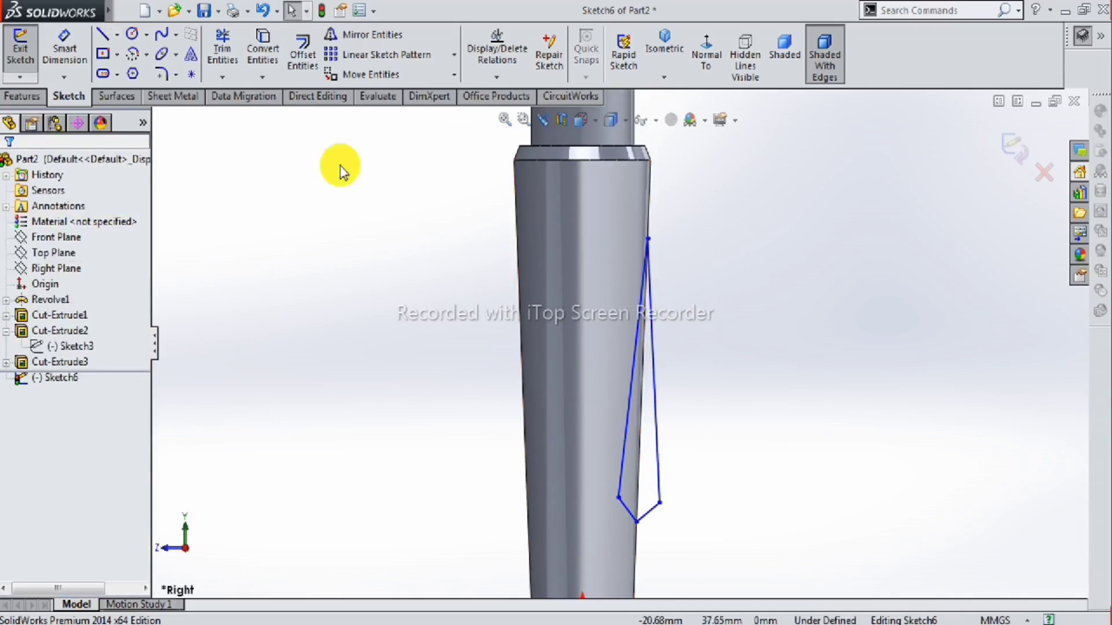
Dimension the wedge's lower corners at 1.30 mm and 0.70 mm.
key(s)
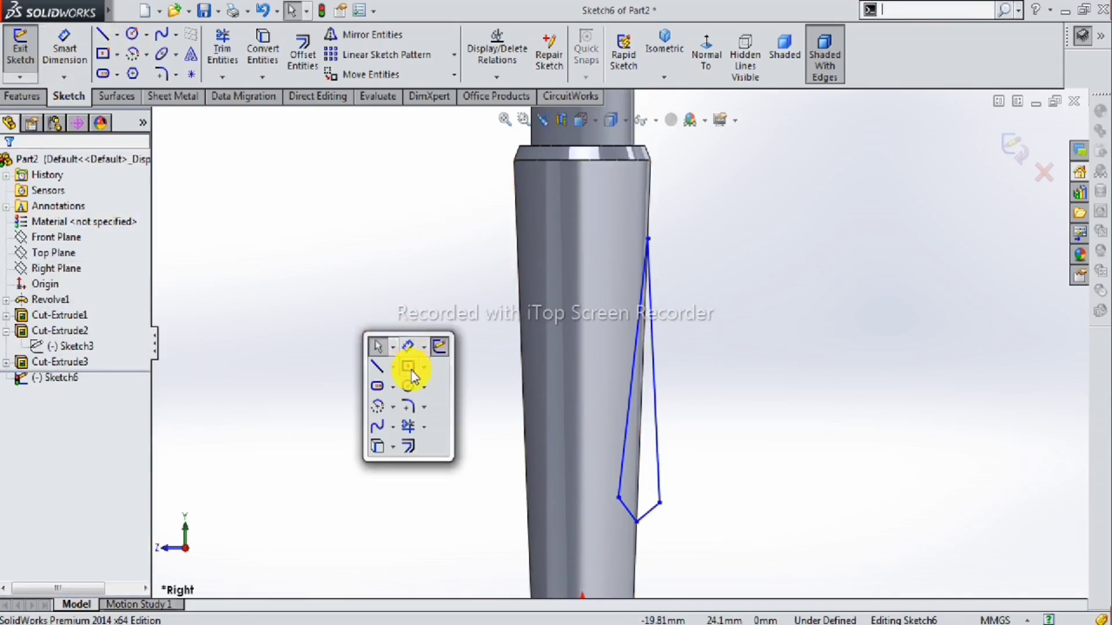
click(409, 348)
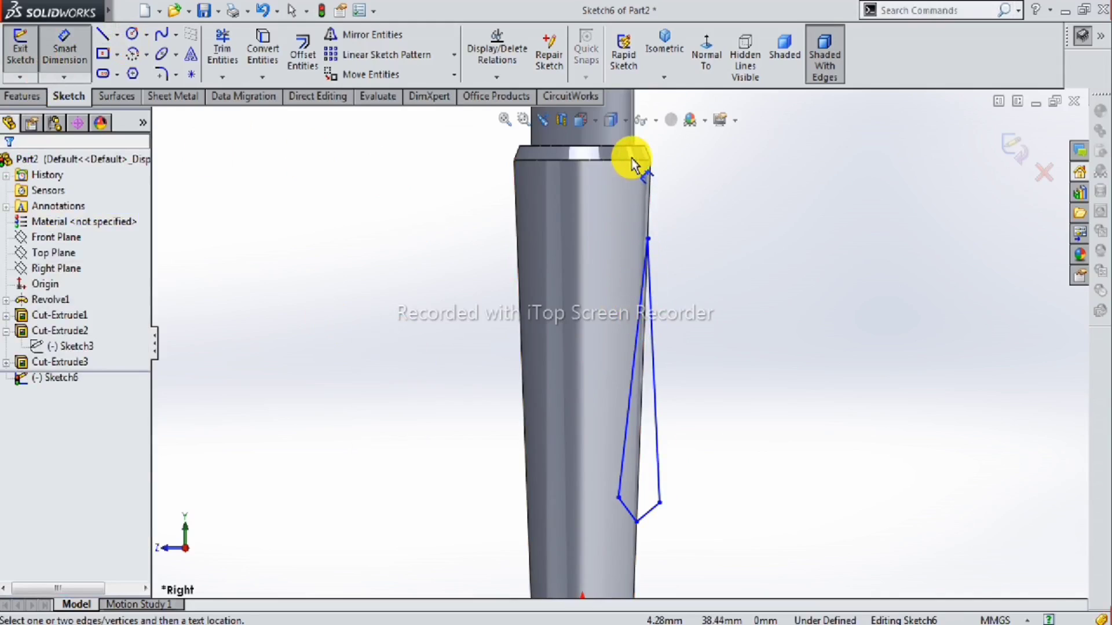
click(618, 499)
click(637, 521)
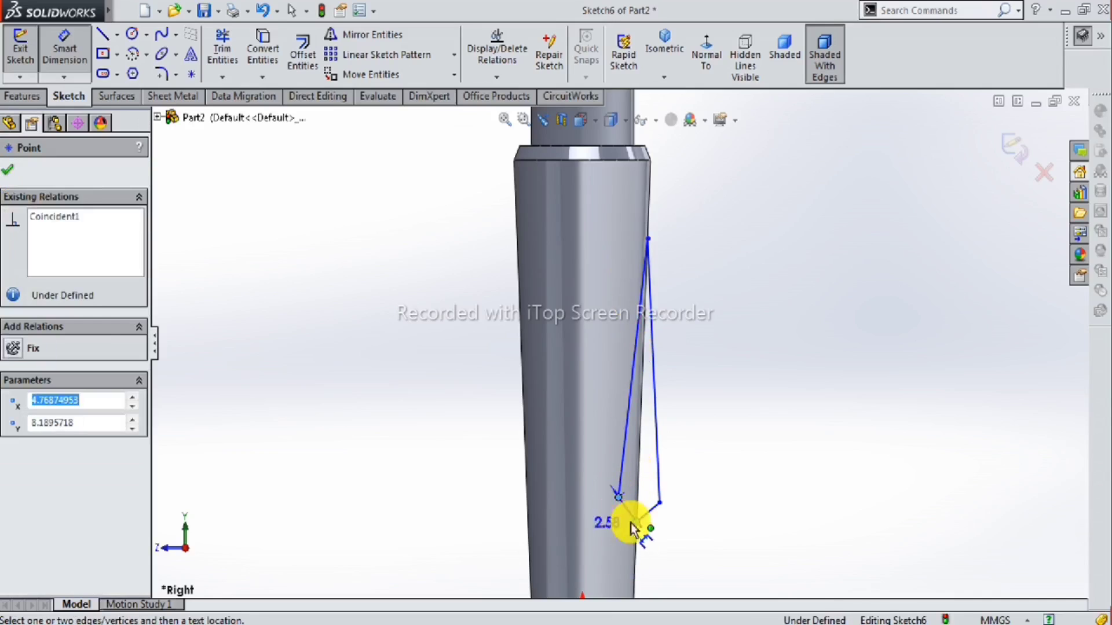
click(435, 512)
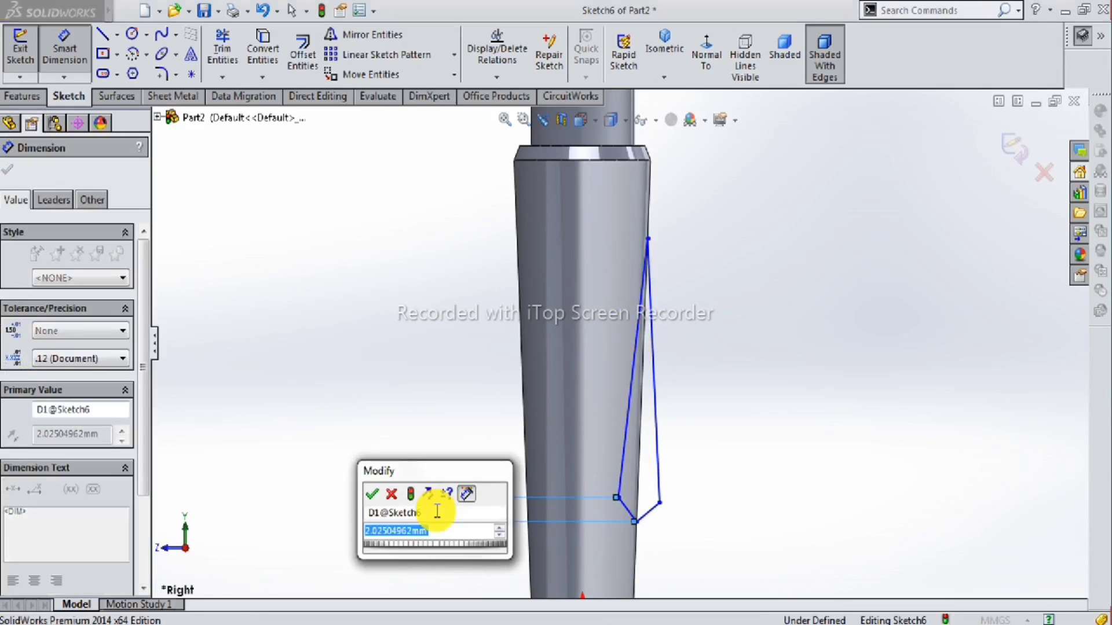
text(1.3)
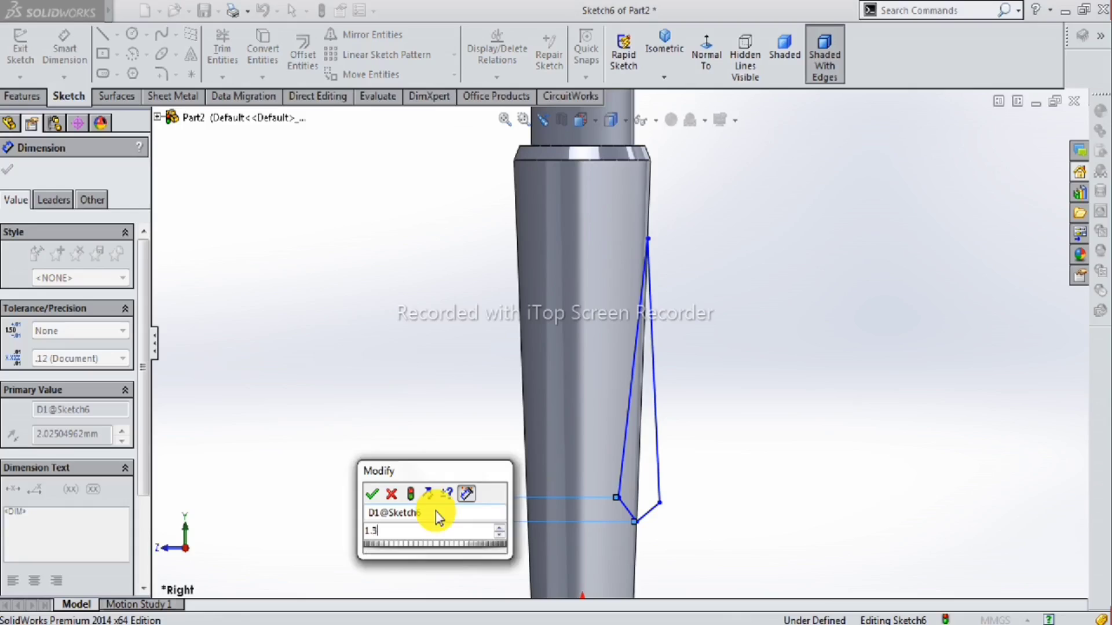
key(Return)
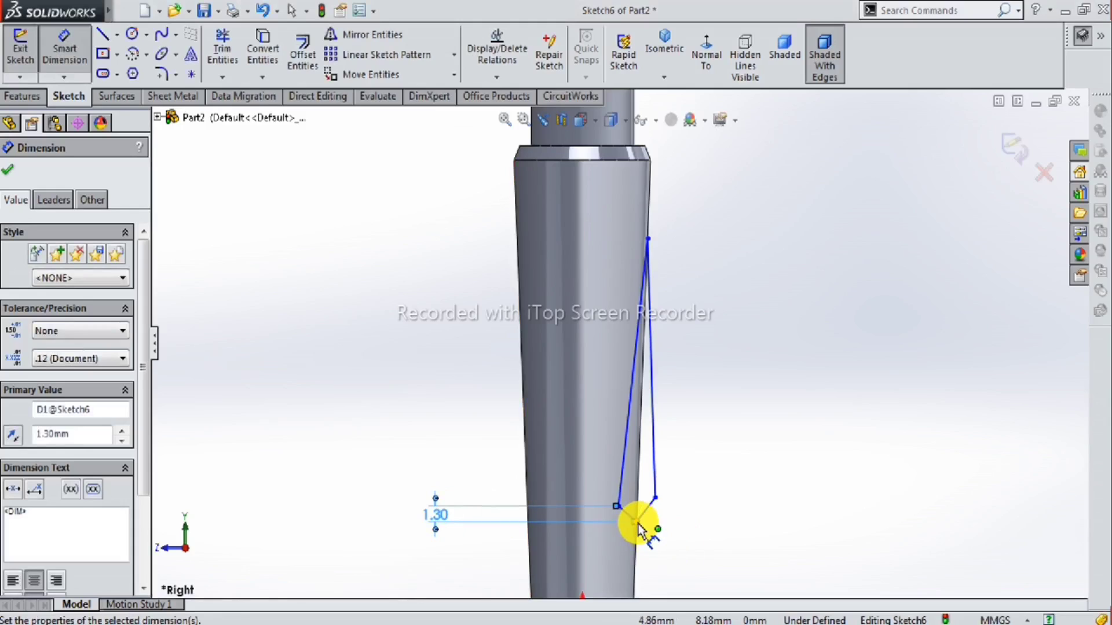
click(620, 508)
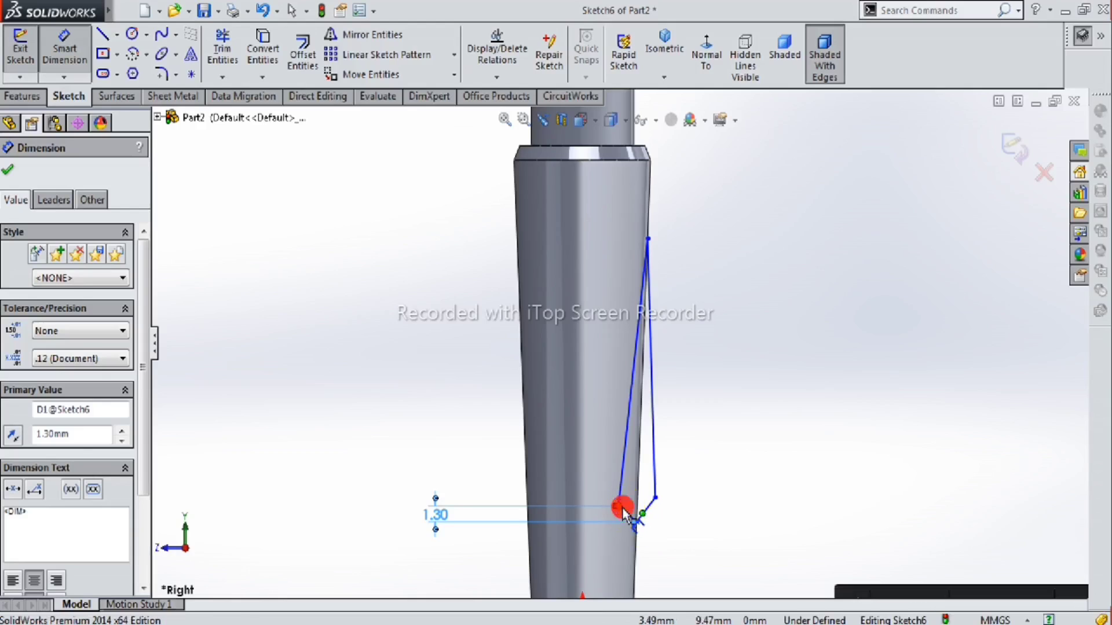
click(636, 522)
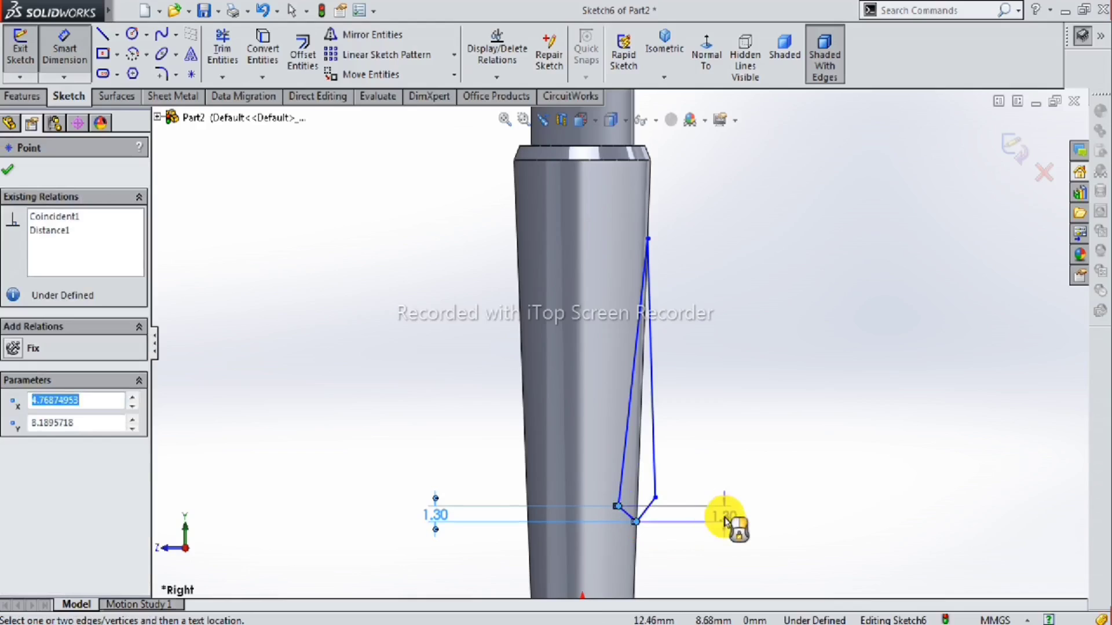
click(628, 580)
key(BackSpace)
text(7)
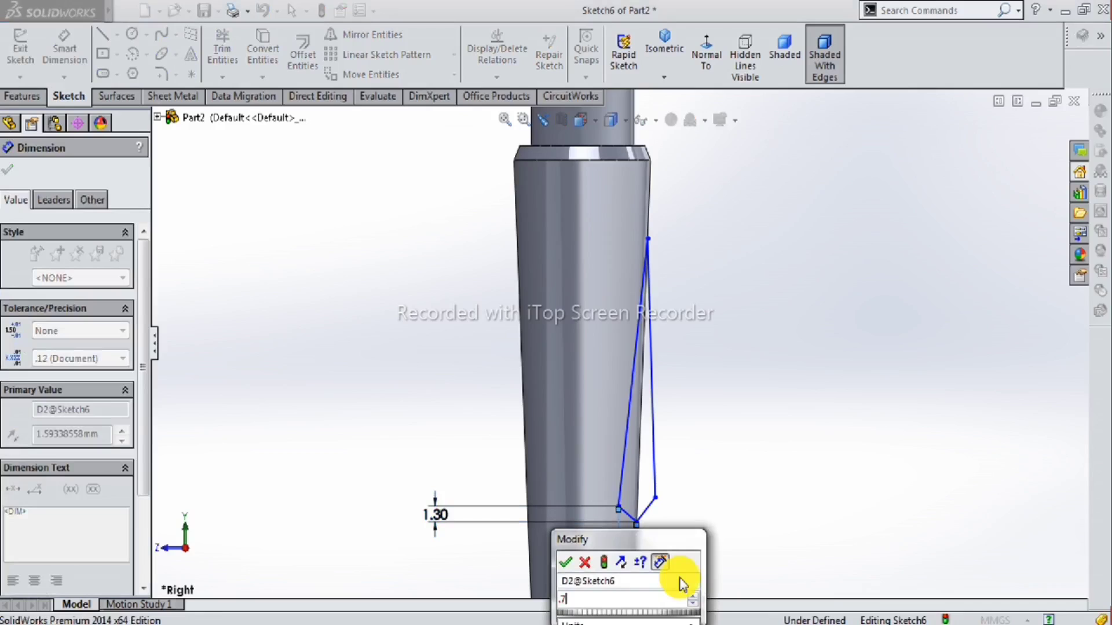
key(Return)
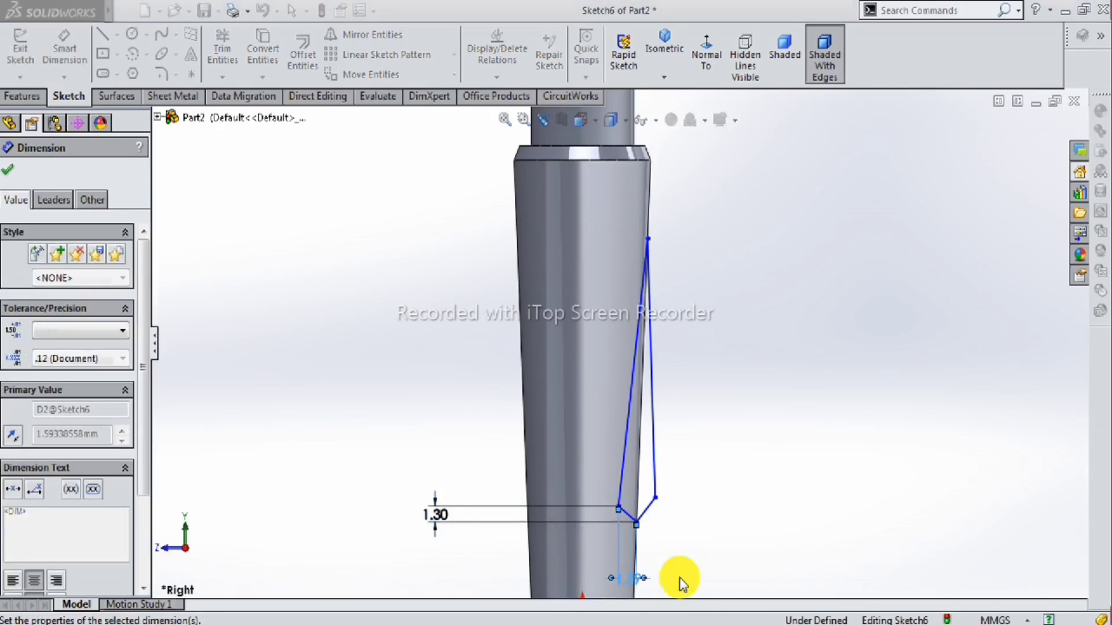
scroll(634, 520, down, 1)
scroll(639, 511, down, 2)
scroll(638, 509, down, 1)
scroll(625, 480, down, 2)
scroll(619, 463, up, 2)
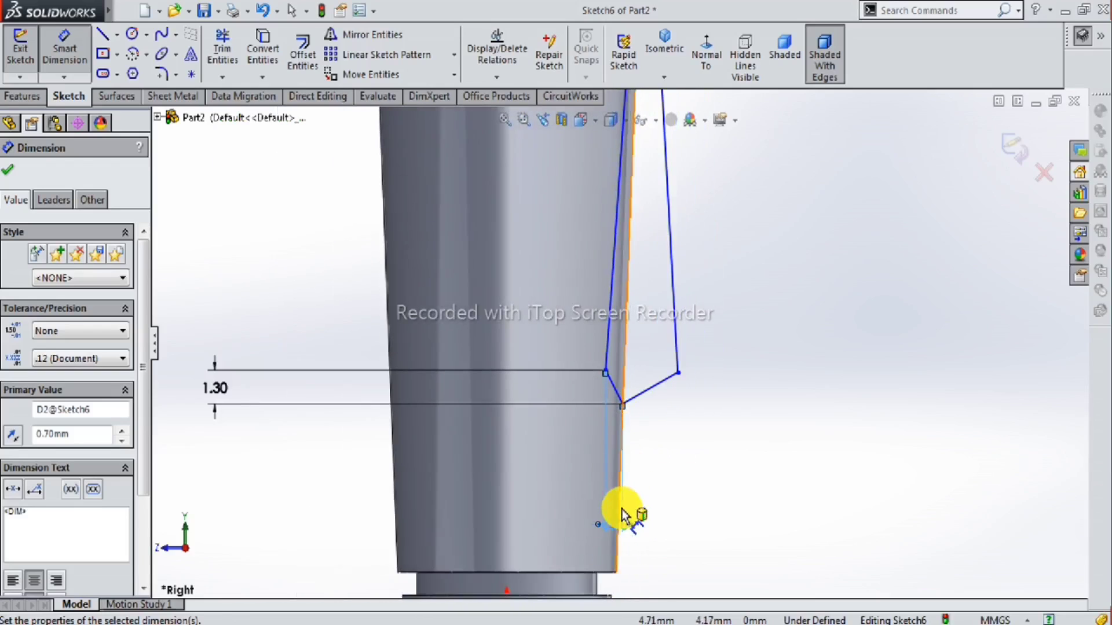
scroll(635, 388, up, 2)
scroll(635, 388, up, 2)
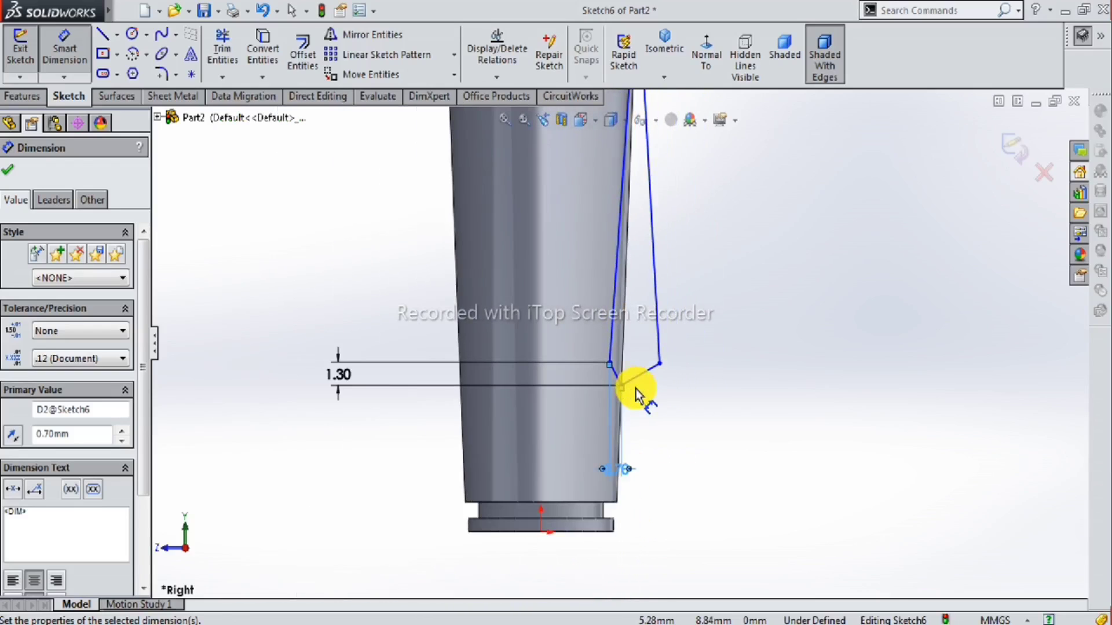
scroll(635, 388, up, 2)
scroll(634, 192, down, 1)
scroll(633, 193, down, 2)
scroll(601, 188, down, 1)
scroll(621, 238, down, 1)
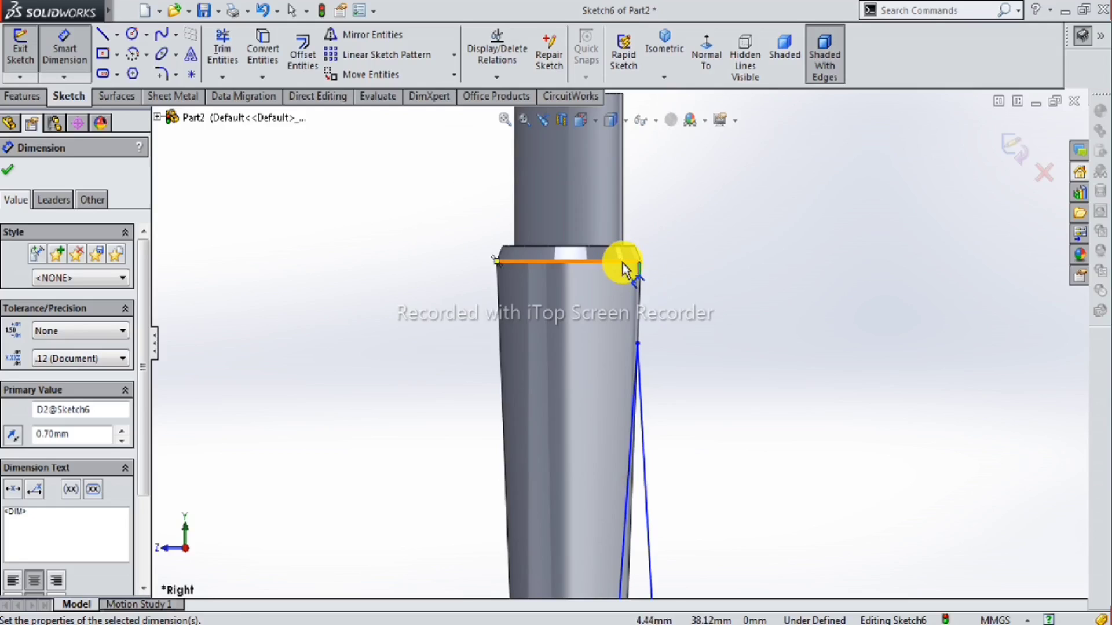
Add a 3.00 mm gap below the top edge and 5 mm from the bottom edge.
click(621, 265)
click(637, 344)
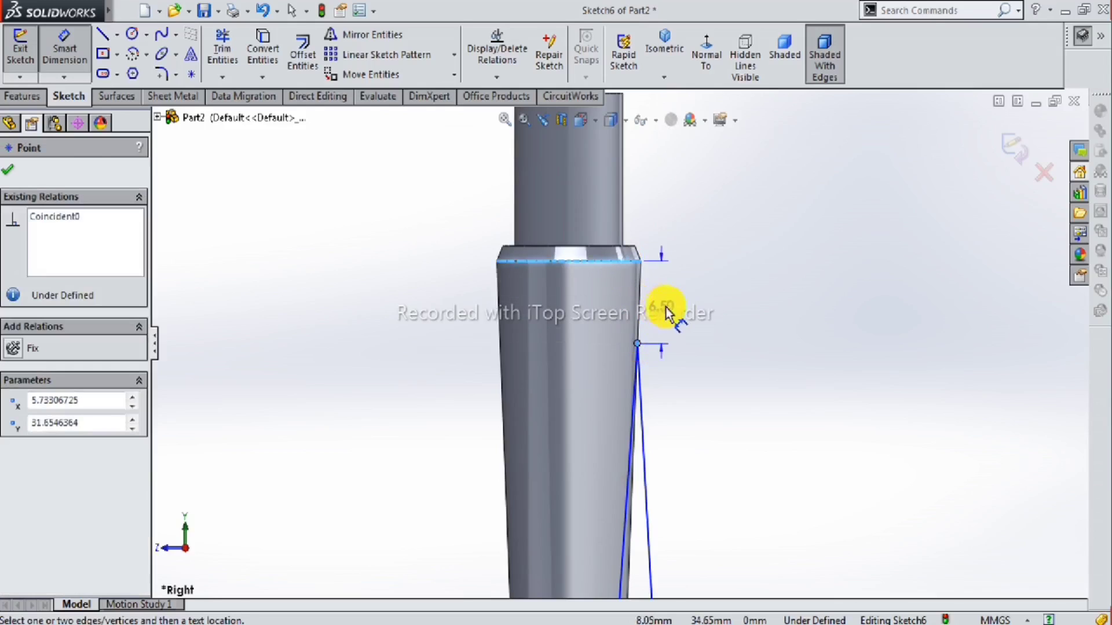
click(678, 311)
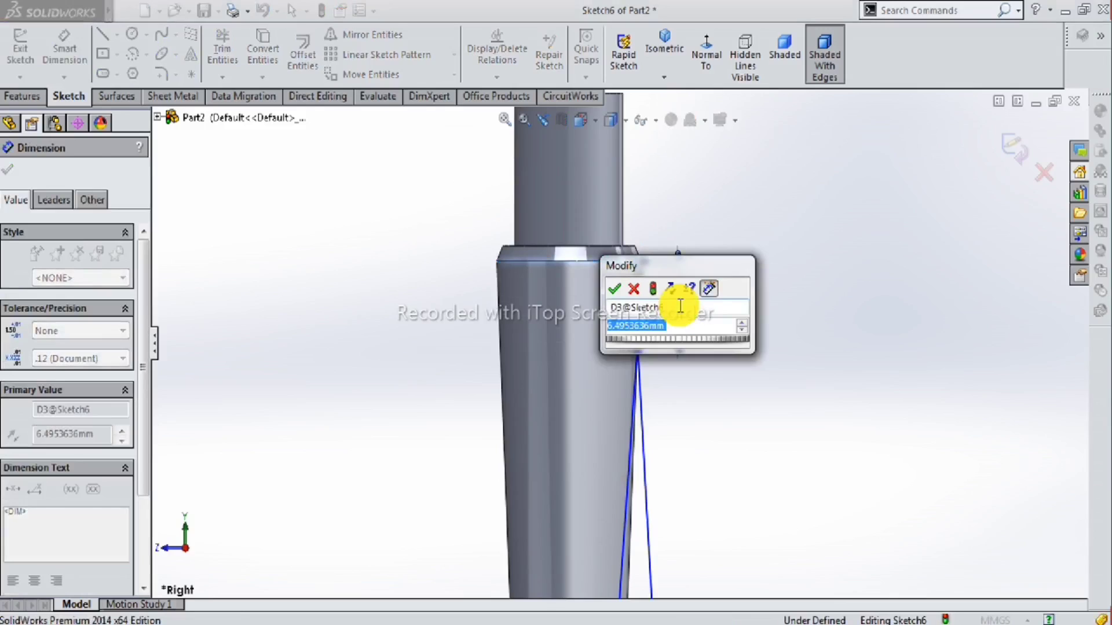
text(3)
key(Return)
scroll(675, 347, up, 3)
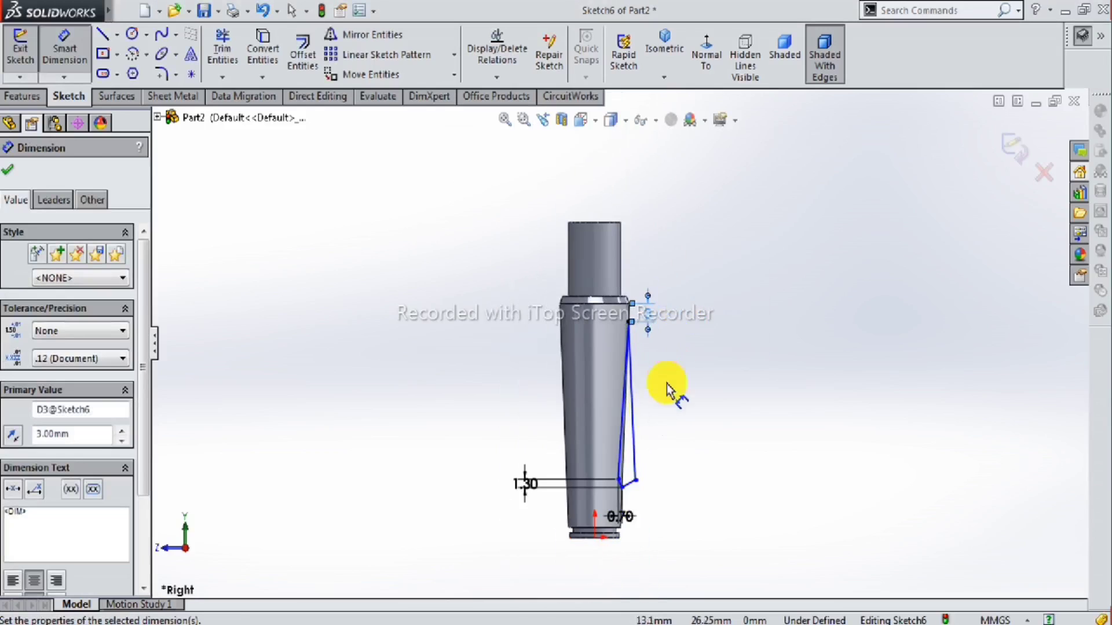
scroll(620, 497, down, 2)
scroll(650, 455, down, 2)
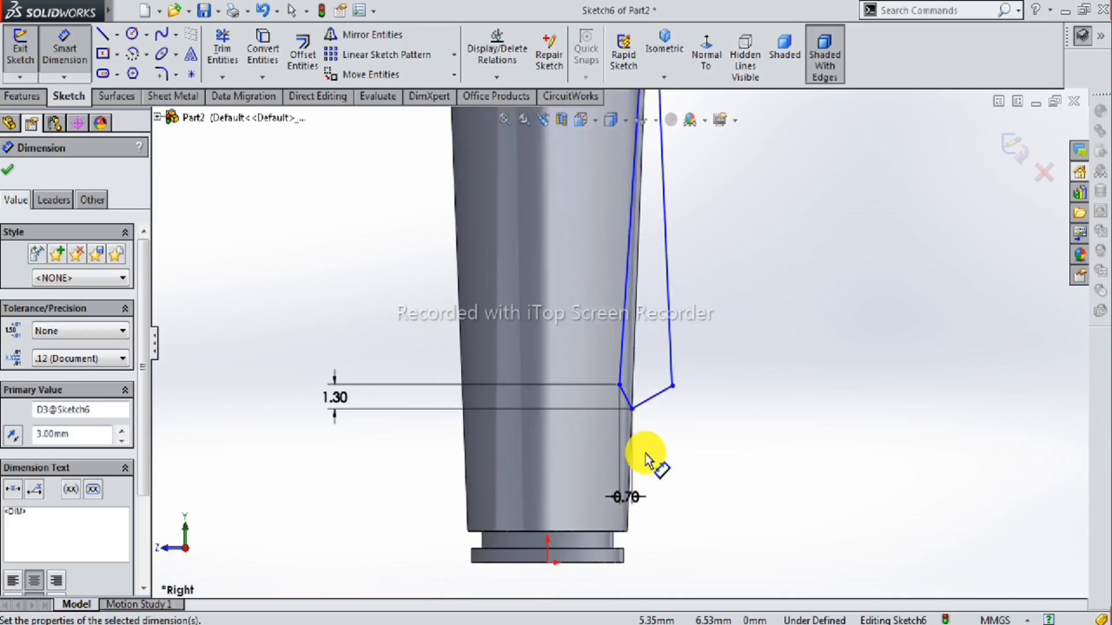
click(630, 410)
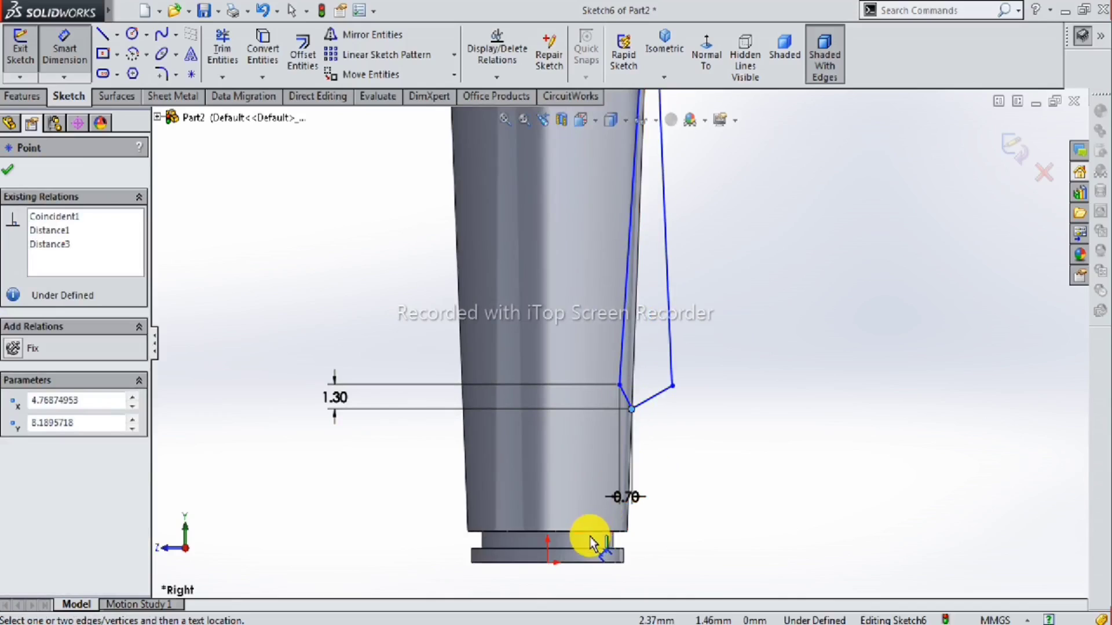
click(591, 531)
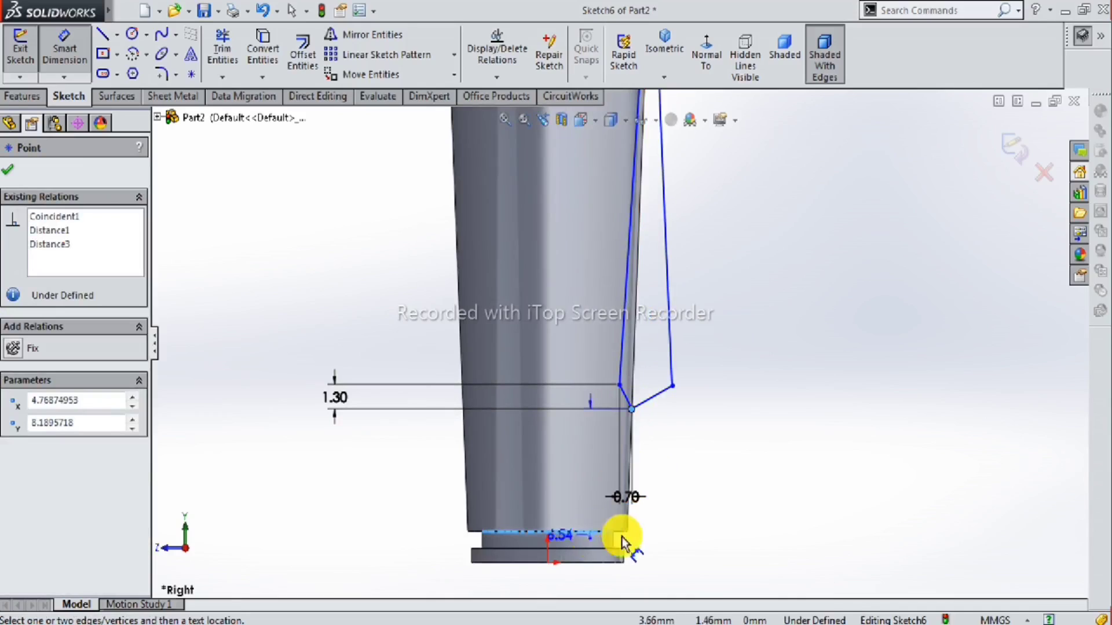
click(706, 497)
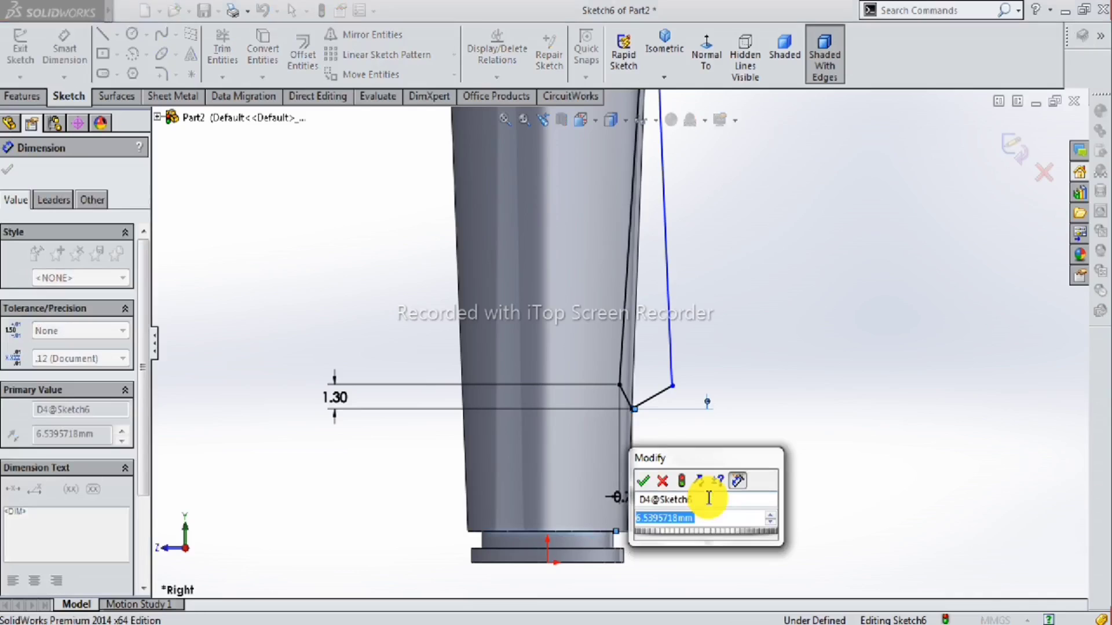
text(5)
key(Return)
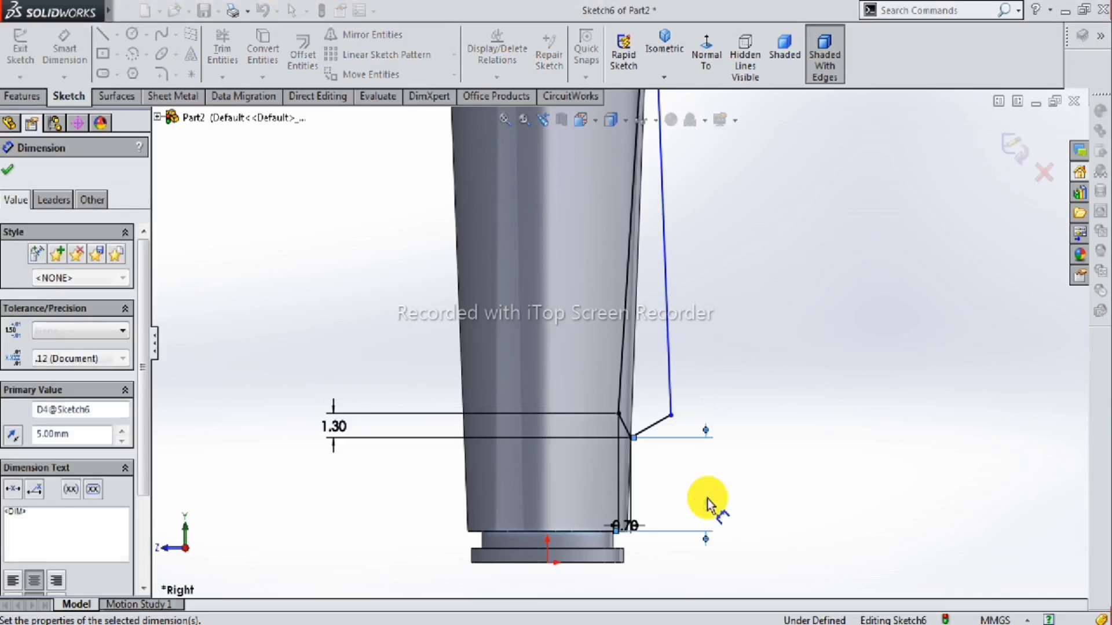
scroll(633, 446, up, 2)
scroll(636, 359, up, 2)
scroll(622, 321, down, 3)
scroll(632, 266, up, 2)
scroll(620, 249, down, 1)
scroll(620, 249, down, 1)
click(10, 171)
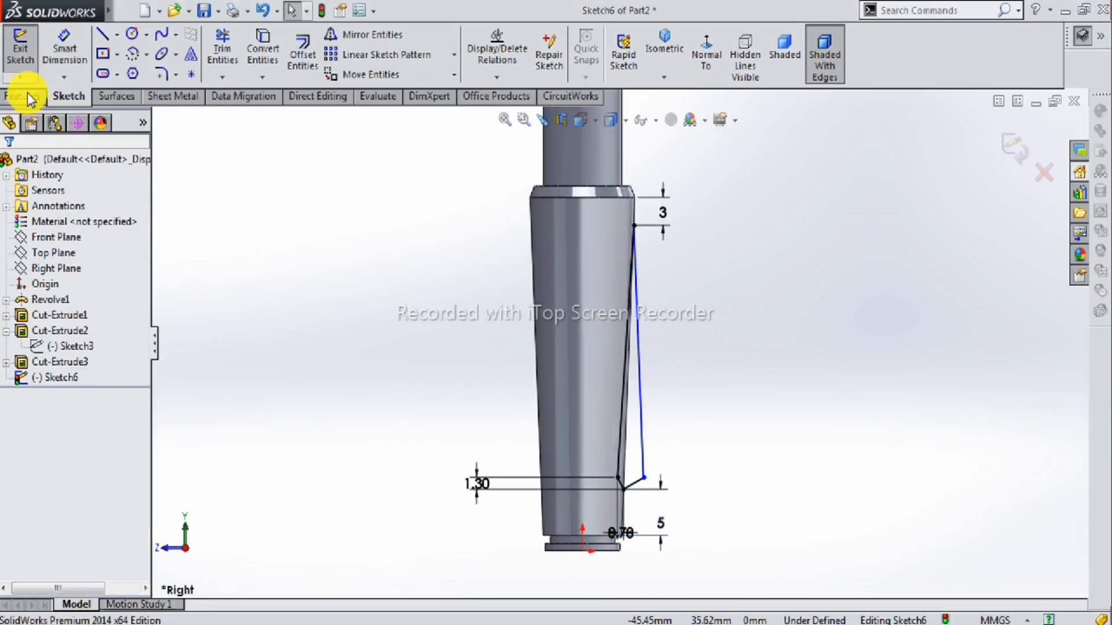
scroll(643, 492, down, 2)
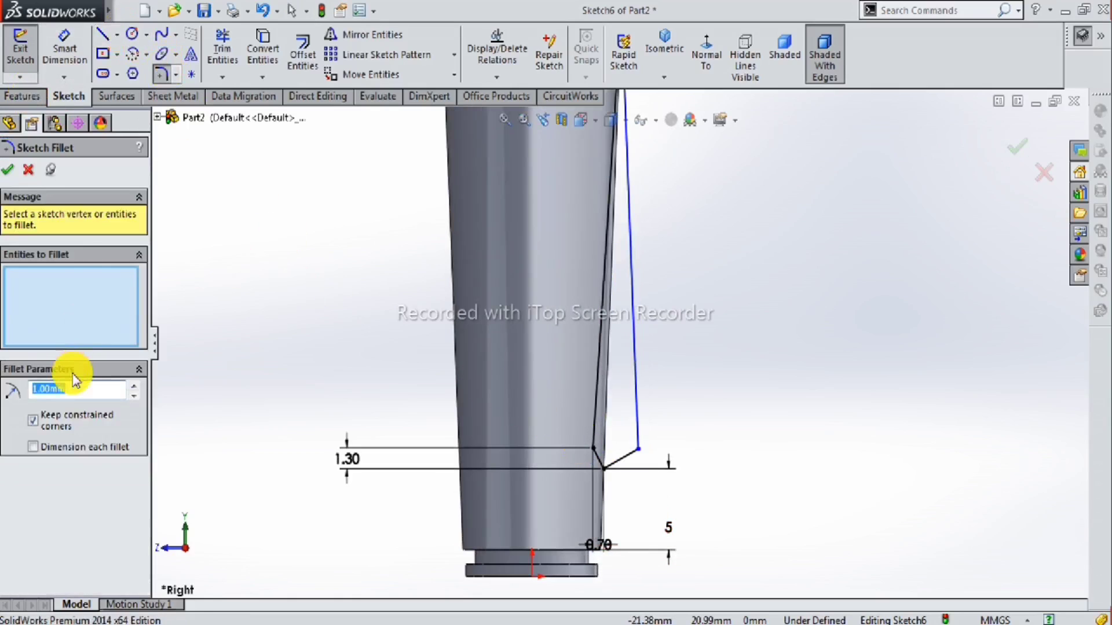
Apply a 1 mm sketch fillet to the lower corner of the wedge outline.
scroll(553, 445, down, 2)
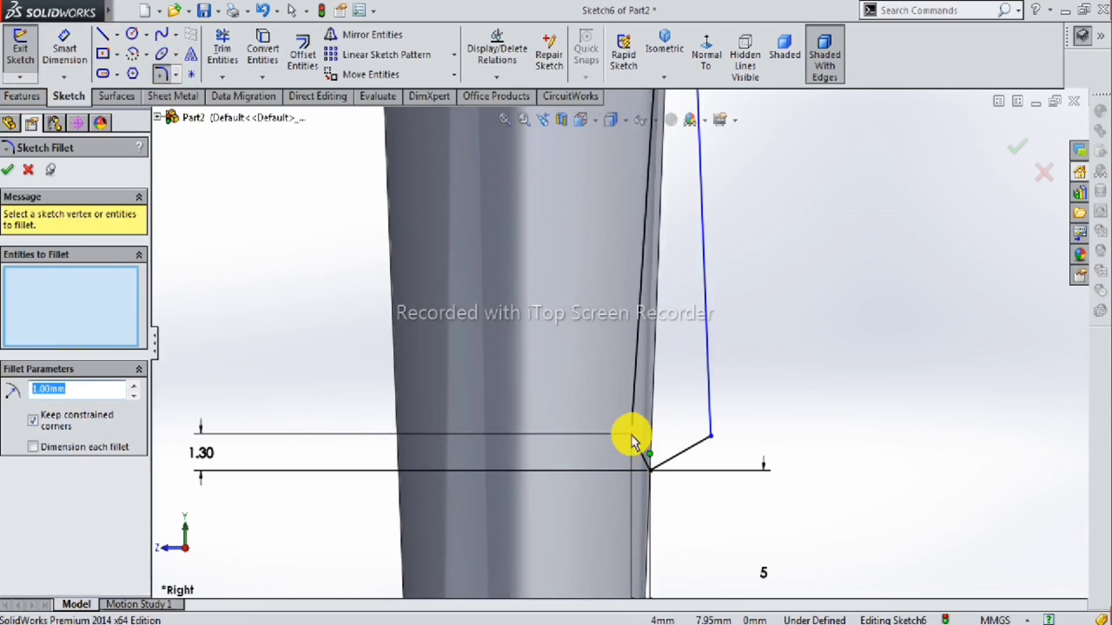
click(632, 438)
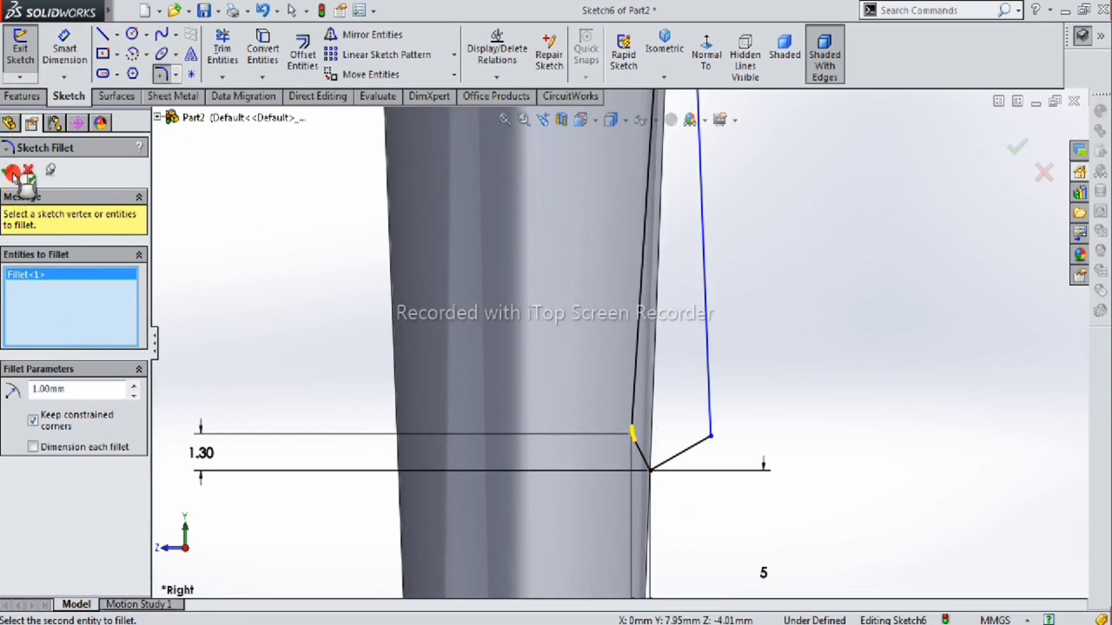
click(8, 170)
scroll(634, 457, up, 3)
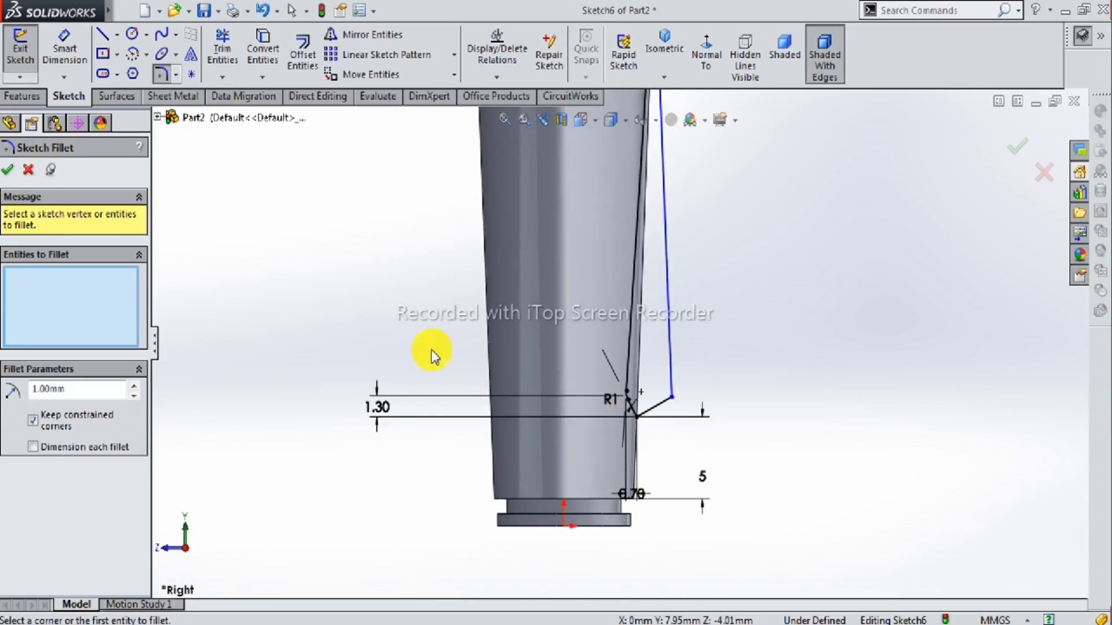
click(28, 171)
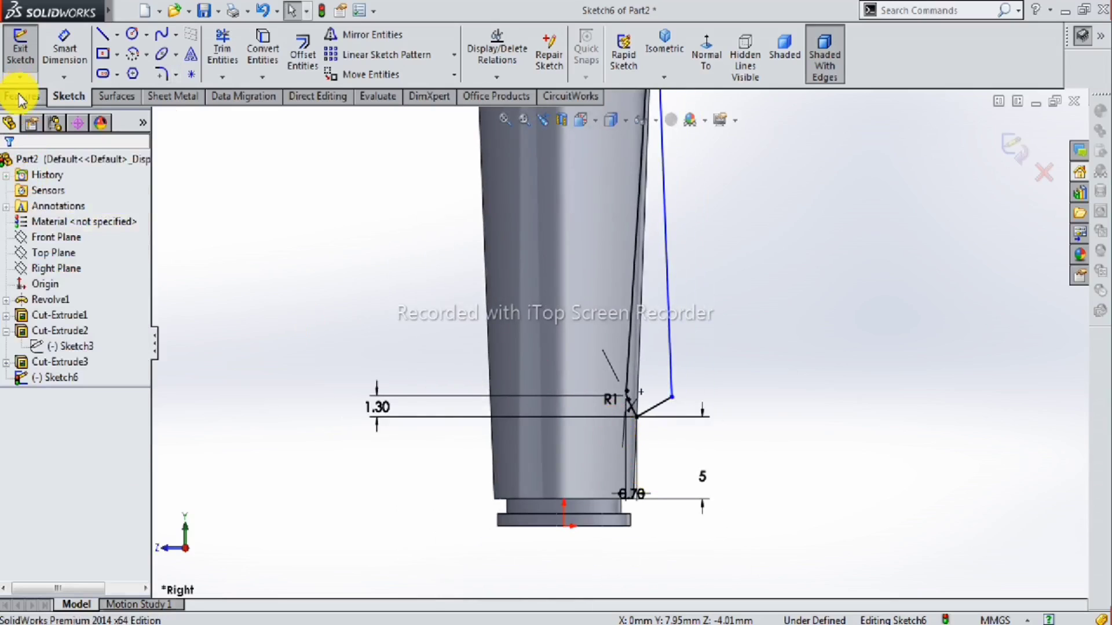
Start an Extruded Cut from Sketch6 with Direction 2 enabled.
click(20, 96)
click(248, 51)
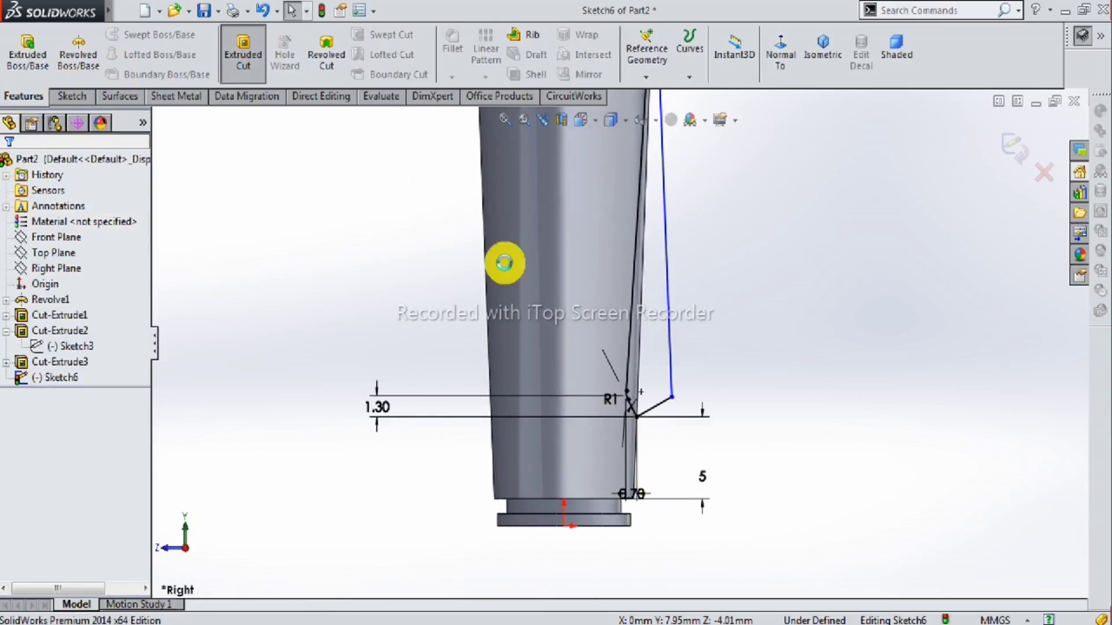
middle_drag(712, 340, 664, 330)
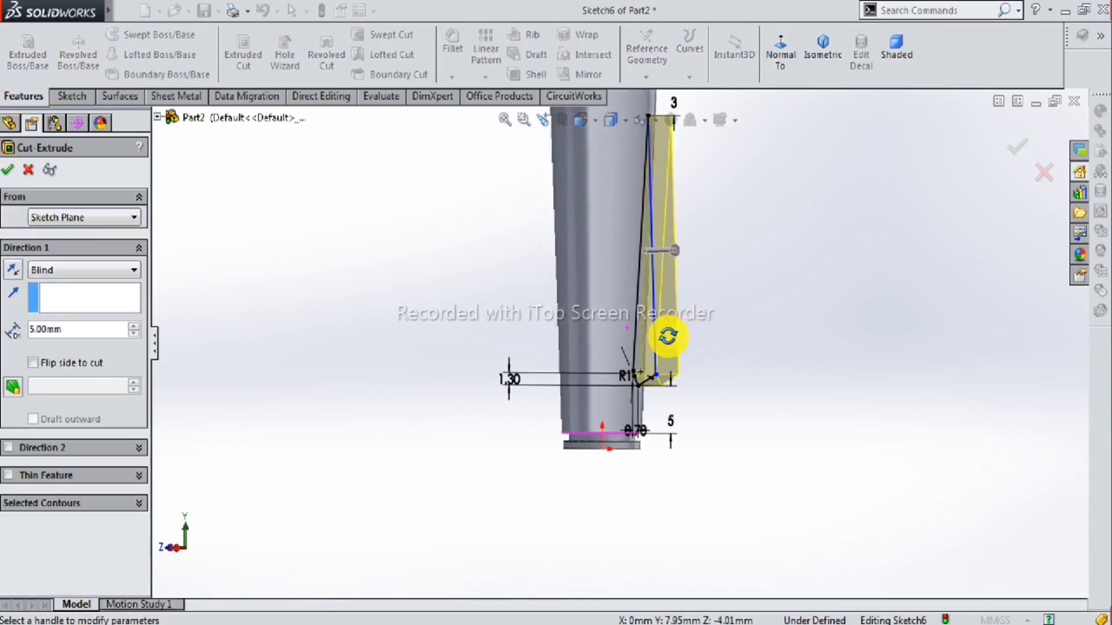
click(9, 449)
middle_drag(592, 382, 596, 328)
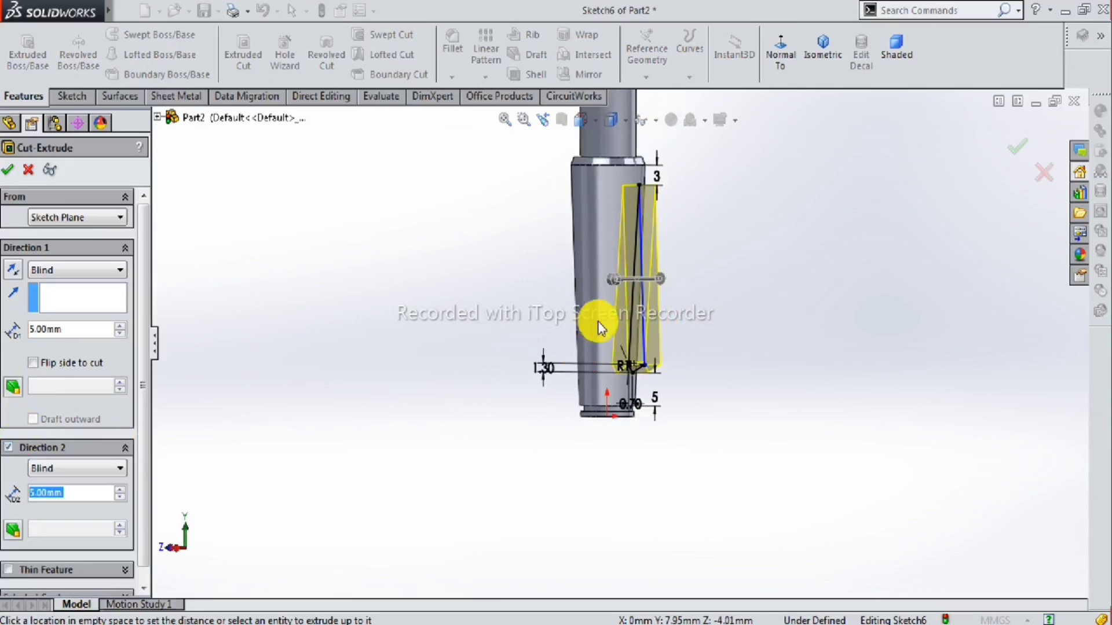
Set the cut depths to 54 mm and 27 mm and accept, creating Cut-Extrude4.
drag(613, 283, 446, 282)
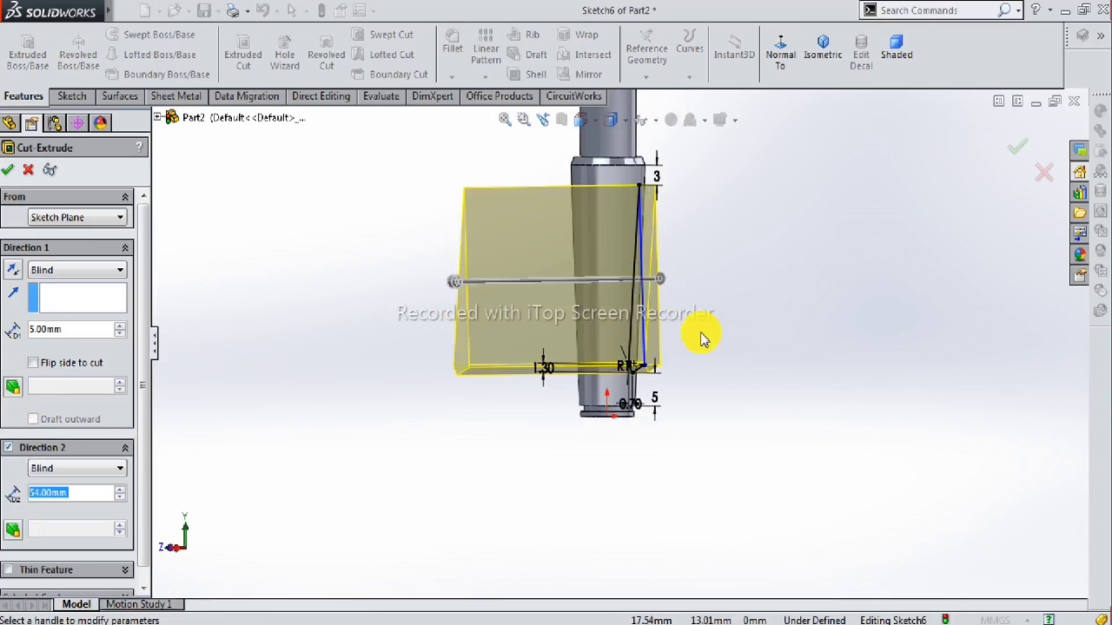
middle_drag(691, 337, 673, 279)
drag(672, 279, 787, 271)
middle_drag(734, 280, 638, 352)
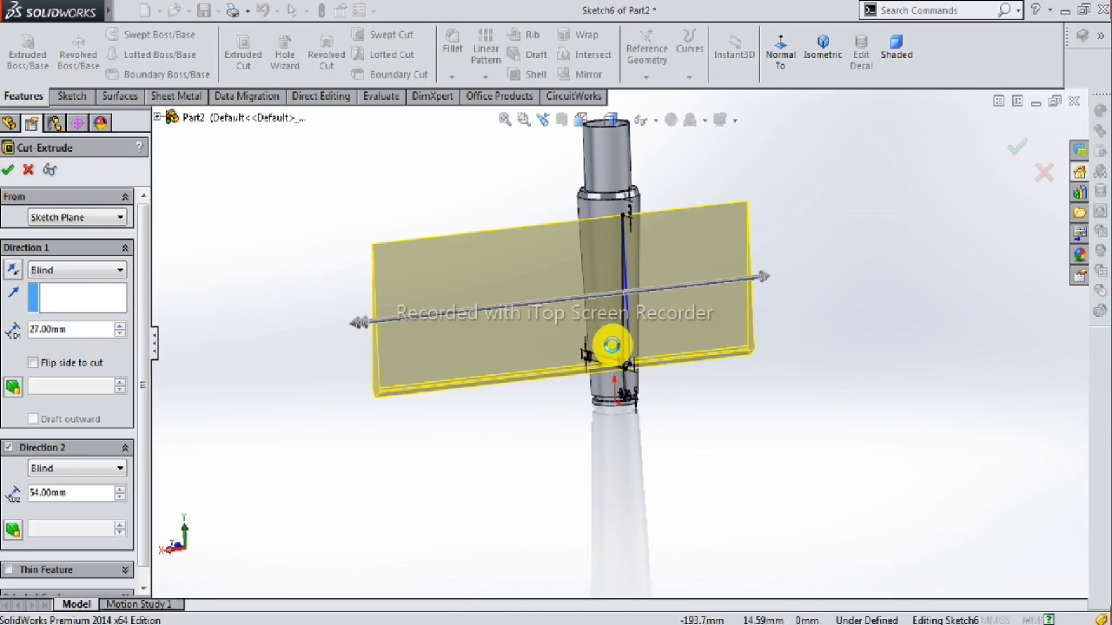
key(Return)
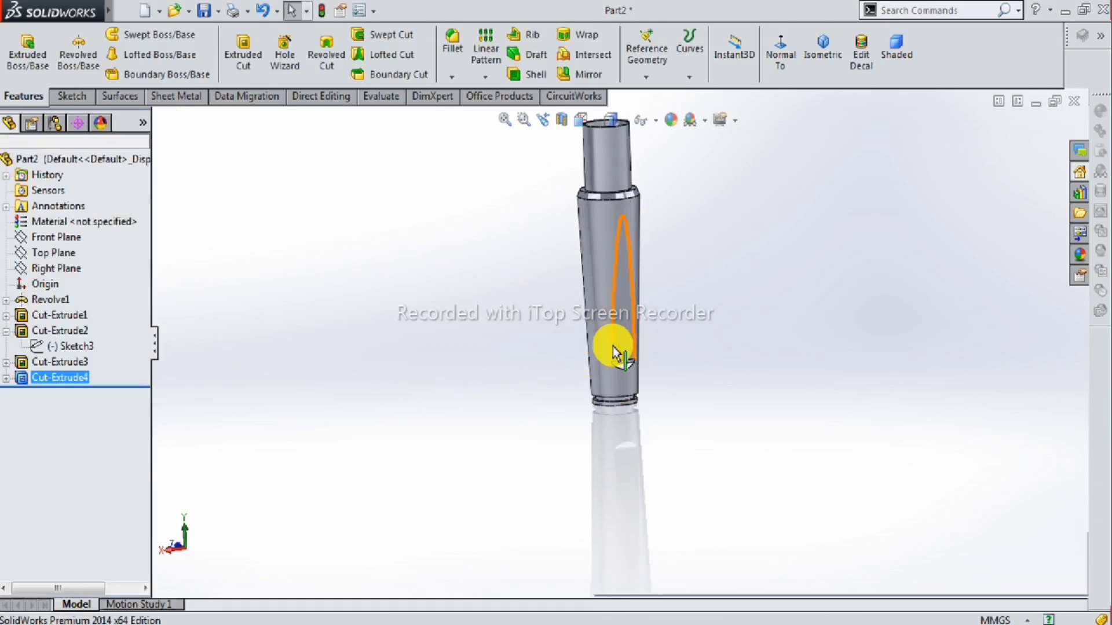
scroll(613, 346, down, 3)
scroll(613, 346, down, 2)
mouse_move(586, 335)
middle_down()
mouse_move(593, 290)
mouse_move(625, 342)
mouse_move(582, 362)
mouse_move(603, 365)
middle_up()
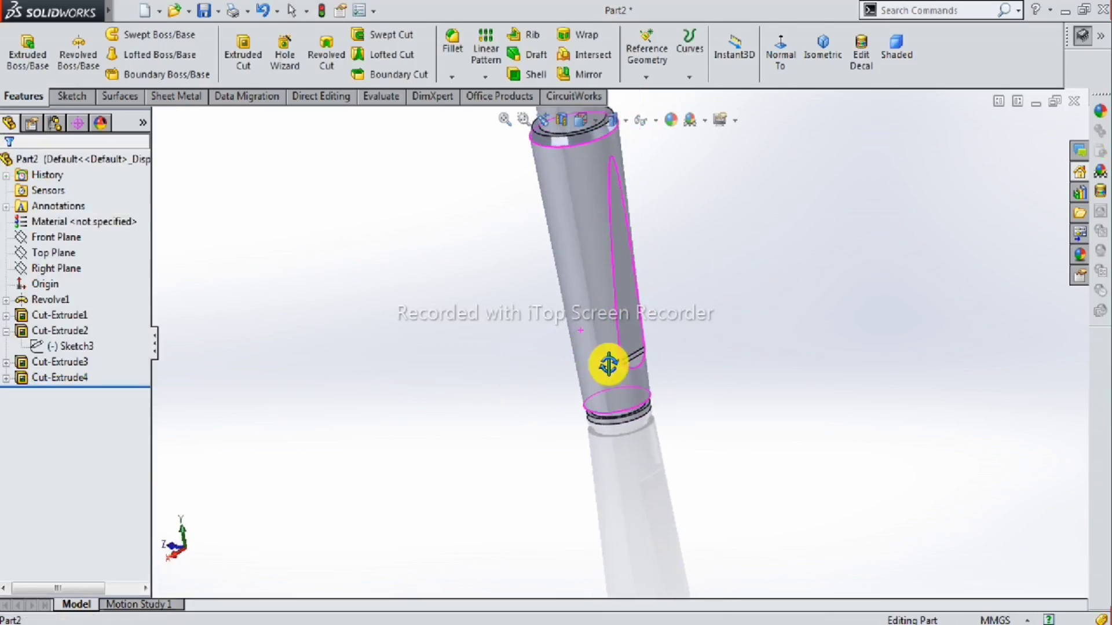
scroll(525, 304, up, 1)
scroll(590, 236, up, 1)
scroll(654, 229, down, 1)
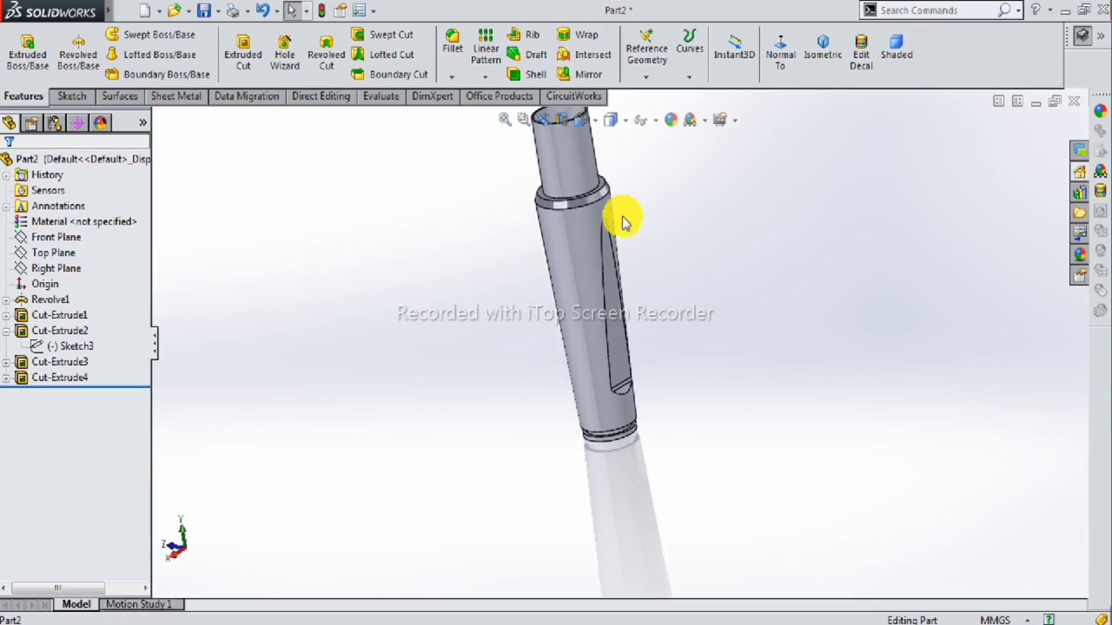
Circular-pattern Cut-Extrude4 four times over 360° about the top cylinder face.
click(501, 78)
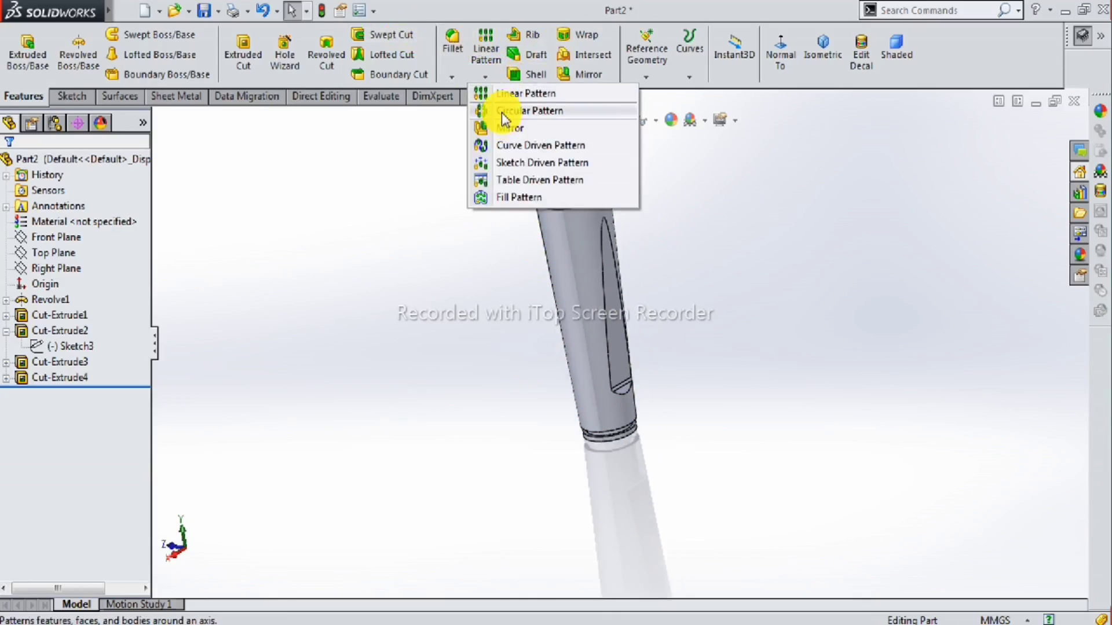
click(502, 113)
click(618, 326)
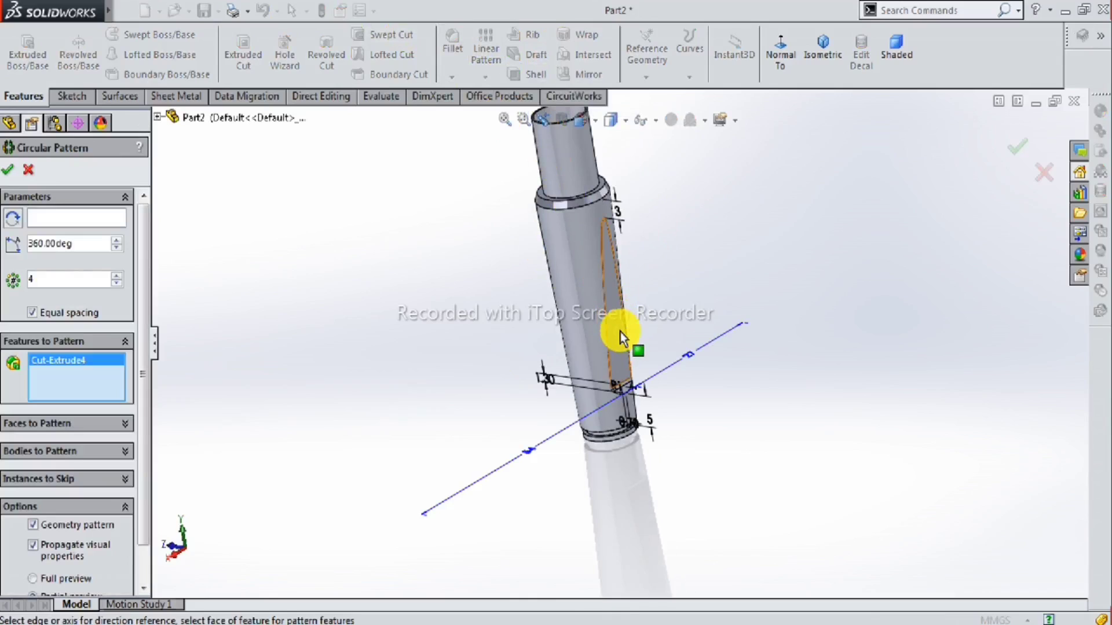
click(81, 221)
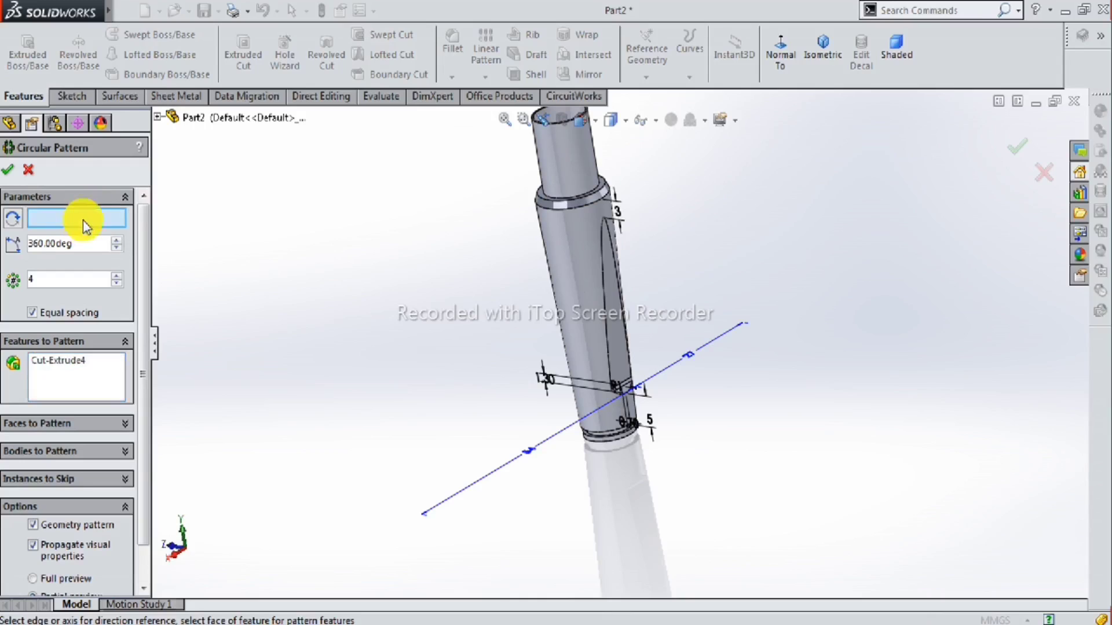
click(551, 160)
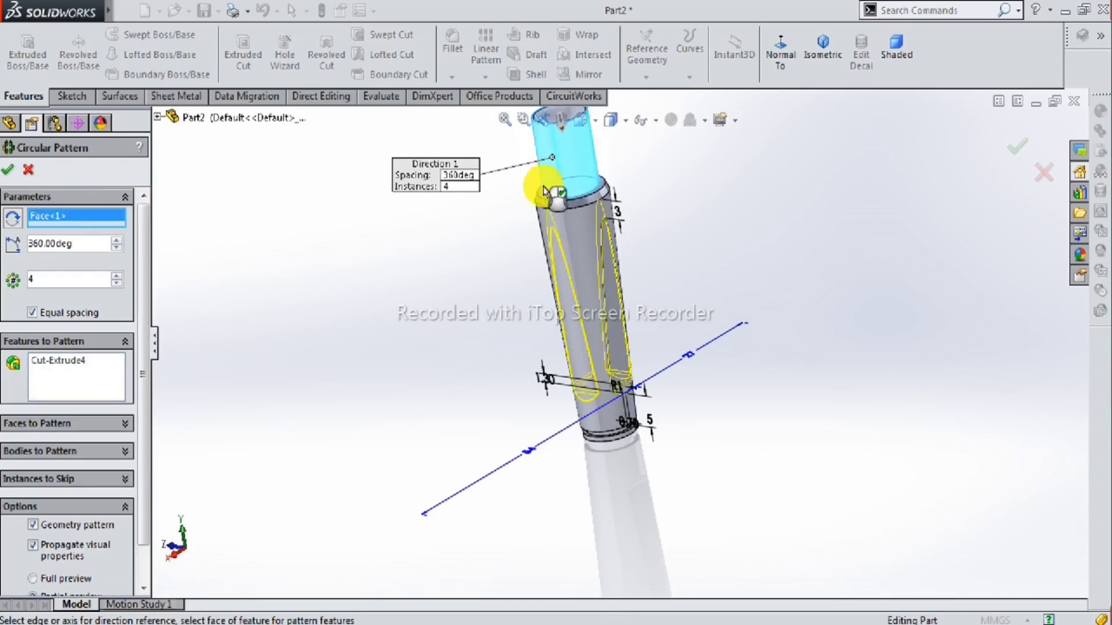
mouse_move(472, 369)
middle_down()
mouse_move(489, 340)
mouse_move(529, 318)
mouse_move(558, 322)
middle_up()
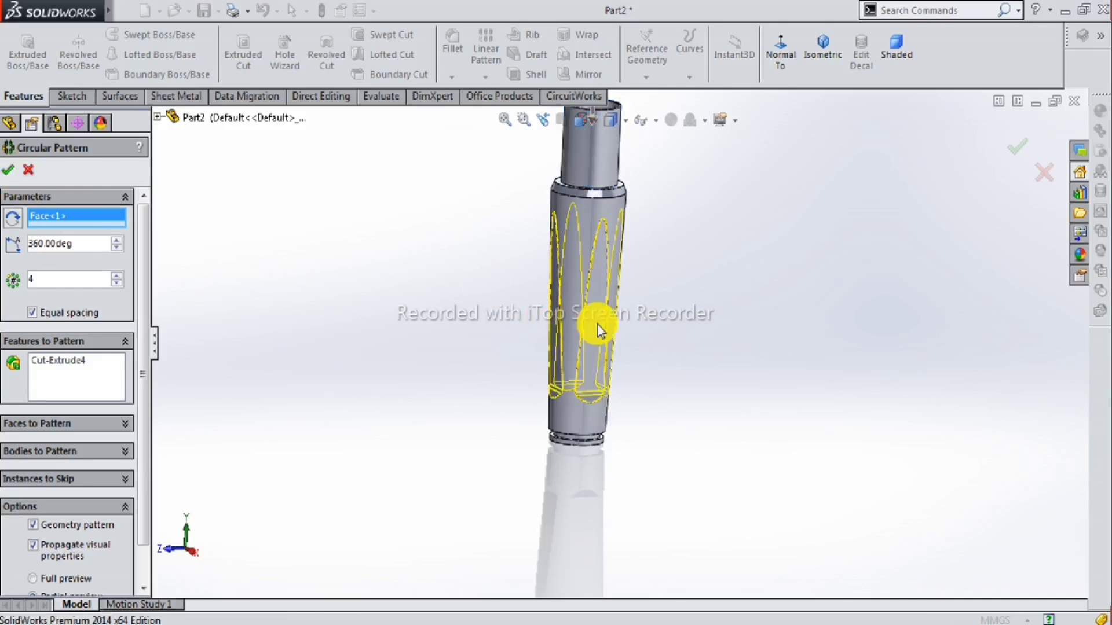
key(Return)
scroll(605, 347, down, 3)
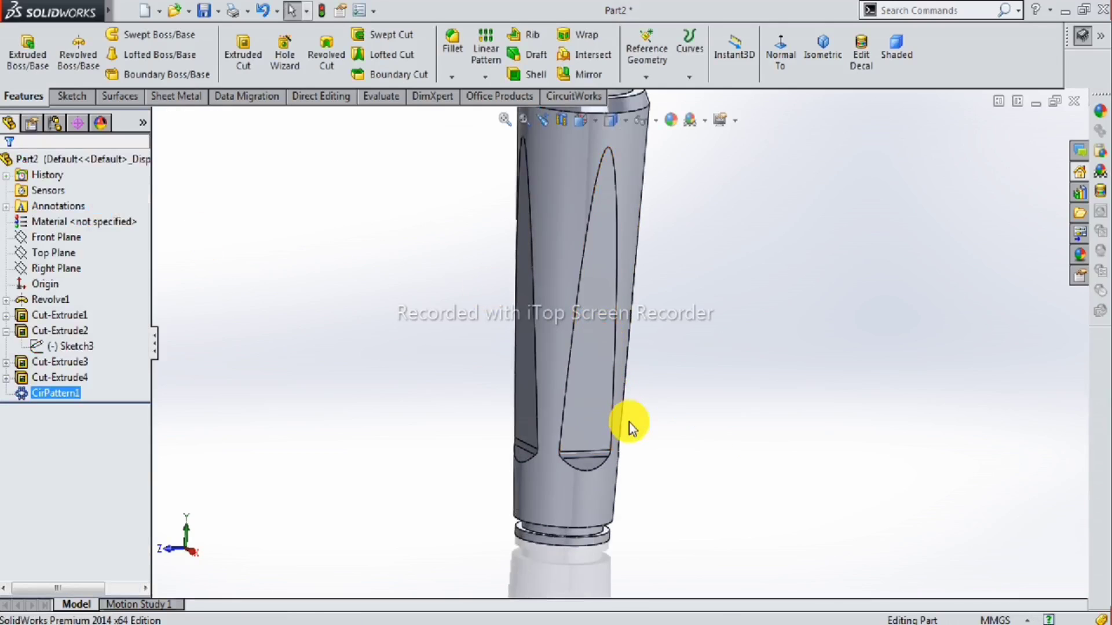
Switch the shaft to Shaded display without edges on a Plain White scene.
mouse_move(612, 405)
middle_down()
mouse_move(550, 367)
mouse_move(496, 372)
mouse_move(469, 395)
mouse_move(508, 407)
middle_up()
mouse_move(658, 360)
middle_down()
mouse_move(588, 318)
mouse_move(465, 323)
mouse_move(377, 367)
mouse_move(503, 454)
mouse_move(593, 424)
mouse_move(440, 379)
mouse_move(447, 469)
mouse_move(556, 456)
mouse_move(556, 492)
mouse_move(545, 496)
mouse_move(457, 494)
mouse_move(516, 484)
mouse_move(528, 504)
mouse_move(466, 405)
mouse_move(363, 405)
mouse_move(398, 462)
mouse_move(558, 412)
mouse_move(571, 468)
mouse_move(504, 472)
mouse_move(833, 188)
middle_up()
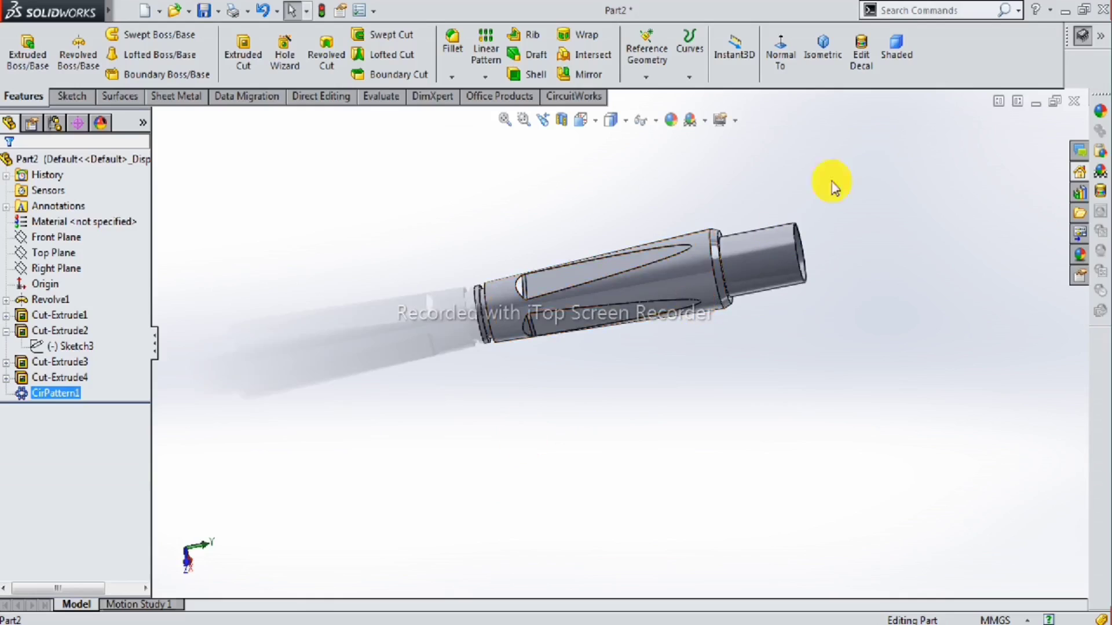
click(889, 73)
mouse_move(703, 349)
middle_down()
mouse_move(702, 300)
mouse_move(784, 268)
mouse_move(784, 360)
middle_up()
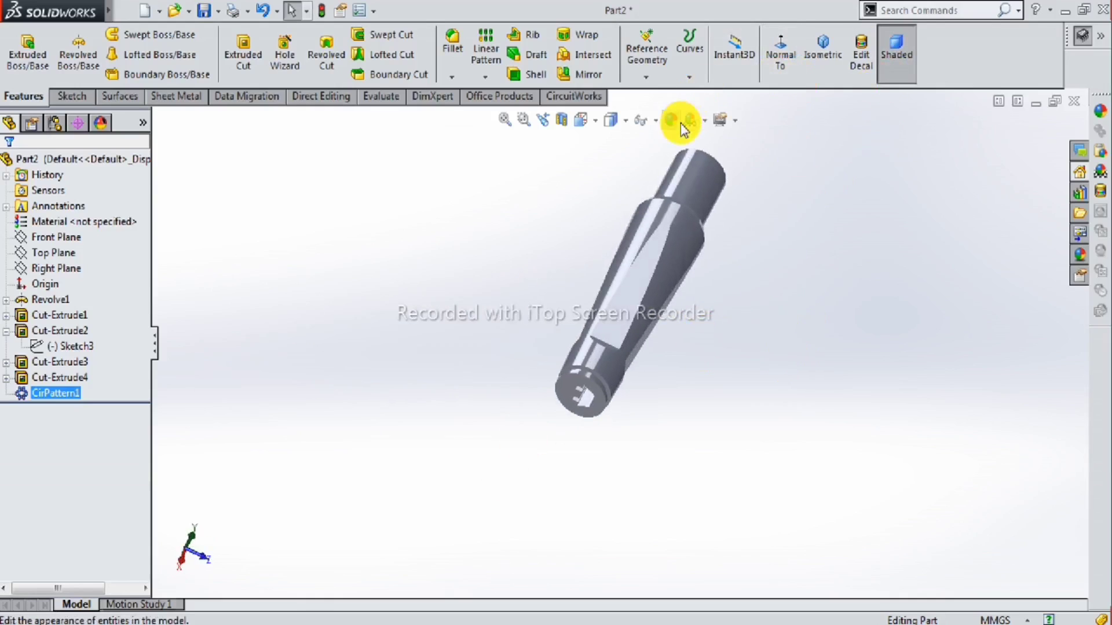
click(704, 120)
click(707, 158)
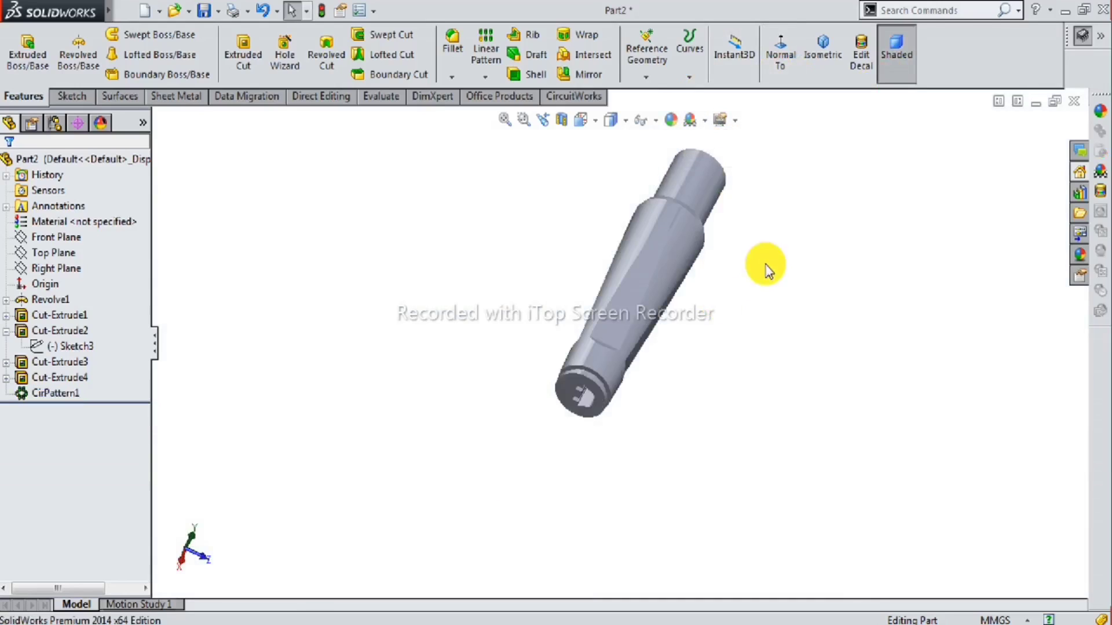
mouse_move(740, 230)
middle_down()
mouse_move(645, 328)
mouse_move(598, 345)
mouse_move(576, 378)
mouse_move(613, 449)
mouse_move(648, 362)
mouse_move(697, 315)
mouse_move(834, 288)
mouse_move(851, 338)
mouse_move(809, 367)
mouse_move(700, 360)
mouse_move(573, 251)
mouse_move(497, 226)
mouse_move(482, 311)
mouse_move(707, 435)
mouse_move(707, 479)
mouse_move(578, 399)
mouse_move(528, 311)
mouse_move(477, 318)
mouse_move(511, 293)
mouse_move(640, 291)
mouse_move(707, 323)
mouse_move(603, 350)
mouse_move(581, 402)
mouse_move(623, 440)
mouse_move(643, 337)
mouse_move(606, 235)
mouse_move(702, 310)
mouse_move(610, 339)
mouse_move(566, 330)
mouse_move(582, 403)
middle_up()
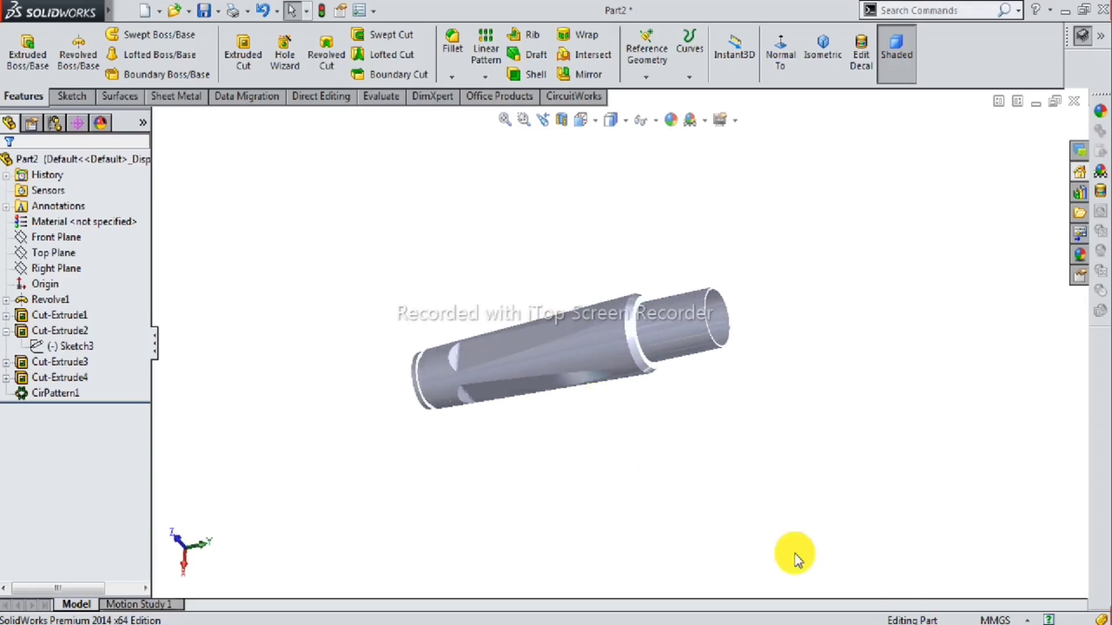
click(891, 609)
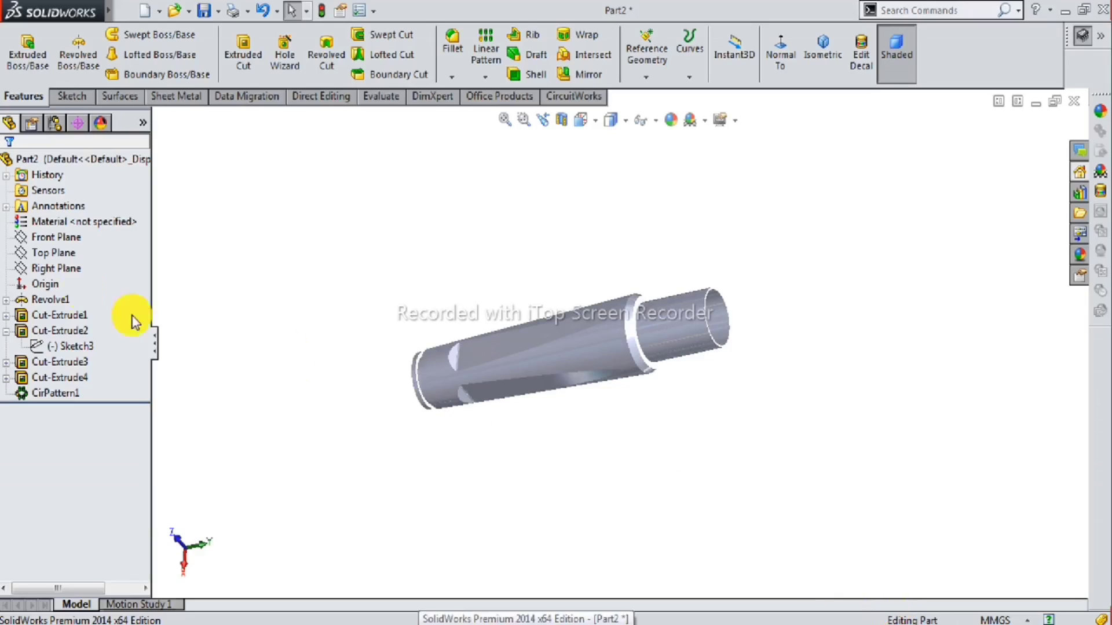
Open a Front Plane sketch viewed head-on, with Shaded With Edges display.
click(39, 239)
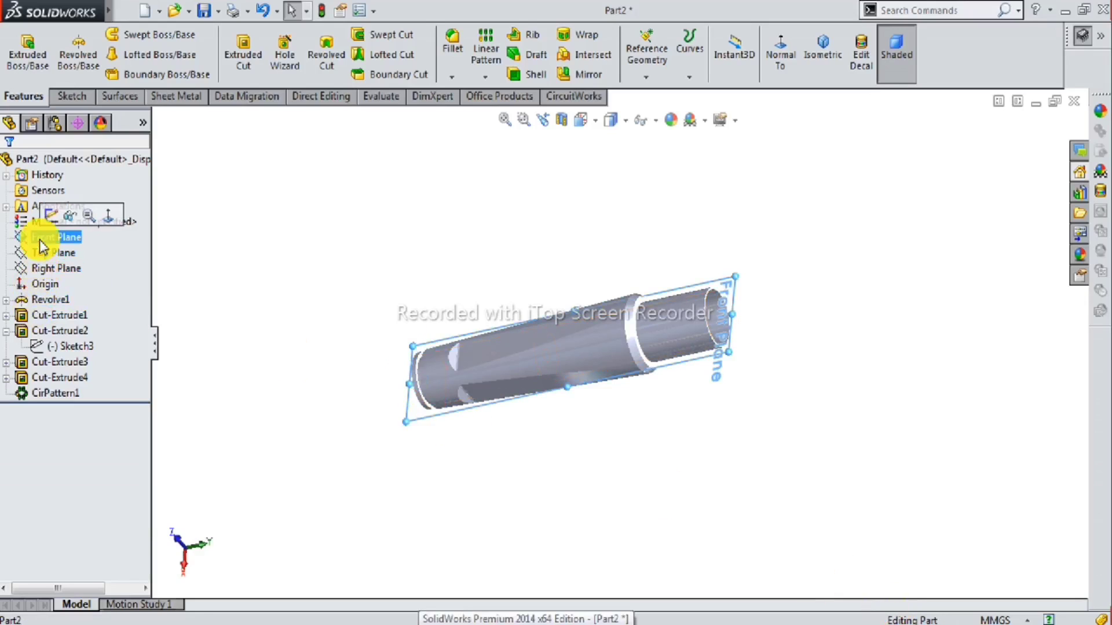
click(51, 216)
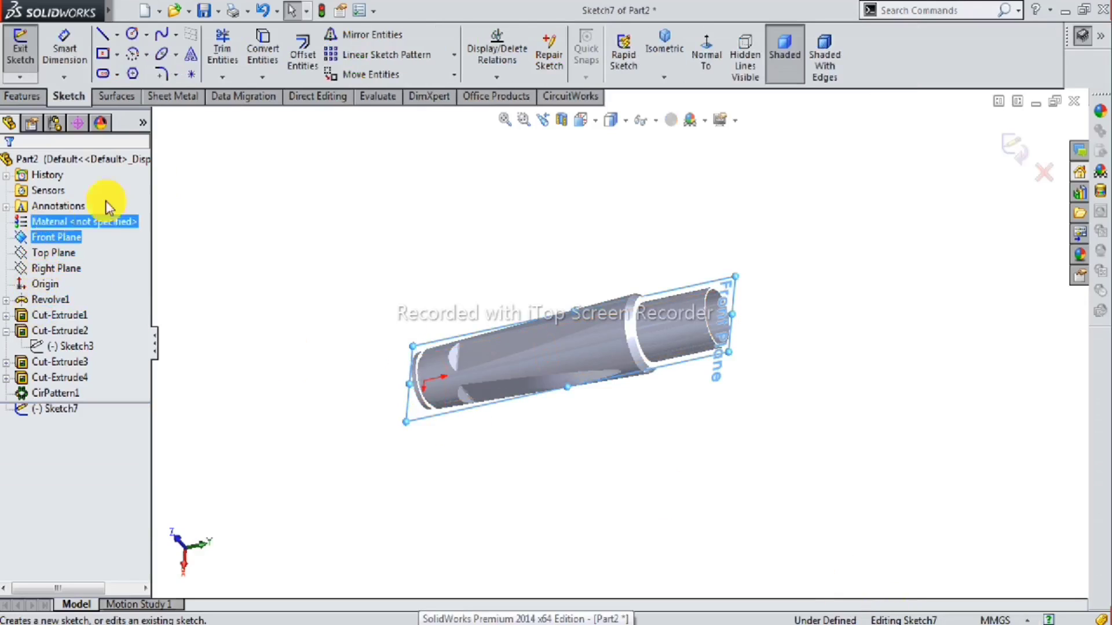
click(707, 52)
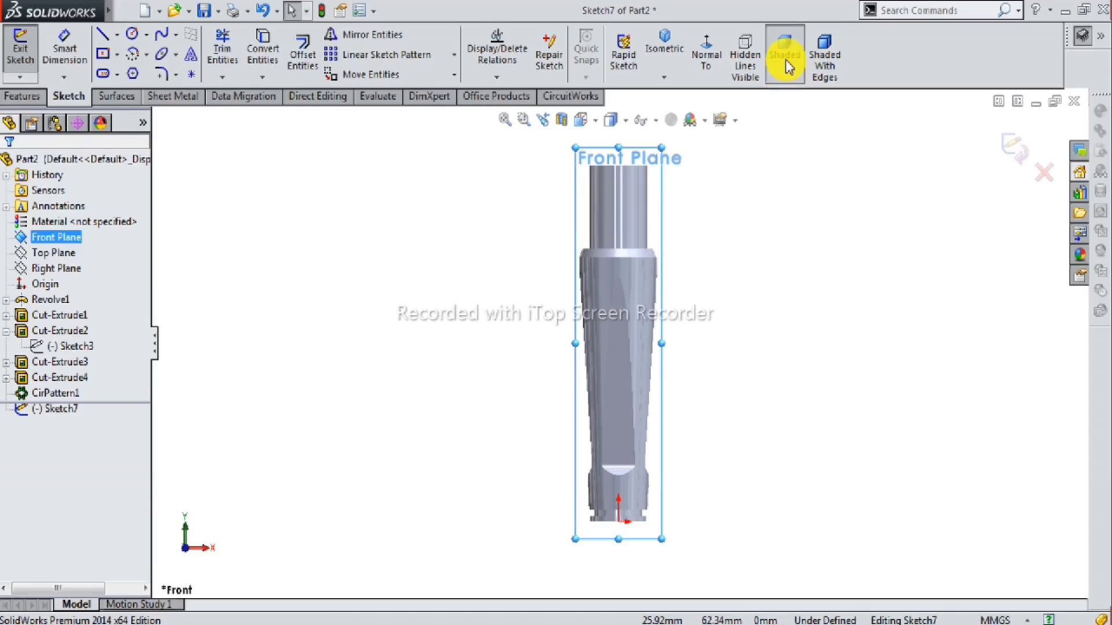
click(822, 61)
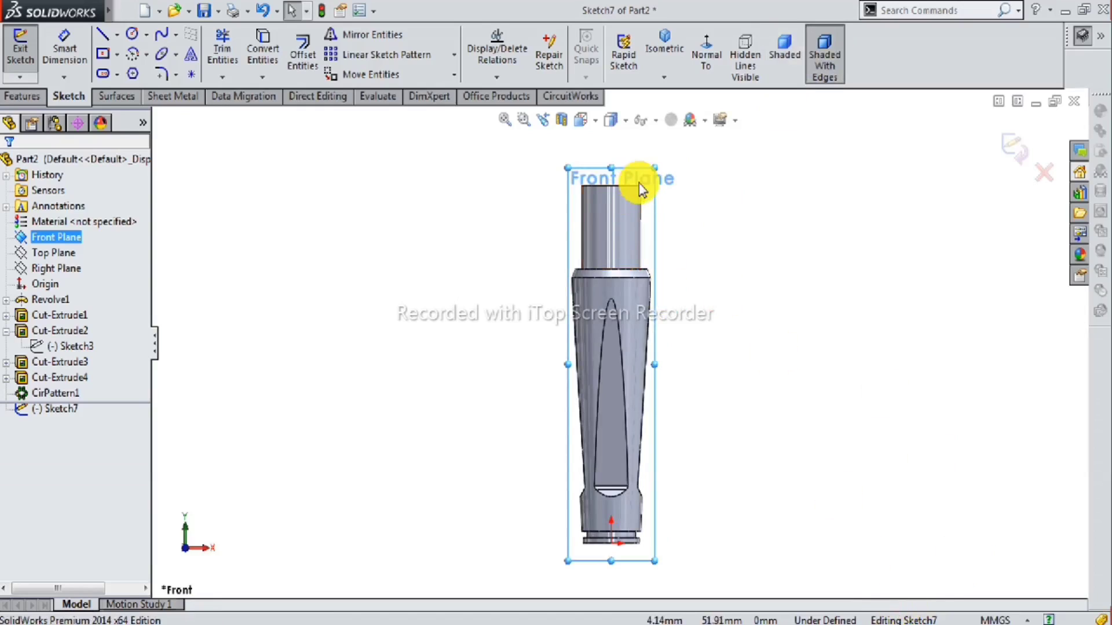
scroll(639, 182, down, 2)
scroll(640, 202, down, 4)
scroll(642, 243, down, 3)
scroll(646, 264, down, 3)
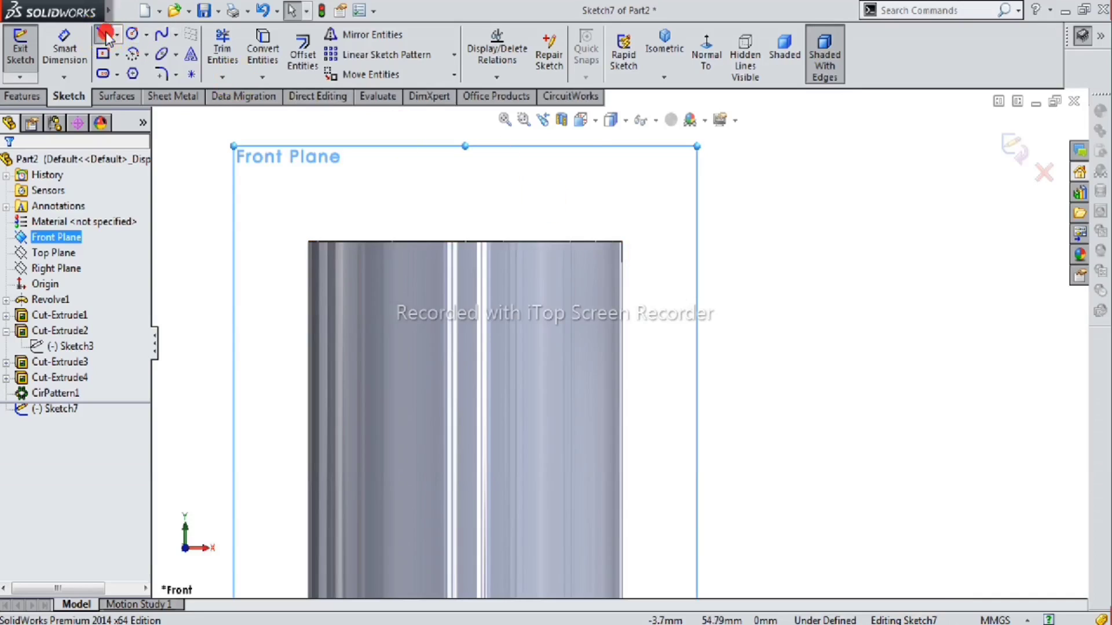
Draw a closed four-line square profile at the cylinder's top corner.
key(l)
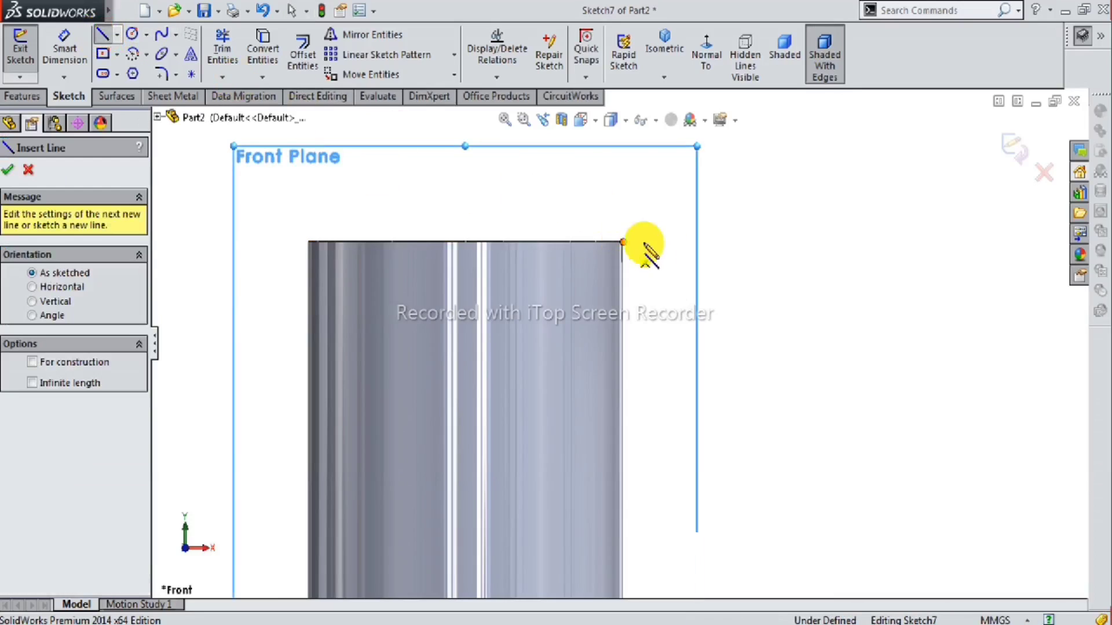
click(643, 243)
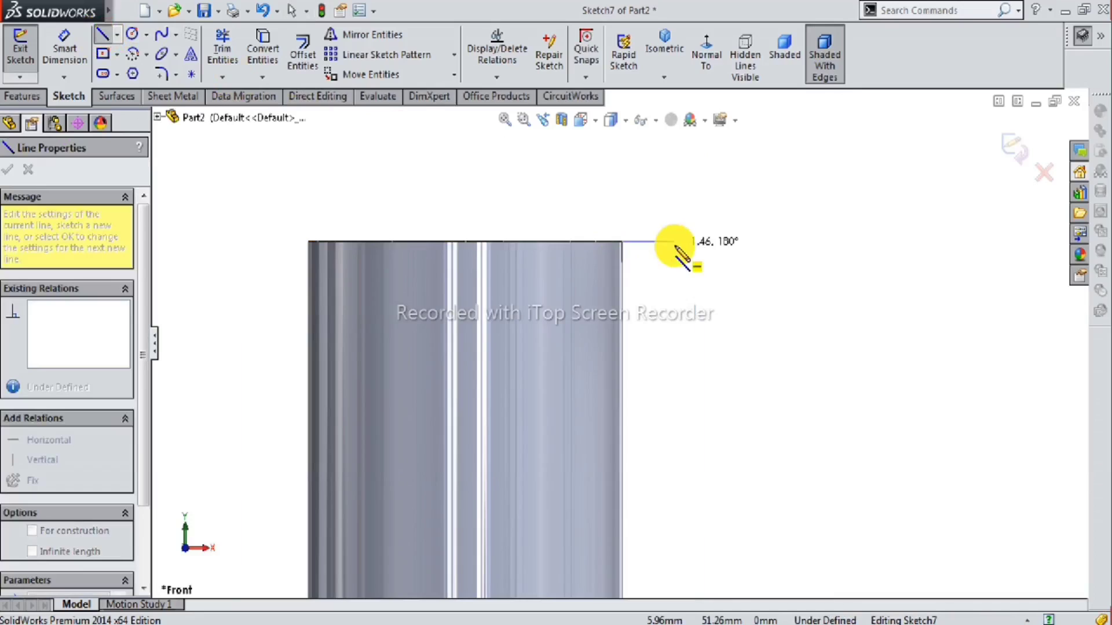
click(675, 242)
click(674, 279)
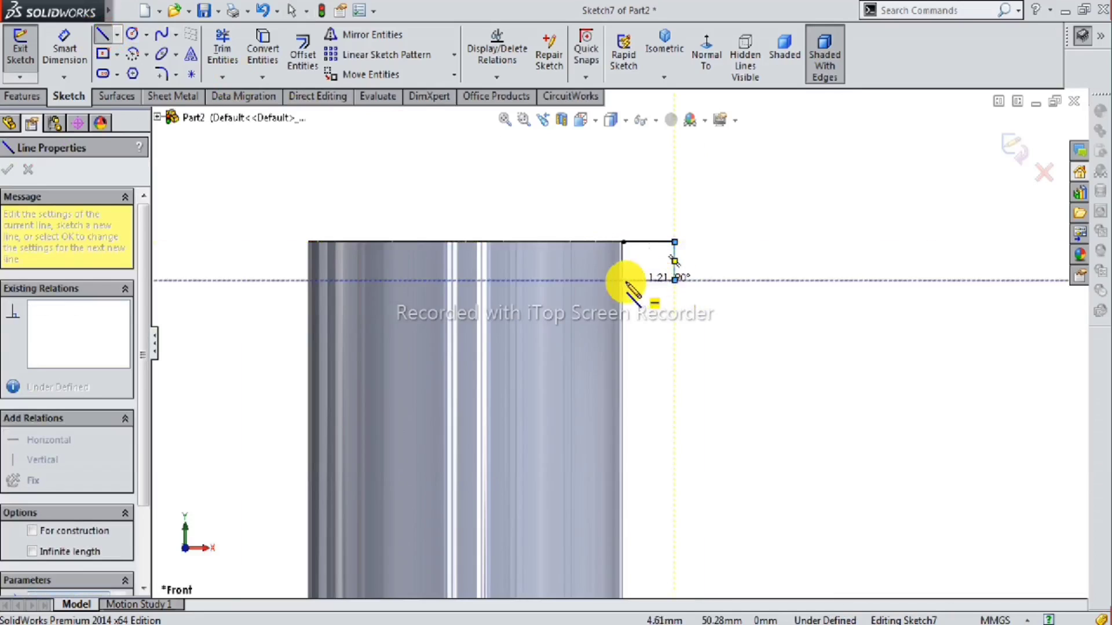
click(623, 280)
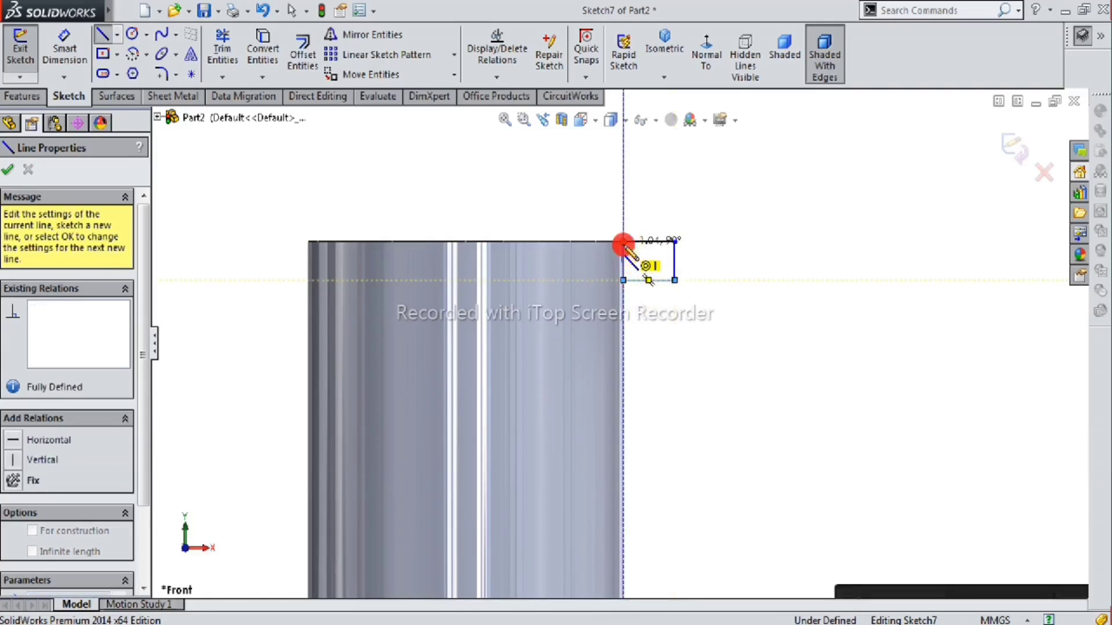
click(623, 242)
key(Escape)
scroll(643, 278, down, 5)
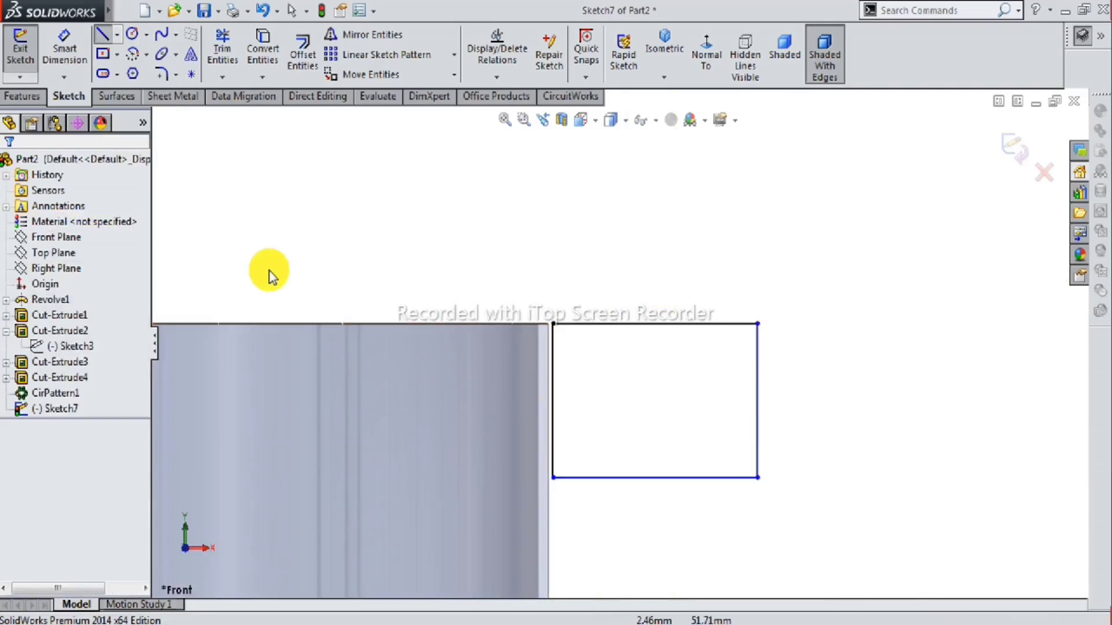
Dimension the profile's width and height to 0.30 each.
click(64, 49)
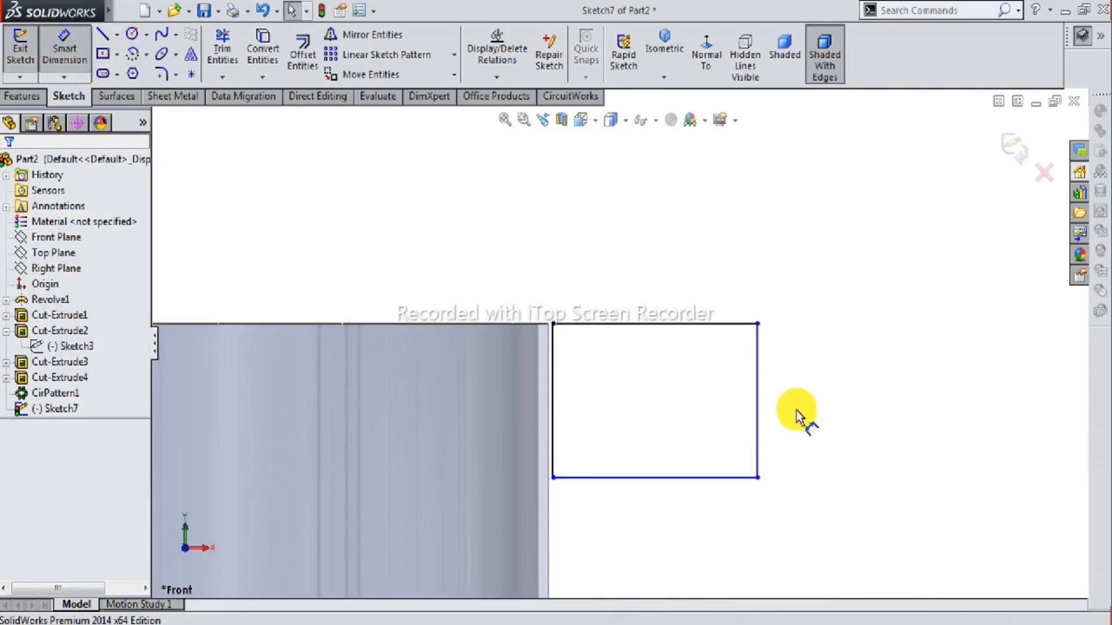
click(682, 325)
click(695, 301)
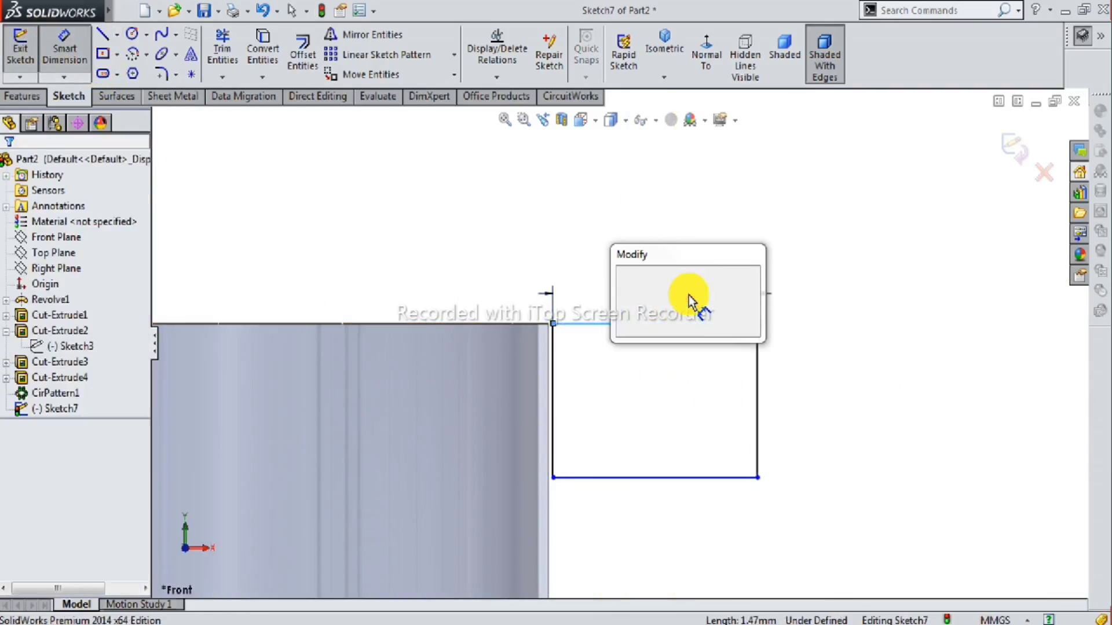
key(Return)
key(Return)
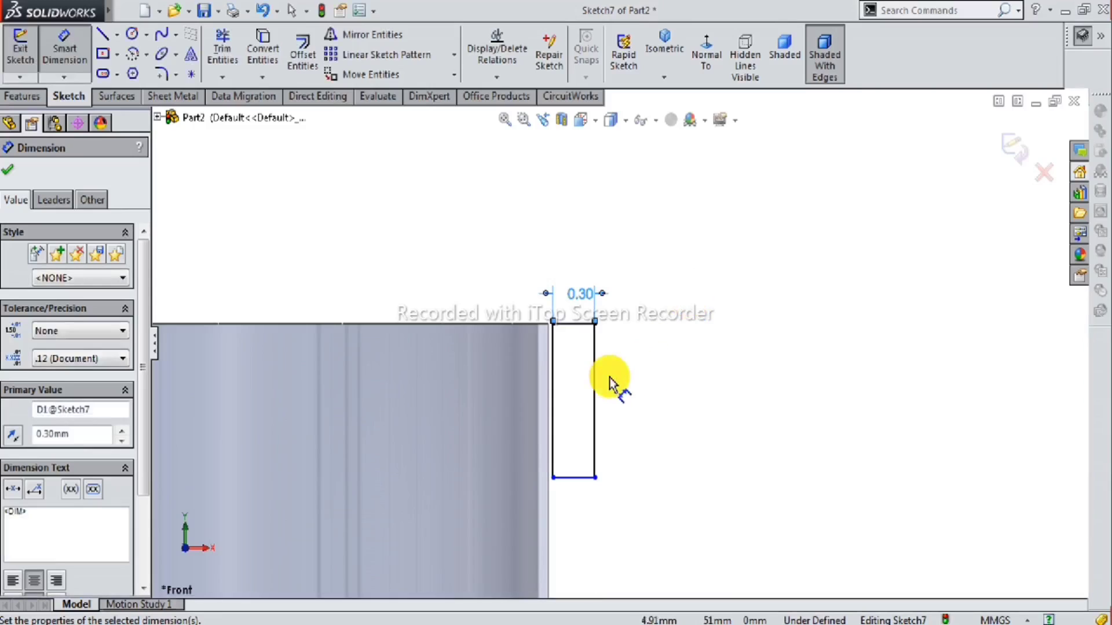
click(593, 385)
click(656, 384)
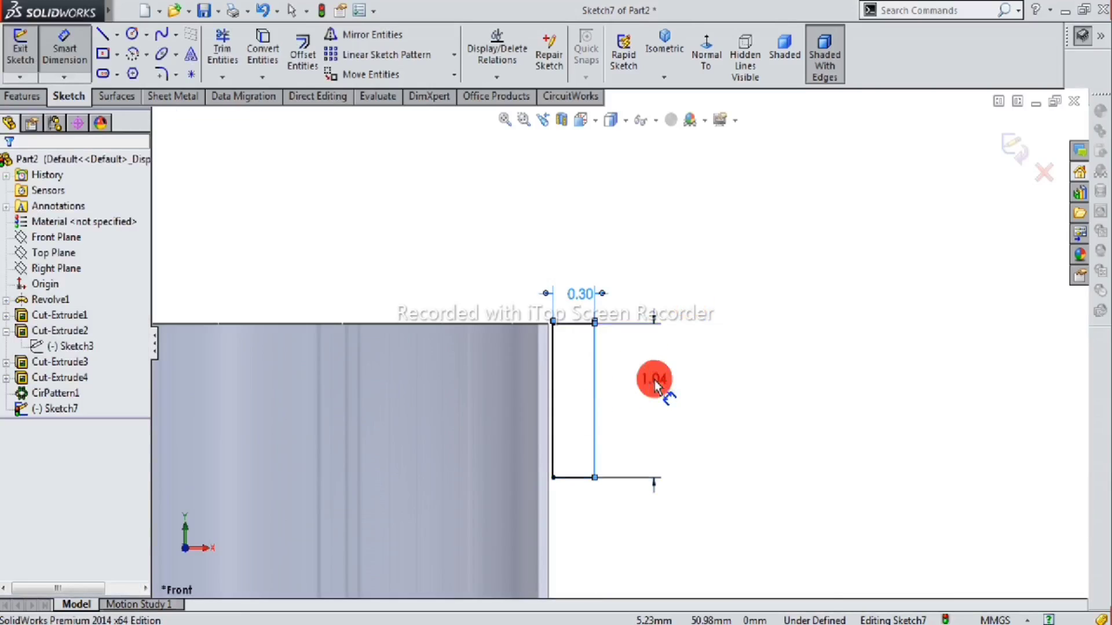
text(0.3)
key(Return)
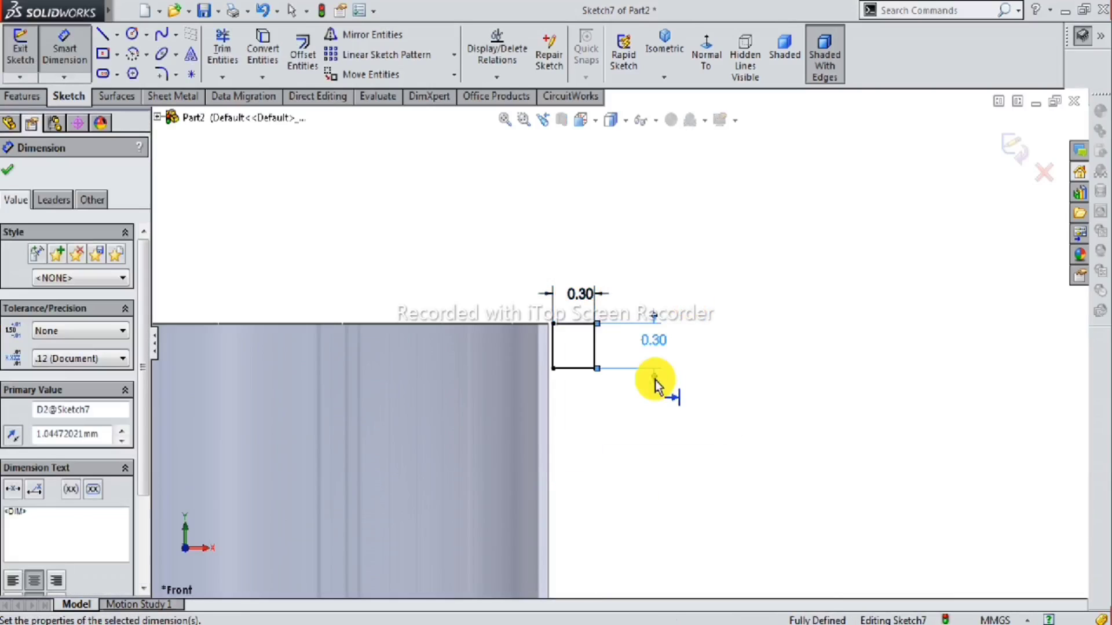
scroll(592, 337, down, 2)
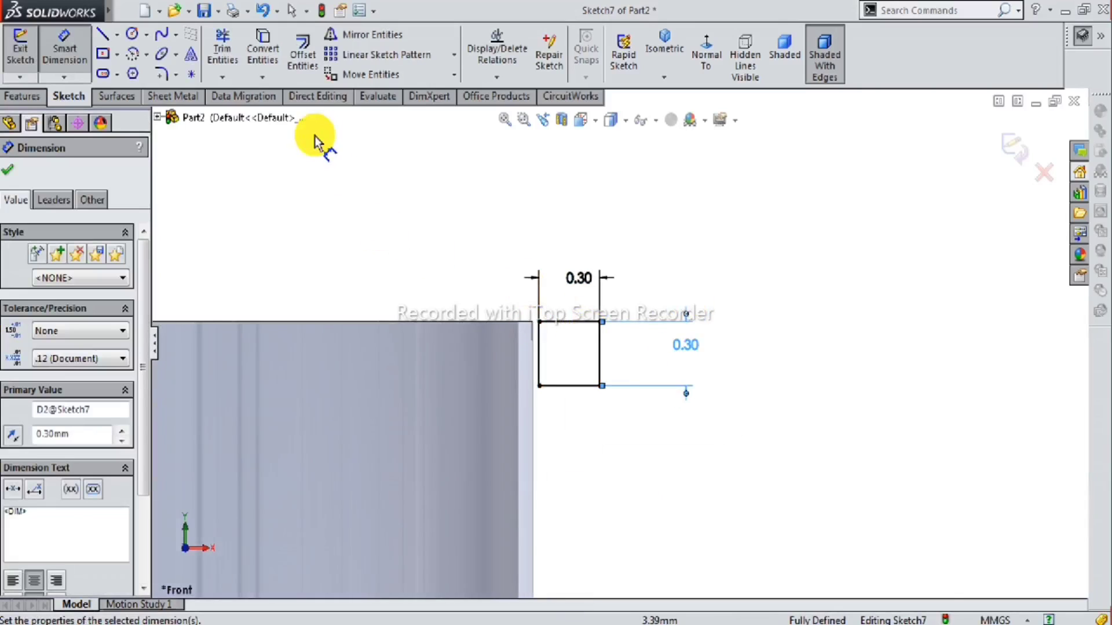
Round the two right-hand corners with R0.10 sketch fillets and exit Sketch7.
click(165, 75)
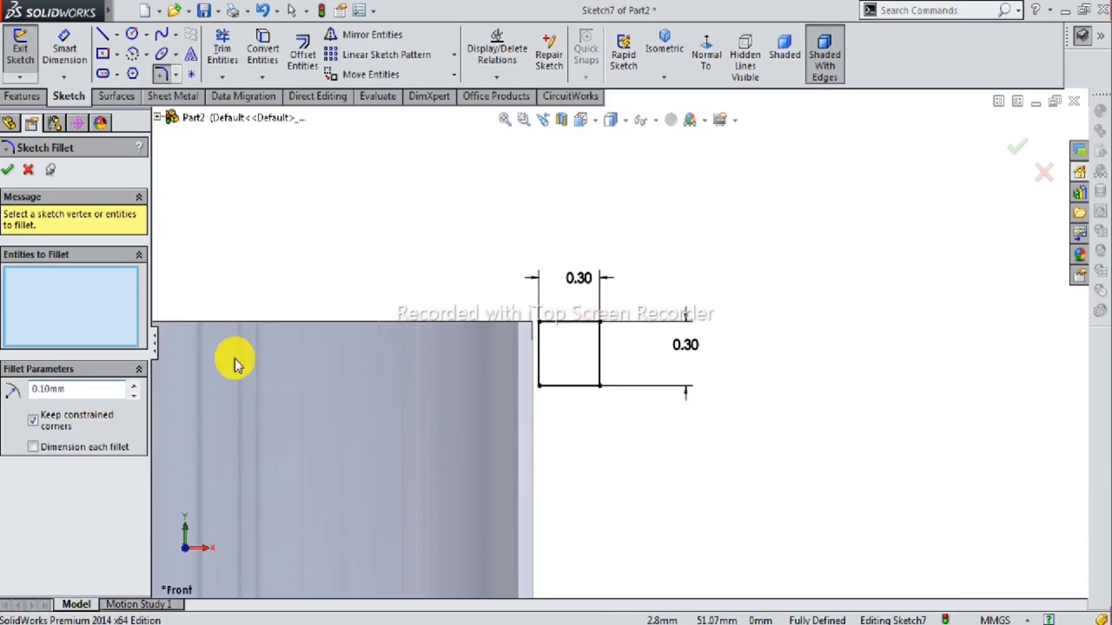
click(600, 326)
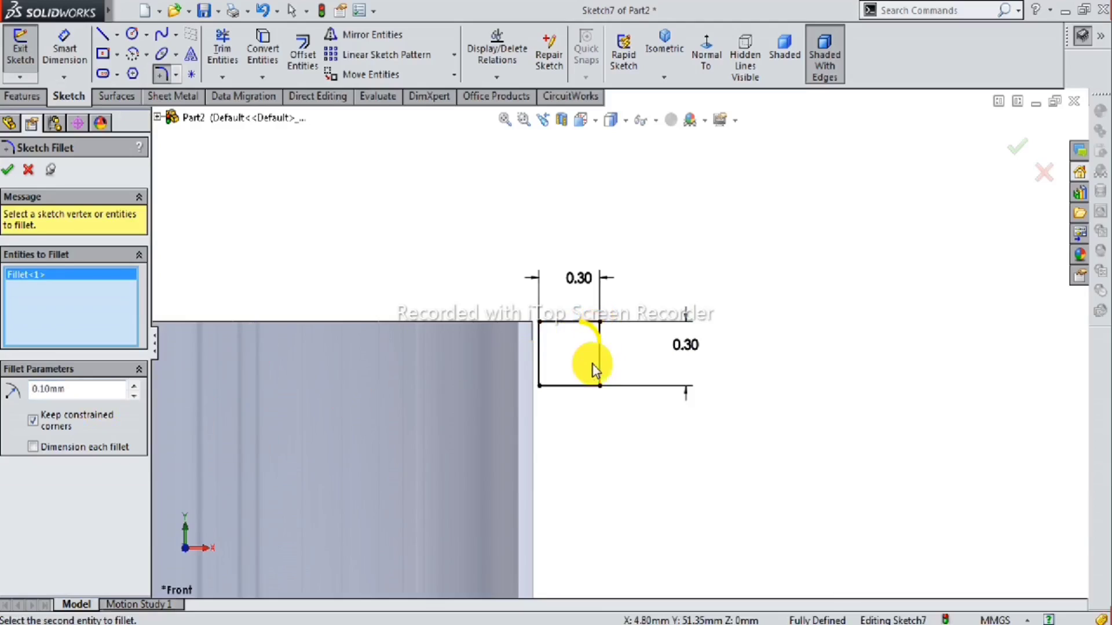
click(600, 386)
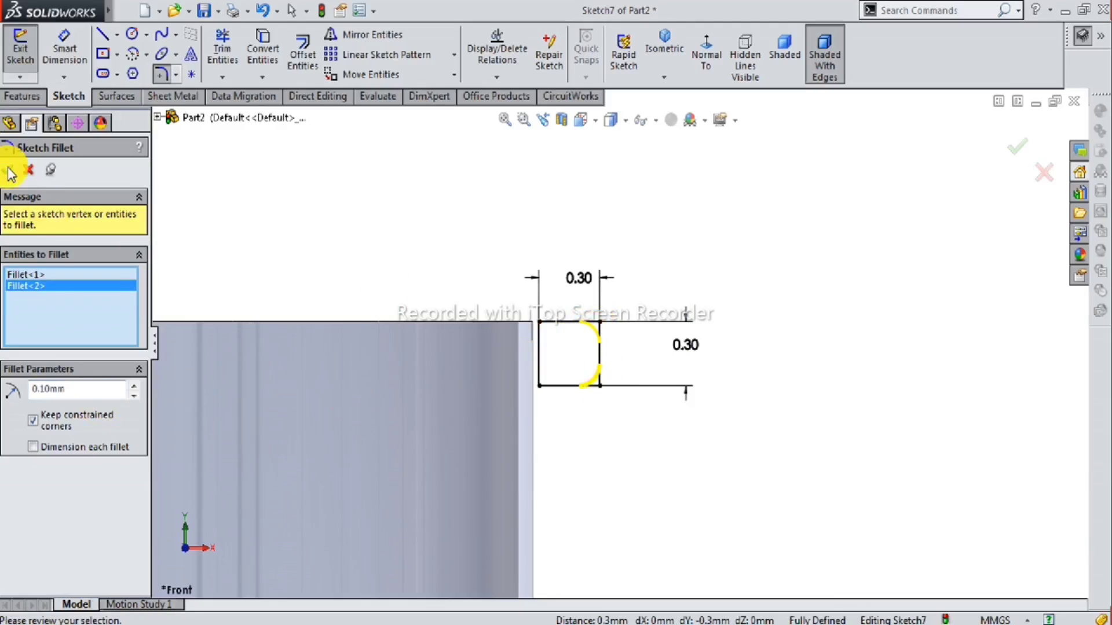
click(9, 170)
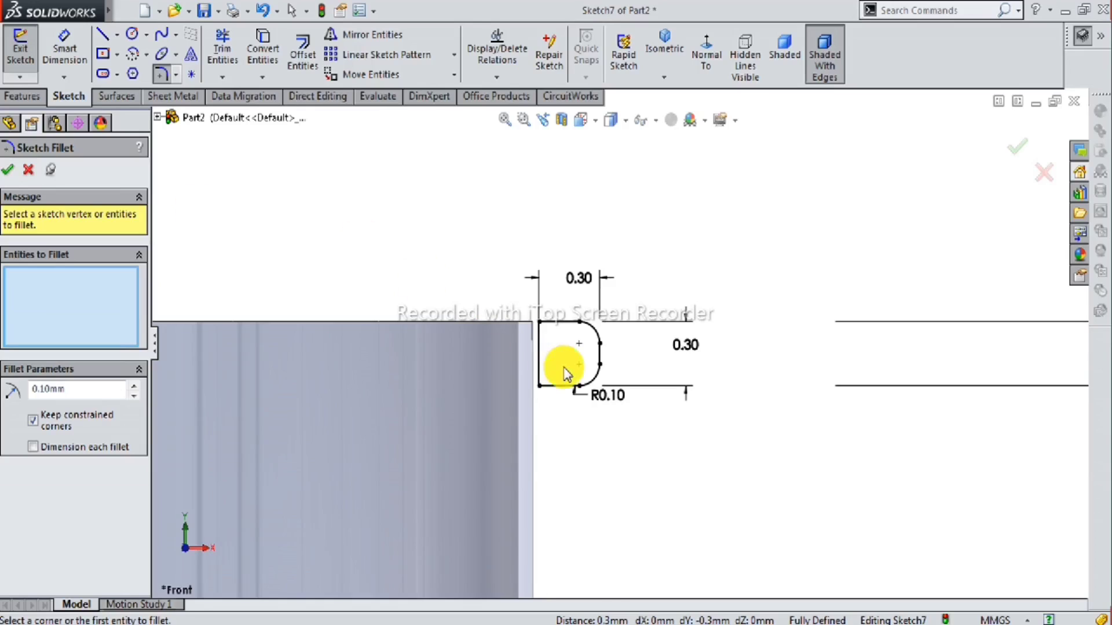
scroll(565, 374, up, 3)
click(28, 170)
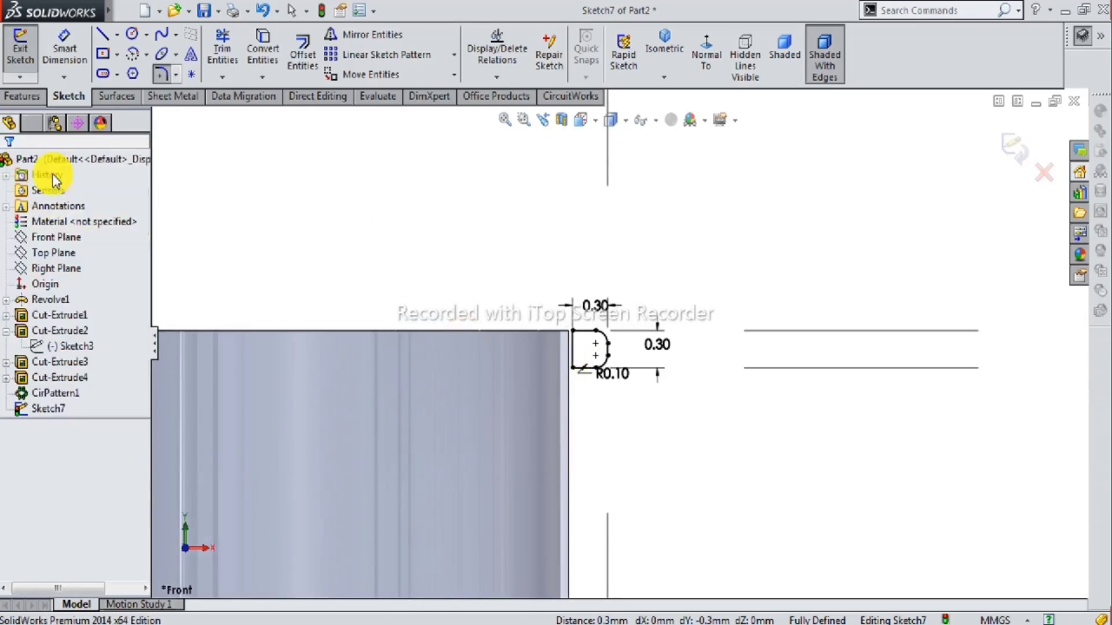
scroll(618, 345, up, 2)
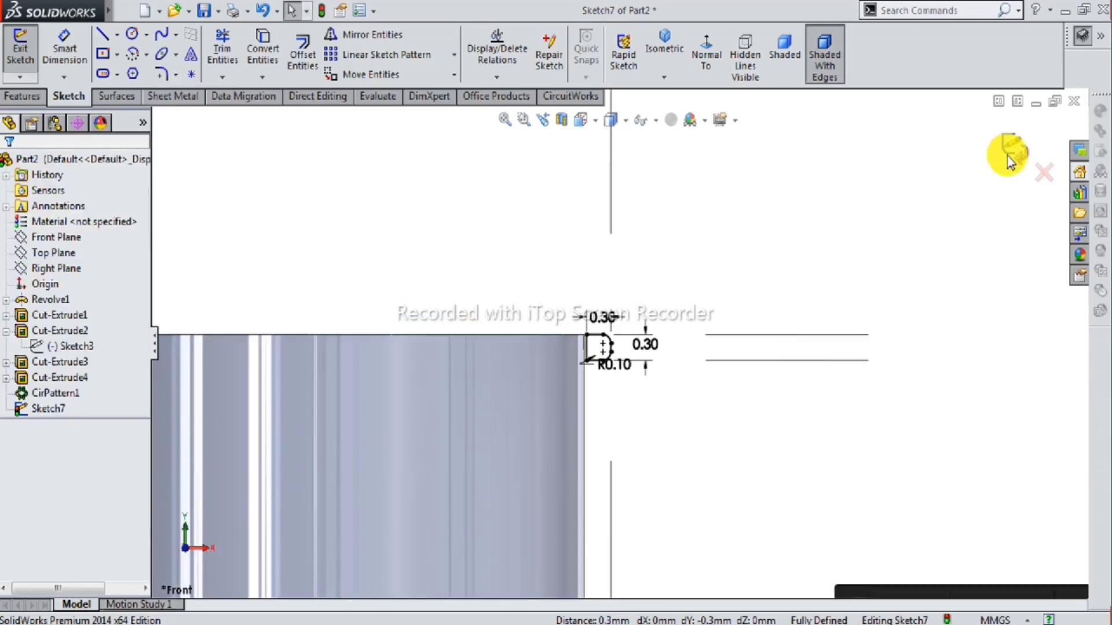
click(1007, 160)
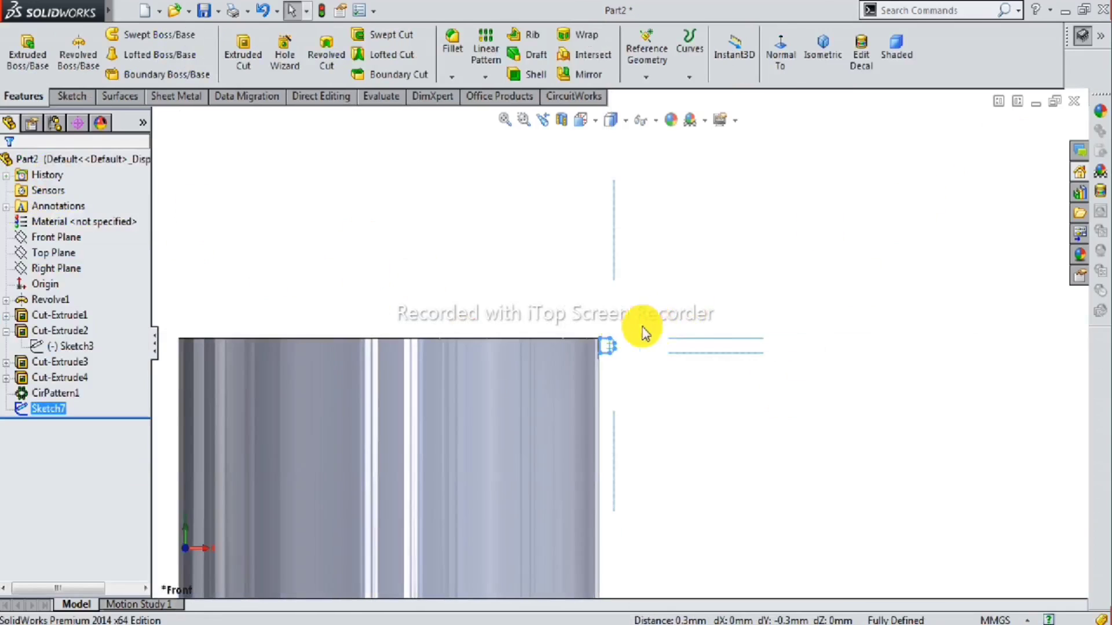
Sketch on the cylinder's top rim and convert its edge into a sketch circle.
middle_drag(654, 333, 551, 377)
middle_drag(527, 337, 422, 341)
click(360, 301)
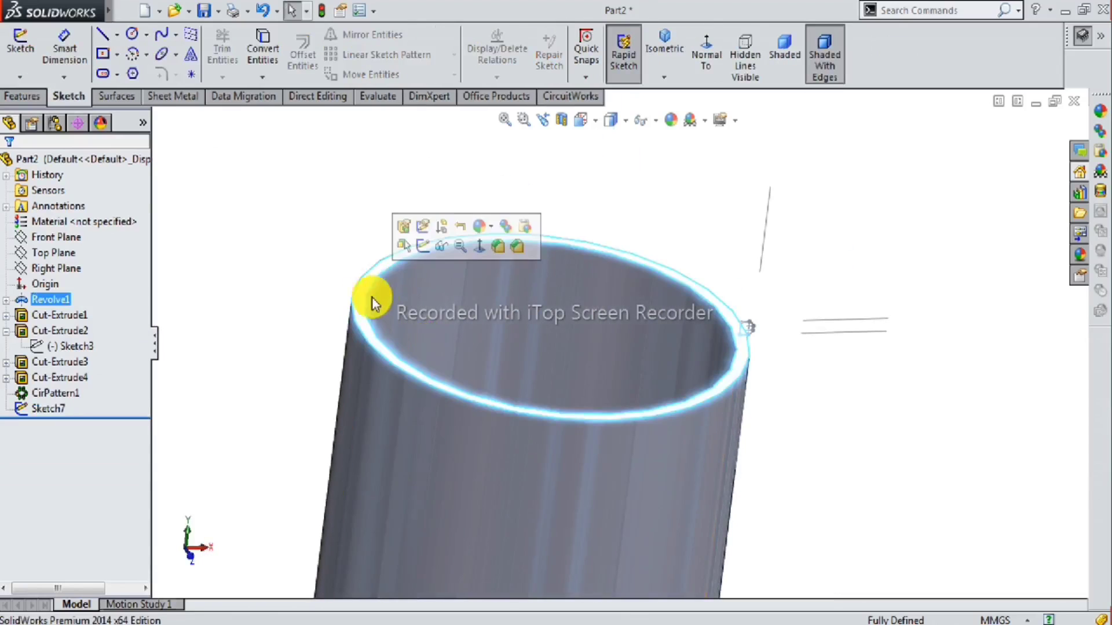
click(424, 246)
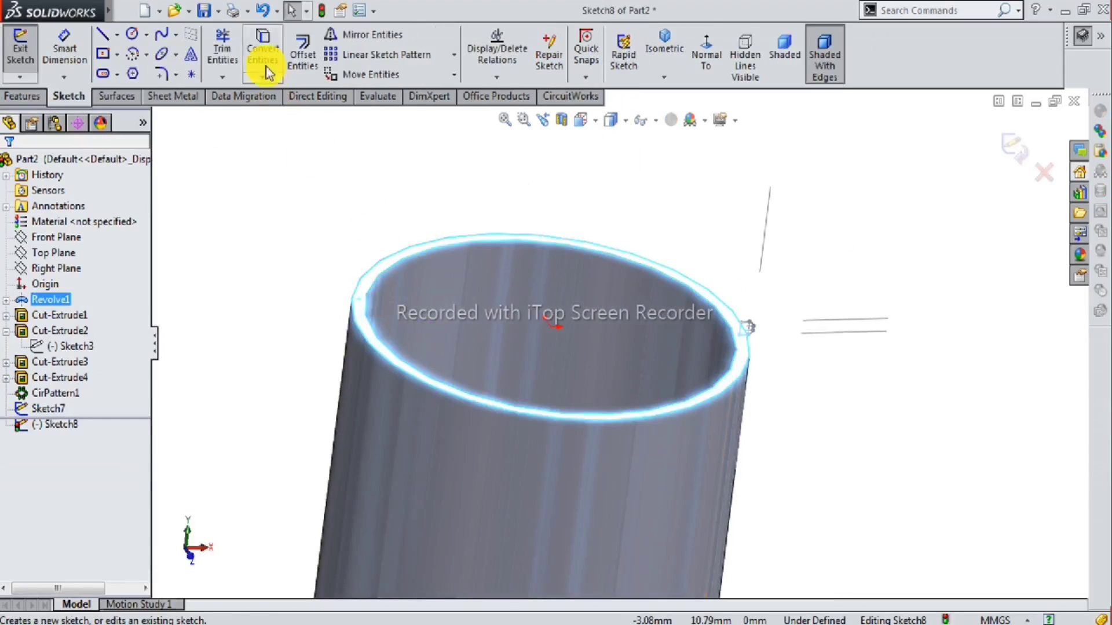
click(299, 333)
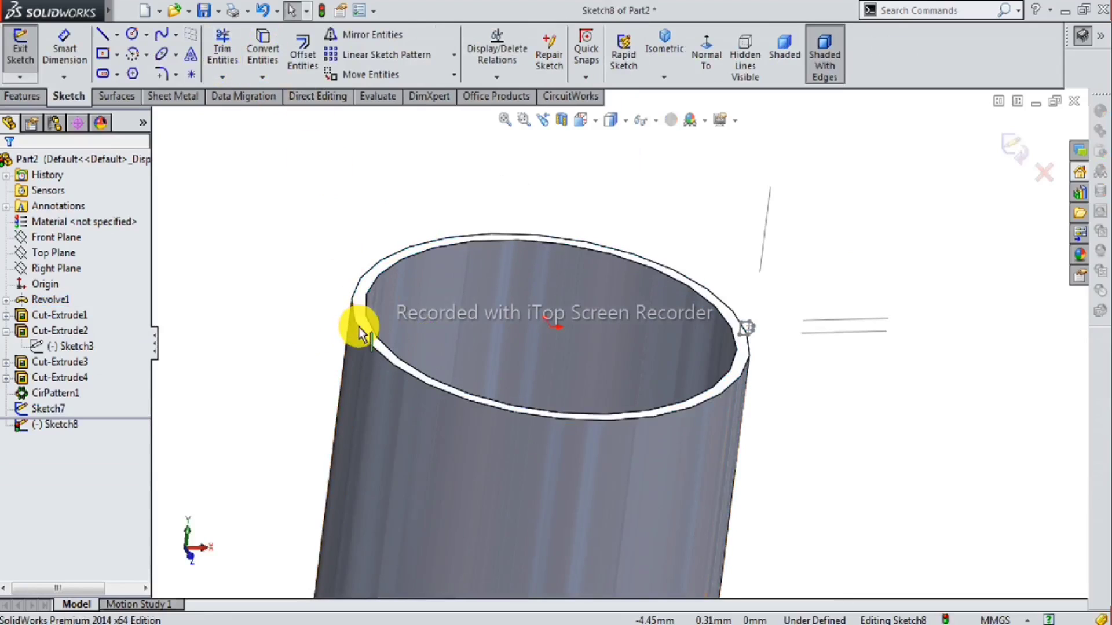
click(265, 51)
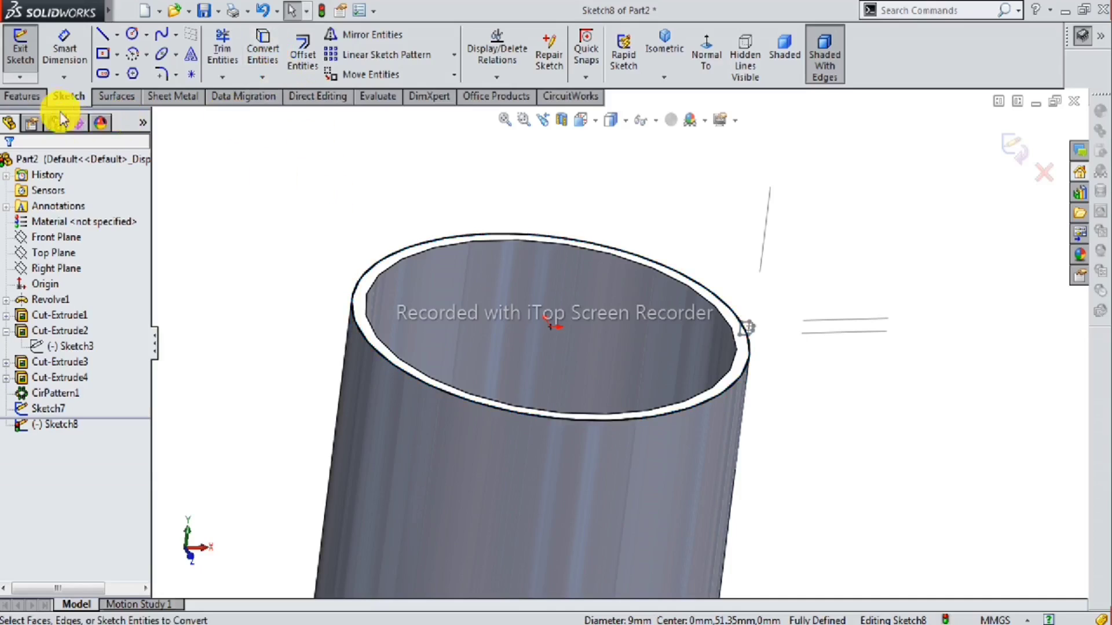
Create a reversed helix defined by height 11mm and 15 revolutions.
click(42, 99)
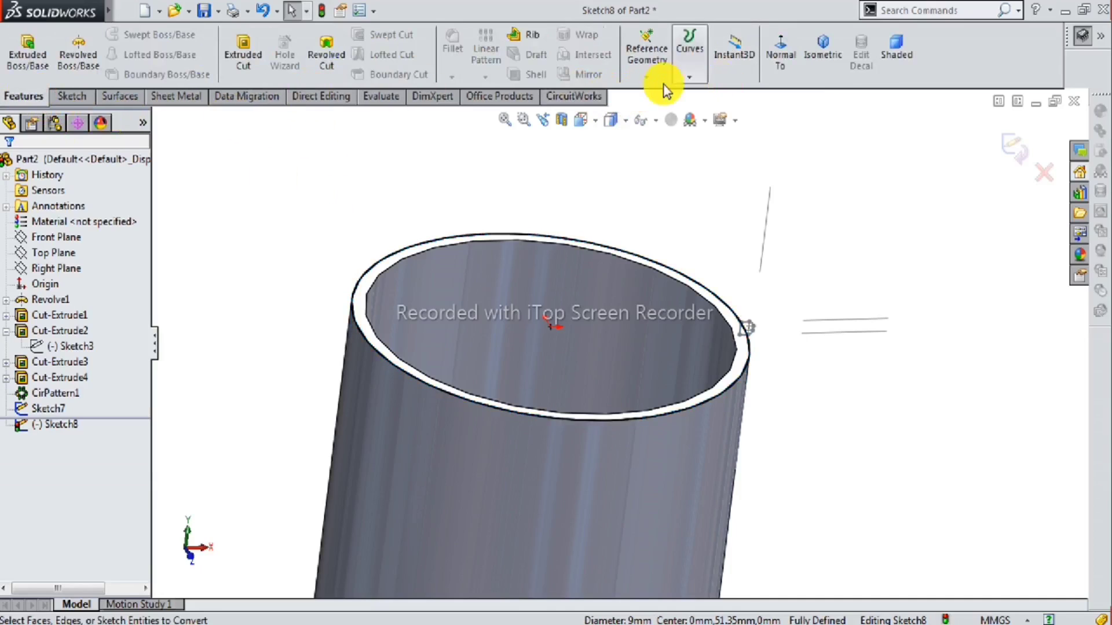
click(689, 77)
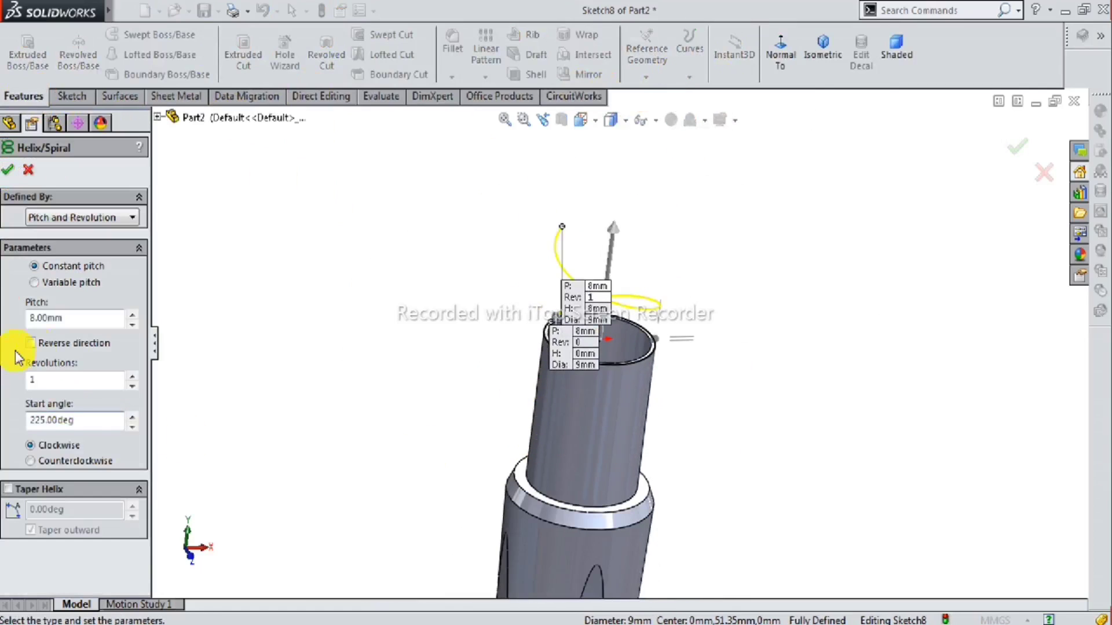
click(69, 219)
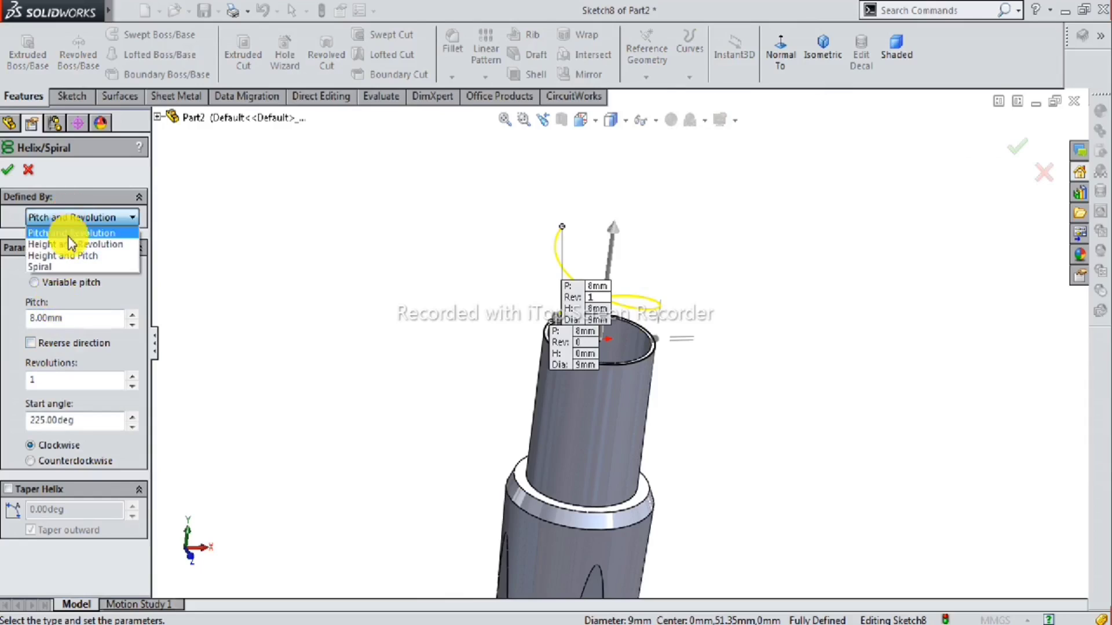
click(70, 245)
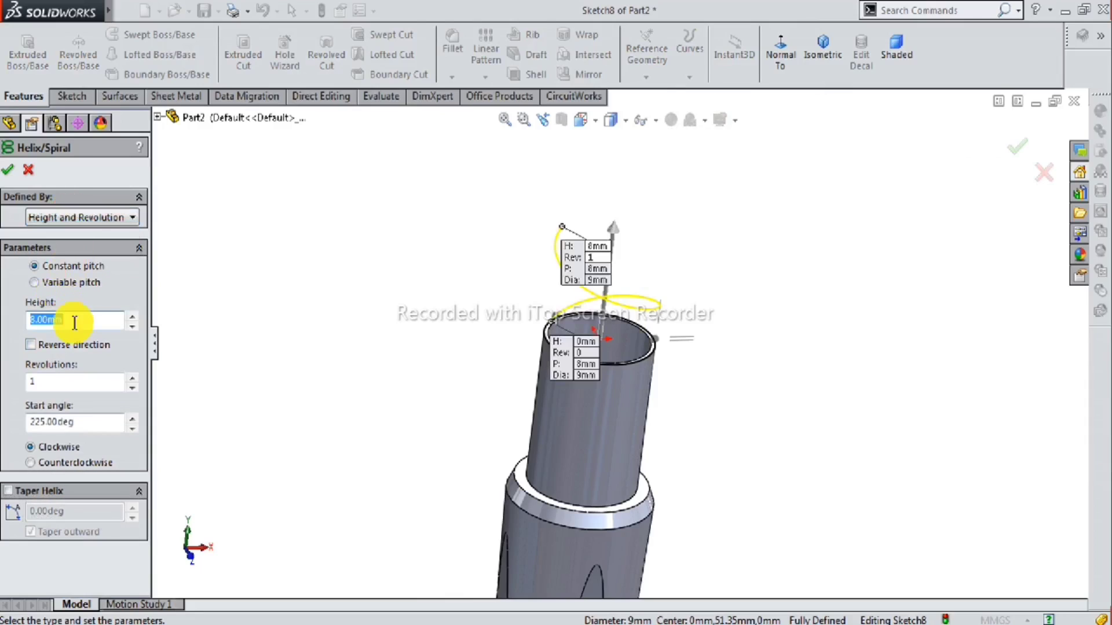
click(76, 320)
text(11)
key(Return)
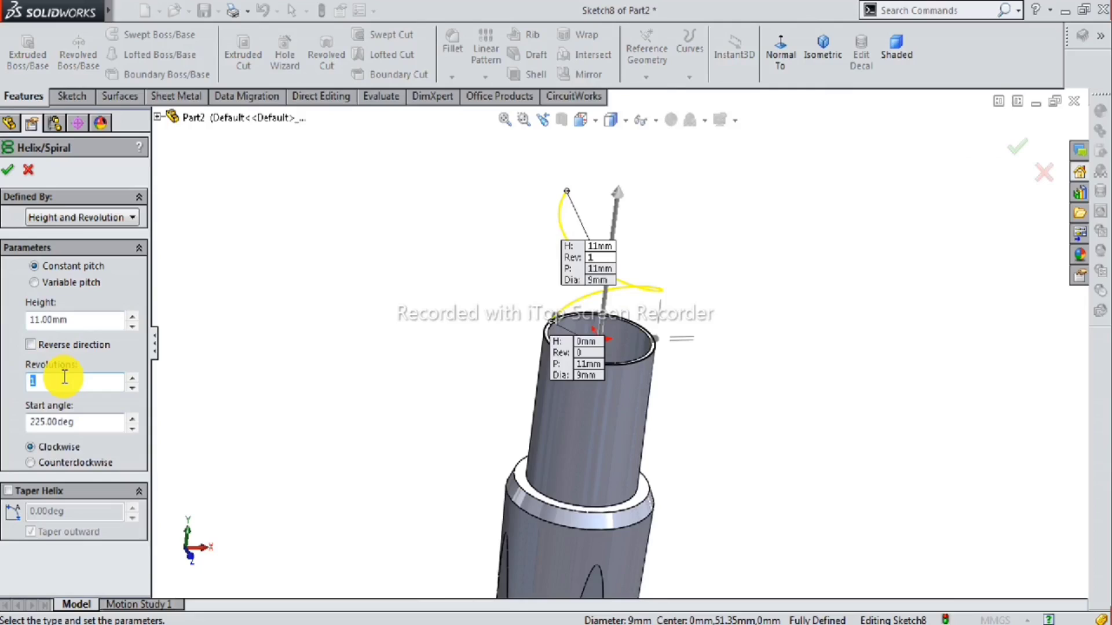
text(5)
key(Return)
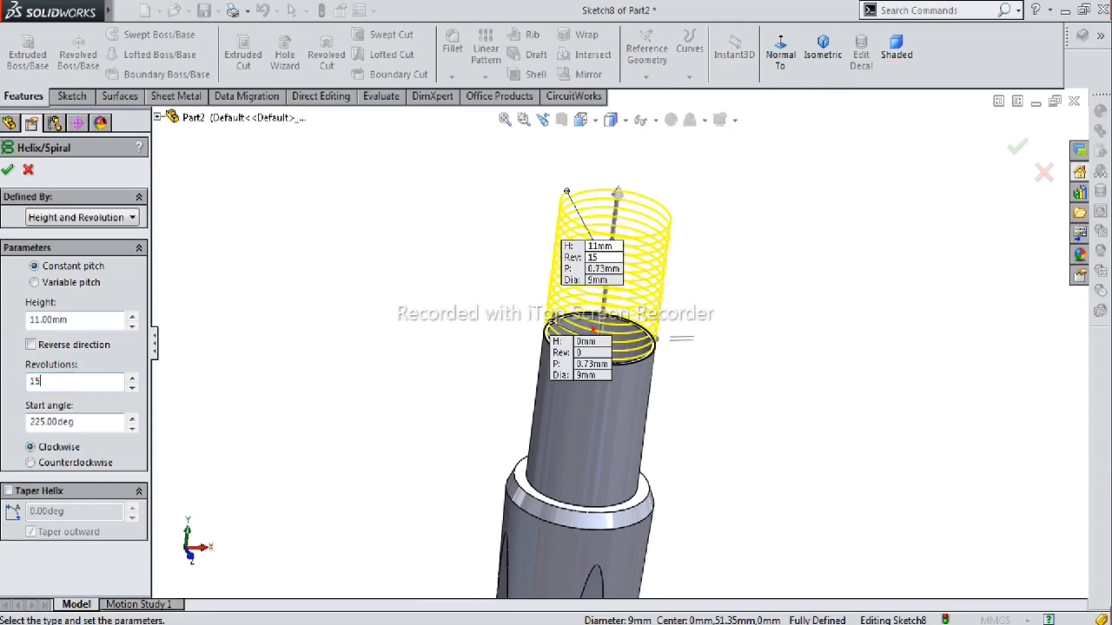
click(29, 346)
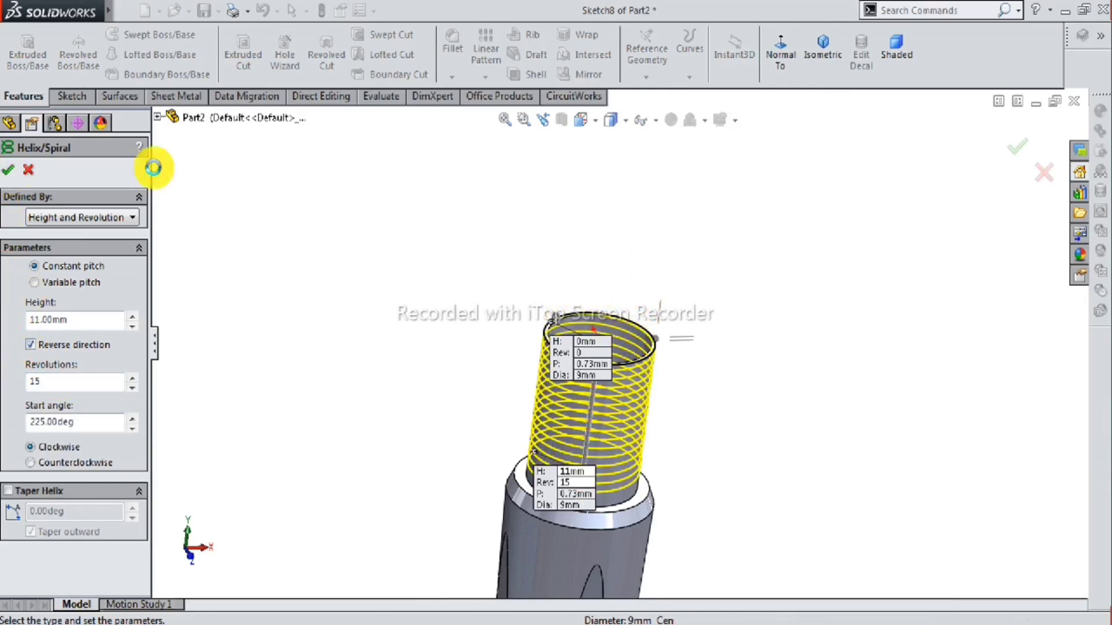
right_click(194, 167)
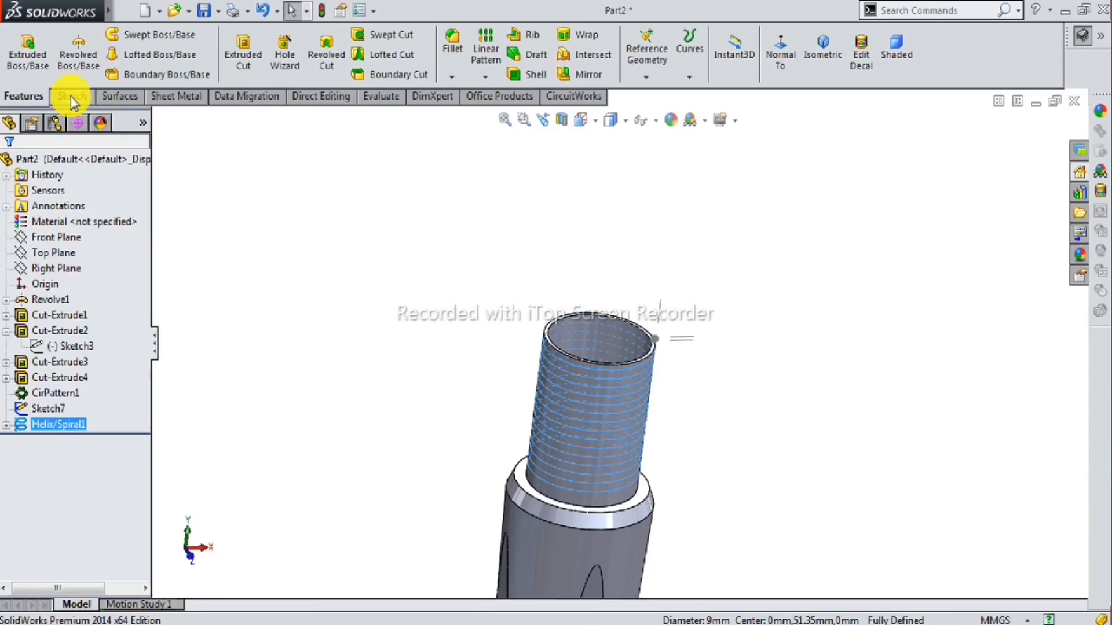
Sweep the Sketch7 profile along Helix/Spiral1 to create Sweep1.
click(168, 35)
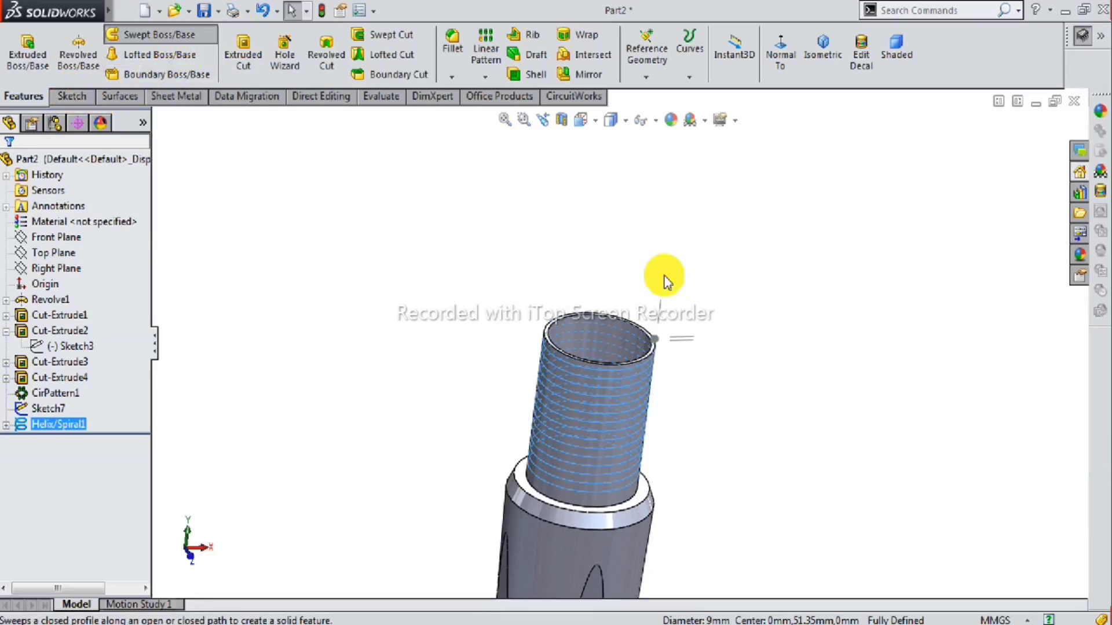
scroll(651, 344, down, 3)
scroll(648, 345, down, 2)
scroll(664, 345, down, 2)
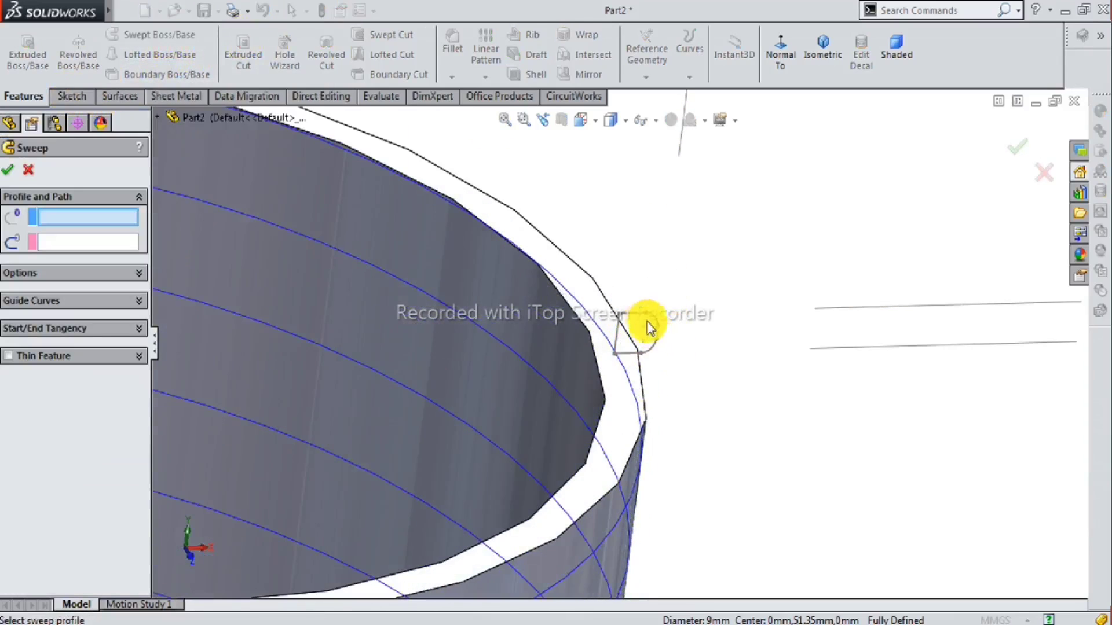
click(644, 320)
scroll(637, 446, up, 2)
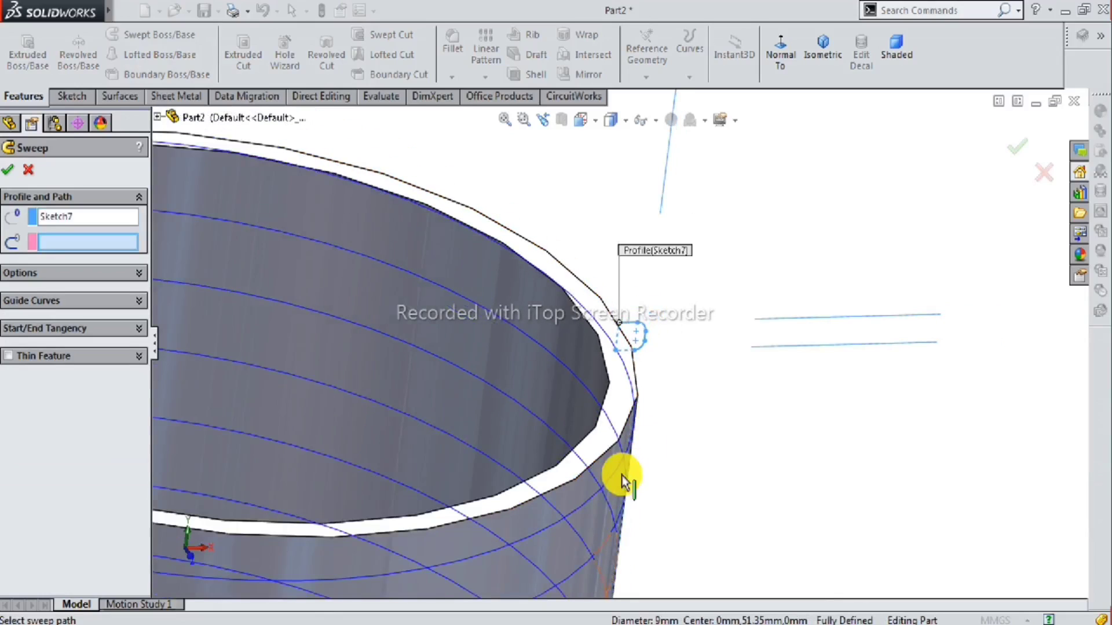
click(617, 469)
click(616, 469)
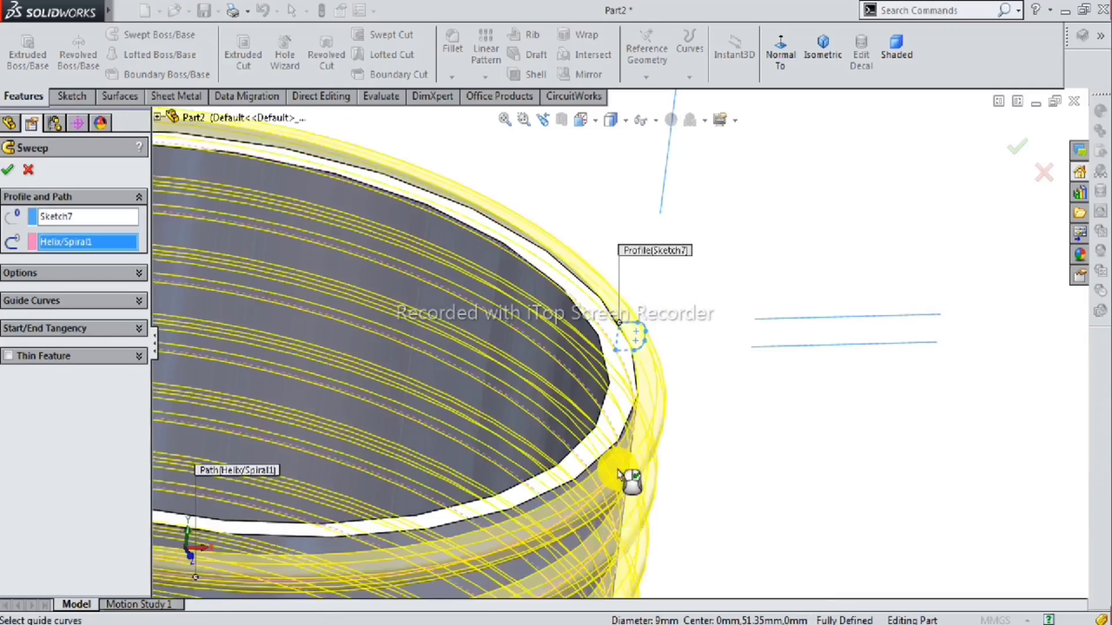
scroll(629, 479, up, 1)
scroll(603, 483, up, 2)
scroll(579, 485, up, 1)
scroll(573, 483, up, 2)
scroll(565, 498, up, 1)
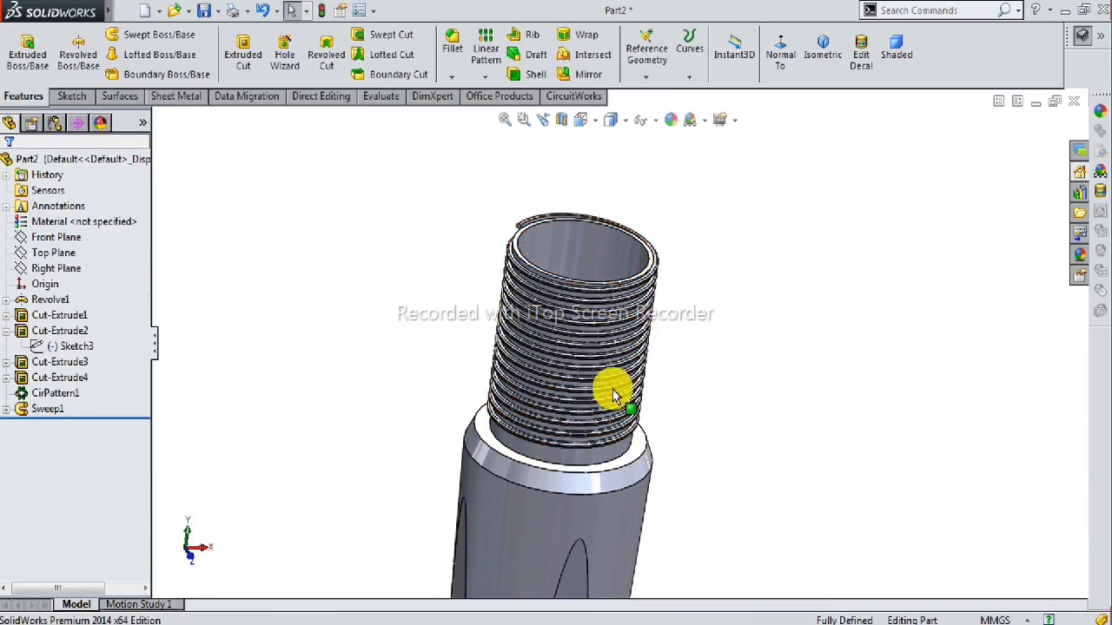
Switch the part to Shaded without edges, orbit to the threads, and bring up Edit Appearance.
scroll(600, 418, down, 3)
mouse_move(589, 387)
middle_down()
mouse_move(630, 173)
mouse_move(461, 413)
mouse_move(615, 477)
mouse_move(620, 391)
mouse_move(578, 401)
mouse_move(573, 367)
mouse_move(620, 363)
mouse_move(608, 388)
middle_up()
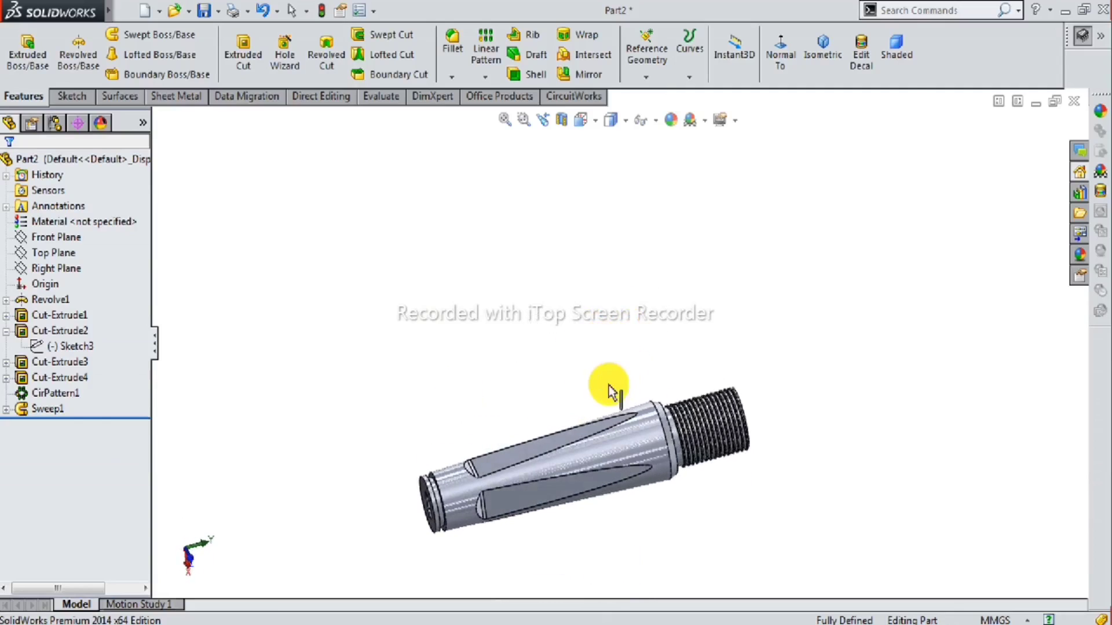
click(912, 66)
mouse_move(739, 436)
middle_down()
mouse_move(719, 471)
mouse_move(700, 461)
mouse_move(636, 365)
mouse_move(598, 335)
mouse_move(519, 365)
mouse_move(496, 462)
mouse_move(637, 434)
mouse_move(670, 401)
middle_up()
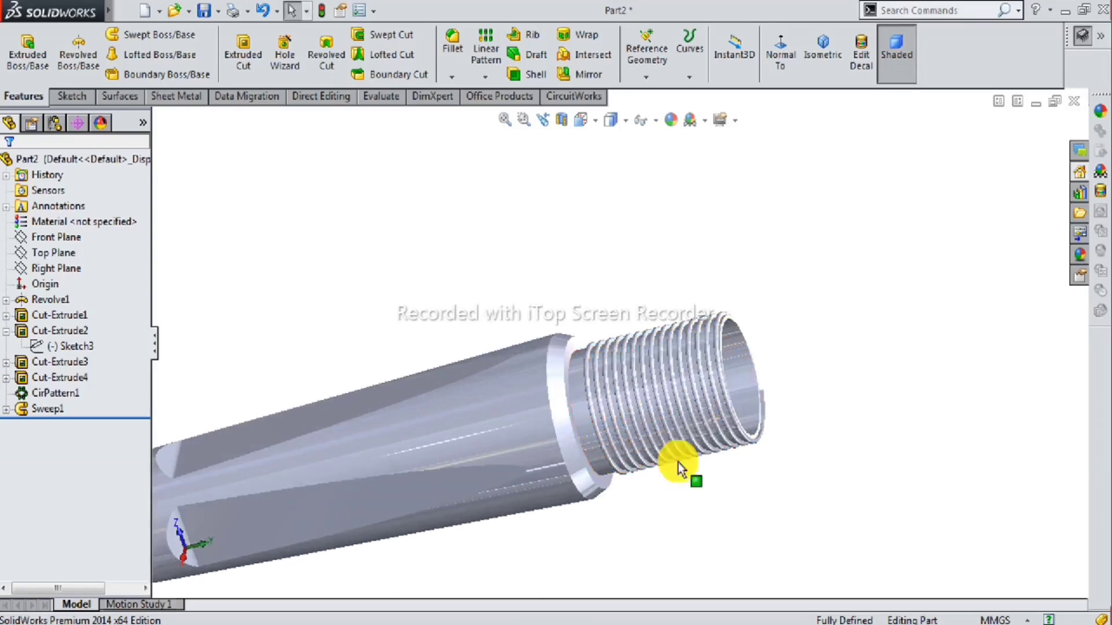
mouse_move(609, 501)
middle_down()
mouse_move(541, 471)
mouse_move(522, 541)
mouse_move(650, 506)
mouse_move(693, 579)
mouse_move(484, 410)
mouse_move(641, 442)
mouse_move(555, 542)
mouse_move(613, 519)
mouse_move(595, 539)
mouse_move(613, 516)
middle_up()
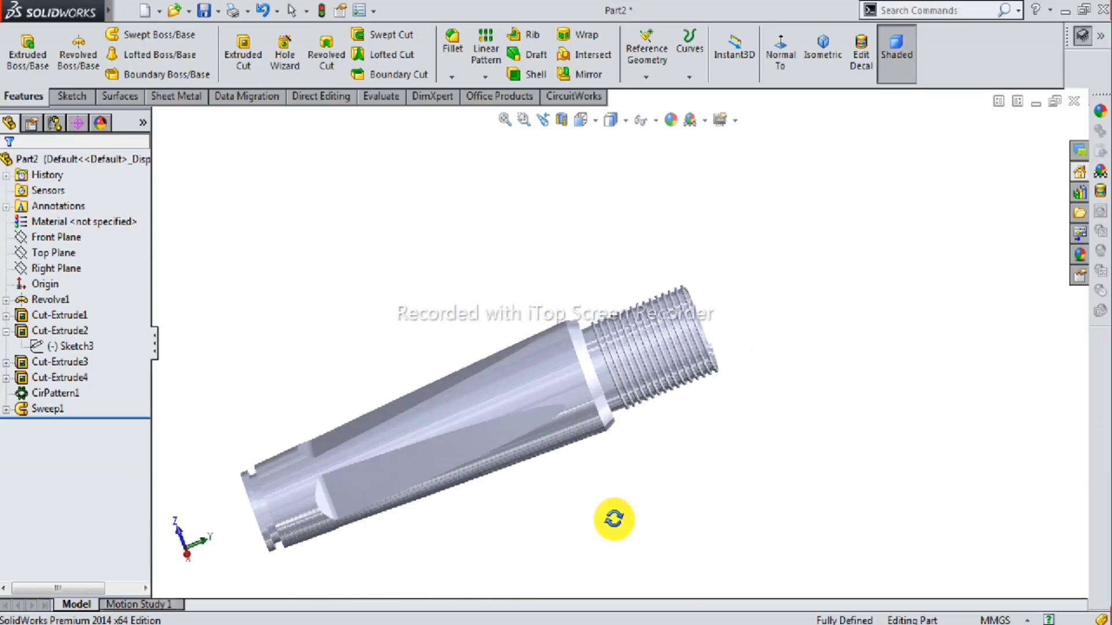
click(671, 121)
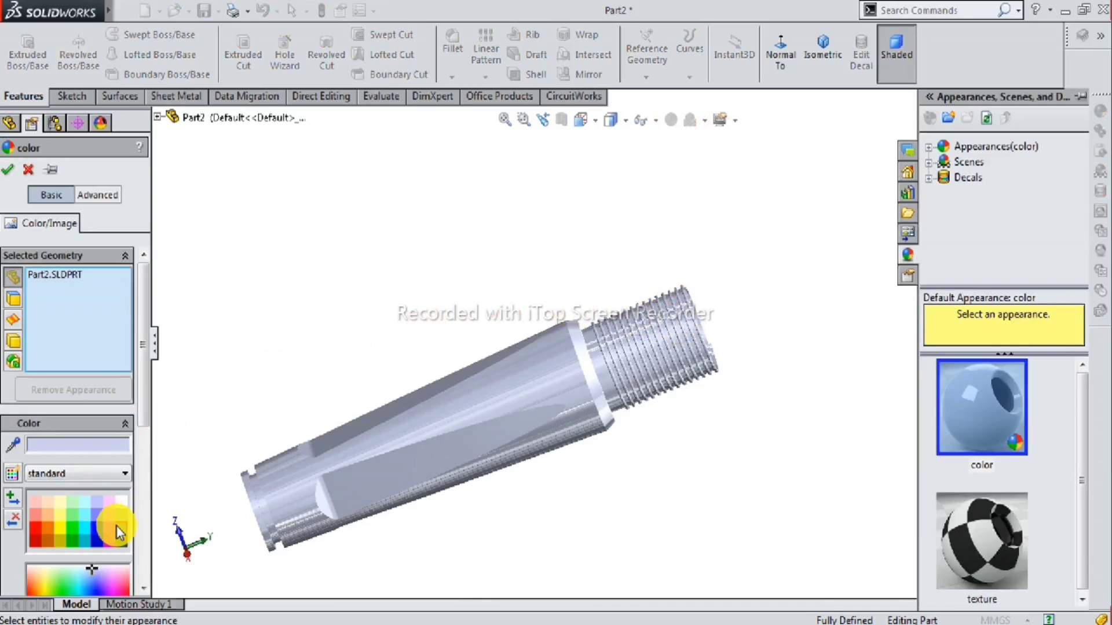
Apply a dark grey colour to the whole part and collapse the Appearances pane.
click(119, 528)
mouse_move(587, 476)
middle_down()
mouse_move(509, 405)
mouse_move(434, 454)
mouse_move(486, 502)
mouse_move(613, 425)
mouse_move(642, 504)
mouse_move(531, 450)
mouse_move(538, 481)
mouse_move(498, 492)
middle_up()
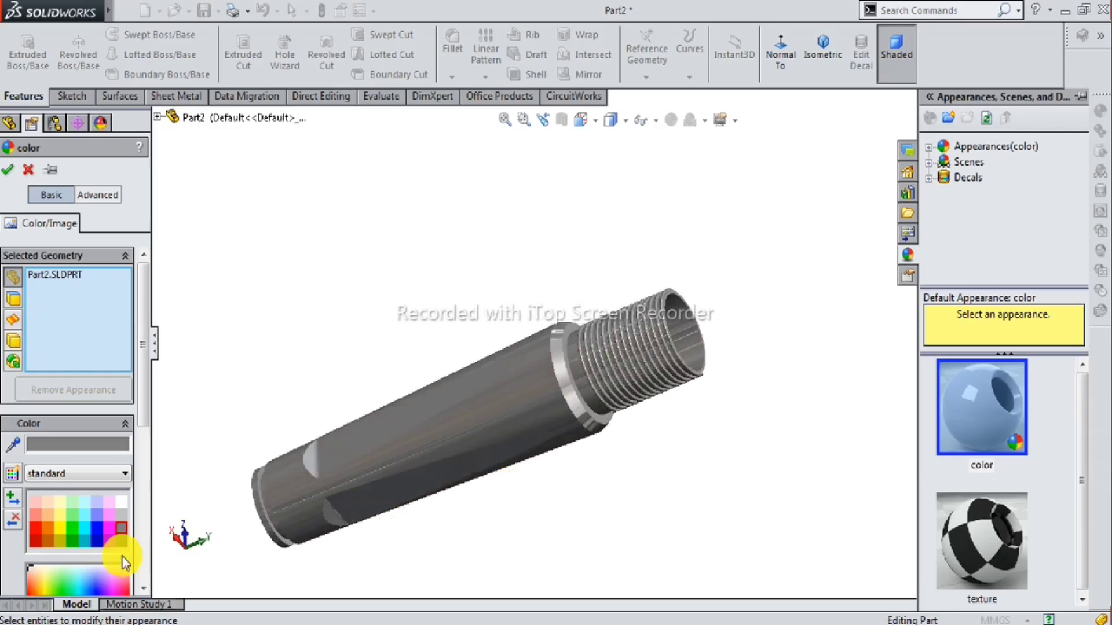
click(121, 545)
mouse_move(262, 510)
middle_down()
mouse_move(453, 516)
mouse_move(526, 459)
mouse_move(506, 401)
mouse_move(442, 429)
mouse_move(550, 553)
mouse_move(504, 543)
mouse_move(464, 453)
mouse_move(467, 503)
middle_up()
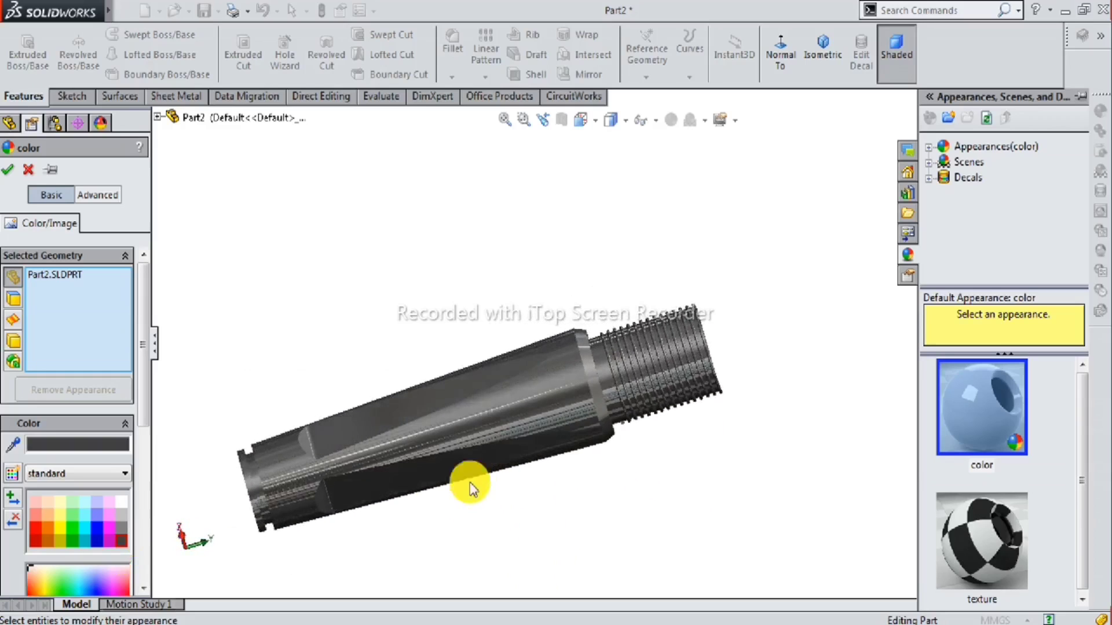
click(8, 170)
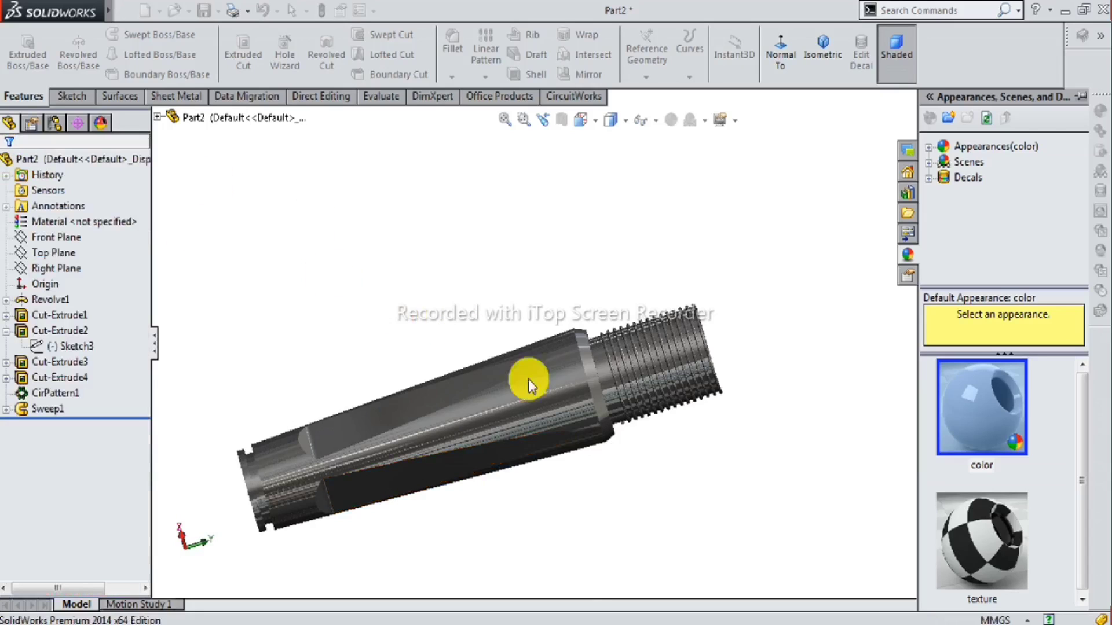
scroll(571, 434, down, 2)
scroll(614, 452, up, 2)
mouse_move(614, 452)
middle_down()
mouse_move(566, 397)
mouse_move(417, 439)
mouse_move(459, 478)
mouse_move(631, 410)
mouse_move(641, 478)
mouse_move(600, 455)
middle_up()
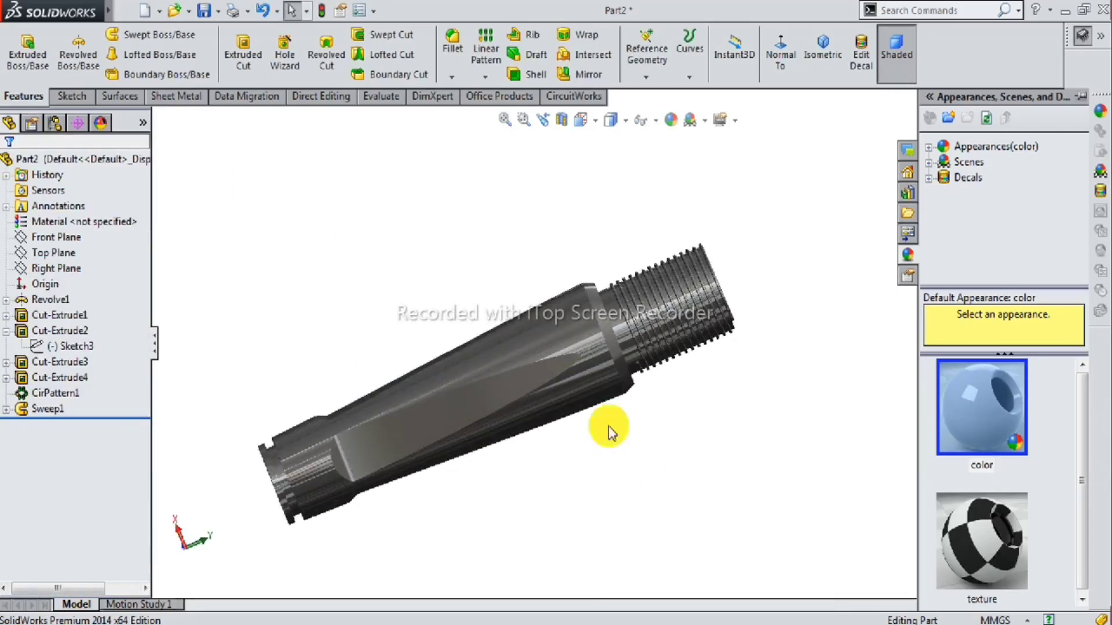
click(731, 412)
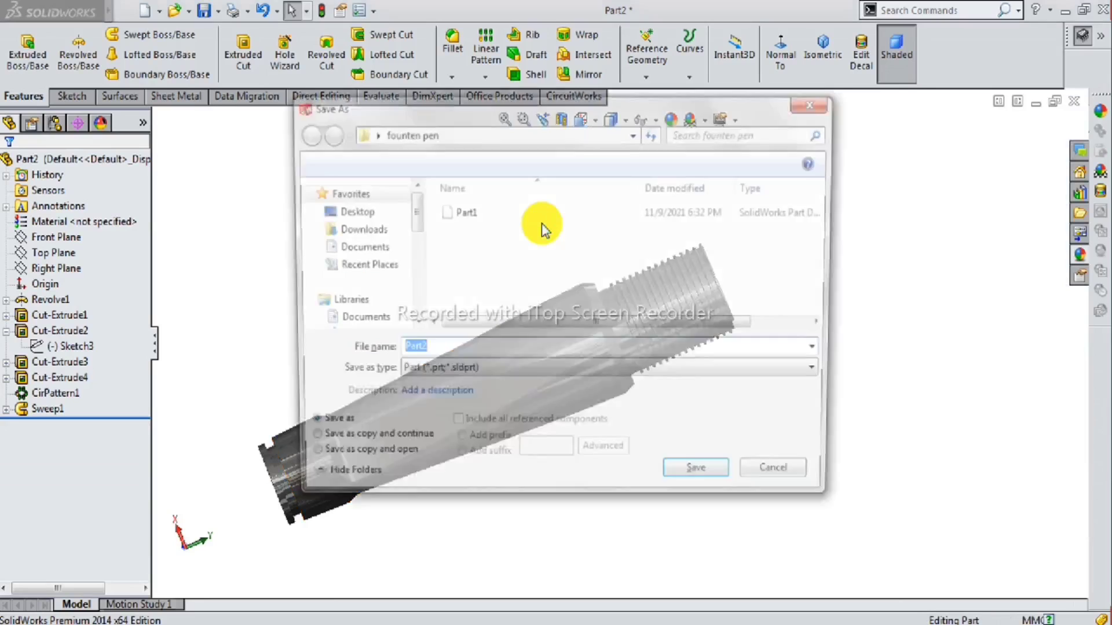
Save the part as Part2 in the founten pen folder.
click(693, 485)
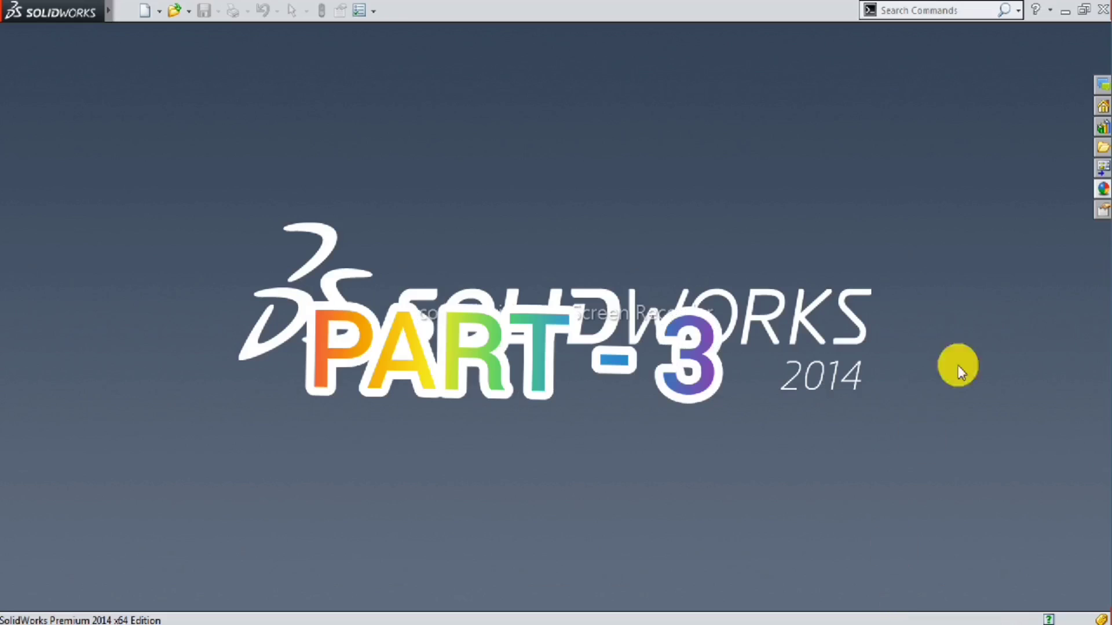
Create a new Part document.
click(1096, 107)
click(1009, 84)
click(571, 438)
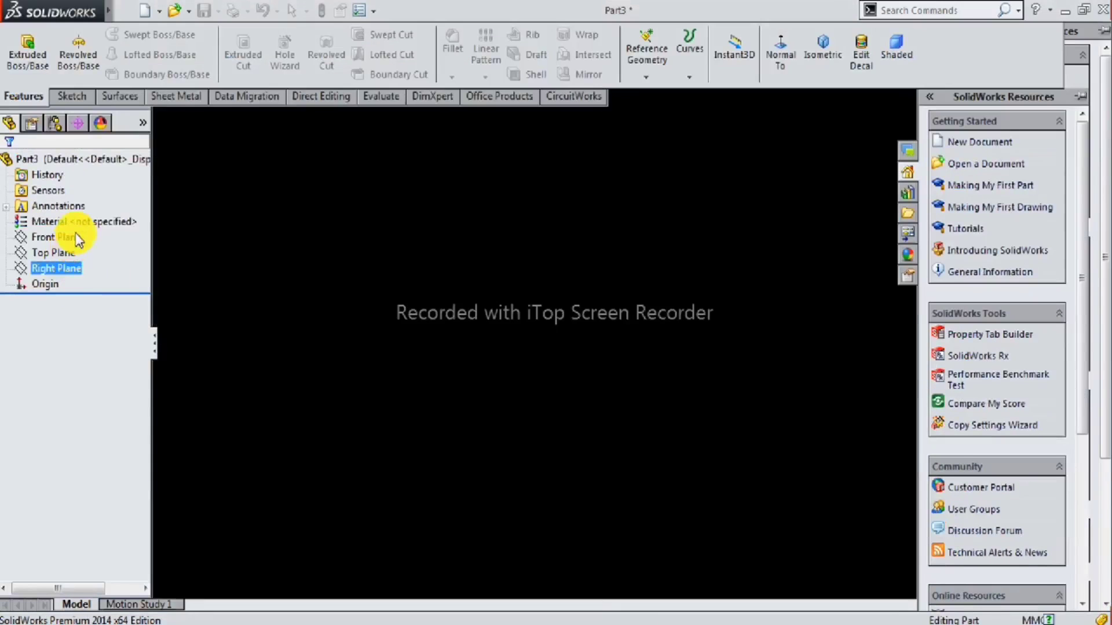
Start a sketch on the Front Plane with the Centerline tool selected.
click(78, 238)
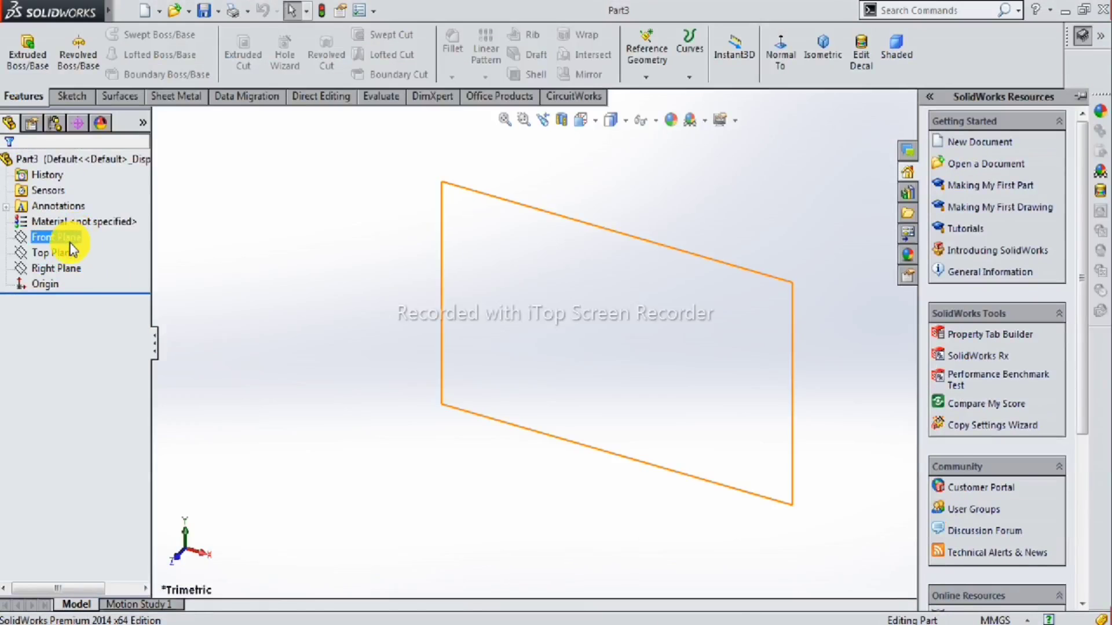
click(70, 253)
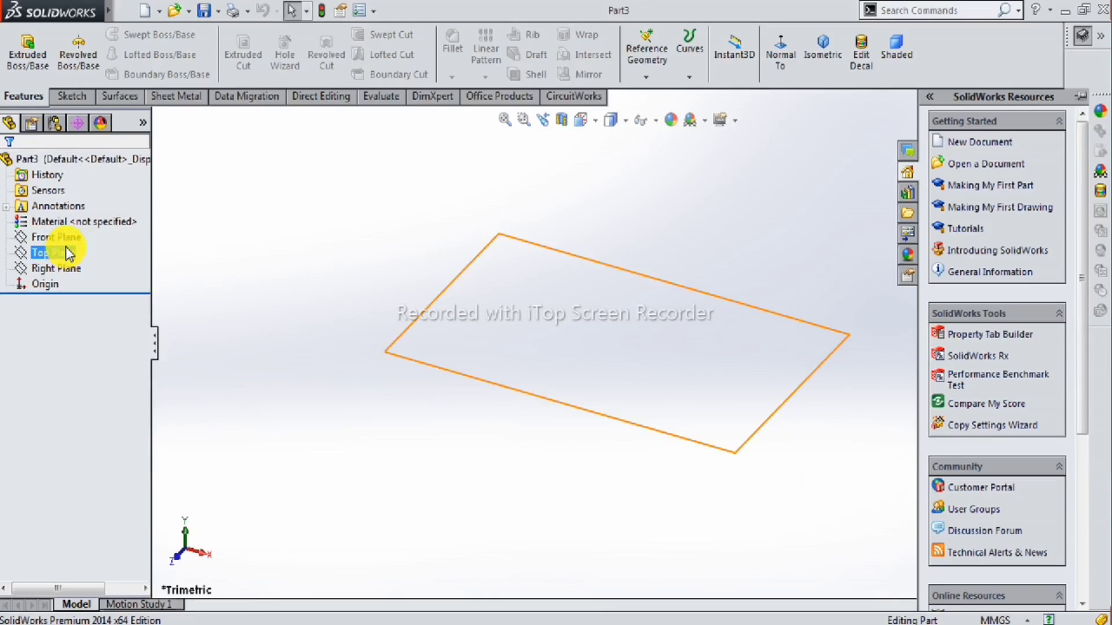
click(65, 237)
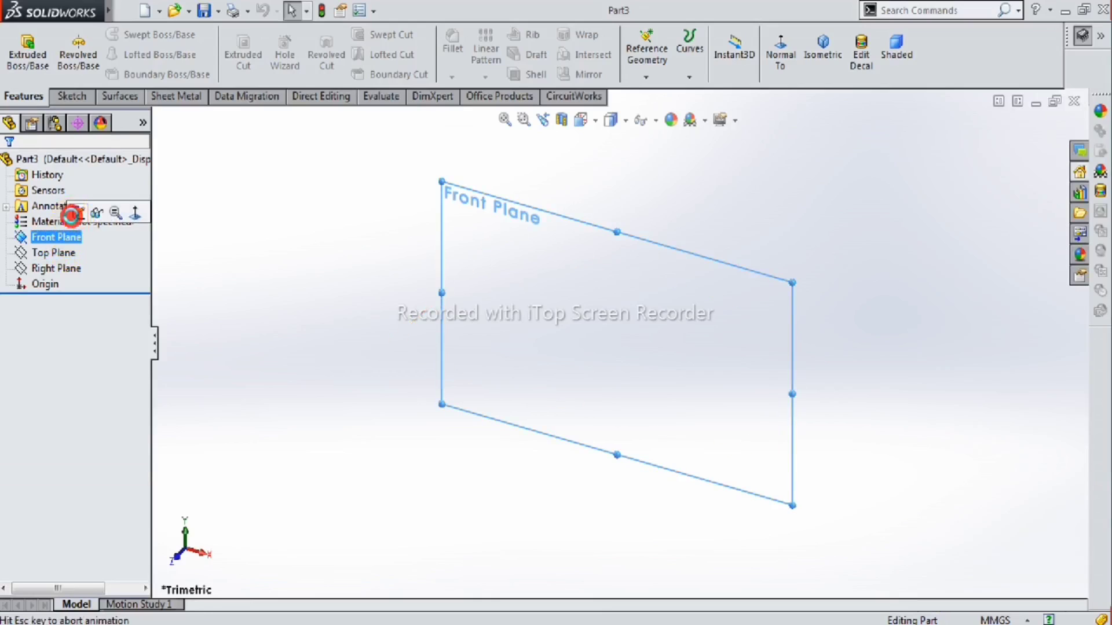
click(75, 215)
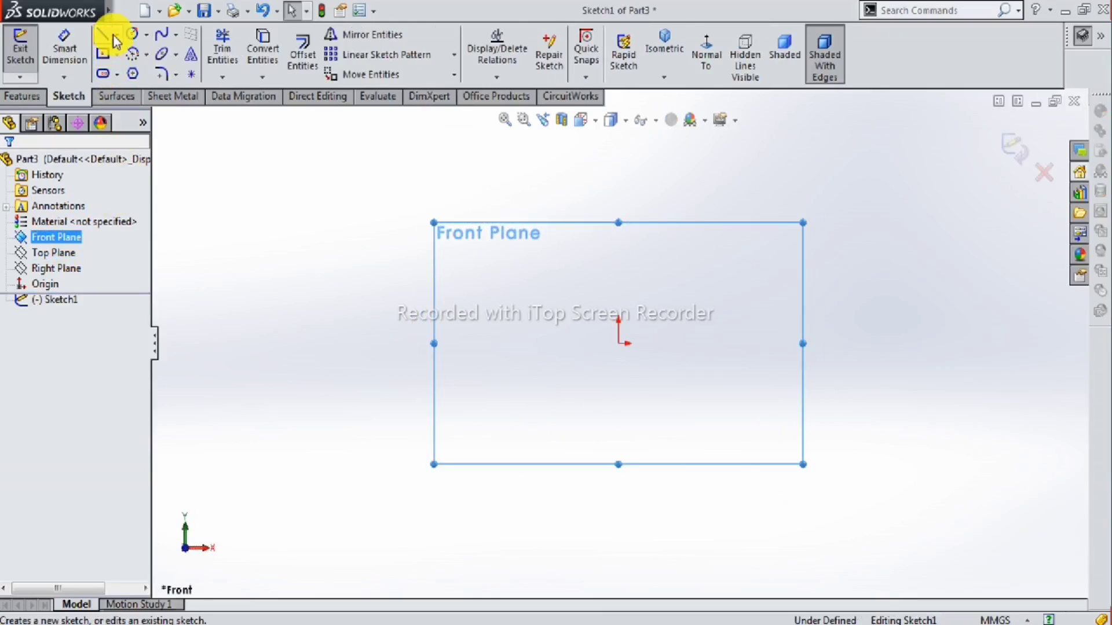
click(117, 35)
click(145, 72)
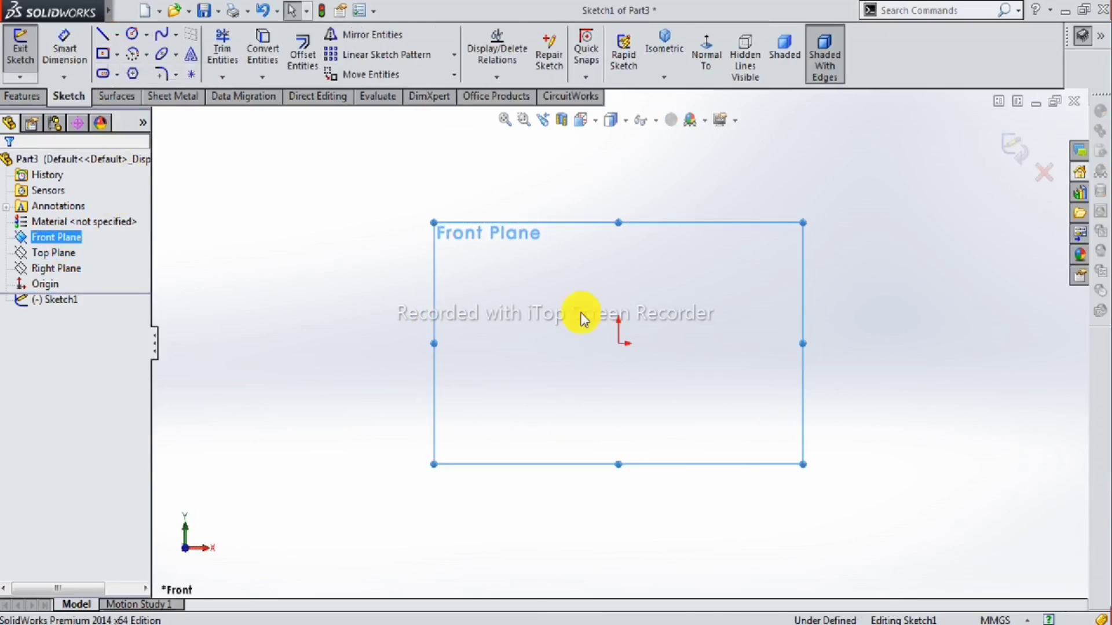
Draw a vertical centerline straight up from the origin.
click(618, 343)
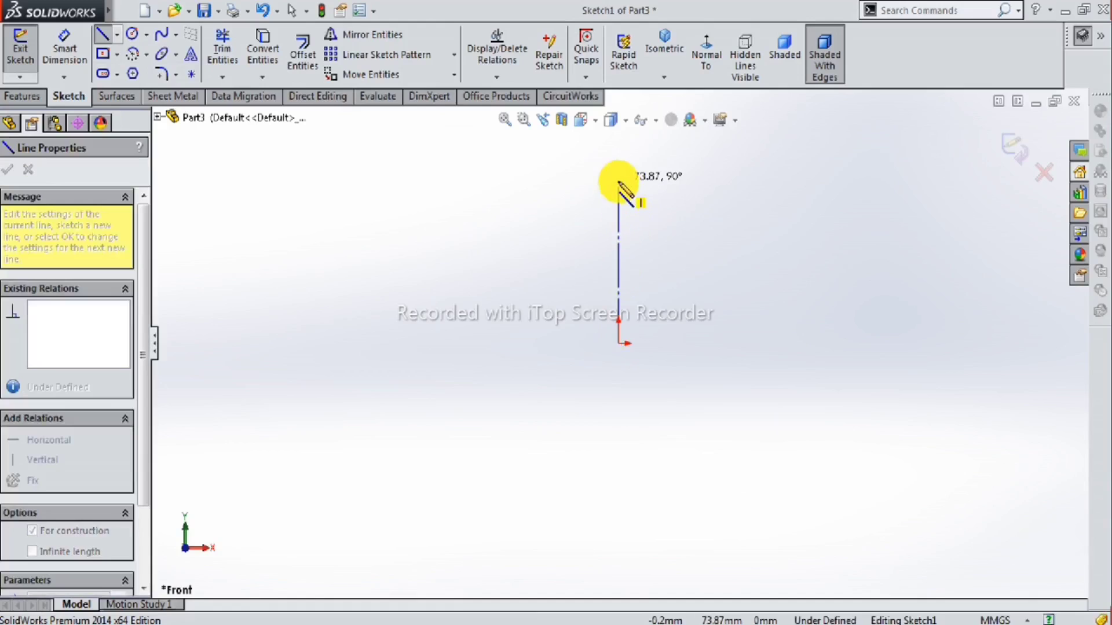
click(618, 145)
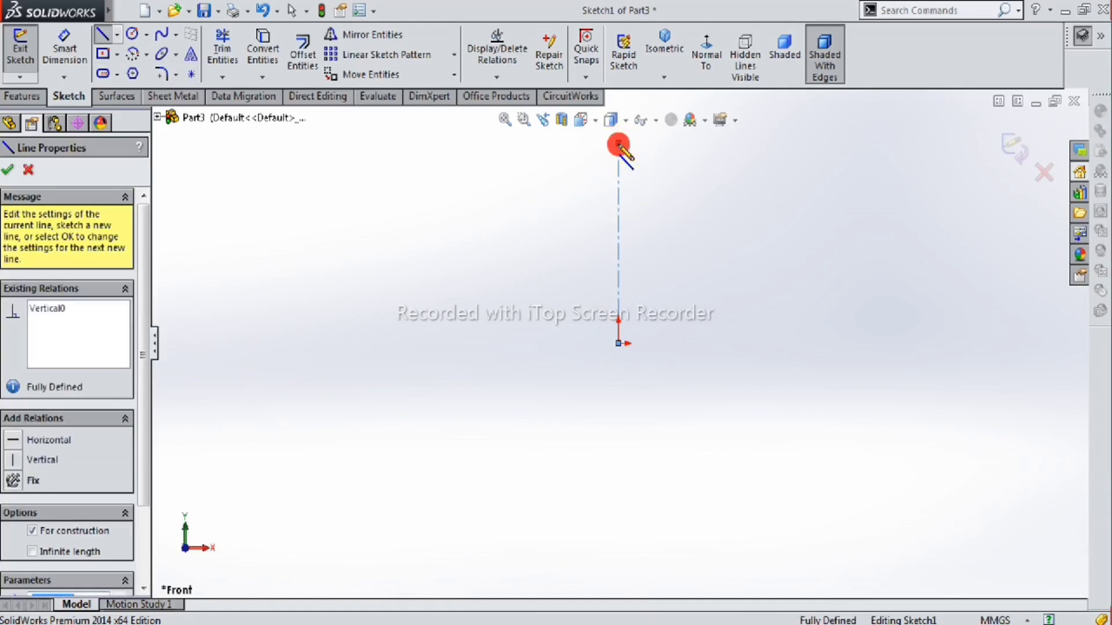
key(Escape)
Draw a horizontal line from the centerline and a slanted line running down-right.
key(s)
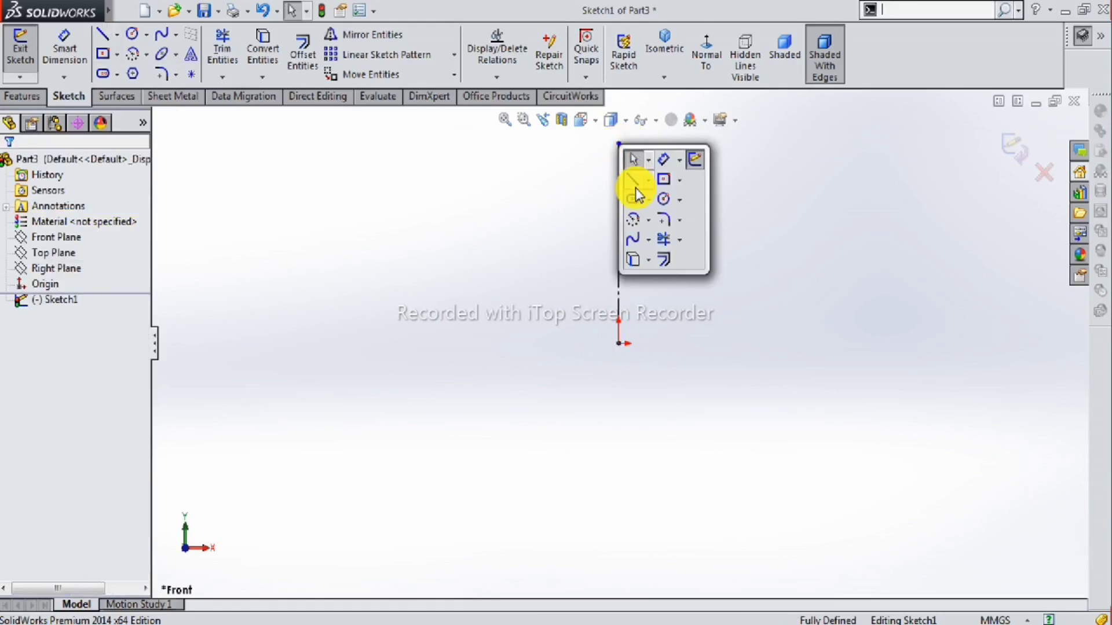
click(633, 183)
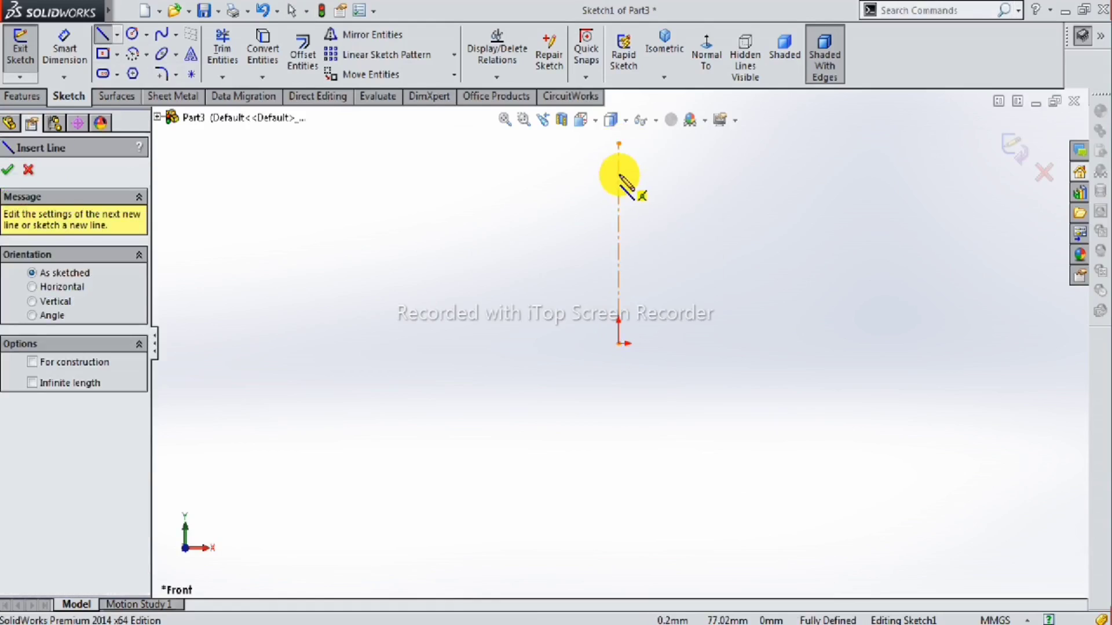
click(618, 173)
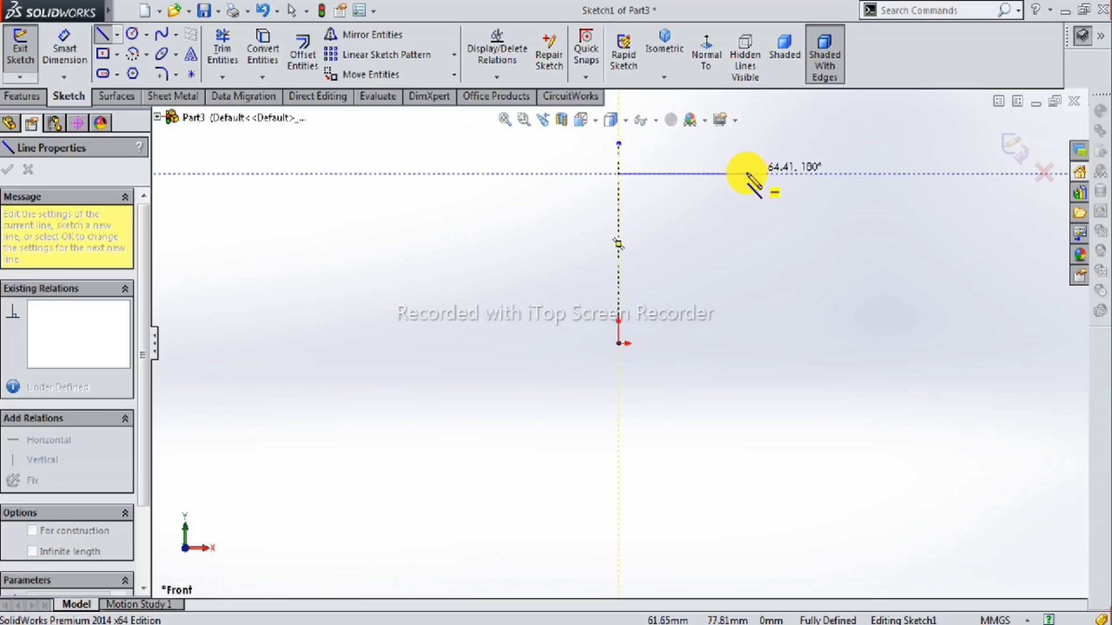
double_click(746, 174)
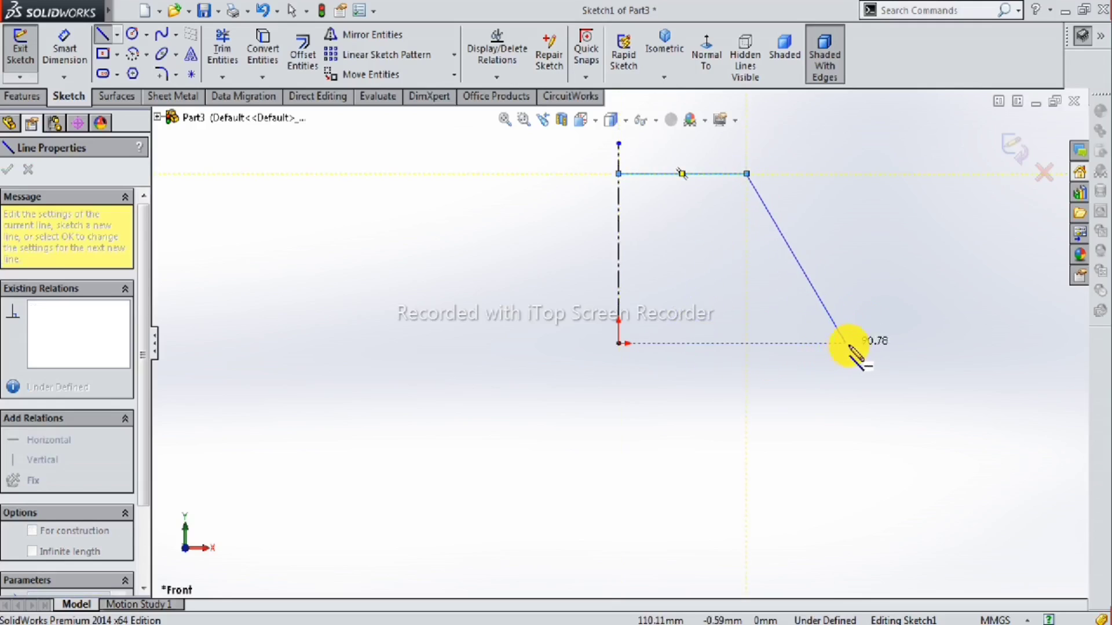
click(856, 344)
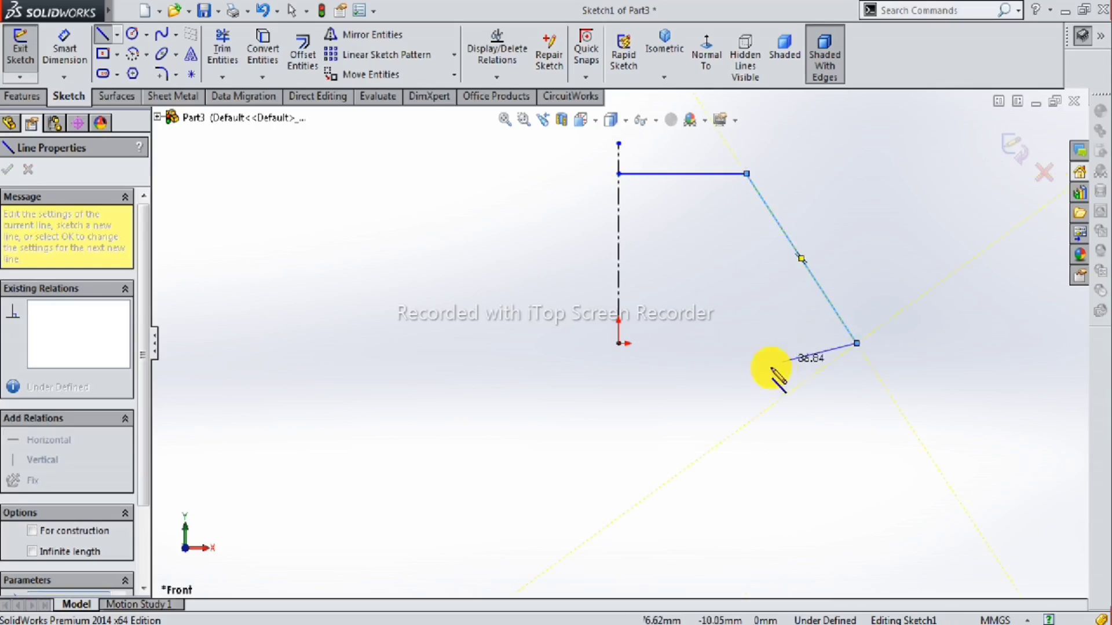
key(Escape)
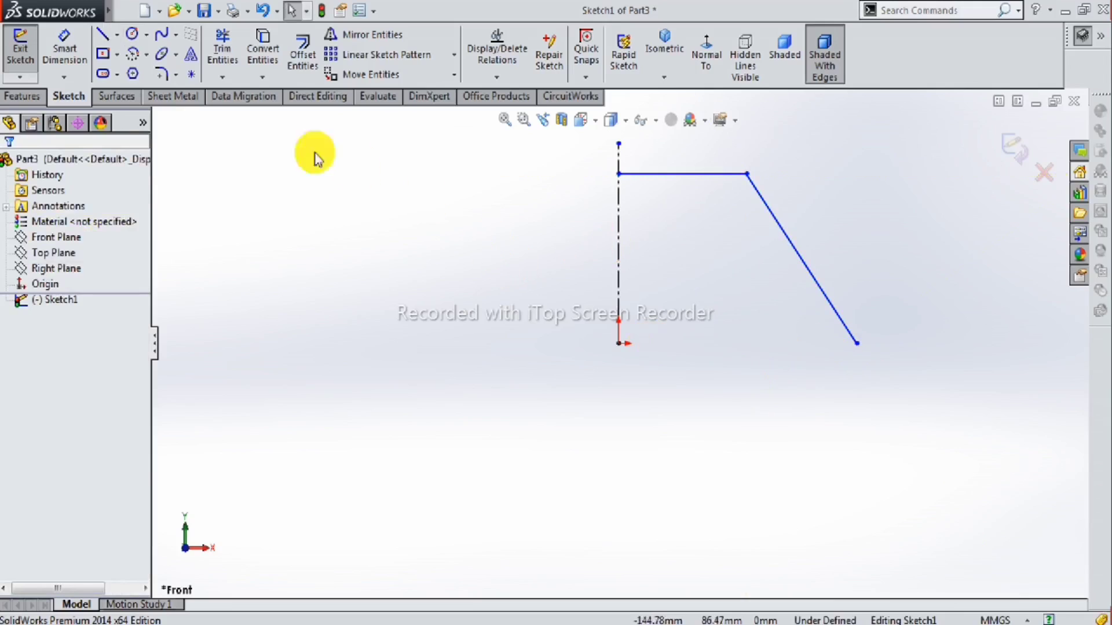
Dimension the top line length and set the slanted line's height to 2.
click(64, 51)
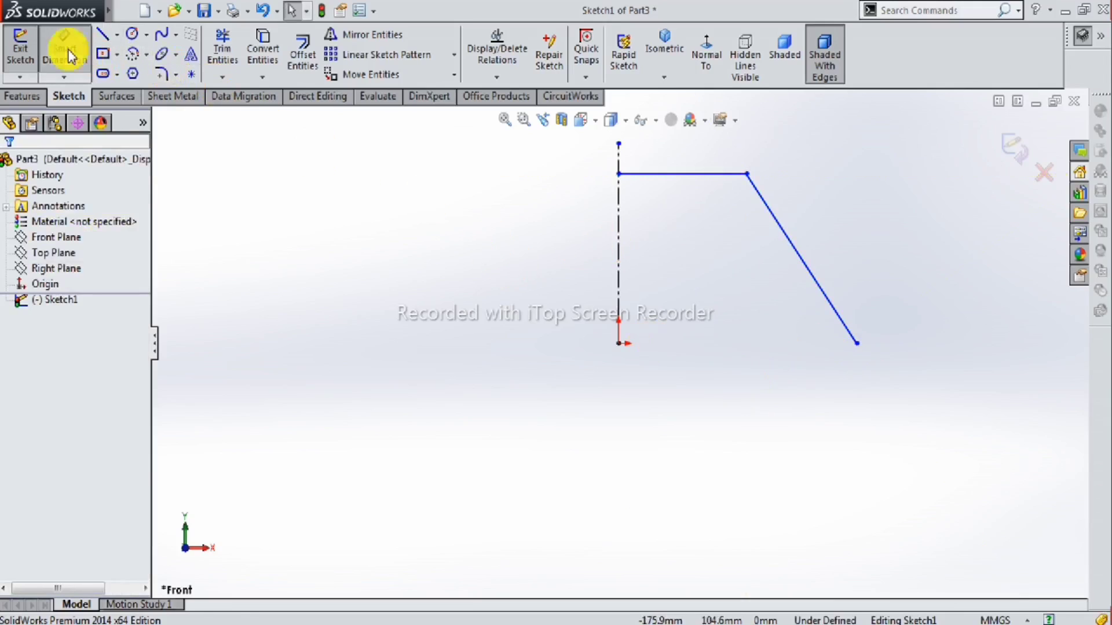
click(692, 174)
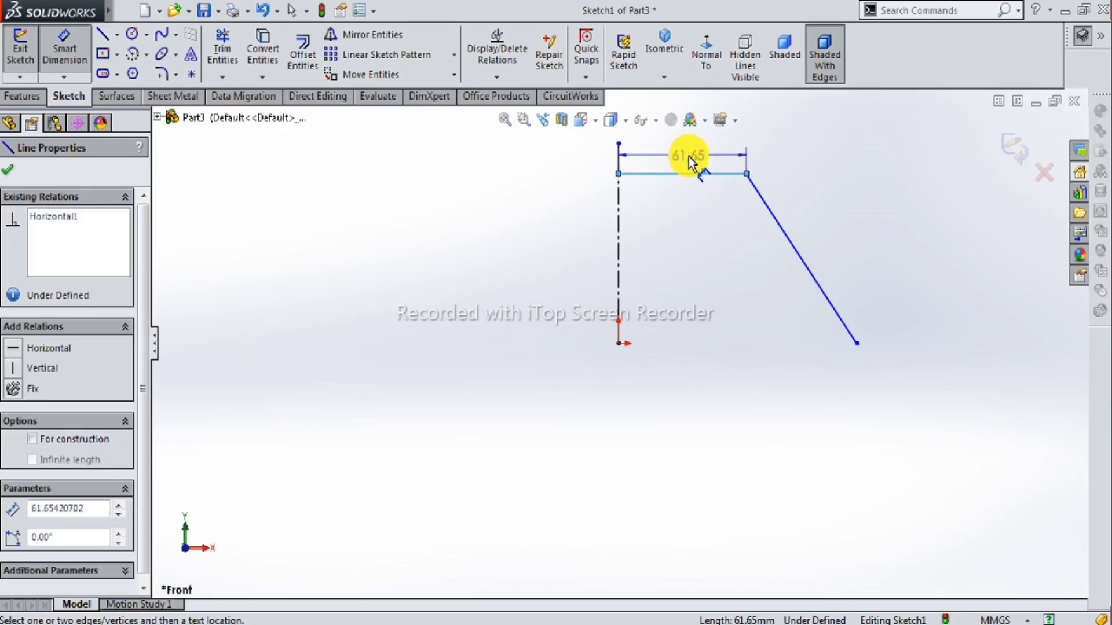
click(689, 156)
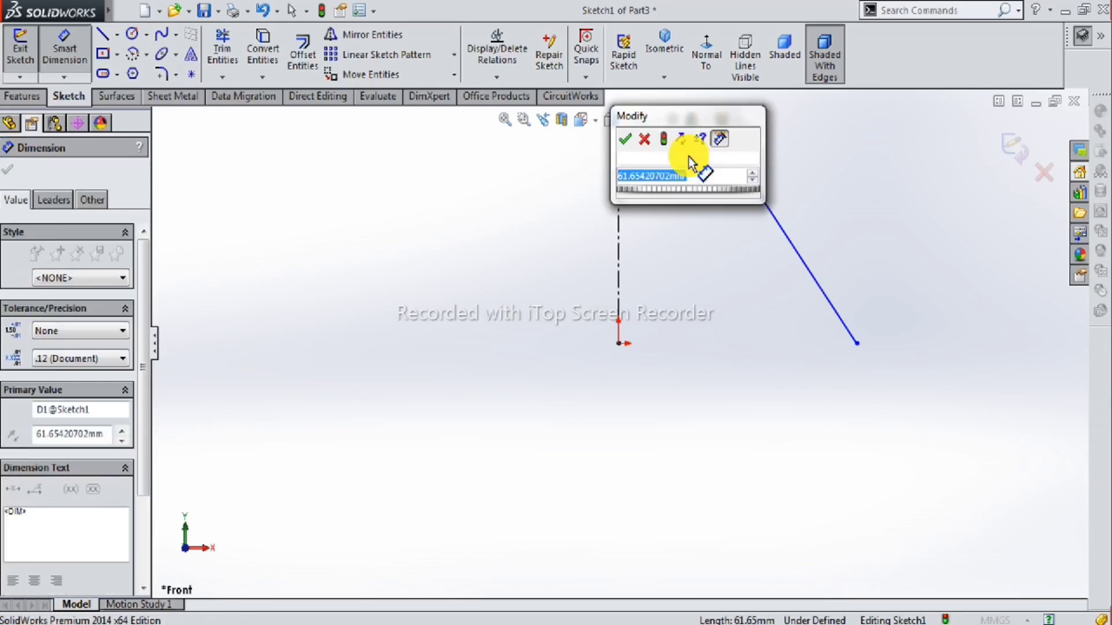
text(60)
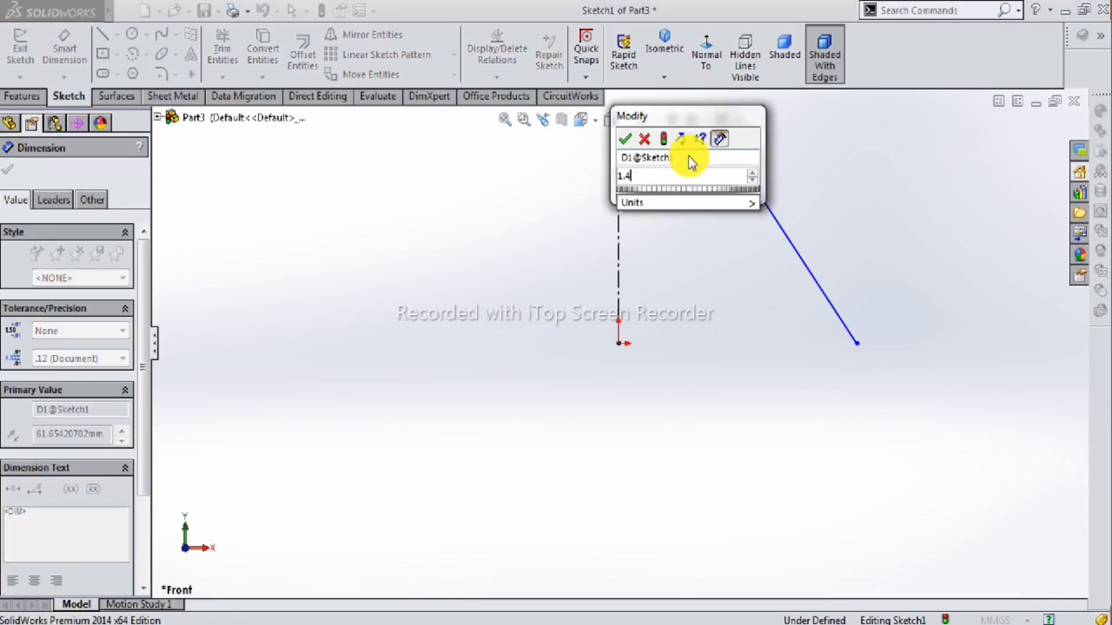
key(Return)
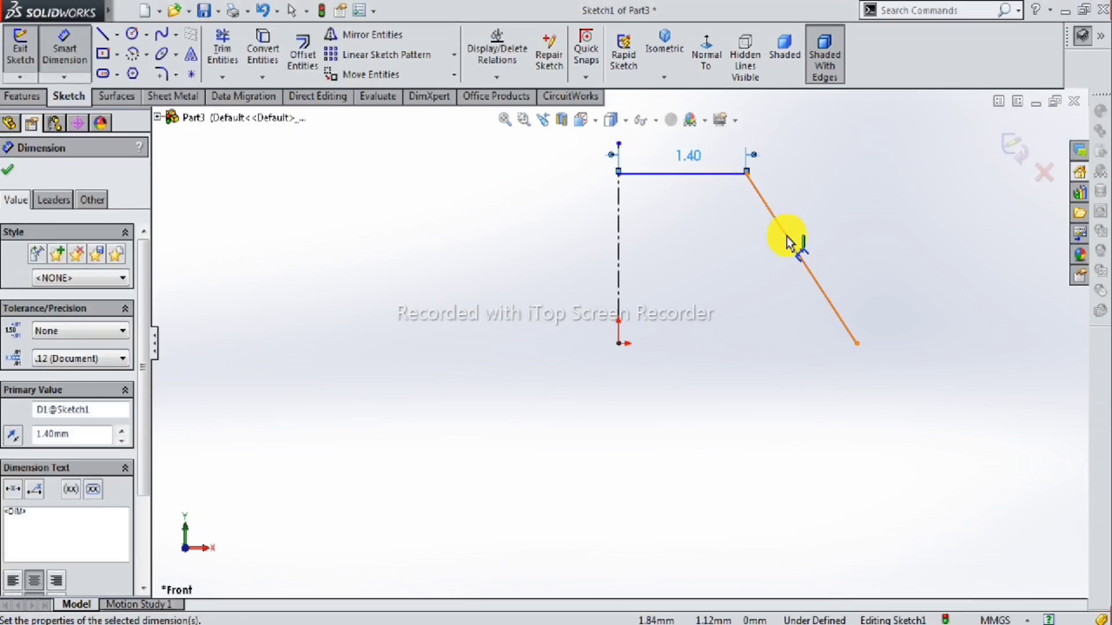
click(790, 241)
click(907, 219)
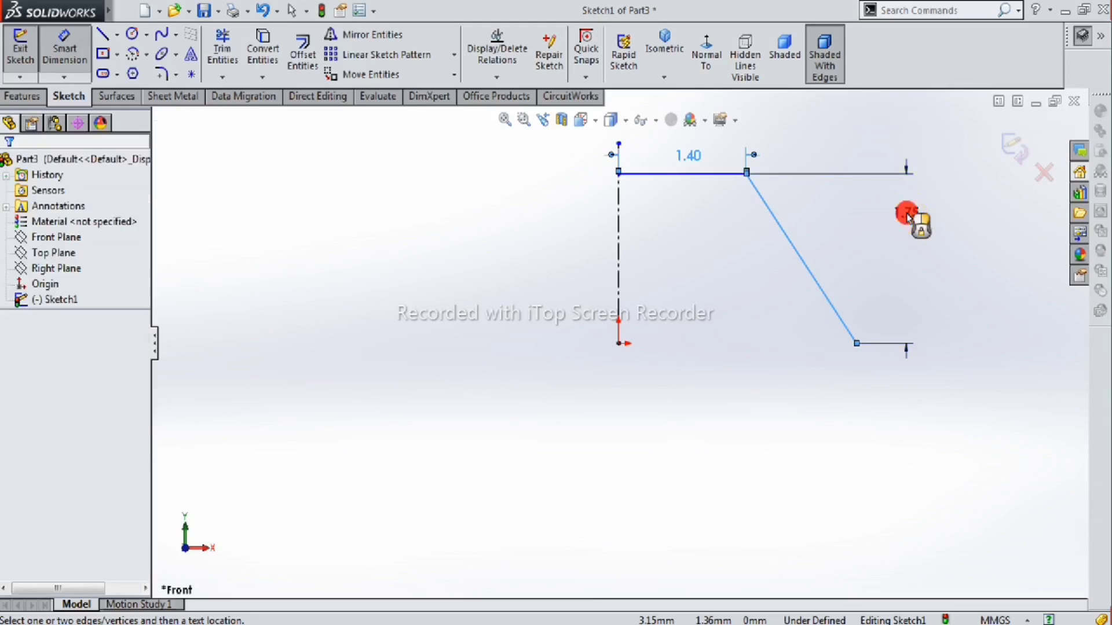
text(2)
key(Return)
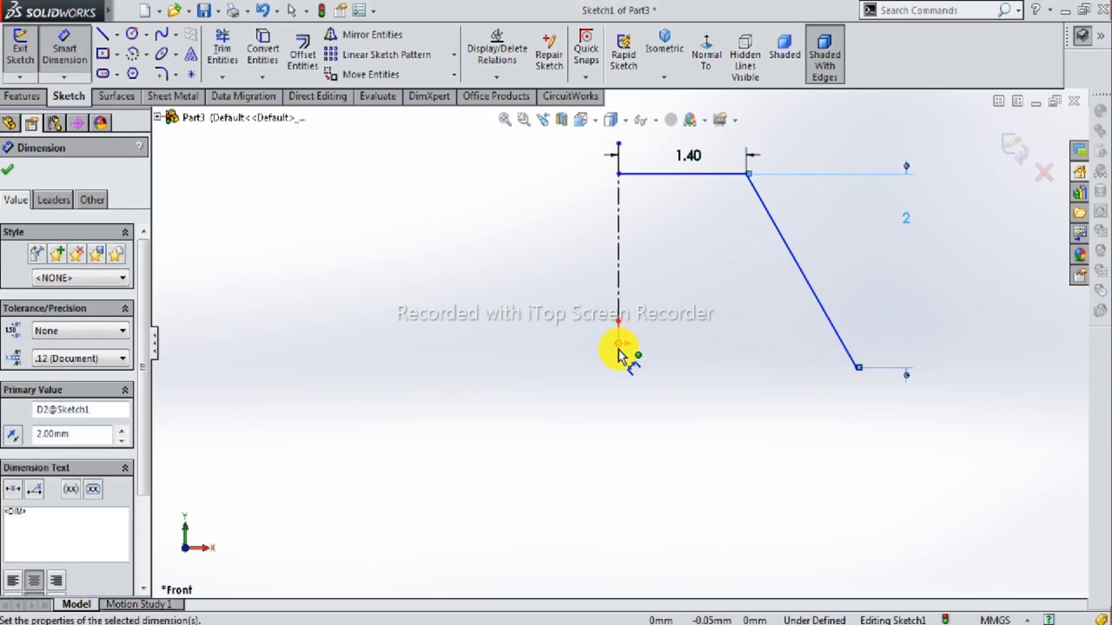
key(Escape)
key(Escape)
Add a Horizontal relation between the slanted line's lower endpoint and the origin.
click(858, 367)
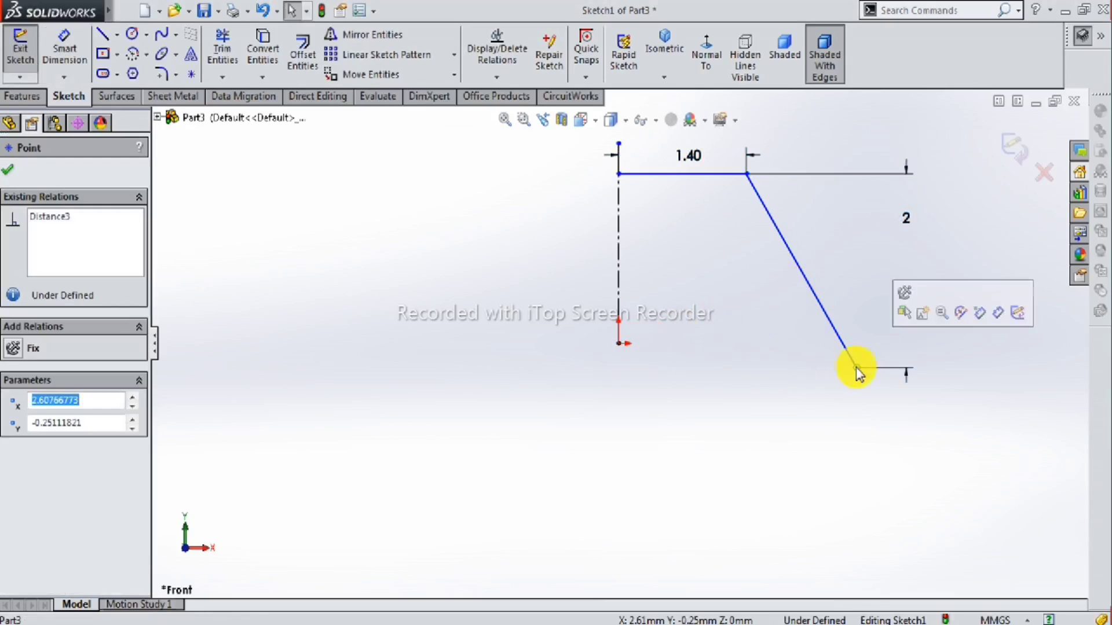
ctrl+click(618, 345)
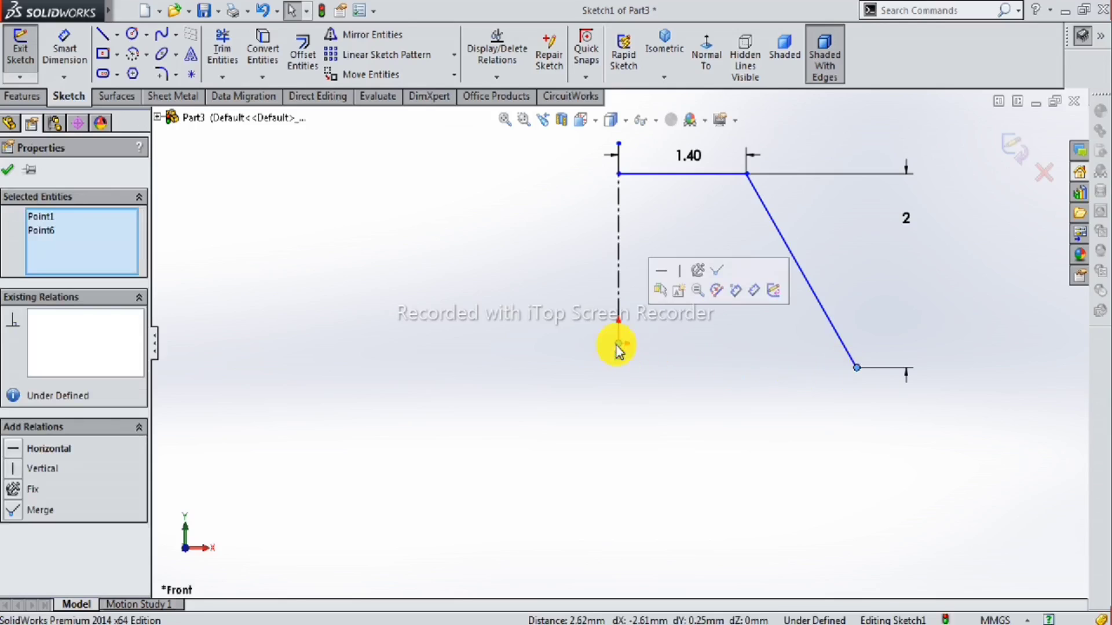
click(664, 272)
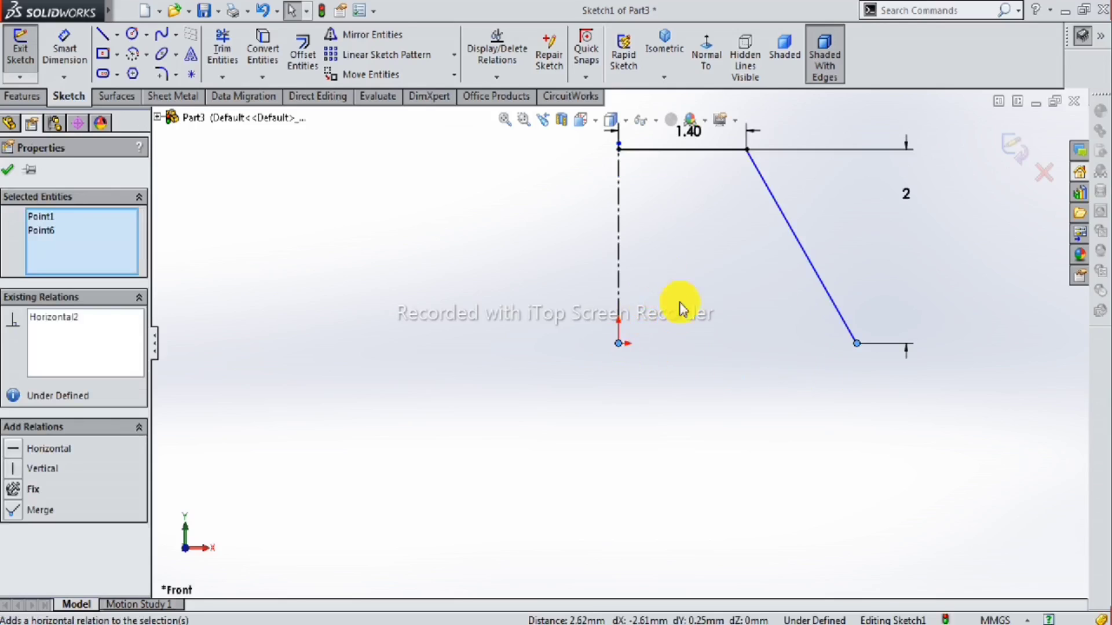
key(Escape)
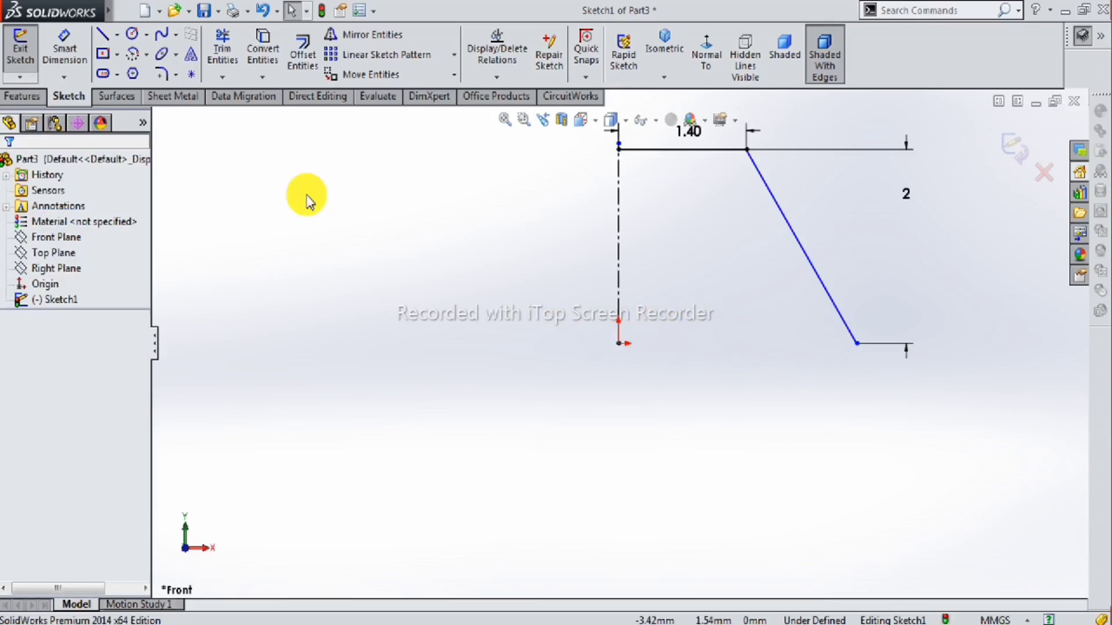
Dimension the lower endpoint 2.80 horizontally from the origin.
key(s)
click(352, 209)
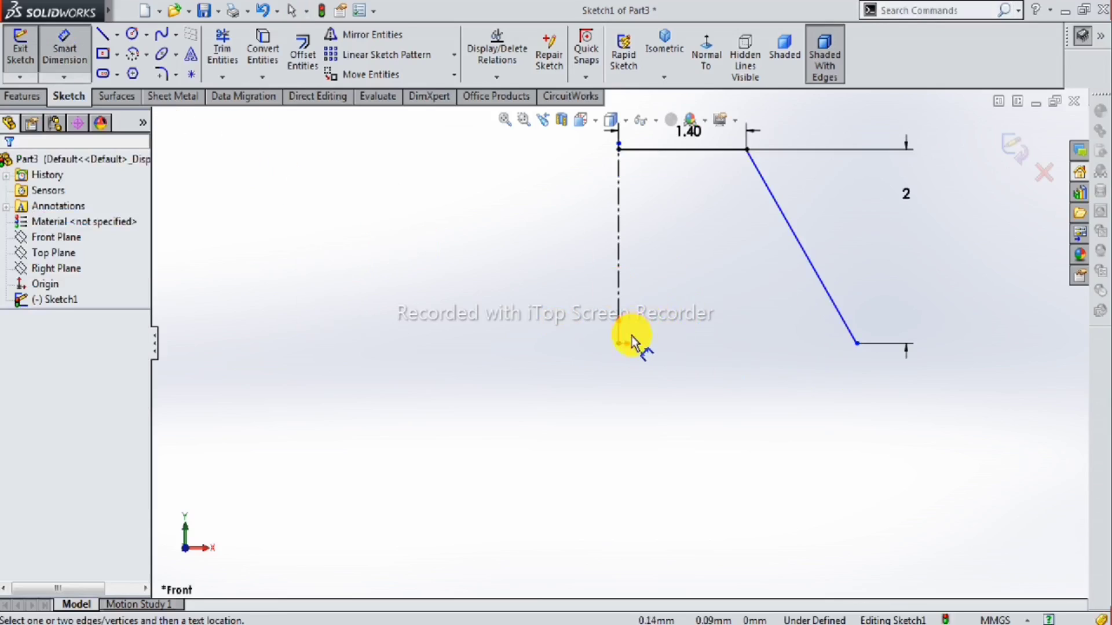
click(619, 345)
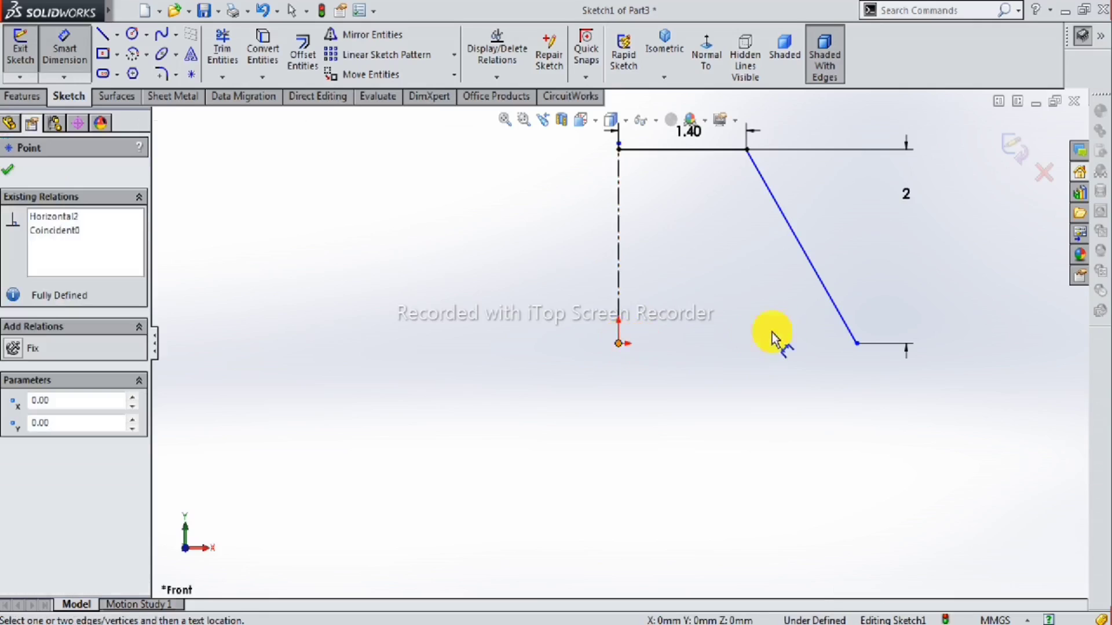
click(858, 346)
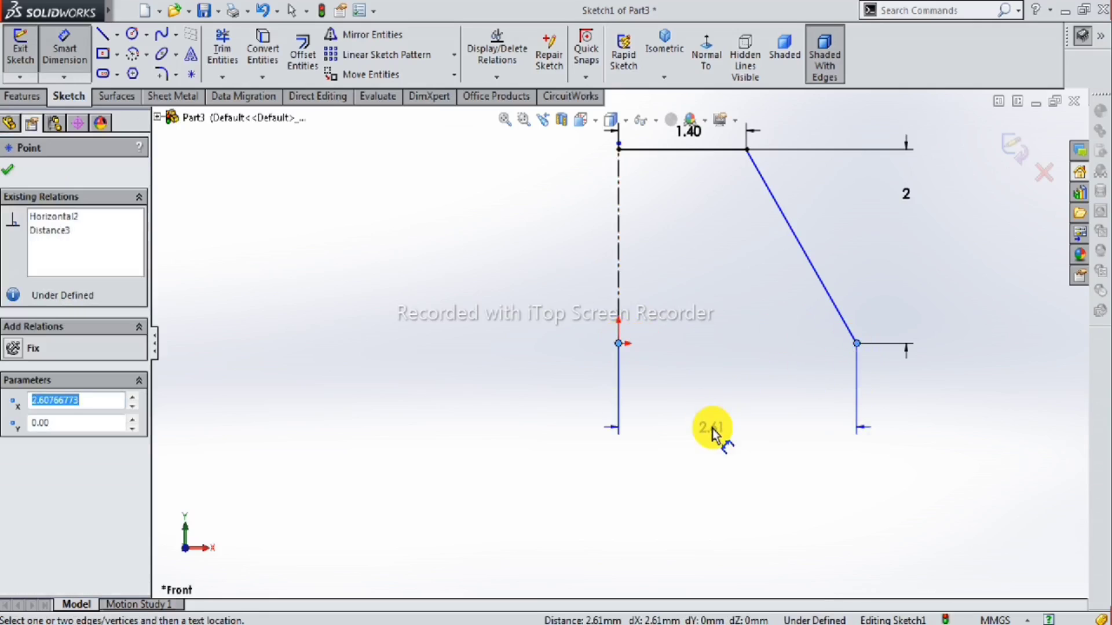
click(712, 431)
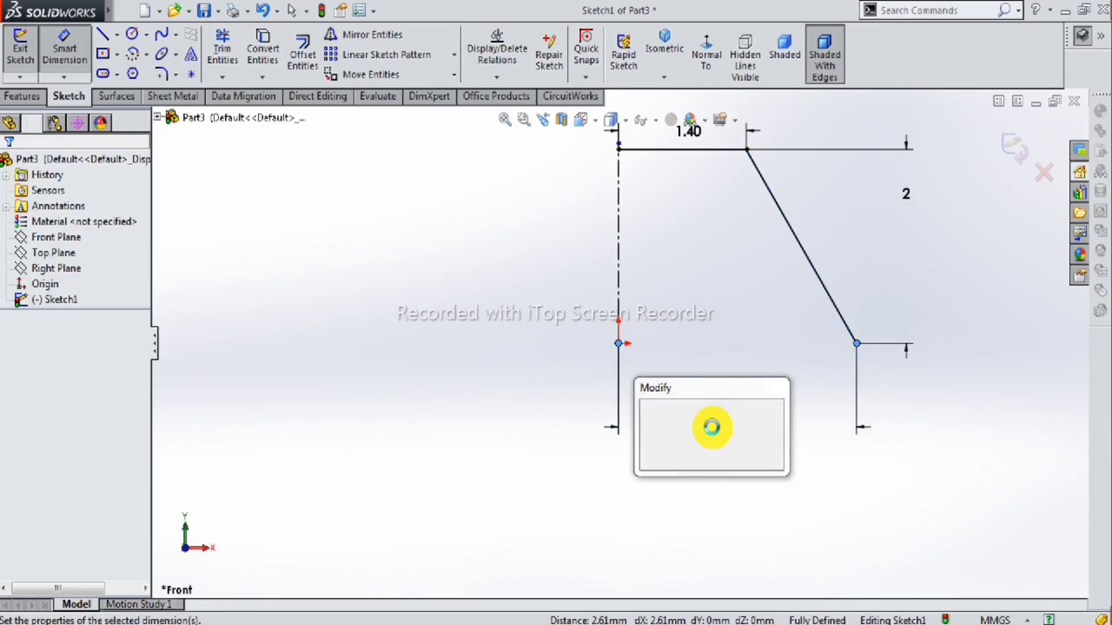
text(2.8)
key(Return)
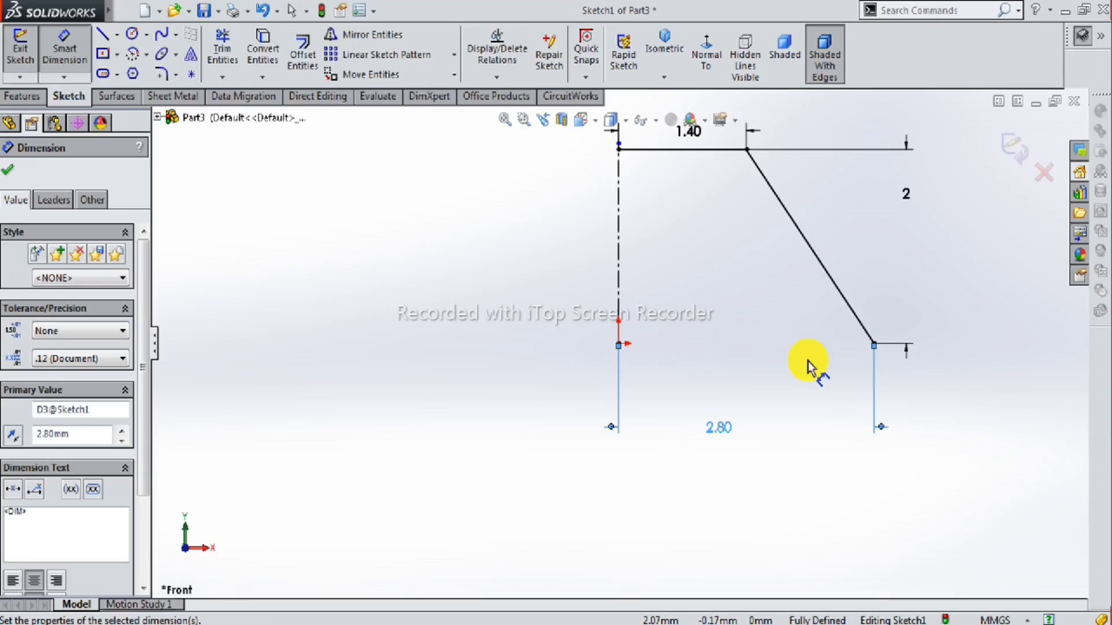
key(z)
key(z)
scroll(712, 250, down, 1)
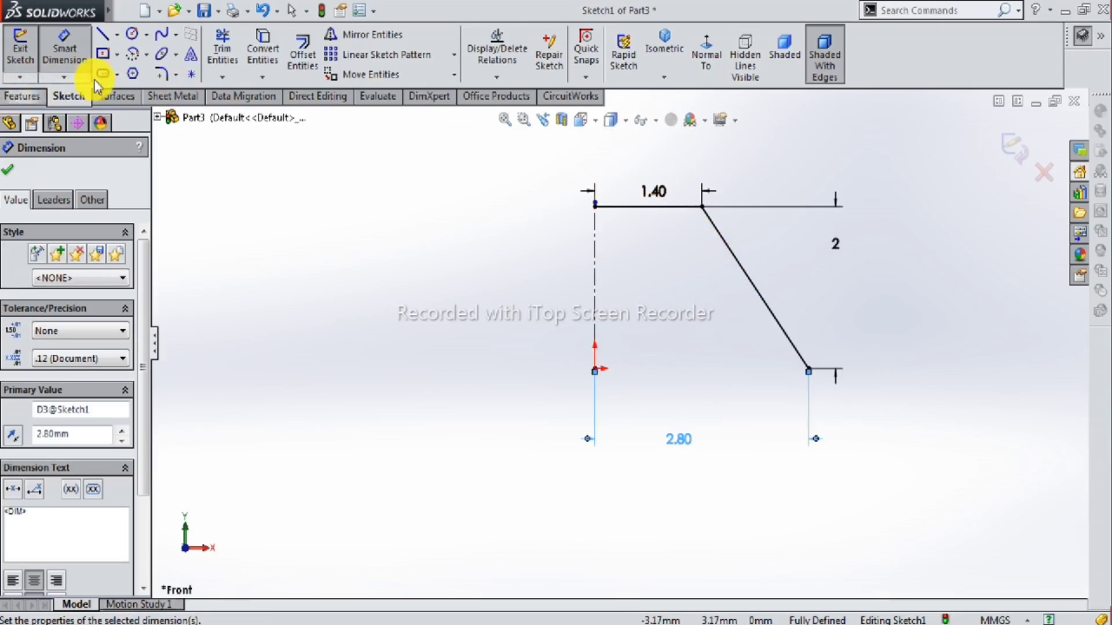
Mirror the top 1.40 line and slanted line about the vertical centerline.
click(382, 33)
click(652, 214)
click(725, 252)
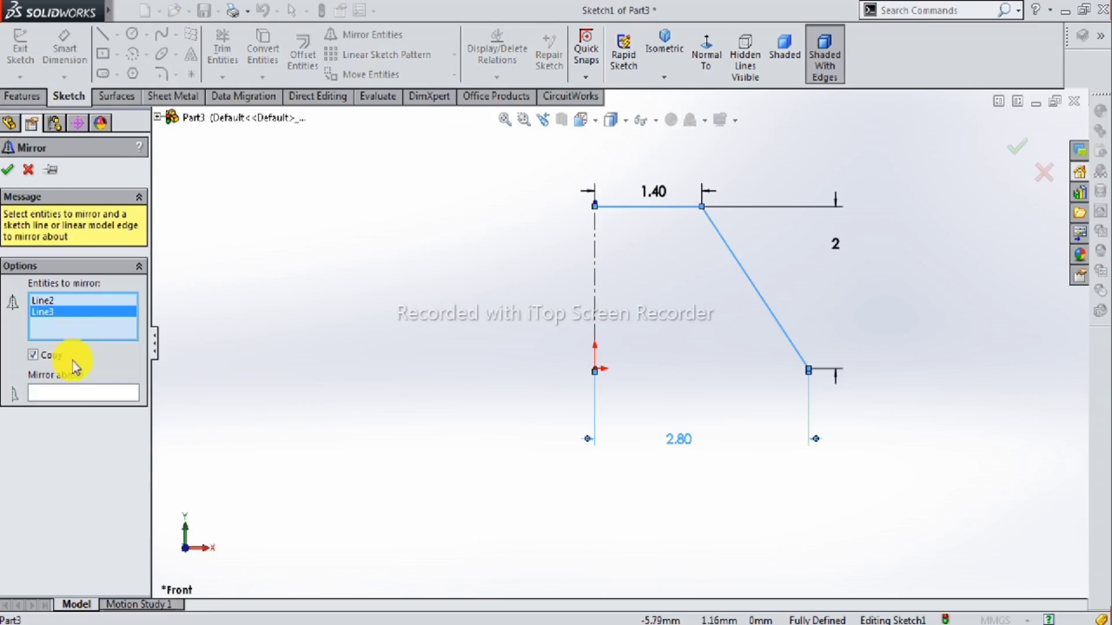
click(76, 396)
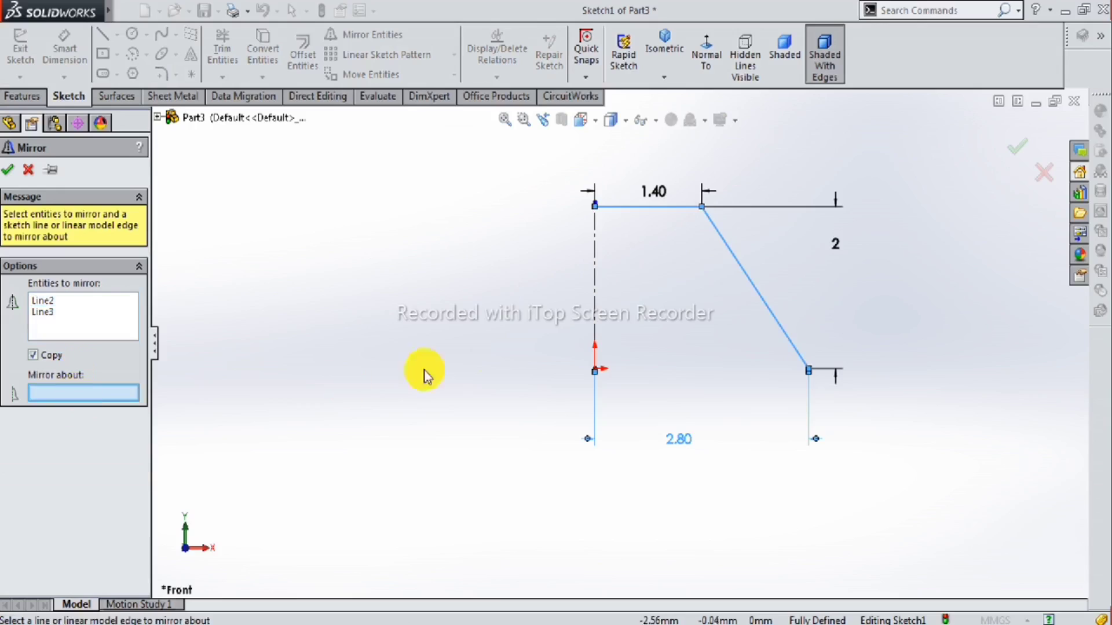
click(595, 298)
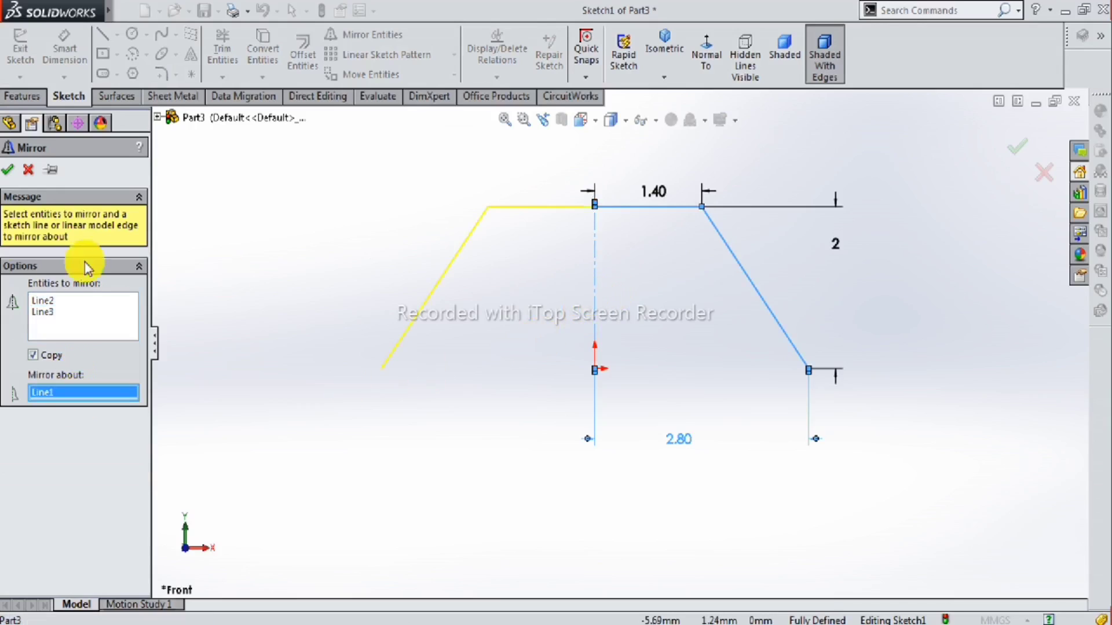
click(7, 170)
mouse_move(566, 330)
middle_down()
mouse_move(574, 373)
mouse_move(560, 318)
mouse_move(623, 342)
mouse_move(606, 380)
mouse_move(597, 371)
middle_up()
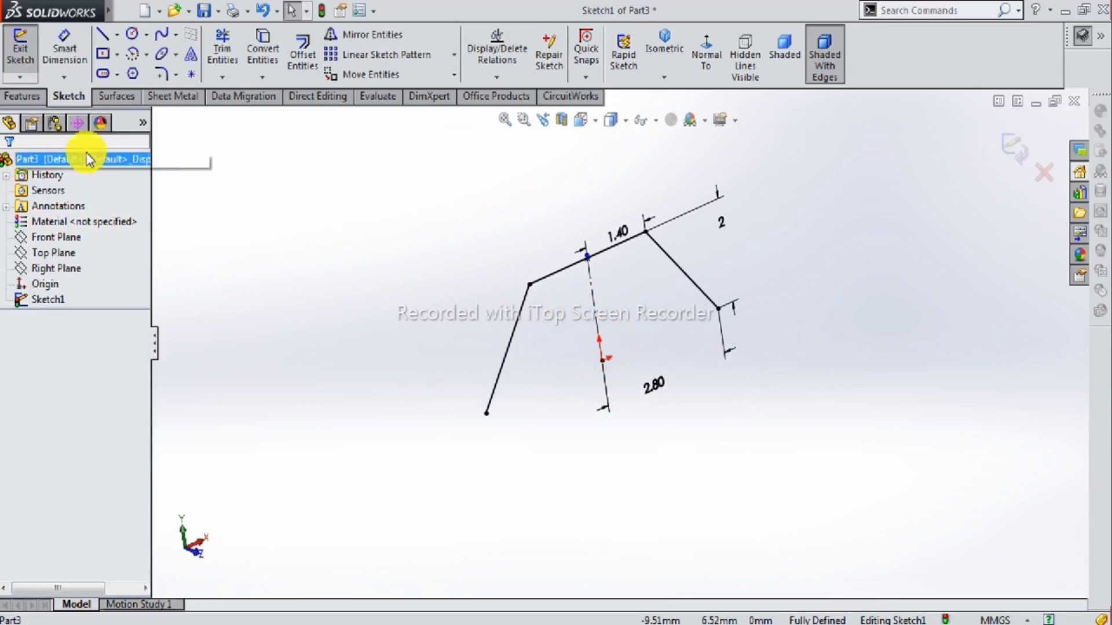
Try an Extruded Surface from the sketch, cancel it, and rotate the view.
click(114, 97)
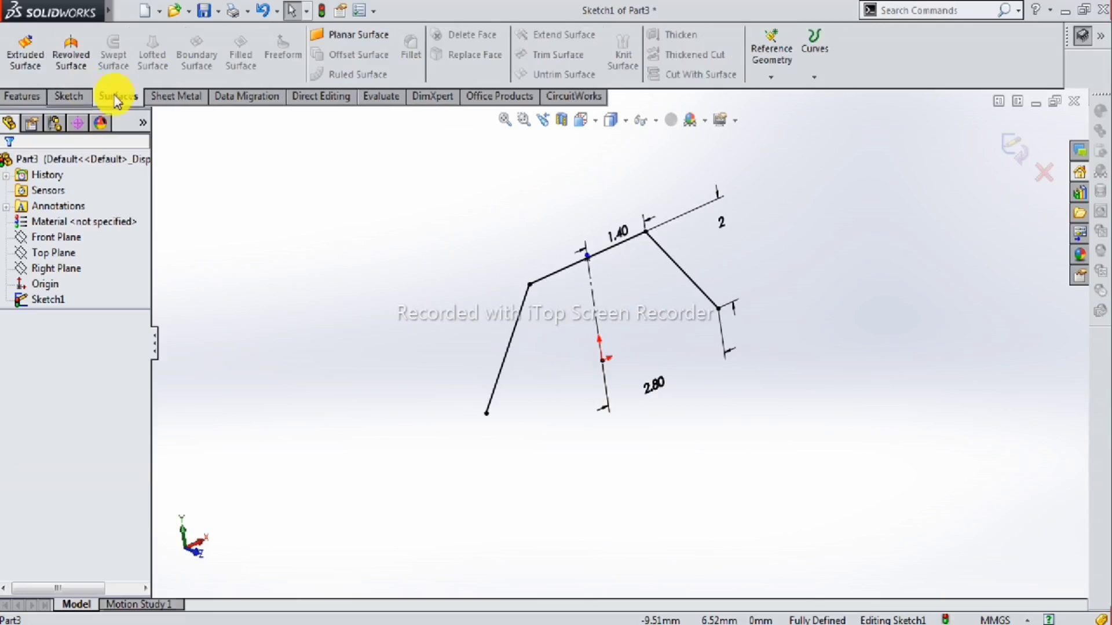
click(19, 54)
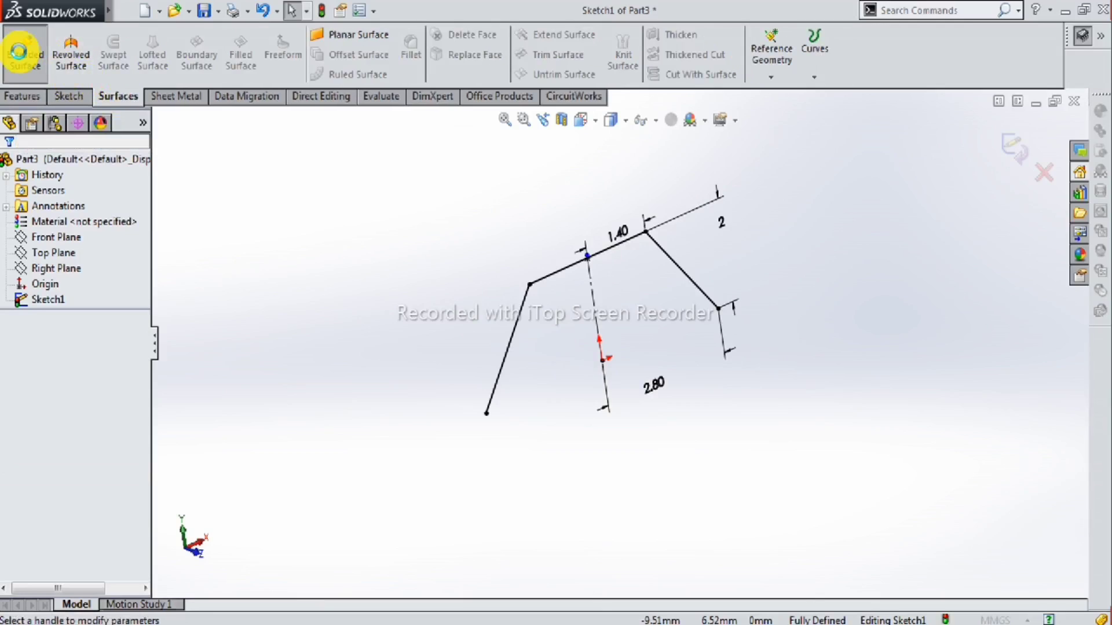
click(31, 171)
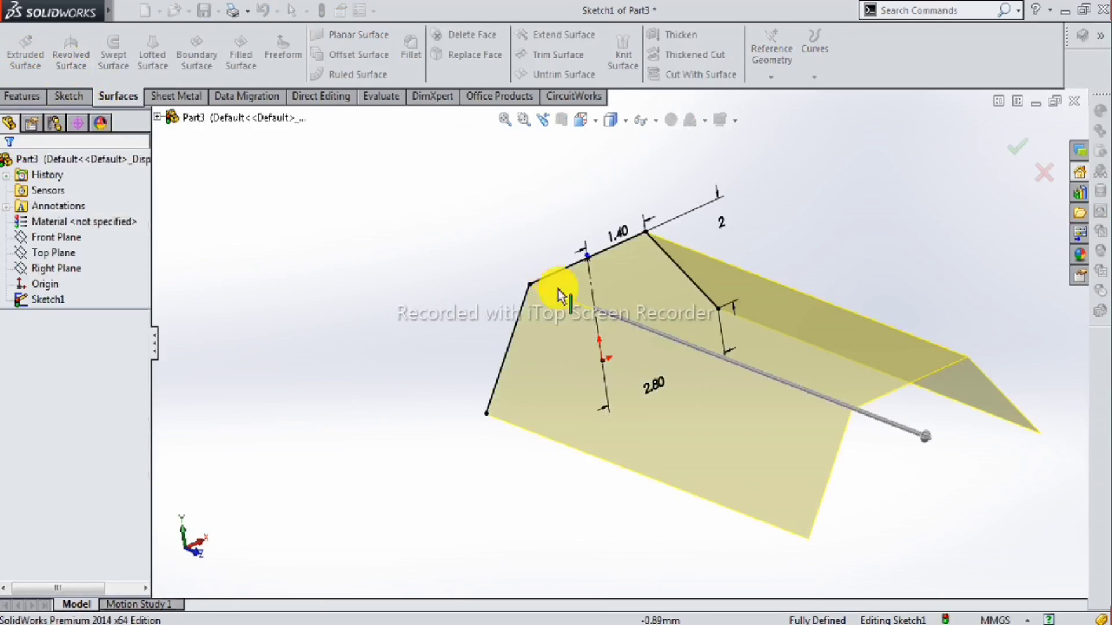
mouse_move(633, 311)
middle_down()
mouse_move(585, 285)
mouse_move(565, 301)
mouse_move(568, 269)
middle_up()
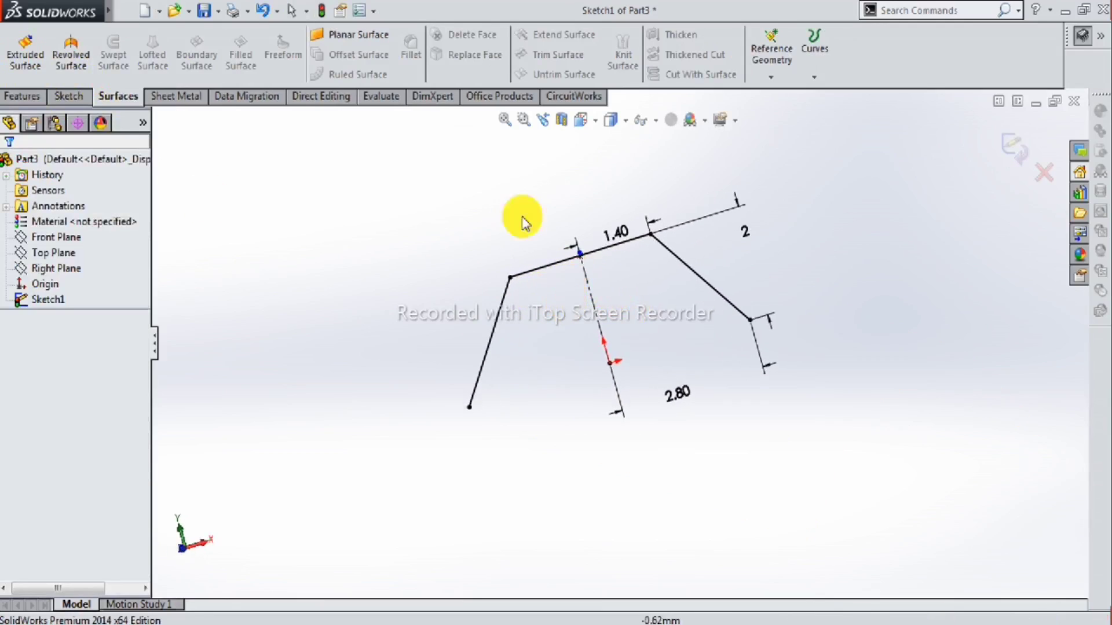
Fillet both top corners of the trapezoid at 1.00 mm, then start an Extruded Surface.
click(71, 96)
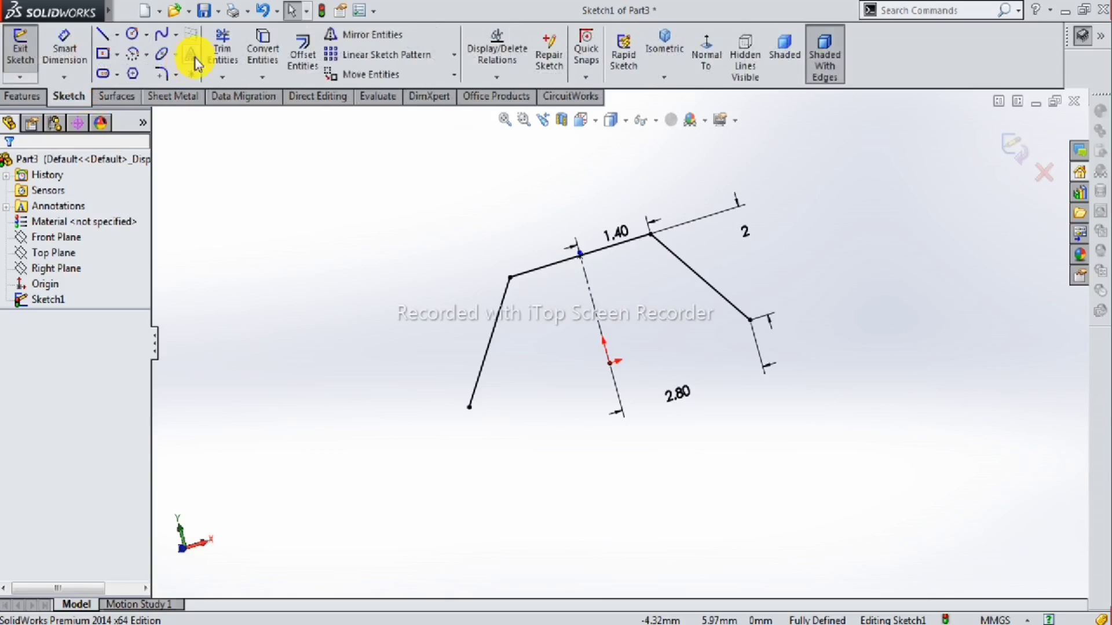
click(164, 72)
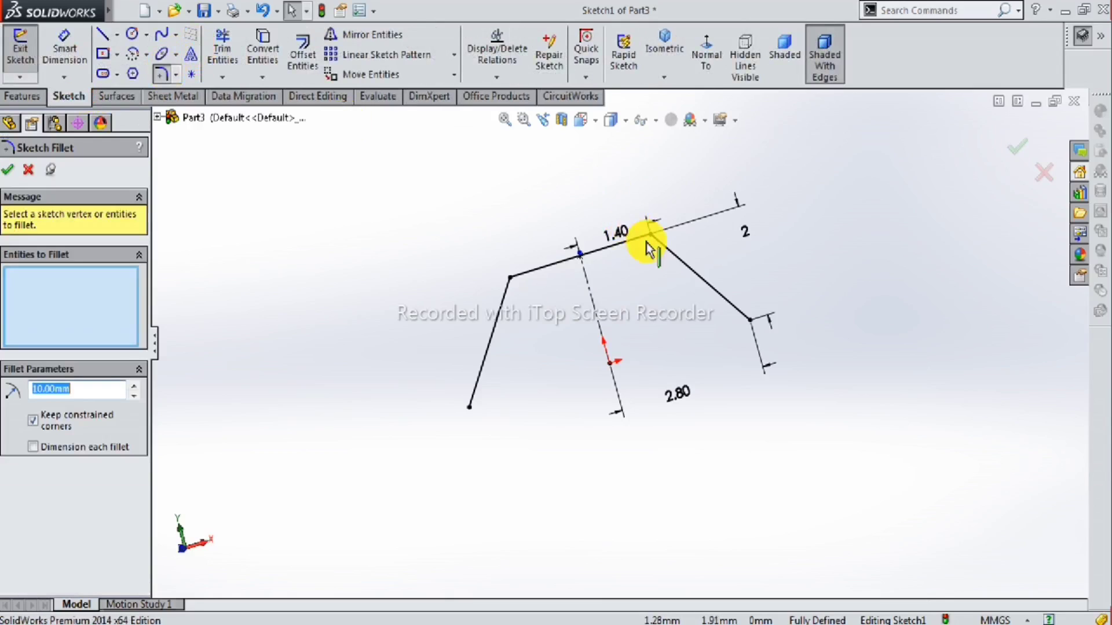
double_click(67, 389)
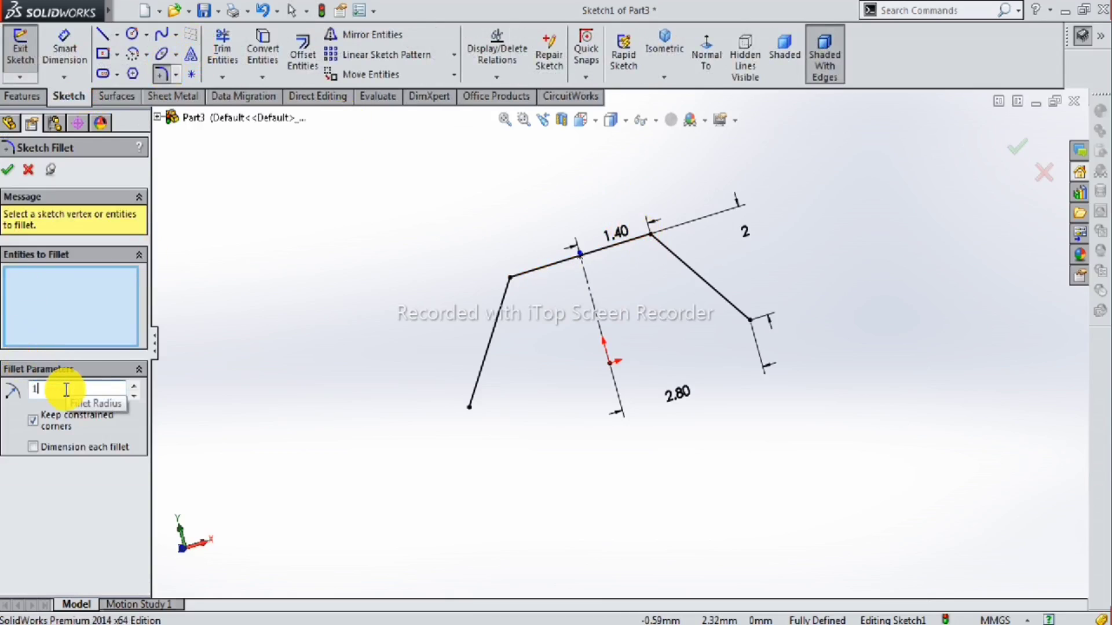
click(651, 236)
click(593, 341)
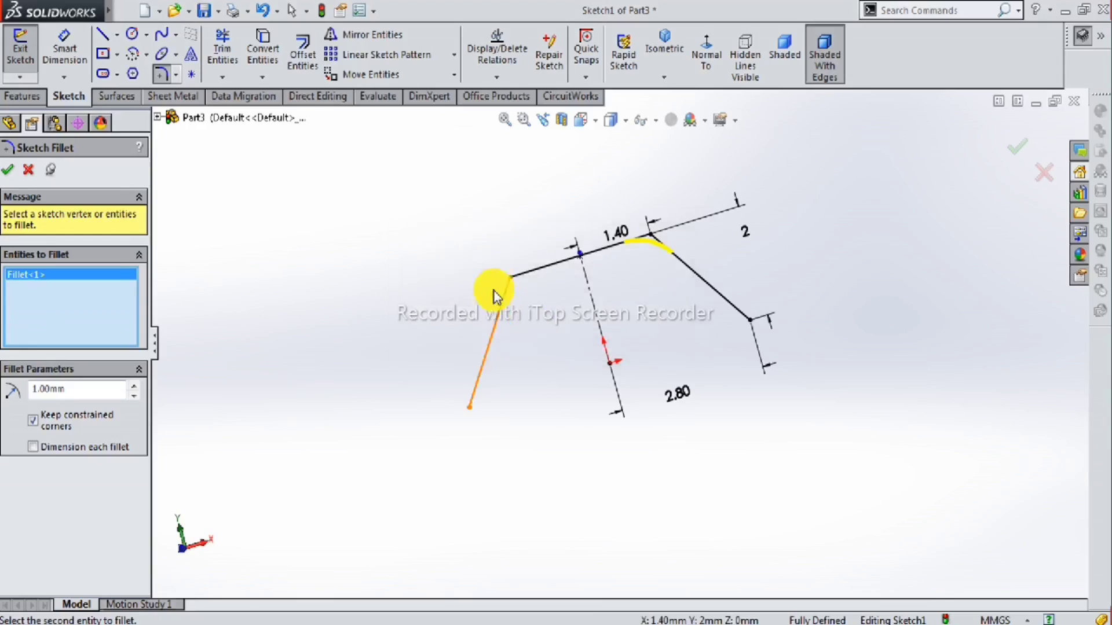
click(513, 280)
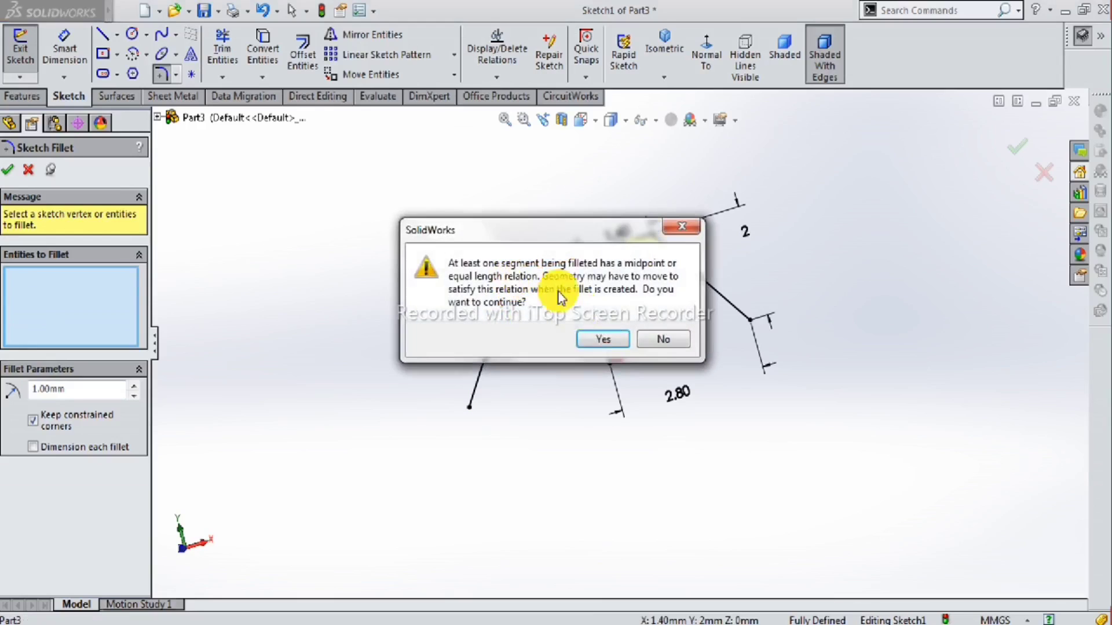
click(596, 340)
click(8, 170)
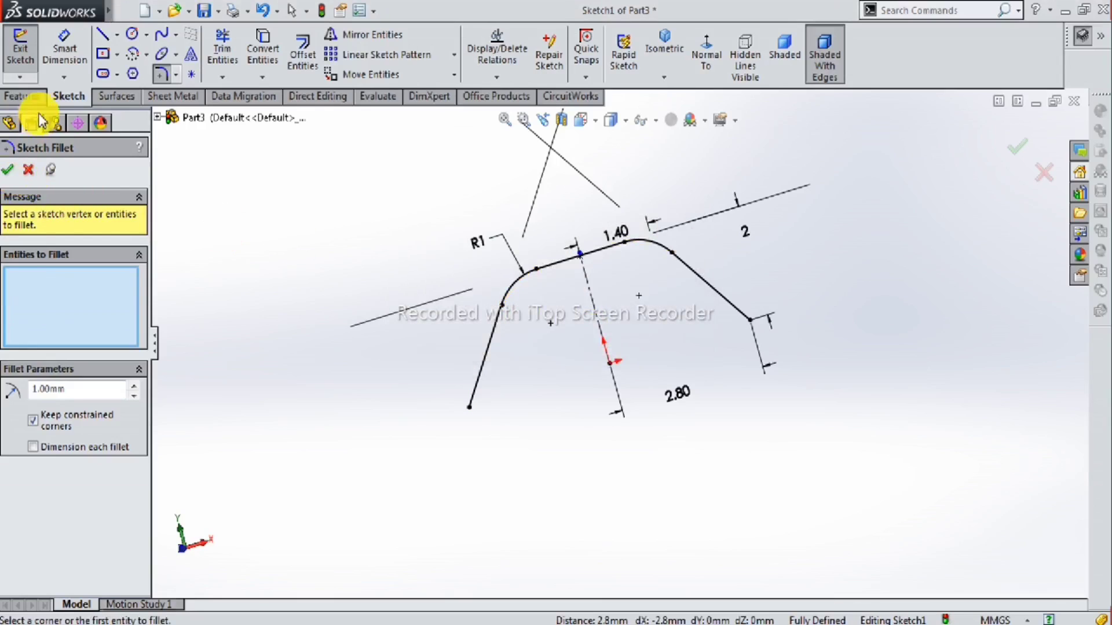
click(116, 96)
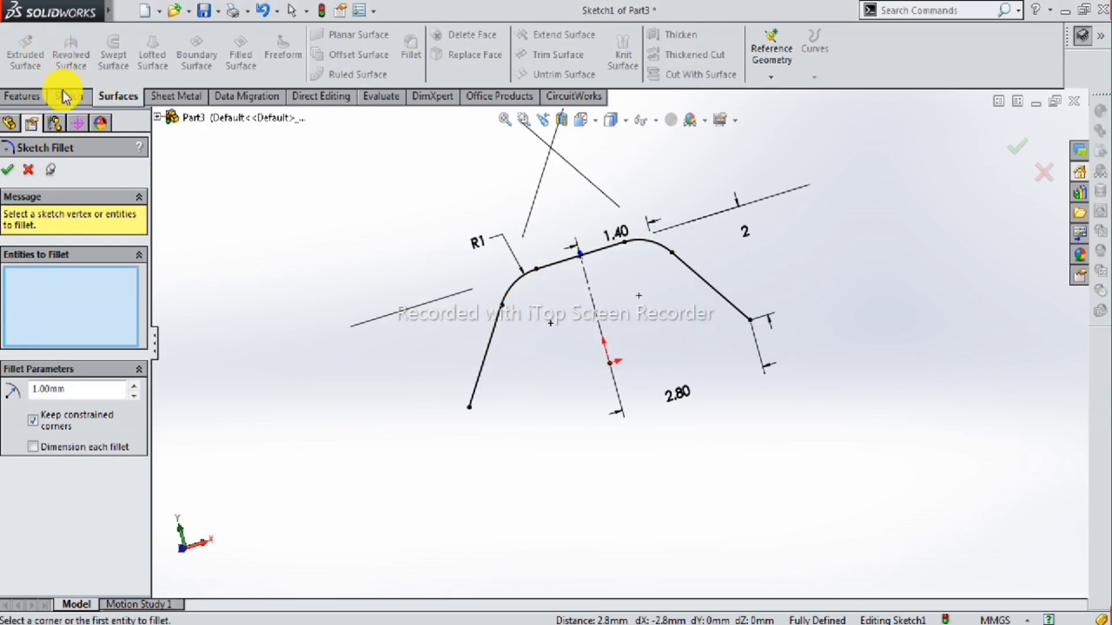
click(29, 170)
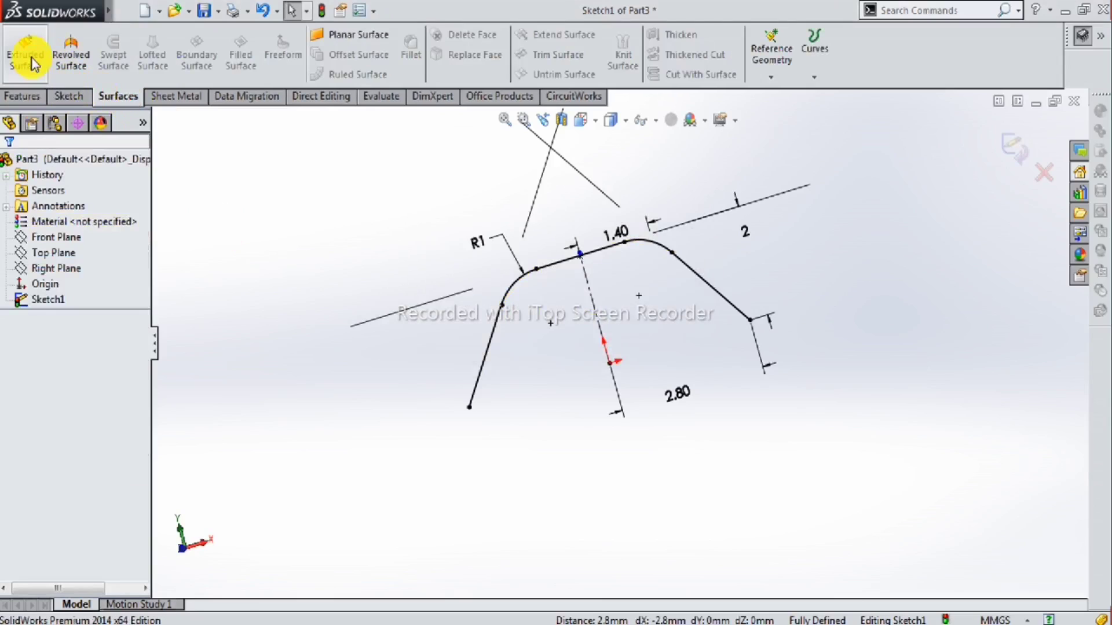
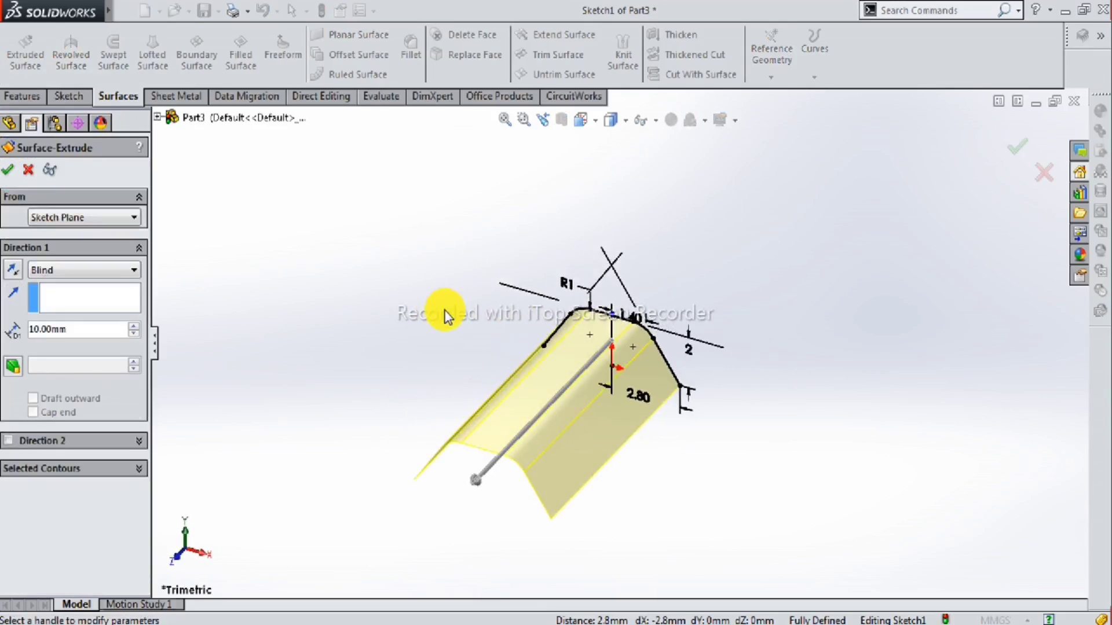
Give the surface extrusion a 16 mm depth and a 13° outward draft, then accept it.
double_click(85, 330)
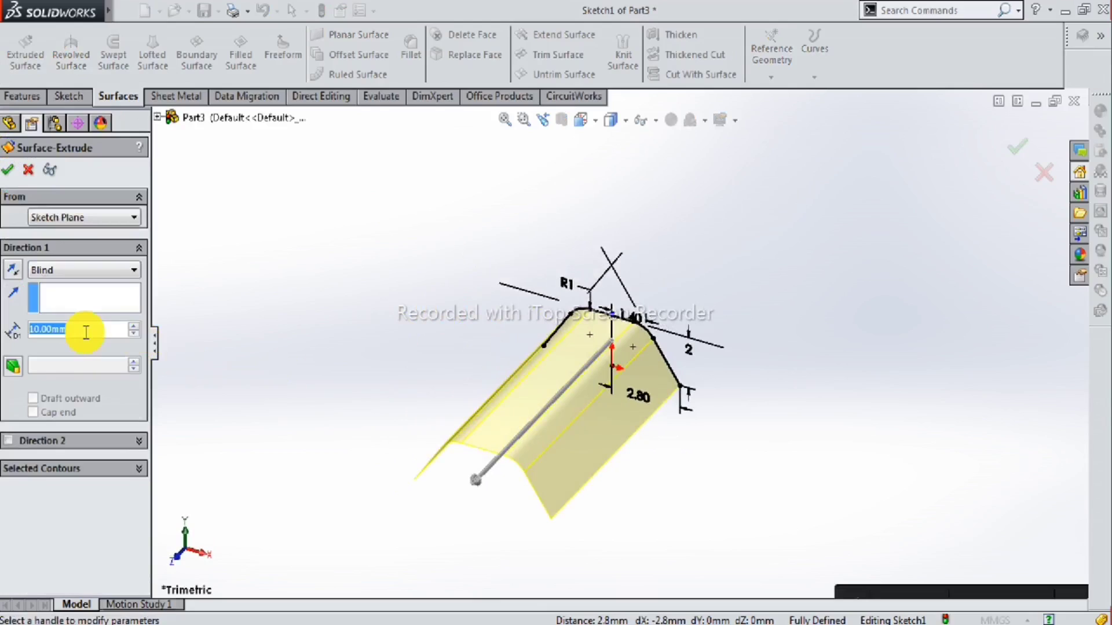
text(16)
key(Return)
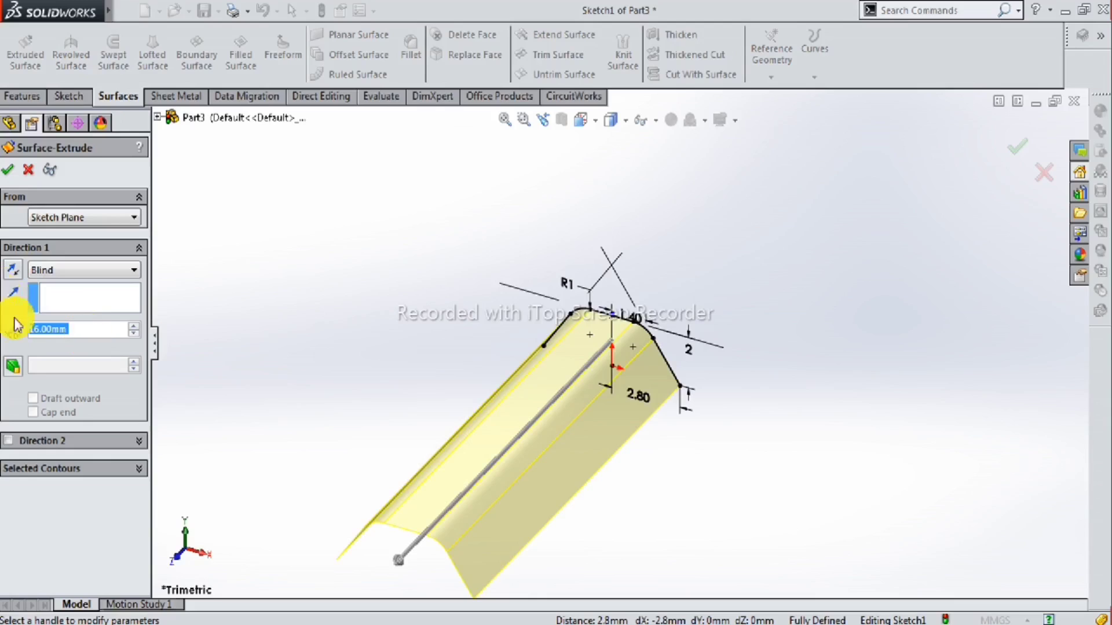
click(17, 367)
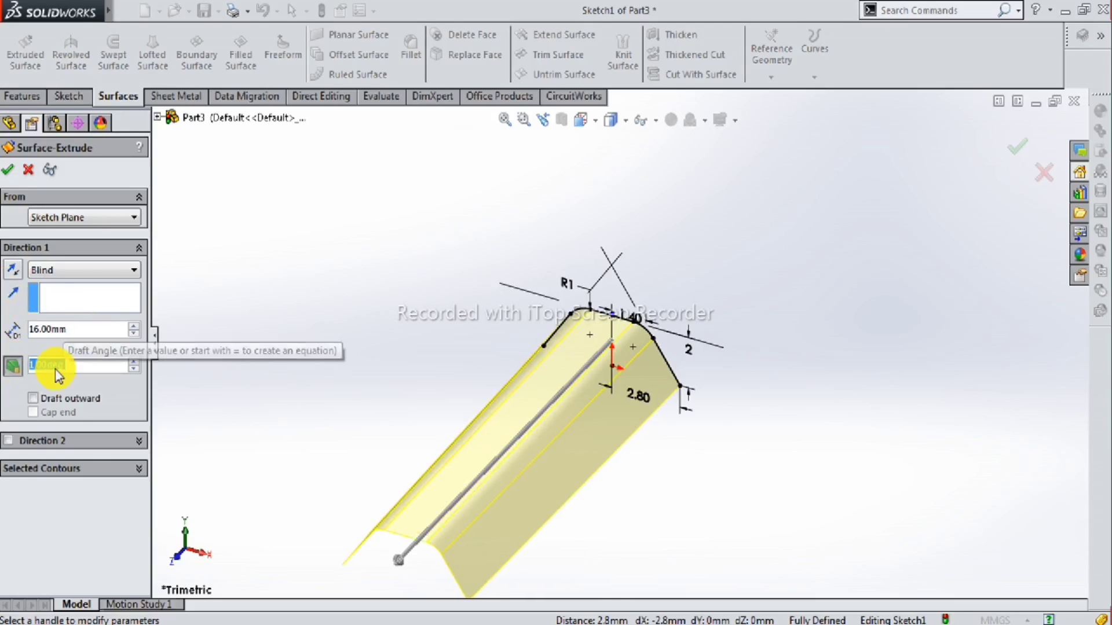
text(1)
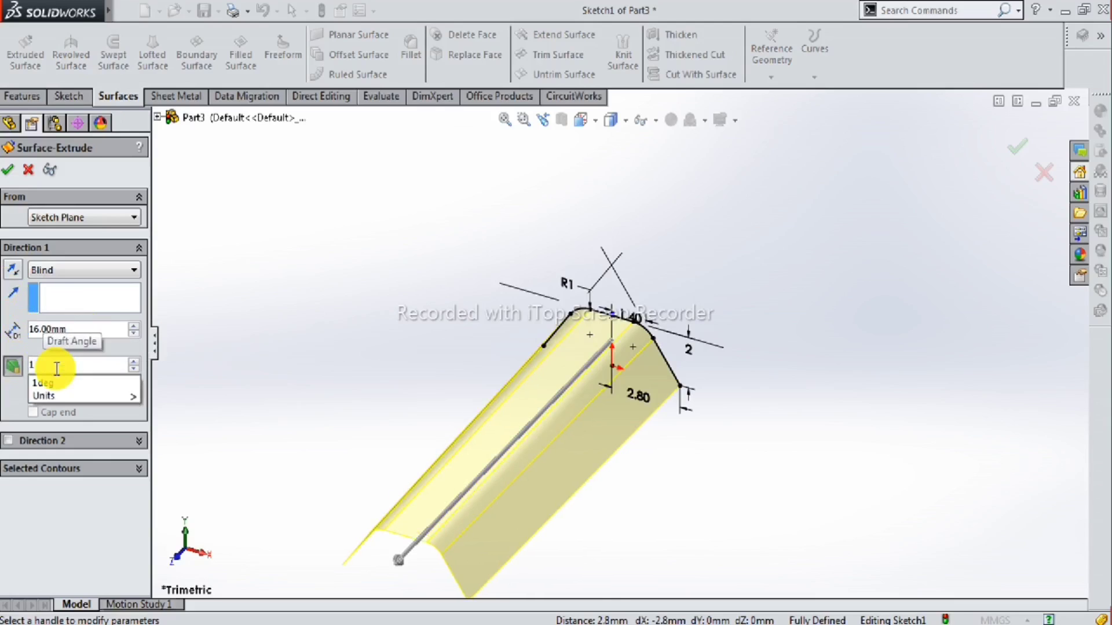
text(3)
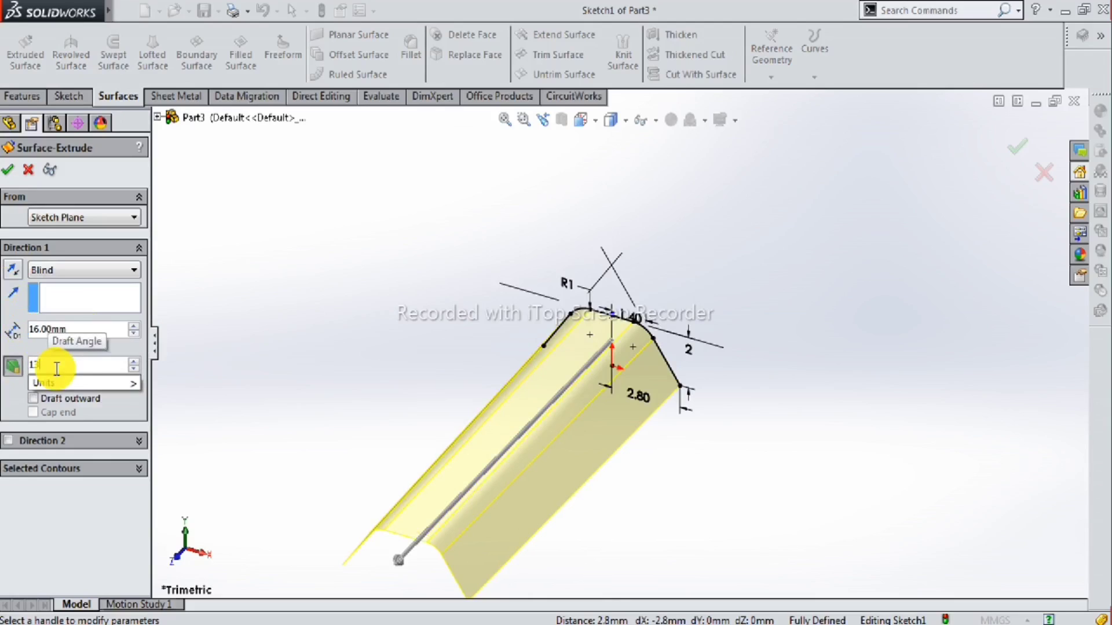
key(Return)
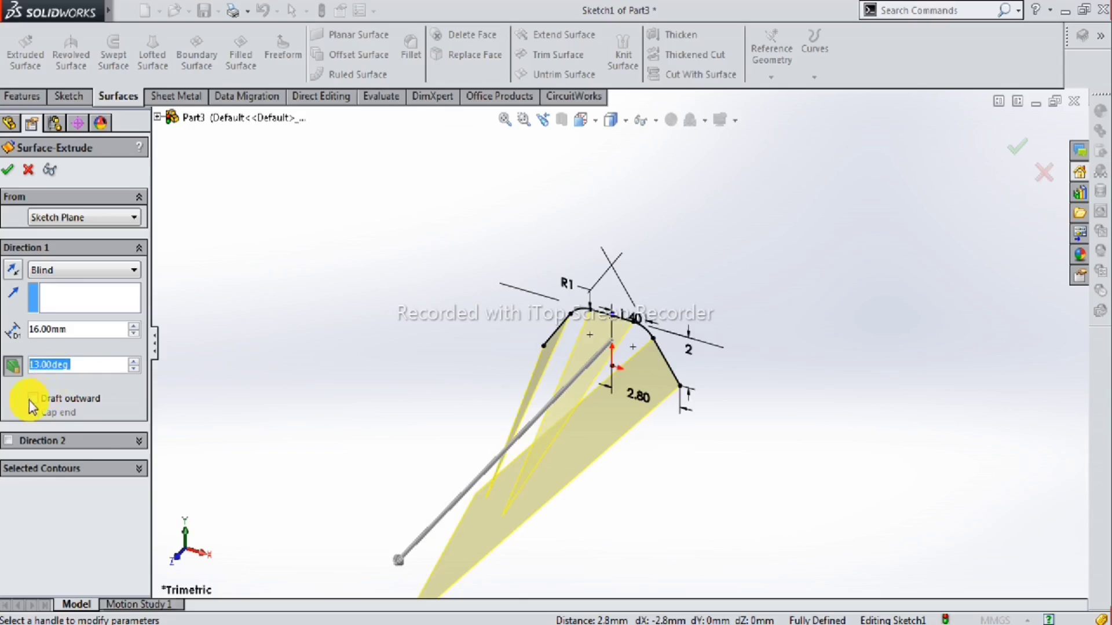
click(33, 399)
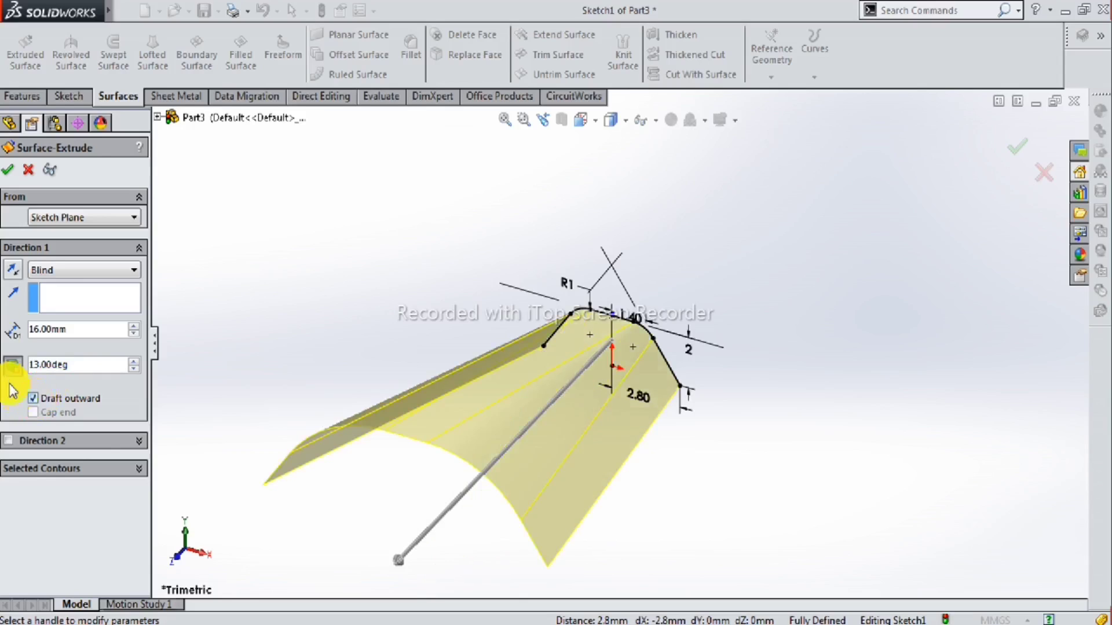
click(11, 171)
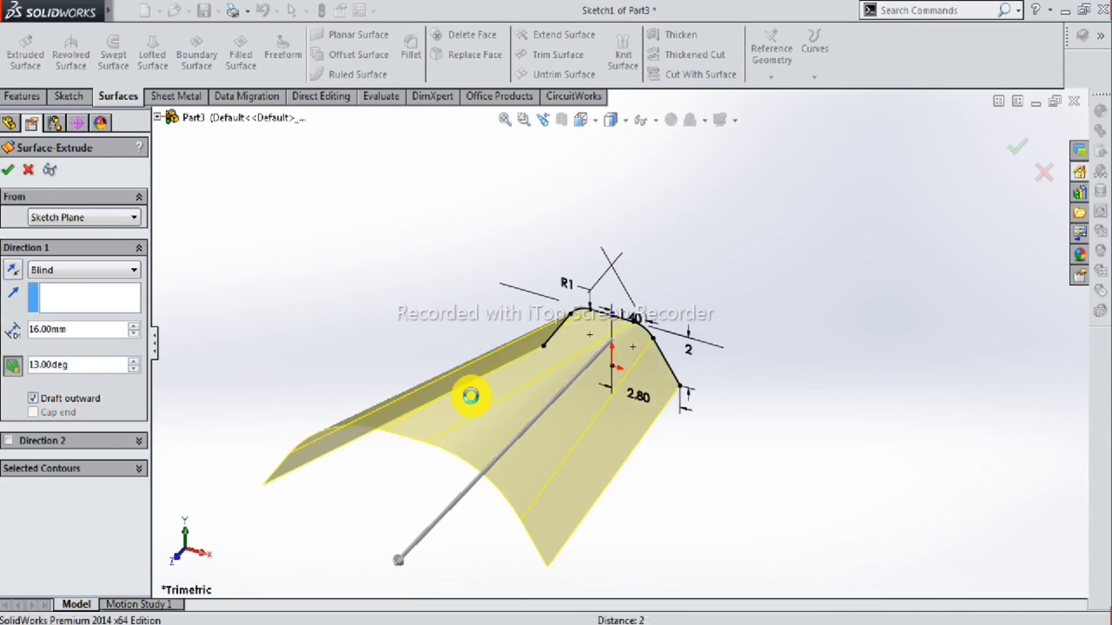
Confirm the extruded surface and orbit the view to inspect it.
key(Return)
scroll(472, 404, up, 2)
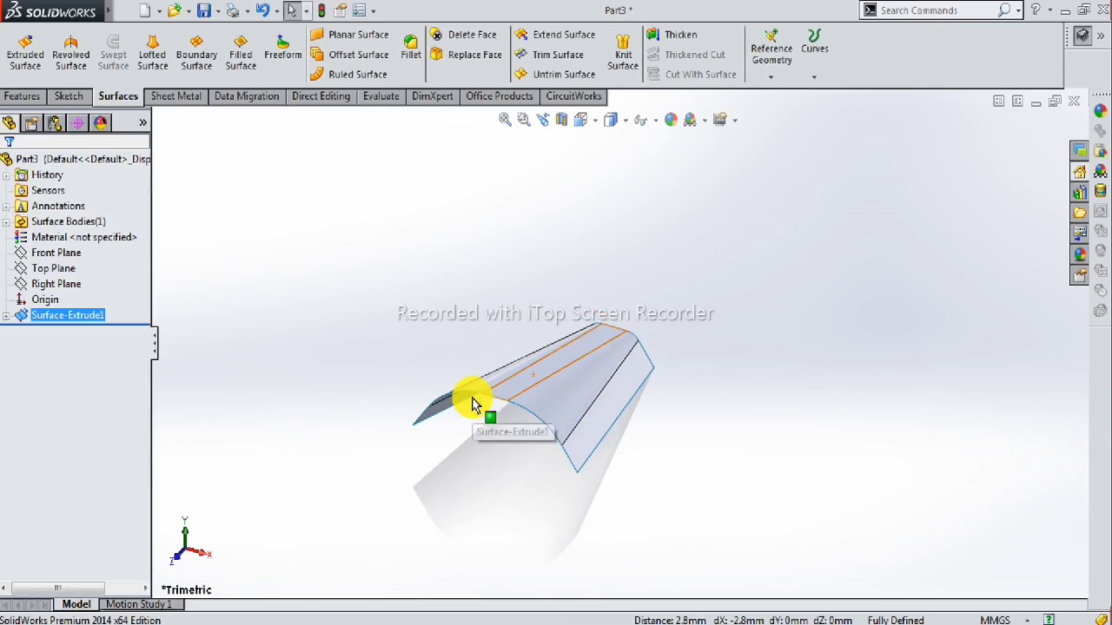
mouse_move(571, 385)
middle_down()
mouse_move(479, 393)
mouse_move(606, 368)
mouse_move(568, 390)
mouse_move(609, 385)
mouse_move(585, 402)
middle_up()
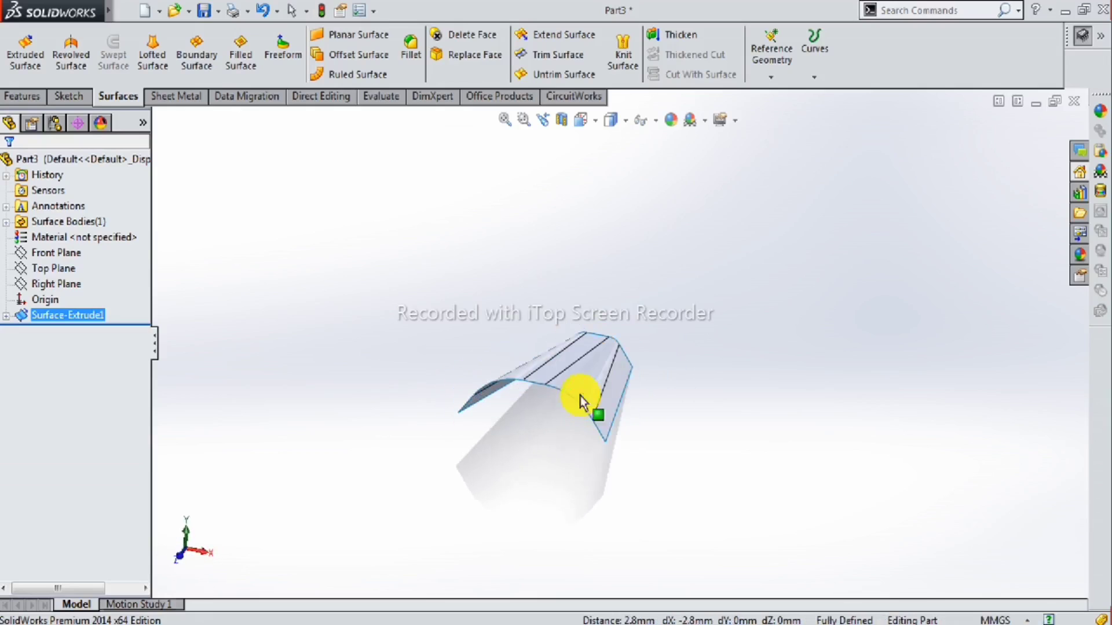
Thicken Surface-Extrude1 by 0.20 mm to the chosen side and inspect the resulting shell.
click(680, 41)
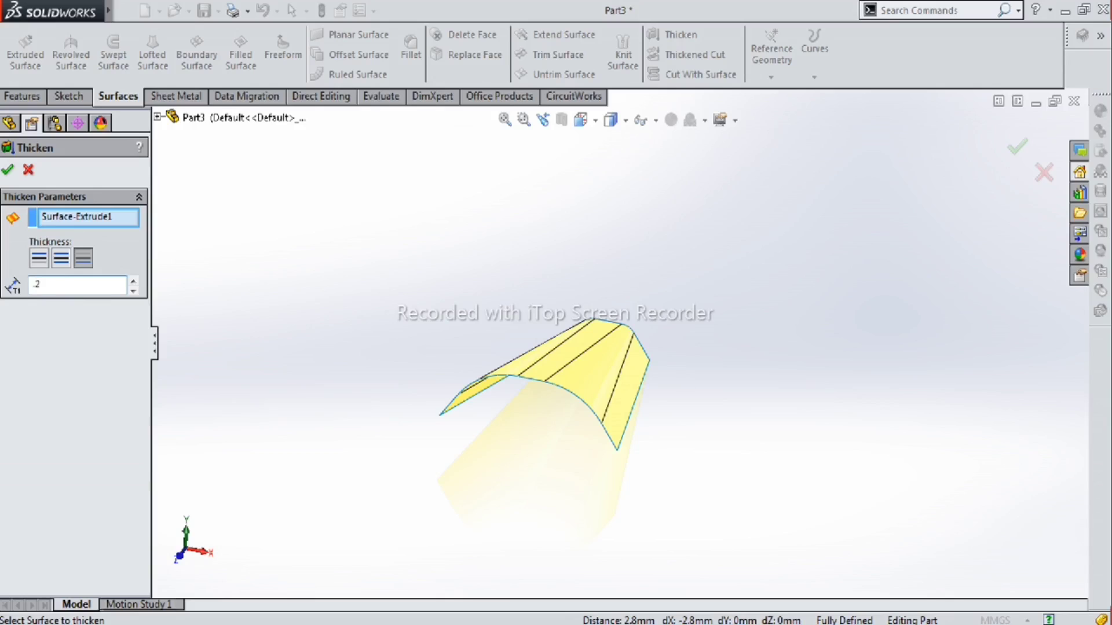
key(Return)
click(42, 261)
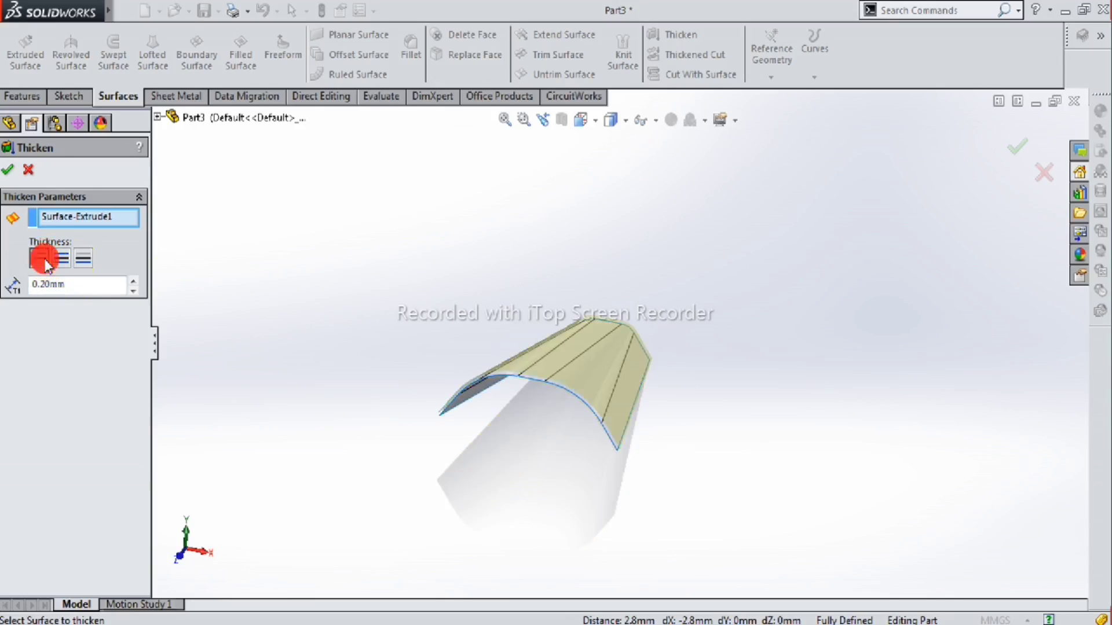
scroll(567, 374, down, 3)
mouse_move(363, 437)
middle_down()
mouse_move(363, 422)
mouse_move(233, 368)
middle_up()
click(9, 171)
mouse_move(536, 417)
middle_down()
mouse_move(541, 347)
mouse_move(558, 372)
mouse_move(534, 392)
mouse_move(549, 396)
middle_up()
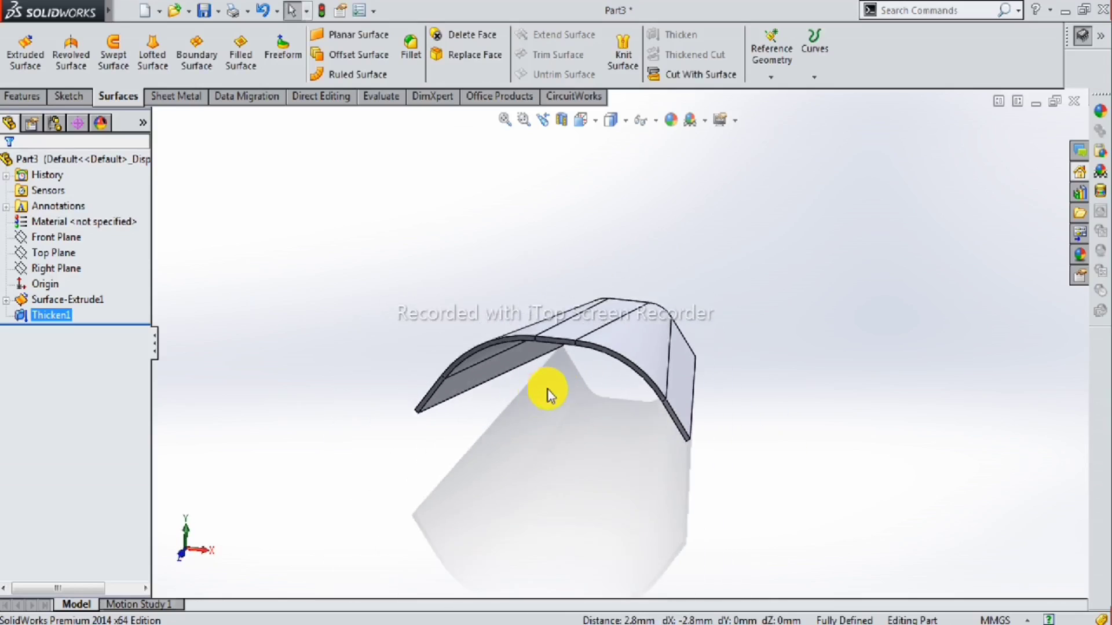
mouse_move(645, 367)
middle_down()
mouse_move(618, 387)
mouse_move(514, 409)
mouse_move(527, 460)
mouse_move(626, 442)
mouse_move(675, 476)
mouse_move(615, 454)
mouse_move(603, 370)
mouse_move(643, 355)
mouse_move(591, 477)
mouse_move(603, 499)
mouse_move(651, 516)
mouse_move(625, 533)
mouse_move(602, 488)
middle_up()
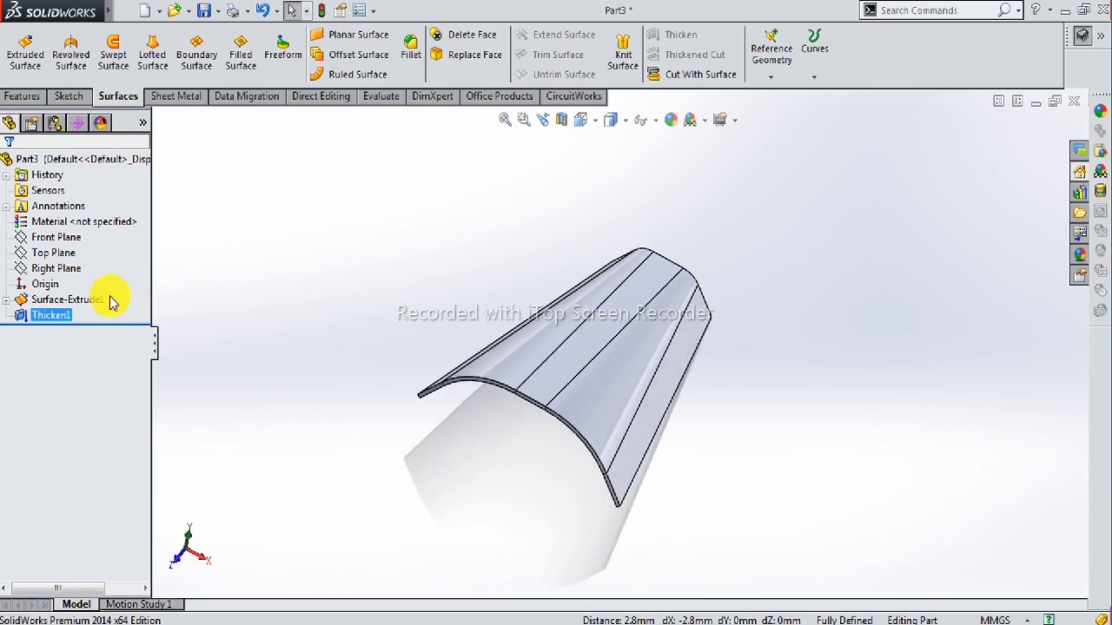
Start a sketch on the Top Plane, view it normal, and draw a vertical centerline.
click(52, 253)
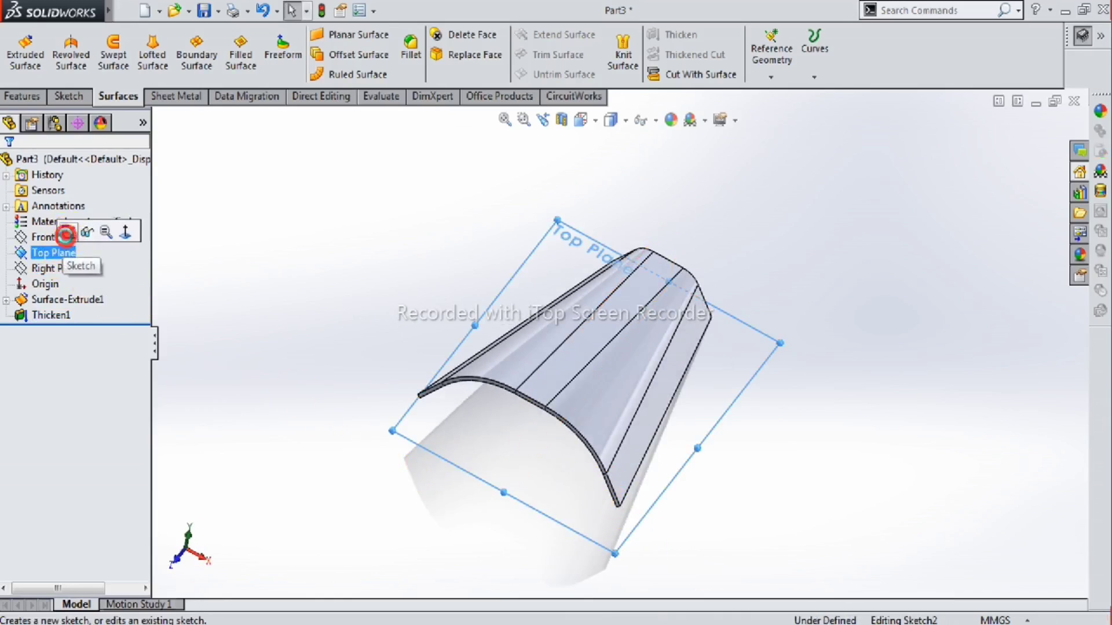
click(67, 233)
click(705, 55)
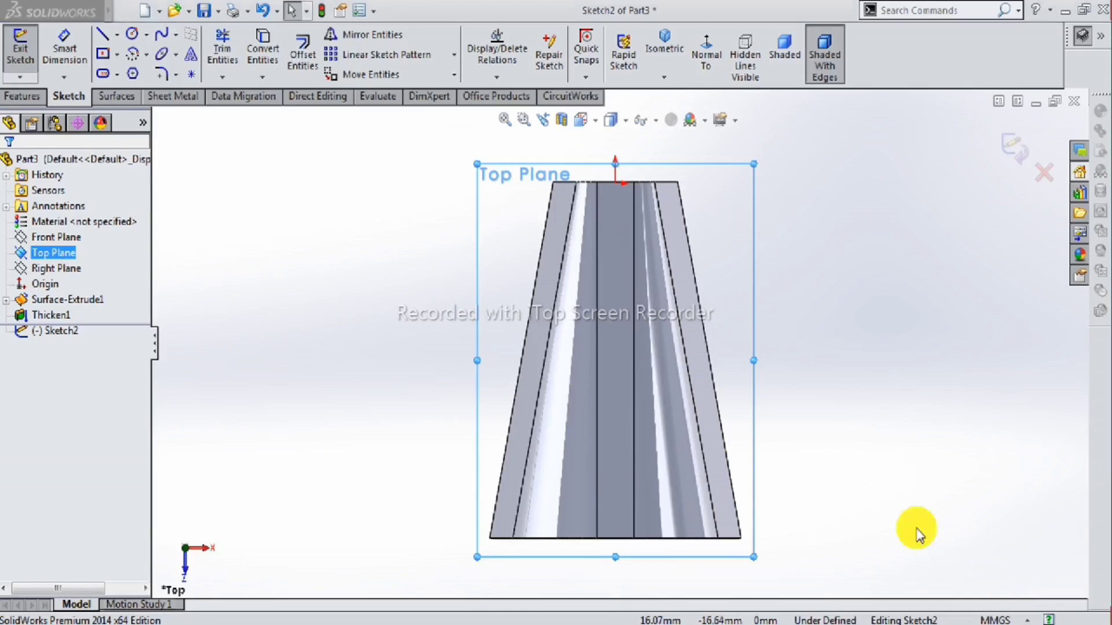
click(116, 36)
click(132, 71)
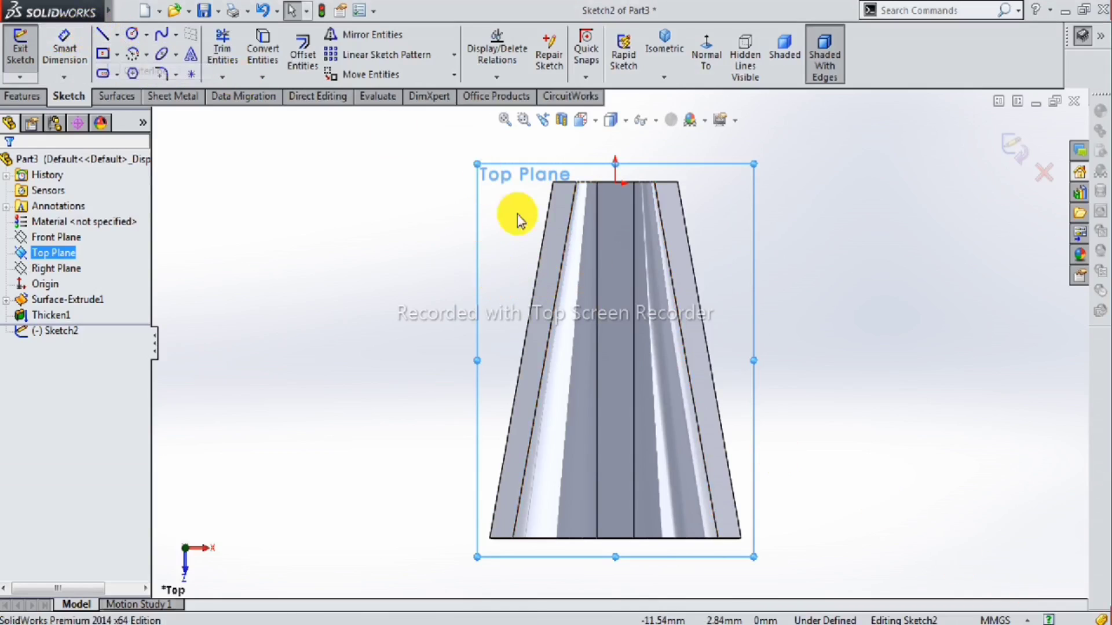
click(615, 539)
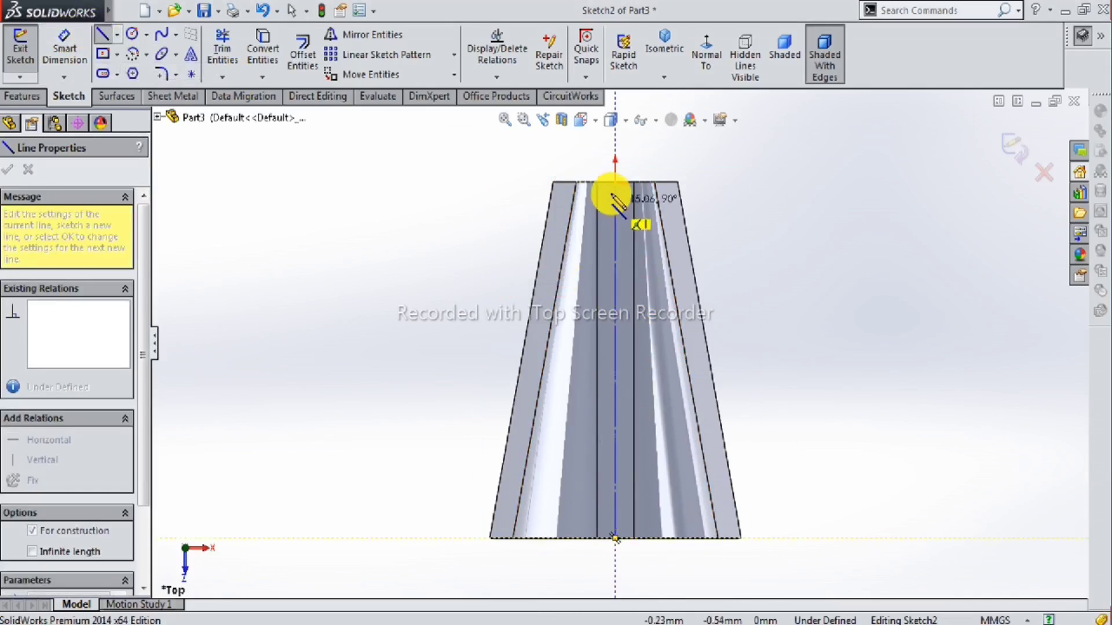
click(615, 183)
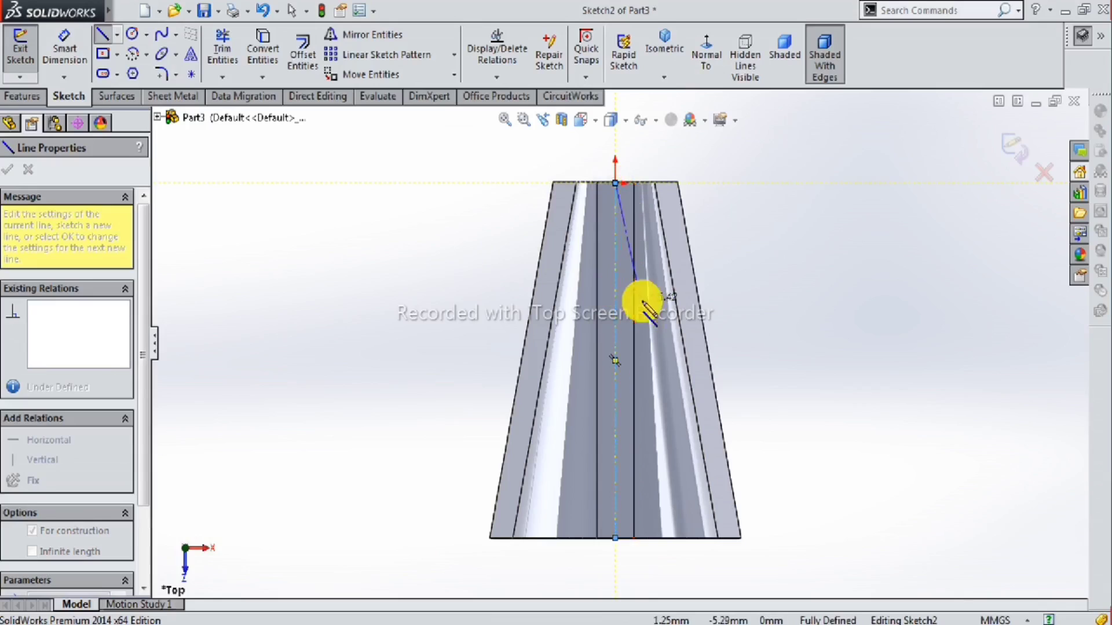
key(Escape)
key(Escape)
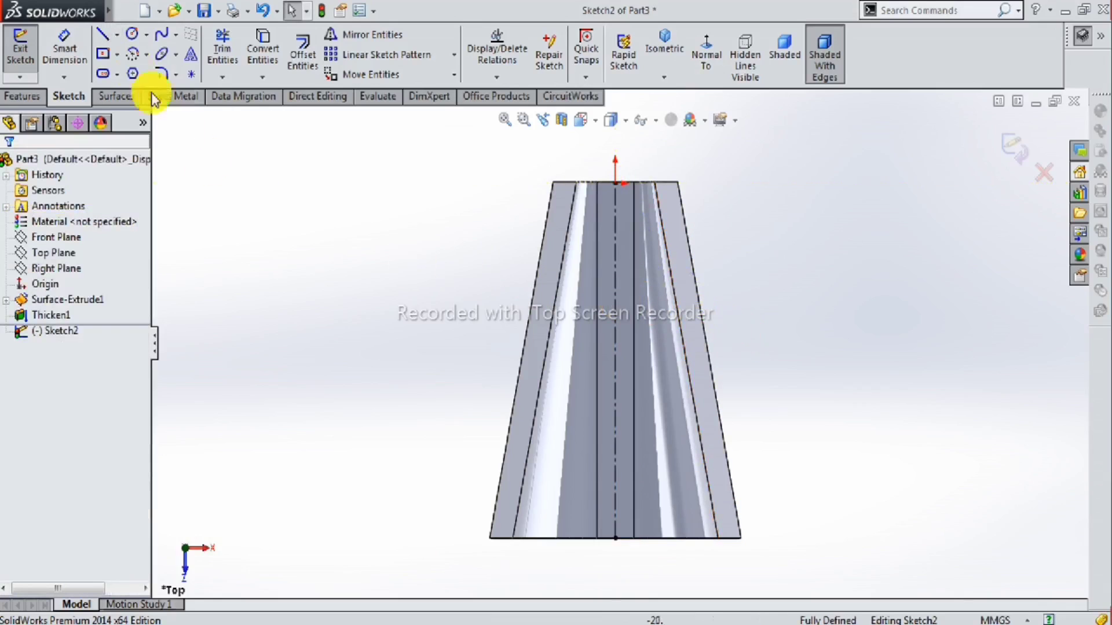
Draw a three-segment connected line chain starting from the shell's bottom edge.
click(103, 38)
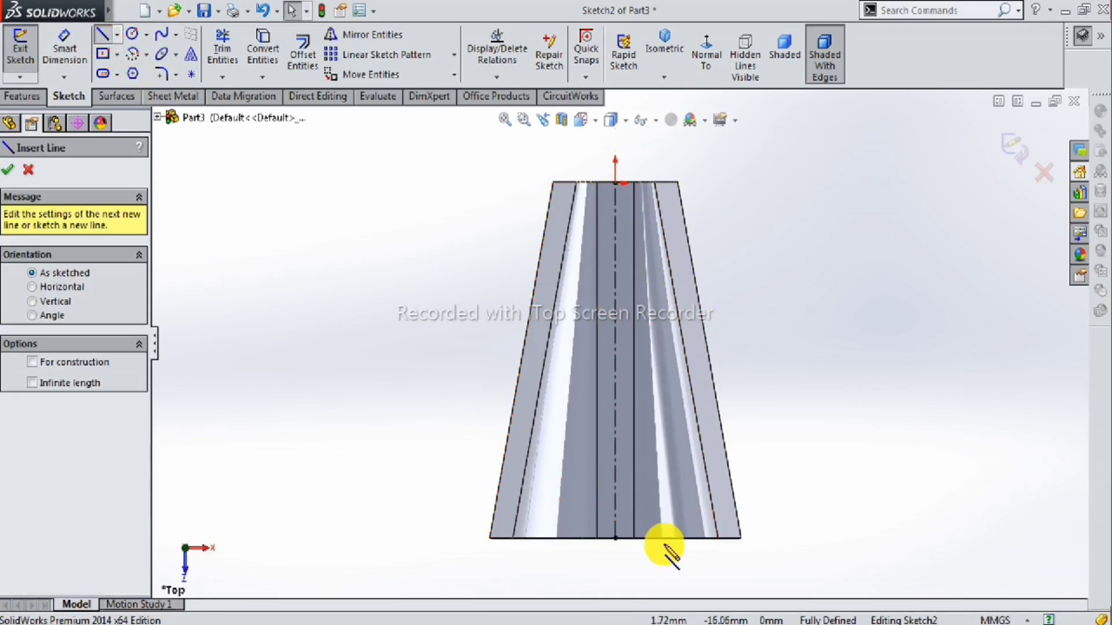
scroll(643, 540, down, 3)
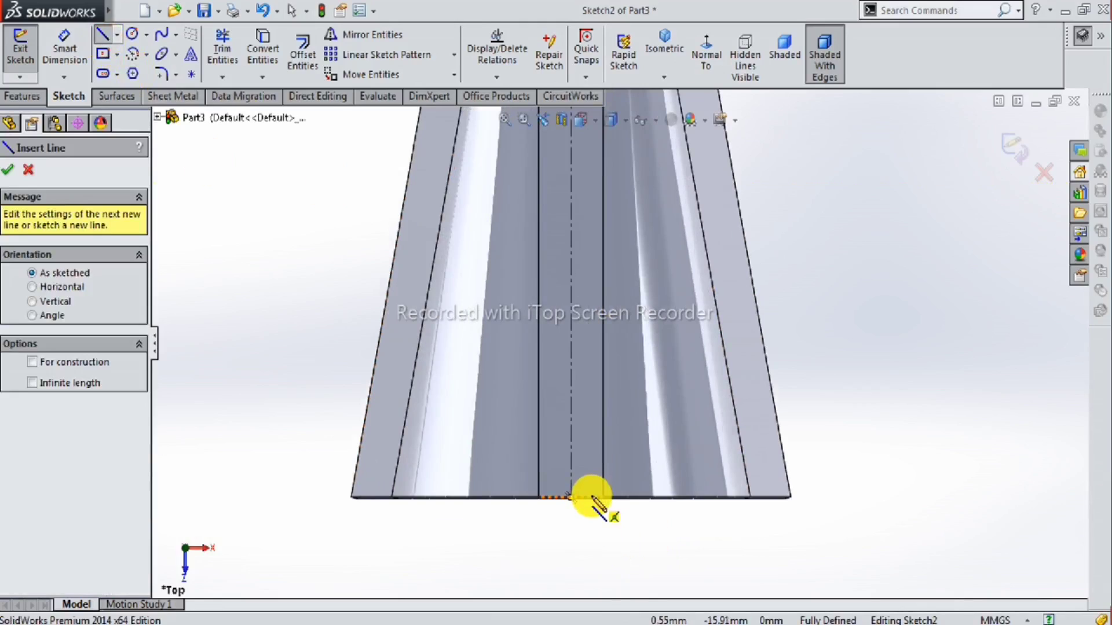
click(591, 496)
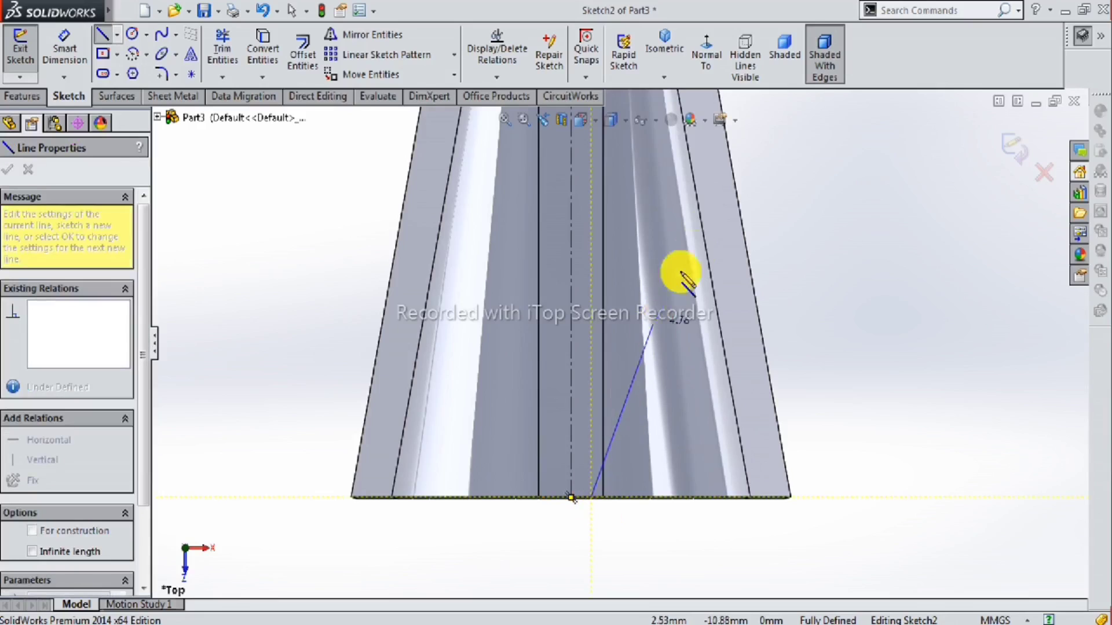
click(729, 152)
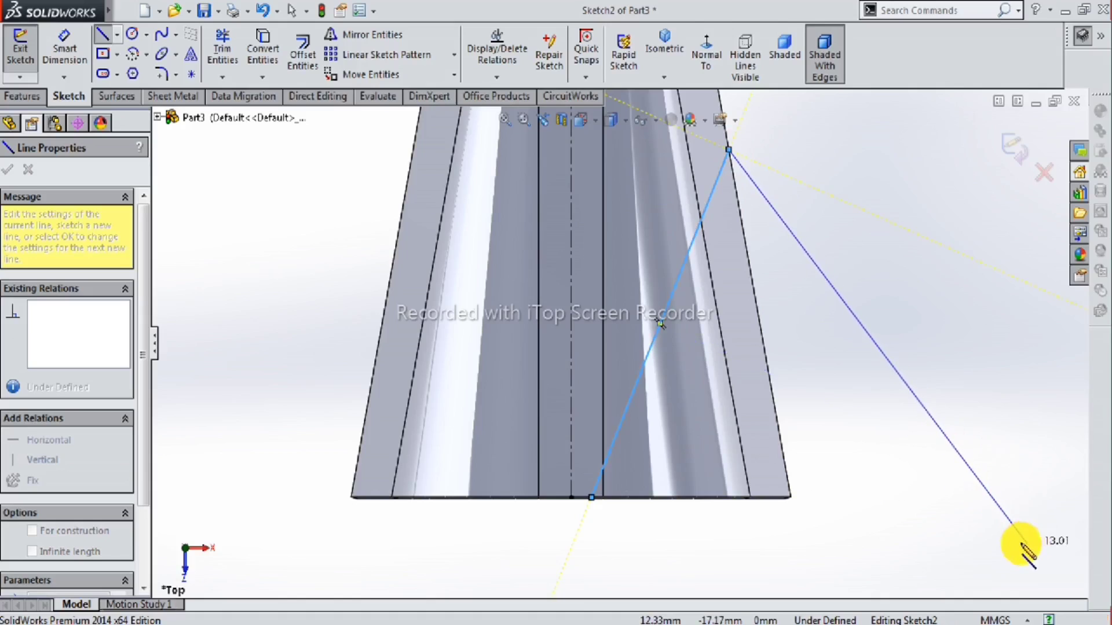
key(z)
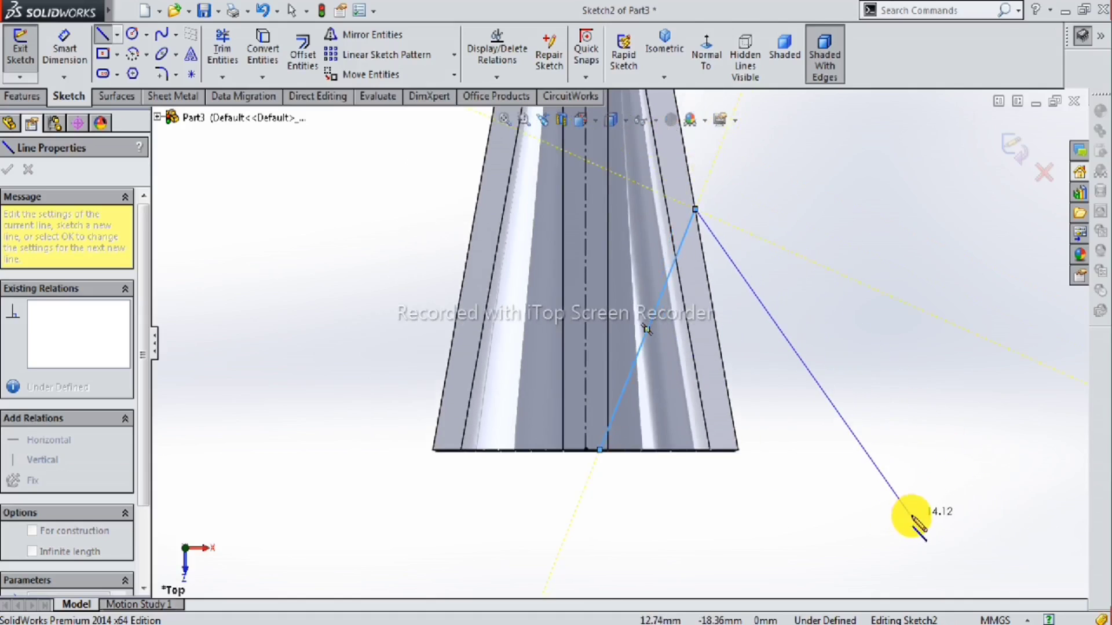
click(911, 514)
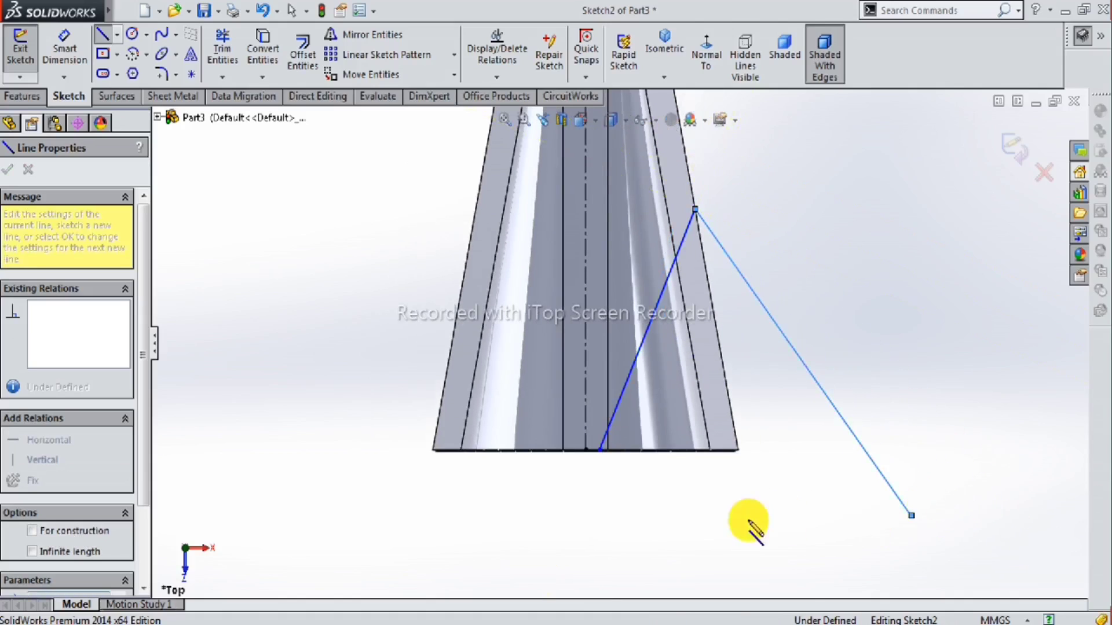
click(687, 561)
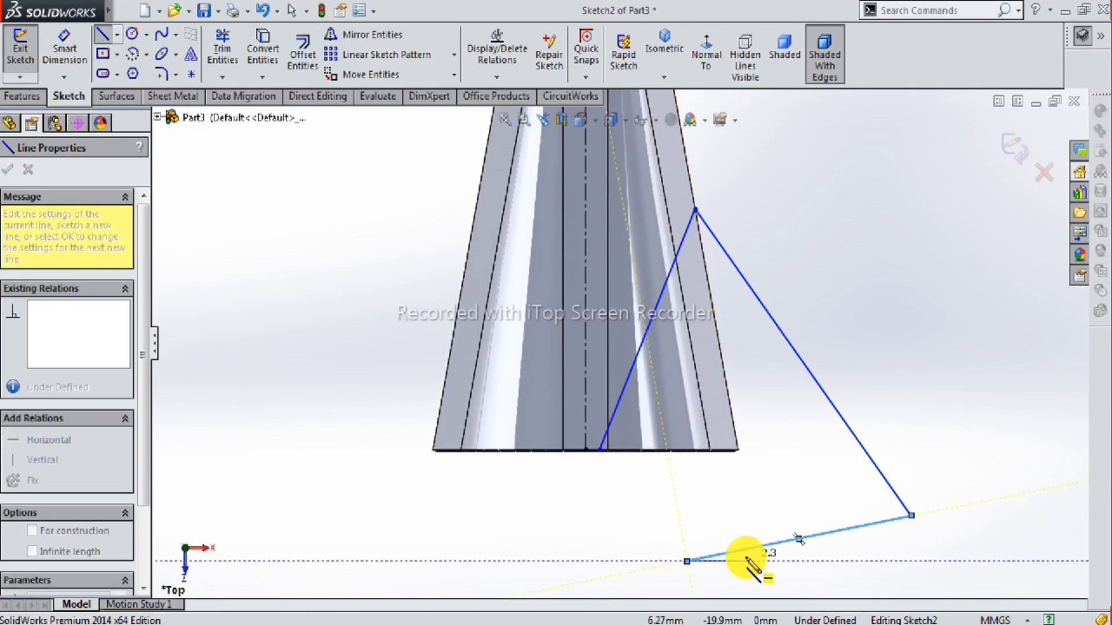
key(Escape)
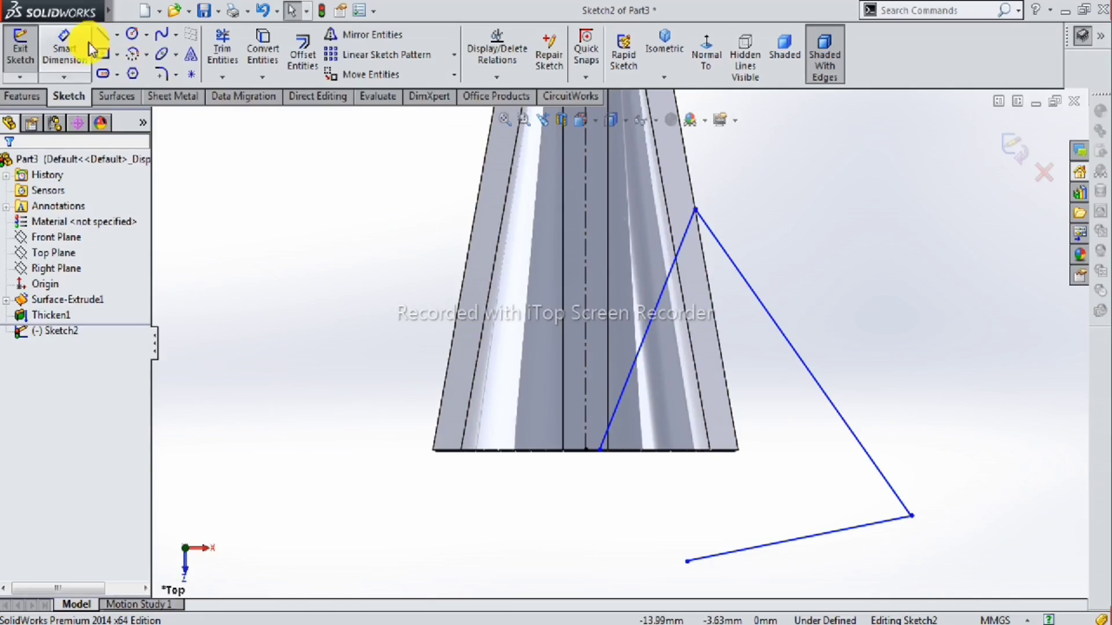
click(65, 46)
Dimension the line's lower end 0.50 mm from the centerline midpoint.
scroll(591, 442, down, 2)
scroll(608, 446, down, 4)
click(566, 423)
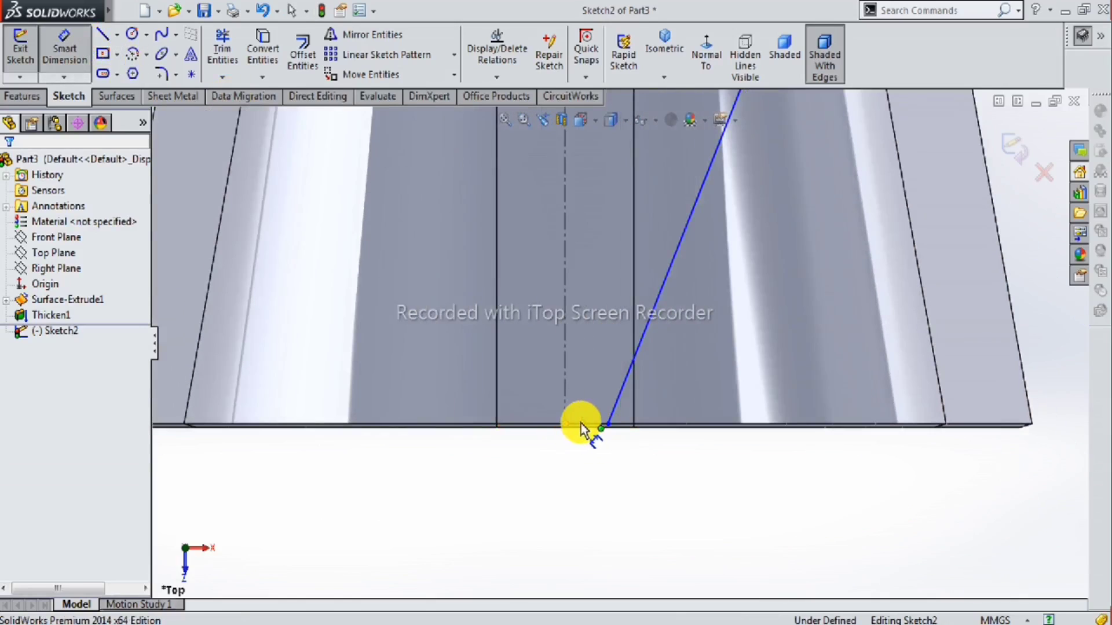
click(608, 425)
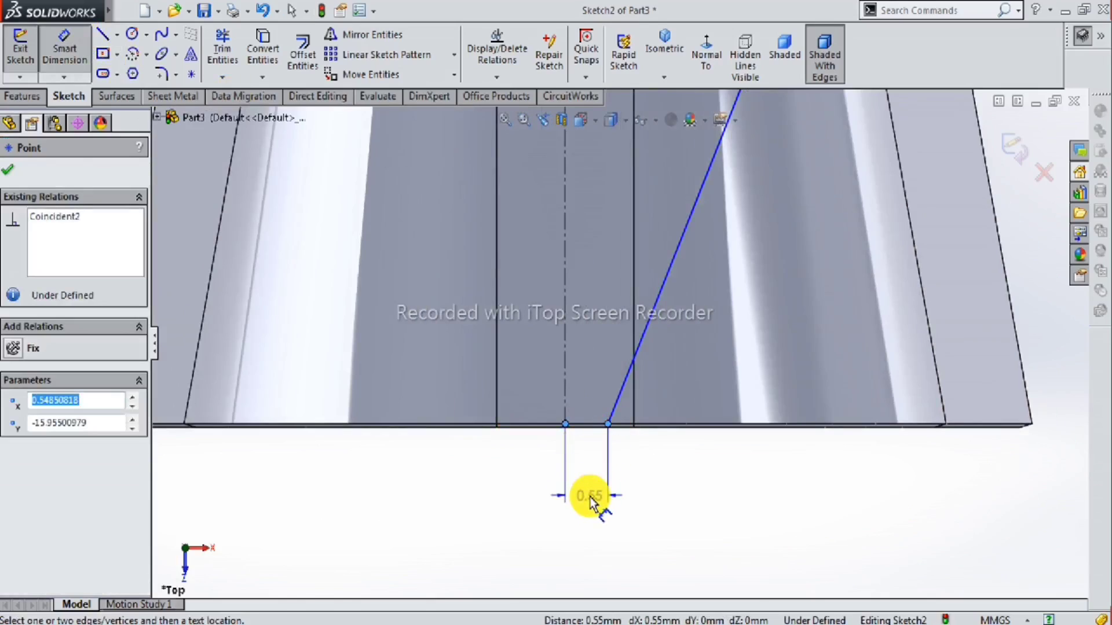
click(588, 495)
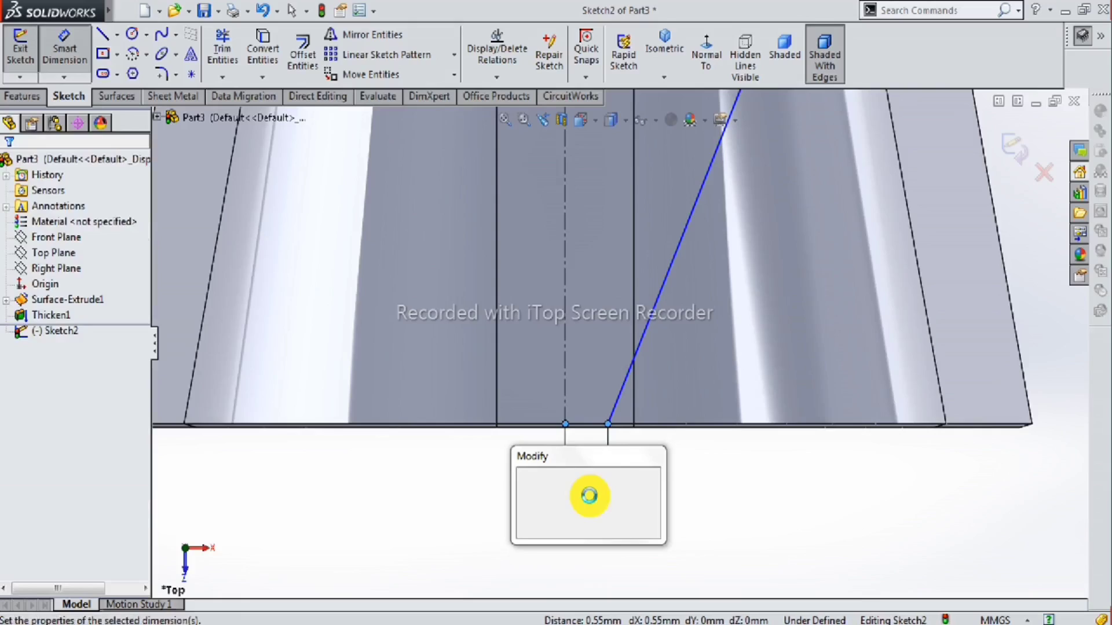
text(.5)
key(Return)
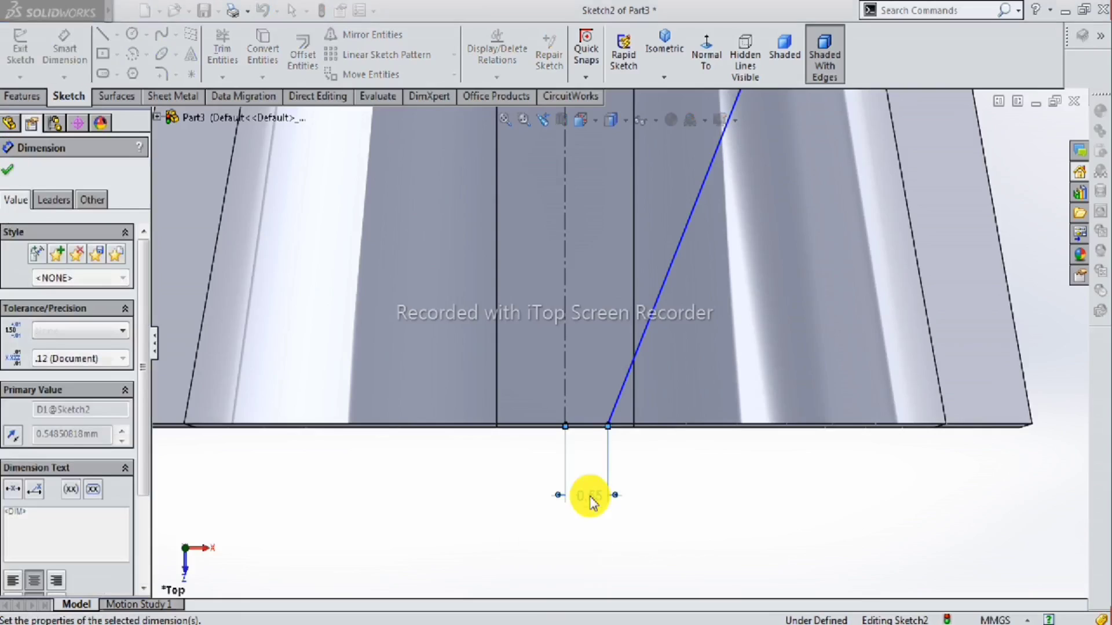
Give the diagonal line a 7.50 mm vertical height dimension.
scroll(648, 437, up, 3)
scroll(649, 437, up, 2)
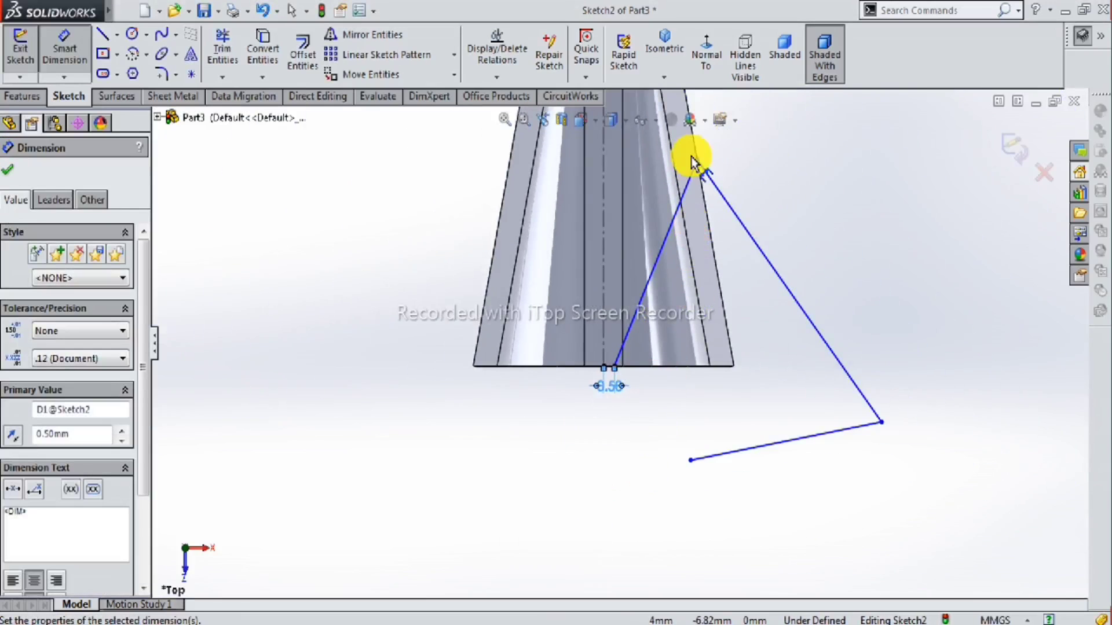
scroll(695, 162, up, 1)
scroll(690, 165, down, 2)
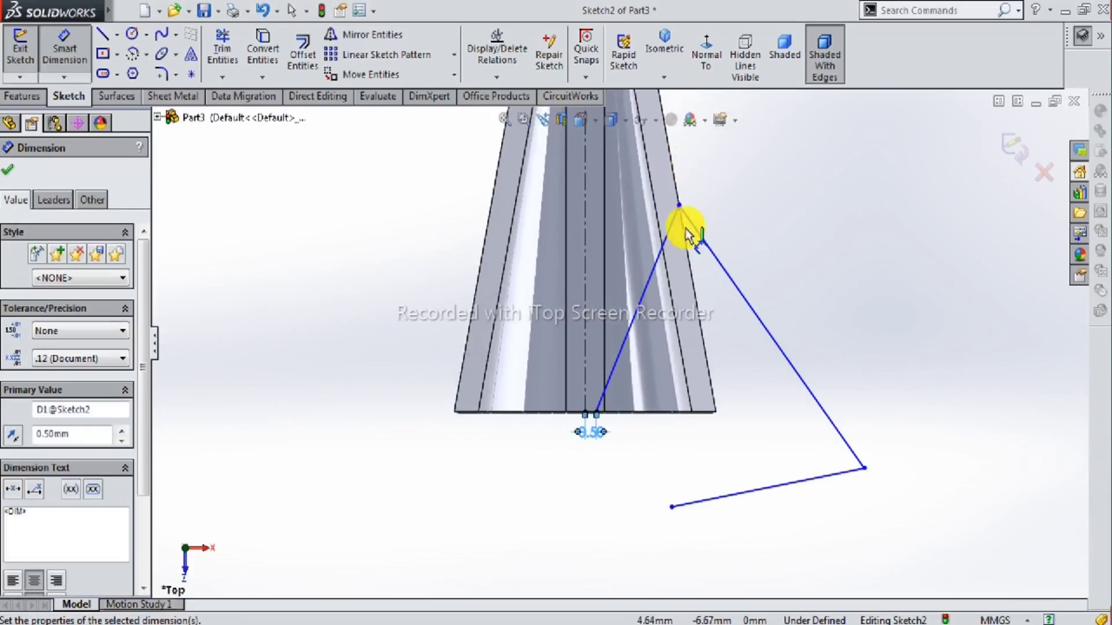
click(636, 314)
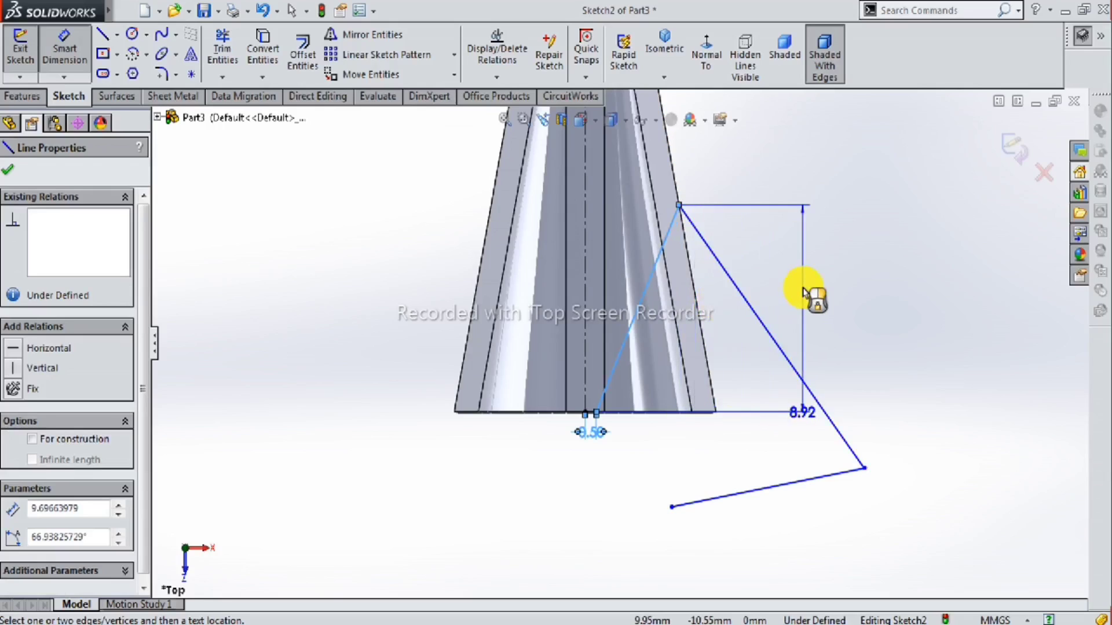
click(804, 295)
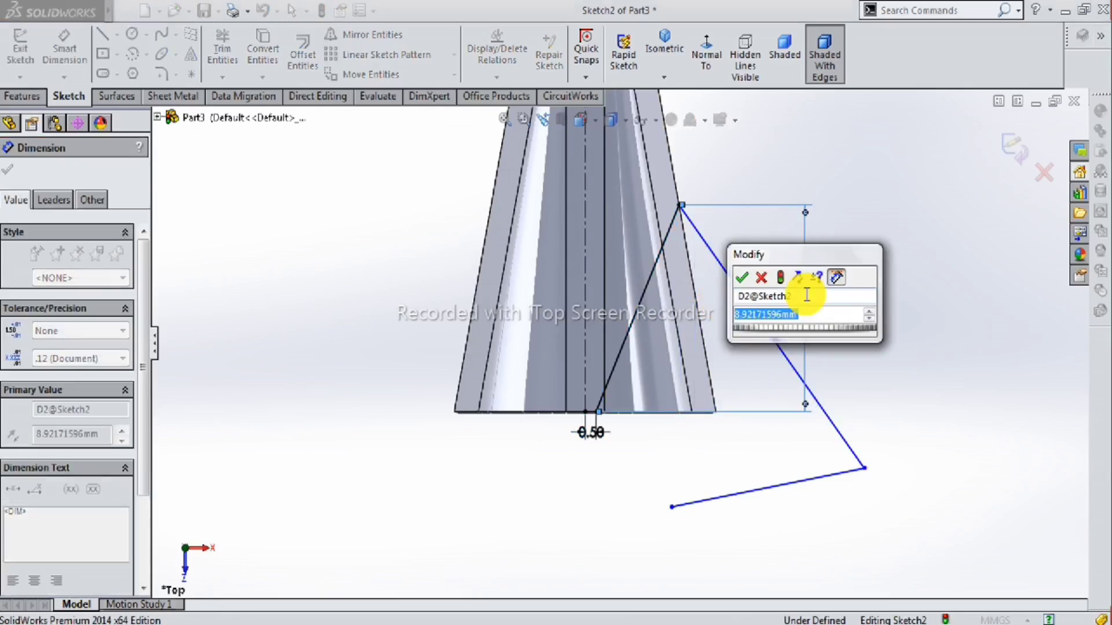
text(7.5)
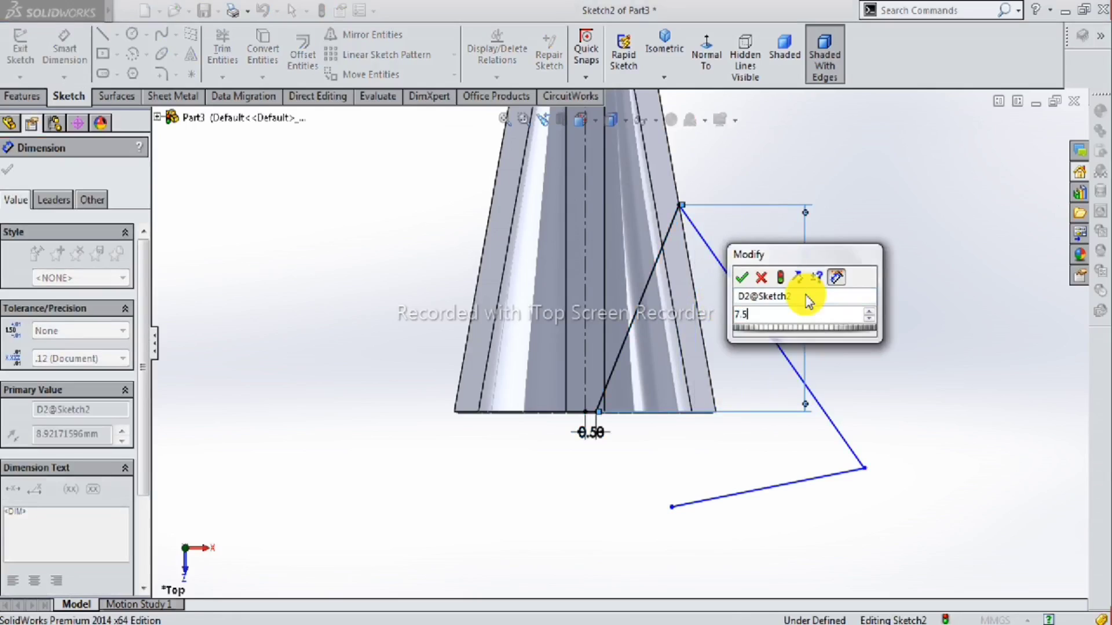
key(Return)
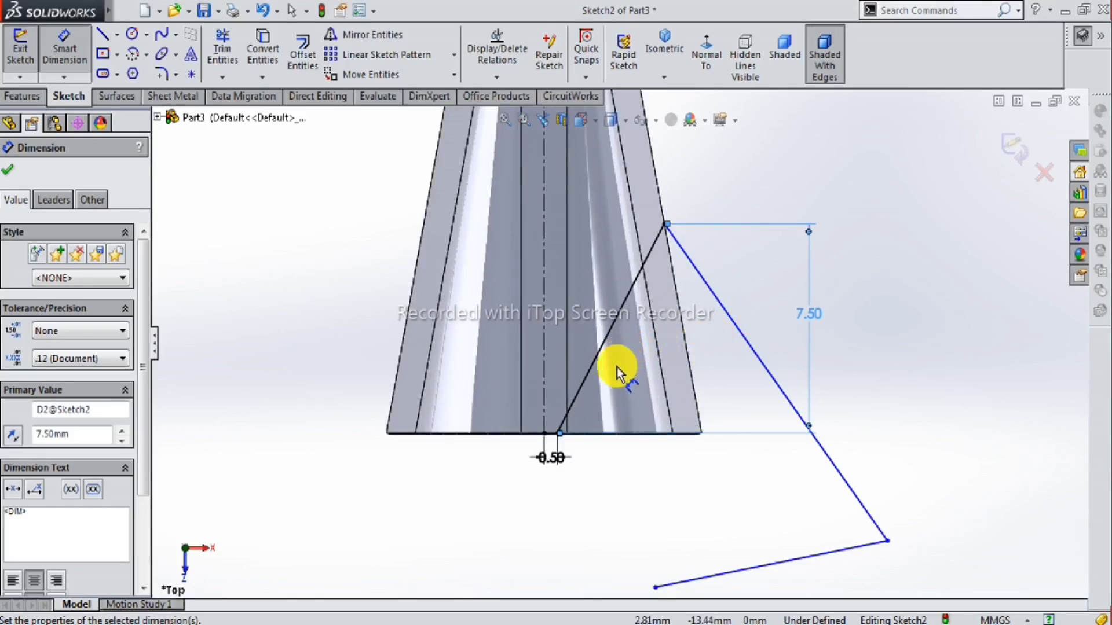
scroll(608, 388, down, 3)
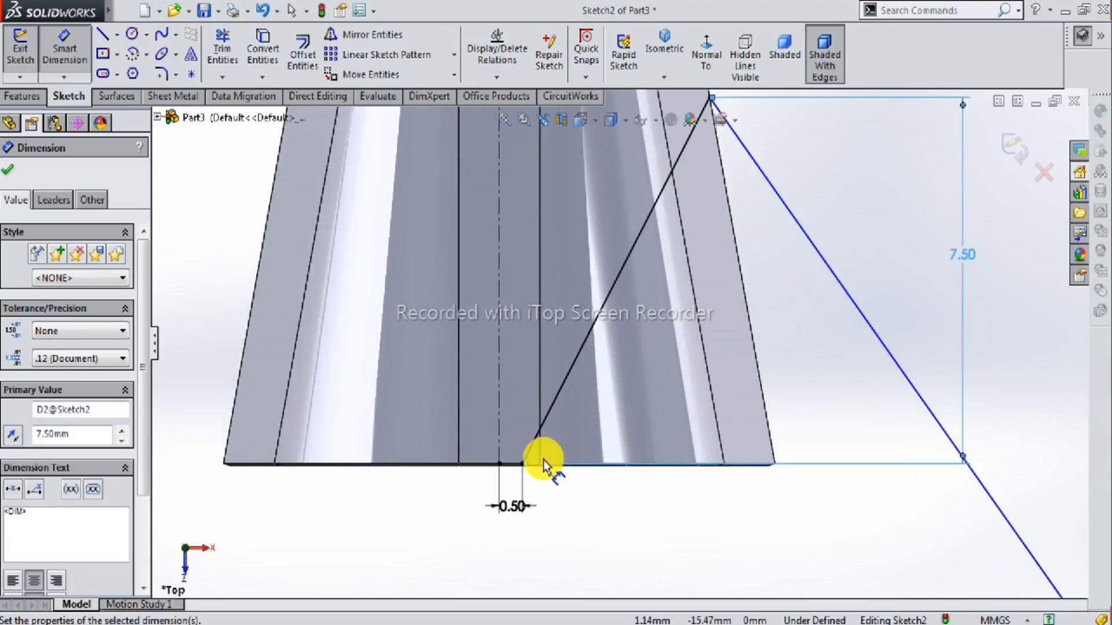
key(Escape)
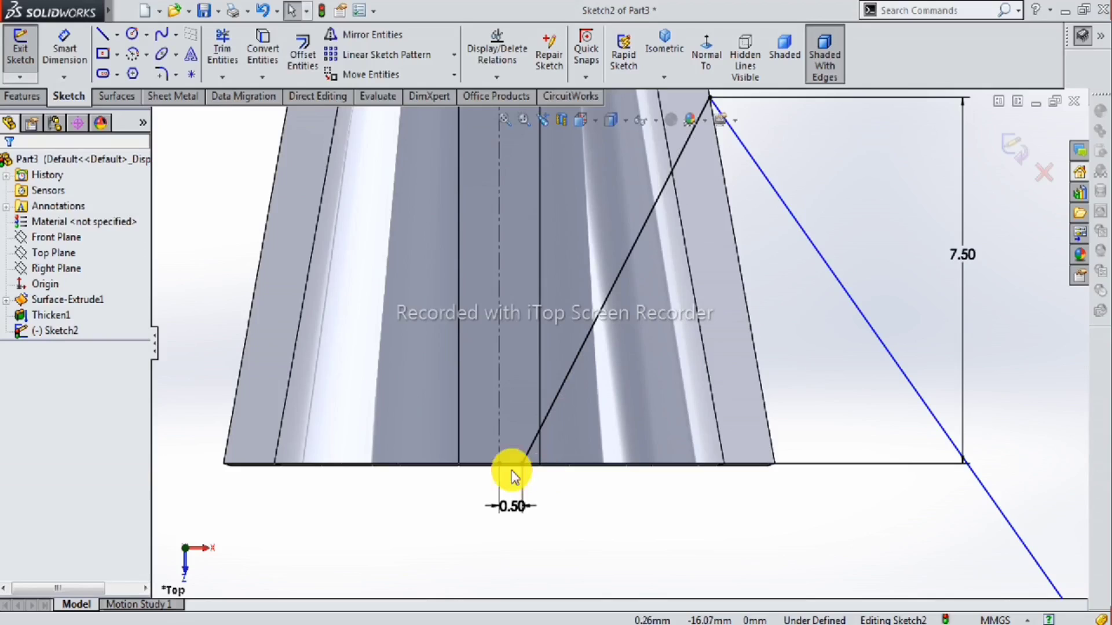
click(523, 465)
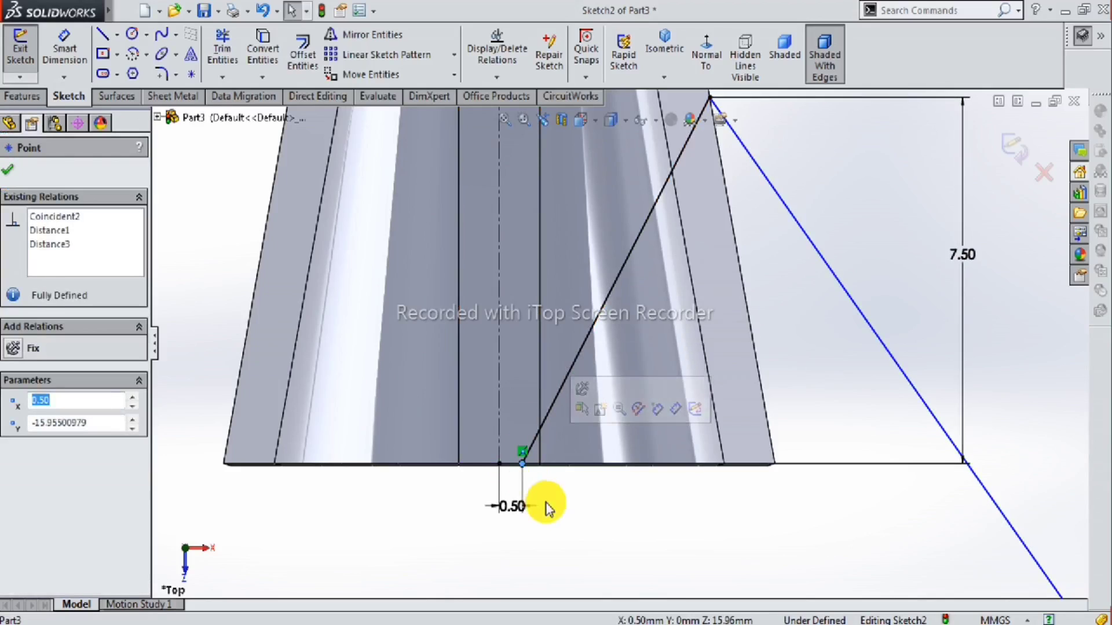
key(Escape)
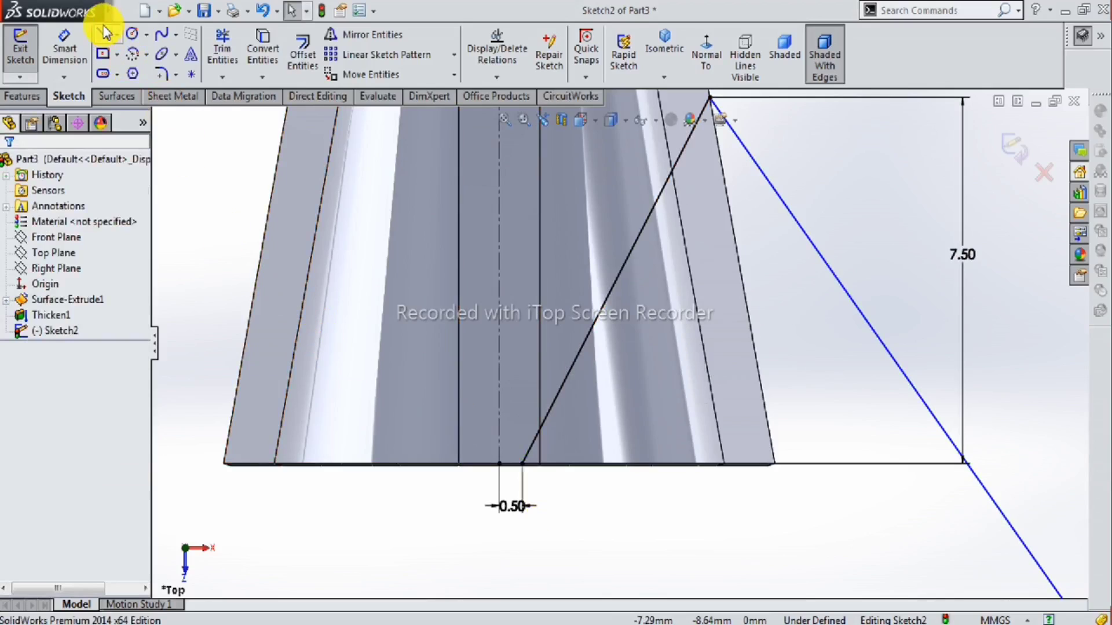
Draw a short vertical stub at the diagonal's lower endpoint and delete the old diagonal.
key(l)
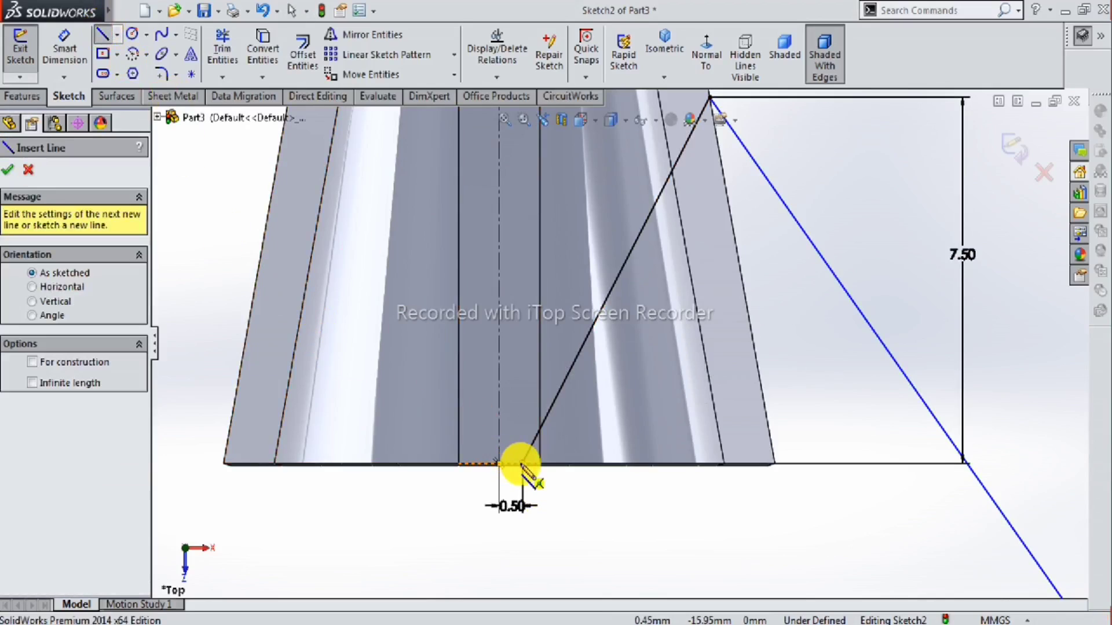
click(523, 464)
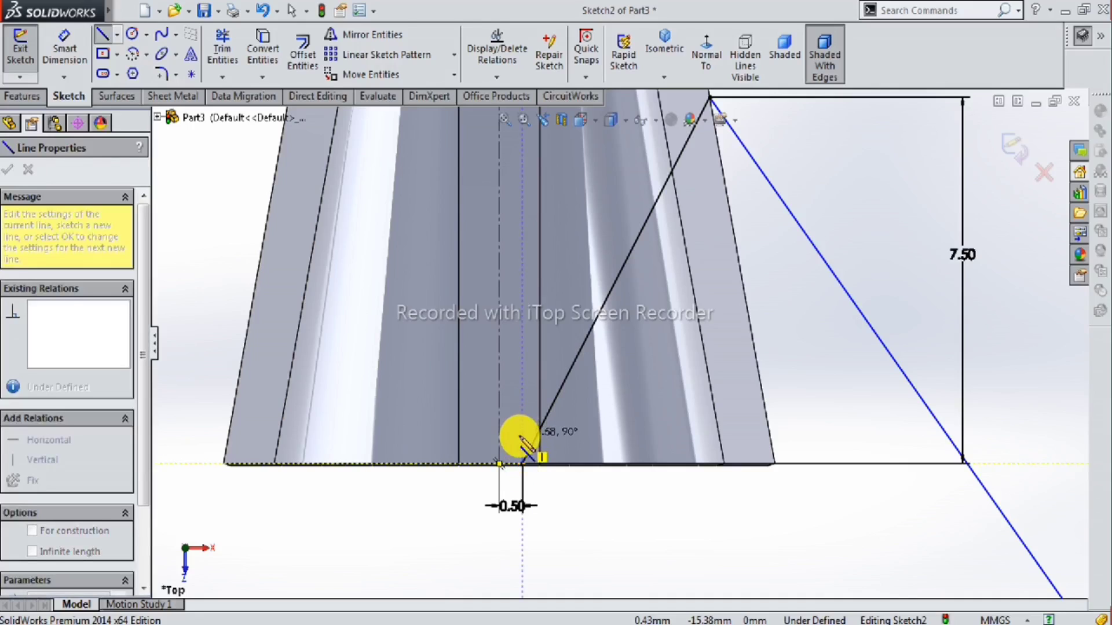
click(523, 435)
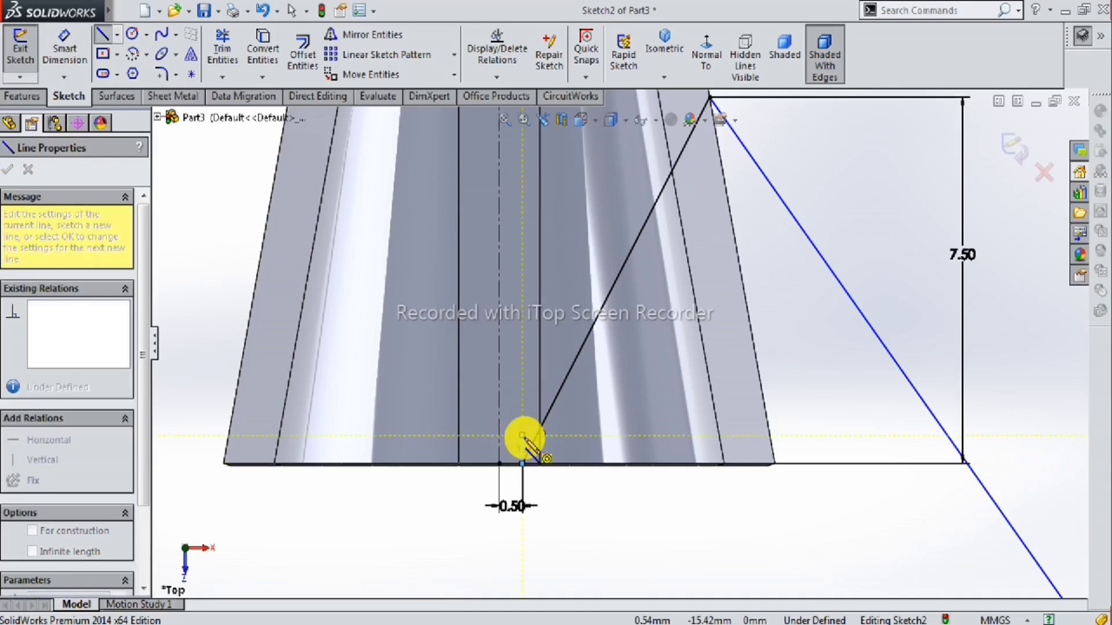
key(Escape)
scroll(533, 437, down, 2)
scroll(544, 434, down, 1)
scroll(530, 445, down, 1)
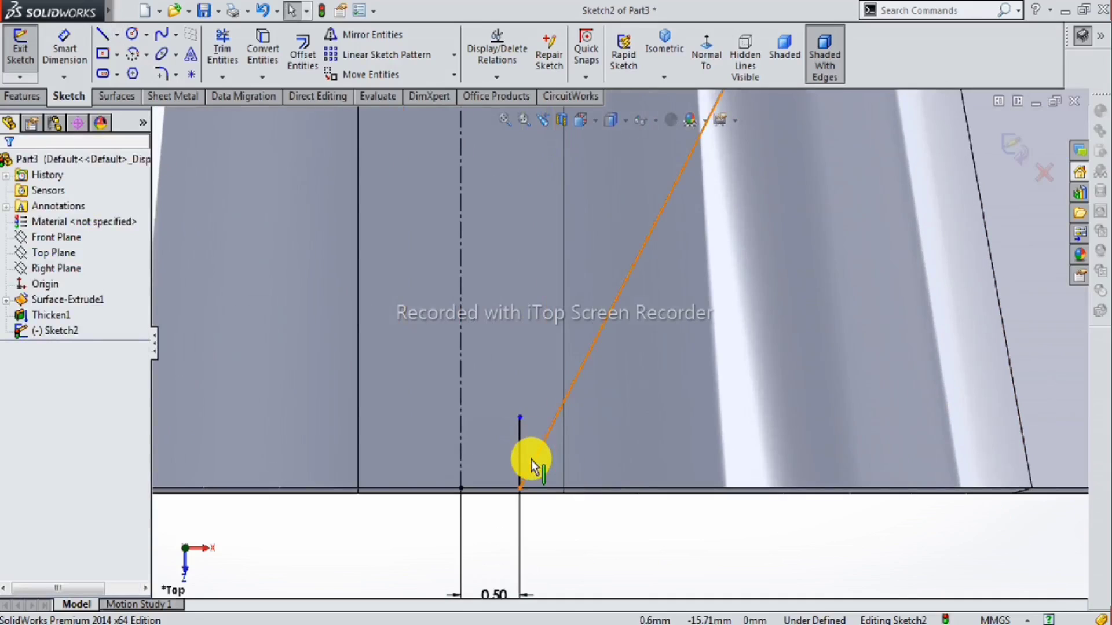
click(532, 462)
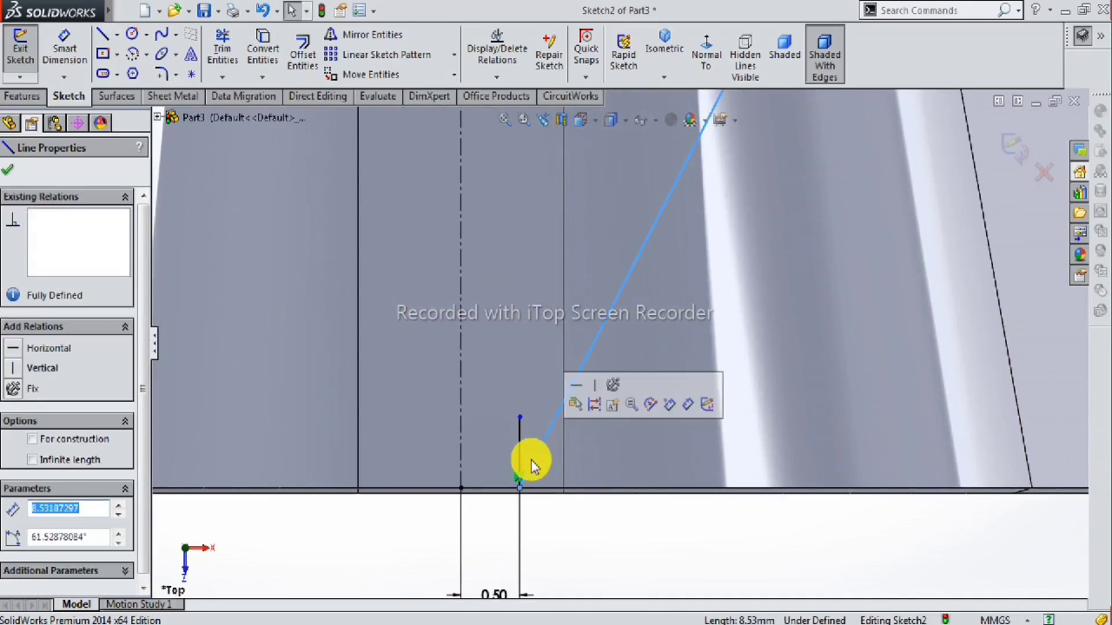
key(Delete)
Draw a new line from the stub's top to the shell's upper corner.
scroll(524, 463, up, 1)
scroll(501, 451, up, 1)
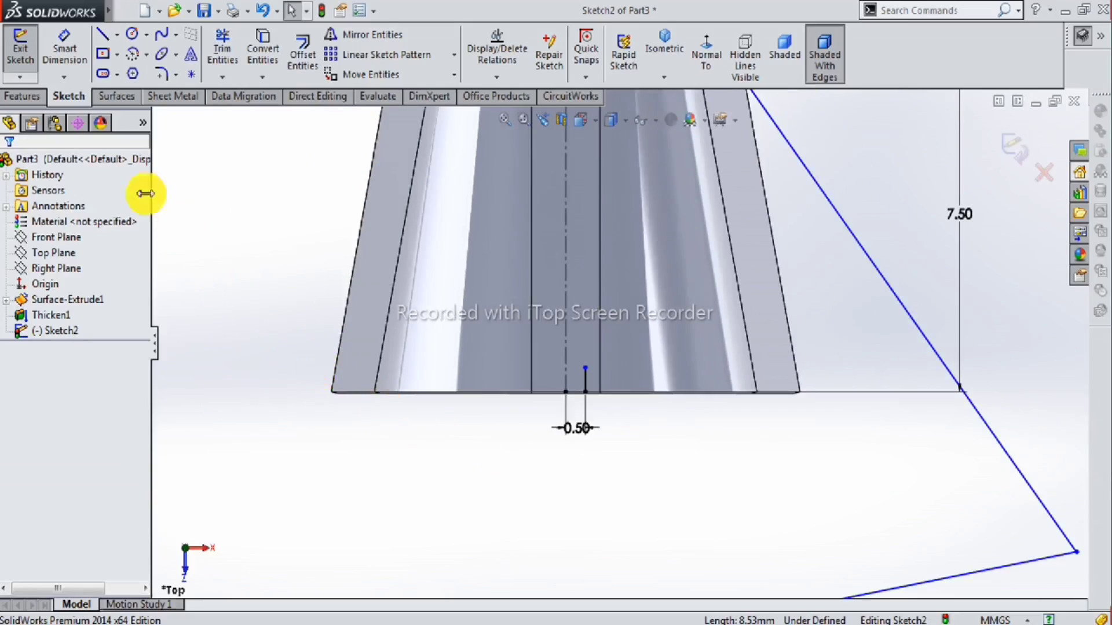
scroll(606, 388, up, 1)
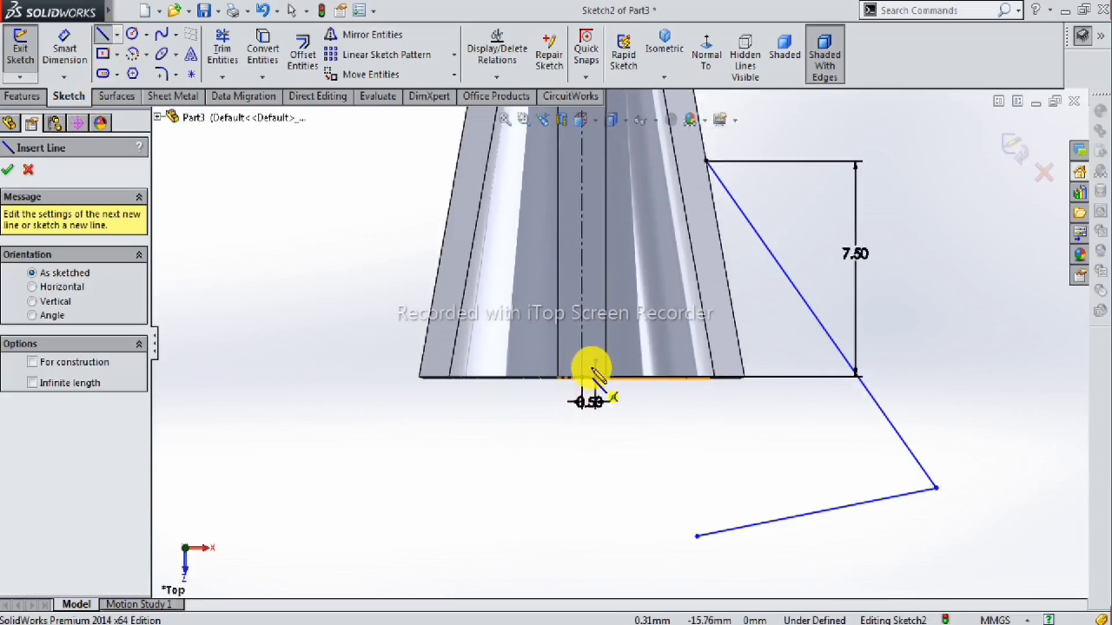
drag(597, 360, 706, 161)
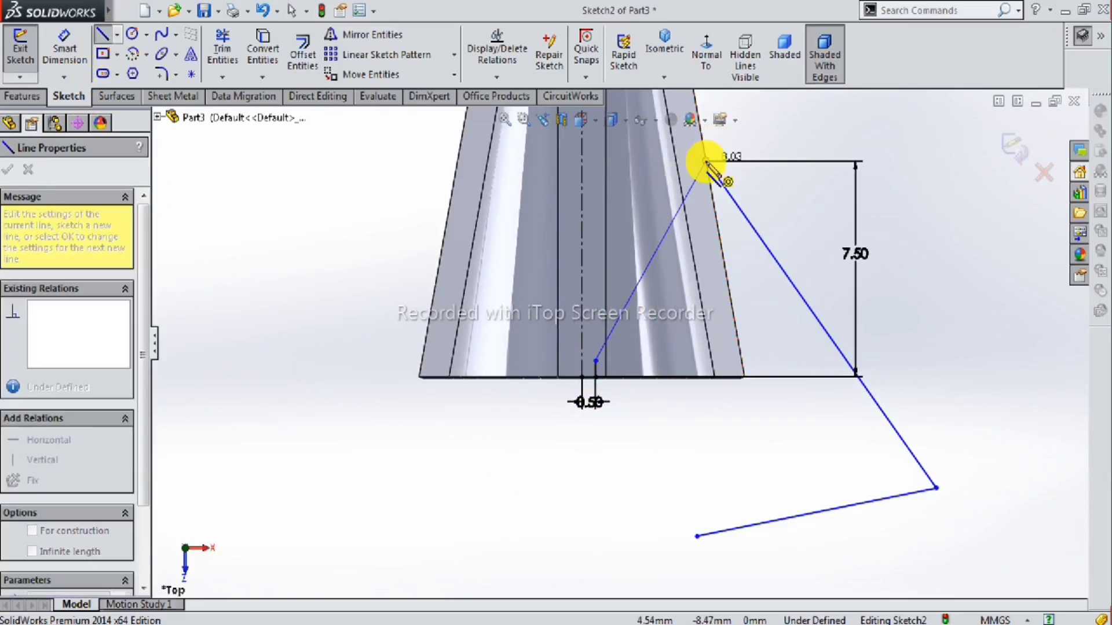
key(Escape)
scroll(689, 249, down, 2)
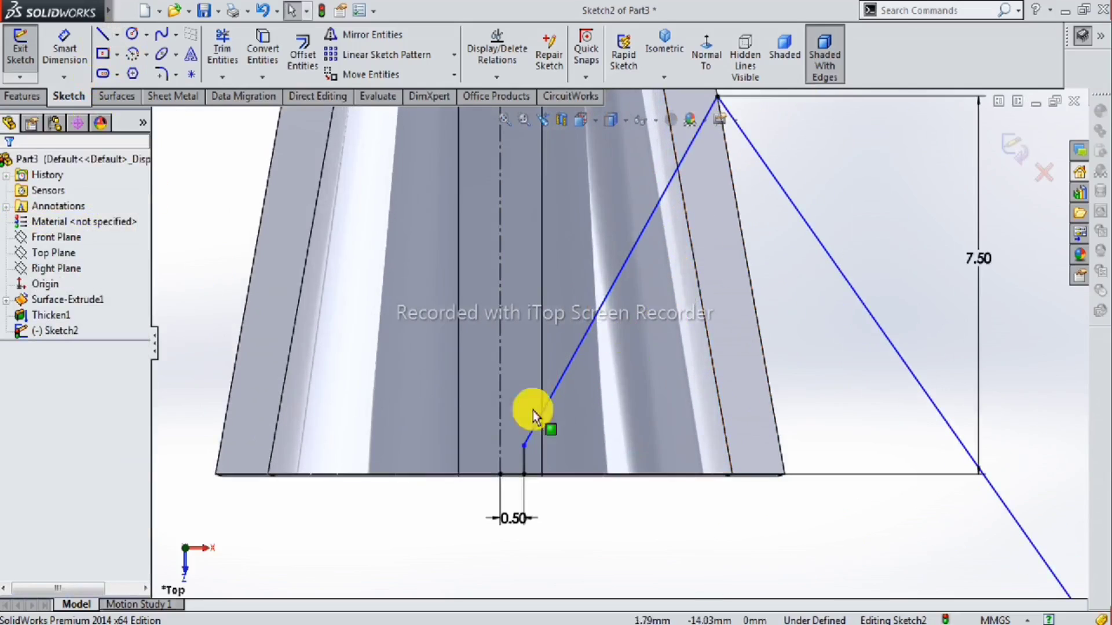
Dimension the short vertical stub to 1.10 mm, cancelling a redundant 0.50 offset dimension.
key(s)
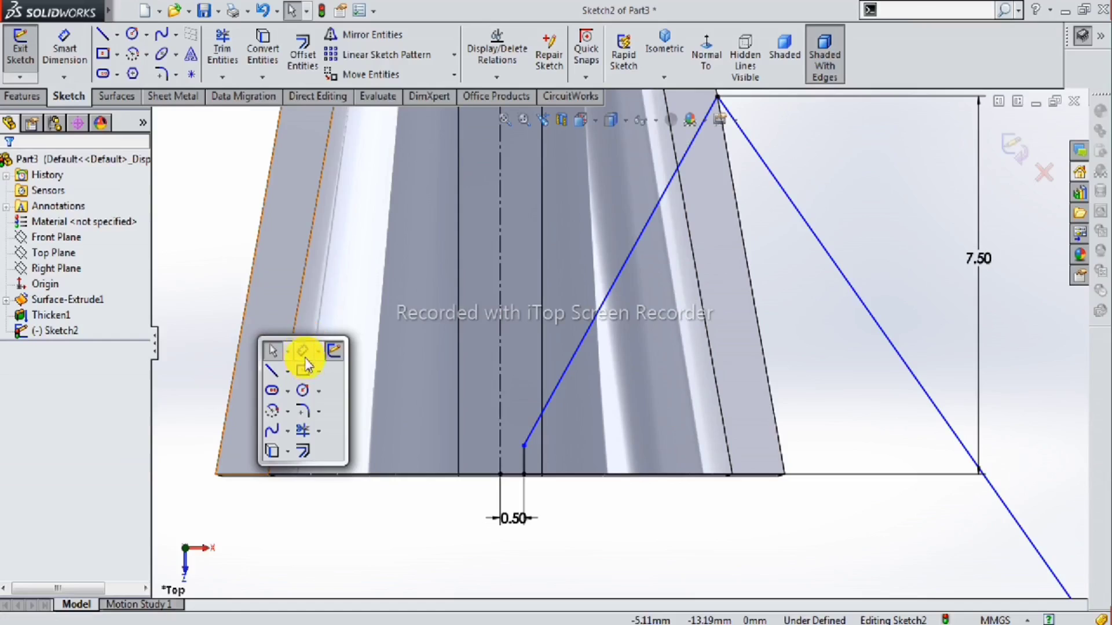
key(d)
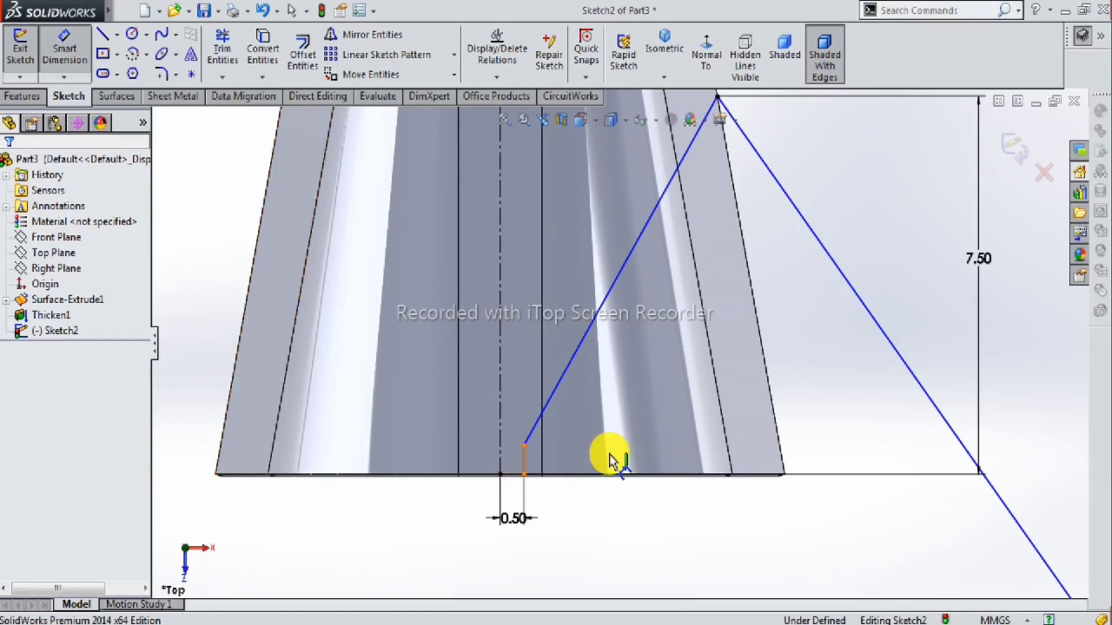
click(609, 453)
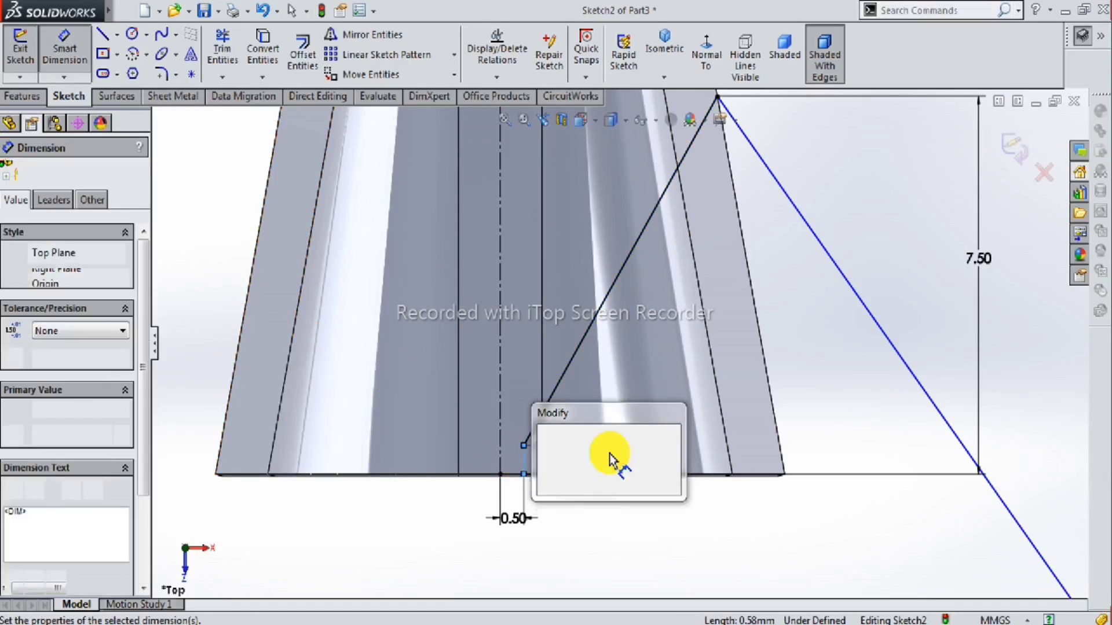
text(1.1)
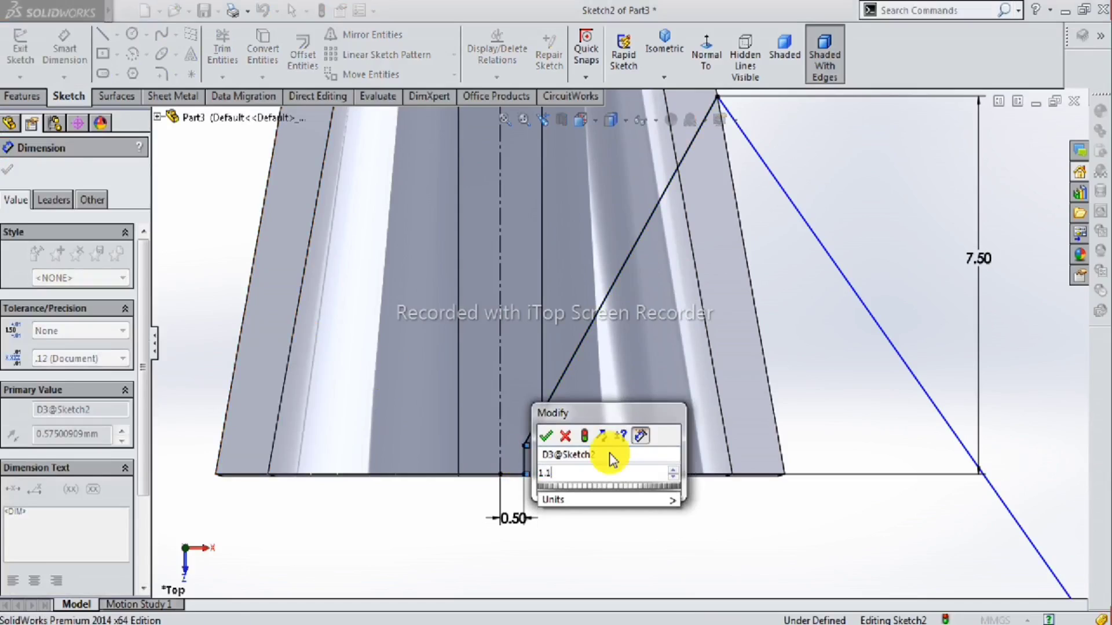
key(Return)
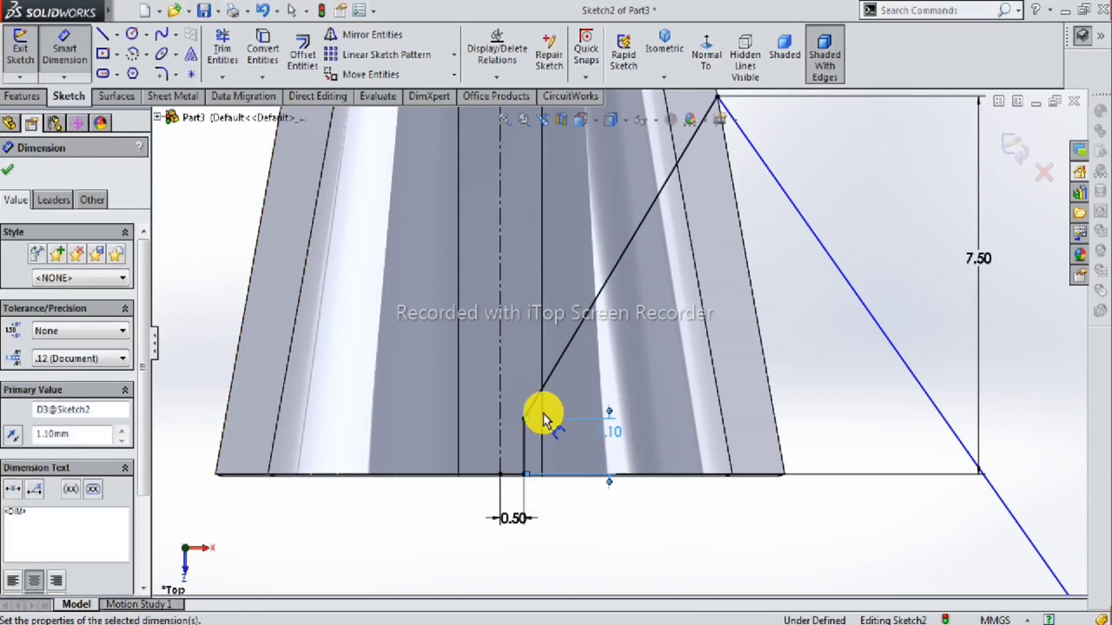
click(525, 474)
click(503, 474)
click(517, 557)
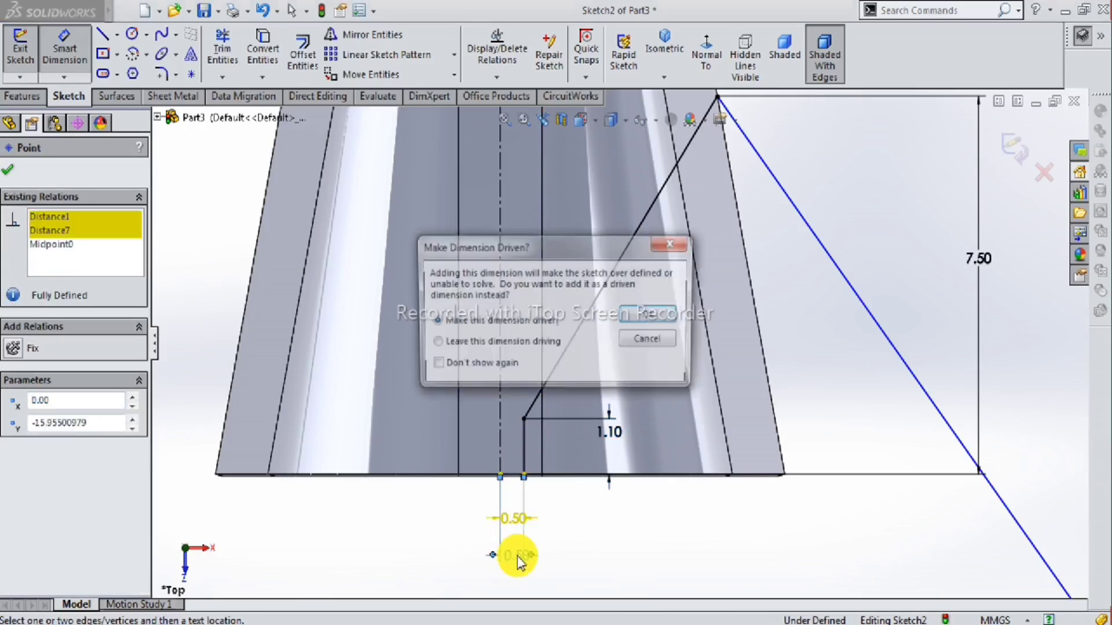
click(671, 246)
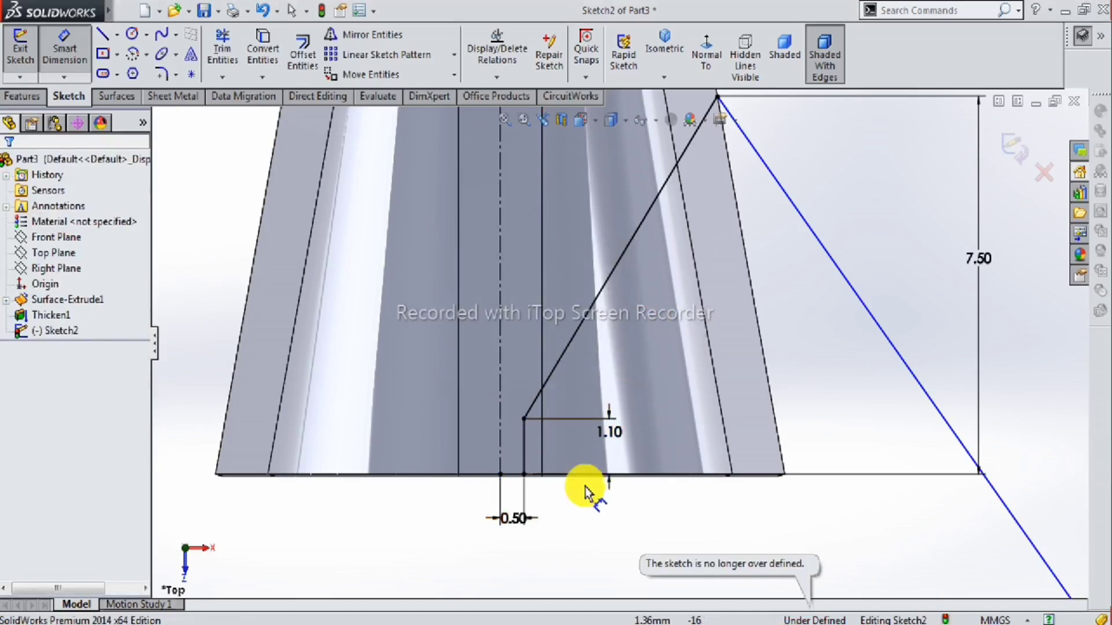
scroll(560, 499, up, 1)
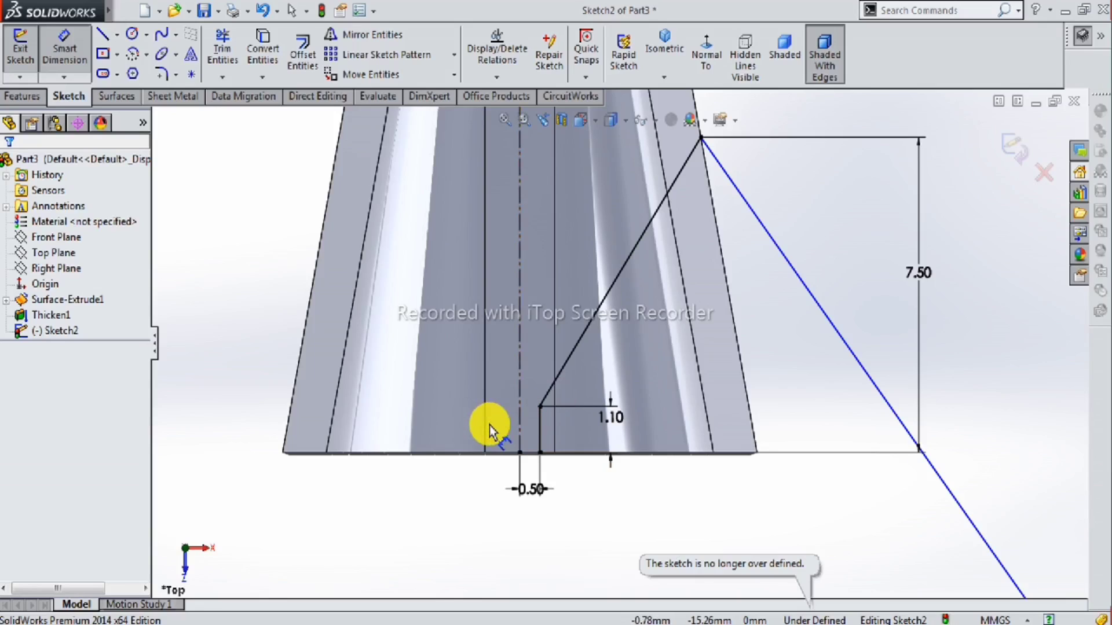
Mirror the box-selected sketch lines about the vertical centerline Line1.
scroll(521, 429, up, 1)
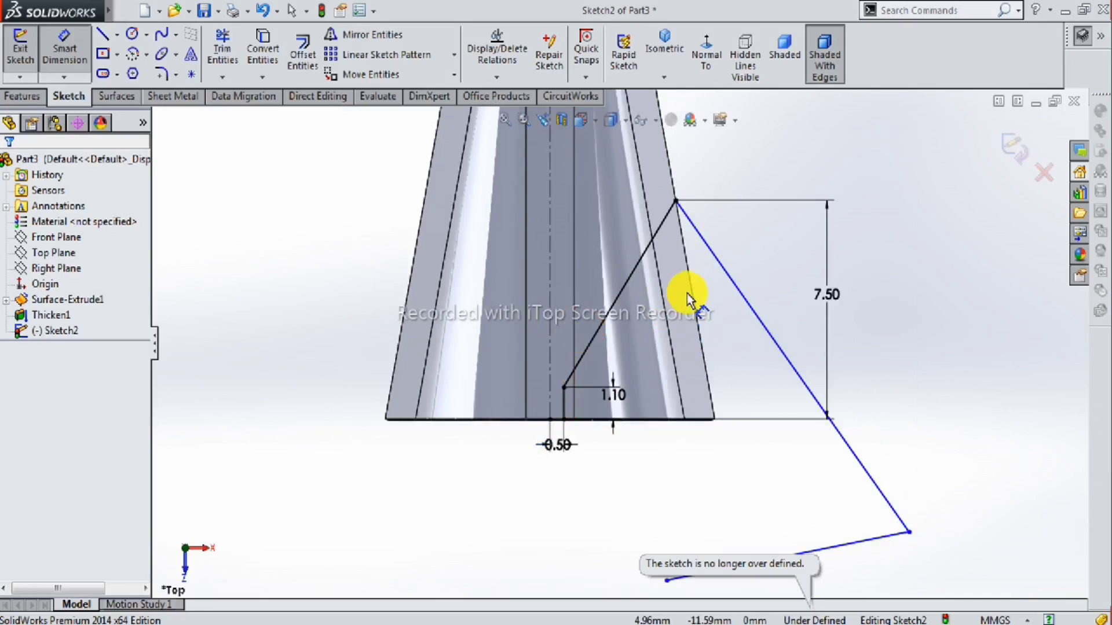
scroll(687, 293, up, 2)
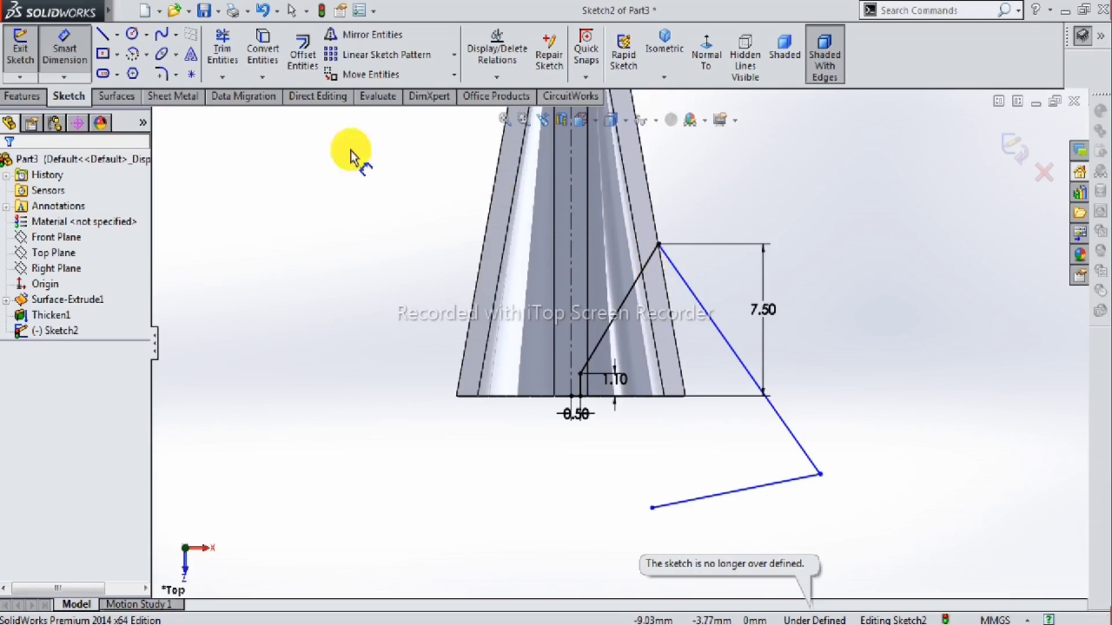
click(373, 33)
mouse_move(764, 211)
mouse_down()
mouse_move(633, 296)
mouse_move(526, 410)
mouse_up()
mouse_move(806, 408)
mouse_down()
mouse_move(751, 527)
mouse_move(744, 521)
mouse_up()
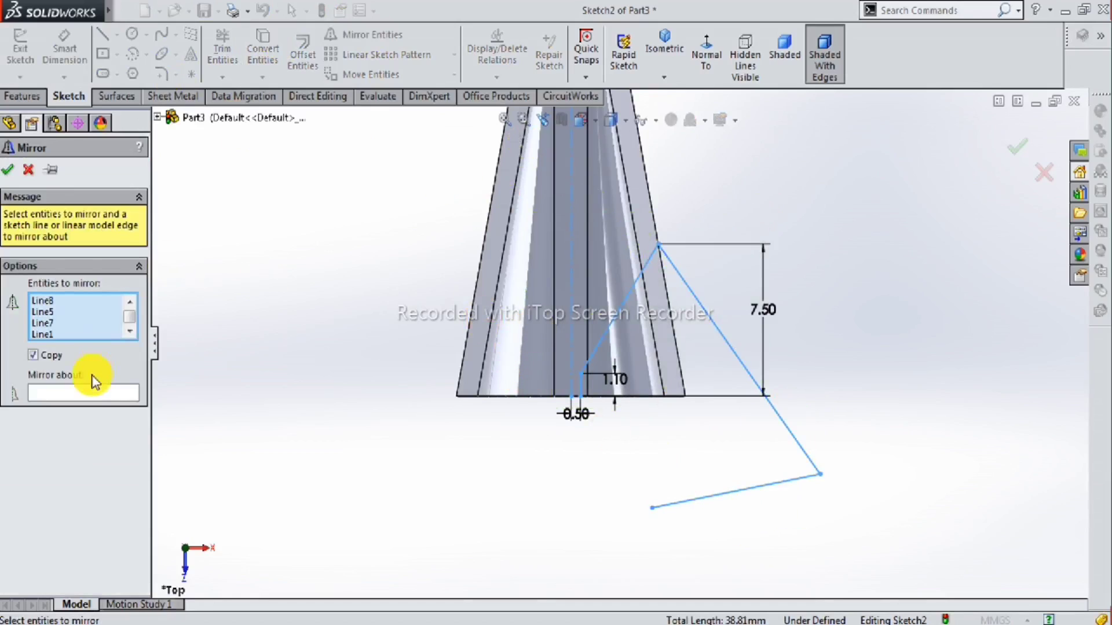
click(93, 399)
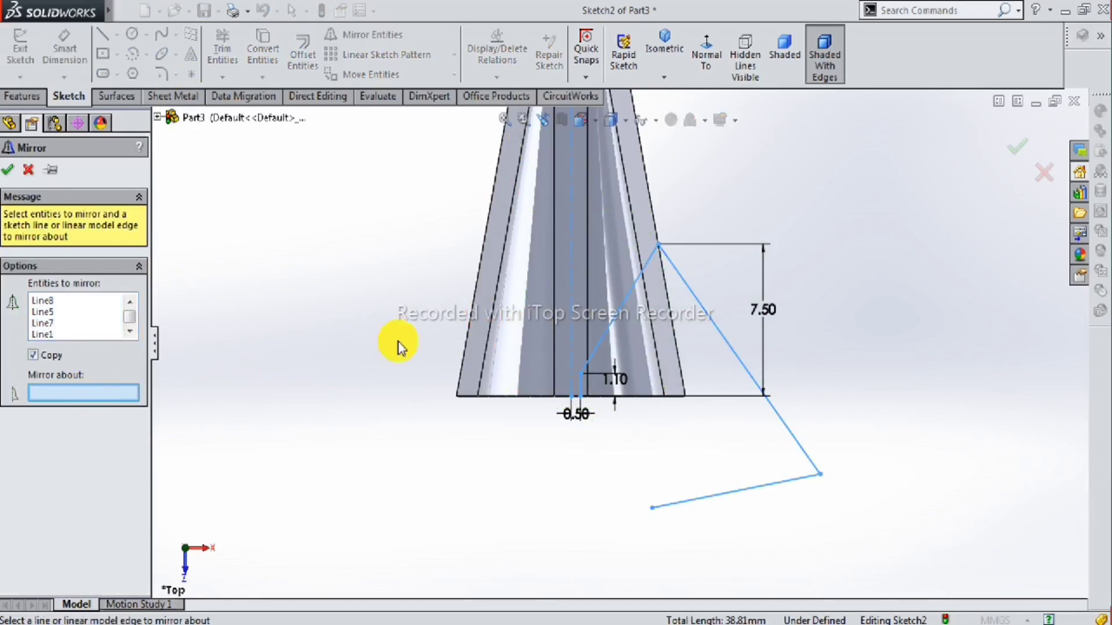
click(571, 287)
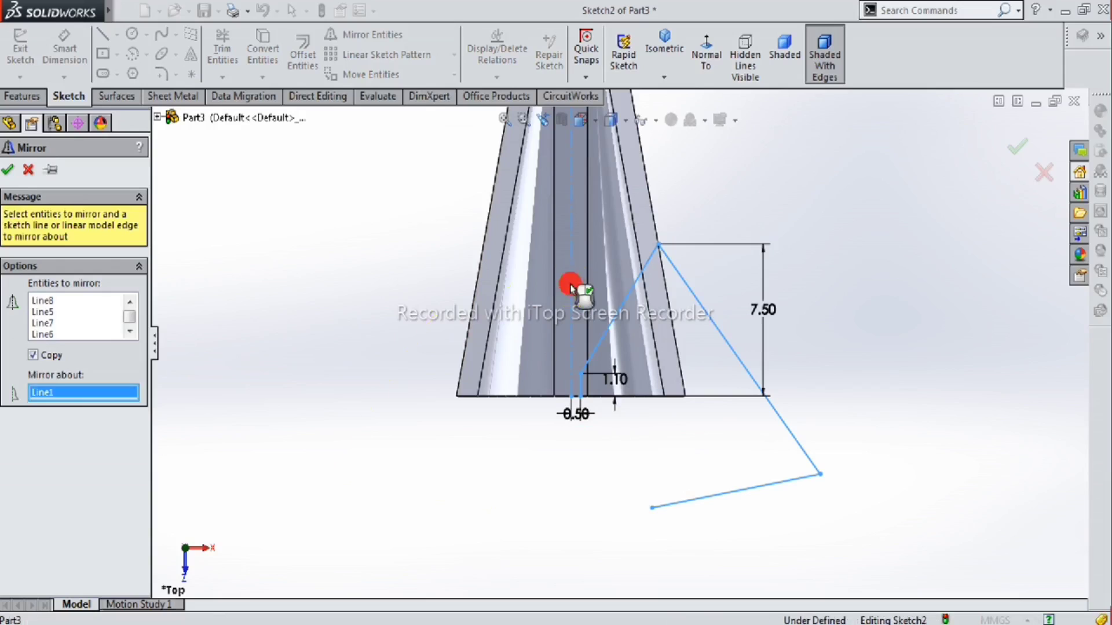
click(8, 172)
scroll(579, 347, down, 3)
Draw a slanted line from the left vertical line's foot to the right vertical line.
scroll(633, 392, down, 3)
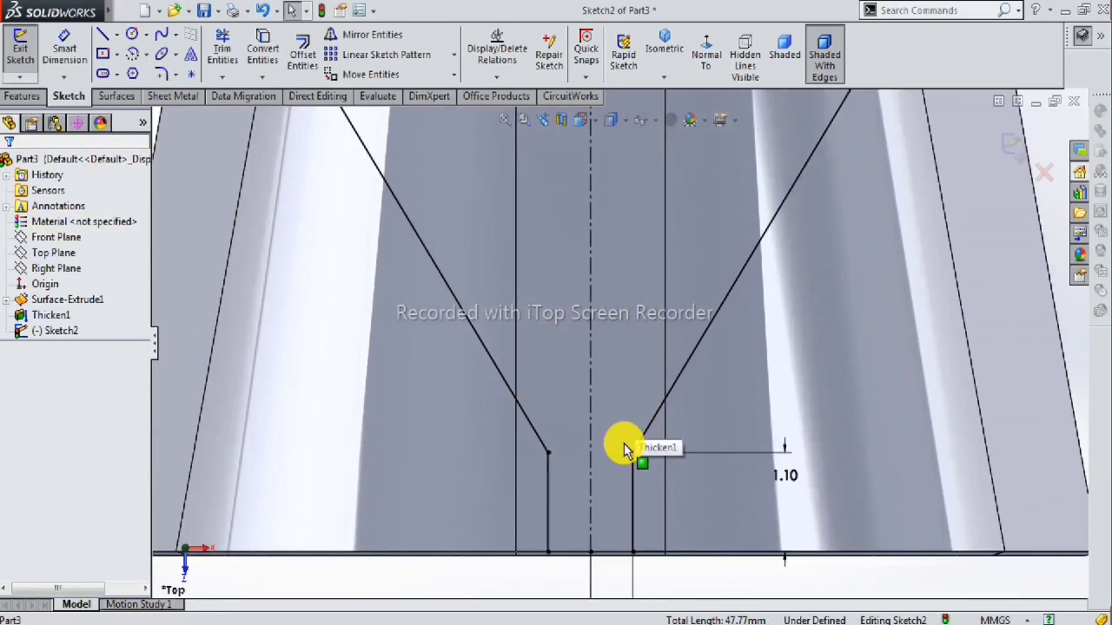
click(104, 36)
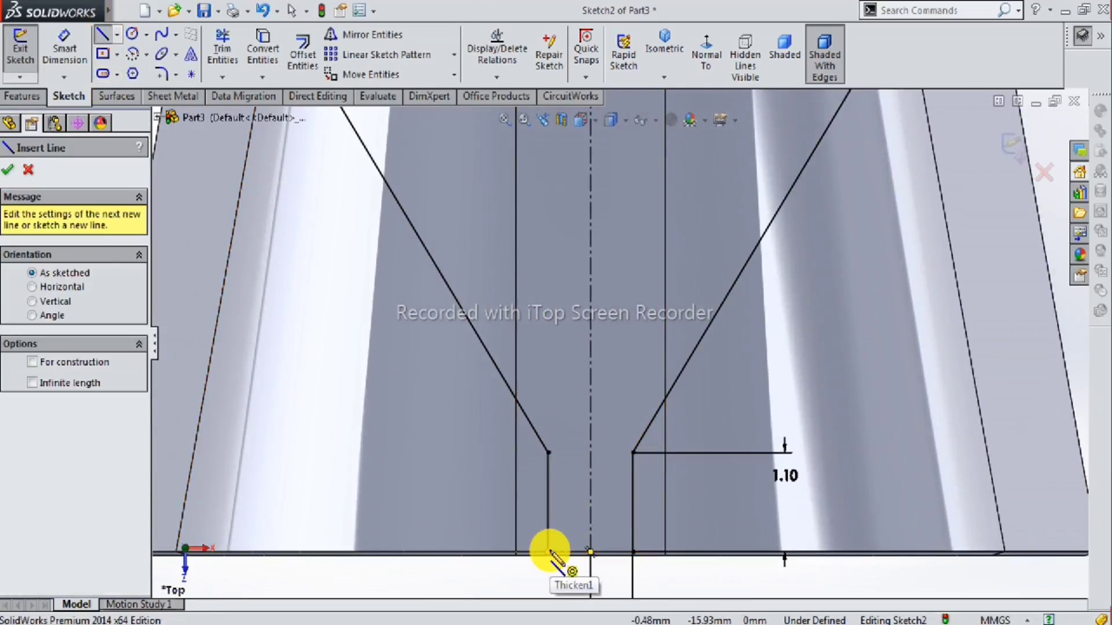
click(549, 552)
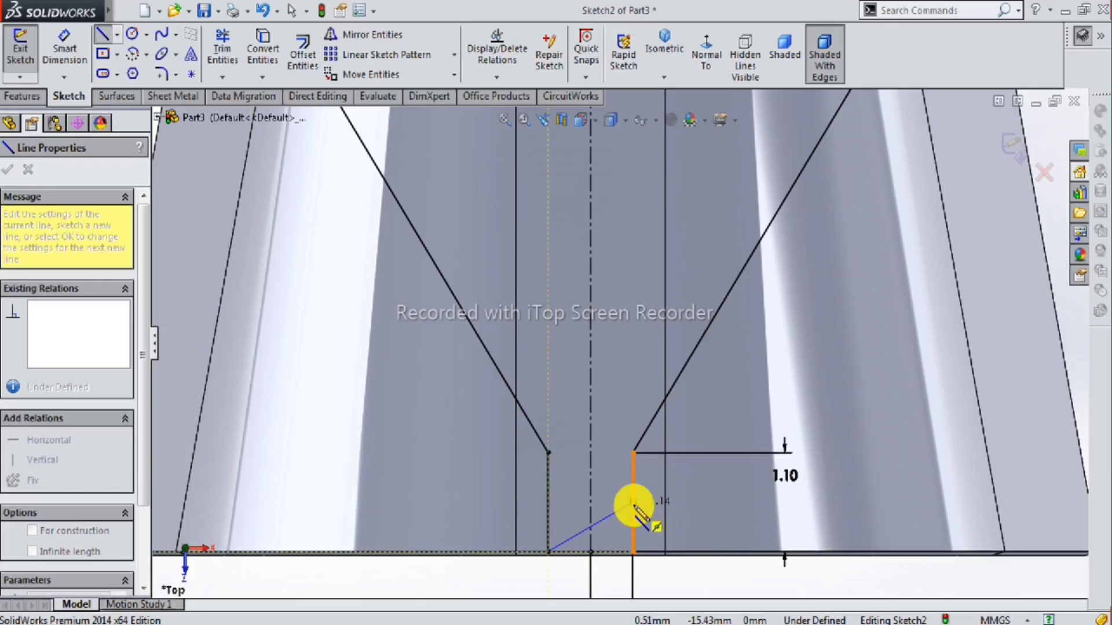
click(634, 502)
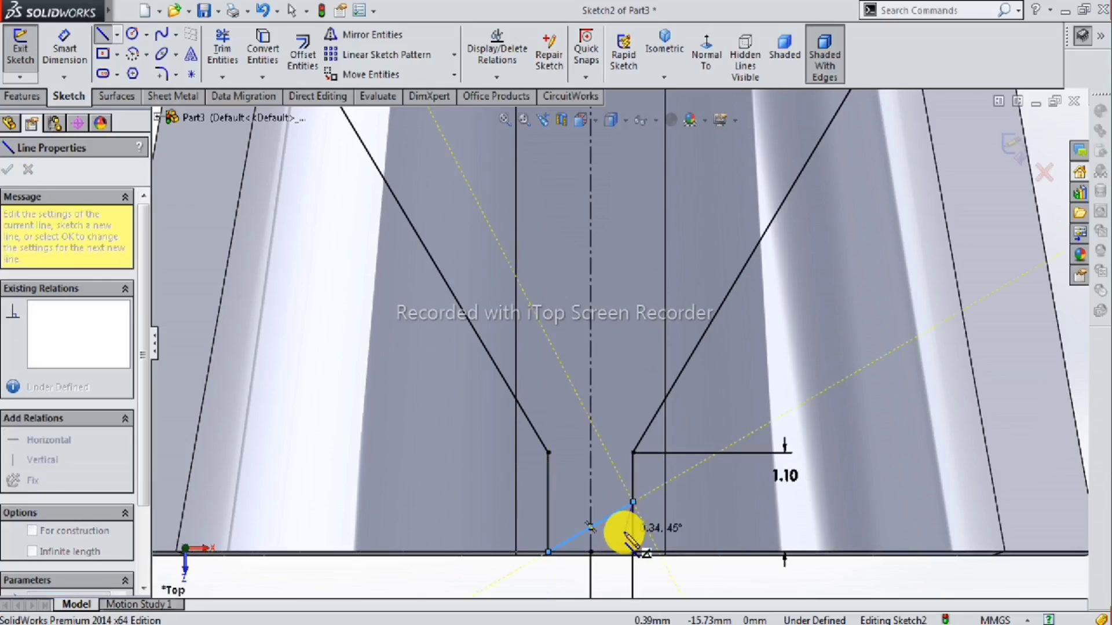
key(Escape)
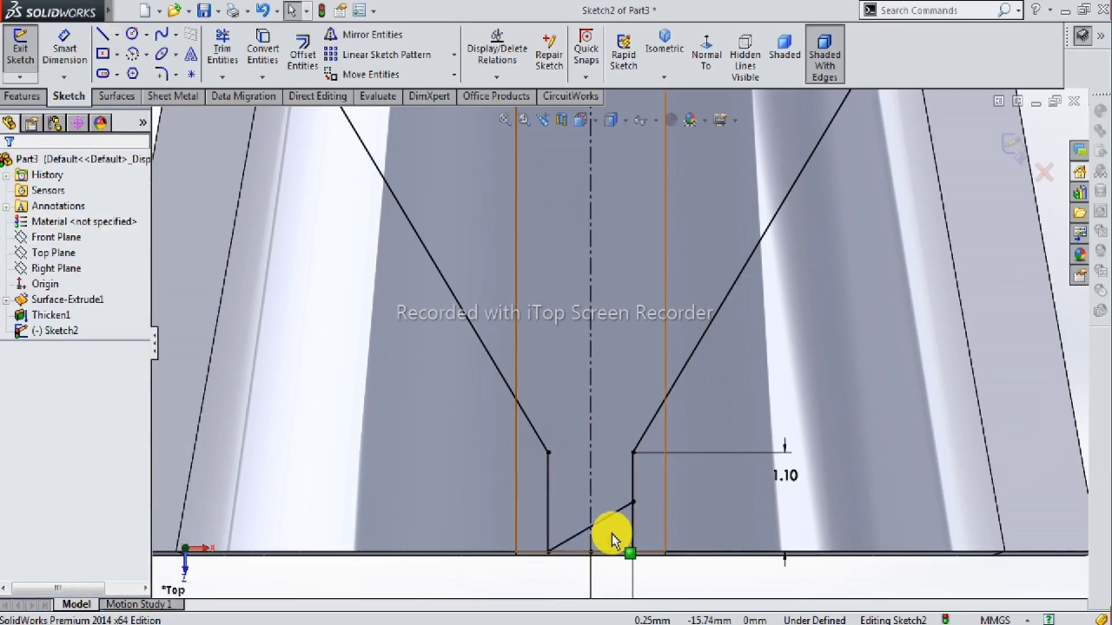
Draw a horizontal base line along the bottom edge.
key(s)
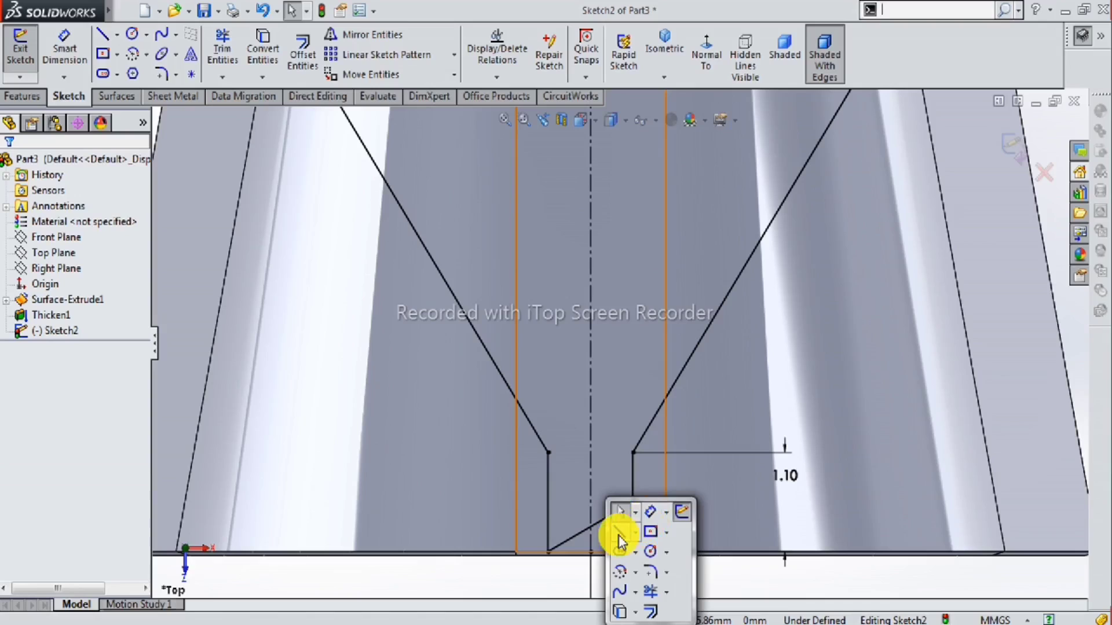
click(620, 533)
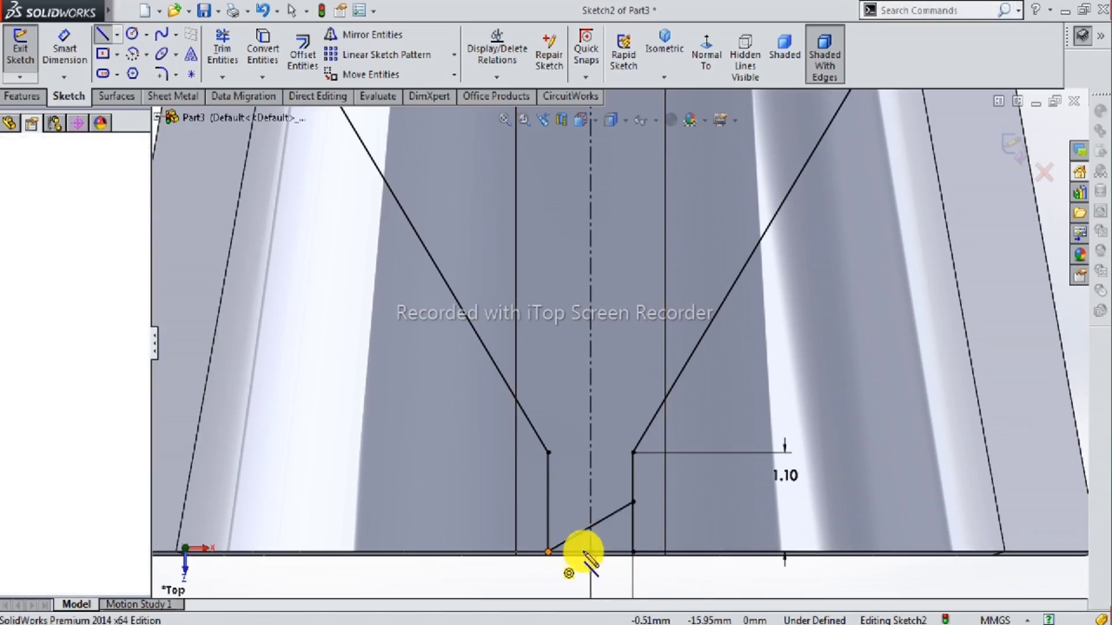
drag(579, 553, 633, 547)
click(632, 551)
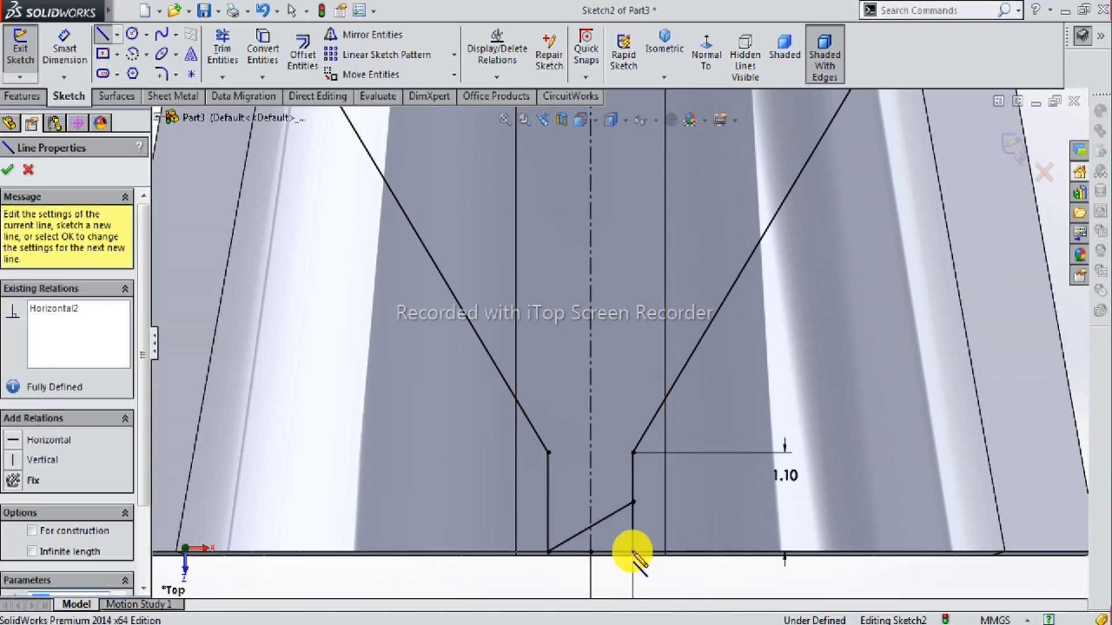
key(Escape)
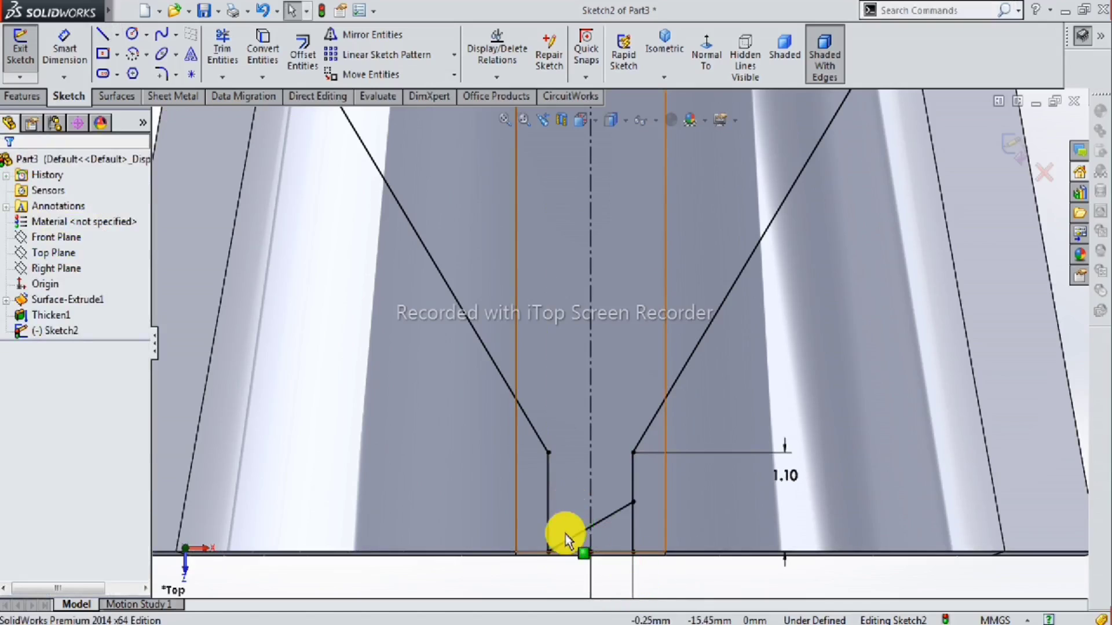
Attempt an angle dimension, dismiss the over-defined warning, and make the right stub construction geometry.
key(s)
click(605, 521)
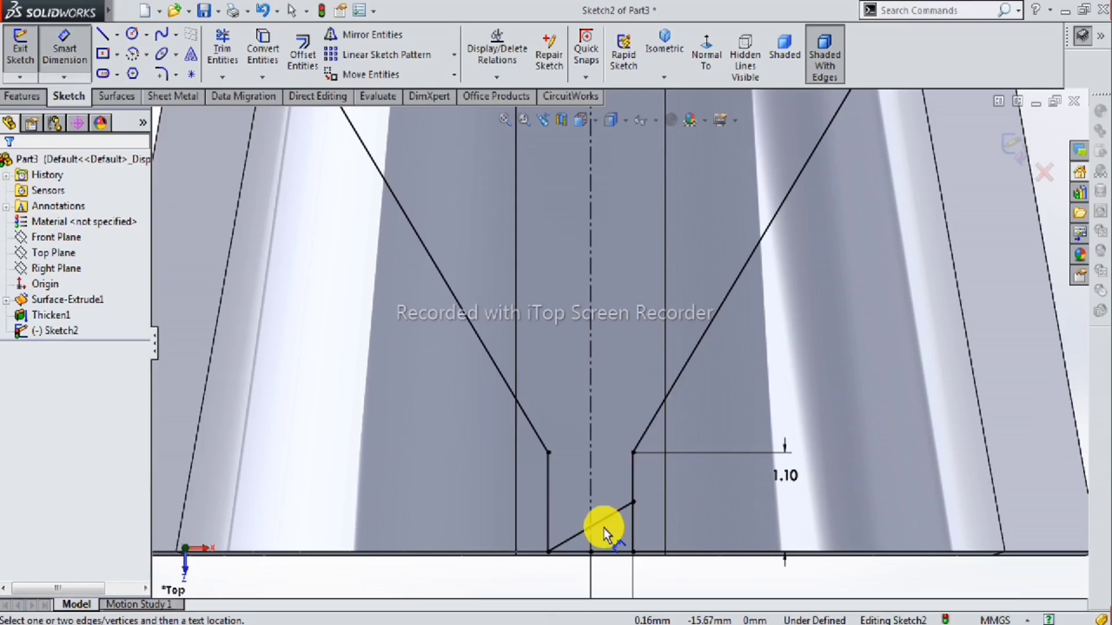
click(608, 536)
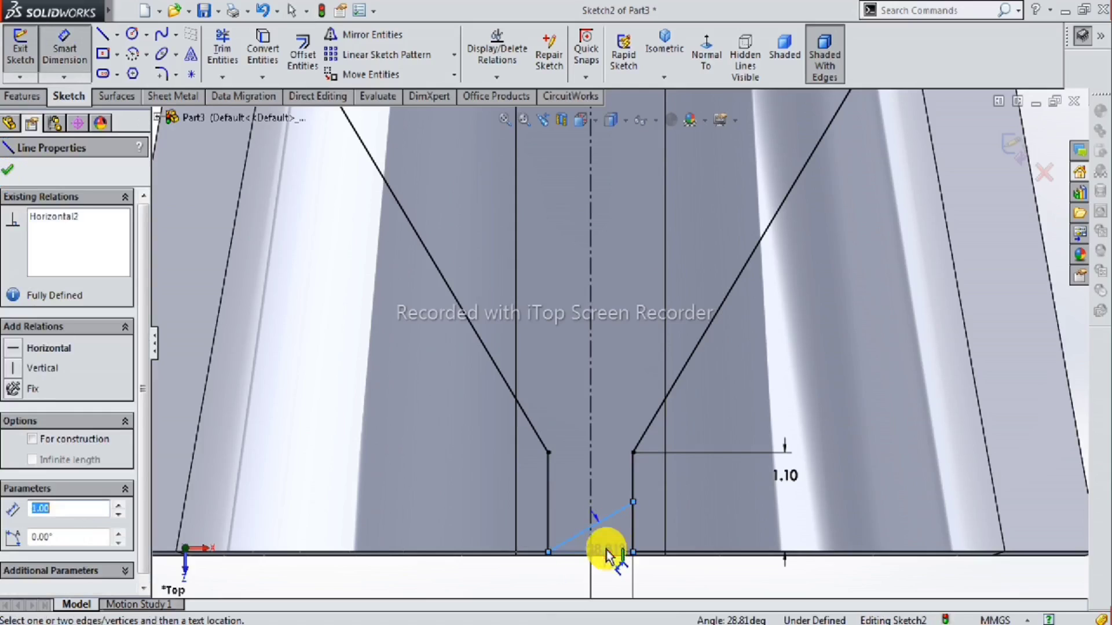
click(609, 535)
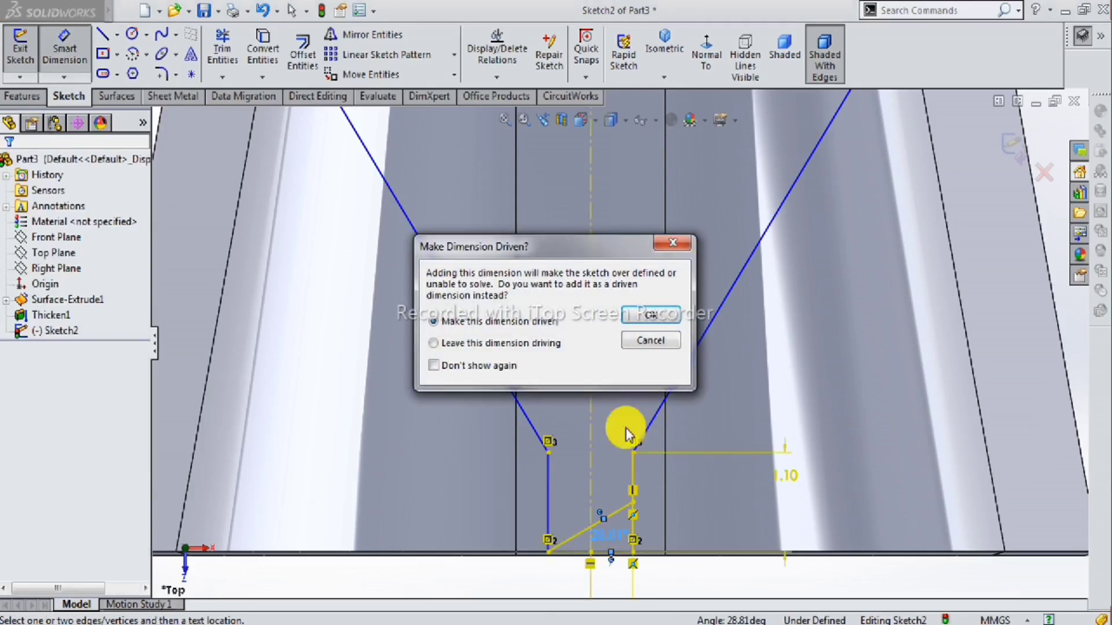
click(670, 245)
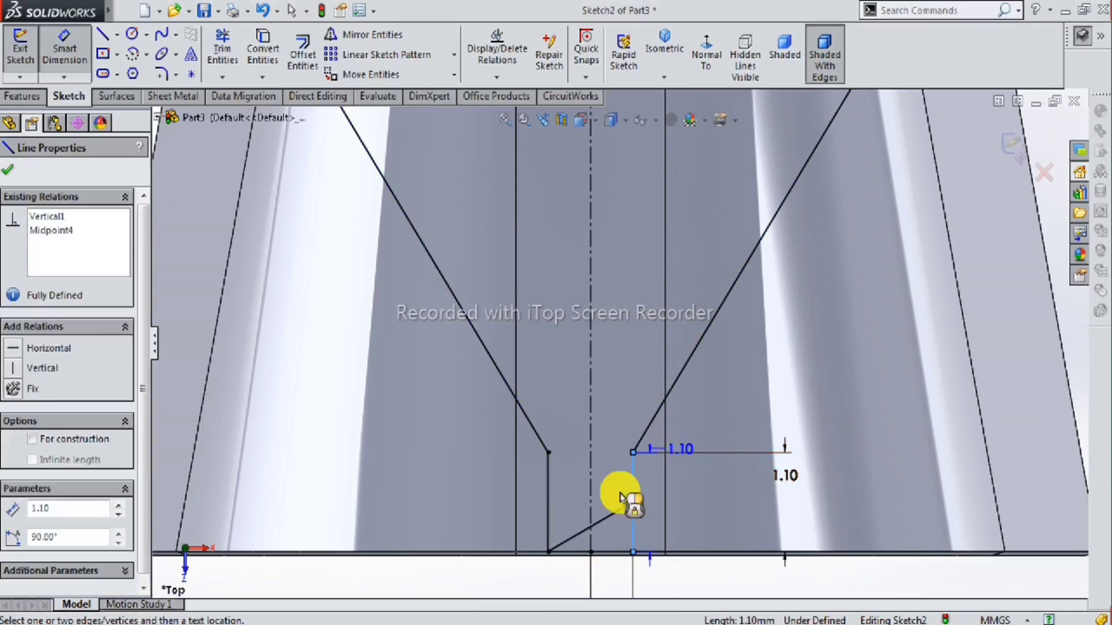
key(Escape)
key(Escape)
click(642, 475)
click(702, 423)
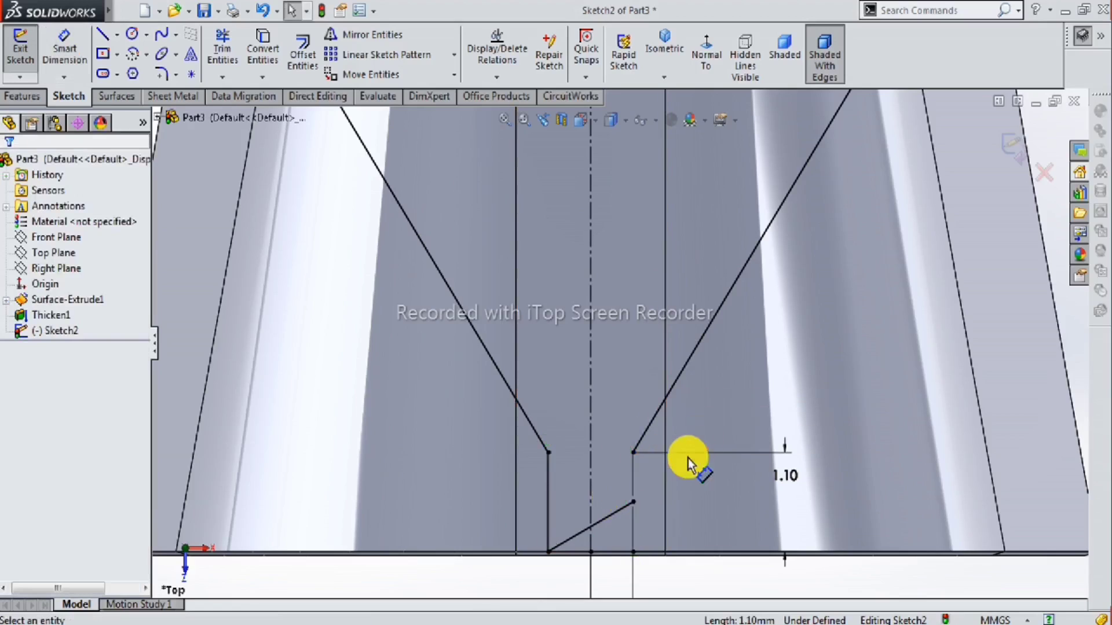
Retry the angle between slanted and bottom lines, dismissing the over-defined warning again.
key(s)
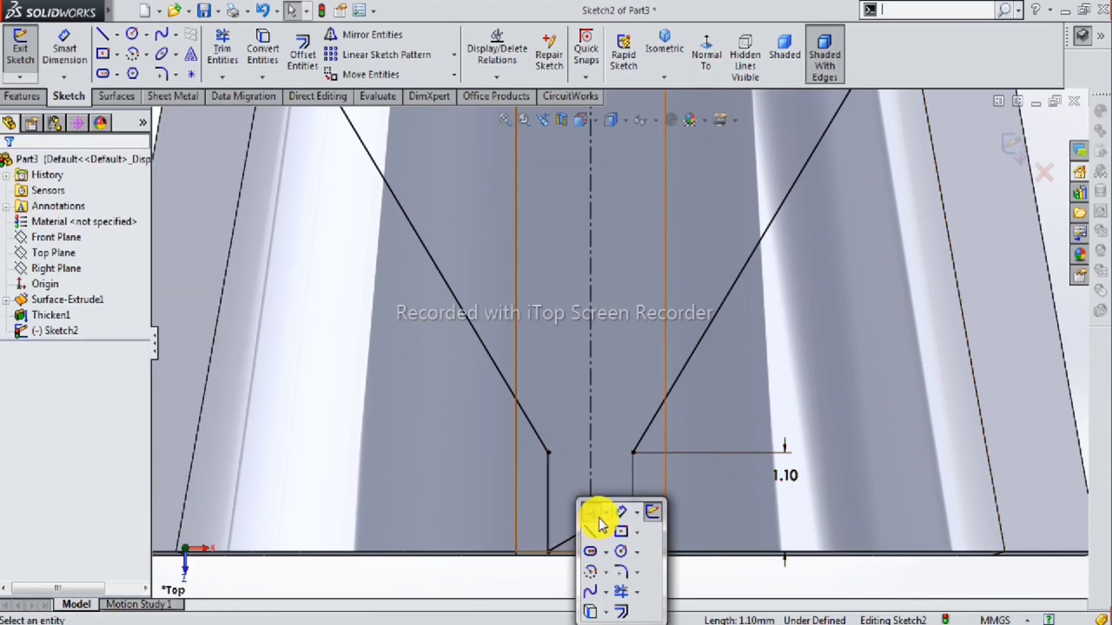
click(621, 514)
click(608, 527)
click(615, 554)
click(618, 538)
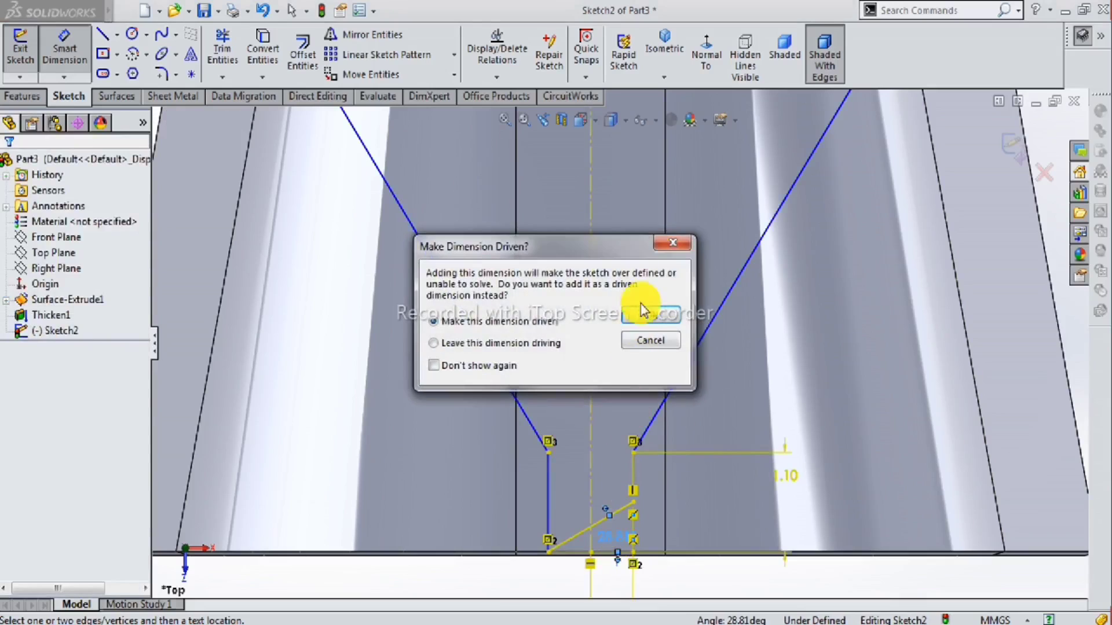
click(667, 246)
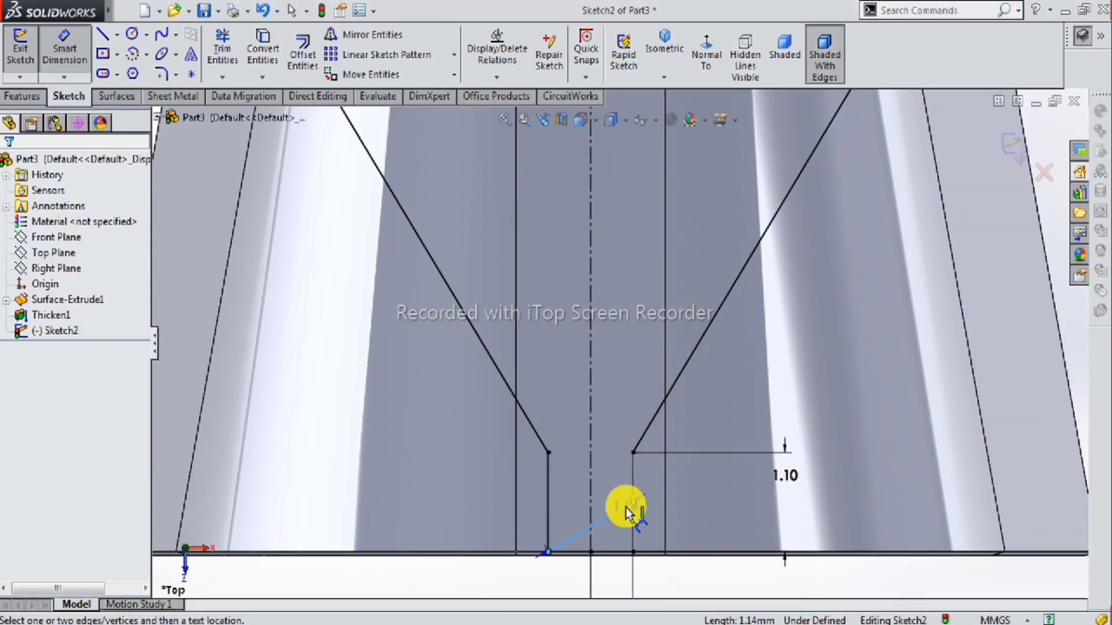
key(Escape)
click(625, 507)
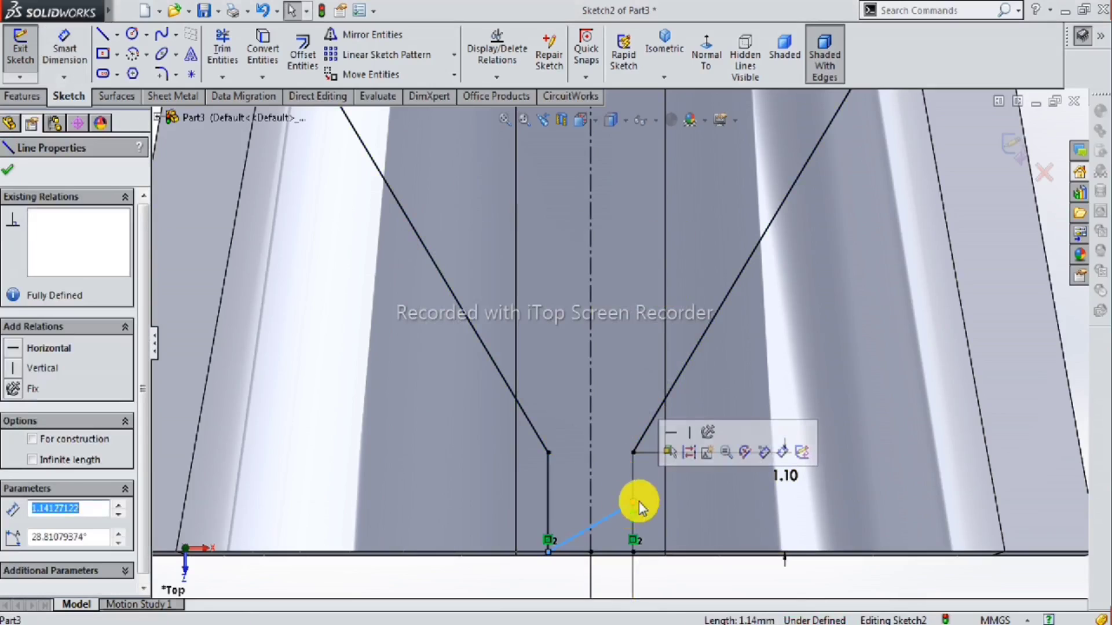
click(632, 519)
click(631, 516)
Dimension the slanted line at 12° from the bottom edge.
key(s)
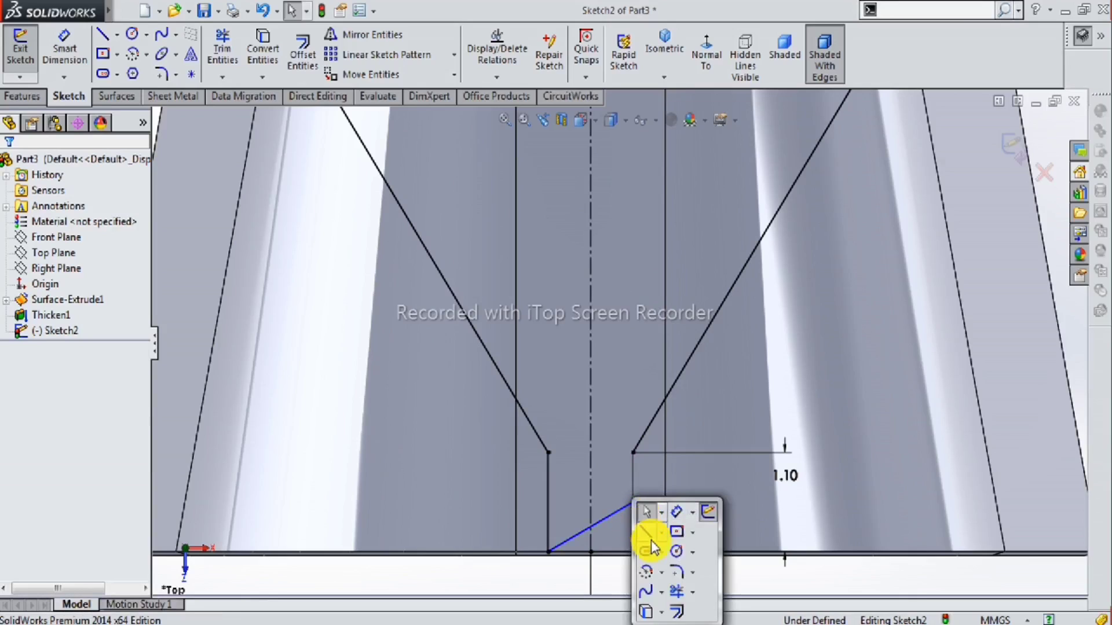
click(676, 511)
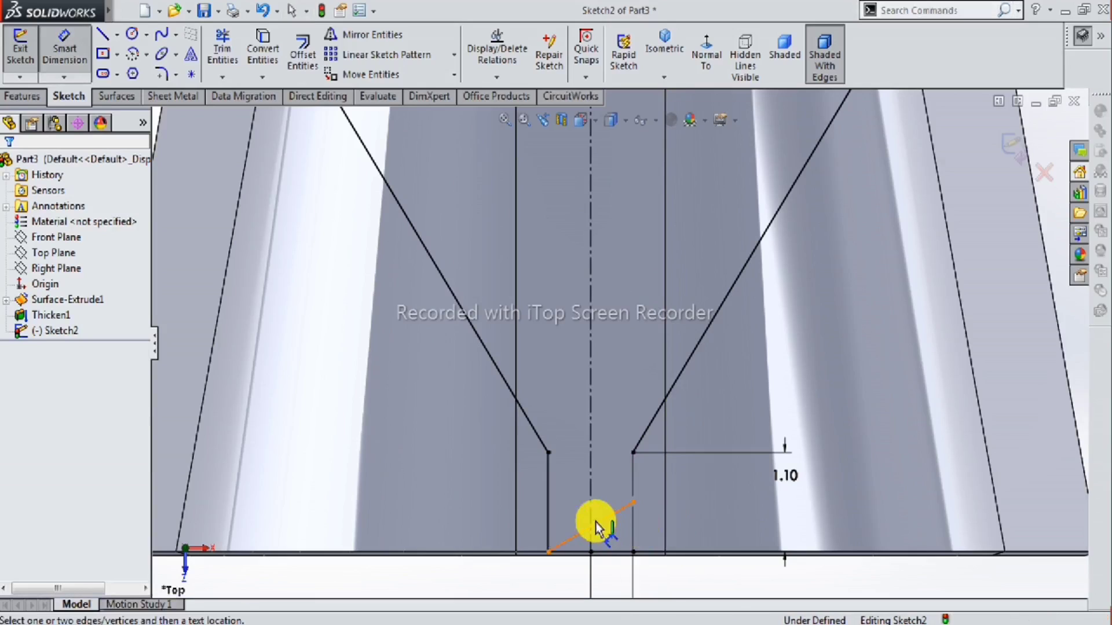
click(600, 520)
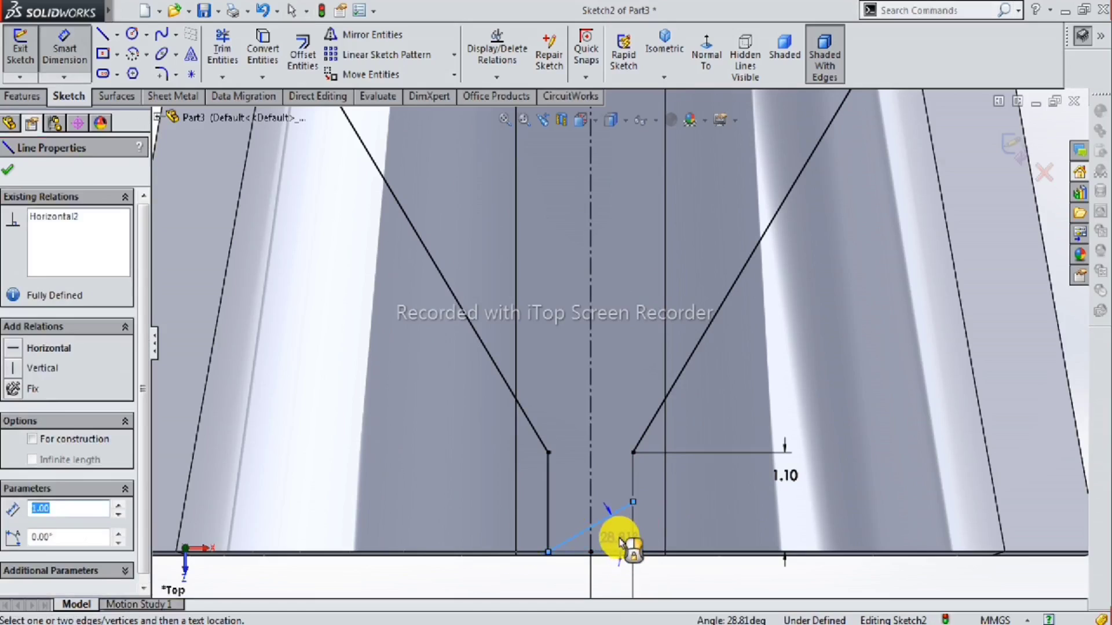
click(621, 543)
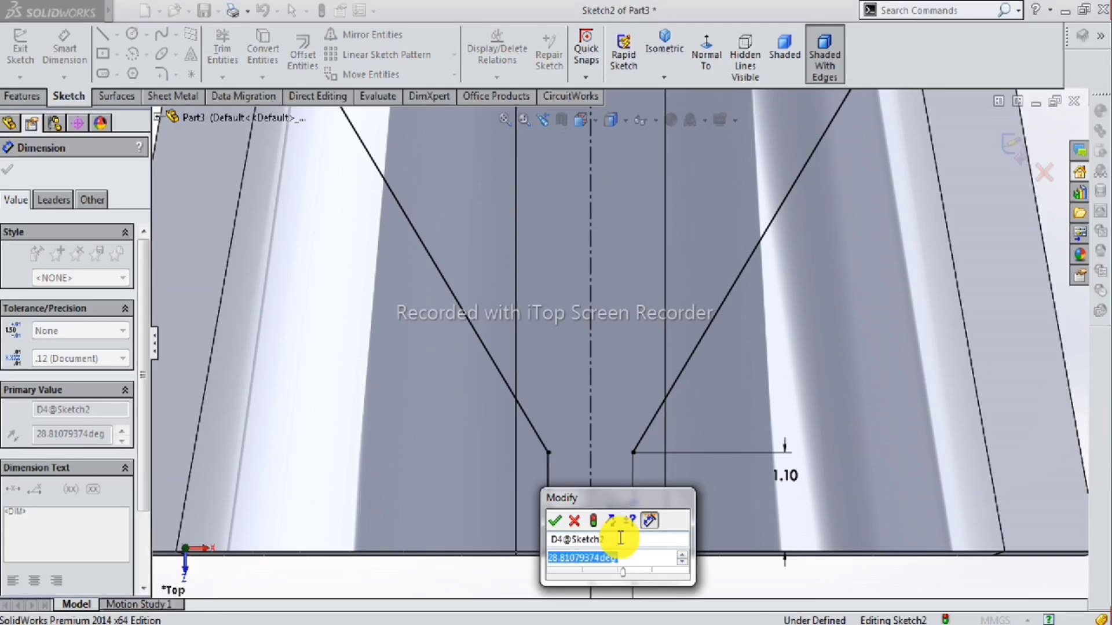
text(12)
key(Return)
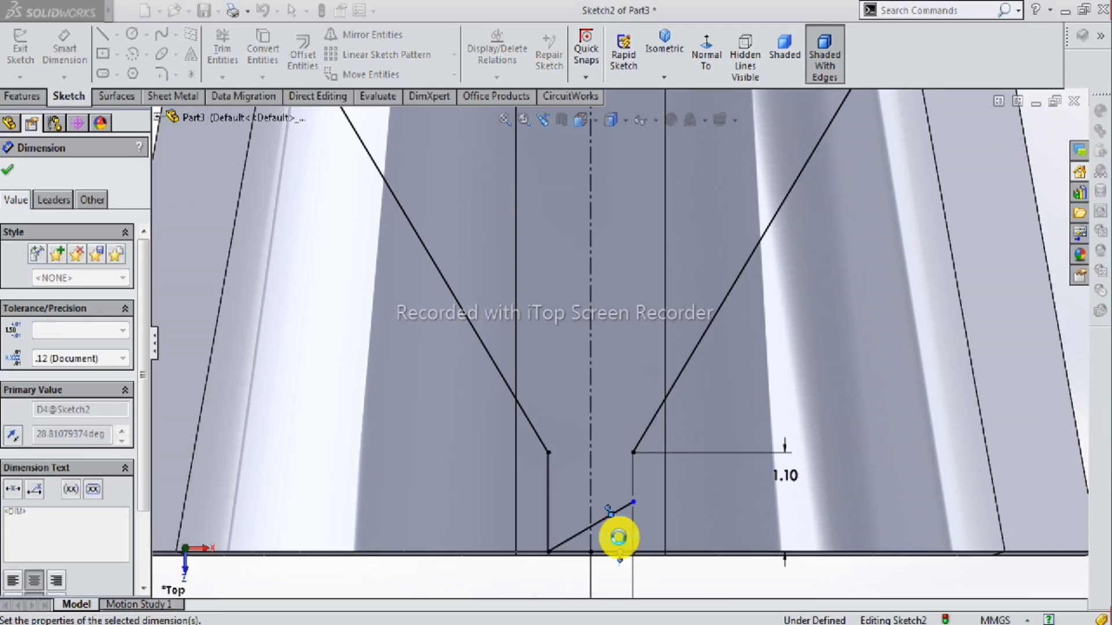
scroll(619, 539, down, 3)
scroll(619, 538, down, 2)
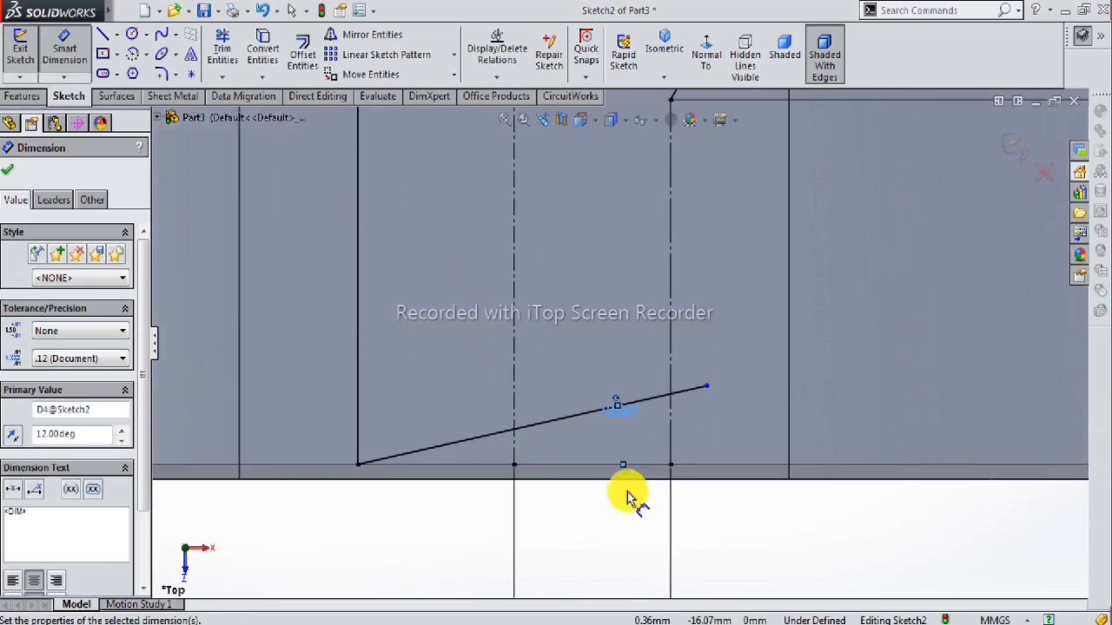
key(Escape)
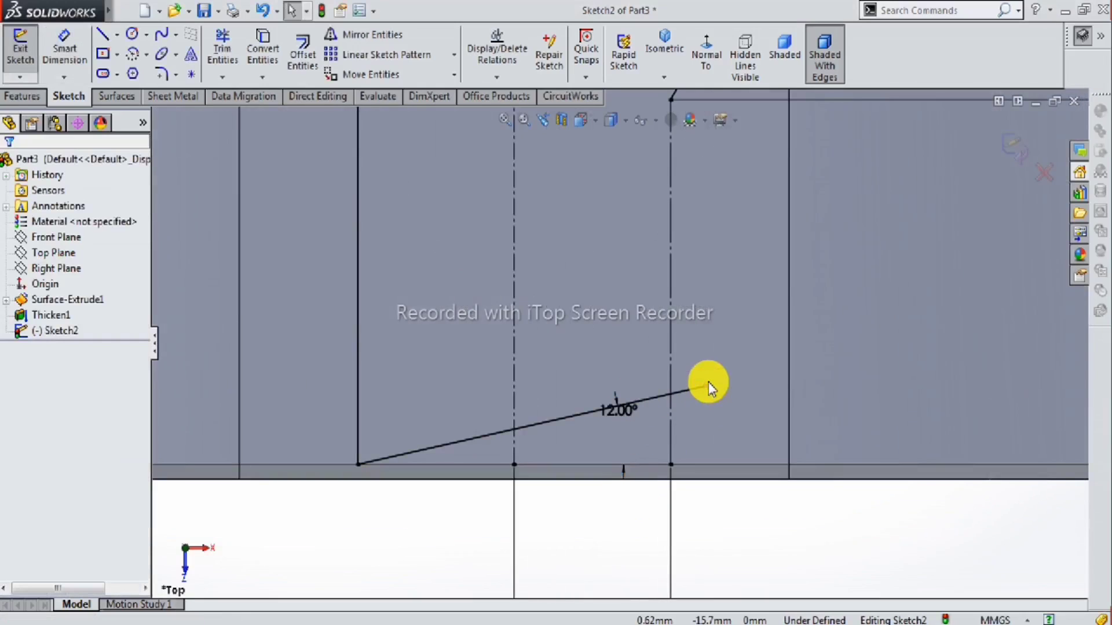
Drag the slanted line's upper end onto the right vertical line to make it coincident.
drag(706, 390, 670, 394)
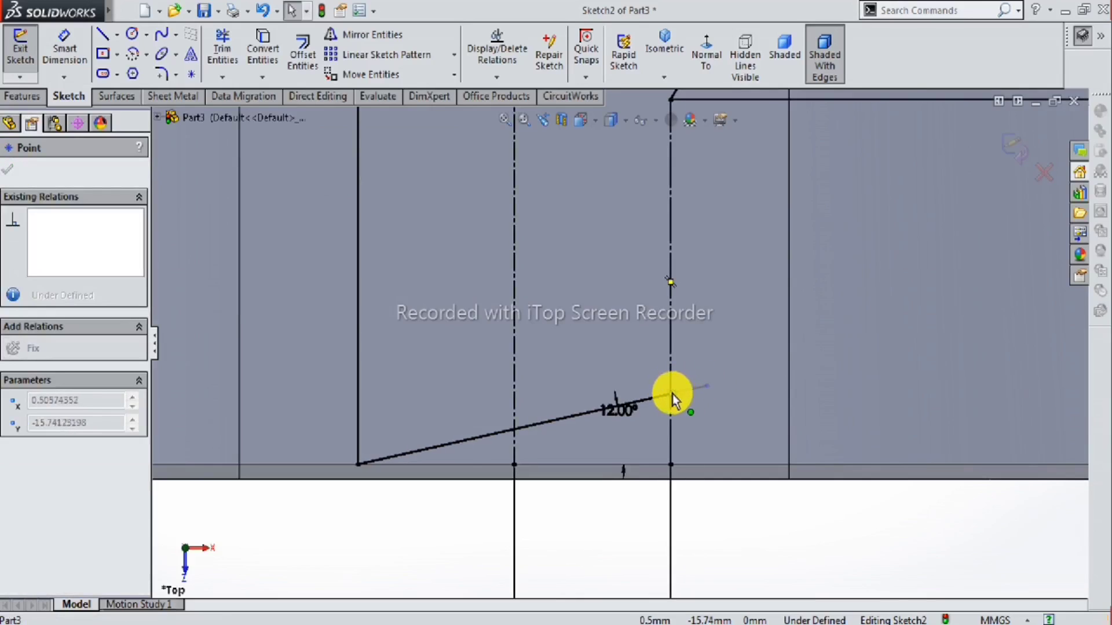
drag(672, 394, 675, 405)
scroll(676, 408, up, 2)
scroll(628, 210, up, 2)
scroll(628, 211, down, 2)
key(Escape)
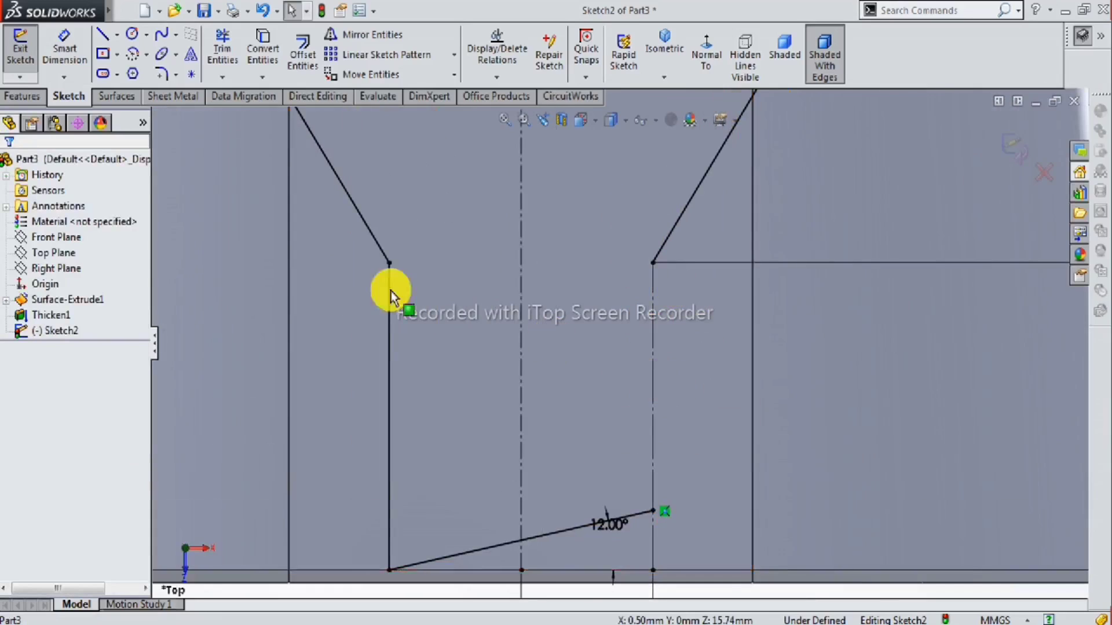
Draw a vertical line up from the slanted line's end.
click(653, 512)
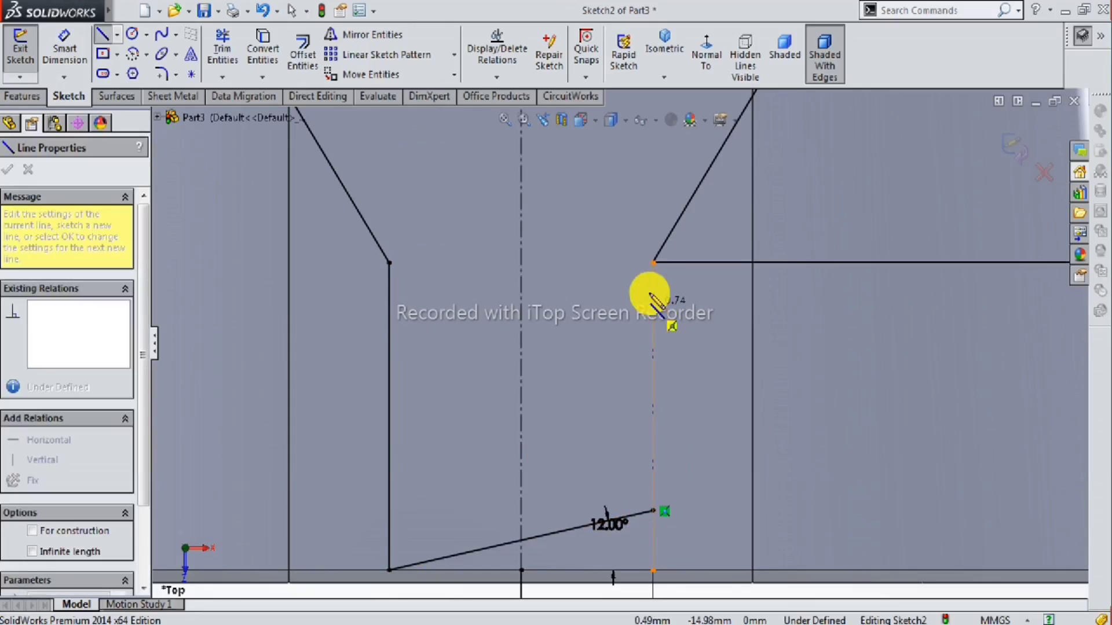
click(652, 262)
key(Escape)
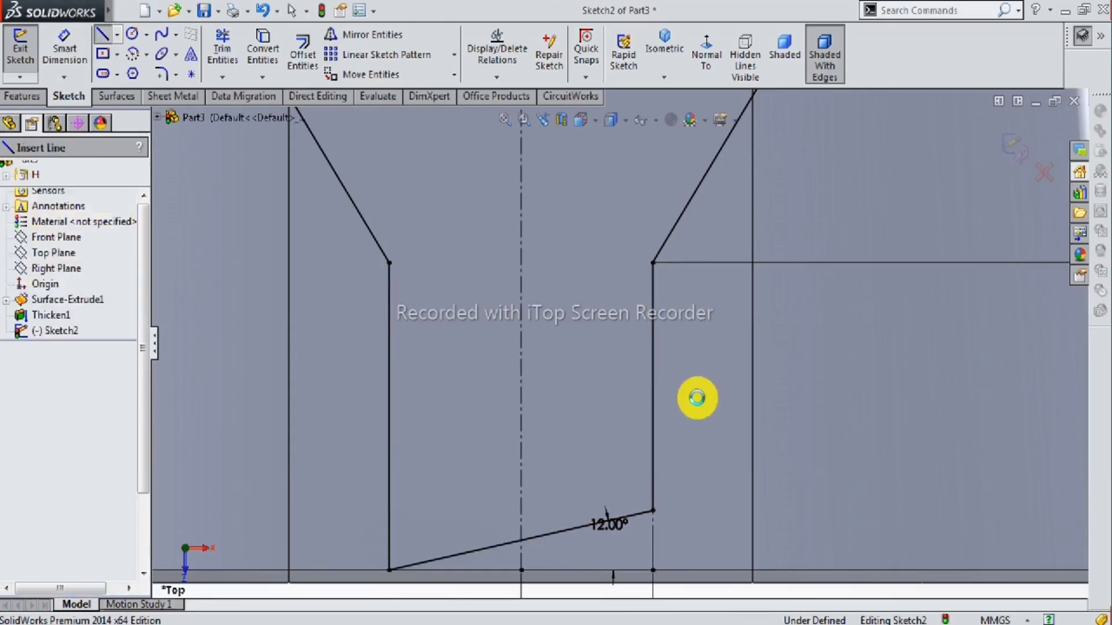
key(z)
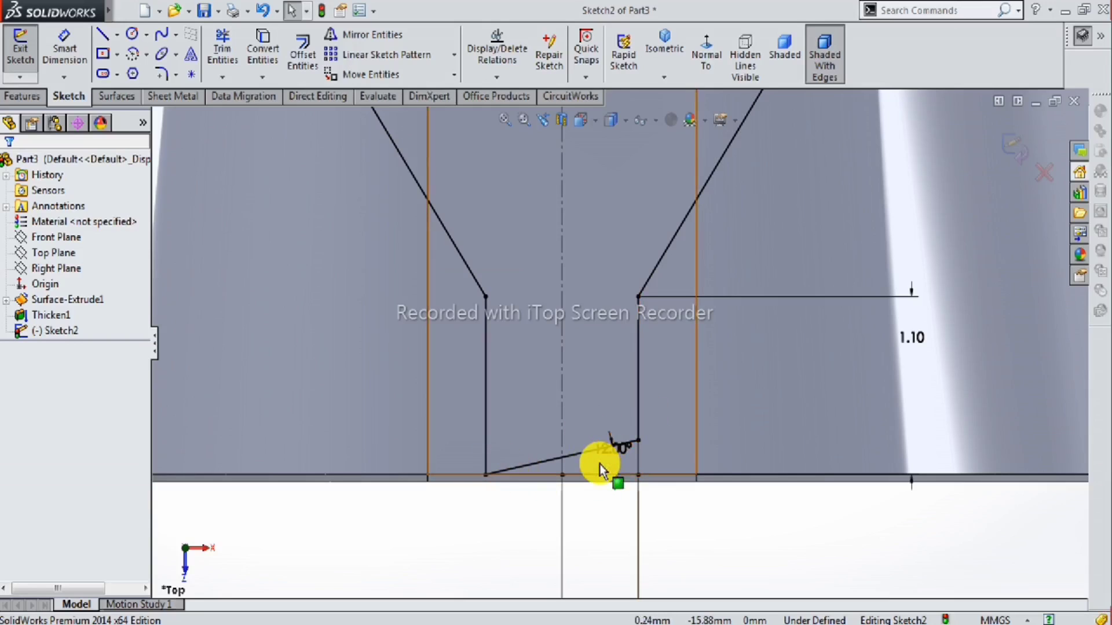
Drag the bottom corner down so both lower outer lines meet at one vertex, closing the outline.
key(z)
key(z)
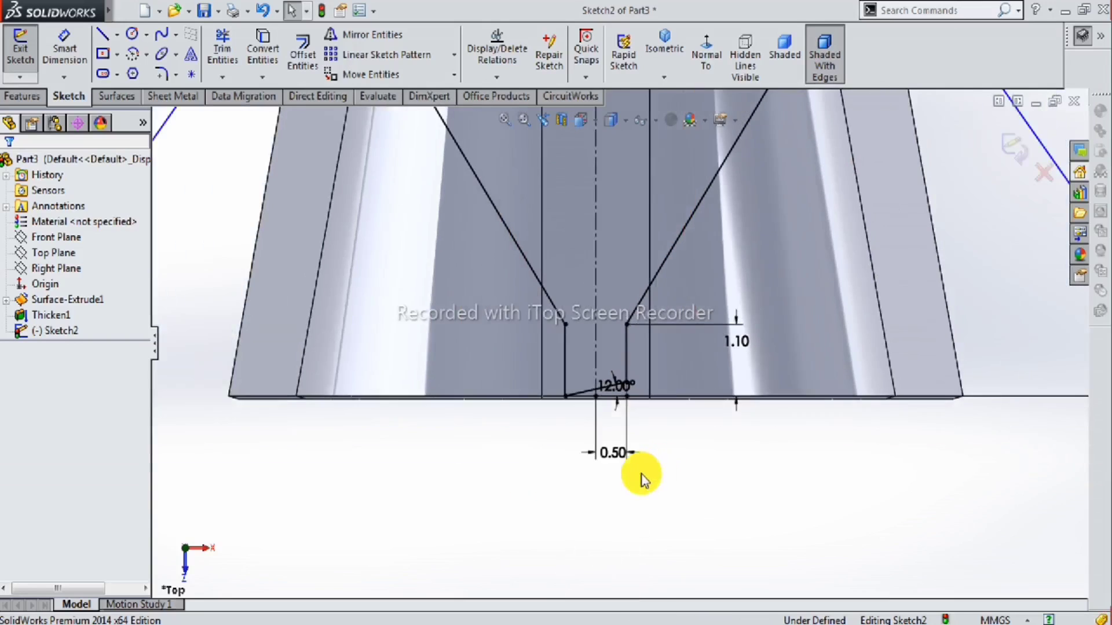
key(z)
key(z)
drag(505, 509, 609, 520)
click(647, 550)
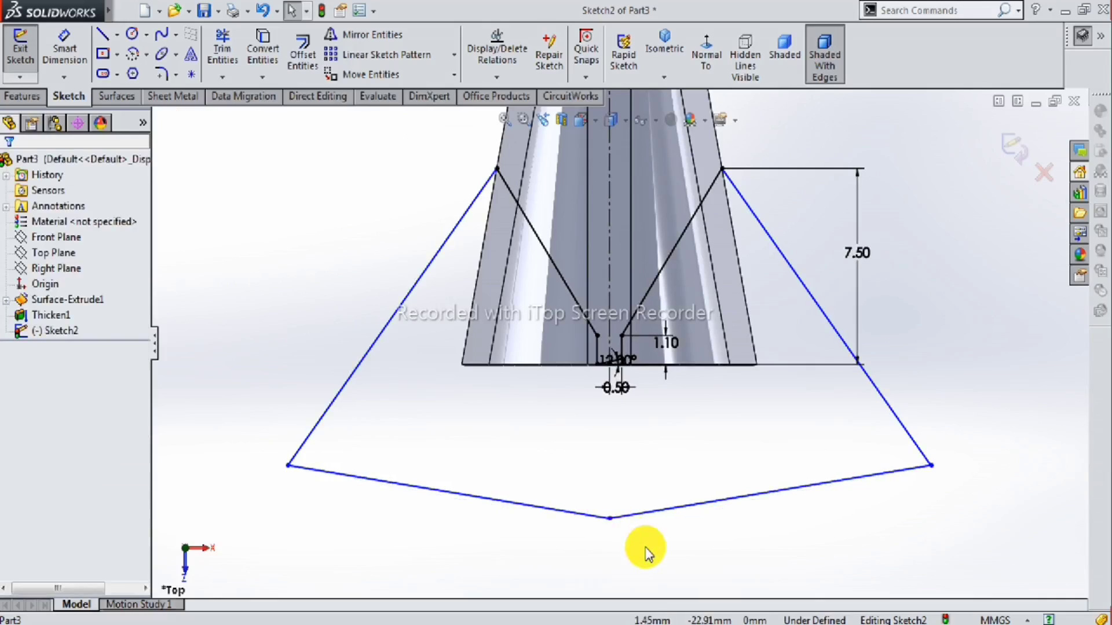
key(z)
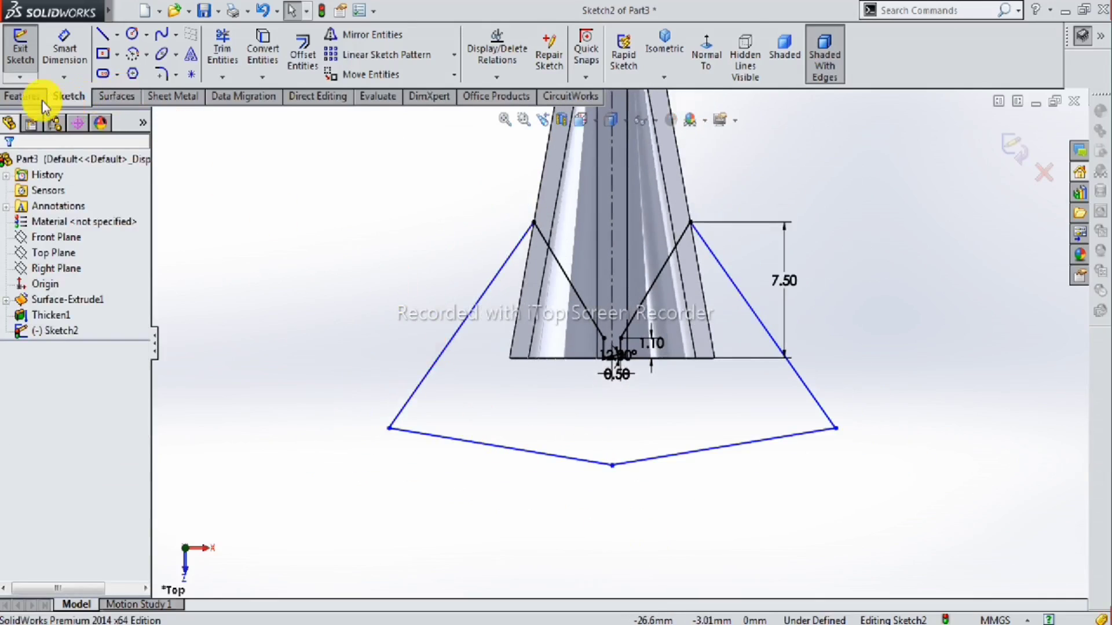
click(43, 100)
Cut-extrude the closed sketch region 16 mm in both directions to trim the shell into a tip.
click(244, 66)
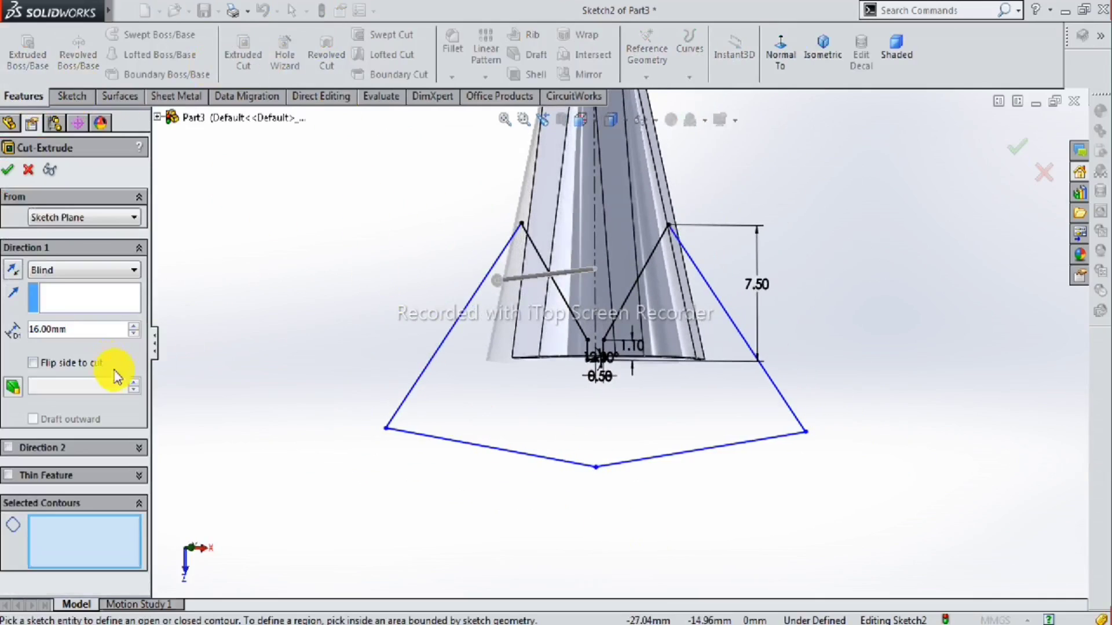
click(474, 433)
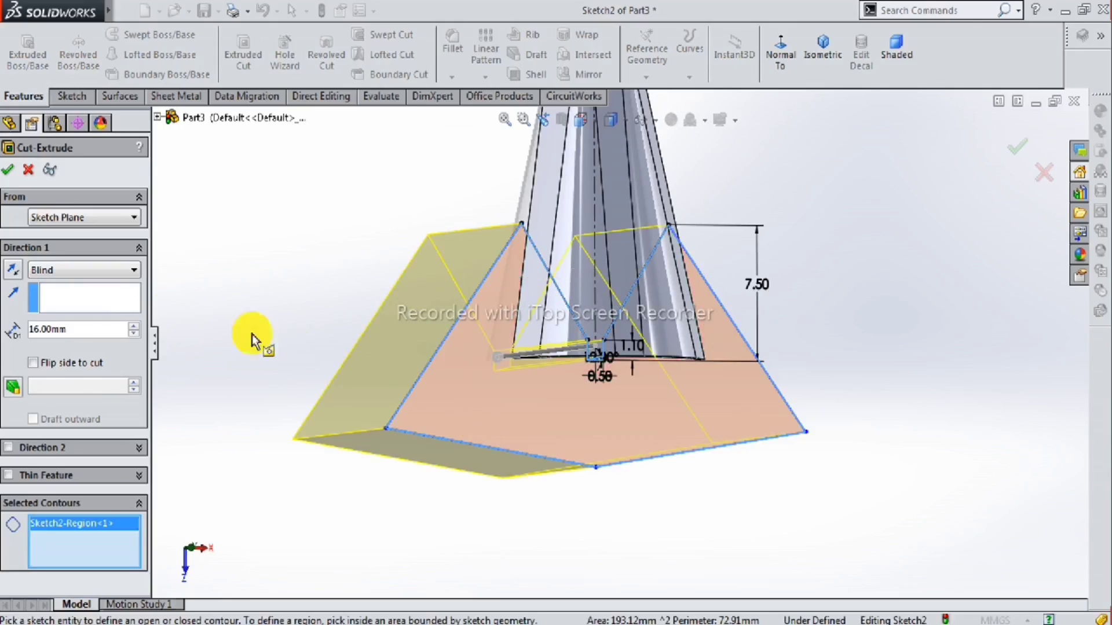
click(10, 448)
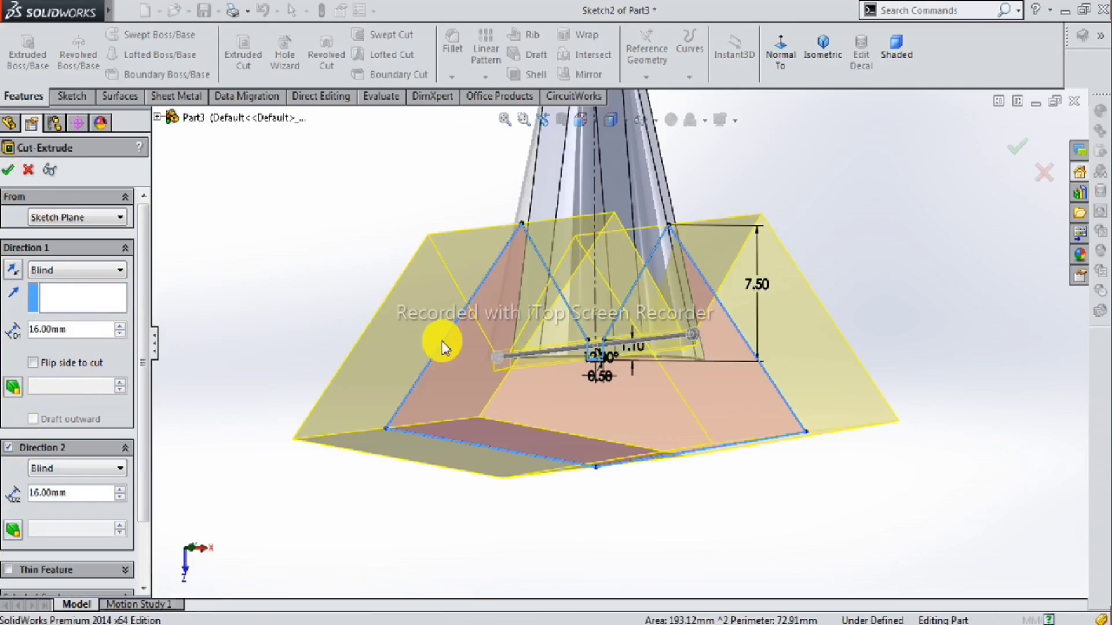
key(Return)
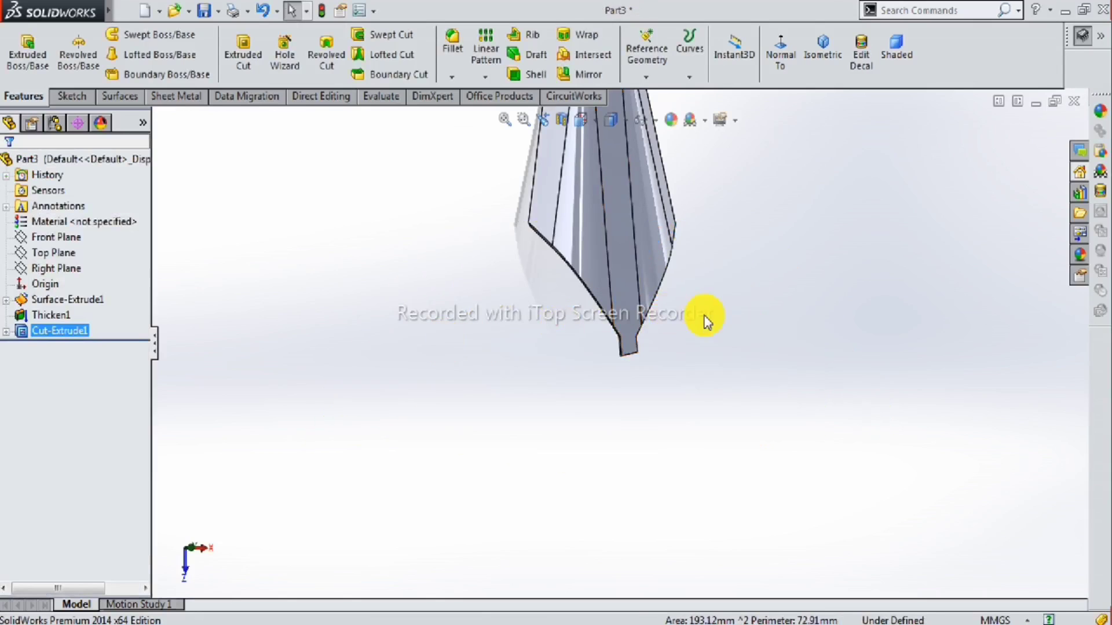
scroll(665, 324, down, 3)
mouse_move(608, 367)
middle_down()
mouse_move(556, 283)
mouse_move(670, 229)
middle_up()
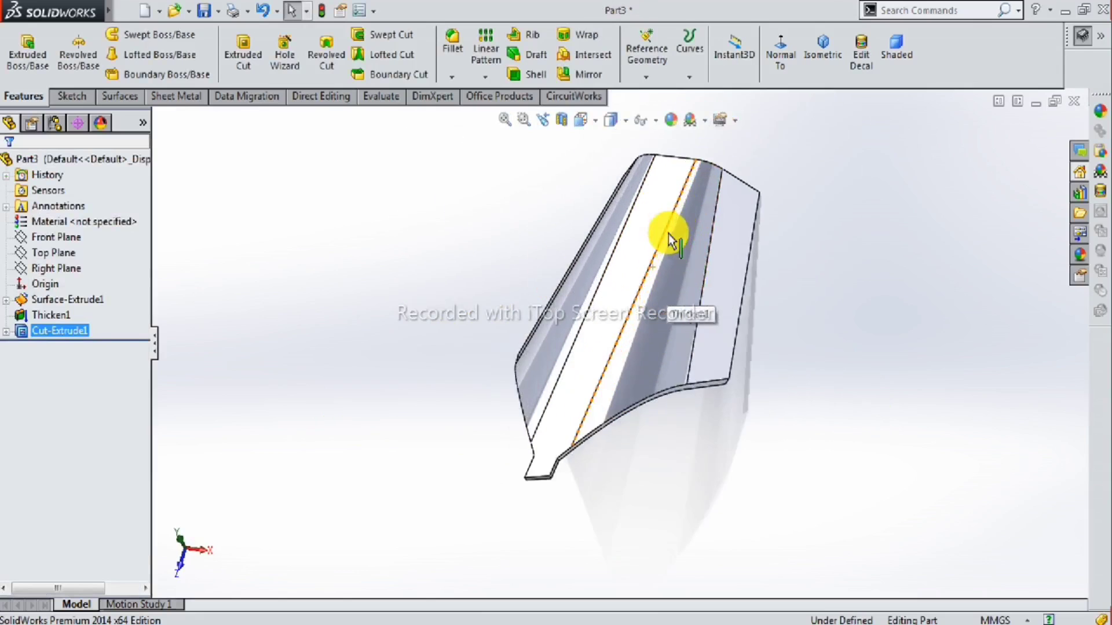
mouse_move(735, 338)
middle_down()
mouse_move(695, 295)
mouse_move(603, 322)
mouse_move(653, 350)
mouse_move(766, 363)
mouse_move(767, 471)
mouse_move(727, 506)
mouse_move(650, 363)
mouse_move(588, 392)
mouse_move(662, 392)
mouse_move(813, 351)
mouse_move(861, 311)
mouse_move(891, 363)
mouse_move(735, 379)
mouse_move(700, 439)
mouse_move(707, 534)
mouse_move(775, 523)
mouse_move(608, 567)
mouse_move(720, 575)
mouse_move(734, 526)
mouse_move(705, 566)
mouse_move(615, 492)
middle_up()
mouse_move(578, 404)
middle_down()
mouse_move(578, 415)
mouse_move(598, 405)
mouse_move(616, 489)
mouse_move(517, 398)
mouse_move(720, 315)
mouse_move(695, 333)
mouse_move(750, 399)
mouse_move(770, 360)
mouse_move(712, 313)
mouse_move(774, 295)
mouse_move(765, 354)
mouse_move(744, 330)
mouse_move(640, 372)
mouse_move(732, 340)
mouse_move(651, 496)
middle_up()
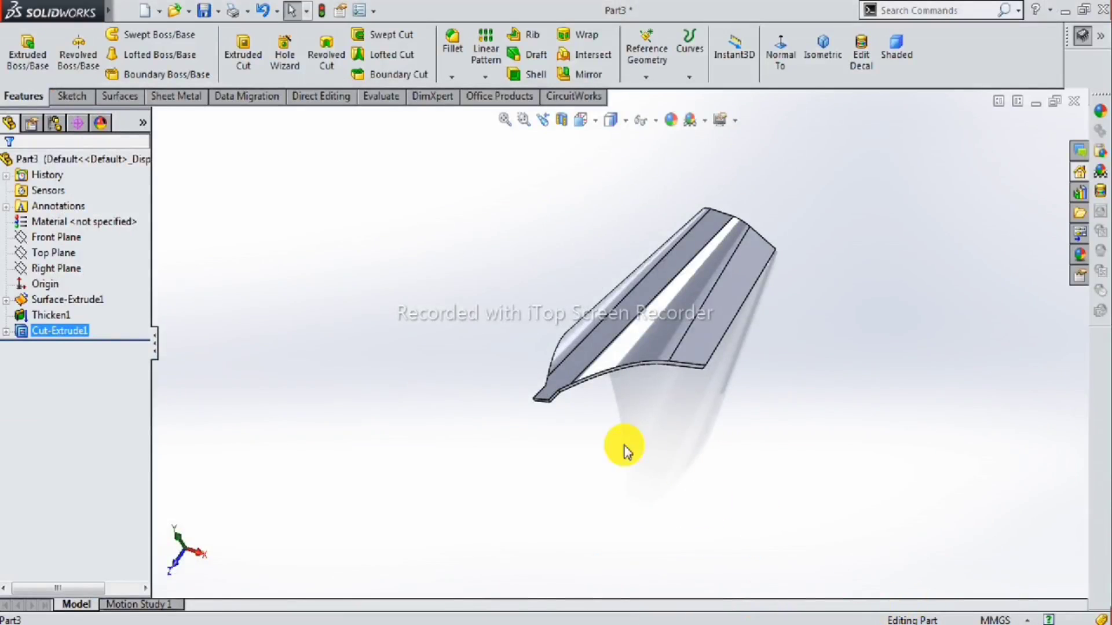
Start a new sketch on the Right Plane, viewed normal to it.
click(64, 269)
click(79, 233)
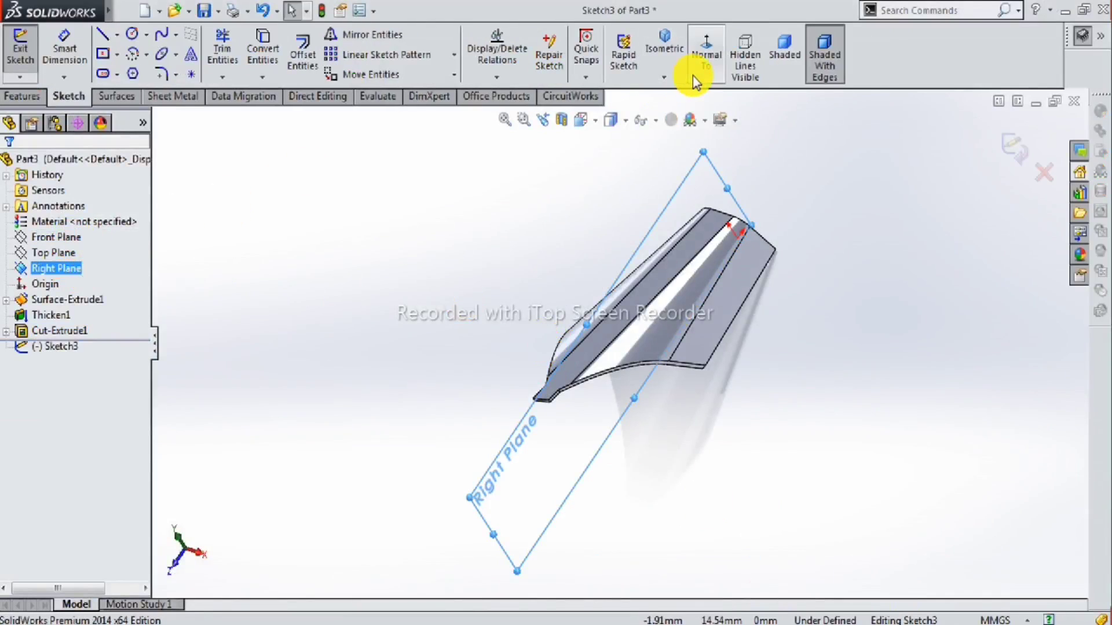
click(695, 81)
scroll(828, 377, down, 2)
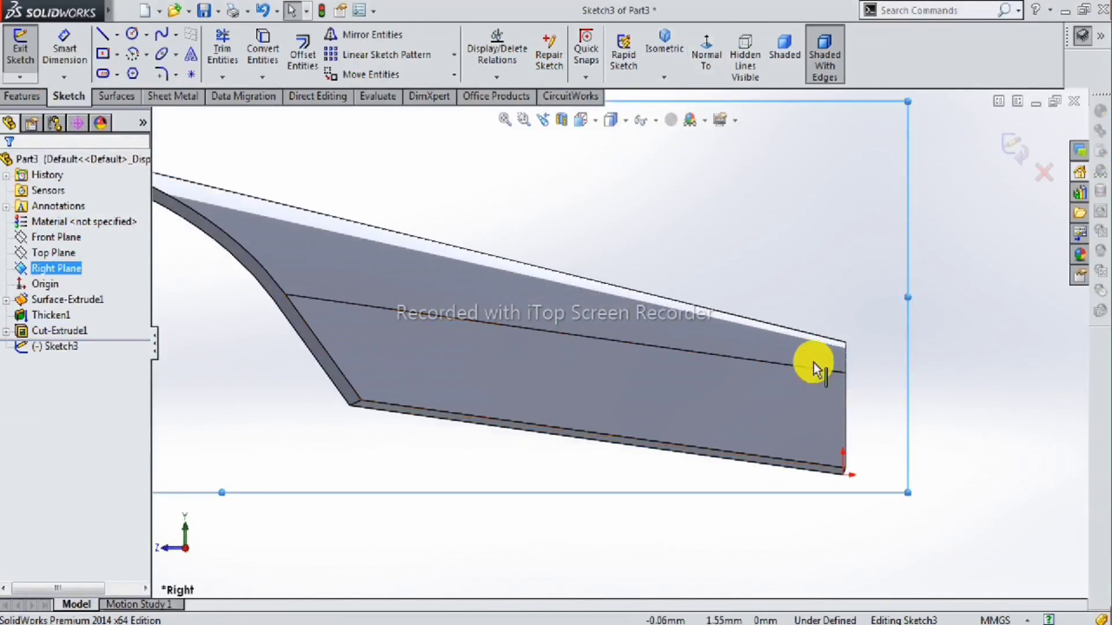
scroll(770, 377, down, 1)
scroll(804, 405, down, 1)
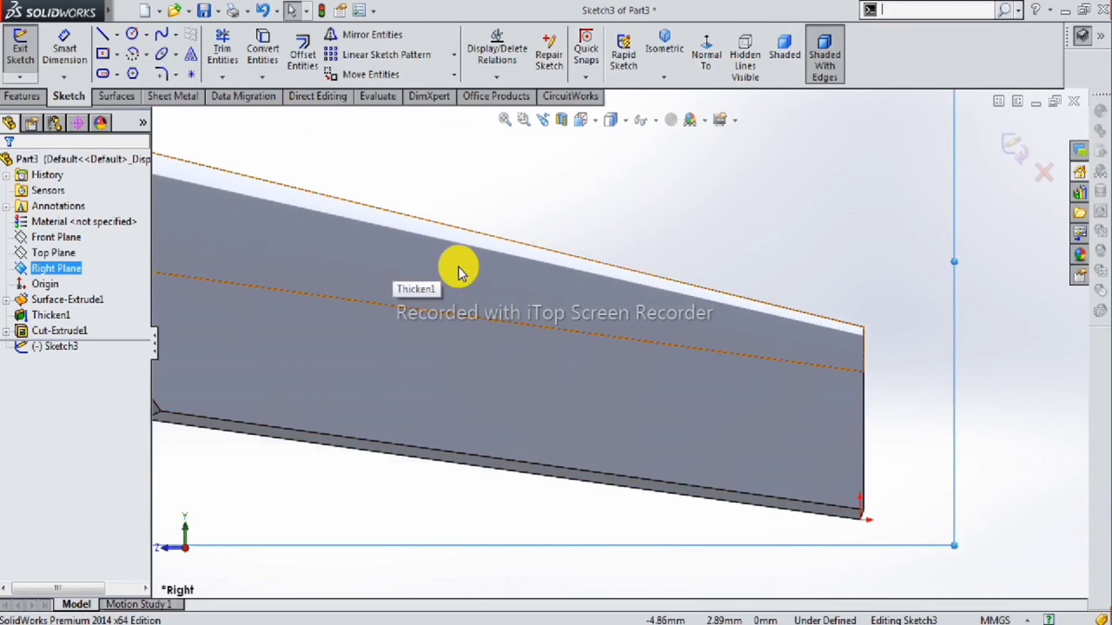
Draw a closed four-line profile at the part's end with a slanted left edge.
key(s)
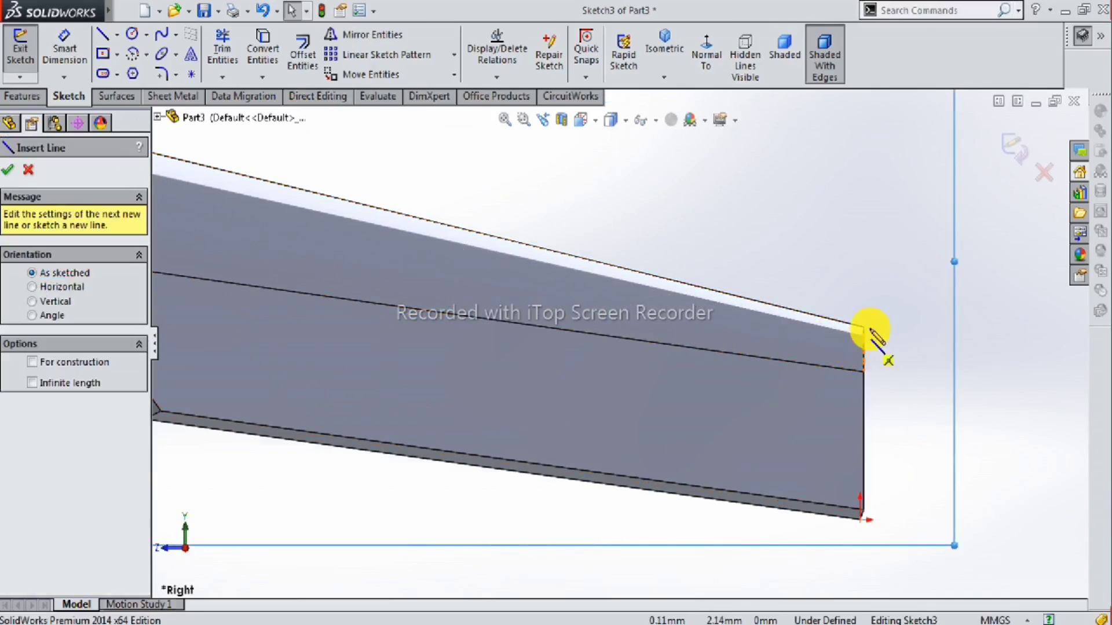
key(l)
click(863, 328)
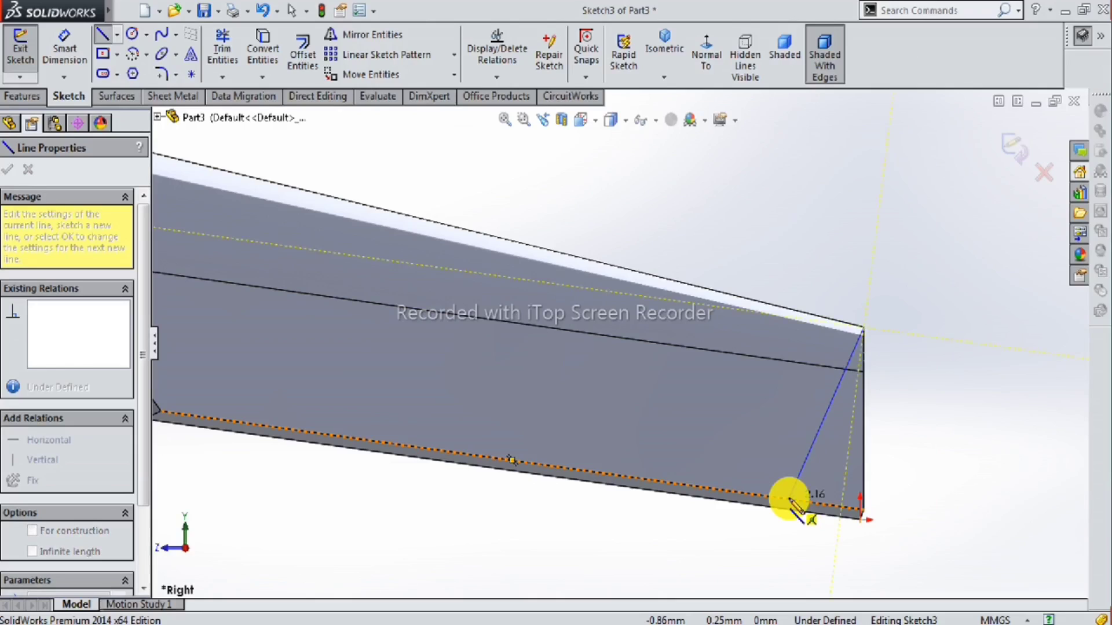
click(773, 563)
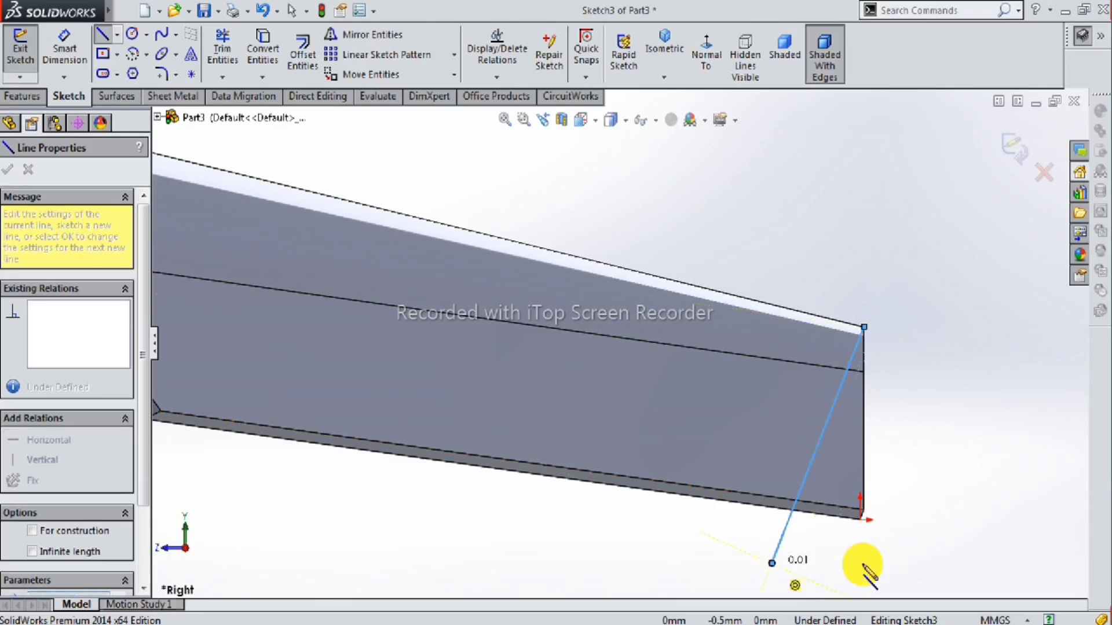
click(924, 563)
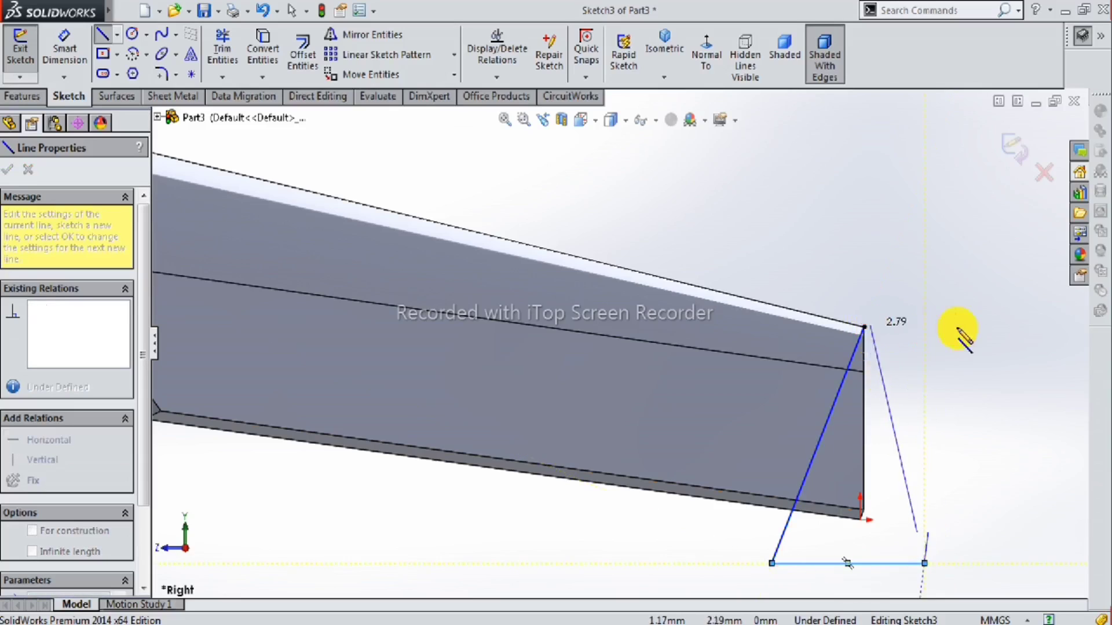
double_click(923, 347)
click(863, 328)
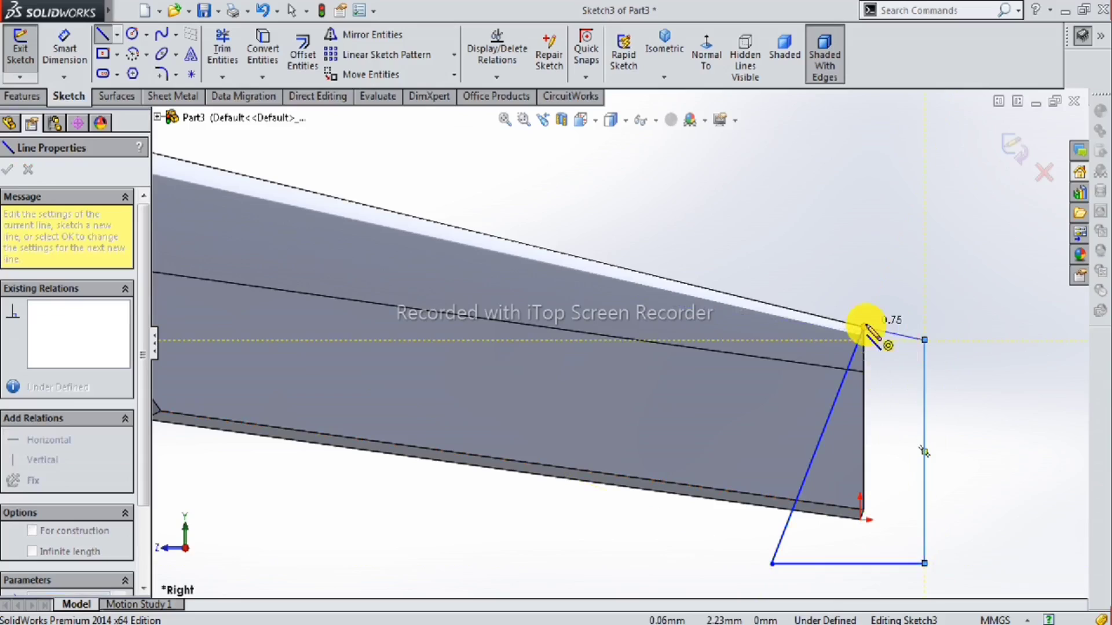
double_click(925, 368)
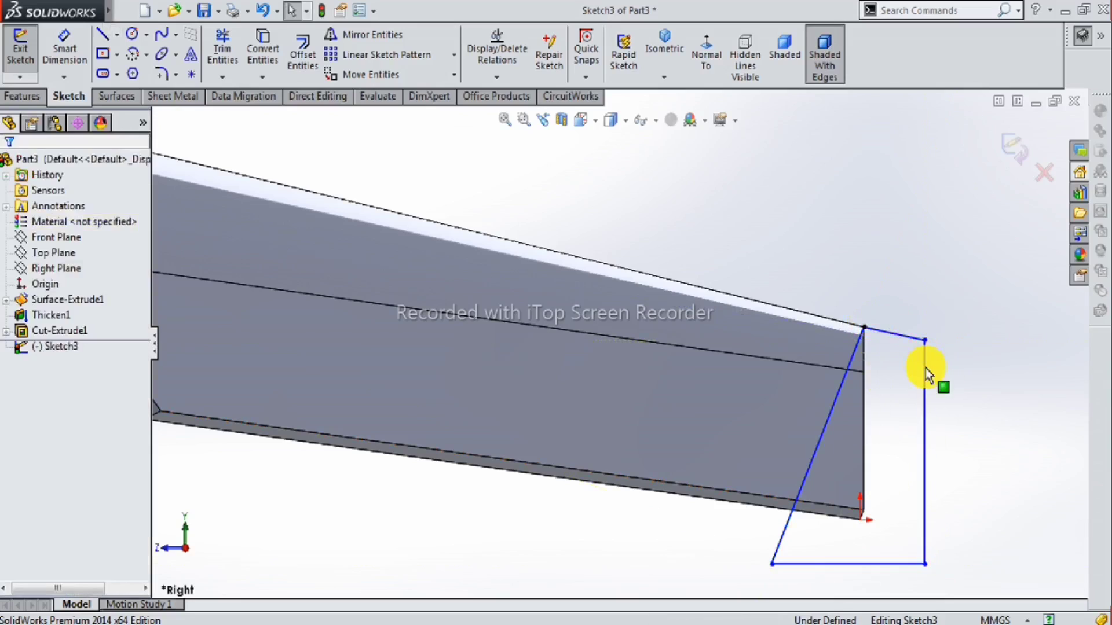
Dimension the slanted edge at 12° from the part's end edge.
key(s)
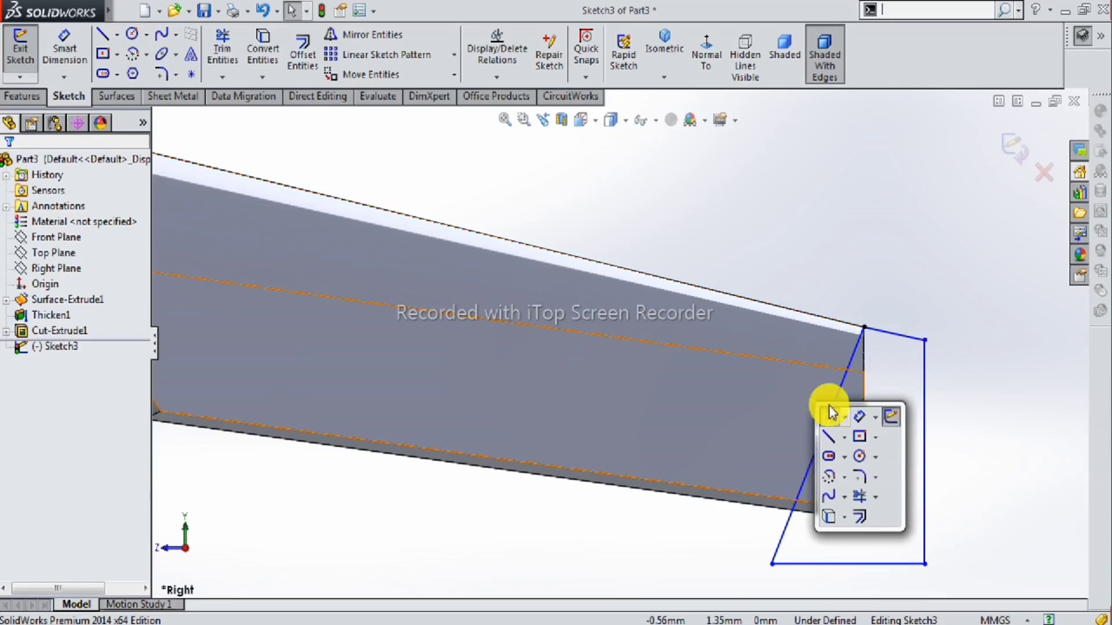
click(860, 422)
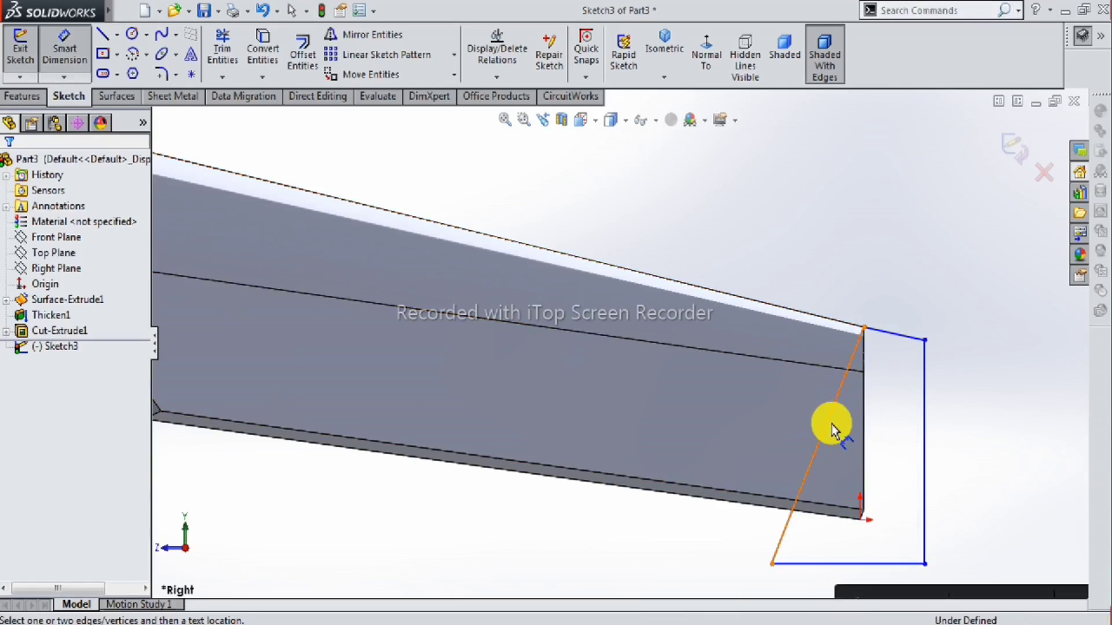
click(825, 427)
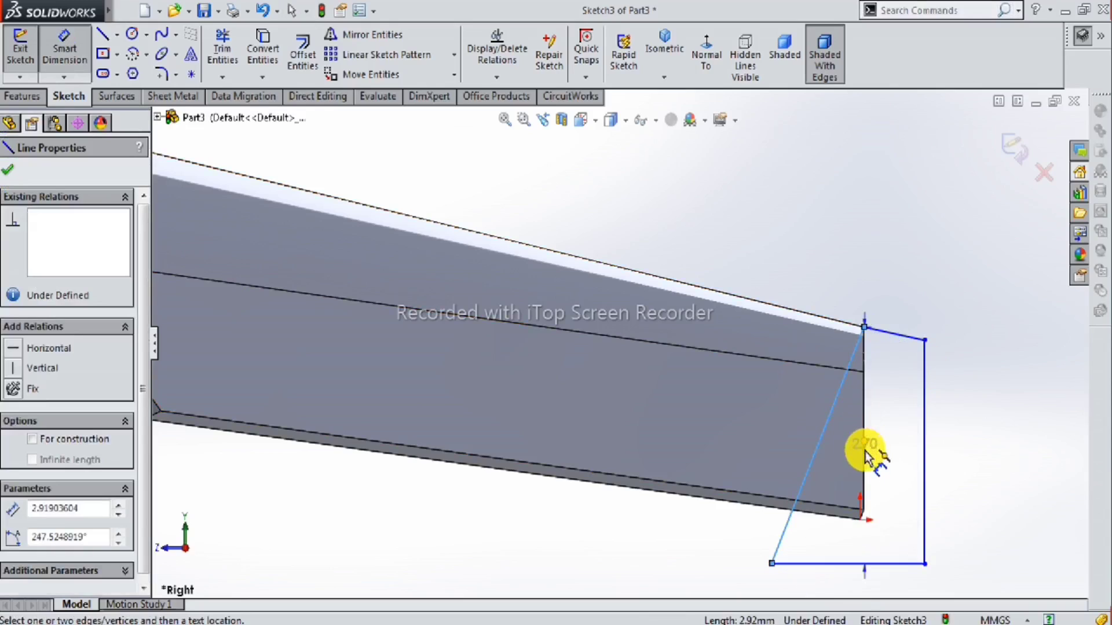
click(863, 460)
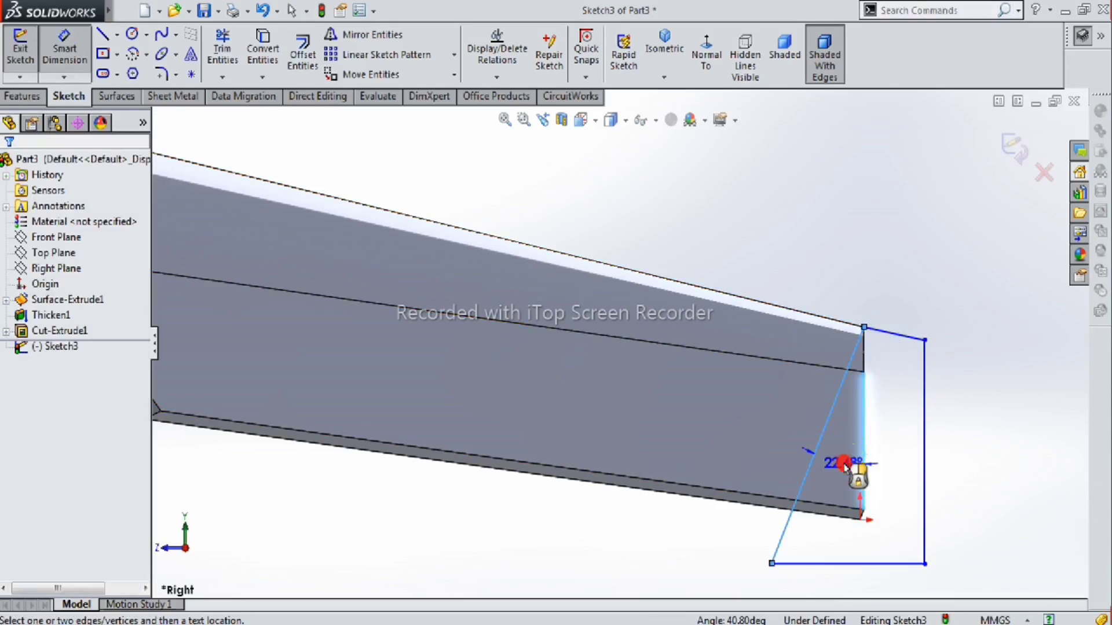
click(844, 465)
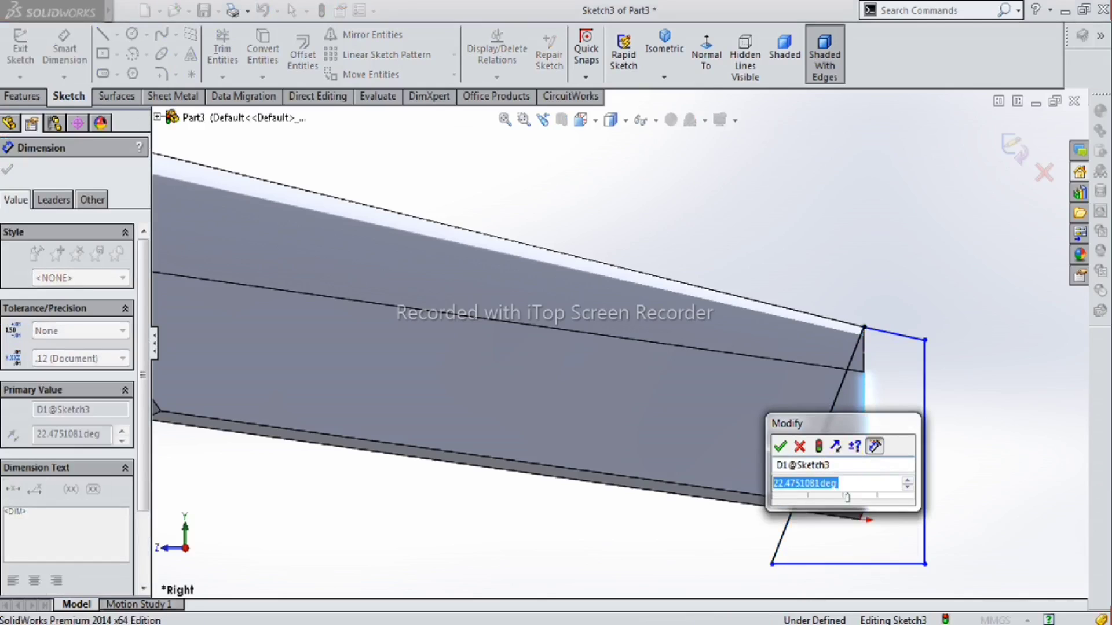
text(10)
key(Escape)
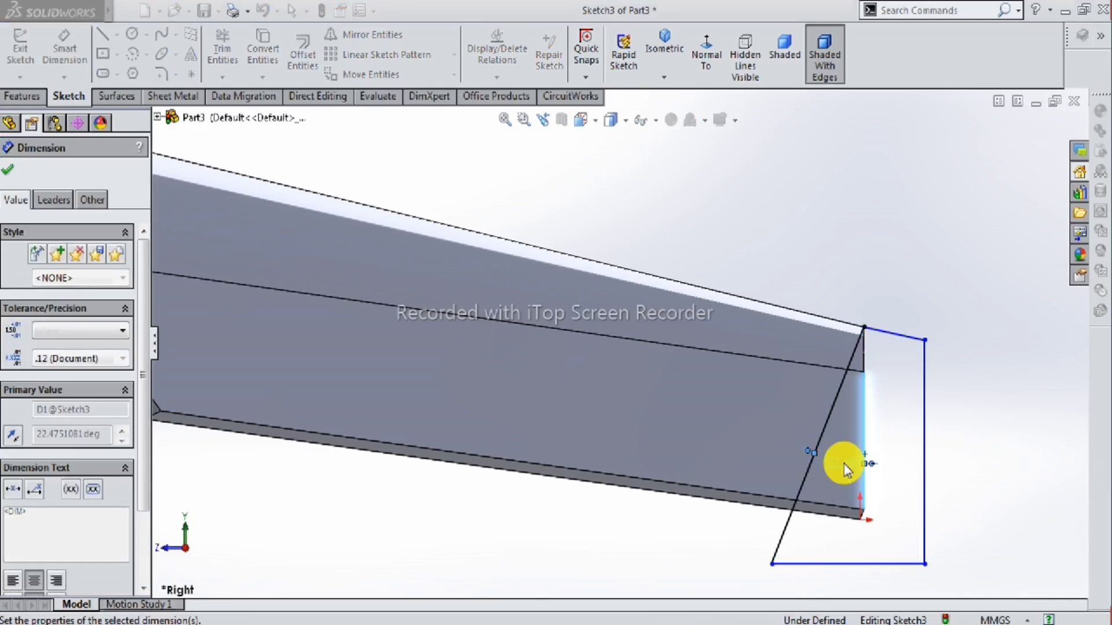
scroll(853, 477, down, 3)
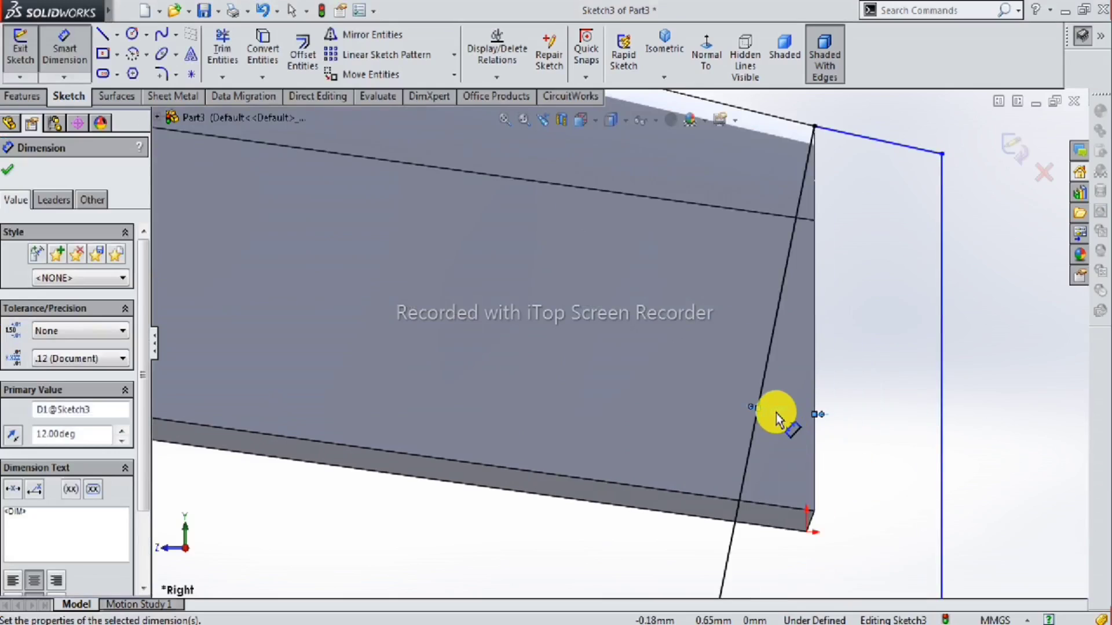
key(z)
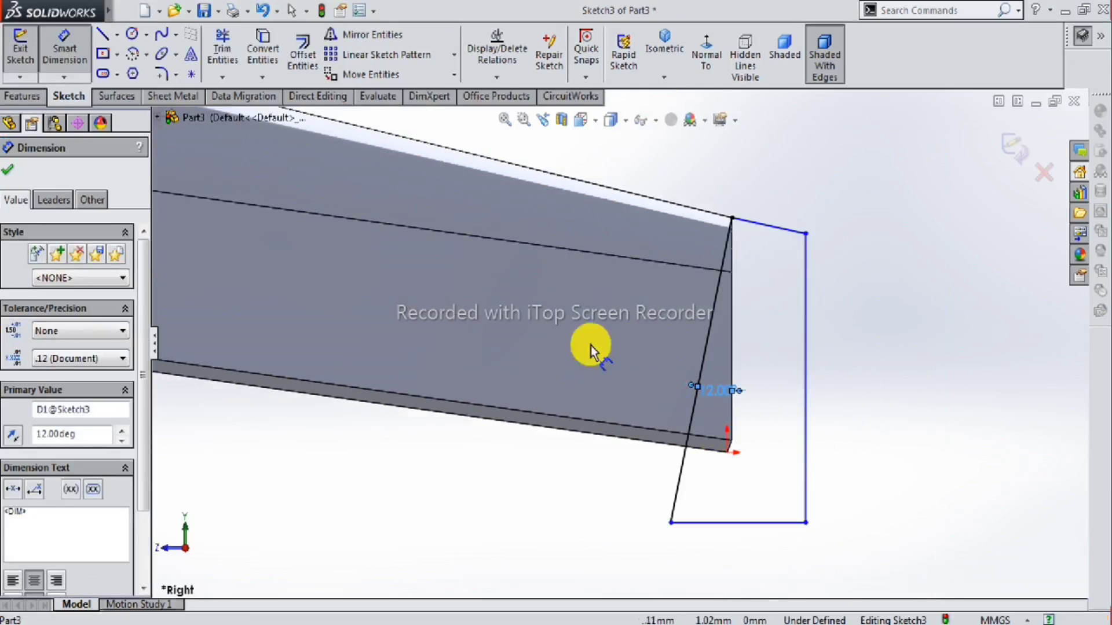
click(17, 171)
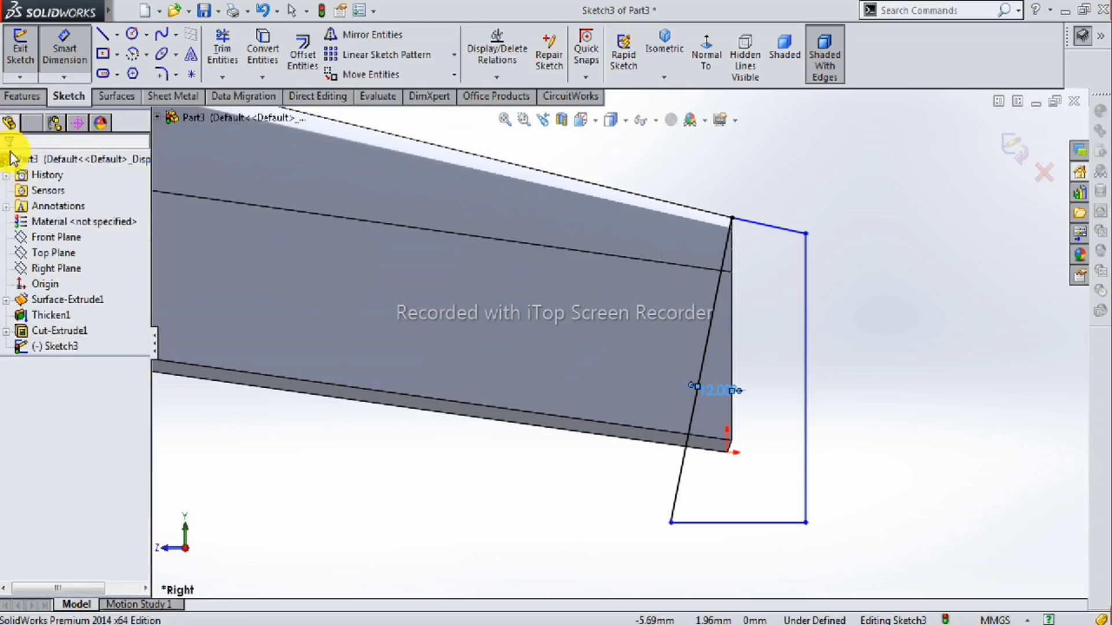
click(23, 98)
Cut the new profile 16 mm both ways as Cut-Extrude2, then orbit to check the slanted nib end.
click(244, 49)
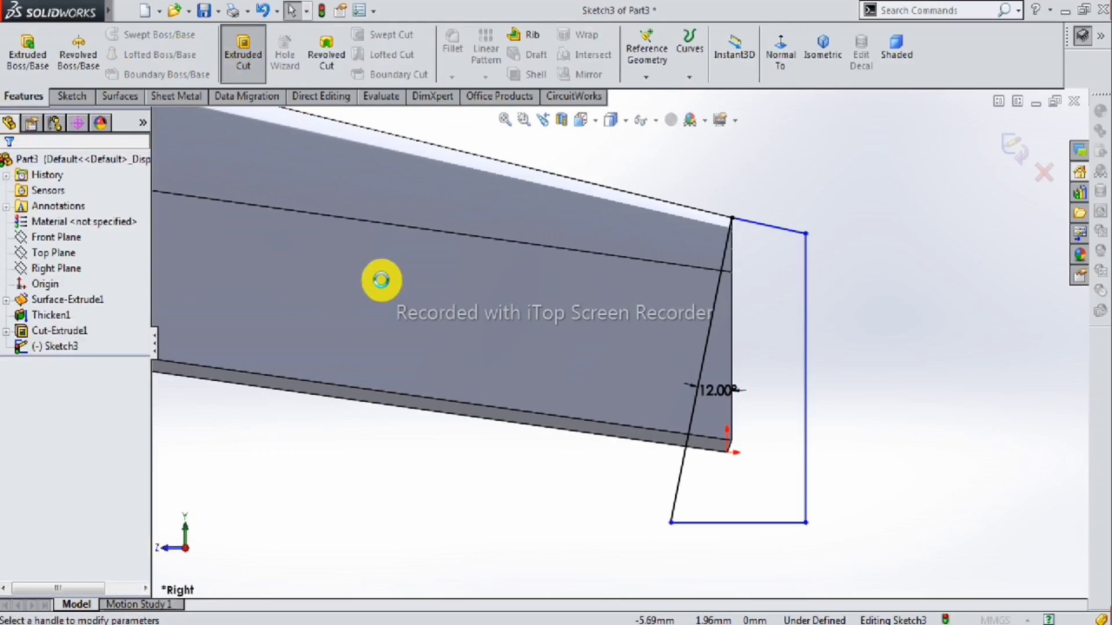
mouse_move(513, 326)
middle_down()
mouse_move(529, 318)
mouse_move(526, 332)
mouse_move(293, 290)
middle_up()
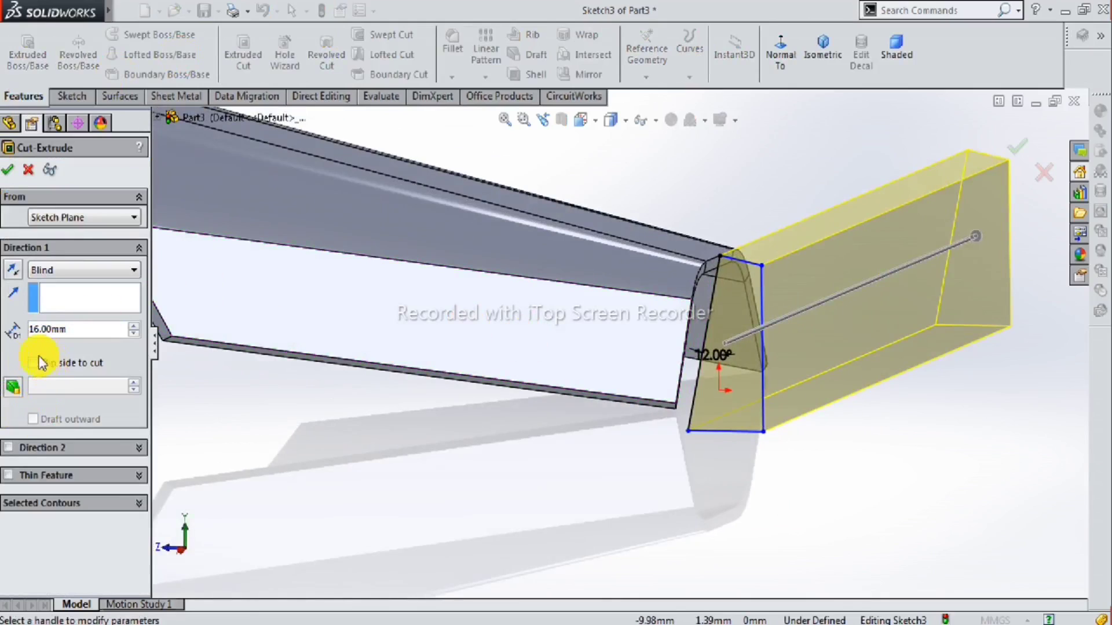
click(10, 450)
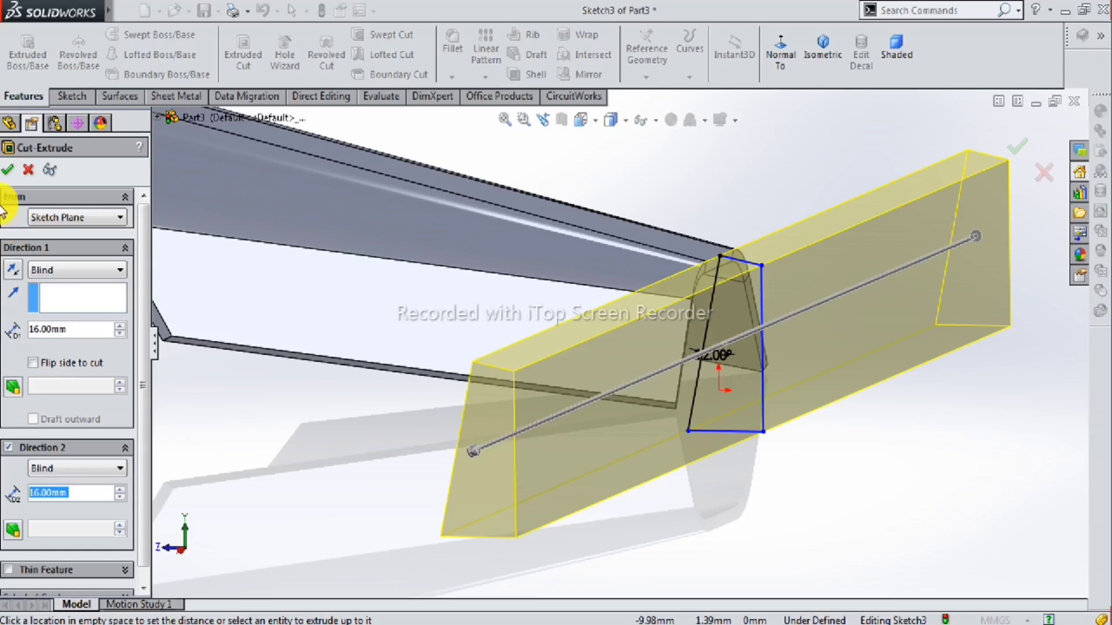
click(529, 358)
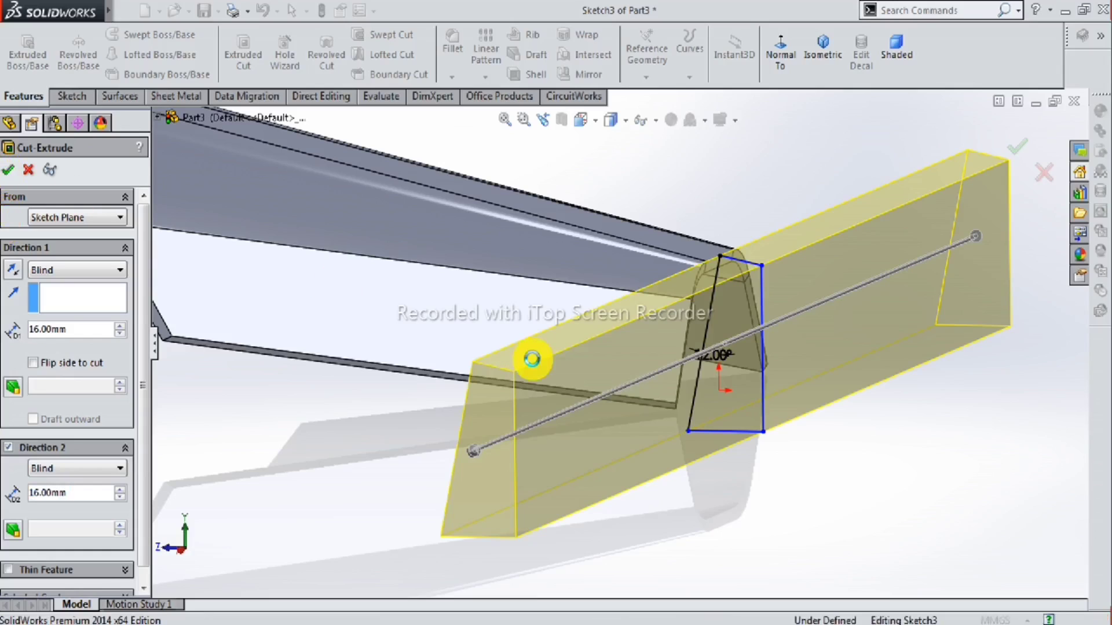
key(Return)
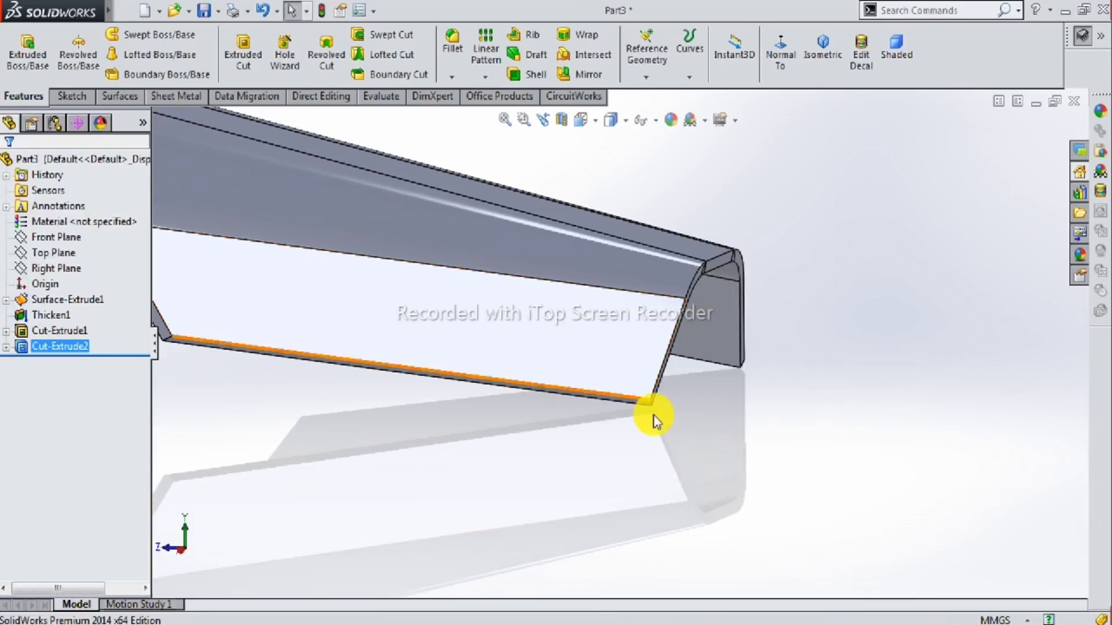
mouse_move(557, 379)
middle_down()
mouse_move(591, 365)
mouse_move(577, 415)
mouse_move(496, 364)
mouse_move(551, 365)
mouse_move(471, 272)
mouse_move(507, 308)
middle_up()
scroll(506, 307, down, 3)
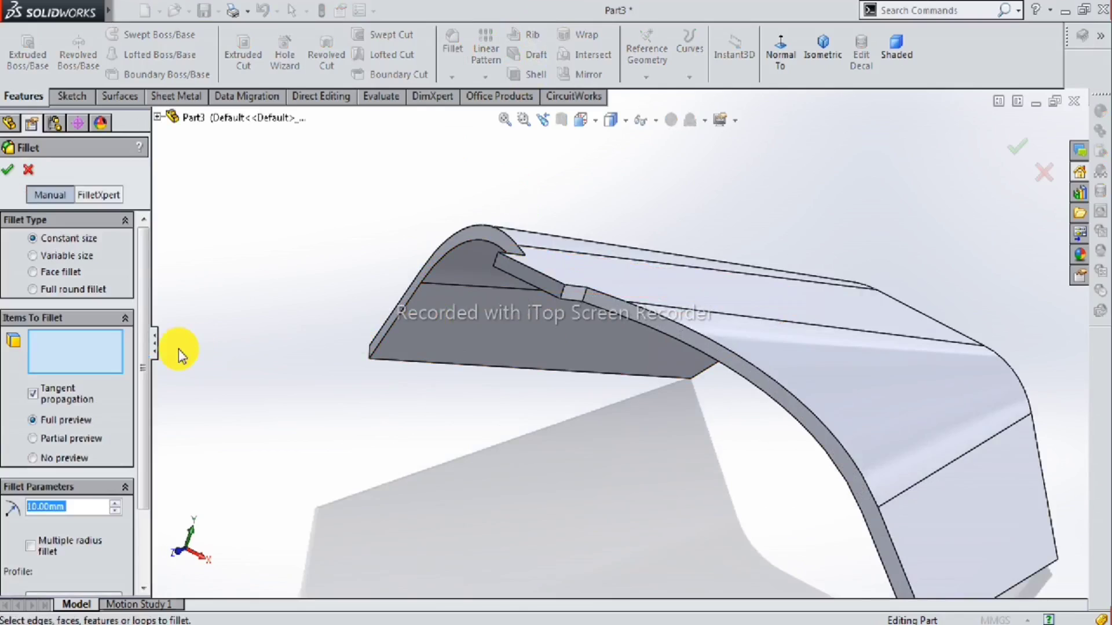
Fillet the short inner edge of the nib's slot with a 0.15 mm radius.
text(.15)
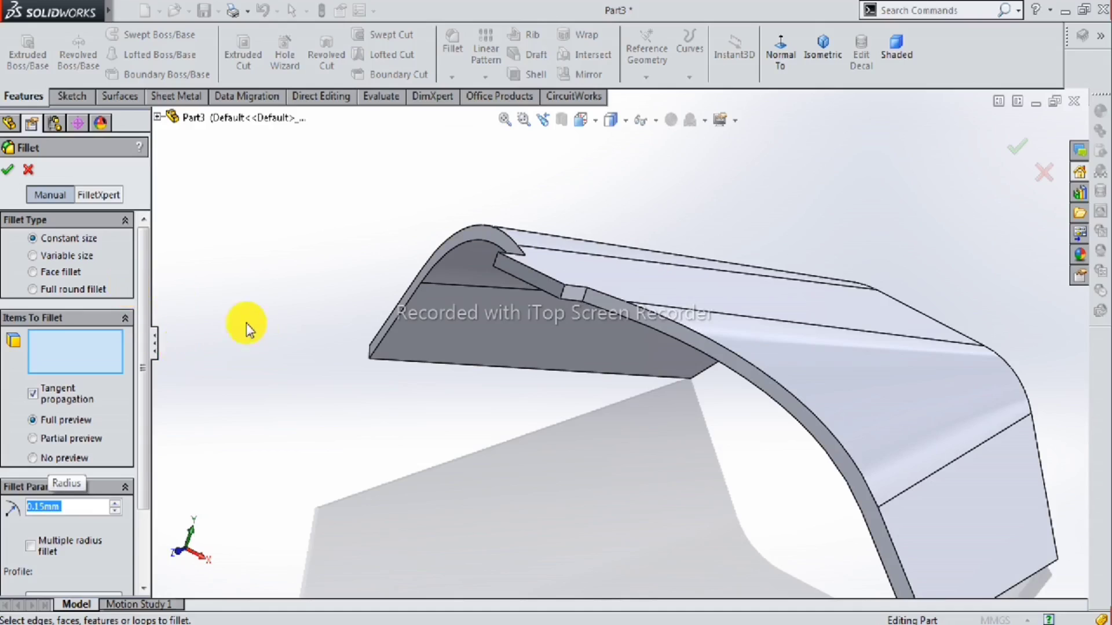
click(527, 283)
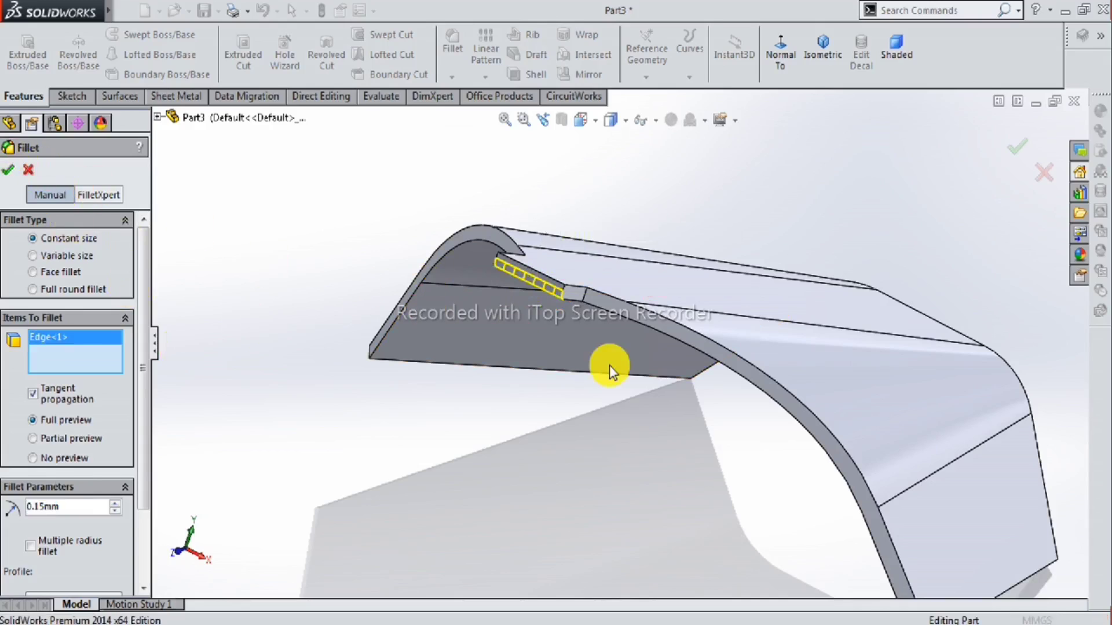
key(Return)
scroll(609, 366, down, 3)
mouse_move(609, 366)
middle_down()
mouse_move(751, 365)
mouse_move(757, 414)
mouse_move(693, 390)
mouse_move(713, 418)
middle_up()
click(1088, 255)
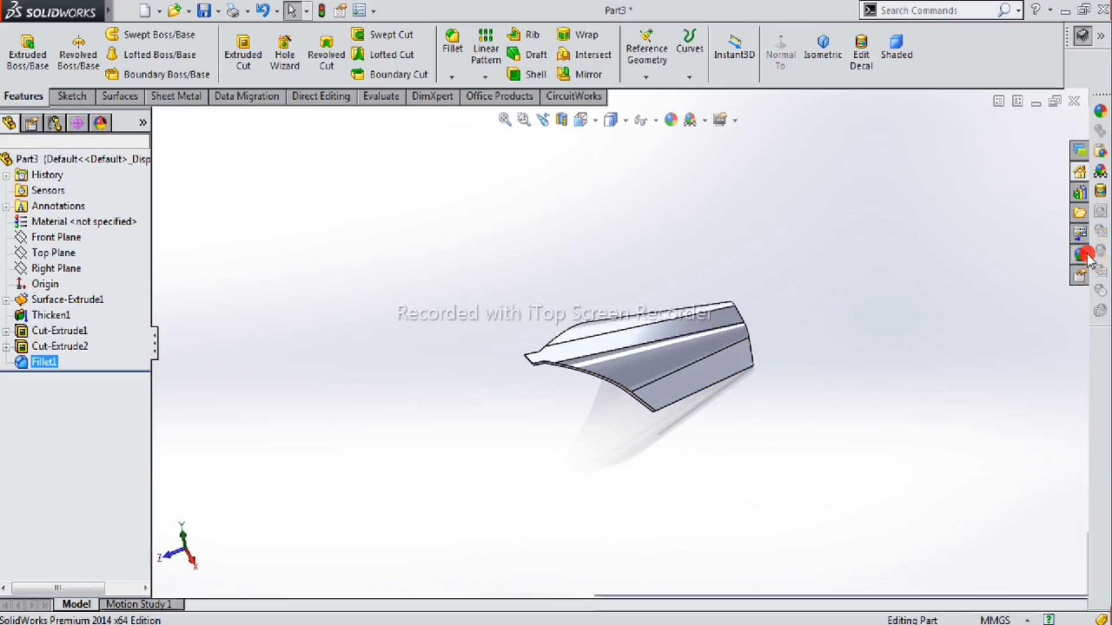
Apply the polished gold metal appearance to the whole part.
double_click(939, 150)
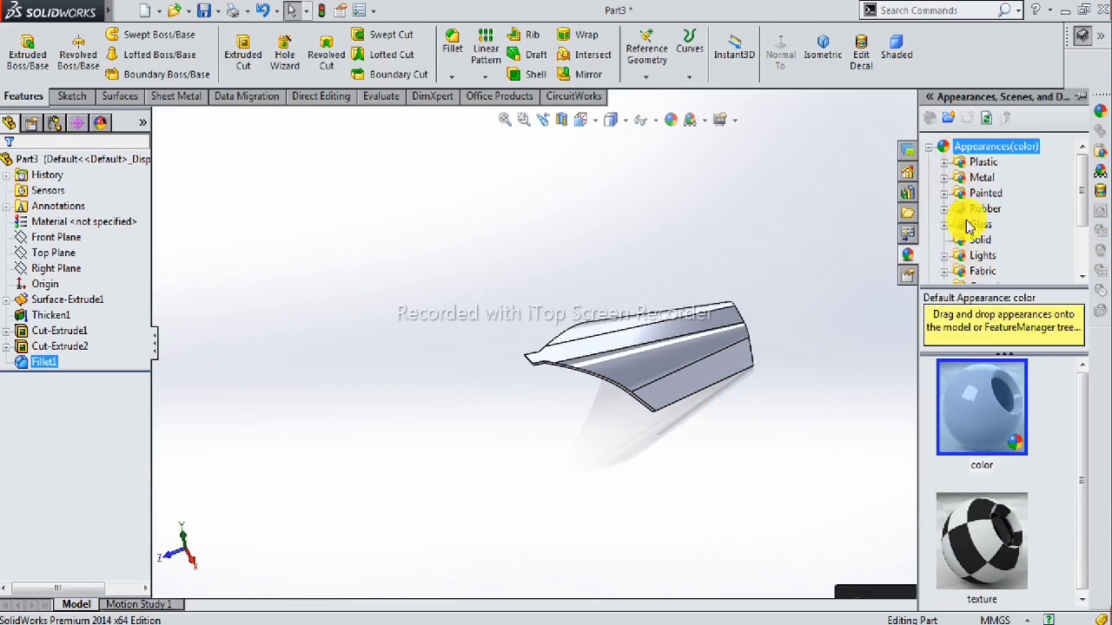
double_click(949, 178)
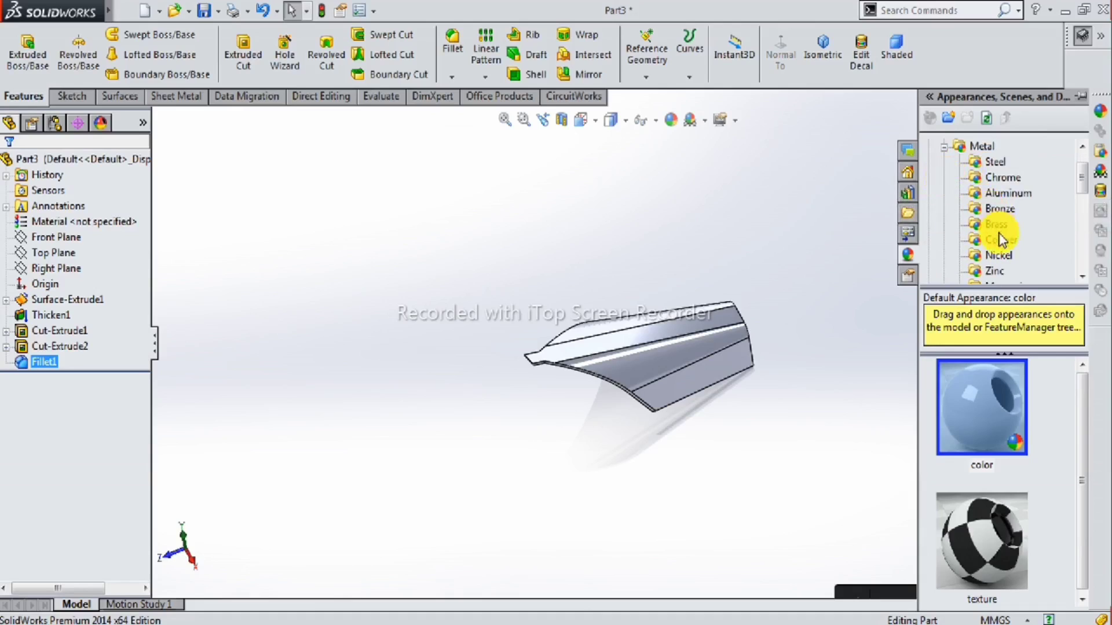
scroll(1000, 240, down, 1)
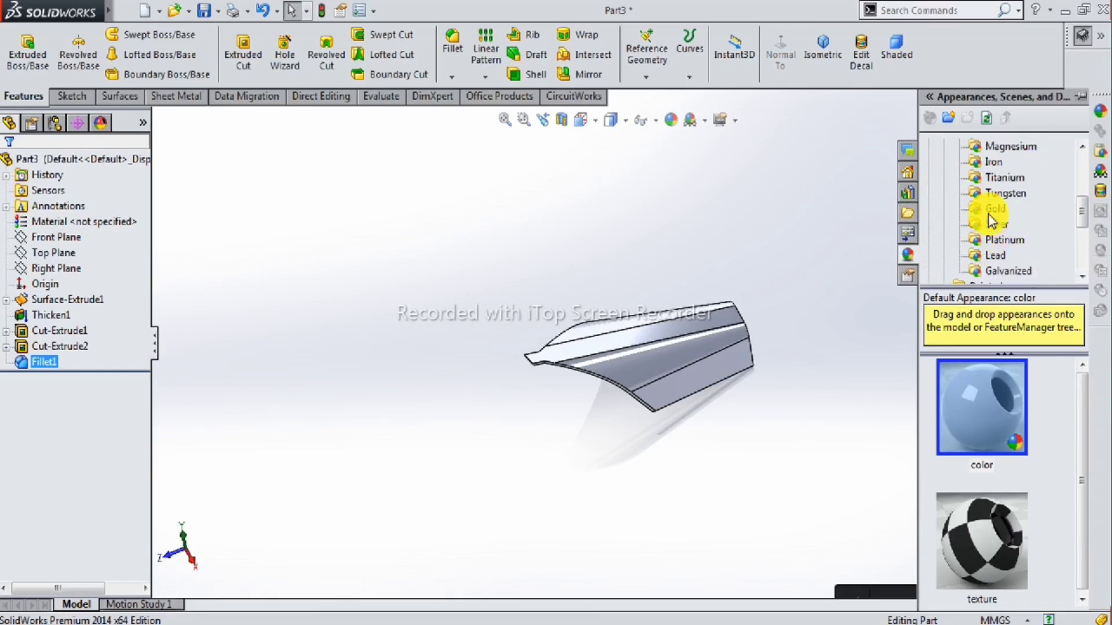
click(993, 208)
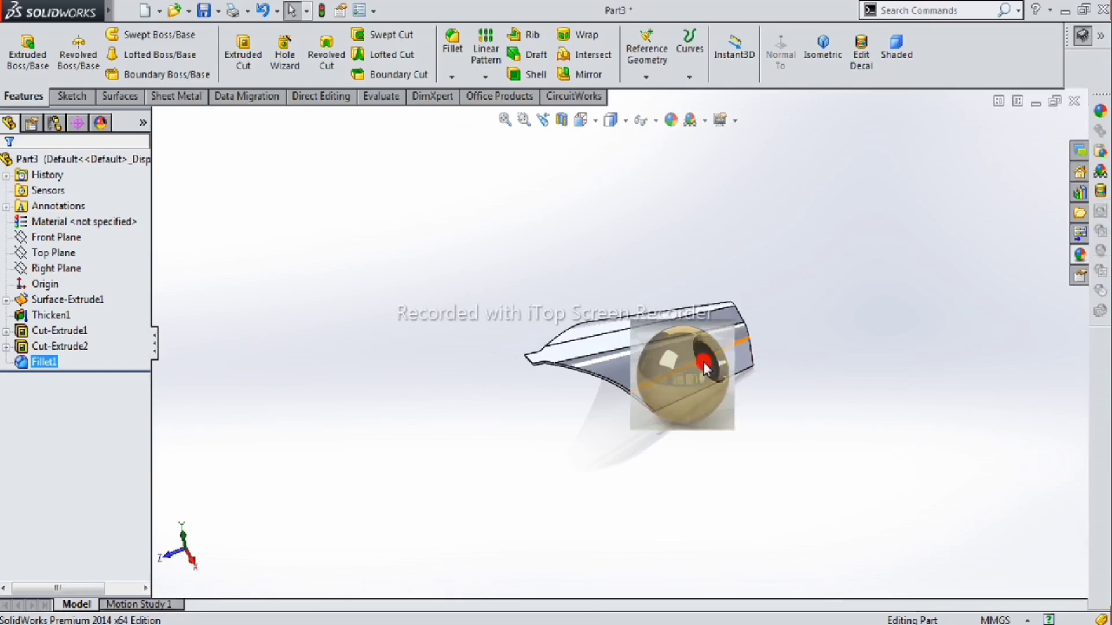
drag(993, 408, 707, 364)
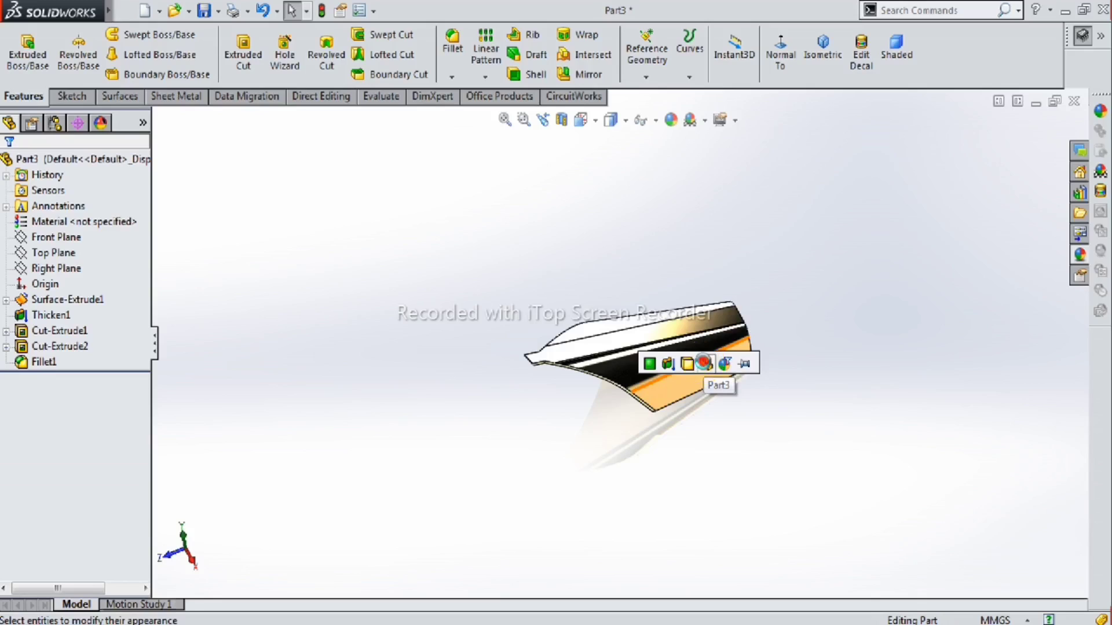
click(703, 363)
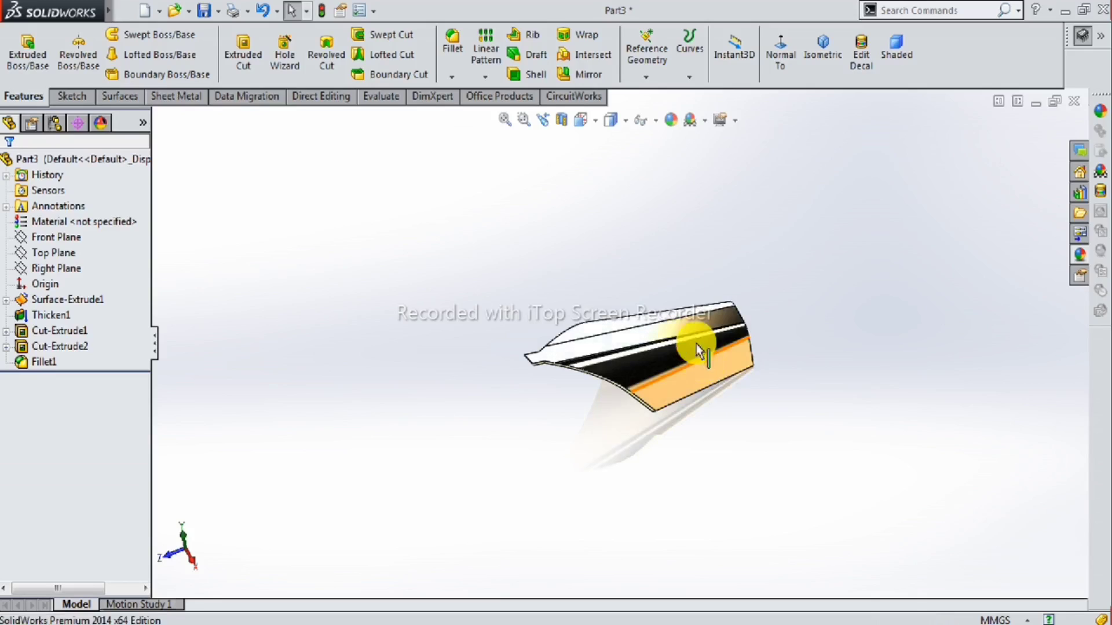
Show the part shaded without edges on the Plain White scene and orbit to inspect it.
click(884, 60)
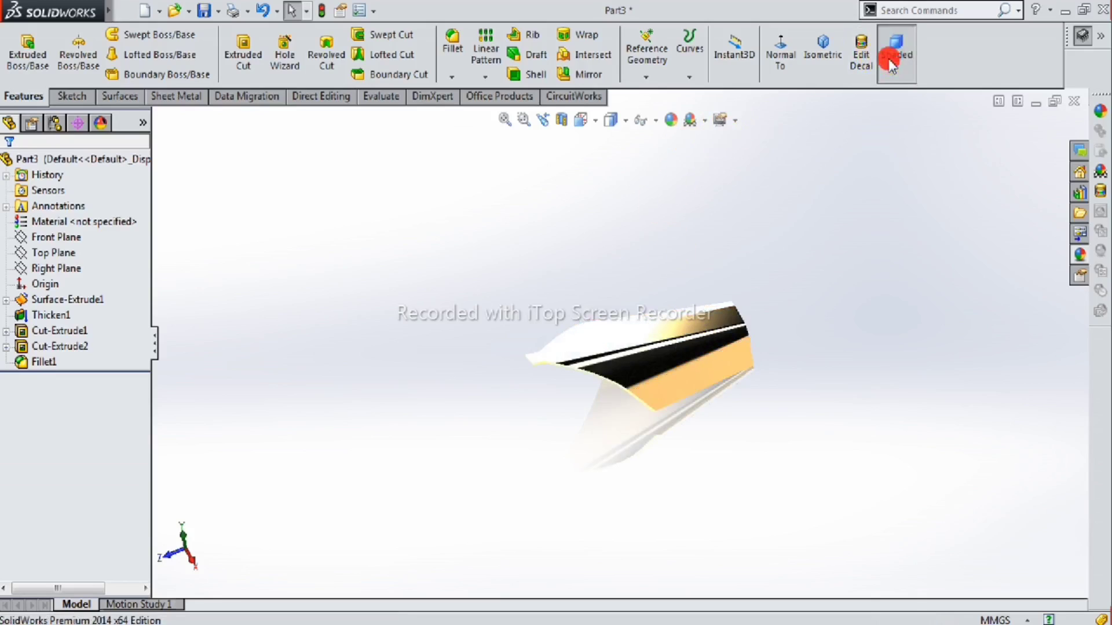
click(708, 125)
click(714, 159)
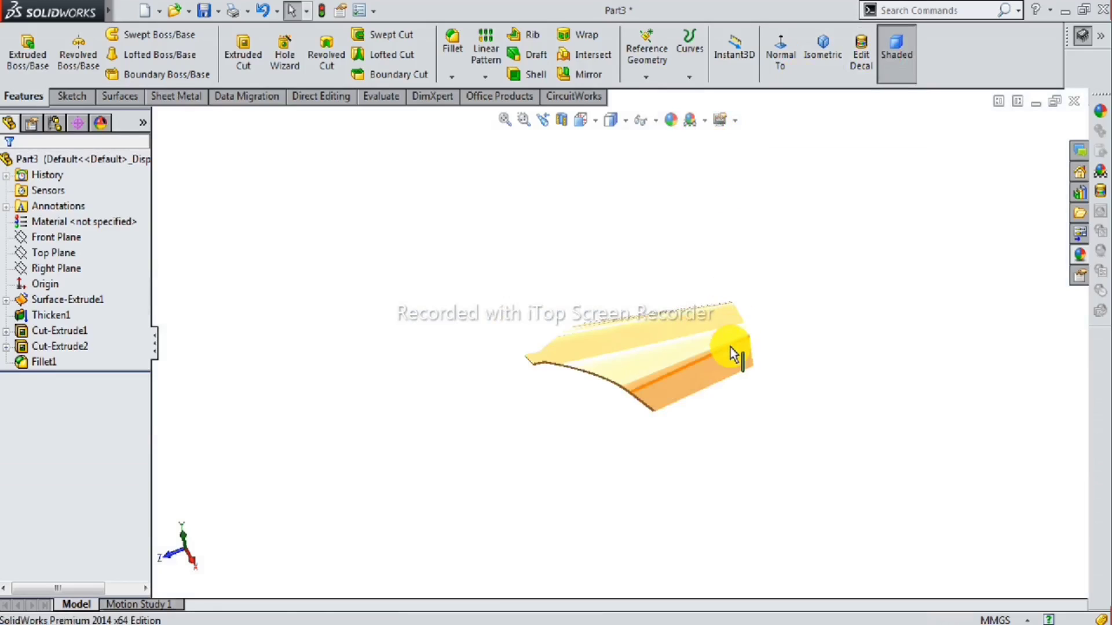
key(ctrl+Left)
mouse_move(725, 332)
middle_down()
mouse_move(774, 263)
mouse_move(896, 307)
mouse_move(898, 357)
mouse_move(793, 405)
mouse_move(650, 293)
mouse_move(617, 313)
middle_up()
mouse_move(682, 377)
middle_down()
mouse_move(750, 471)
mouse_move(735, 491)
mouse_move(635, 384)
mouse_move(651, 462)
mouse_move(600, 411)
mouse_move(685, 479)
mouse_move(641, 489)
mouse_move(569, 340)
mouse_move(518, 394)
mouse_move(719, 499)
mouse_move(731, 419)
mouse_move(839, 345)
mouse_move(755, 370)
mouse_move(645, 325)
mouse_move(707, 283)
mouse_move(635, 396)
mouse_move(586, 443)
middle_up()
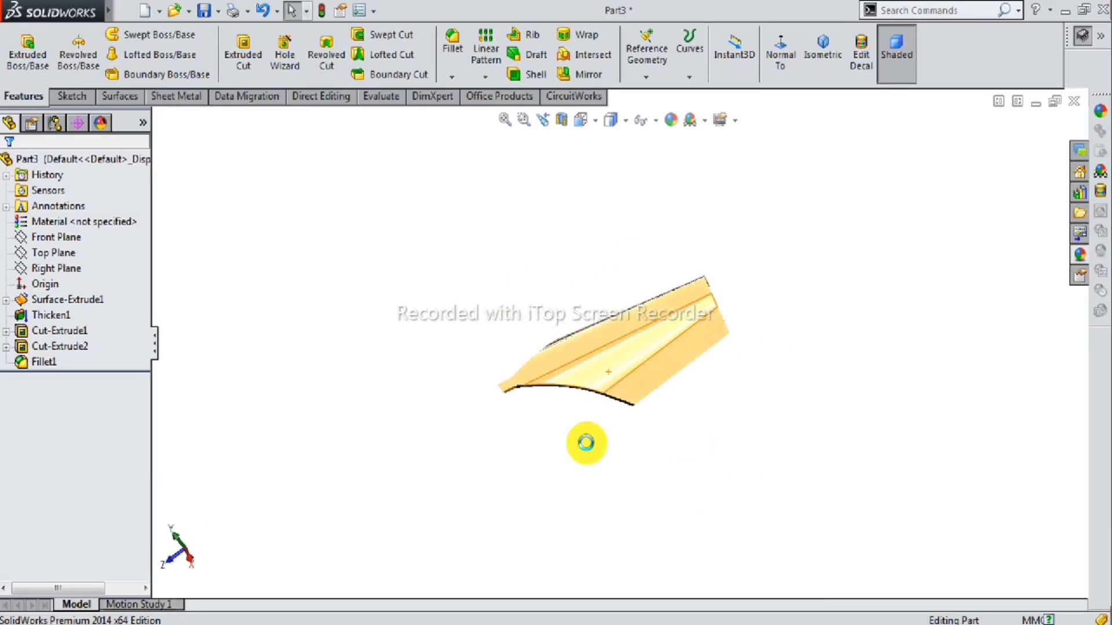
Save the gold nib as Part3 in the founten pen folder and close it.
key(ctrl+s)
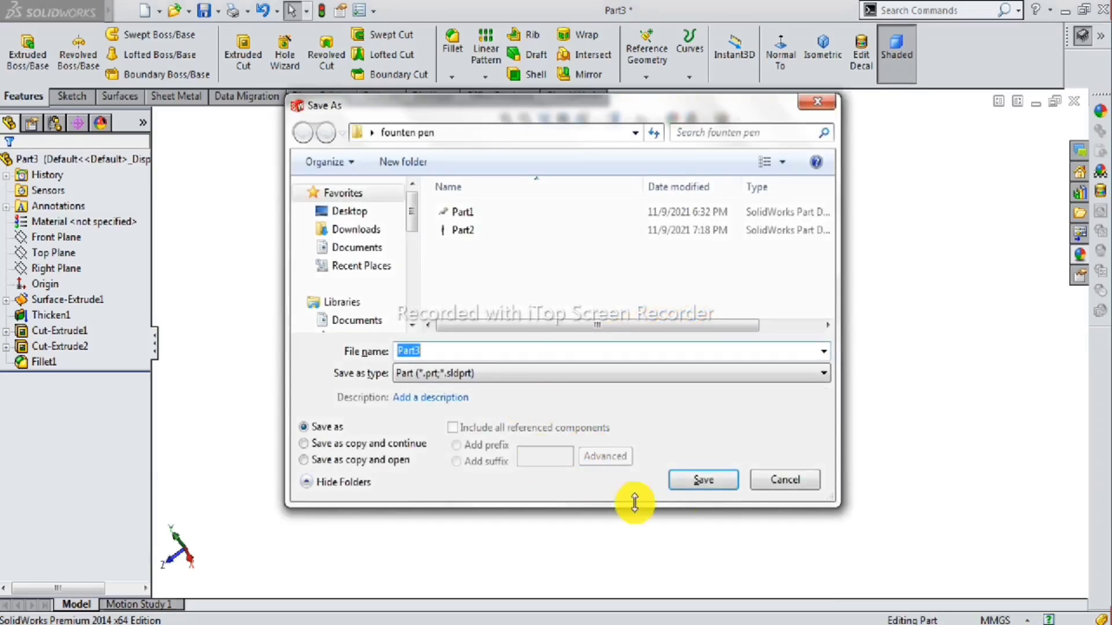
click(714, 485)
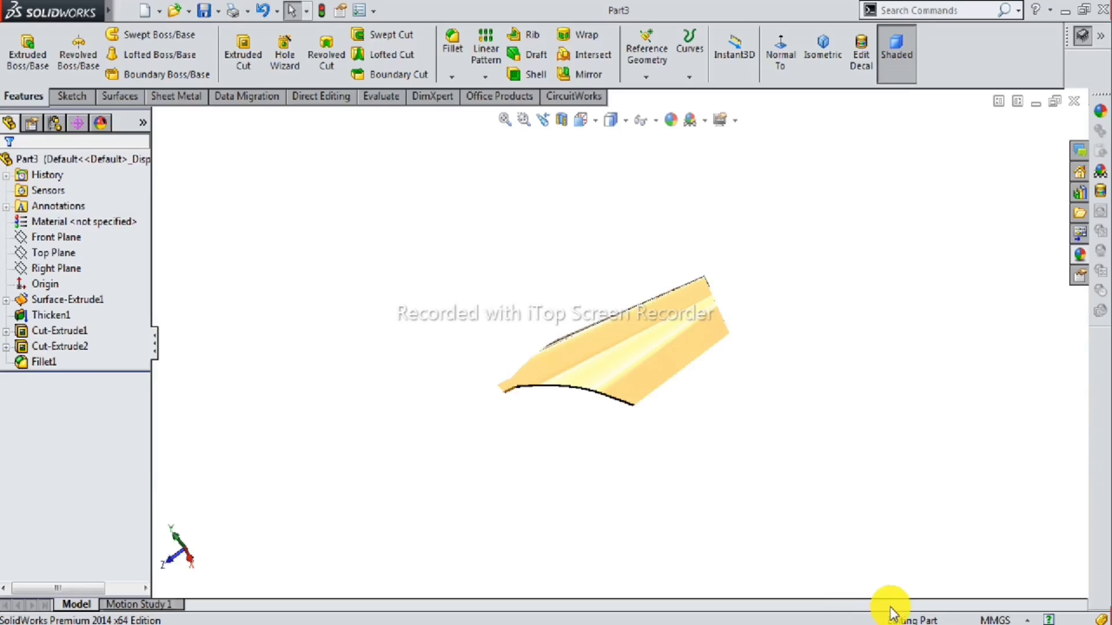
key(ctrl+w)
Create a new blank part document, Part4.
click(1103, 106)
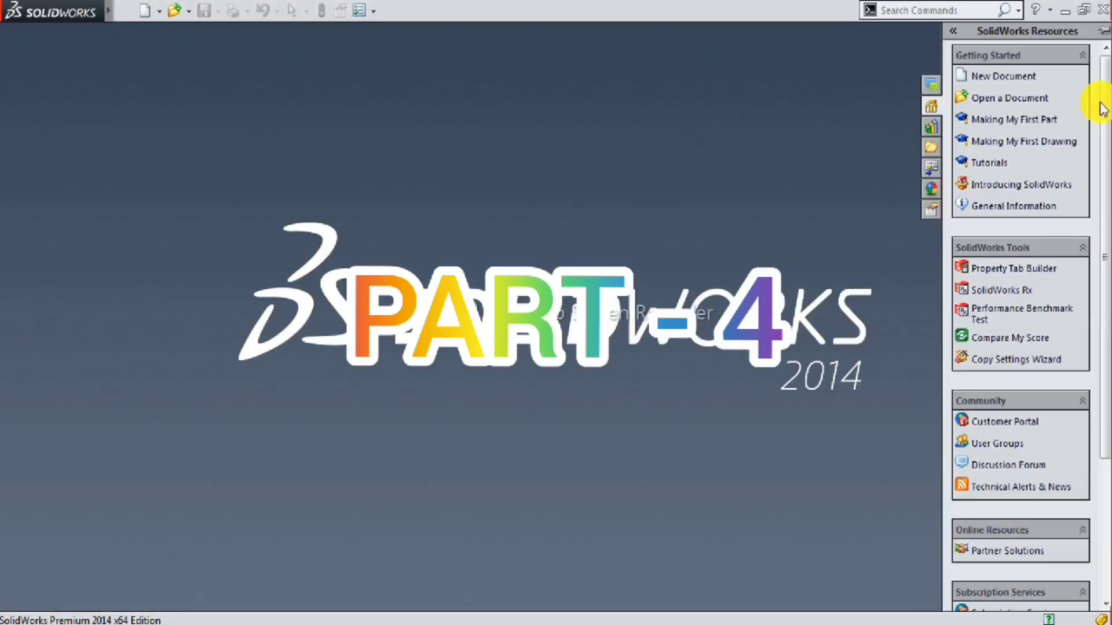
click(983, 78)
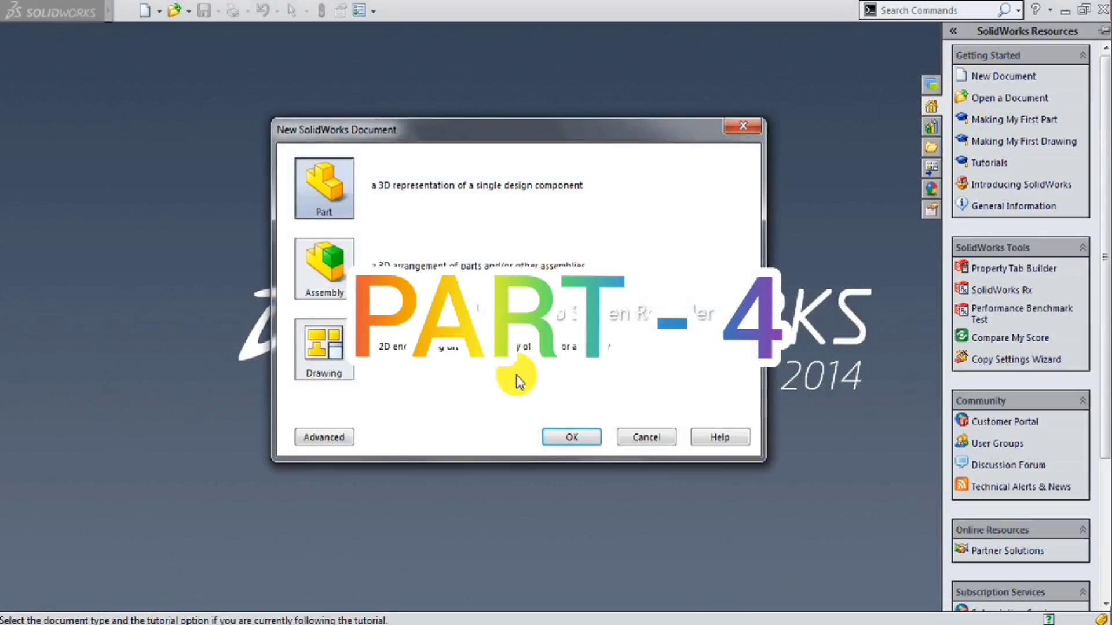
click(566, 436)
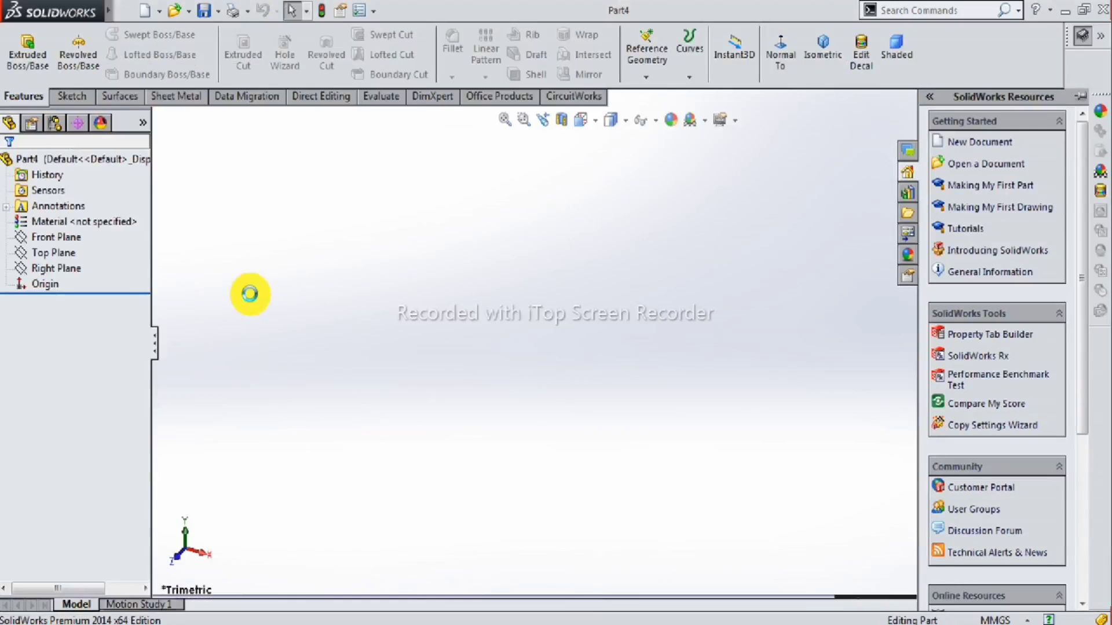
On the Right Plane, draw a closed tapered outline from the origin: vertical side, short top, slanted side, bottom.
click(29, 267)
click(65, 242)
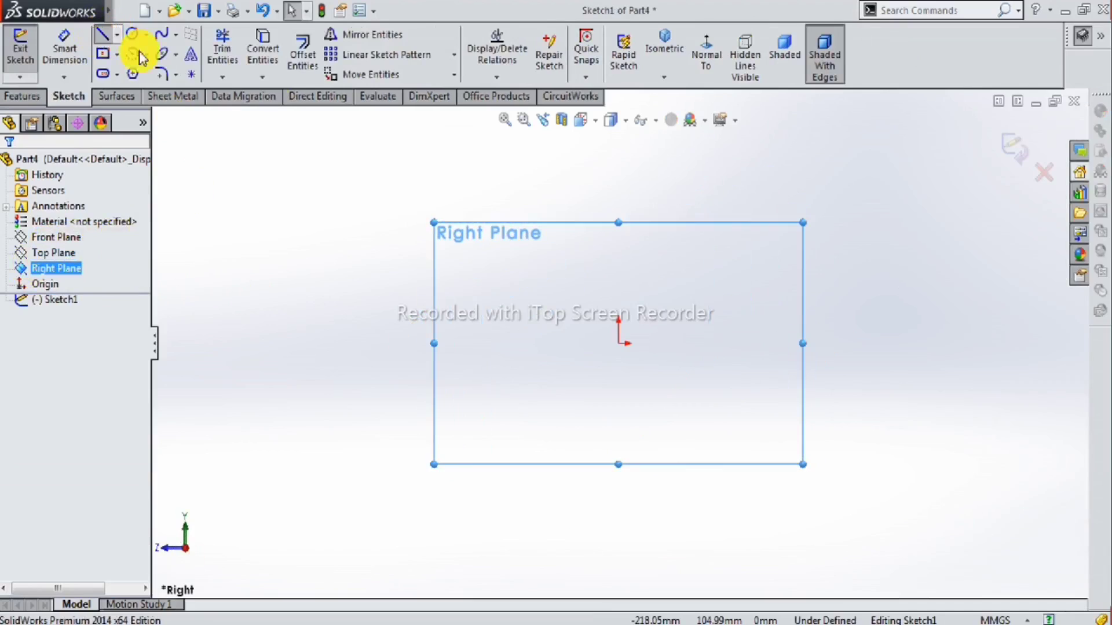
click(619, 344)
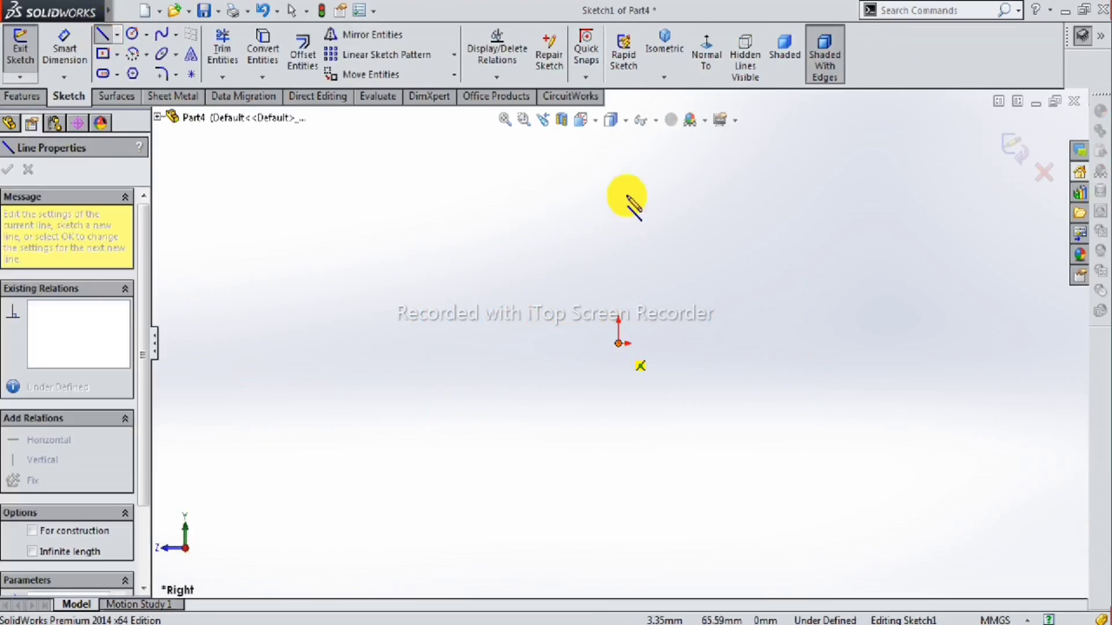
click(618, 137)
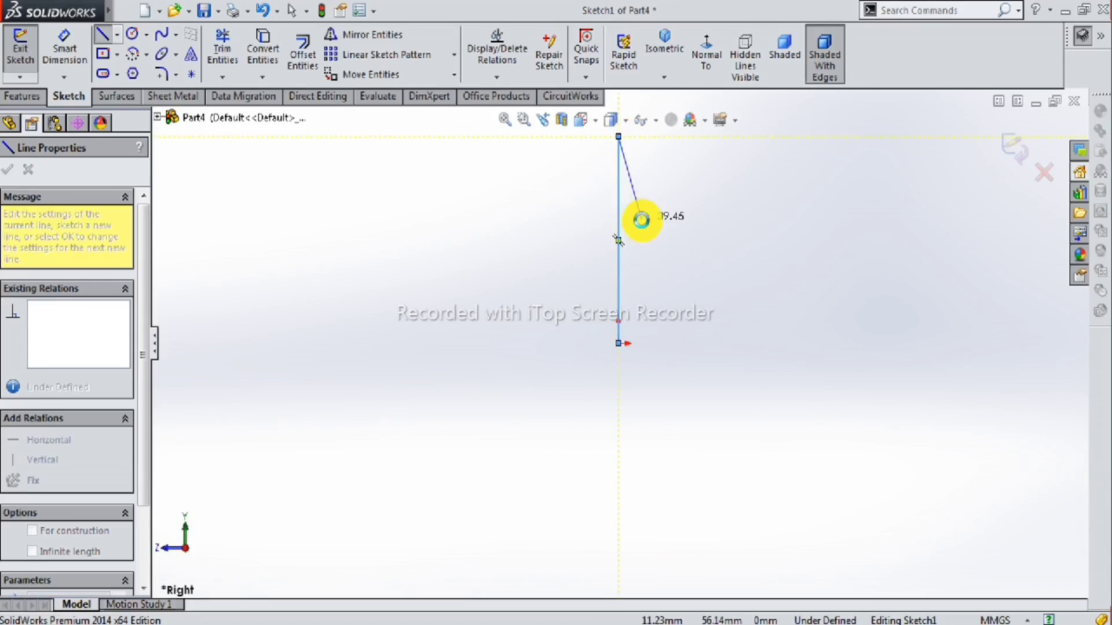
double_click(643, 137)
click(641, 137)
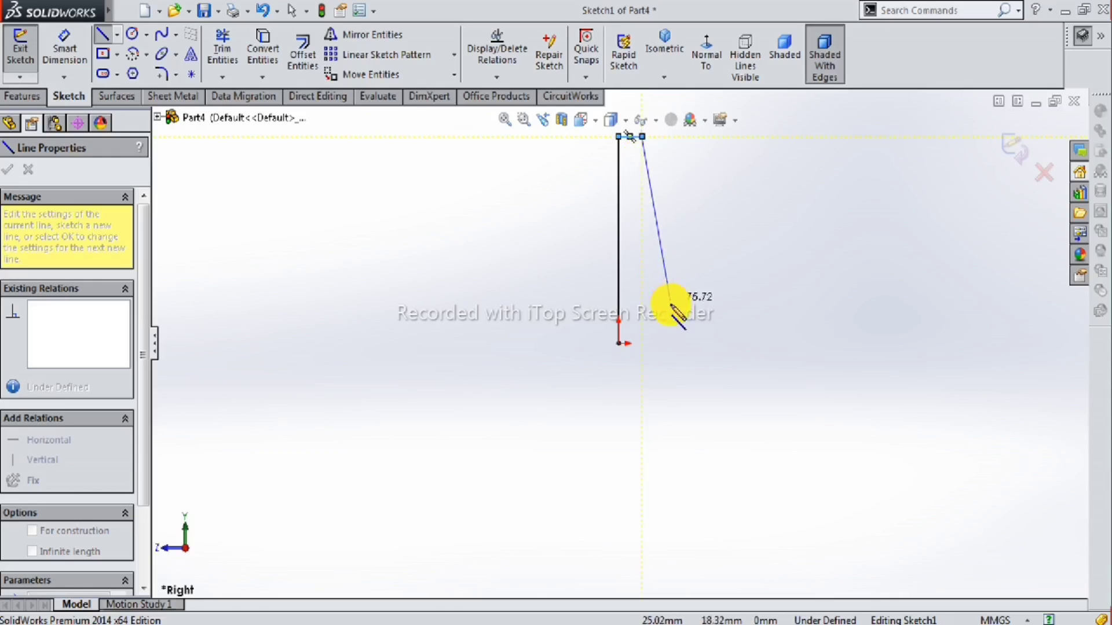
click(673, 343)
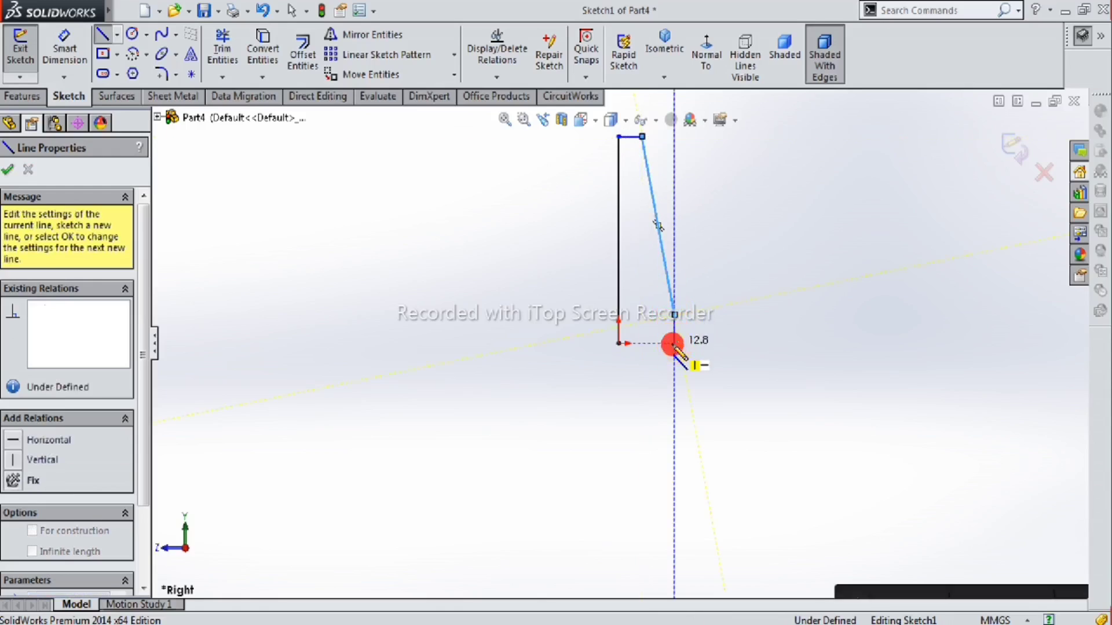
click(618, 344)
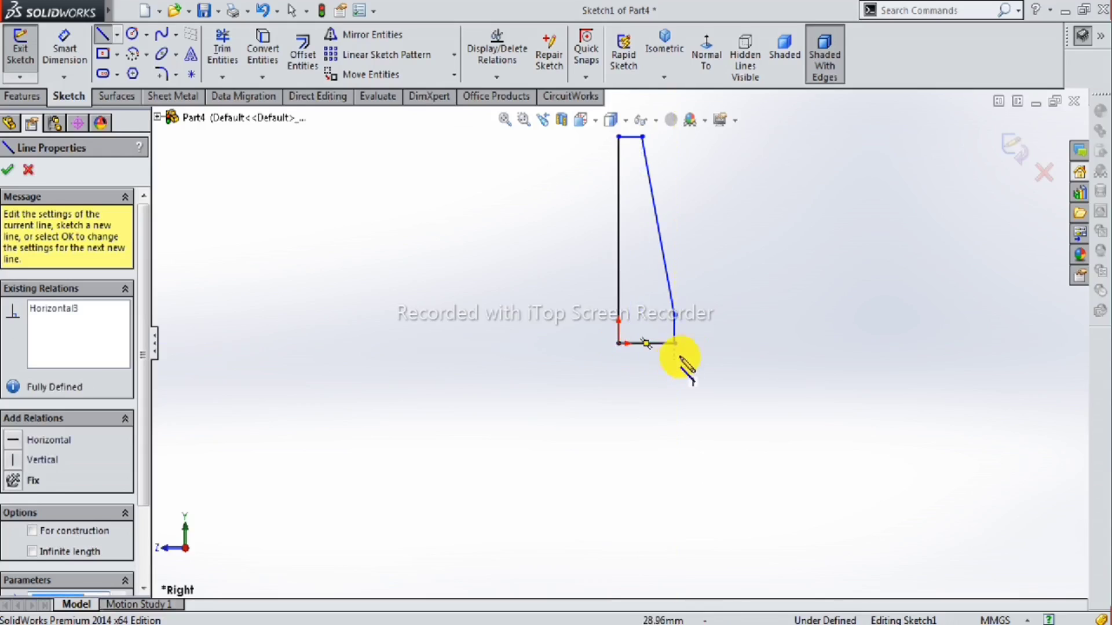
key(Escape)
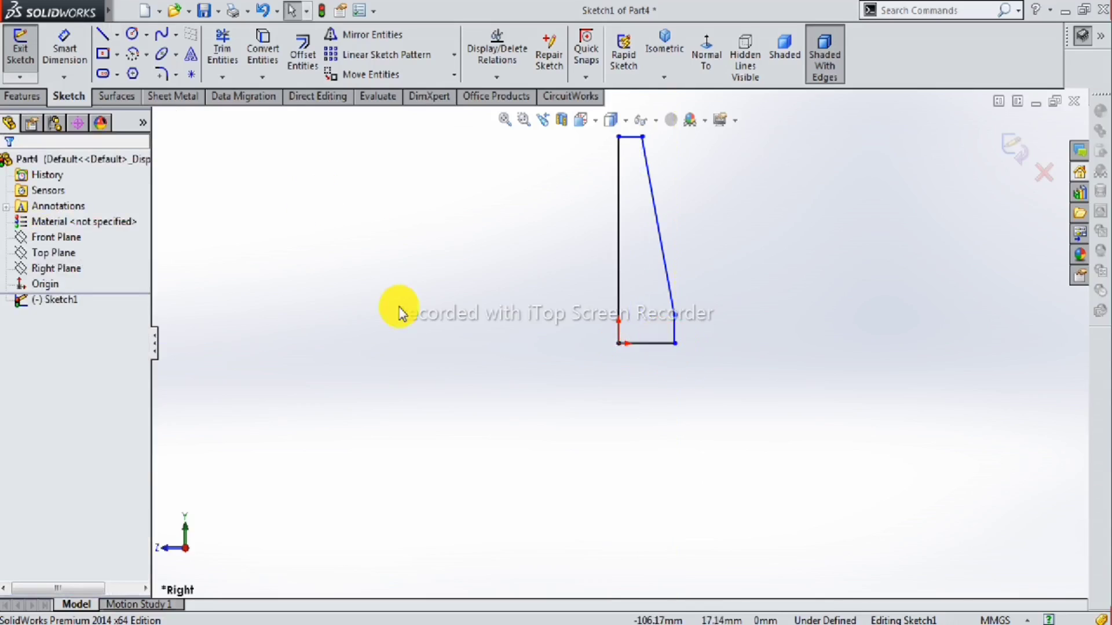
Dimension the vertical side to 80 mm and the bottom width to 5.5 mm.
key(s)
click(451, 342)
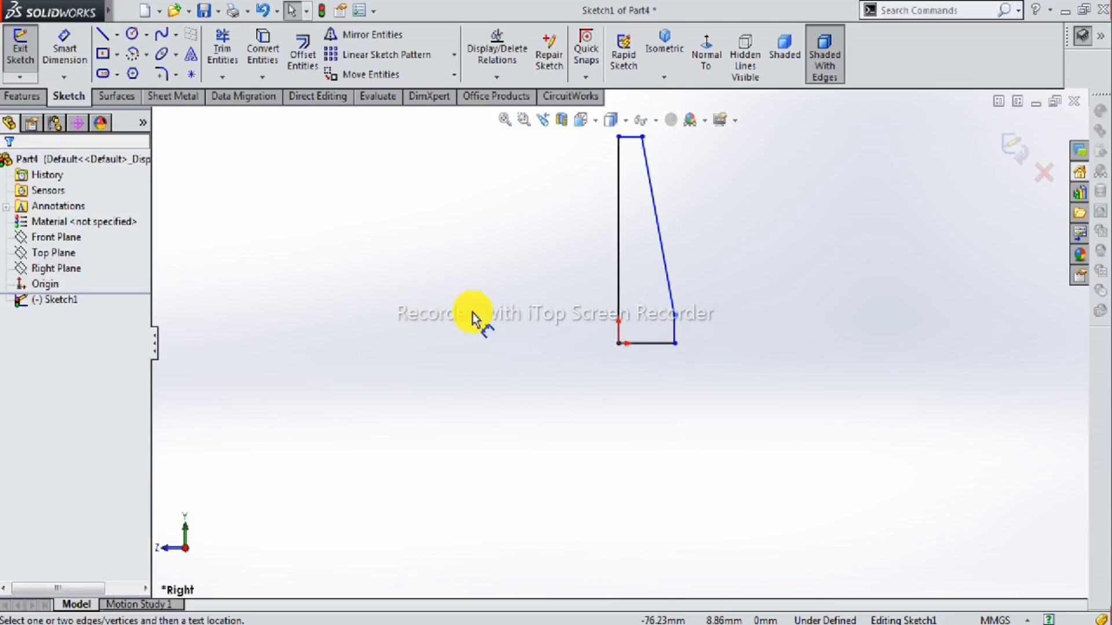
click(619, 235)
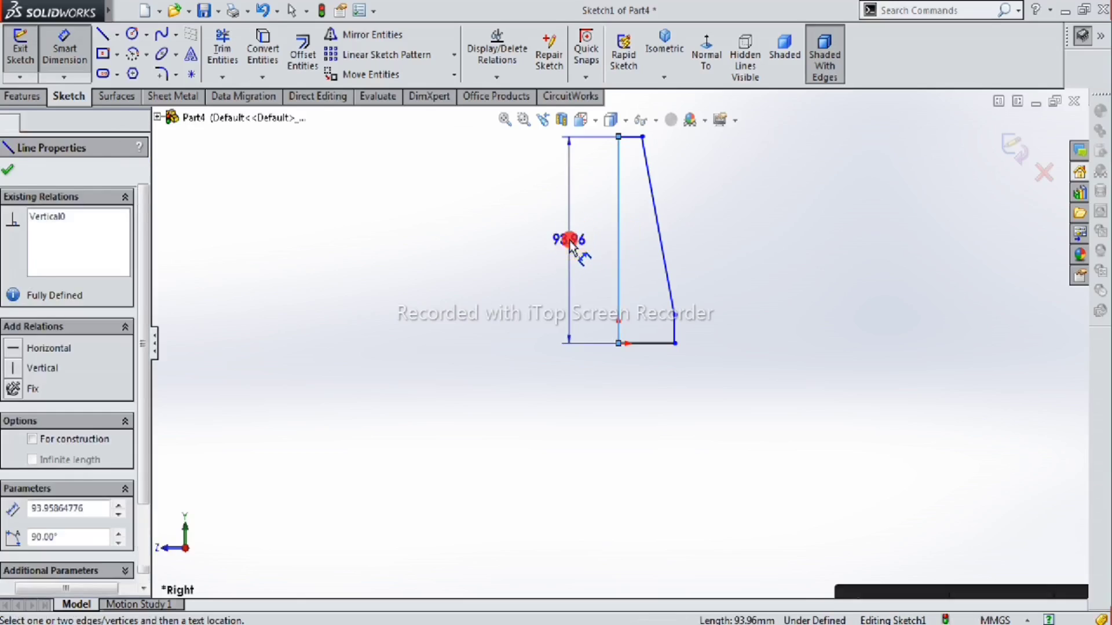
click(570, 246)
text(80)
key(Return)
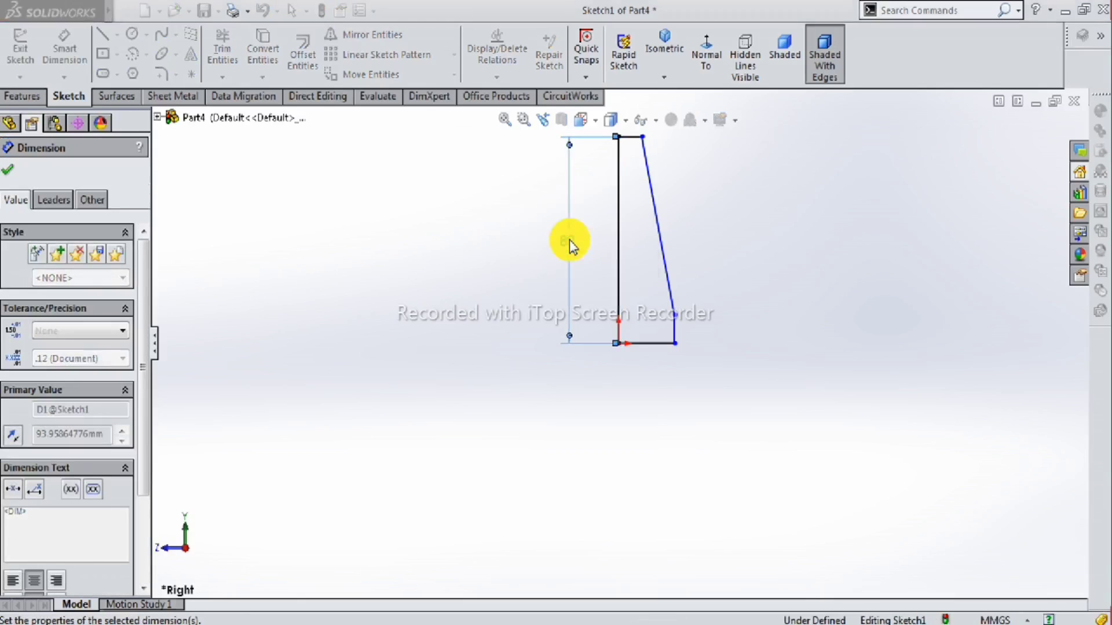
click(656, 345)
click(644, 406)
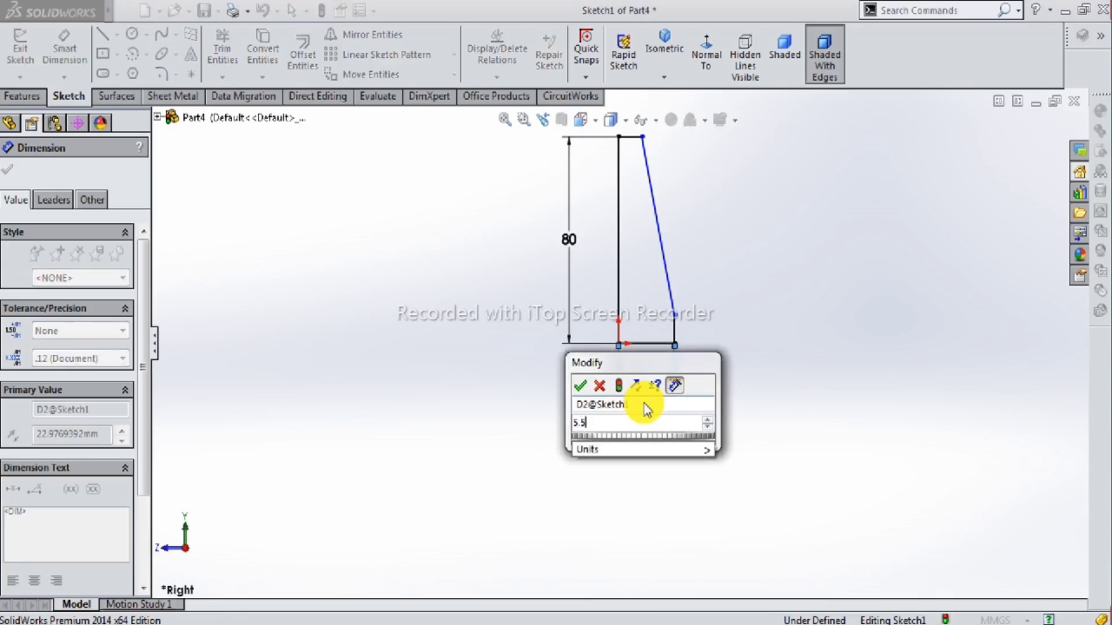
key(Escape)
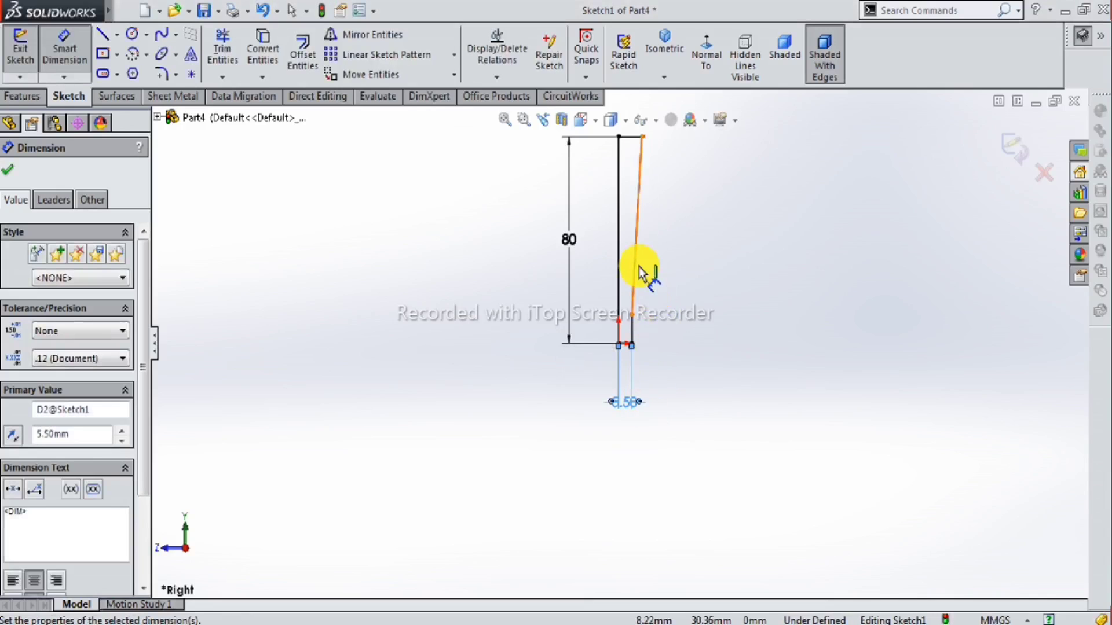
Dimension the top width to 2 mm and the slanted edge's taper length to 70 mm.
scroll(627, 194, down, 3)
scroll(635, 227, down, 2)
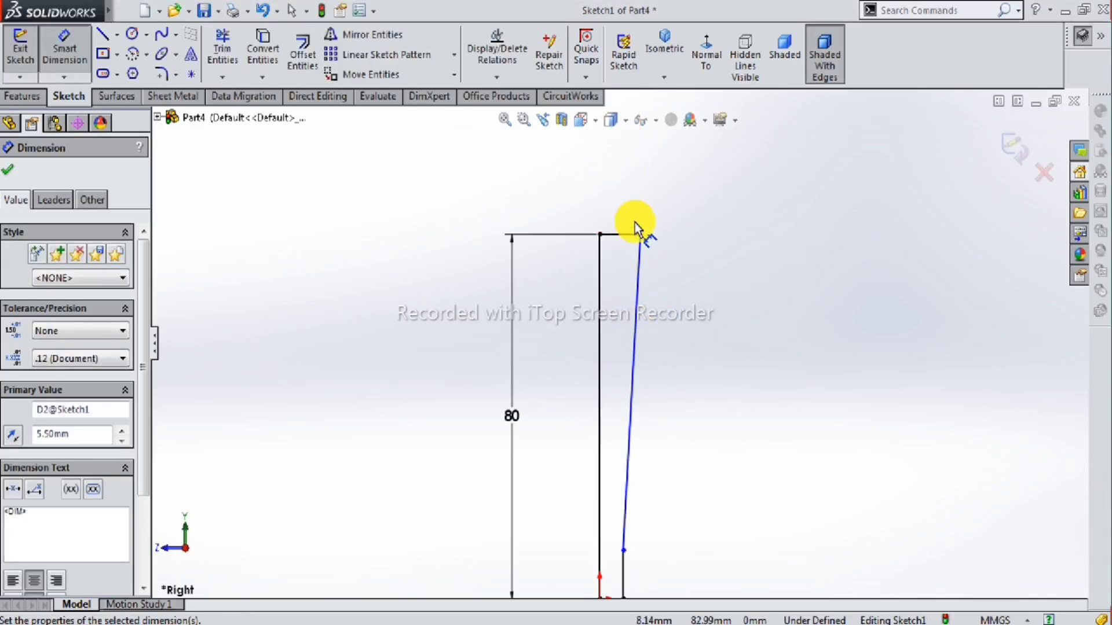
click(625, 235)
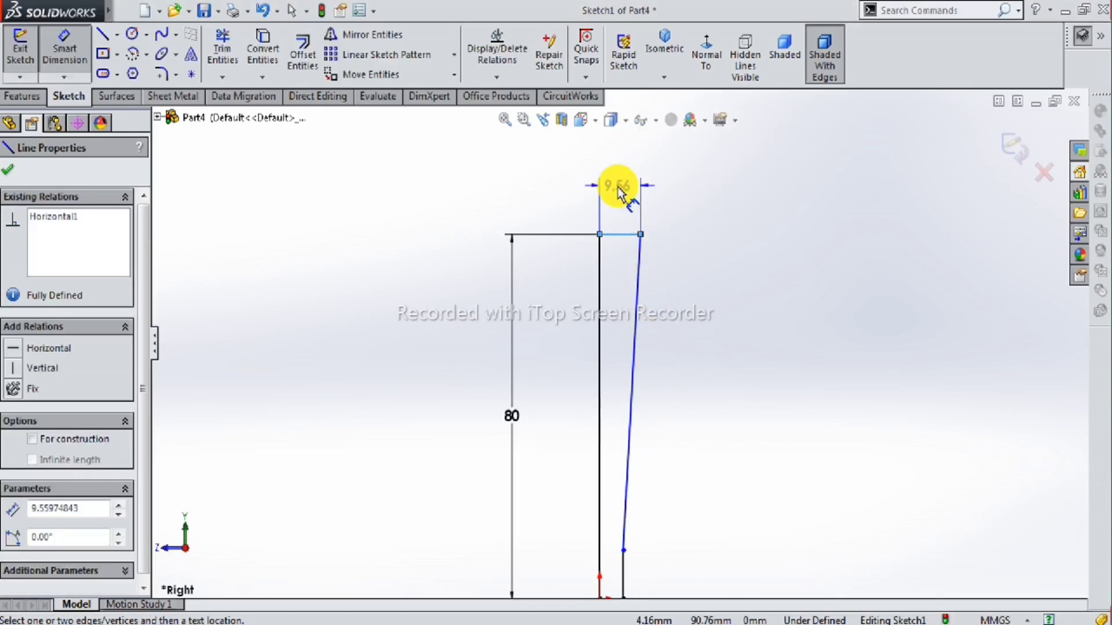
click(619, 191)
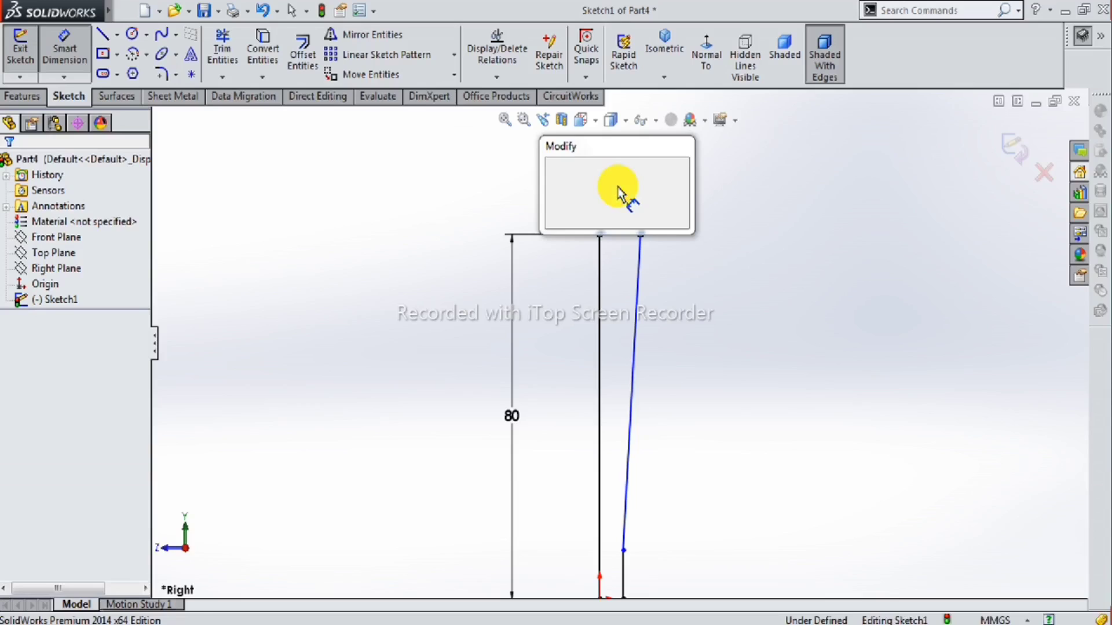
text(2)
key(Return)
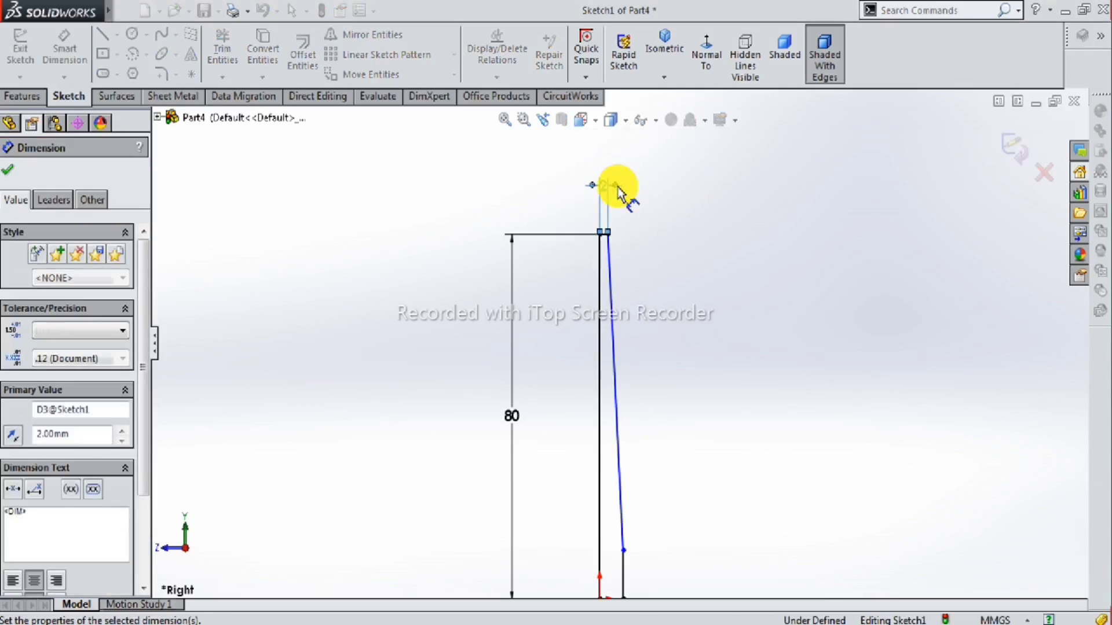
scroll(640, 367, down, 3)
scroll(631, 480, up, 3)
scroll(628, 521, down, 1)
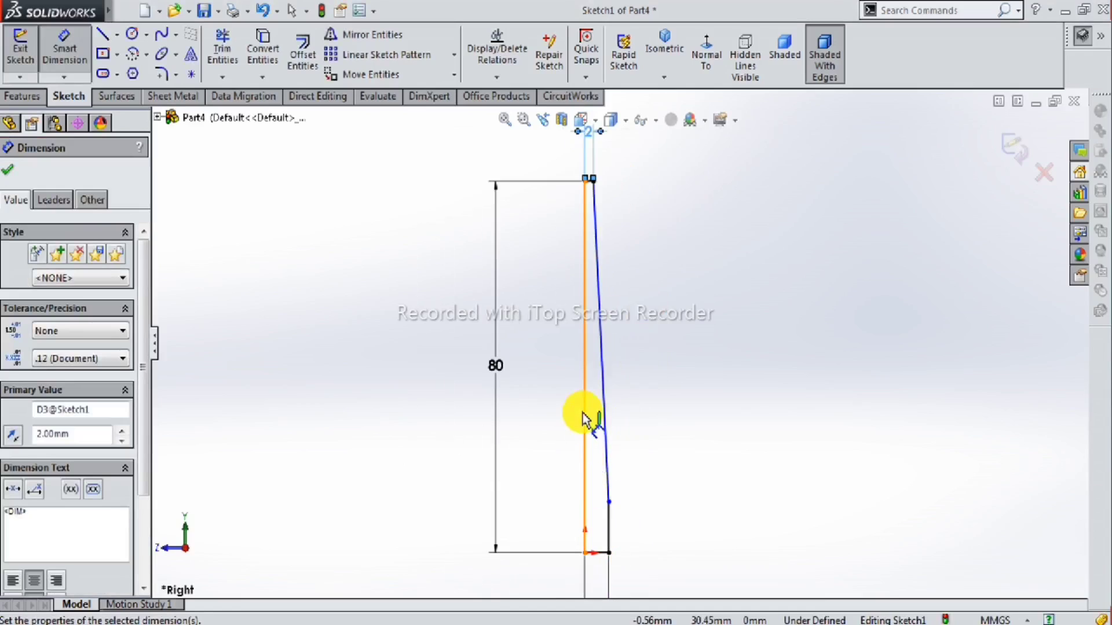
click(605, 394)
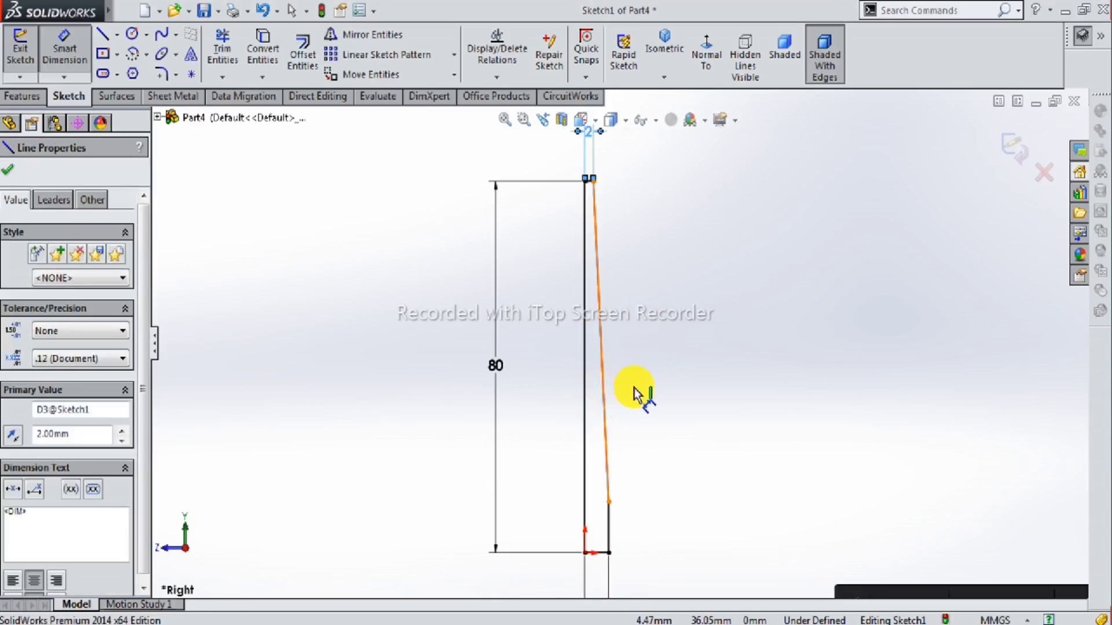
click(645, 391)
text(70)
key(Return)
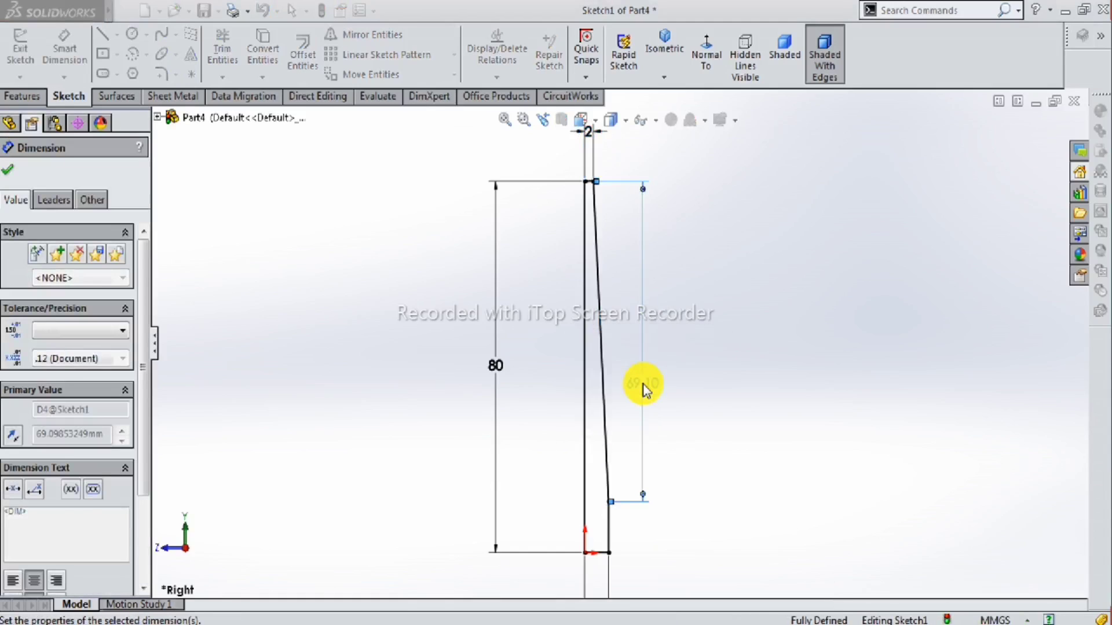
scroll(627, 512, up, 2)
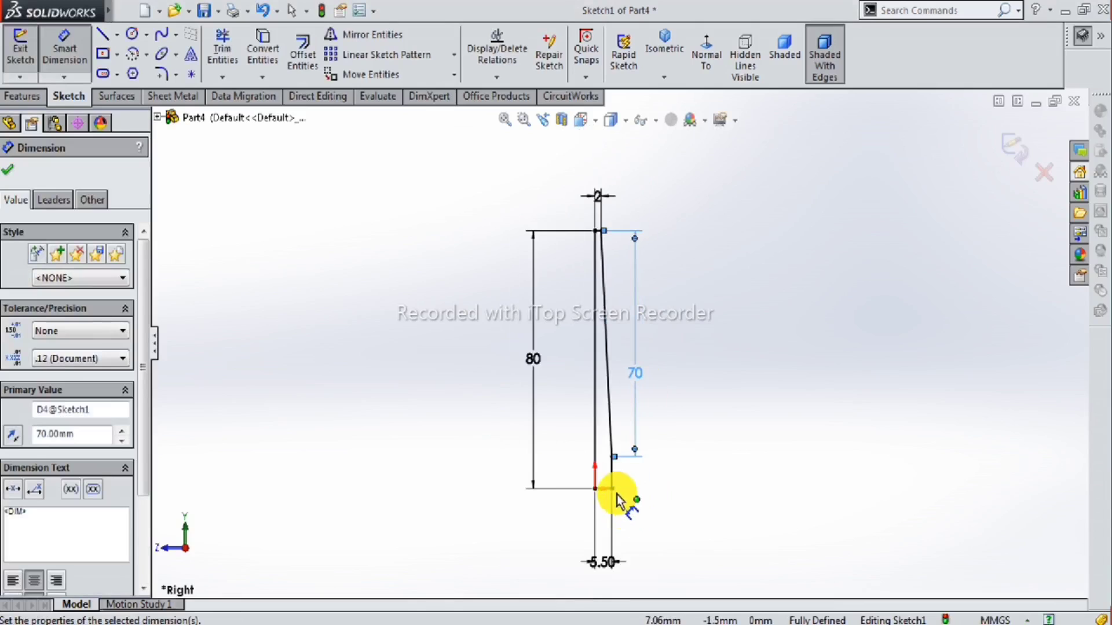
scroll(608, 240, down, 3)
scroll(621, 266, down, 3)
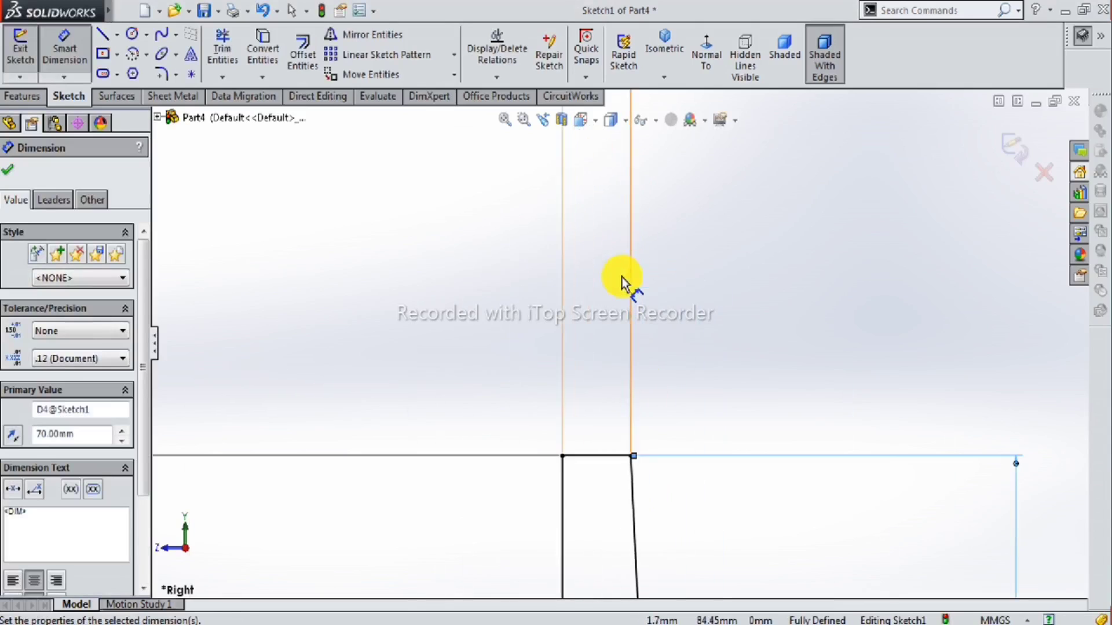
Round the tapered profile's top outer corner with a 1 mm sketch fillet.
click(162, 75)
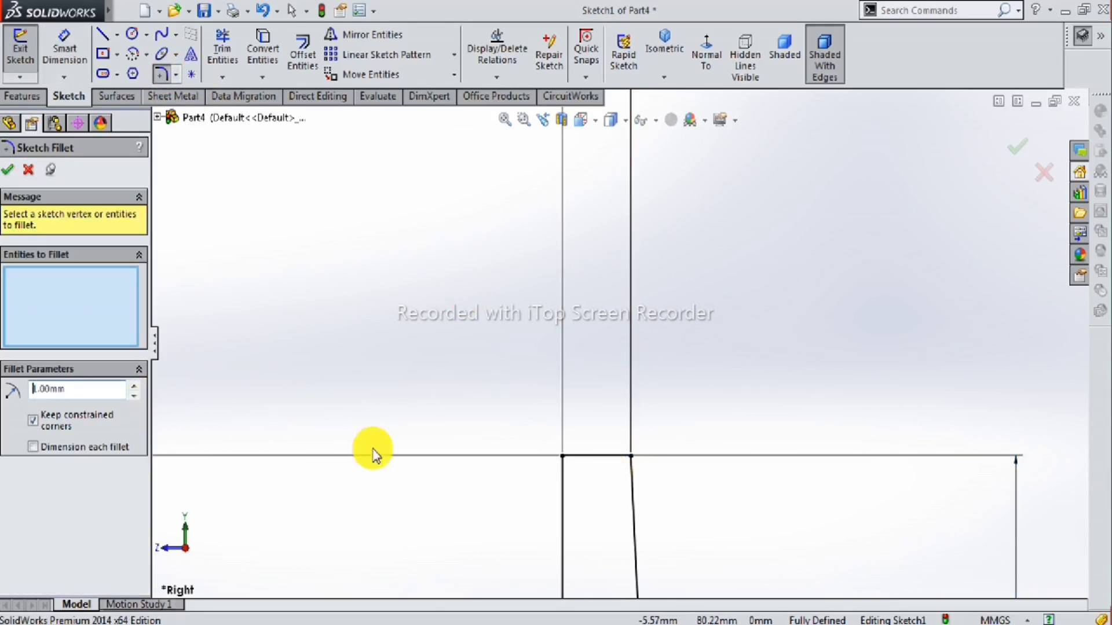
click(631, 457)
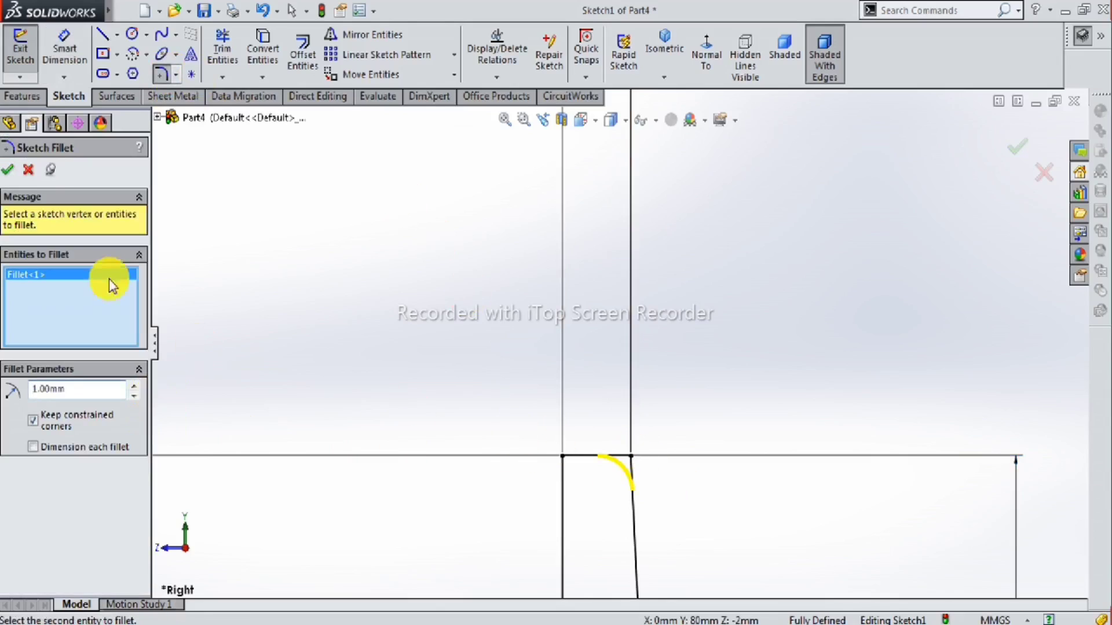
click(7, 170)
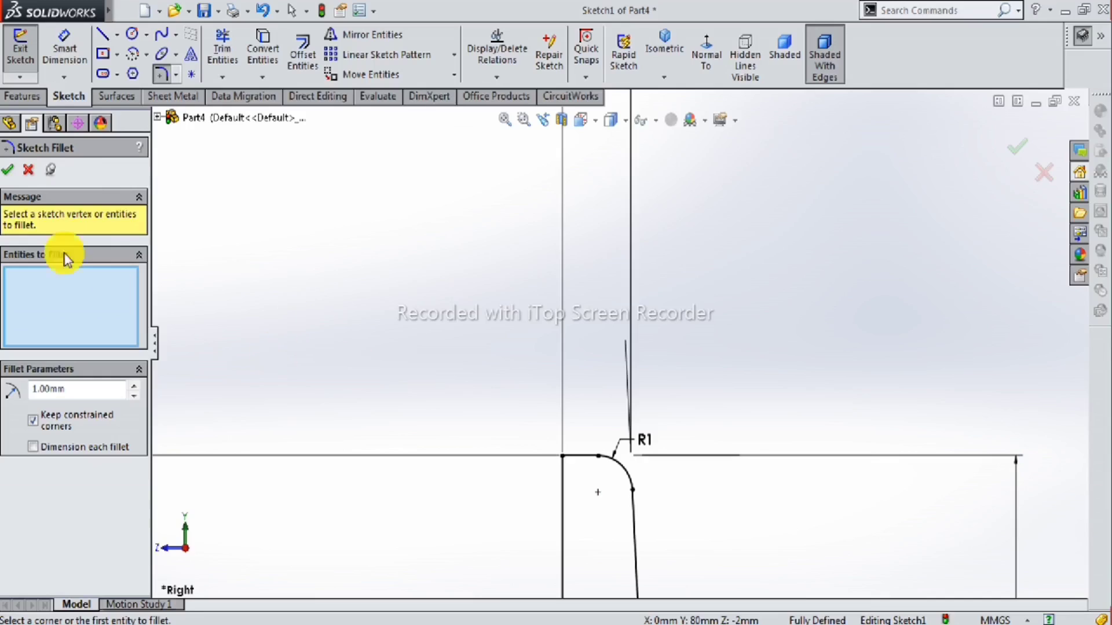
click(33, 172)
scroll(576, 454, up, 2)
scroll(658, 446, up, 2)
scroll(628, 493, up, 1)
scroll(625, 498, up, 1)
scroll(620, 508, up, 1)
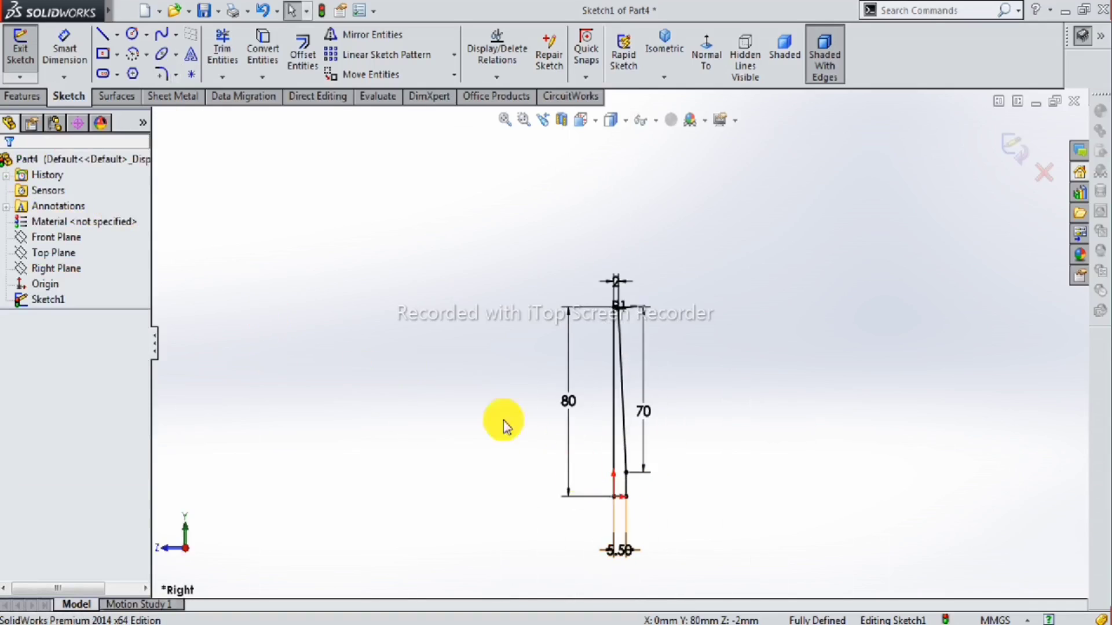
click(23, 96)
Revolve Sketch1 360° about Line1 into a solid tapered, round-tipped rod.
click(79, 55)
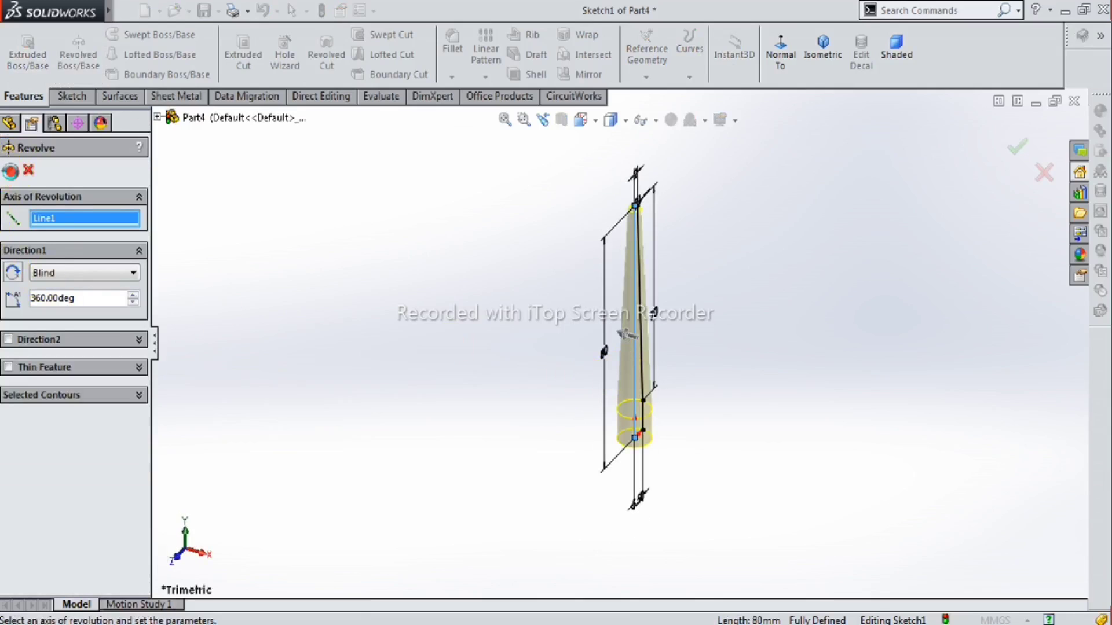
key(Return)
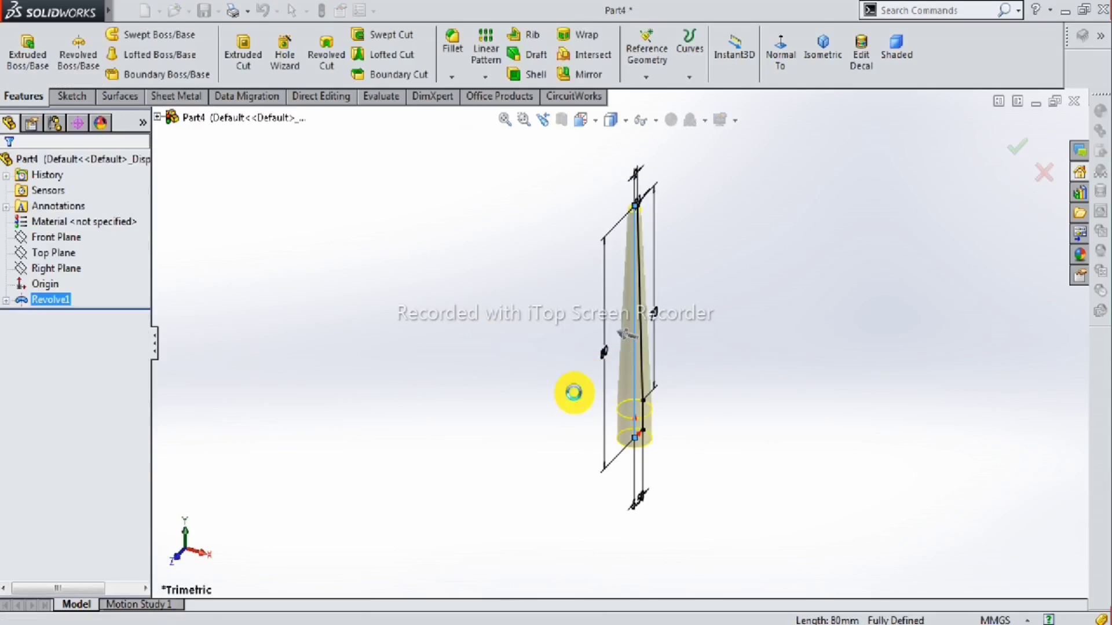
scroll(634, 268, down, 2)
scroll(650, 179, down, 2)
scroll(606, 293, up, 2)
scroll(610, 287, up, 2)
scroll(581, 454, down, 2)
mouse_move(581, 454)
middle_down()
mouse_move(596, 372)
mouse_move(497, 433)
mouse_move(648, 404)
mouse_move(630, 323)
mouse_move(643, 367)
mouse_move(586, 418)
mouse_move(621, 335)
mouse_move(540, 409)
mouse_move(631, 382)
mouse_move(612, 432)
mouse_move(556, 412)
middle_up()
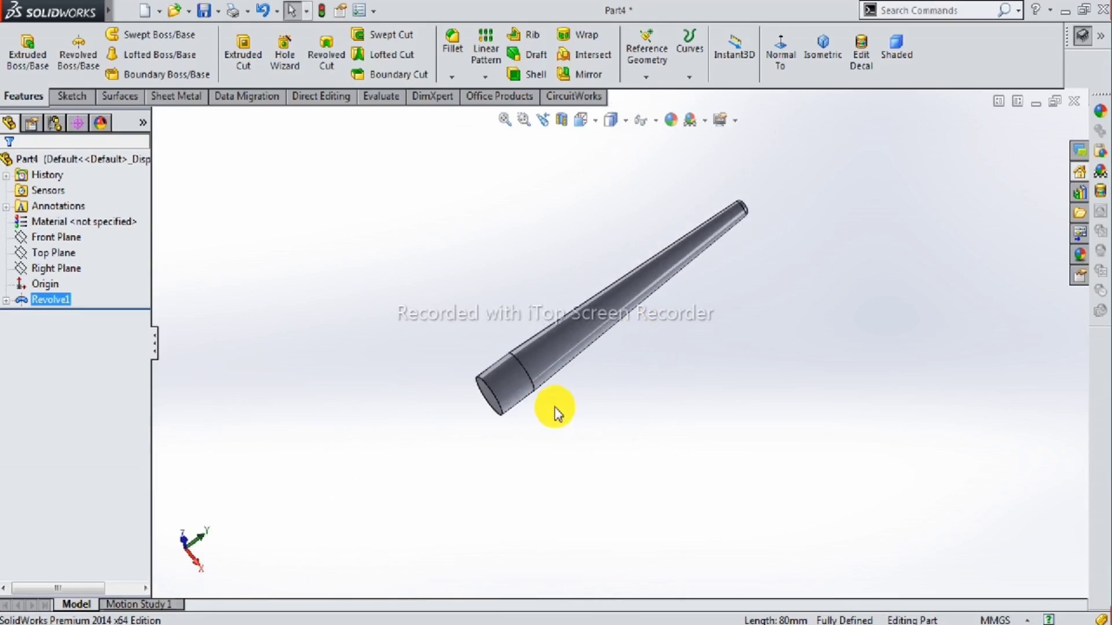
Insert Part2 from the fountain pen folder with Move/Copy locating, placed at the origin.
click(349, 399)
click(126, 10)
click(220, 9)
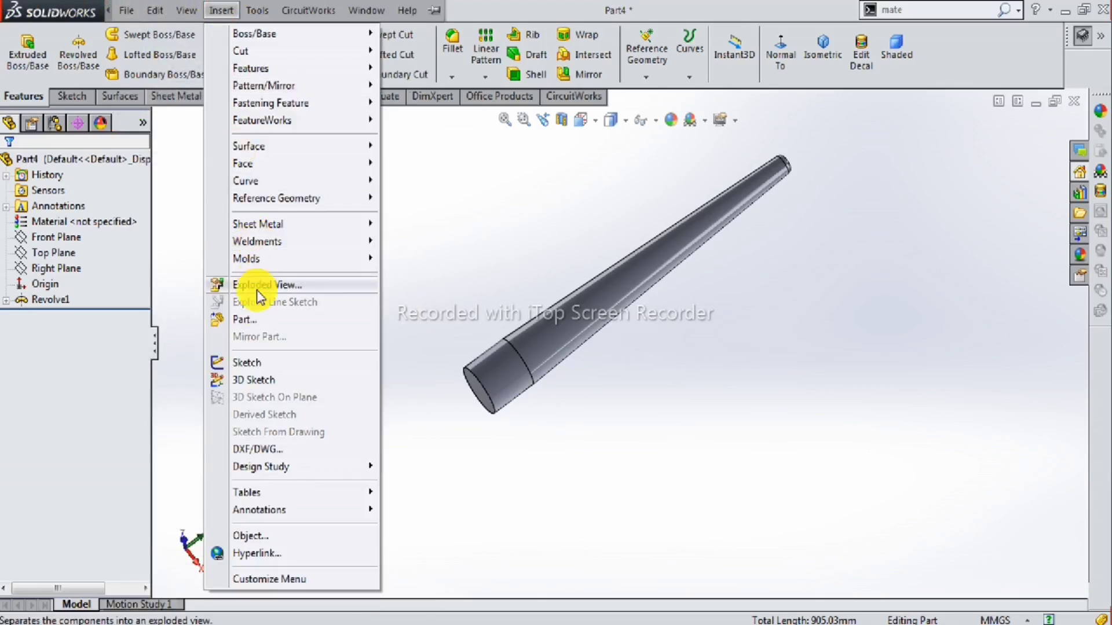
click(252, 315)
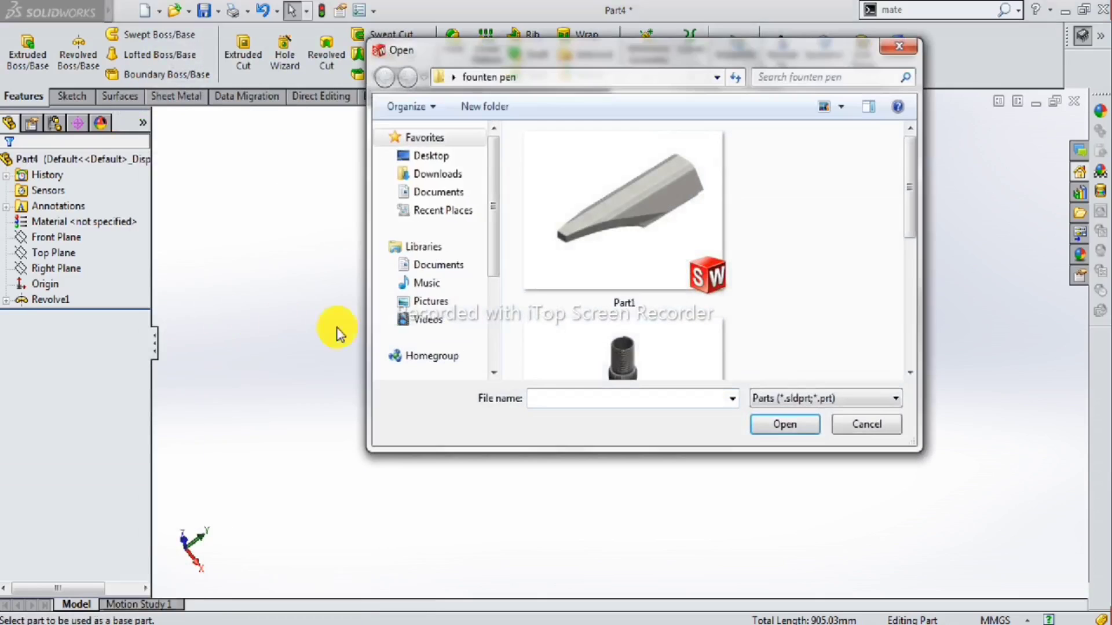
click(561, 370)
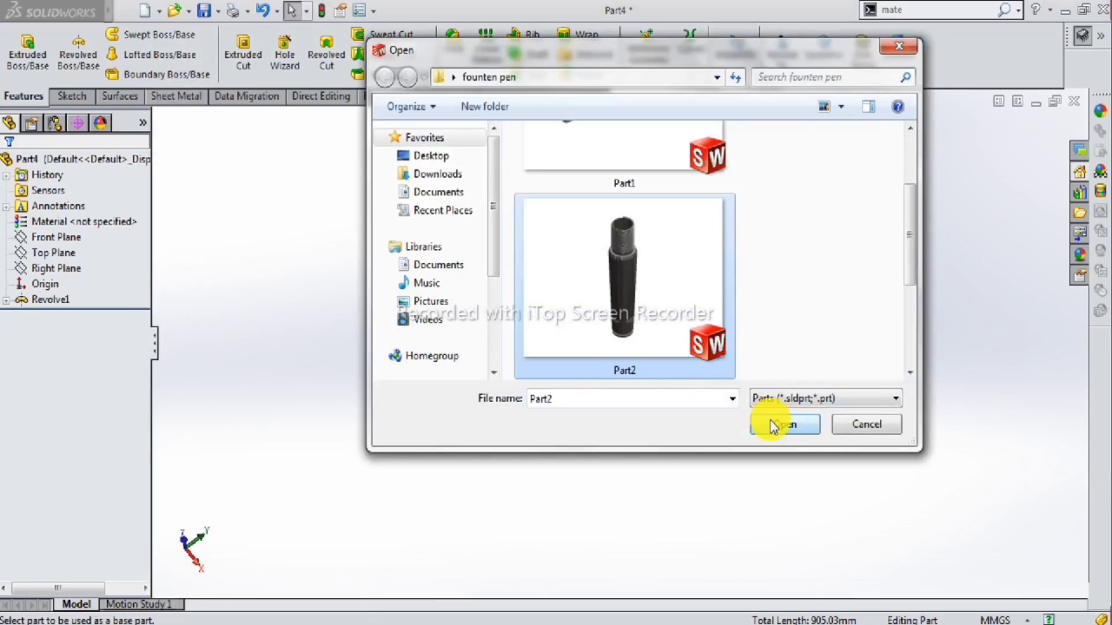
click(776, 425)
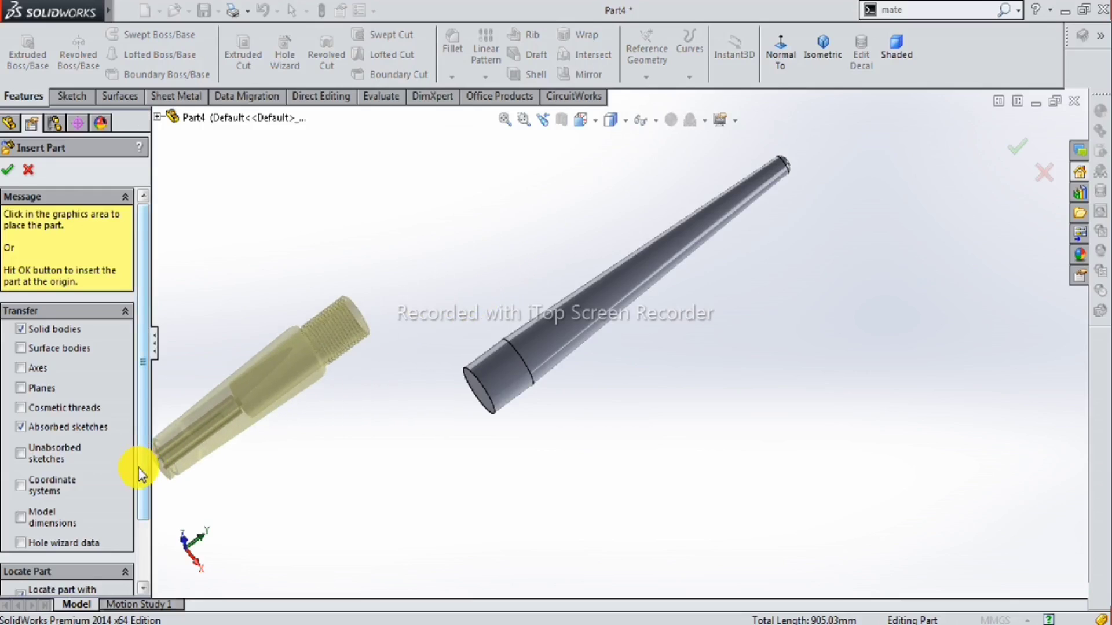
drag(139, 469, 141, 566)
click(30, 514)
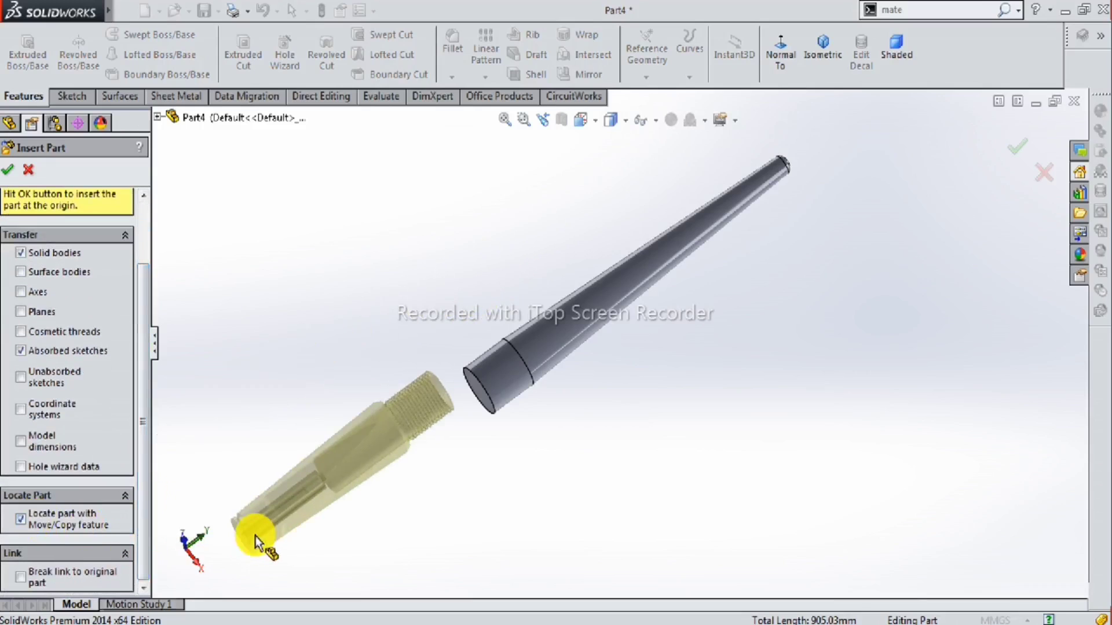
click(245, 519)
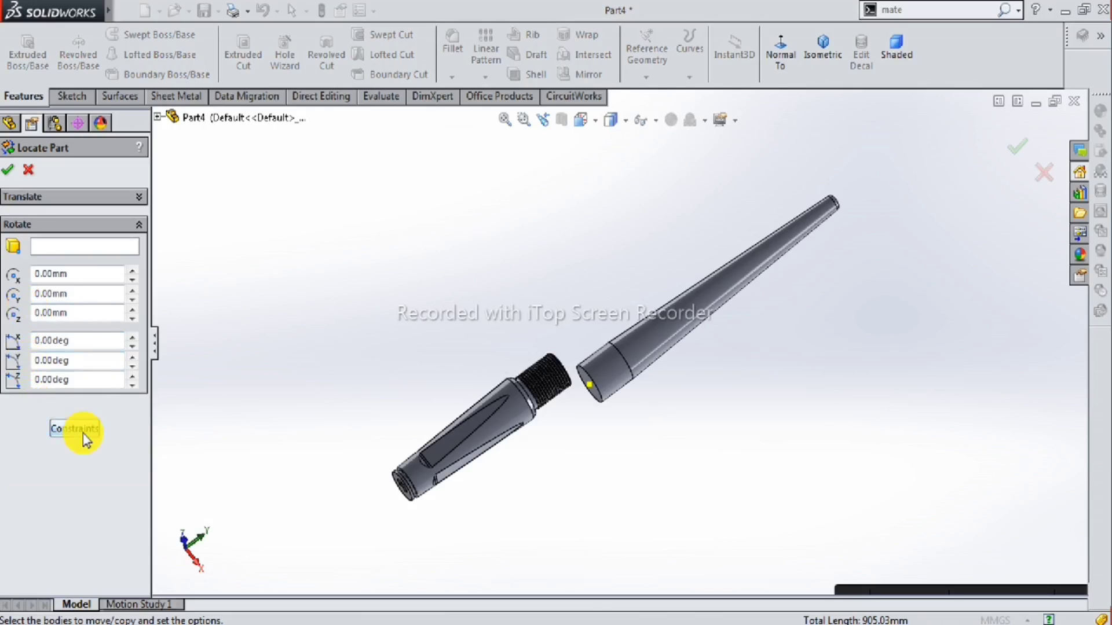
Add a concentric mate between Part2's threaded face and the cap's face.
click(82, 433)
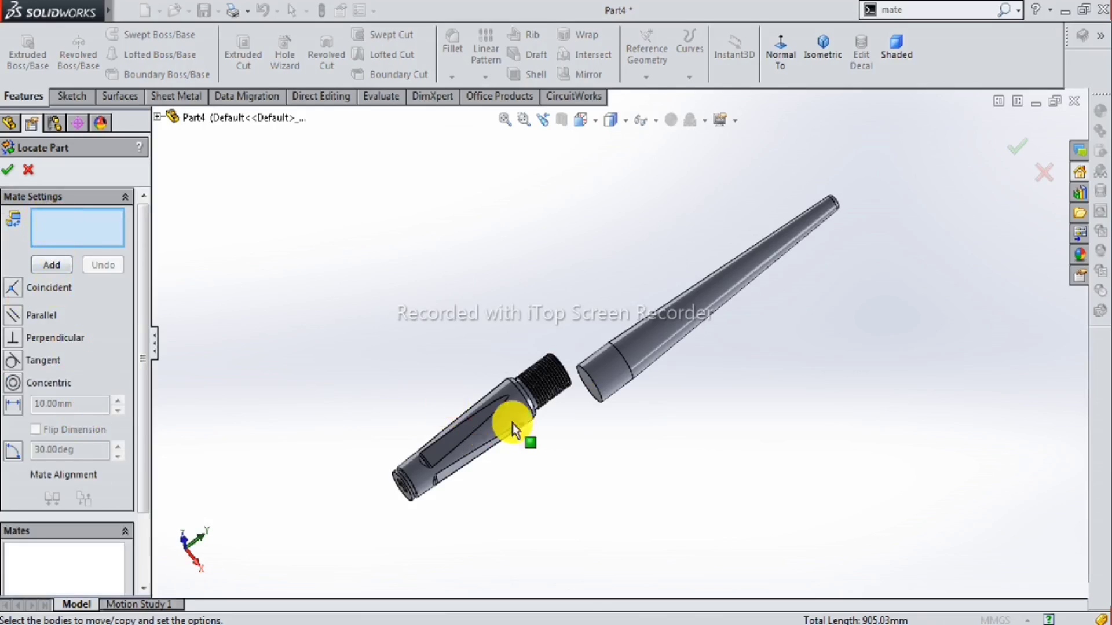
scroll(538, 394, down, 2)
scroll(537, 391, down, 2)
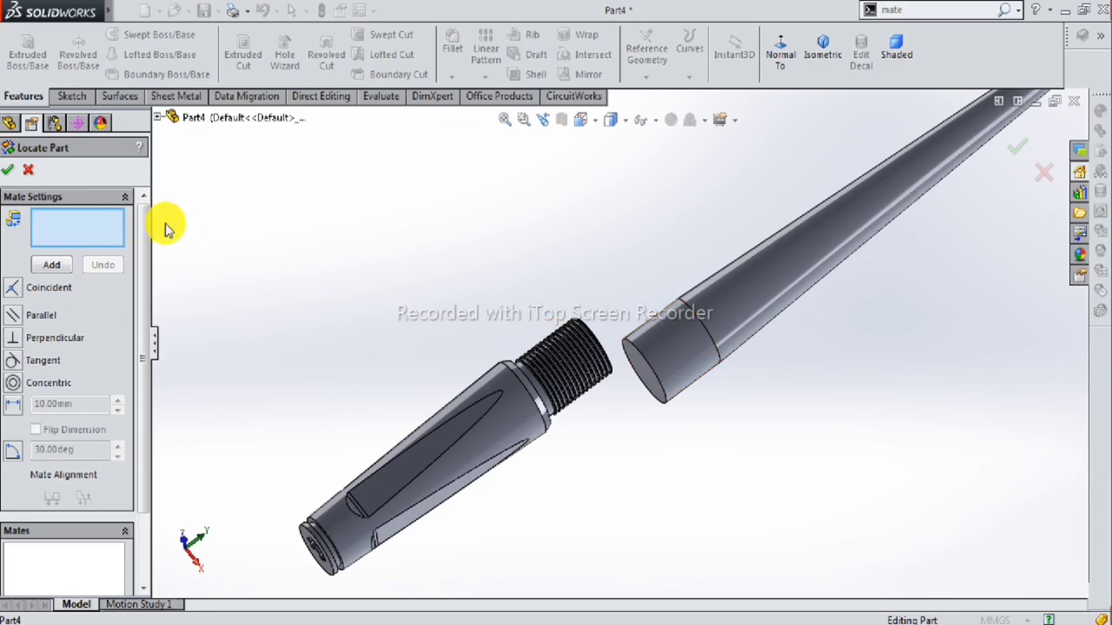
scroll(553, 391, down, 1)
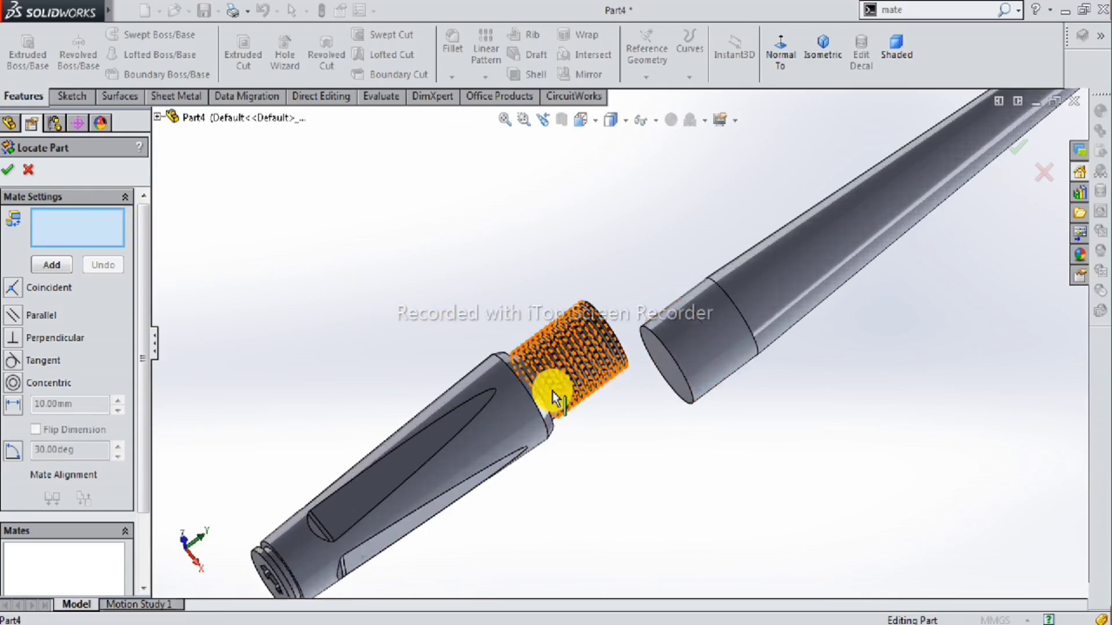
scroll(533, 382, down, 1)
scroll(521, 373, down, 1)
click(538, 375)
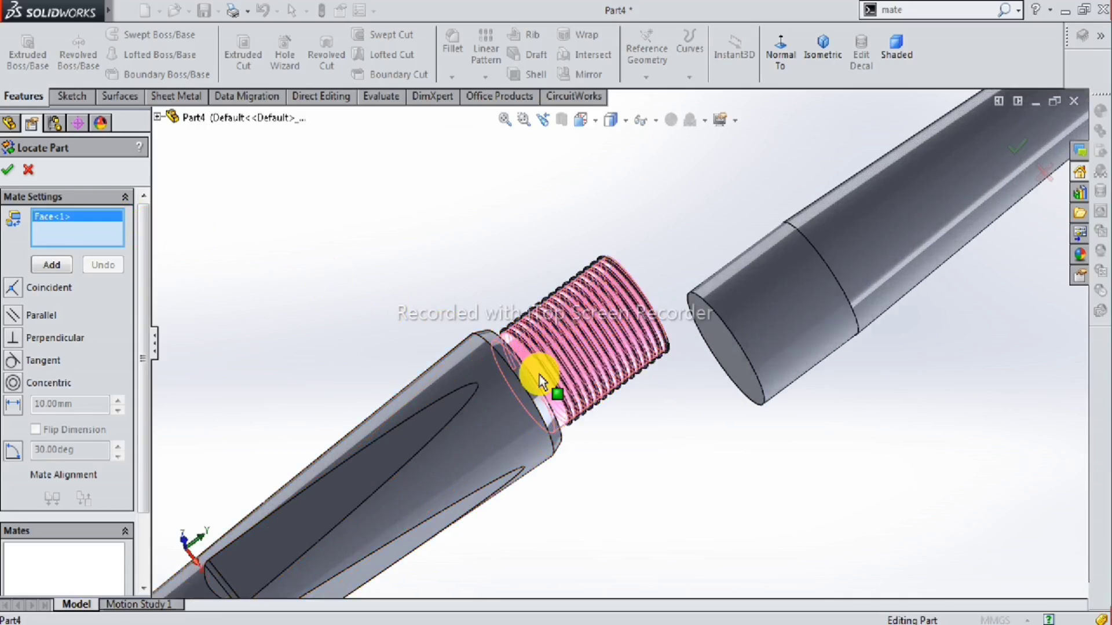
click(778, 312)
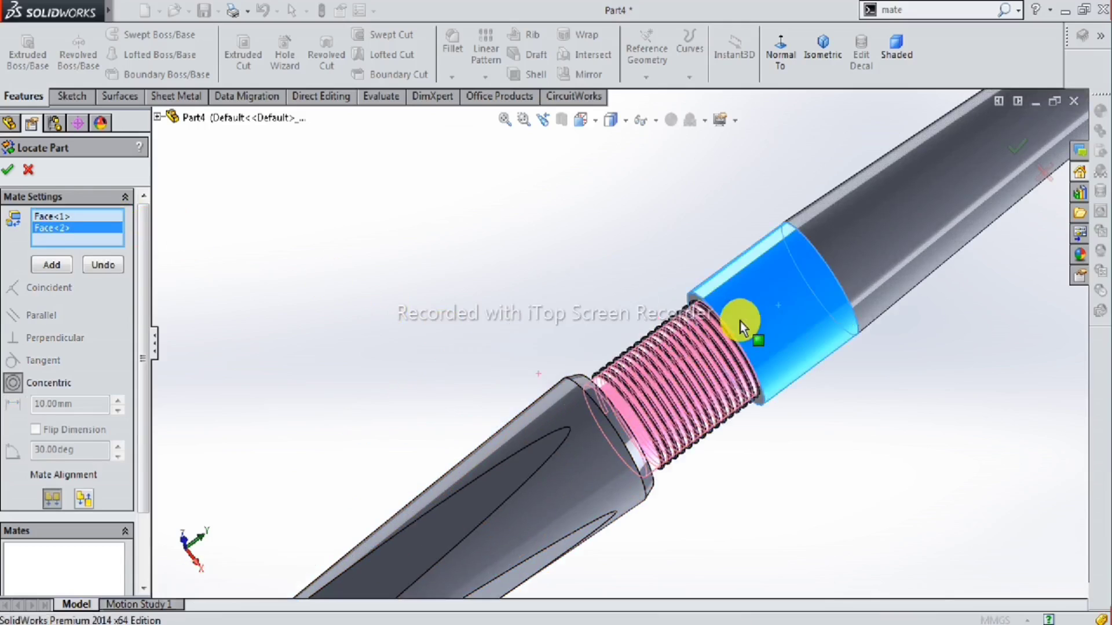
scroll(743, 327, up, 2)
scroll(713, 324, up, 3)
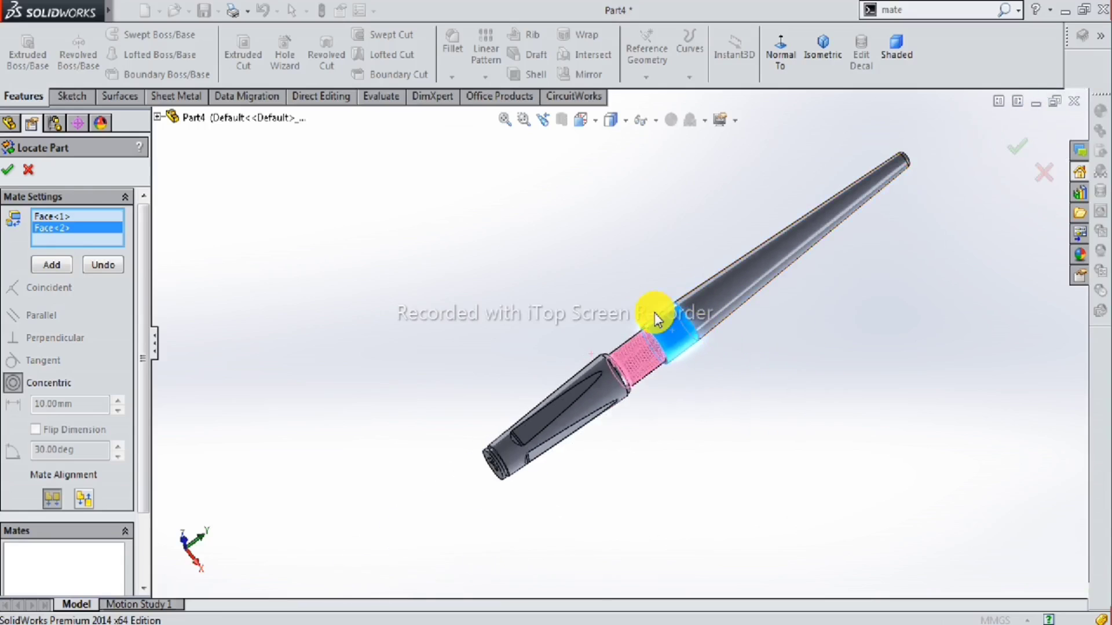
scroll(654, 313, down, 1)
scroll(641, 335, down, 2)
scroll(640, 335, down, 2)
mouse_move(640, 335)
middle_down()
mouse_move(583, 397)
mouse_move(563, 450)
mouse_move(549, 413)
middle_up()
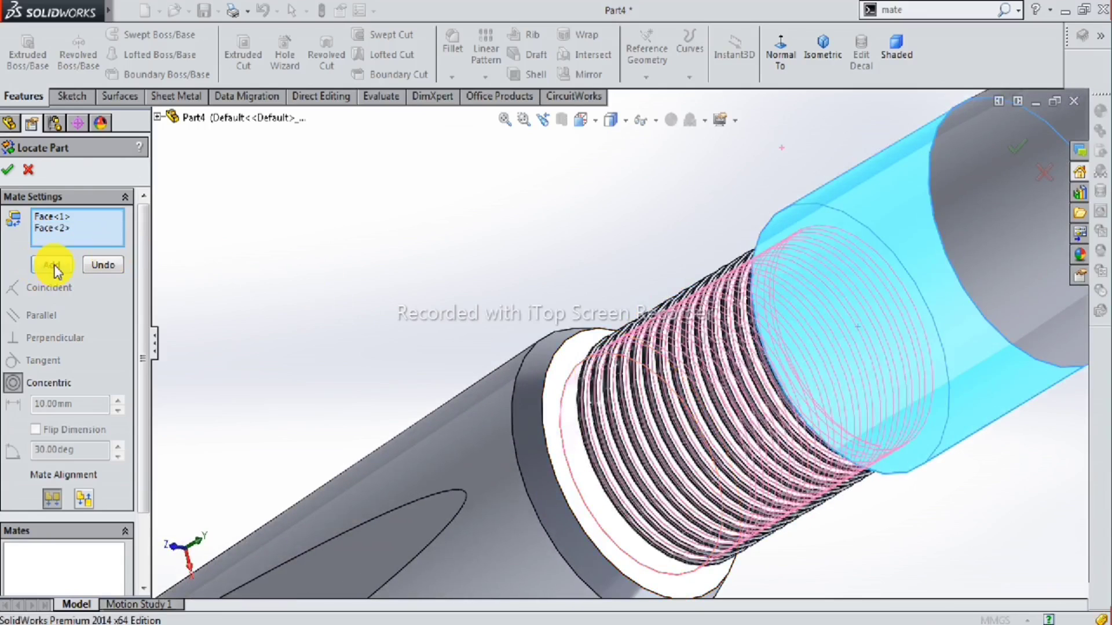
click(55, 267)
click(551, 402)
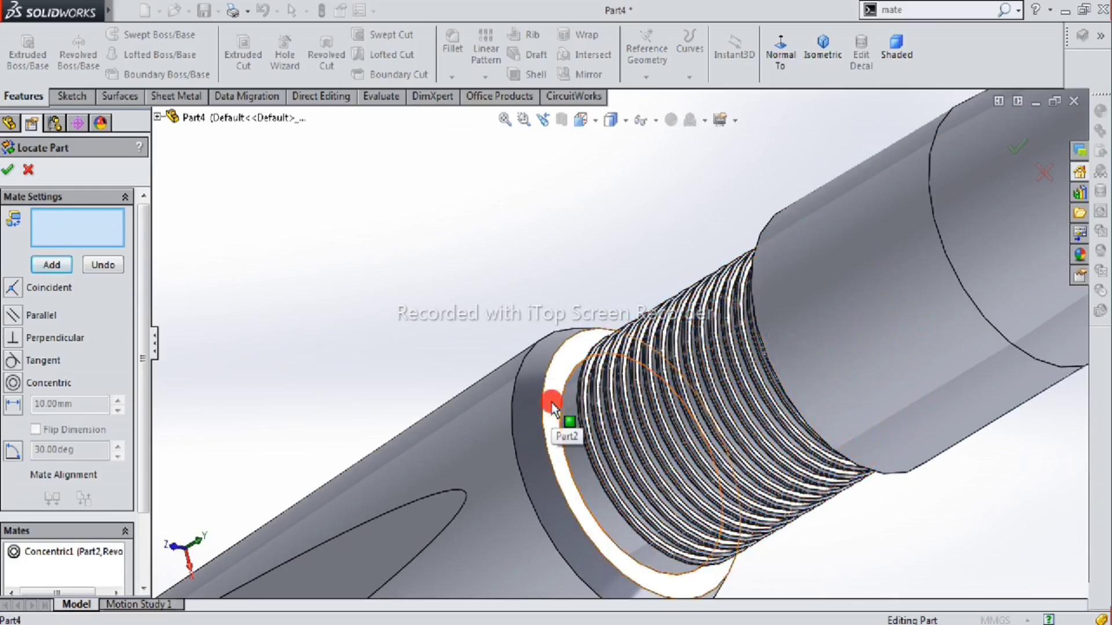
Add a 2 mm distance mate between Face<3> and Face<4>.
middle_drag(596, 387, 651, 286)
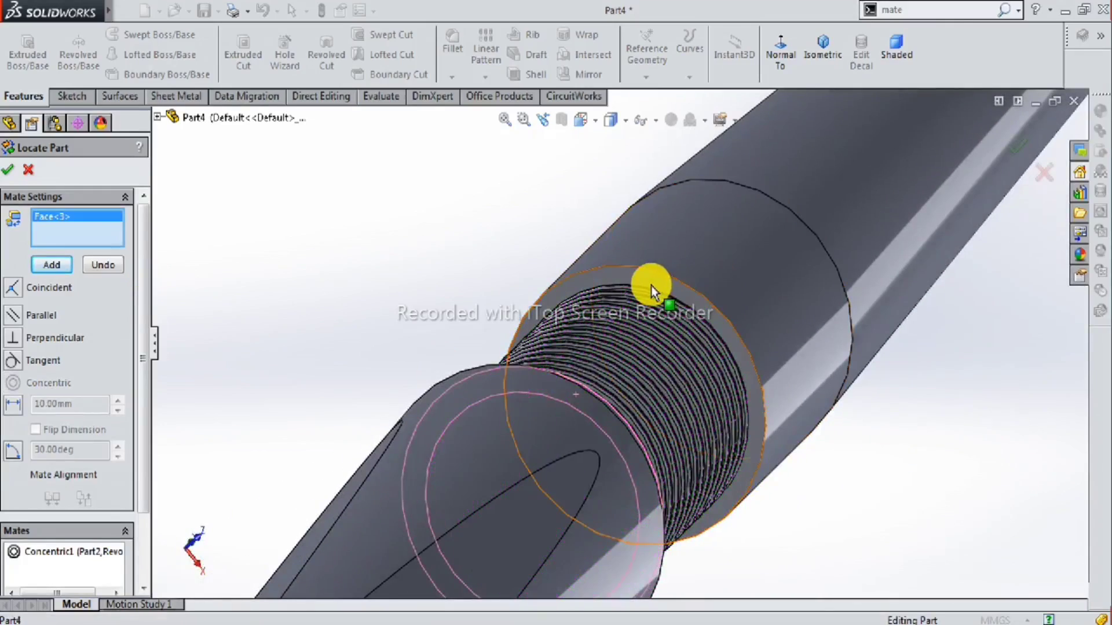
click(650, 282)
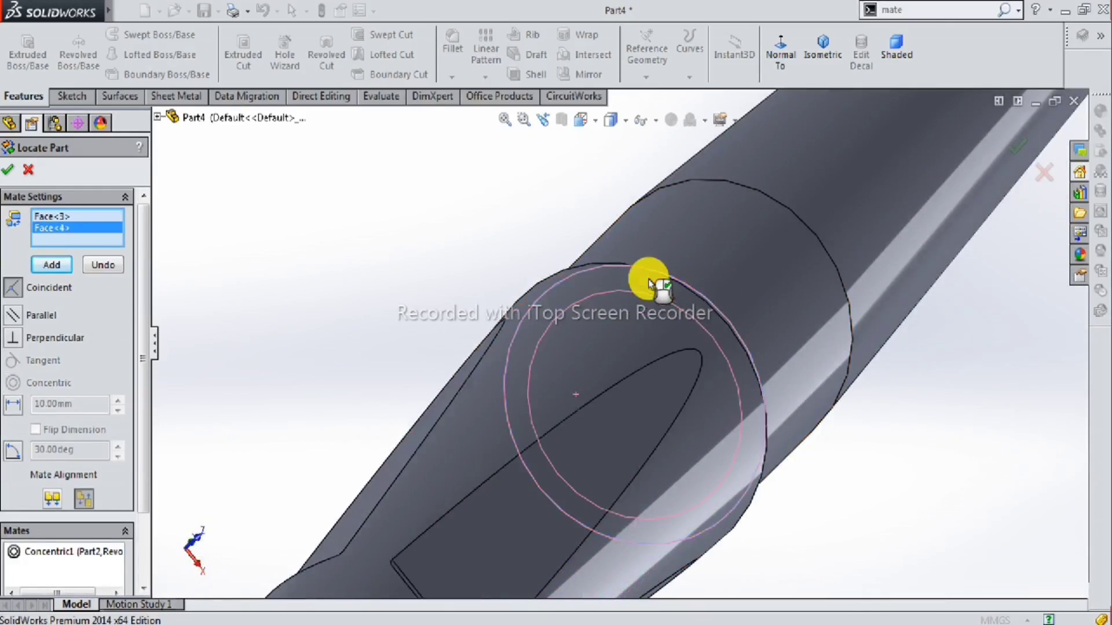
click(15, 404)
click(78, 402)
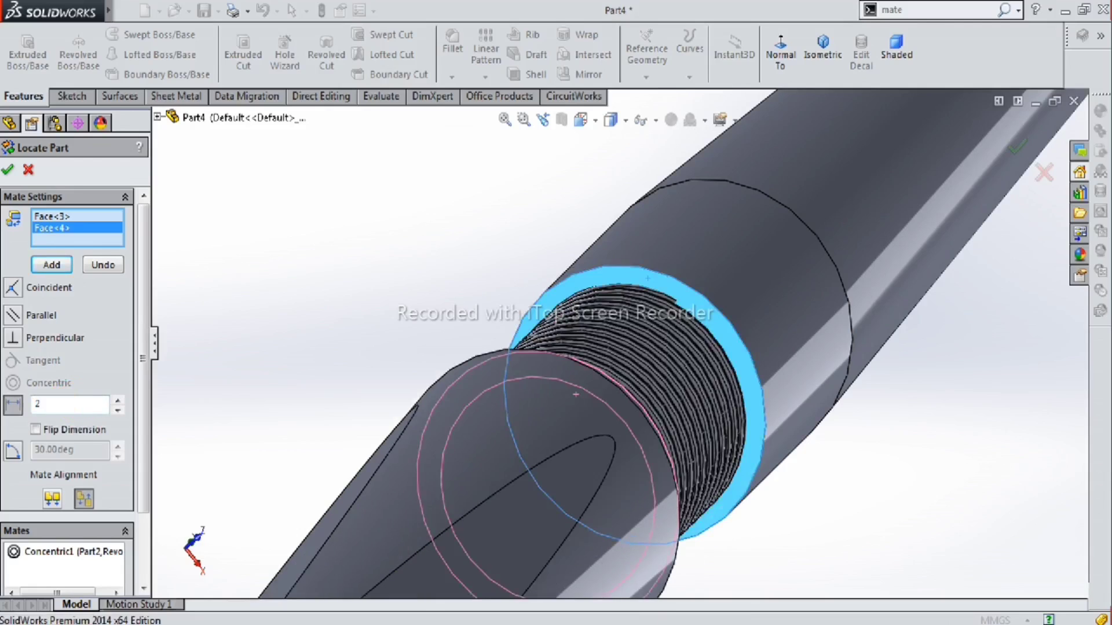
key(Return)
mouse_move(504, 371)
middle_down()
mouse_move(440, 394)
mouse_move(658, 421)
mouse_move(671, 484)
middle_up()
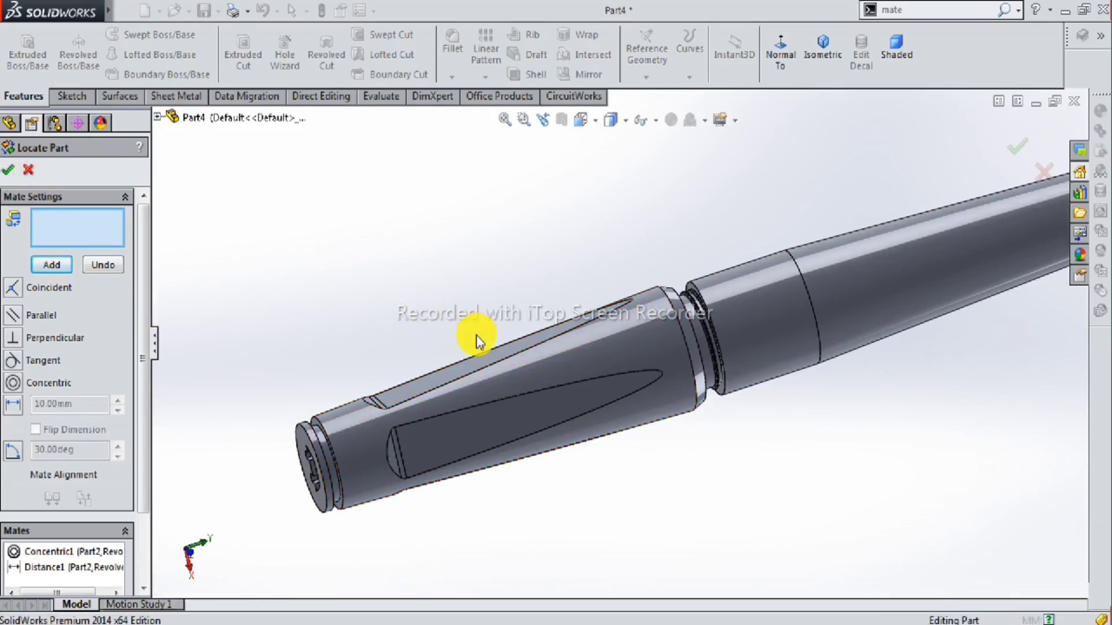
Combine with Subtract, removing the <Part2>-<Sweep1> body from main body Revolve1.
scroll(475, 341, up, 2)
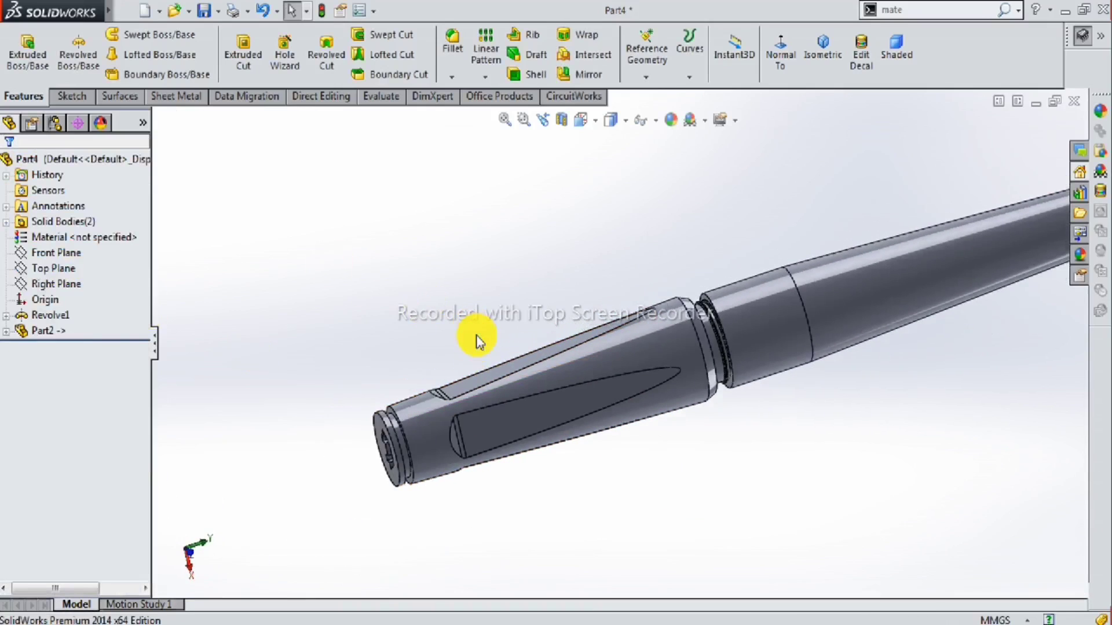
scroll(614, 365, up, 2)
scroll(630, 350, down, 2)
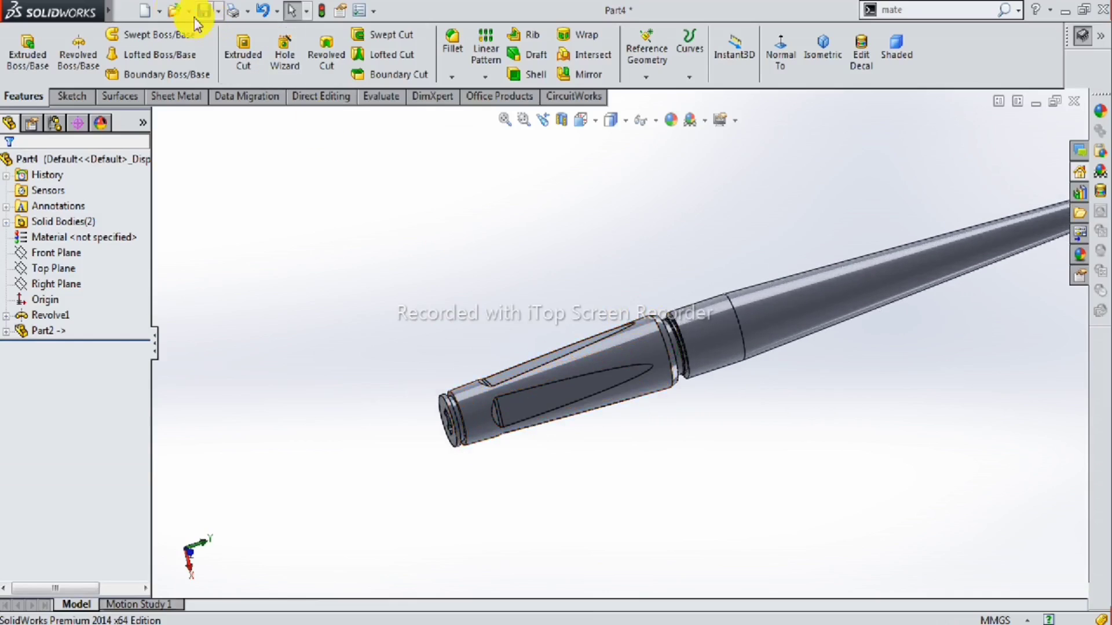
click(232, 11)
mouse_move(245, 259)
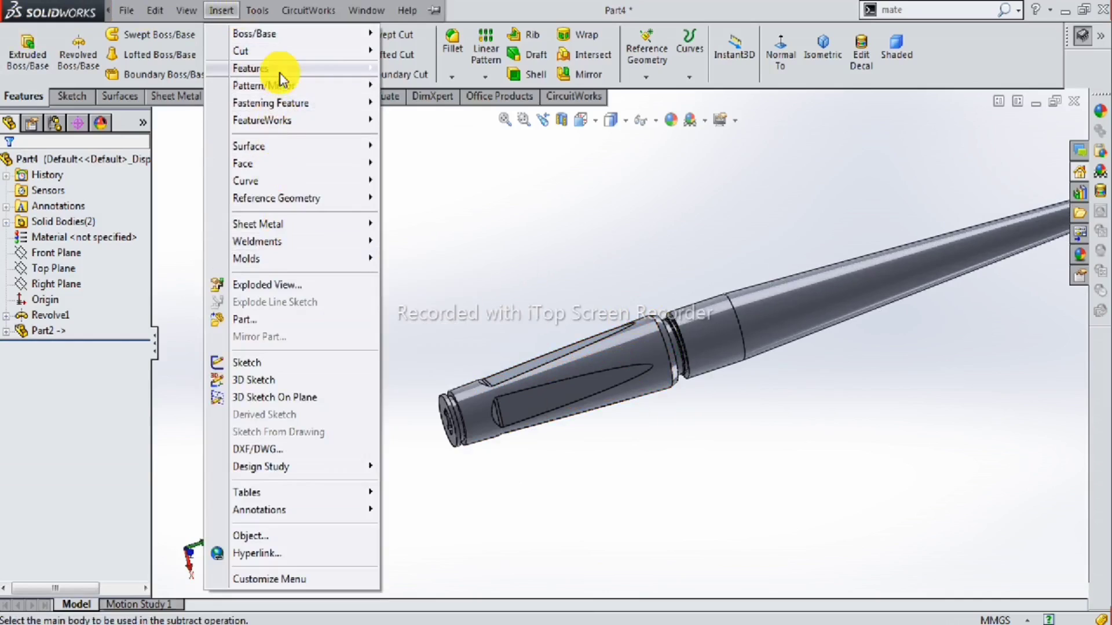
mouse_move(260, 68)
click(428, 347)
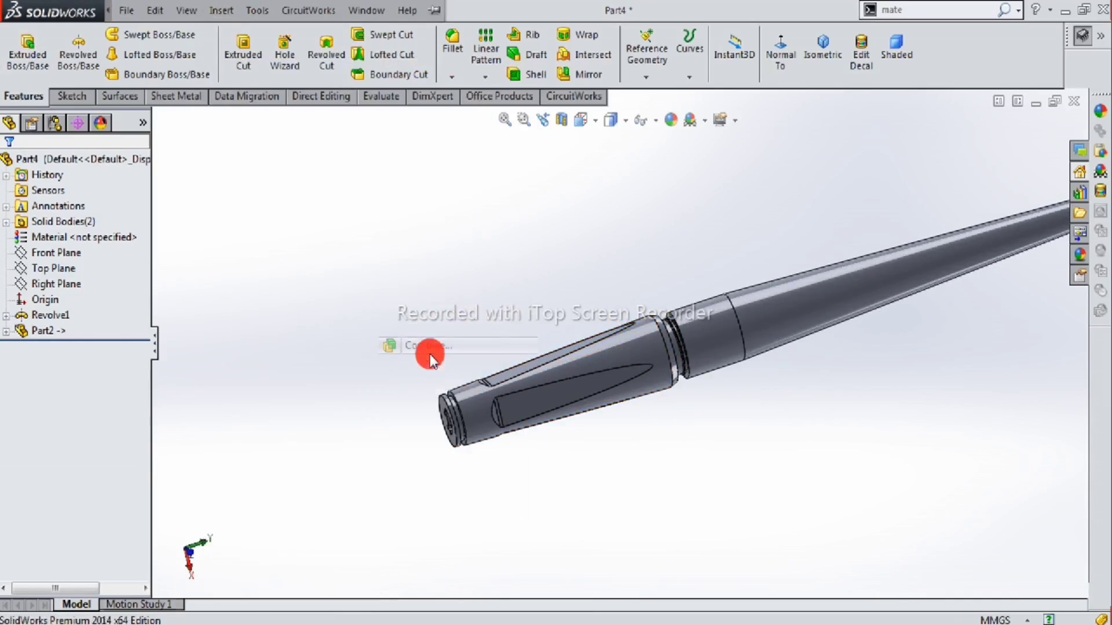
click(31, 233)
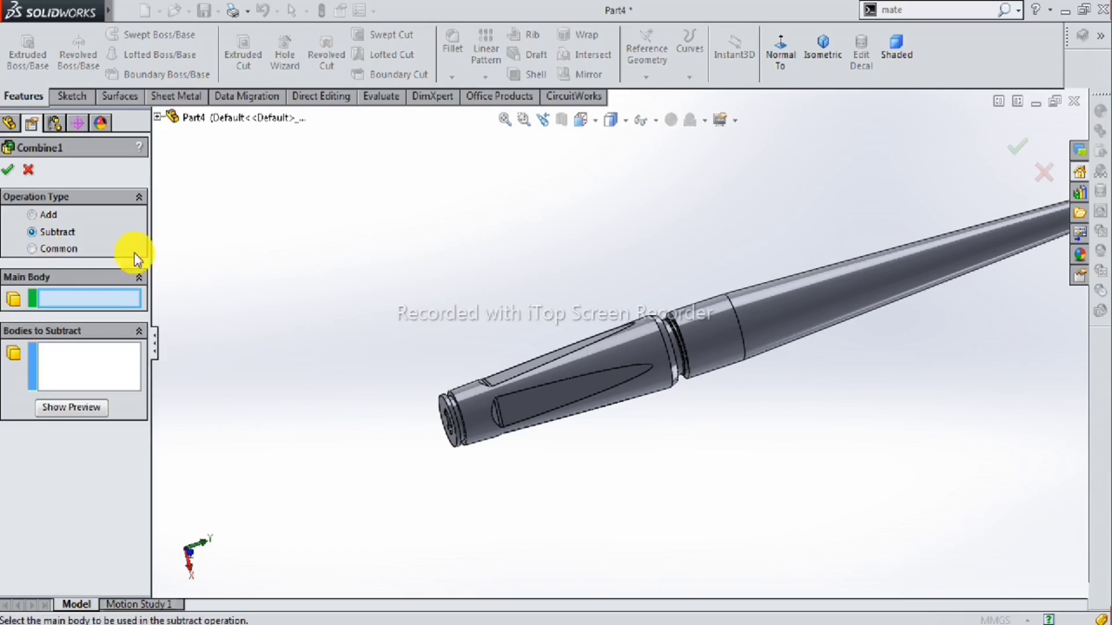
click(811, 300)
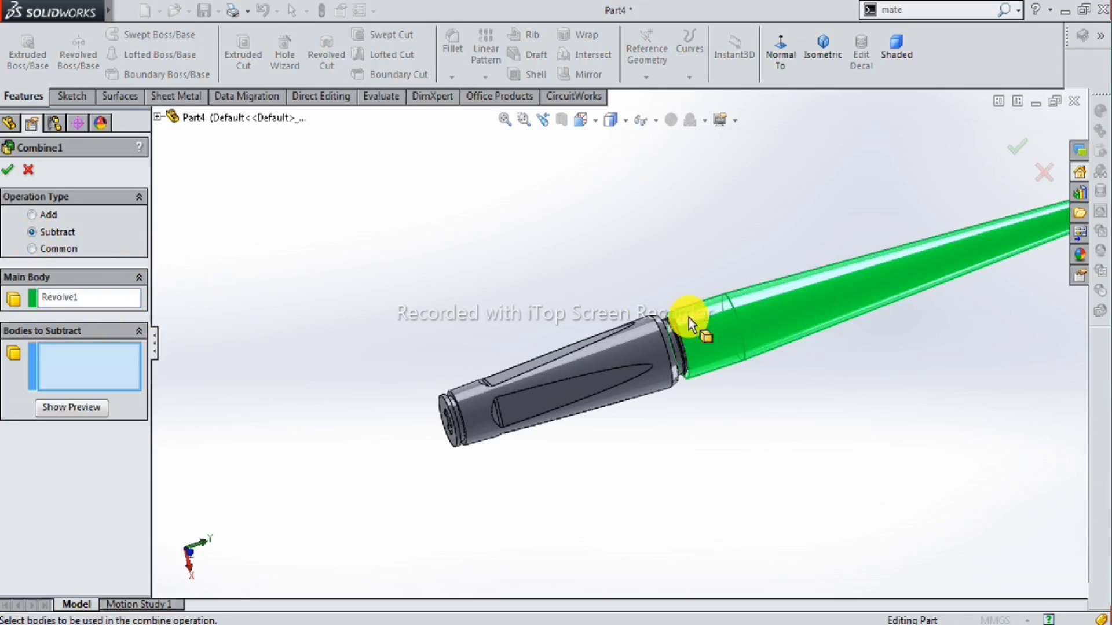
click(563, 382)
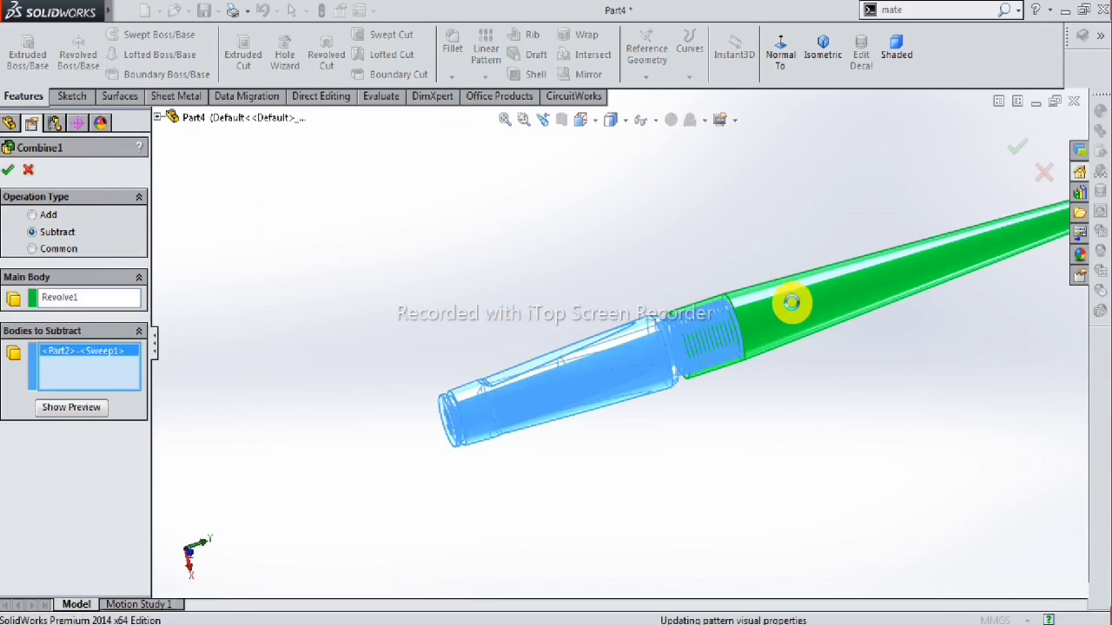
key(Return)
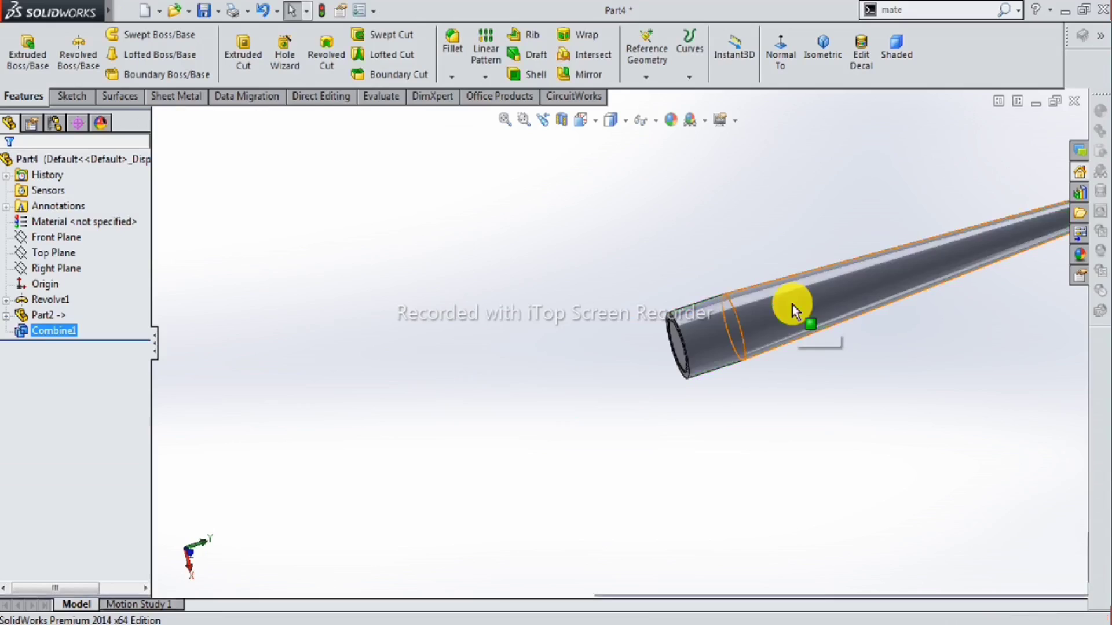
middle_drag(738, 322, 658, 342)
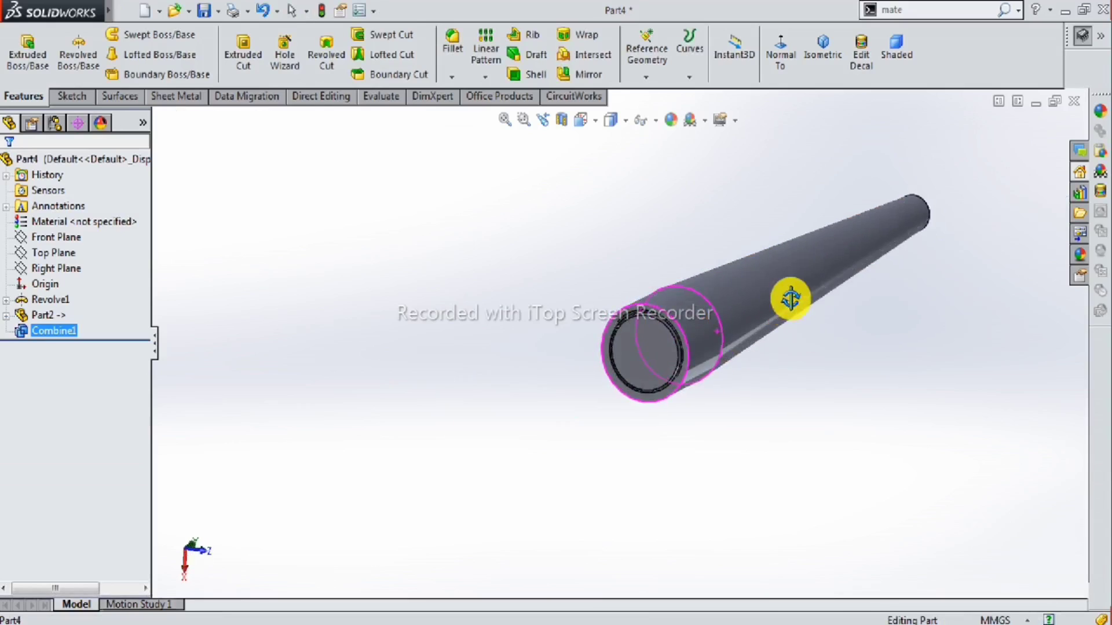
Sketch a 4.2 mm radius circle at the origin on the tube's open end face.
click(658, 342)
click(712, 264)
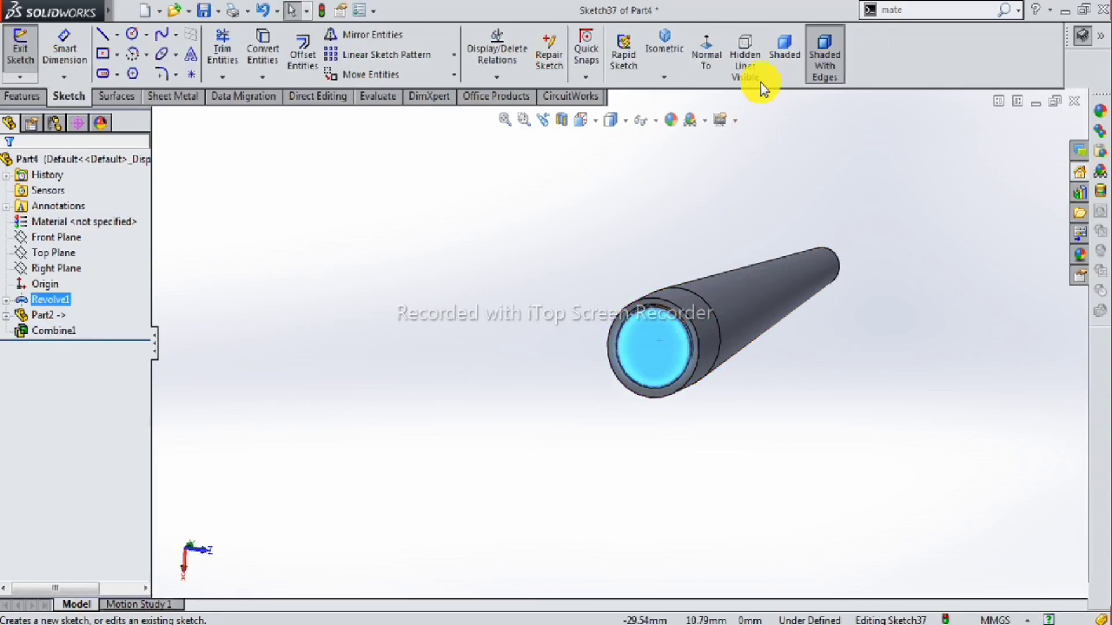
click(717, 74)
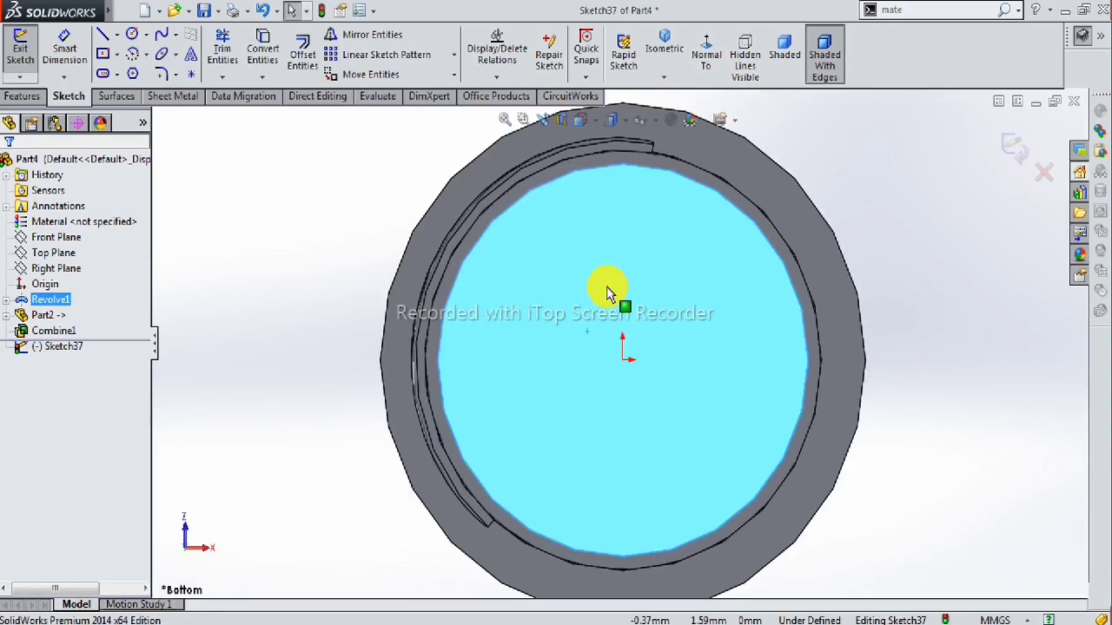
click(133, 35)
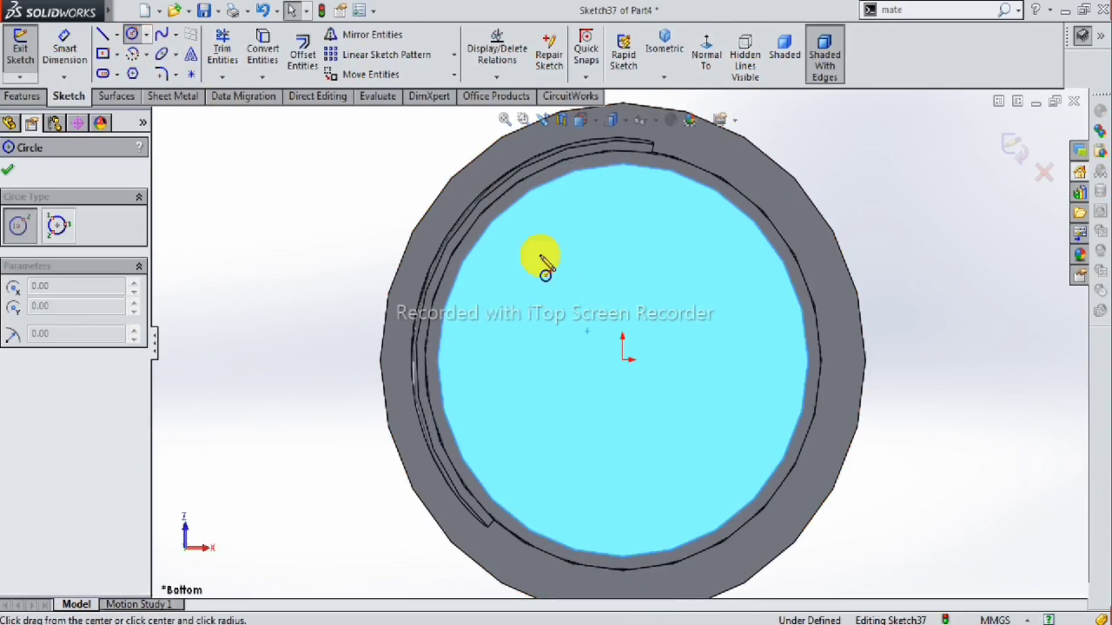
click(623, 360)
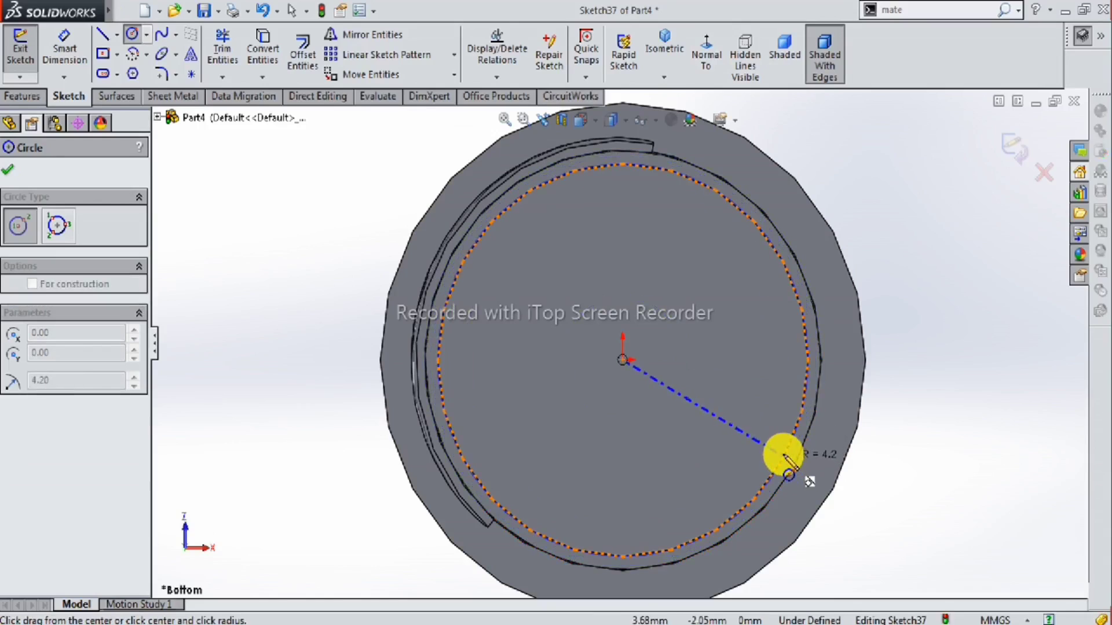
click(784, 456)
key(Escape)
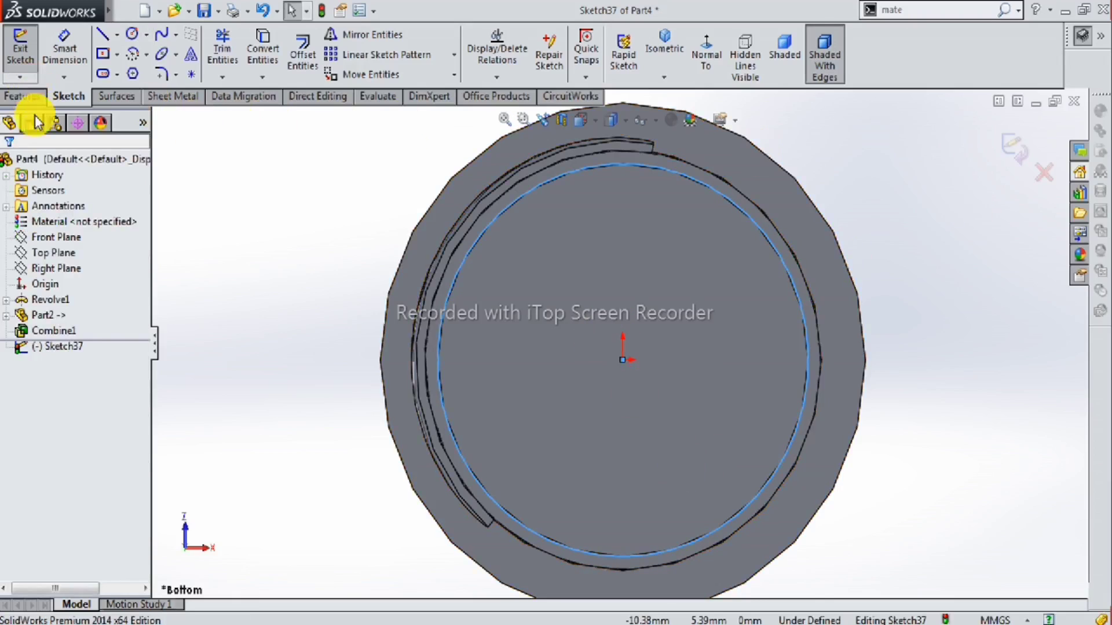
Extruded-cut the circle Blind 10 mm into the tube's open end.
click(27, 96)
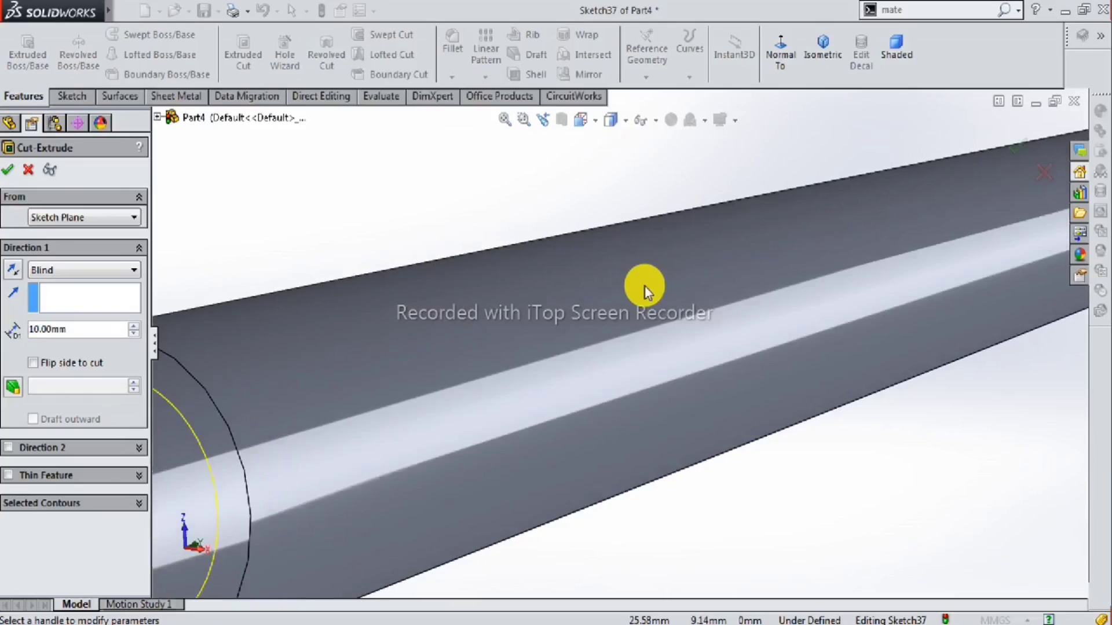
middle_drag(471, 412, 454, 439)
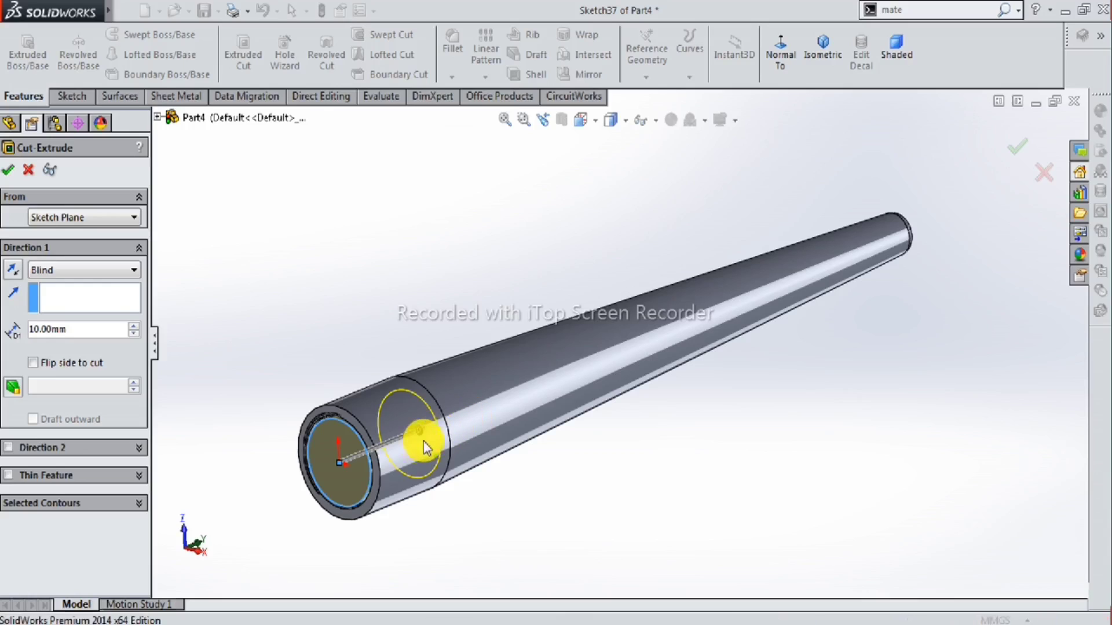
key(Return)
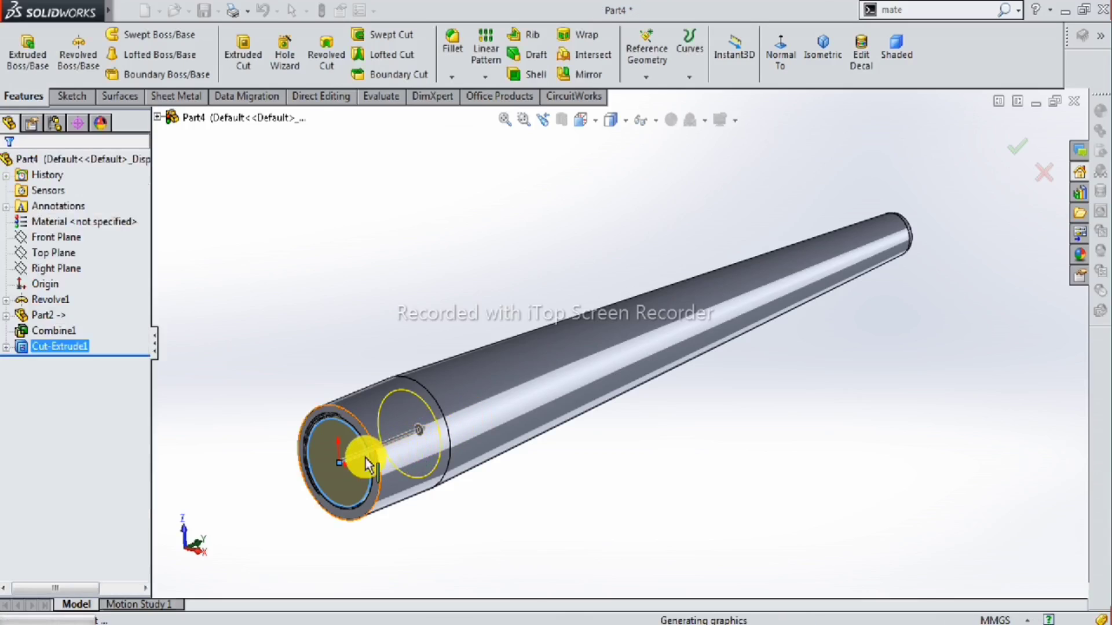
Inspect the exposed inner thread from several angles, then bring up Edit Appearance.
middle_drag(256, 402, 290, 364)
scroll(504, 391, down, 2)
scroll(505, 390, down, 2)
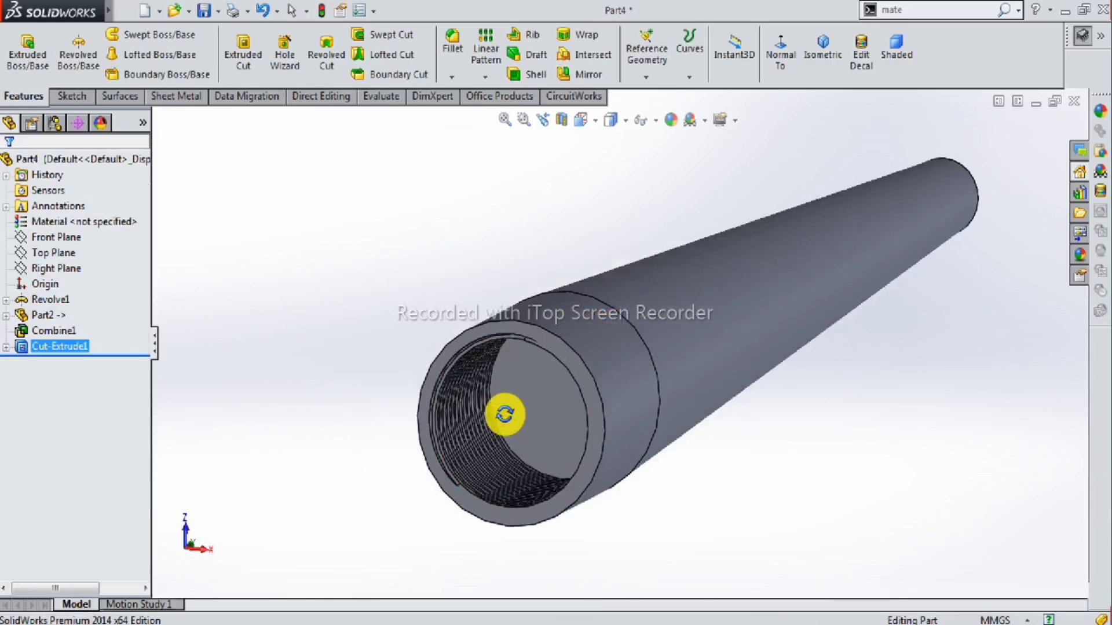
scroll(504, 412, down, 2)
mouse_move(519, 437)
middle_down()
mouse_move(489, 407)
mouse_move(493, 437)
mouse_move(563, 392)
mouse_move(536, 372)
mouse_move(508, 446)
mouse_move(526, 412)
middle_up()
scroll(526, 412, down, 2)
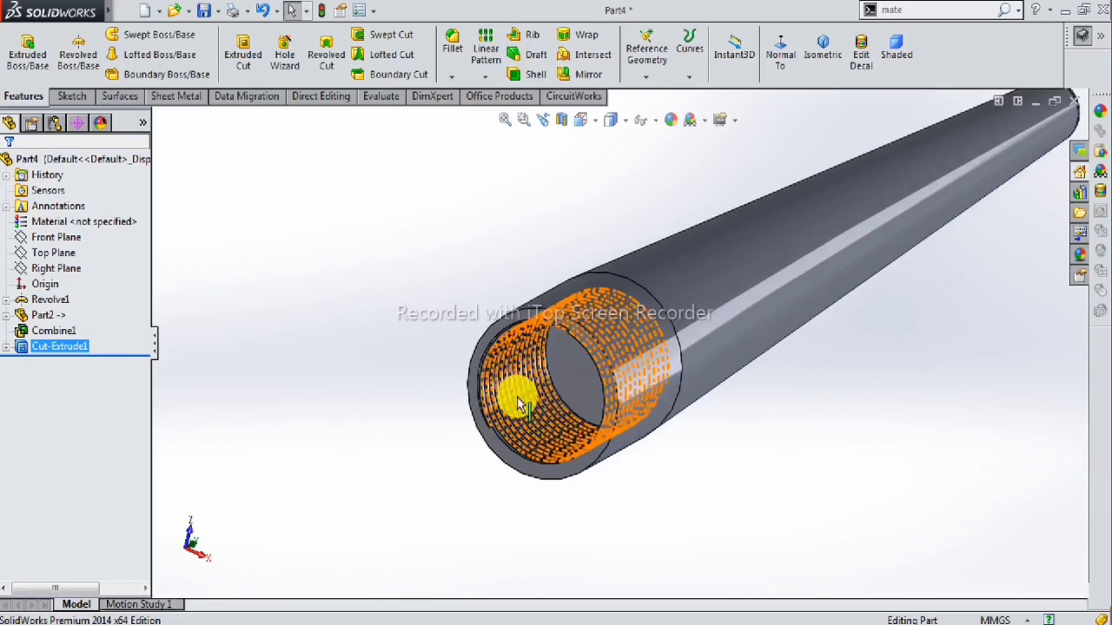
scroll(516, 406, down, 3)
scroll(516, 429, down, 2)
scroll(516, 430, up, 2)
scroll(556, 422, up, 3)
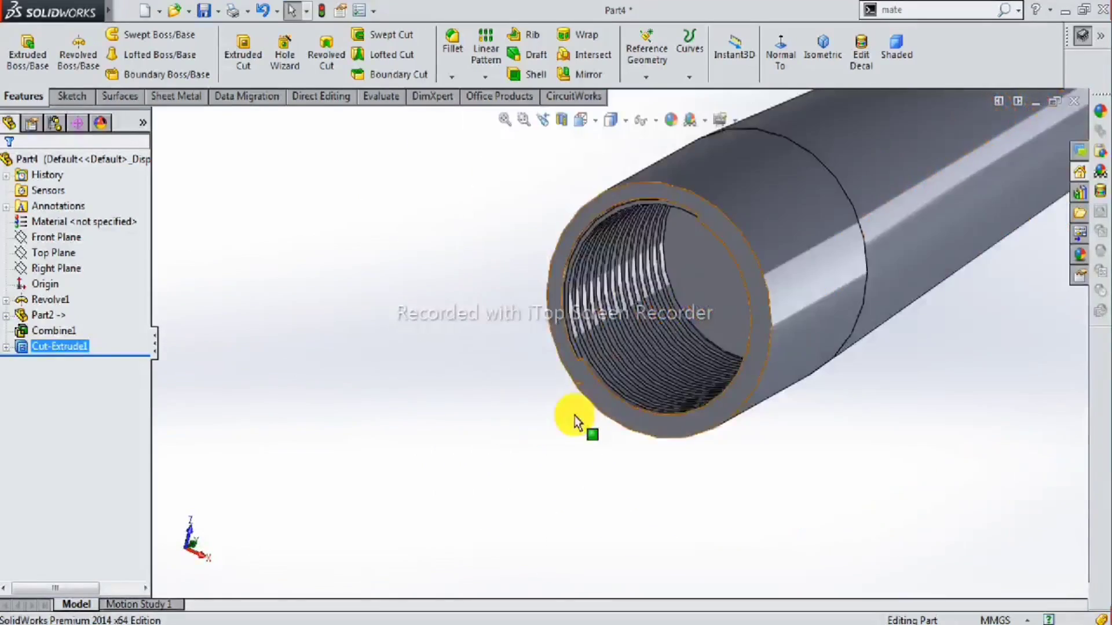
scroll(590, 406, up, 3)
scroll(706, 289, down, 2)
mouse_move(718, 280)
middle_down()
mouse_move(749, 373)
mouse_move(730, 384)
mouse_move(710, 444)
mouse_move(683, 430)
mouse_move(675, 442)
middle_up()
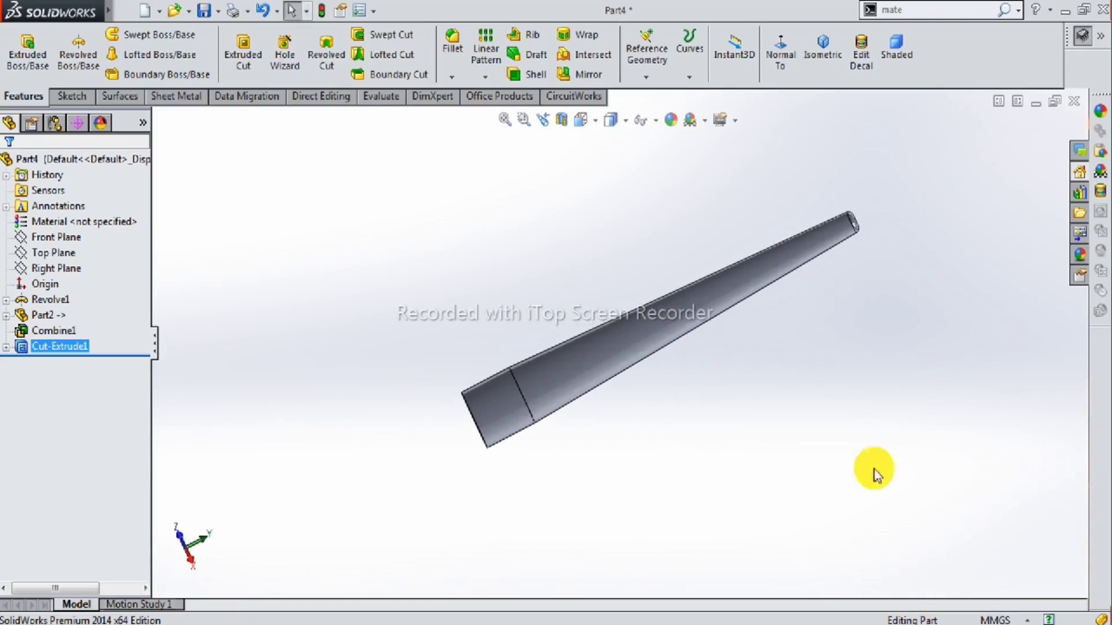
click(670, 122)
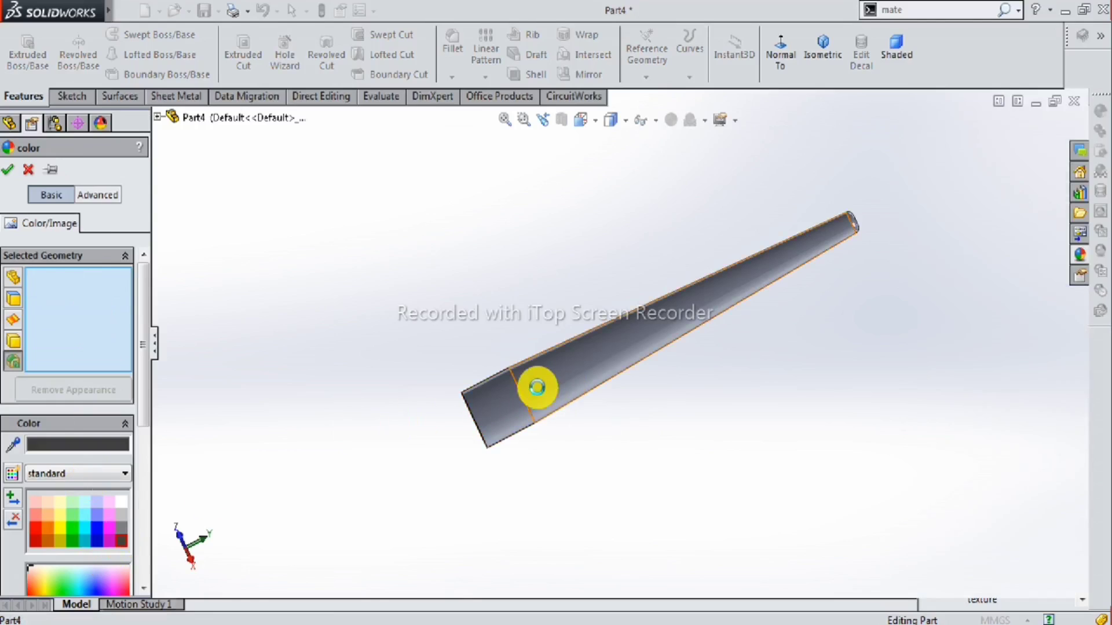
Colour Revolve1 and Combine1 glossy black and confirm the appearance.
click(522, 403)
mouse_move(515, 399)
middle_down()
mouse_move(640, 347)
mouse_move(687, 293)
mouse_move(680, 329)
mouse_move(702, 318)
middle_up()
scroll(628, 355, down, 2)
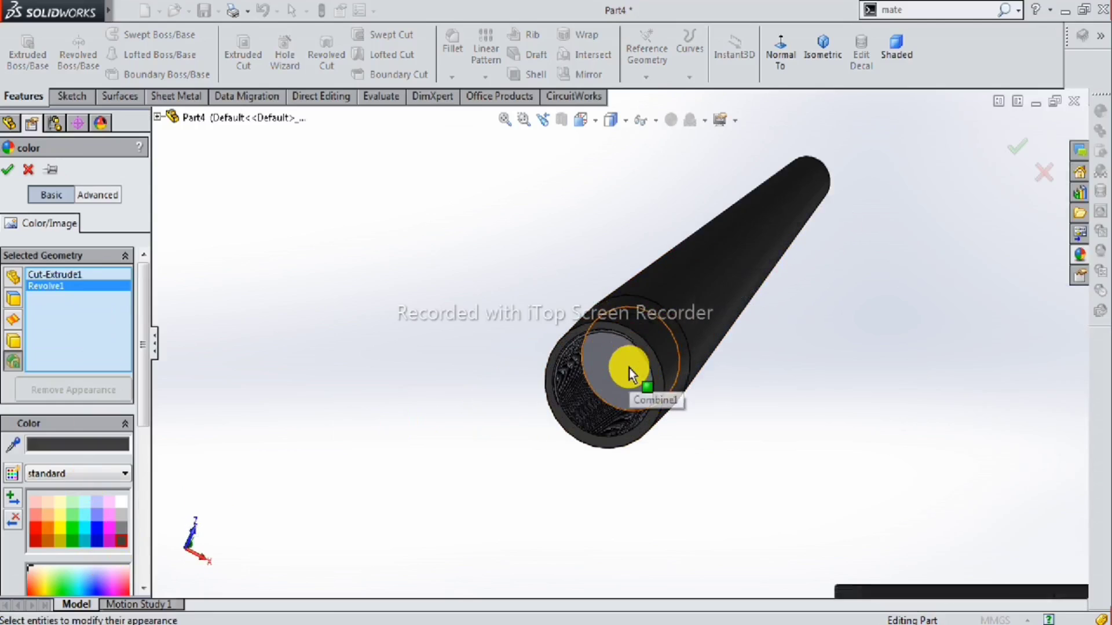
click(630, 375)
mouse_move(735, 367)
middle_down()
mouse_move(739, 342)
mouse_move(765, 323)
mouse_move(796, 393)
mouse_move(692, 399)
mouse_move(613, 434)
mouse_move(549, 500)
mouse_move(697, 442)
mouse_move(715, 469)
mouse_move(713, 442)
mouse_move(654, 385)
mouse_move(662, 335)
mouse_move(735, 355)
mouse_move(697, 377)
mouse_move(456, 367)
middle_up()
click(8, 174)
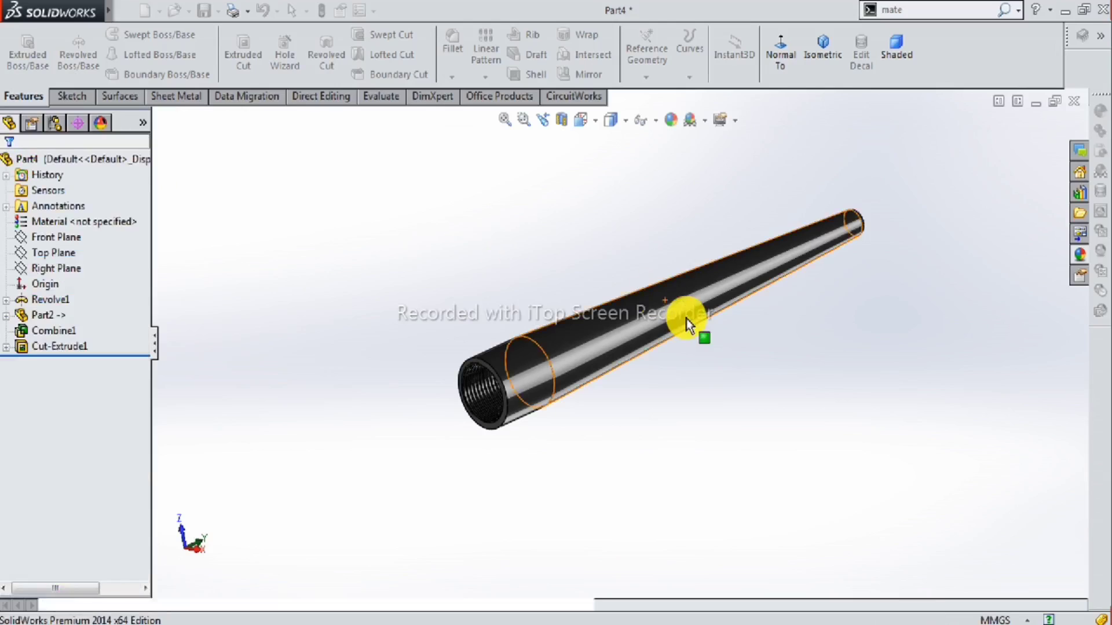
mouse_move(670, 355)
middle_down()
mouse_move(640, 353)
mouse_move(687, 379)
mouse_move(689, 399)
middle_up()
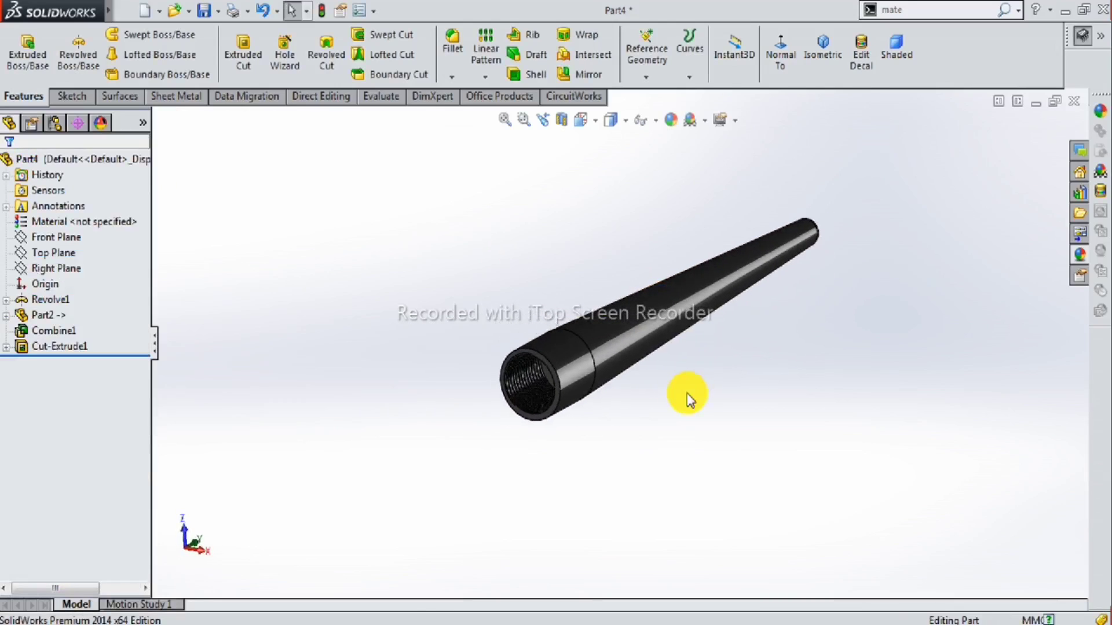
Save Part4 to the founten pen folder and orbit to inspect the black tube.
key(ctrl+s)
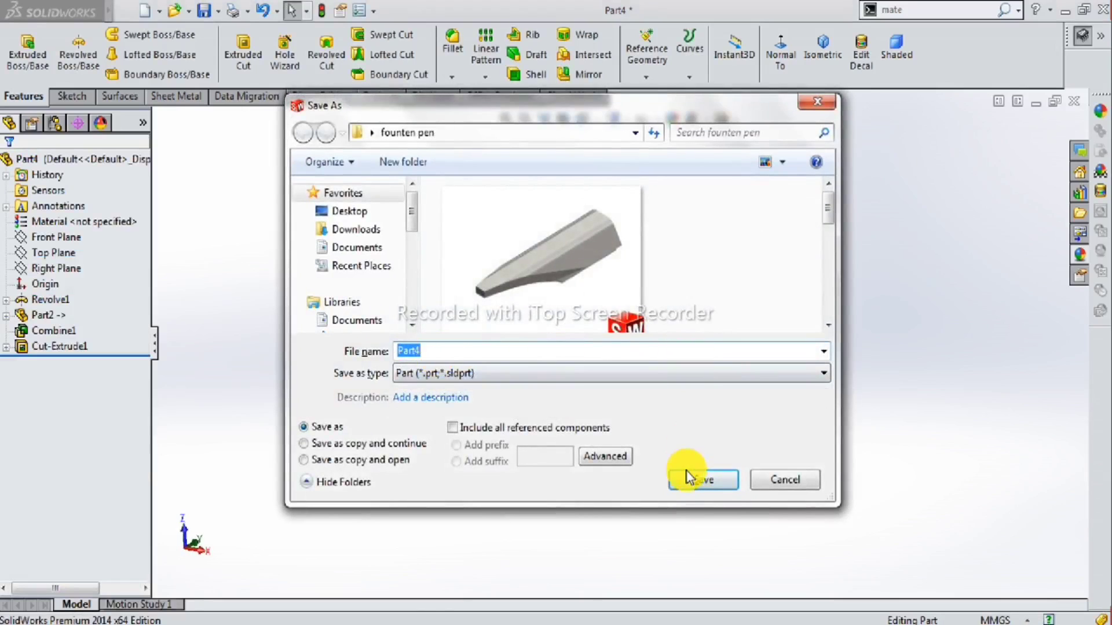
click(689, 480)
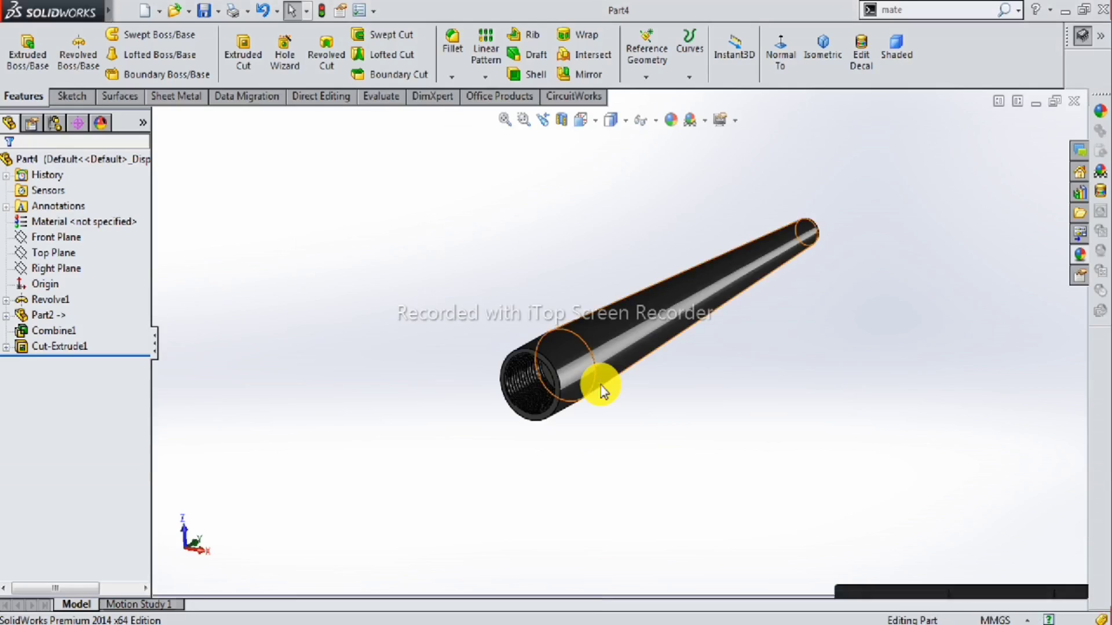
mouse_move(659, 392)
middle_down()
mouse_move(621, 429)
mouse_move(764, 359)
middle_up()
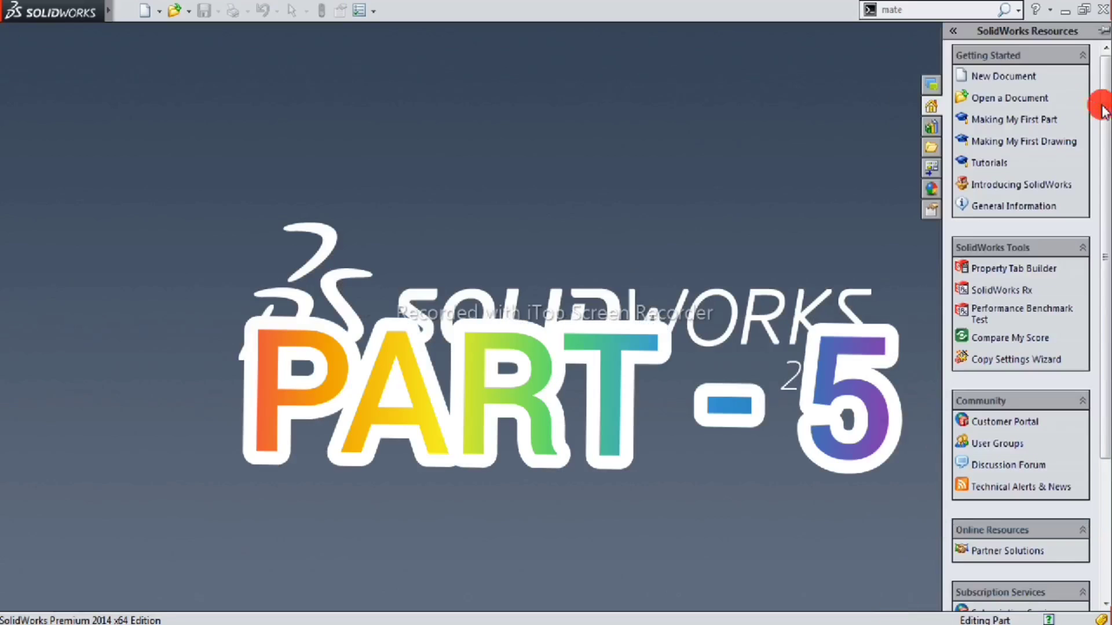
Create a new part and draw two concentric circles at the origin on the Front Plane.
click(976, 81)
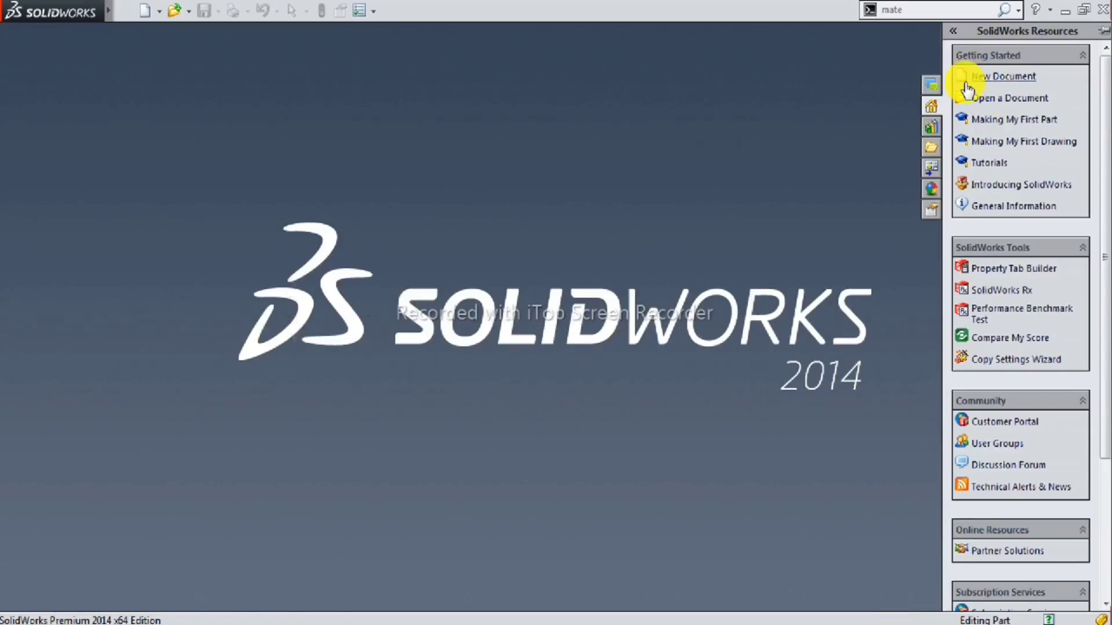
click(544, 435)
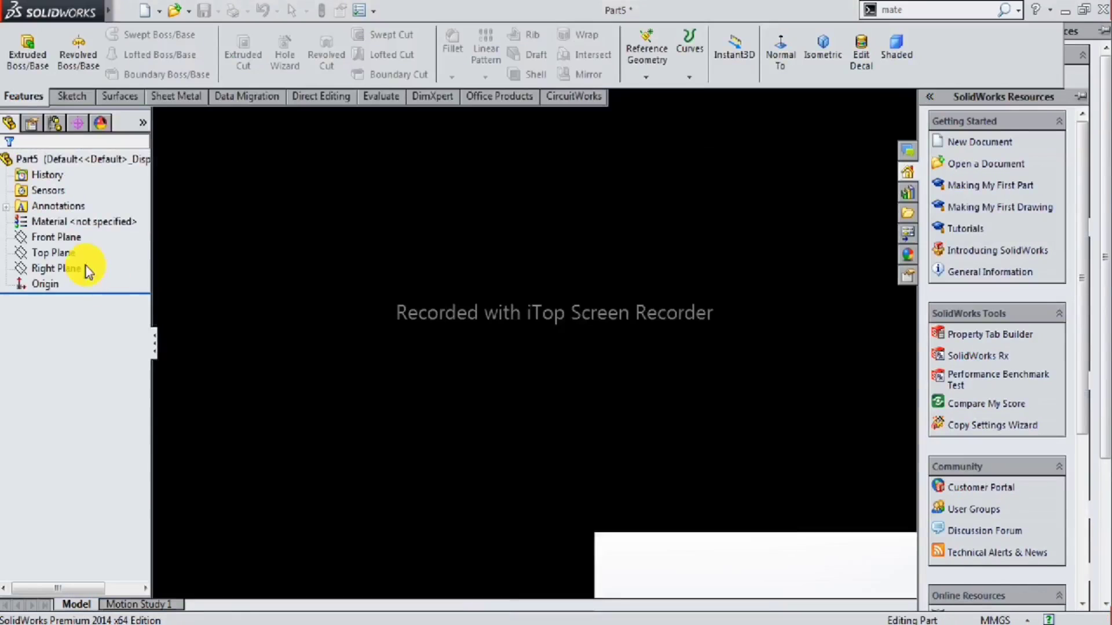
click(55, 237)
click(70, 213)
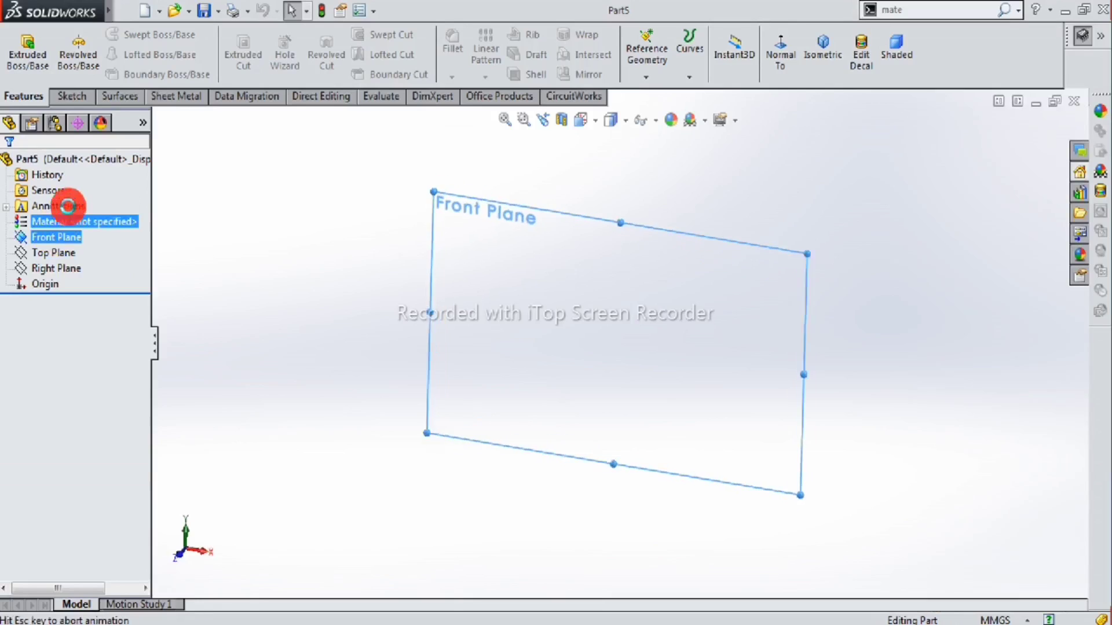
click(137, 41)
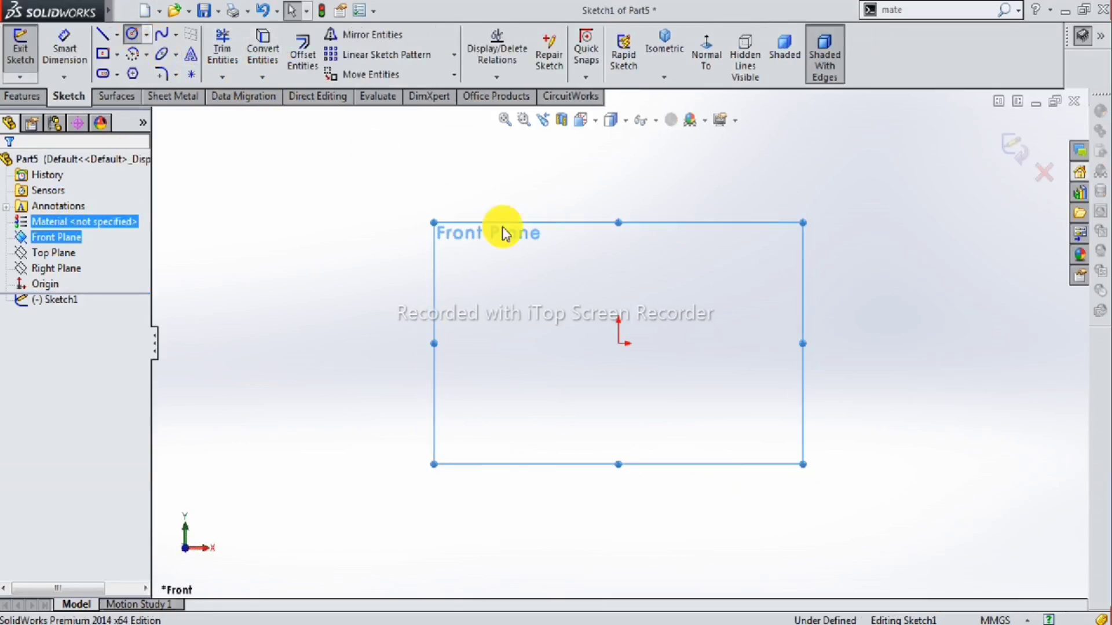
click(618, 344)
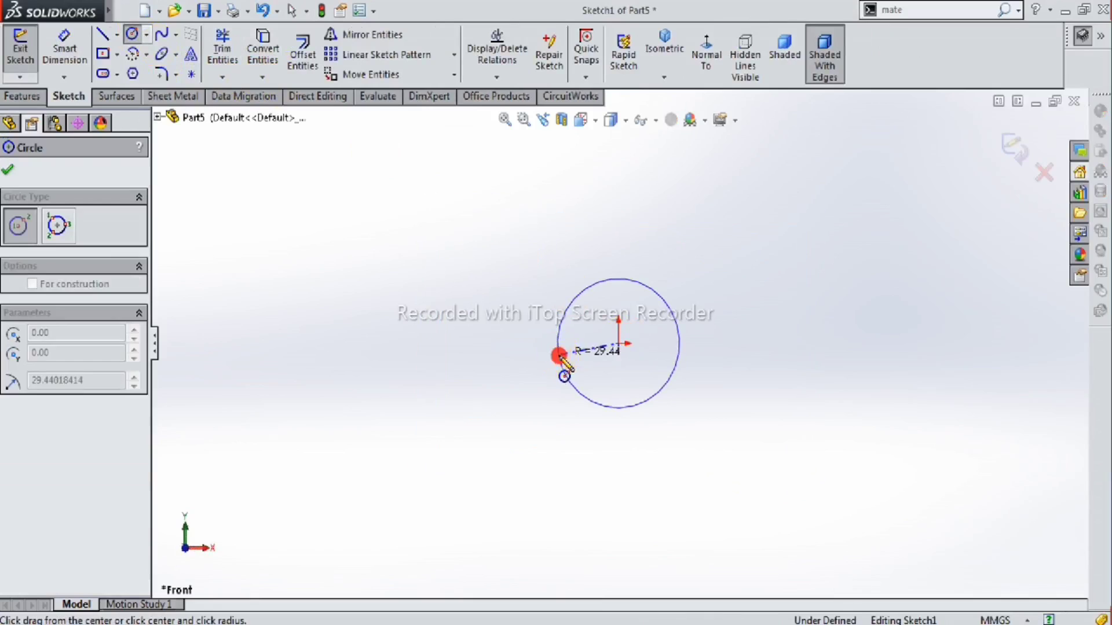
click(560, 356)
click(618, 343)
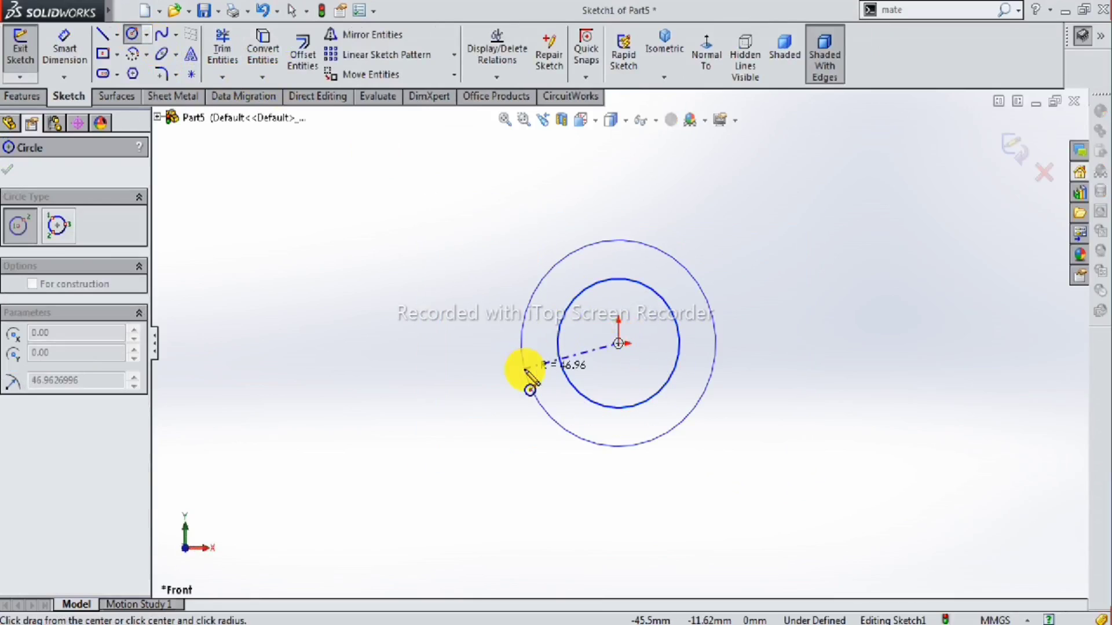
click(523, 367)
Dimension the inner circle ⌀9 mm and the outer circle ⌀10.50 mm.
click(64, 45)
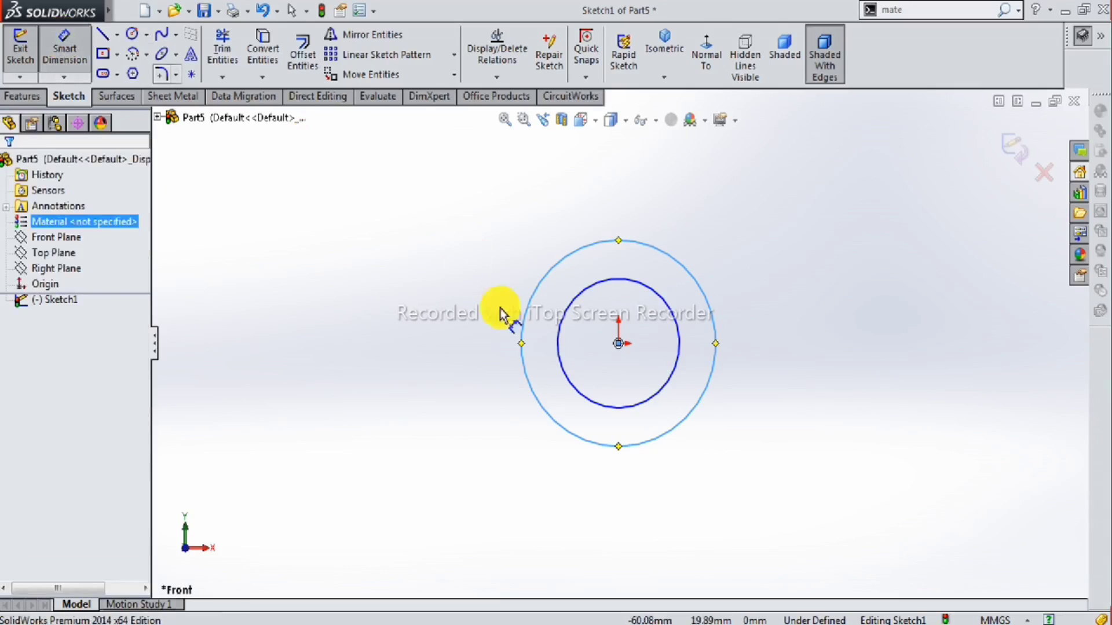
click(559, 342)
click(466, 362)
text(9)
key(Return)
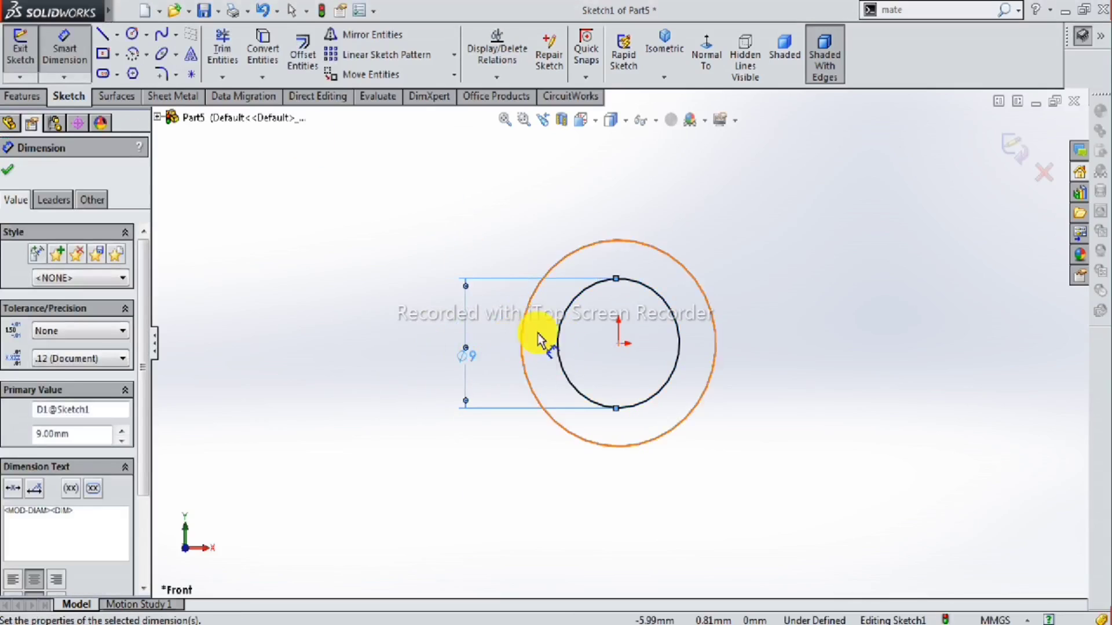
click(520, 350)
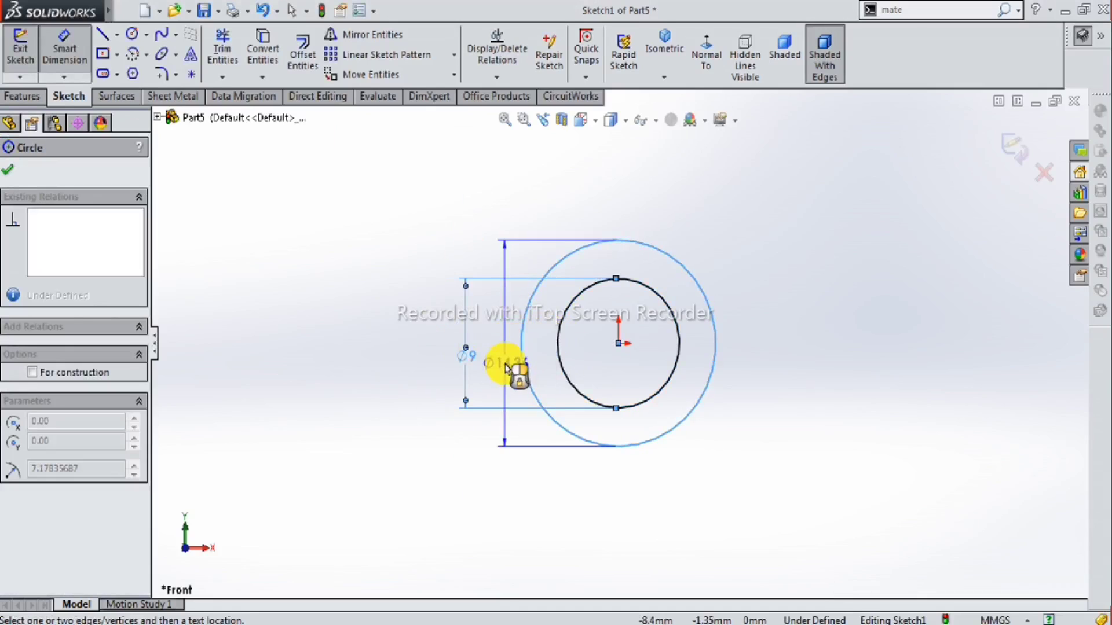
click(427, 380)
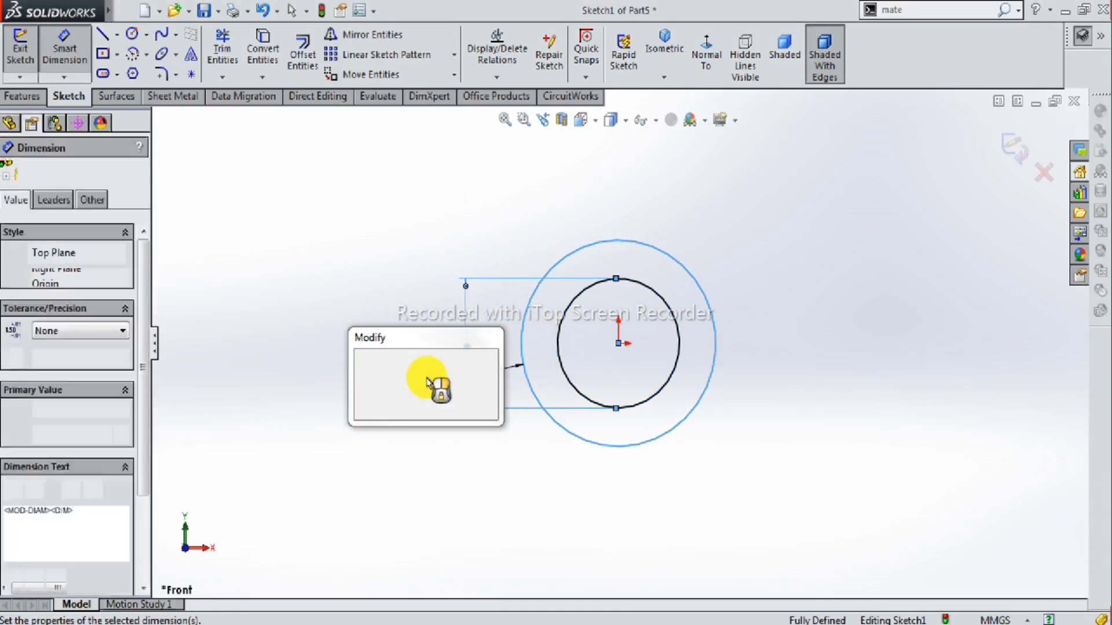
text(10.)
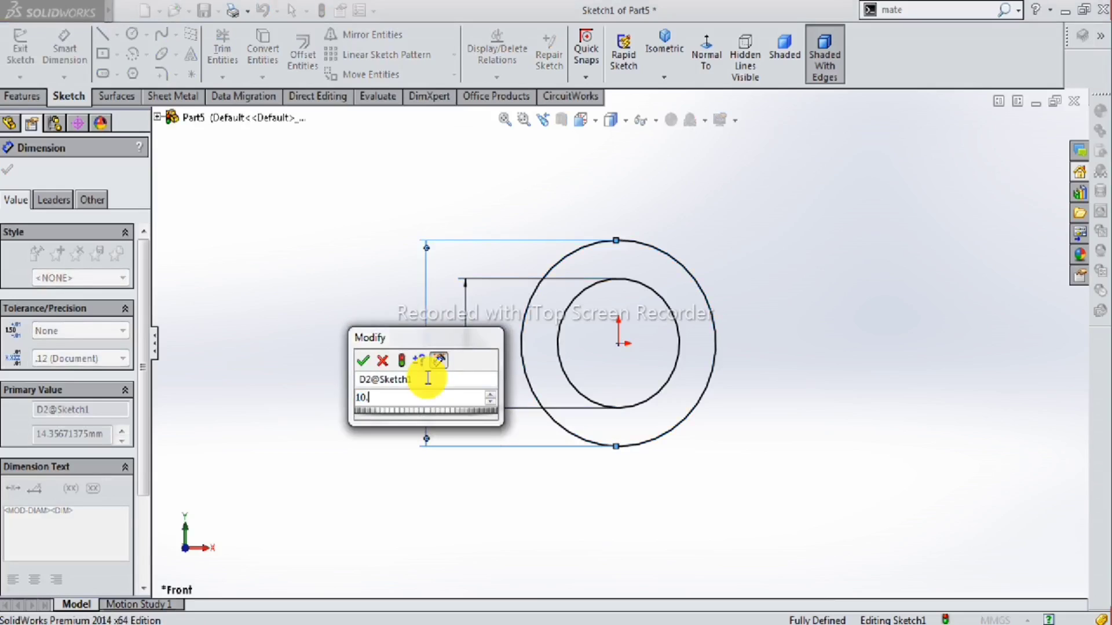
key(Return)
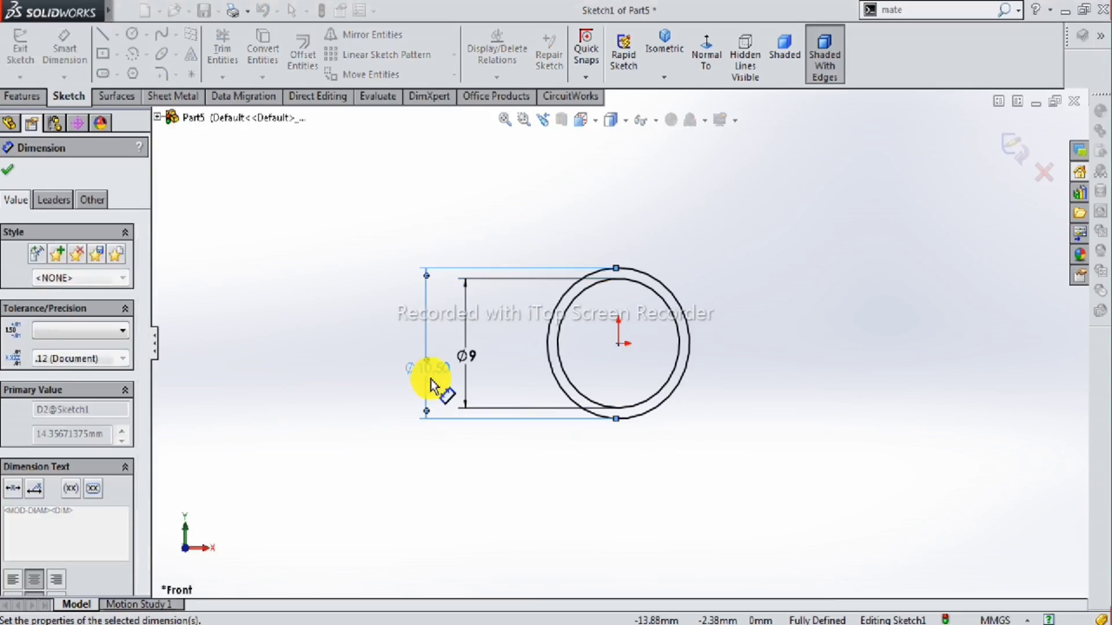
click(12, 174)
click(25, 103)
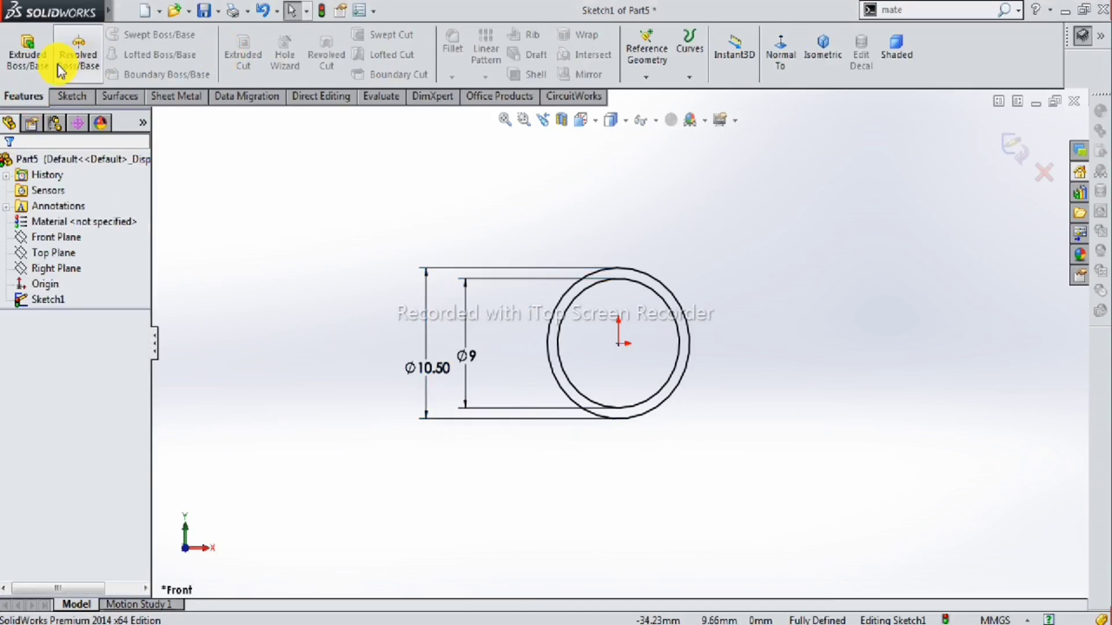
Extrude the two circles 1.5 mm into a thin ring as Boss-Extrude1.
click(26, 57)
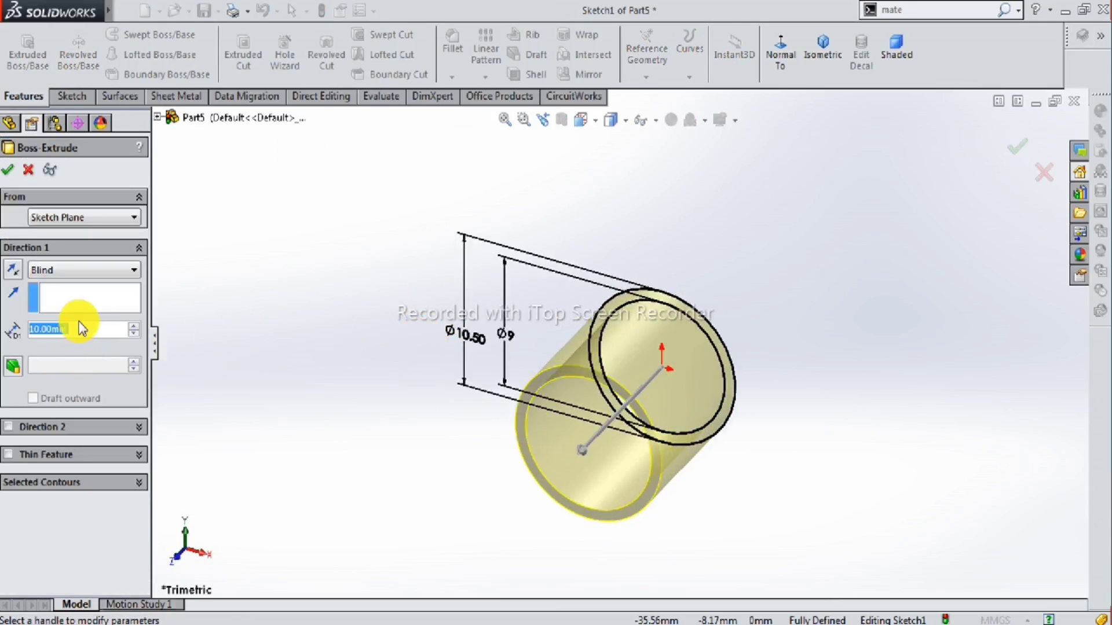
text(1.5)
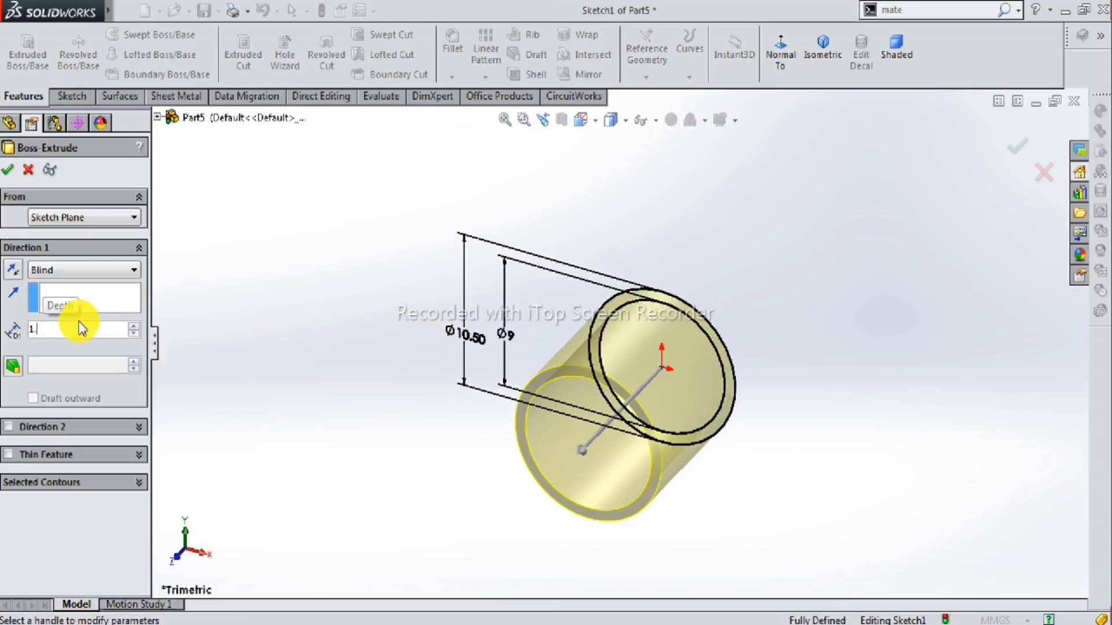
key(Return)
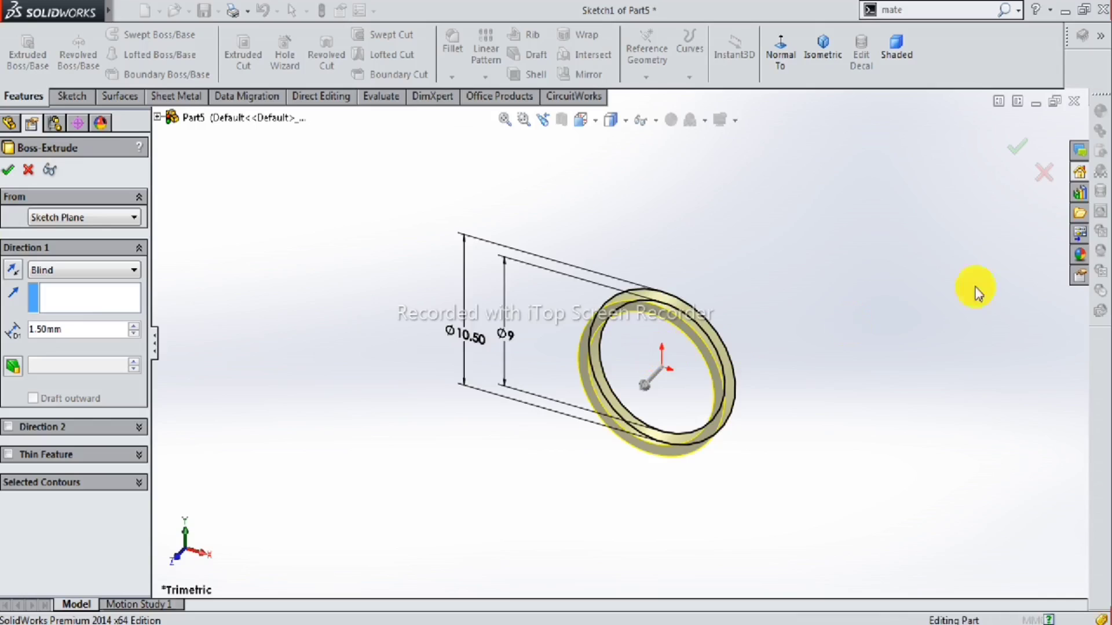
key(Return)
Apply the polished gold appearance from Metal > Gold to the whole ring part.
click(1078, 254)
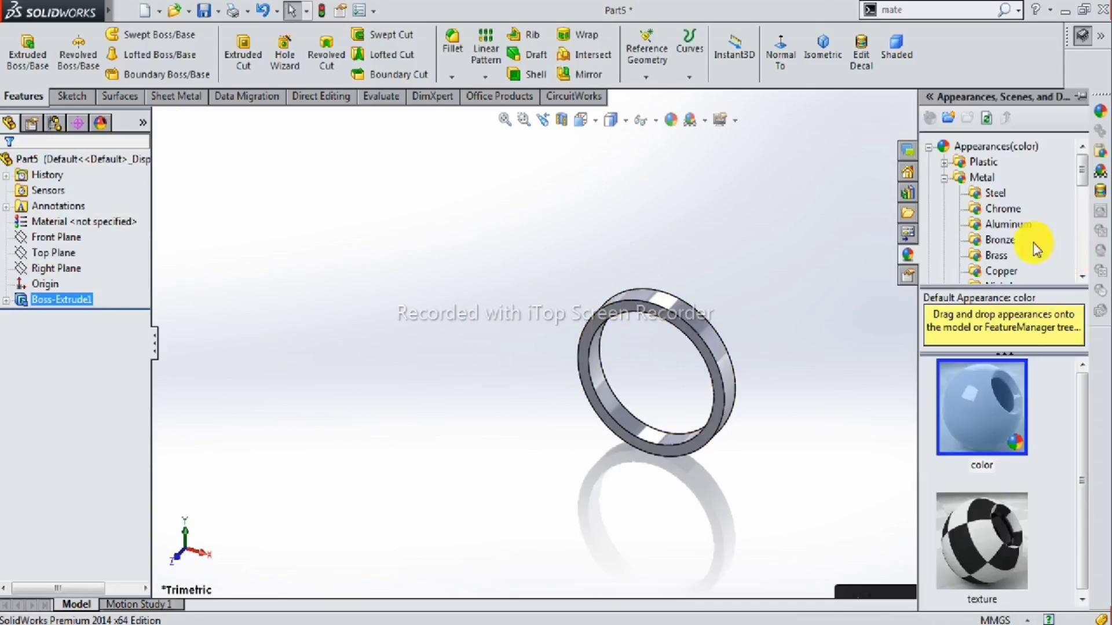
scroll(1005, 244, down, 1)
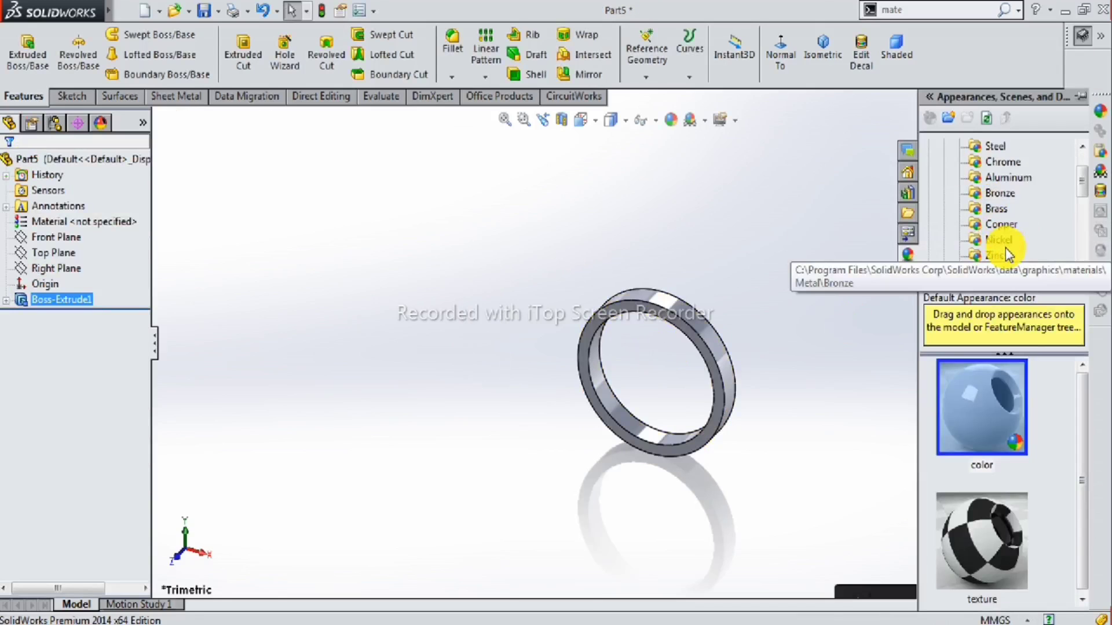
scroll(1005, 248, down, 1)
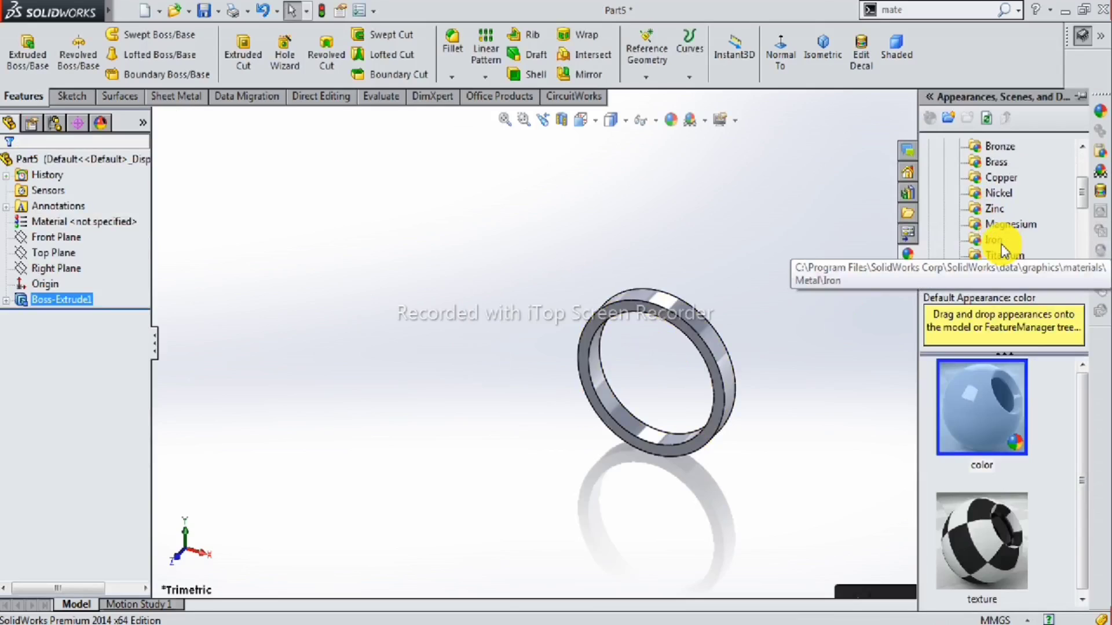
click(995, 241)
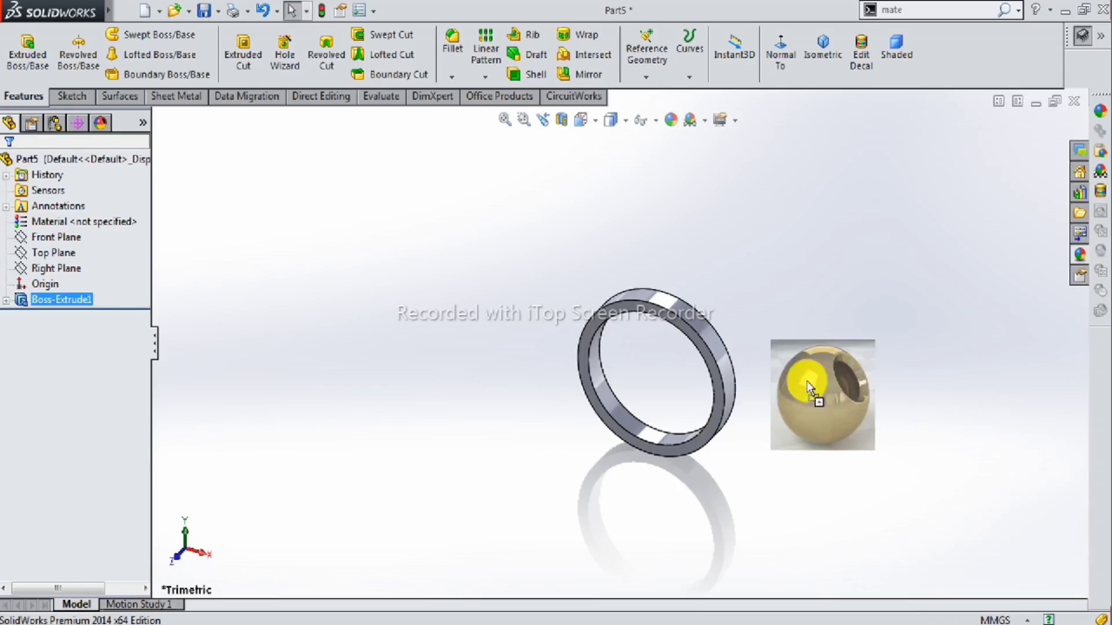
drag(997, 407, 728, 375)
click(728, 375)
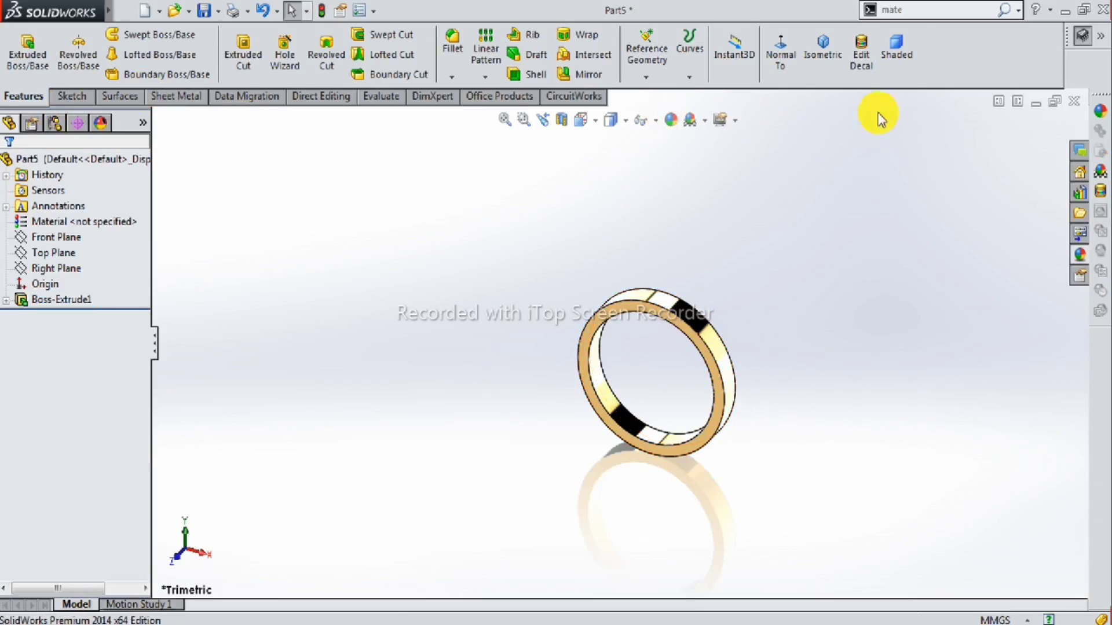
Change the ring's display style, orbit to inspect it, and bring up Save As.
click(896, 51)
mouse_move(793, 284)
middle_down()
mouse_move(749, 325)
mouse_move(785, 428)
mouse_move(876, 348)
mouse_move(880, 286)
middle_up()
mouse_move(900, 429)
middle_down()
mouse_move(776, 469)
mouse_move(777, 450)
middle_up()
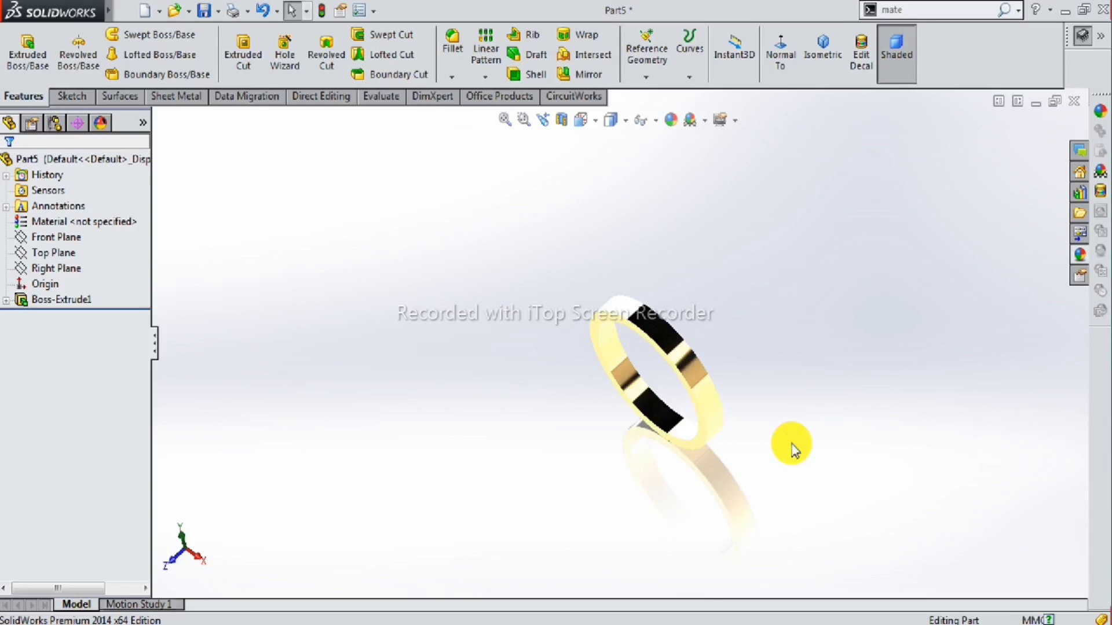
key(ctrl+s)
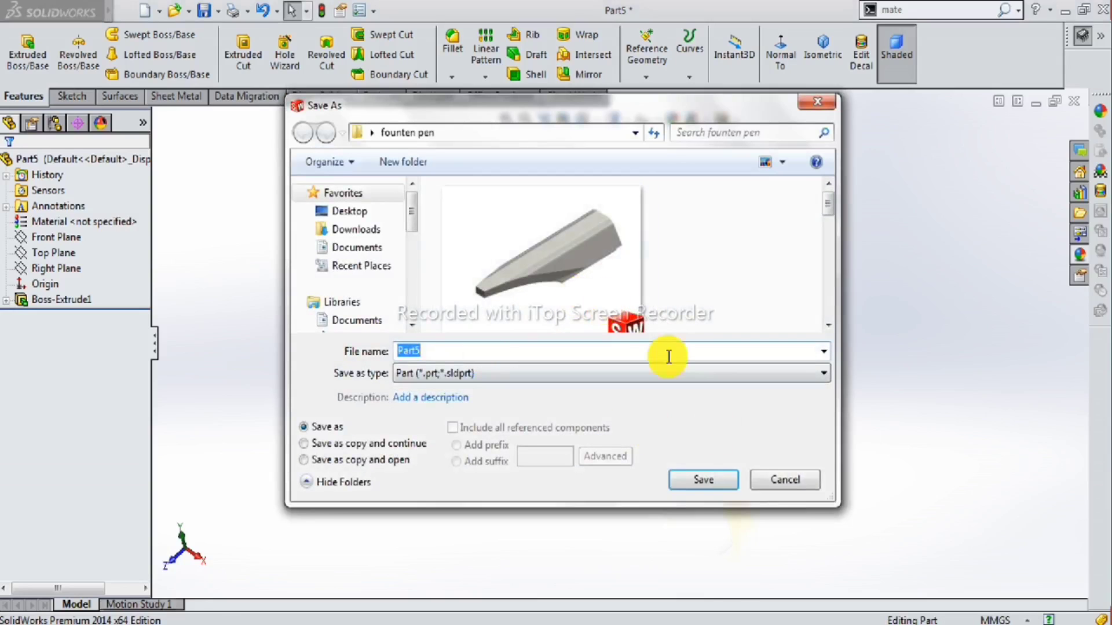
Save the gold ring as Part5 in the founten pen folder.
click(718, 272)
scroll(718, 272, down, 3)
scroll(720, 268, down, 1)
scroll(719, 268, down, 1)
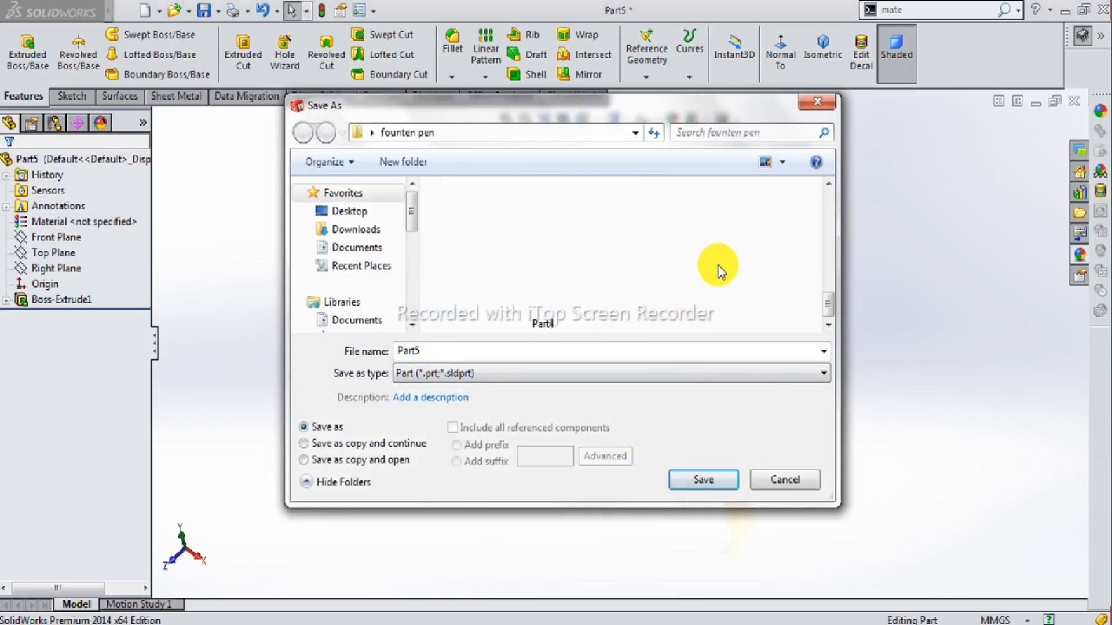
click(708, 486)
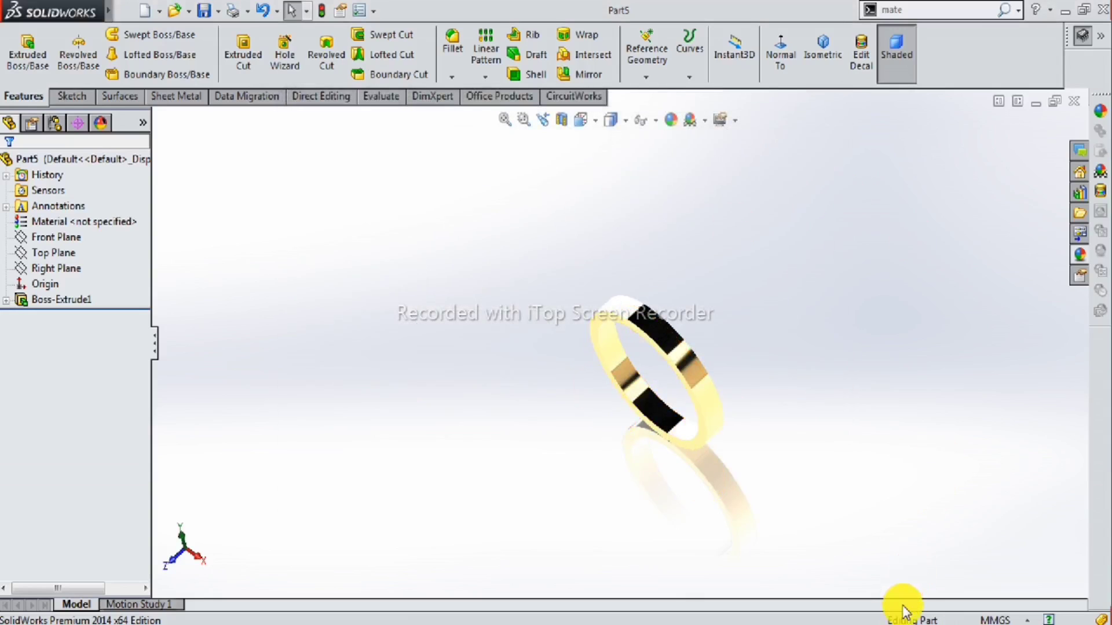
Close the ring part and choose Assembly as the new document type.
click(1073, 101)
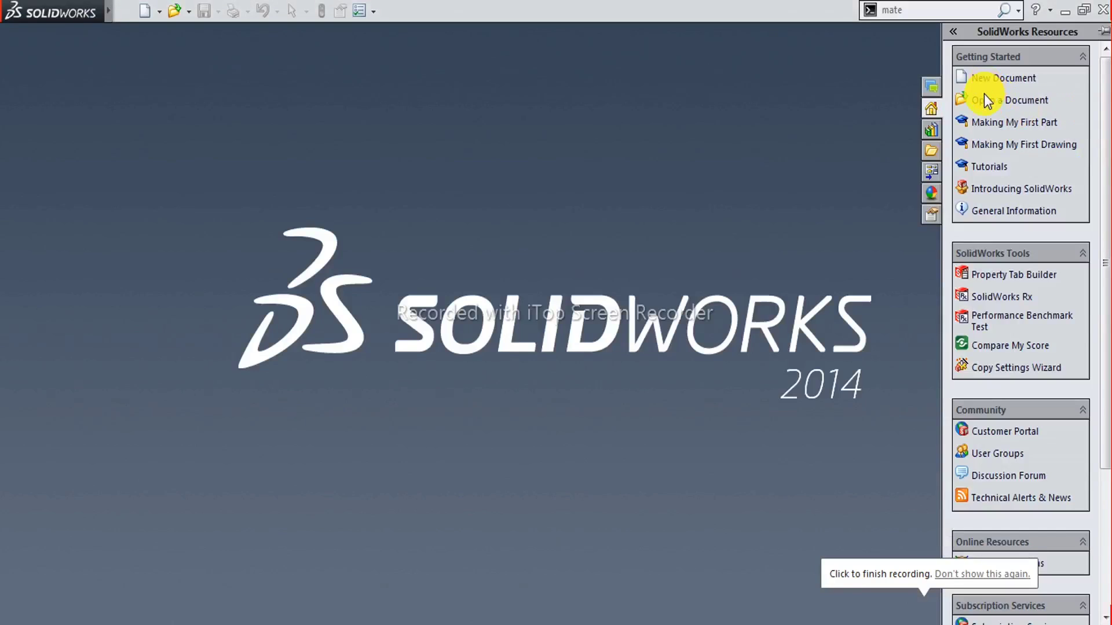
click(946, 80)
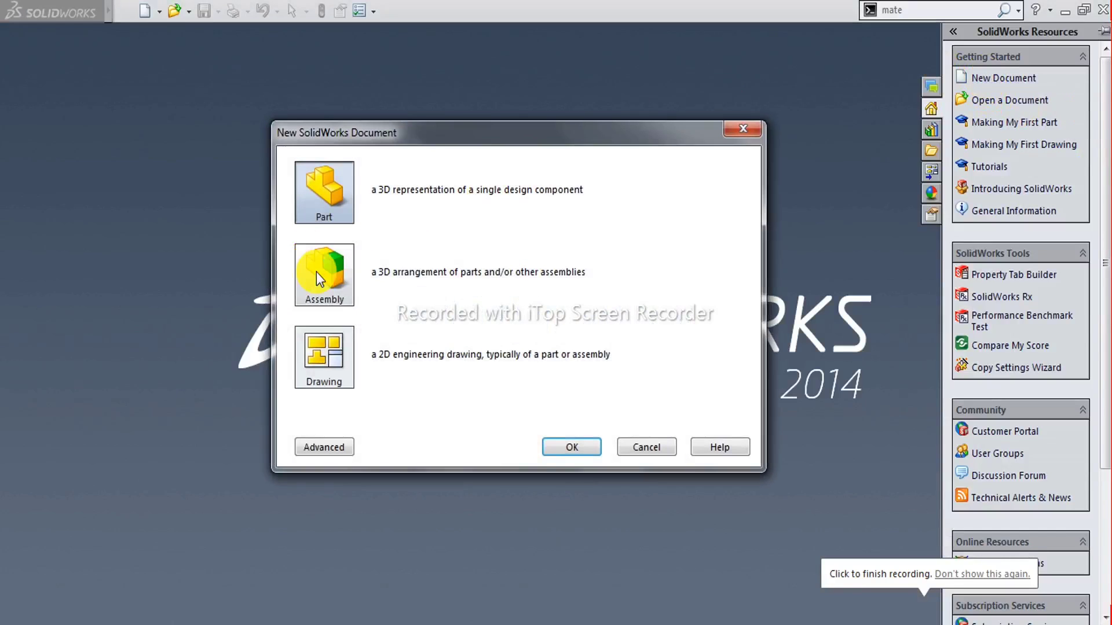
click(576, 445)
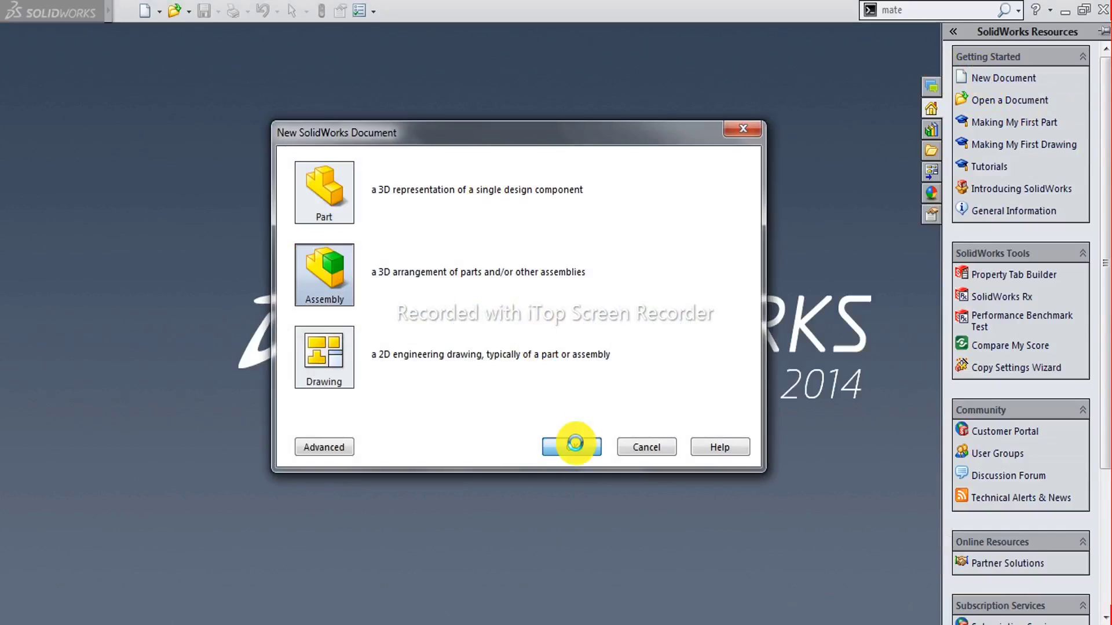
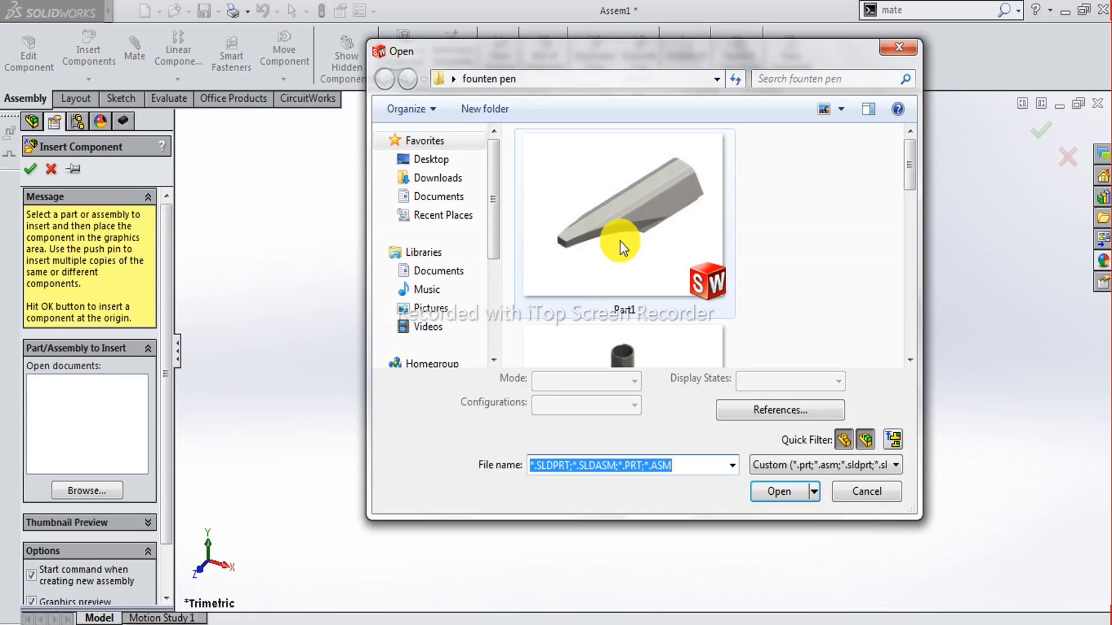
Insert Part1 and Part3 from the founten pen folder and place them side by side.
click(620, 241)
scroll(631, 276, down, 3)
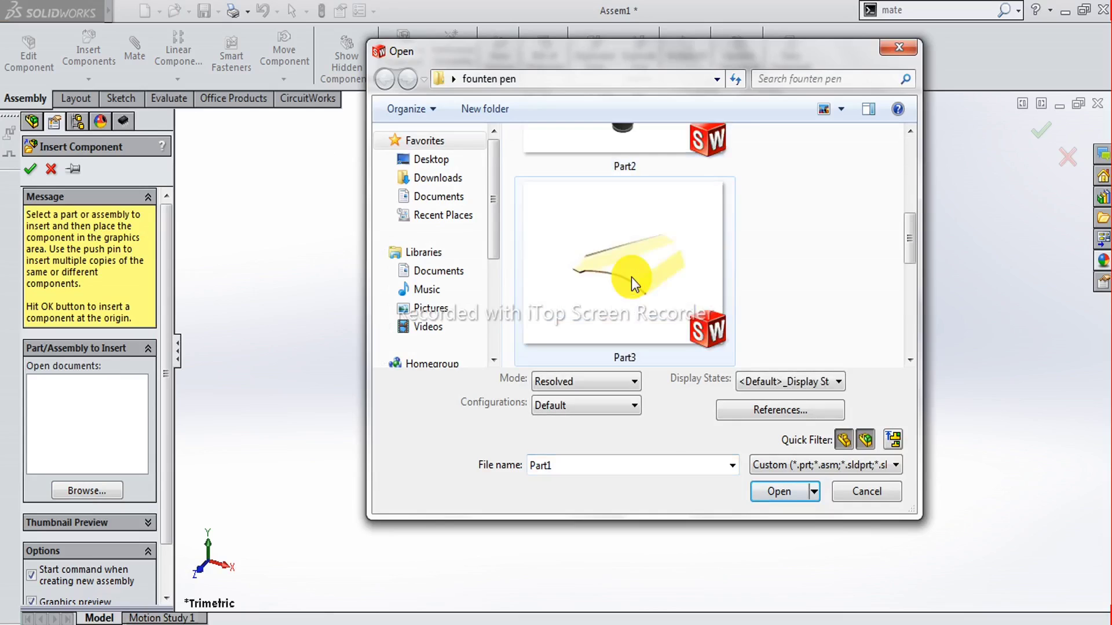
ctrl+click(631, 276)
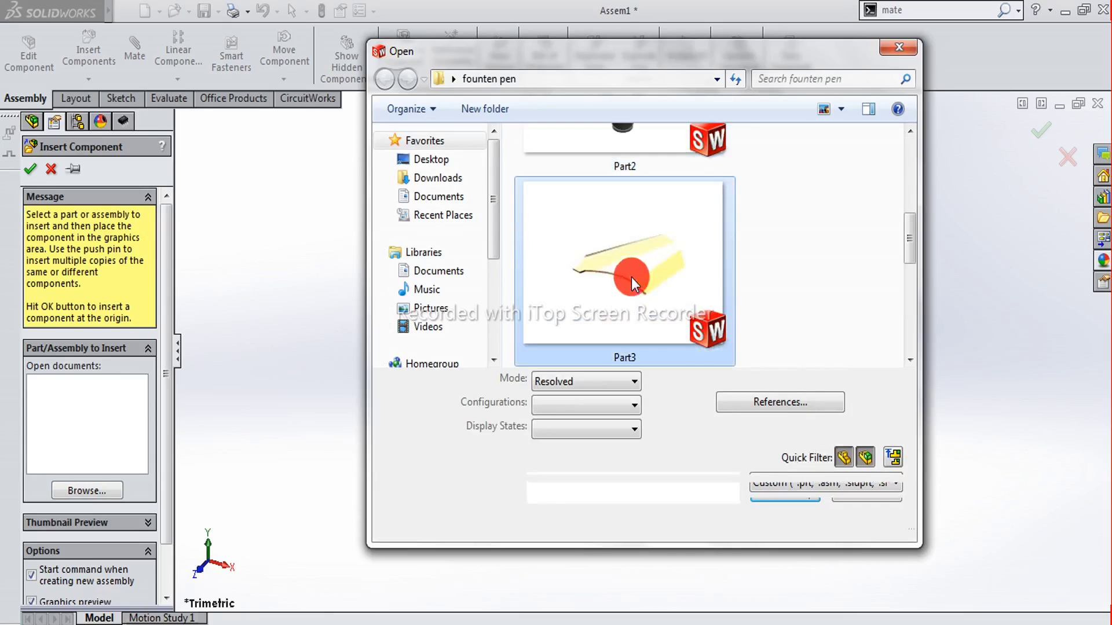
click(776, 517)
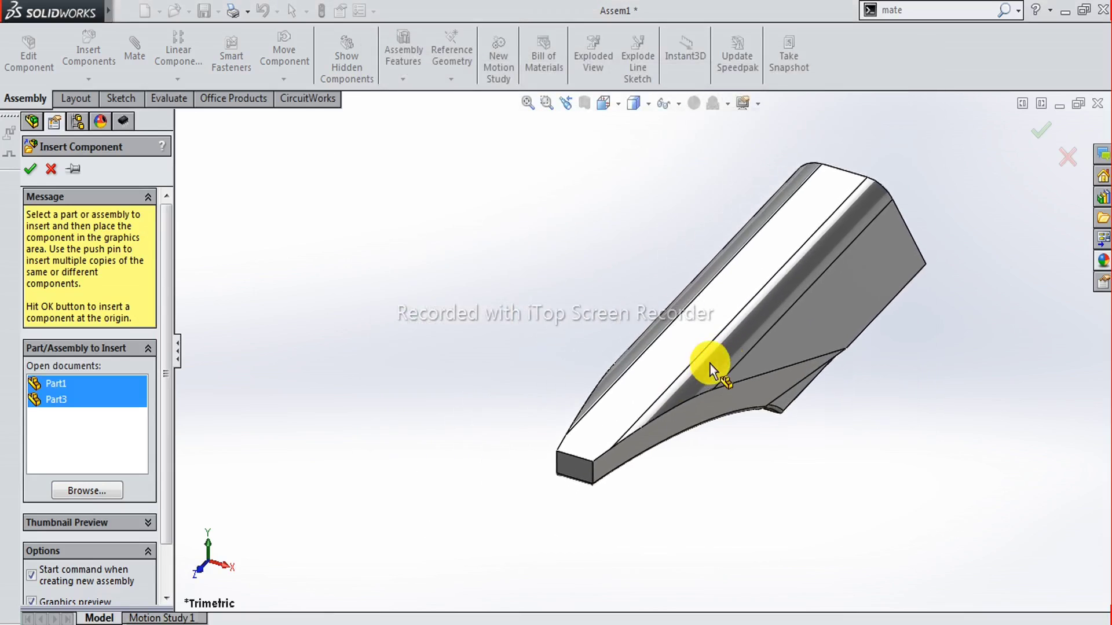
click(710, 363)
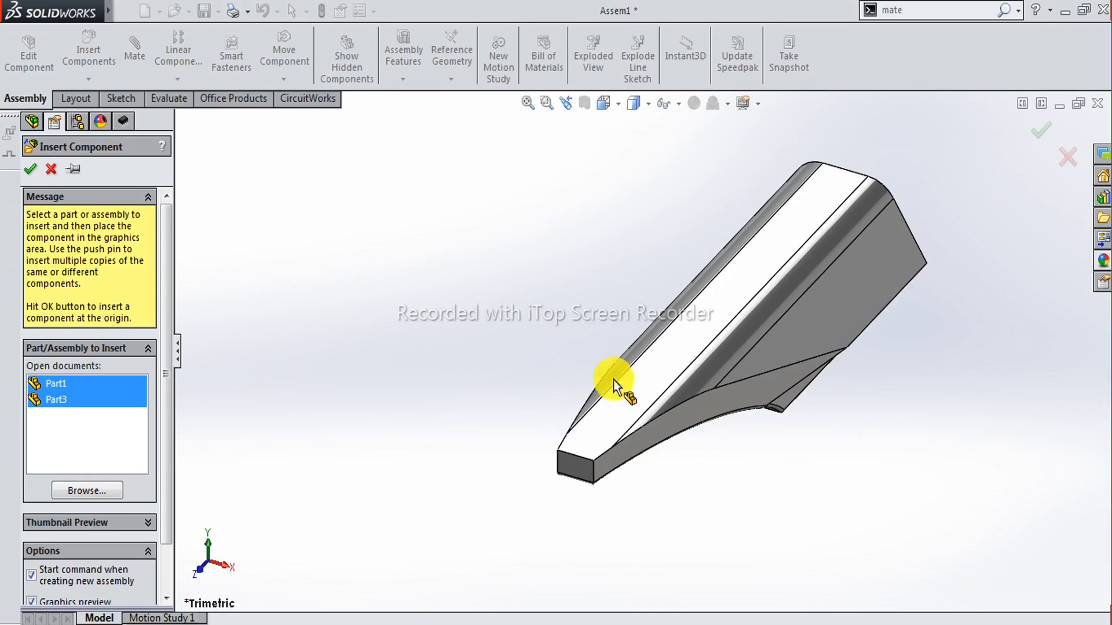
click(502, 404)
middle_drag(589, 379, 531, 432)
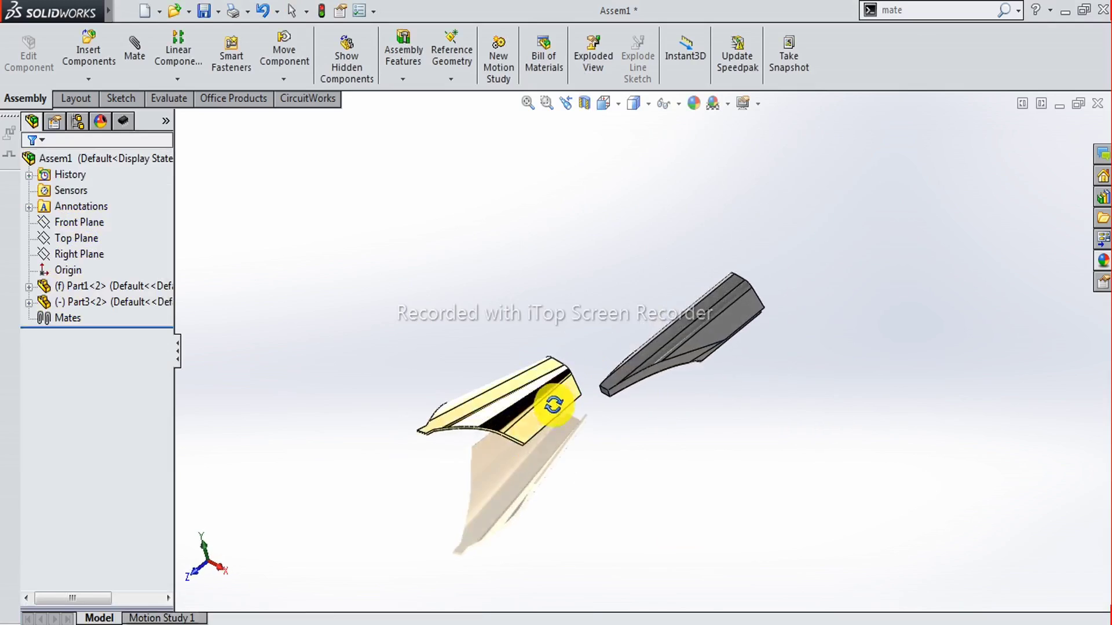
Add a Coincident mate between the Right Planes of Part1 and Part3.
click(133, 79)
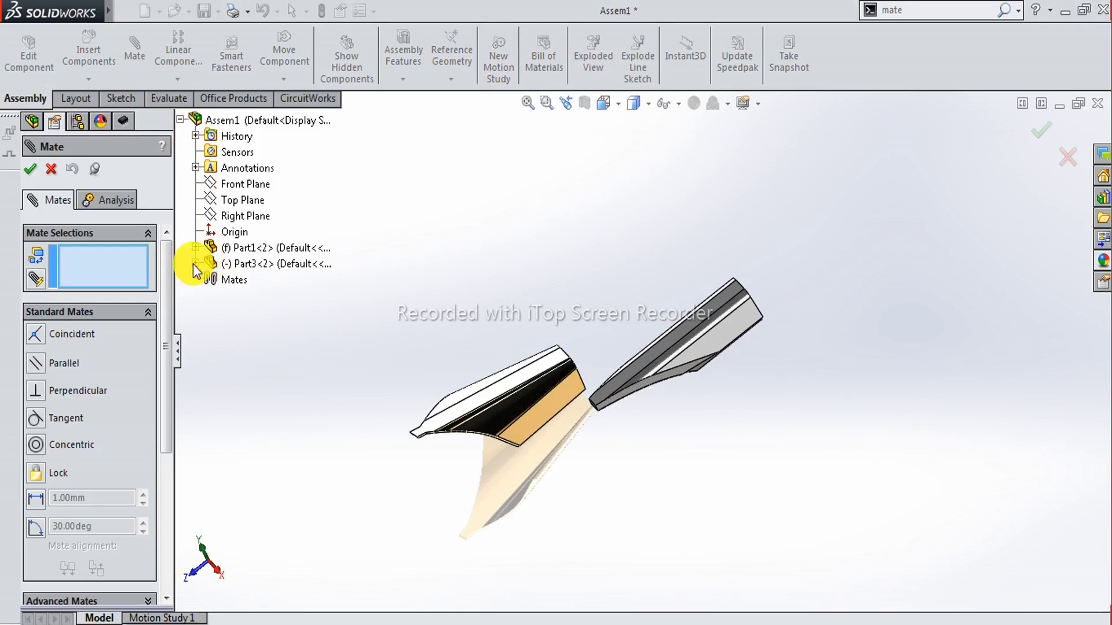
scroll(593, 371, down, 2)
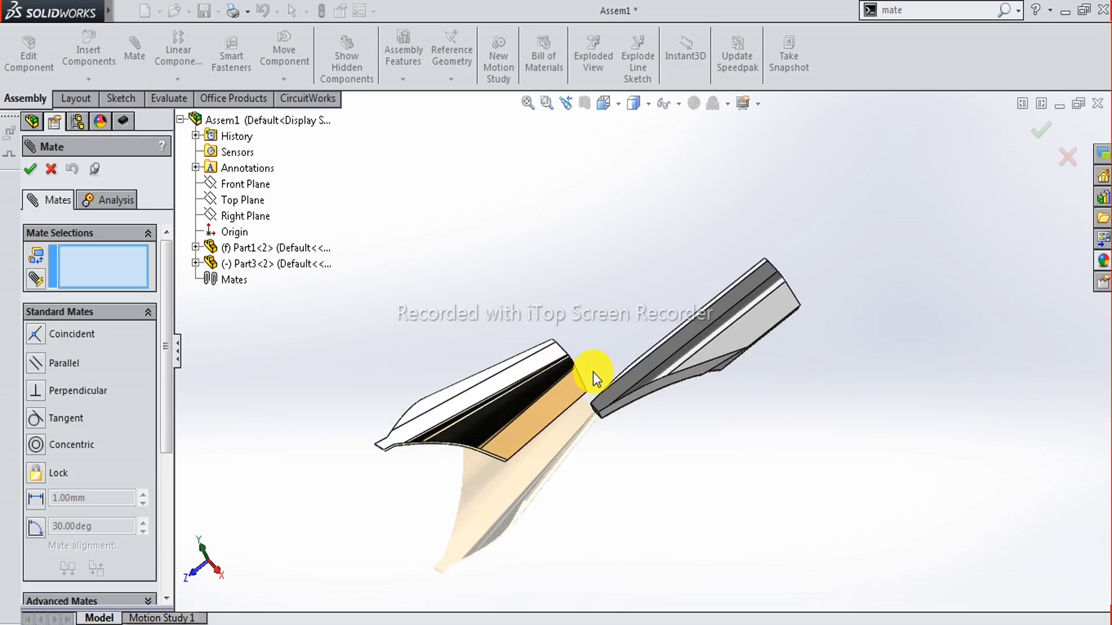
click(196, 248)
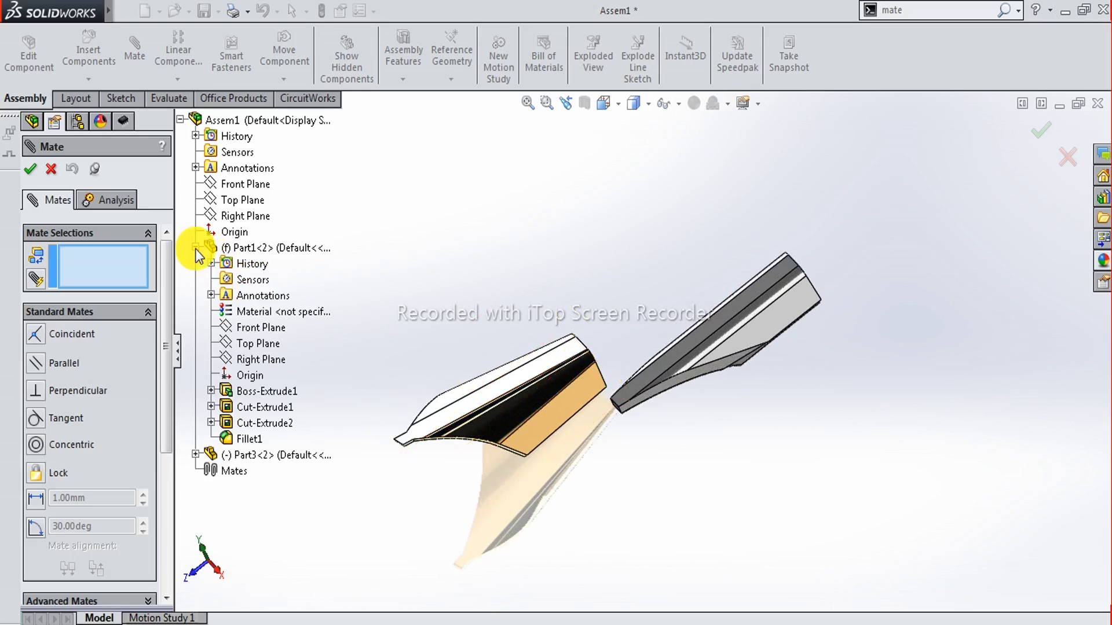
click(253, 360)
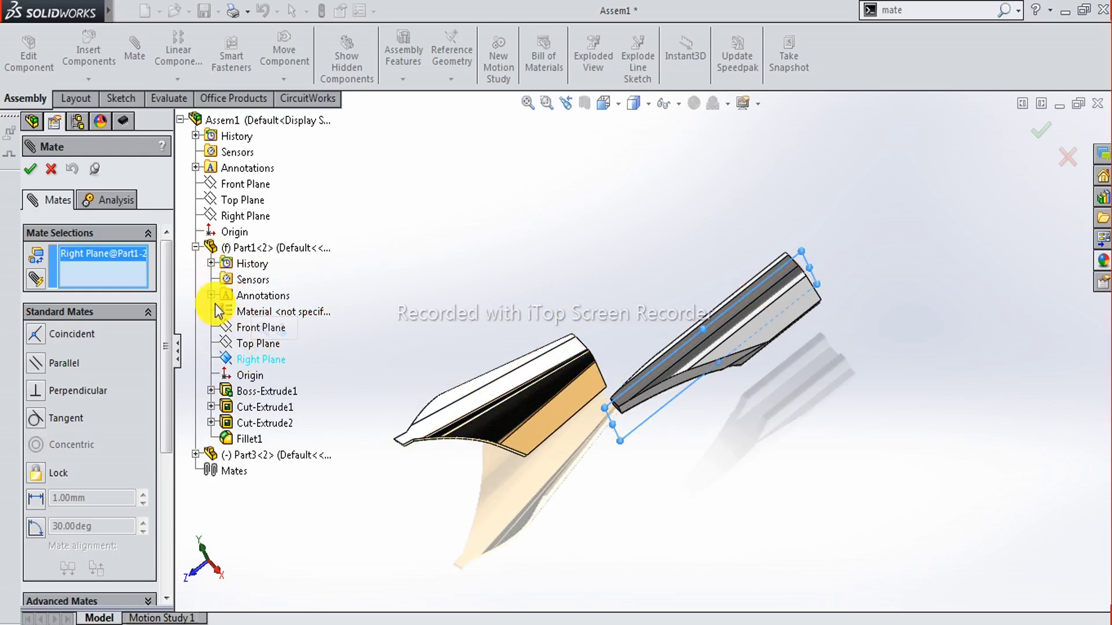
click(196, 455)
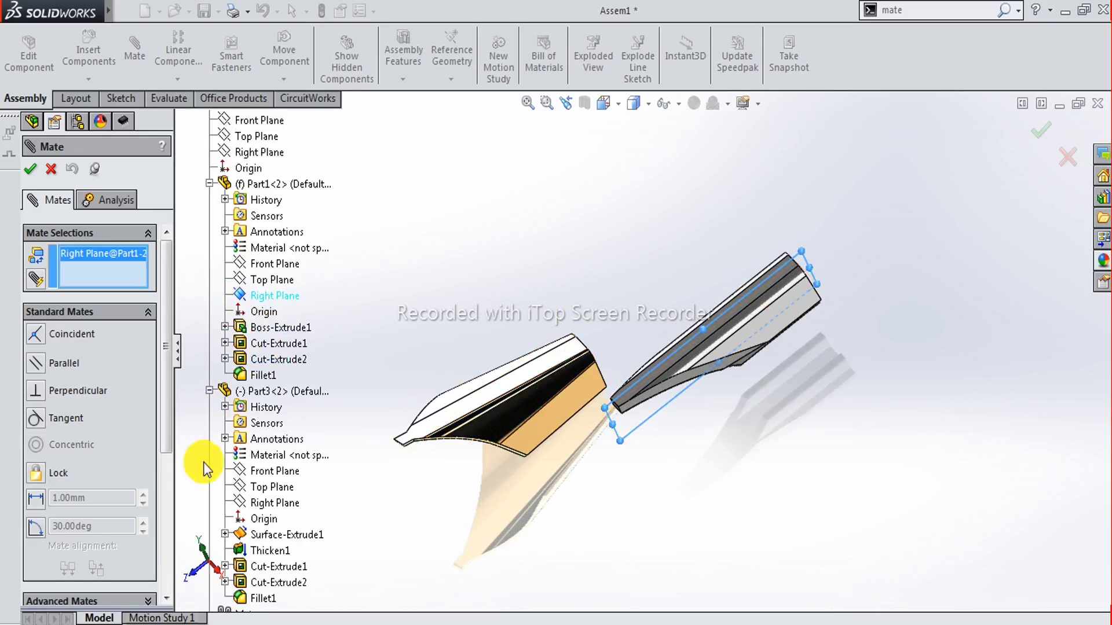
click(264, 504)
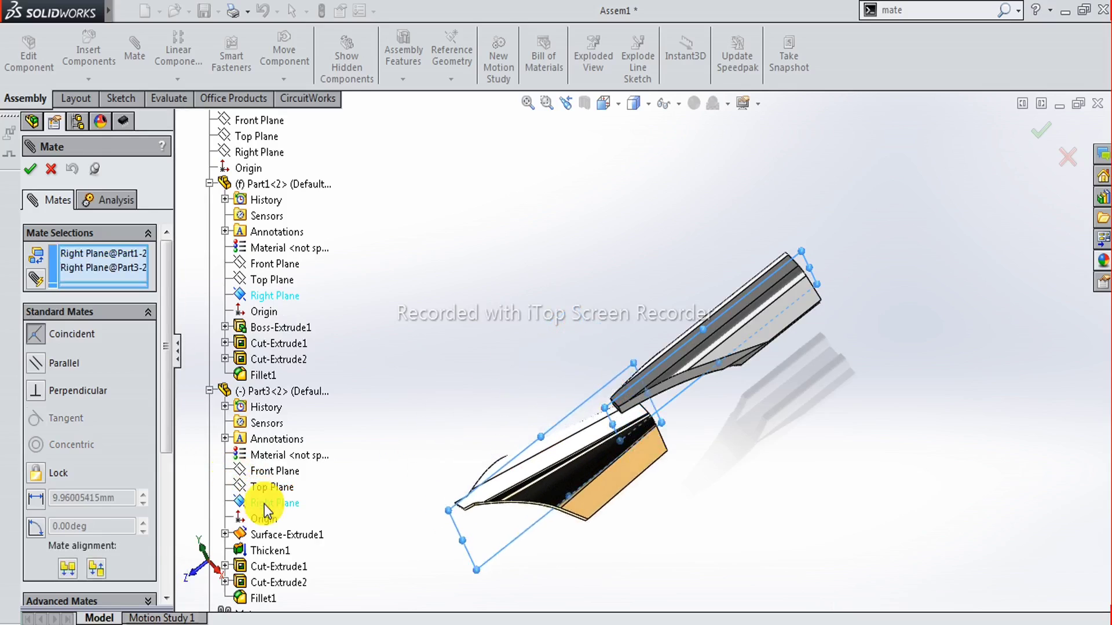
click(243, 533)
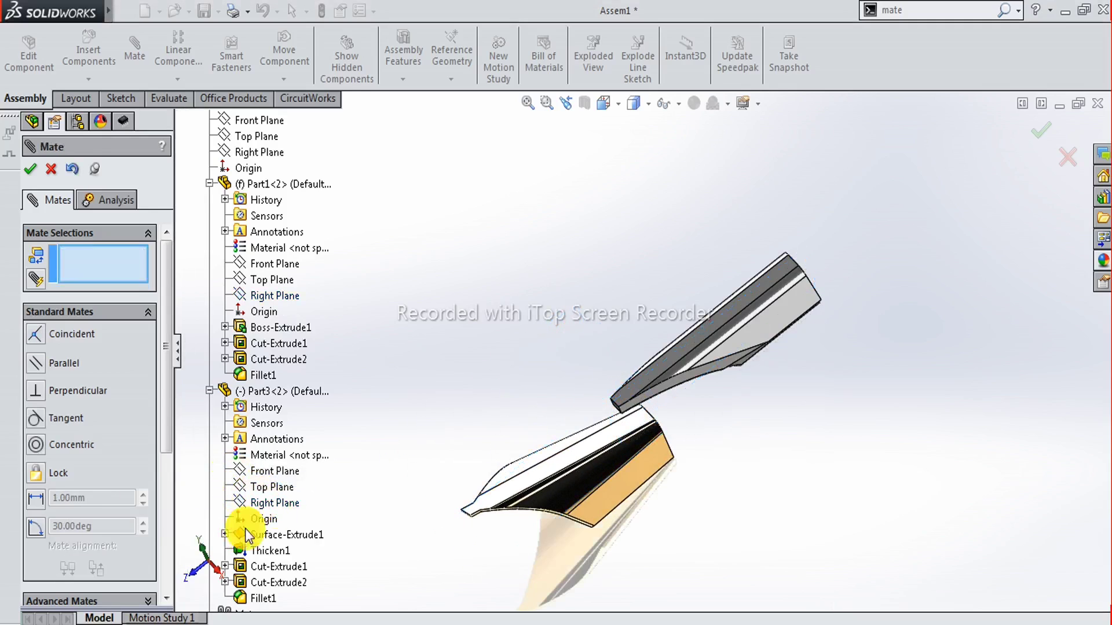
Mate a Part1 face coincident with the matching Part3 face.
scroll(581, 454, down, 2)
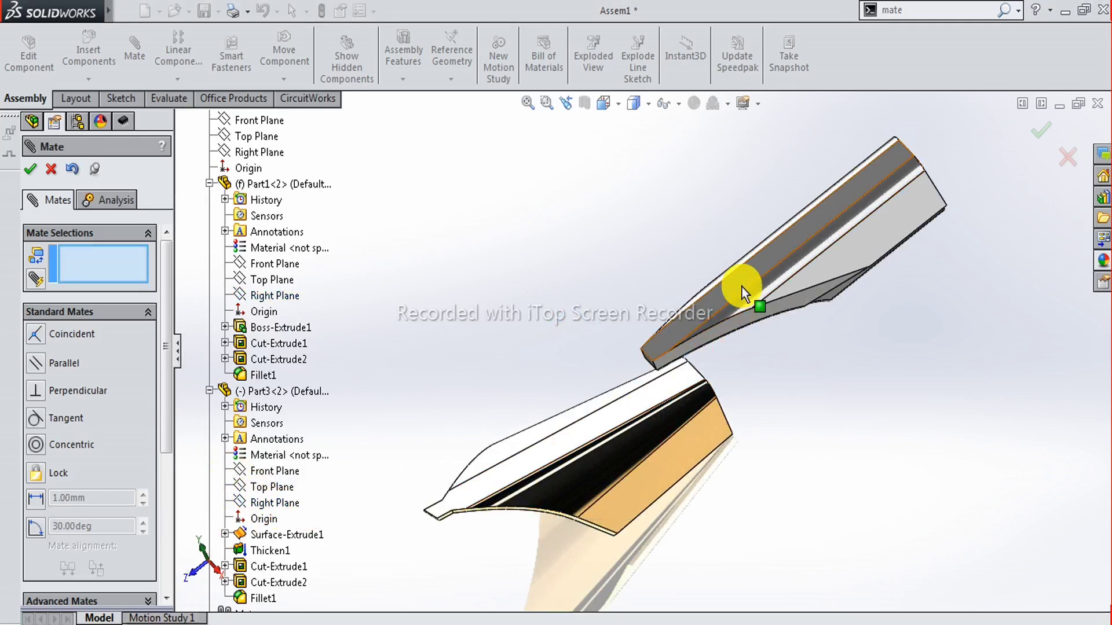
mouse_move(801, 431)
middle_down()
mouse_move(677, 342)
mouse_move(628, 236)
mouse_move(706, 438)
middle_up()
click(667, 388)
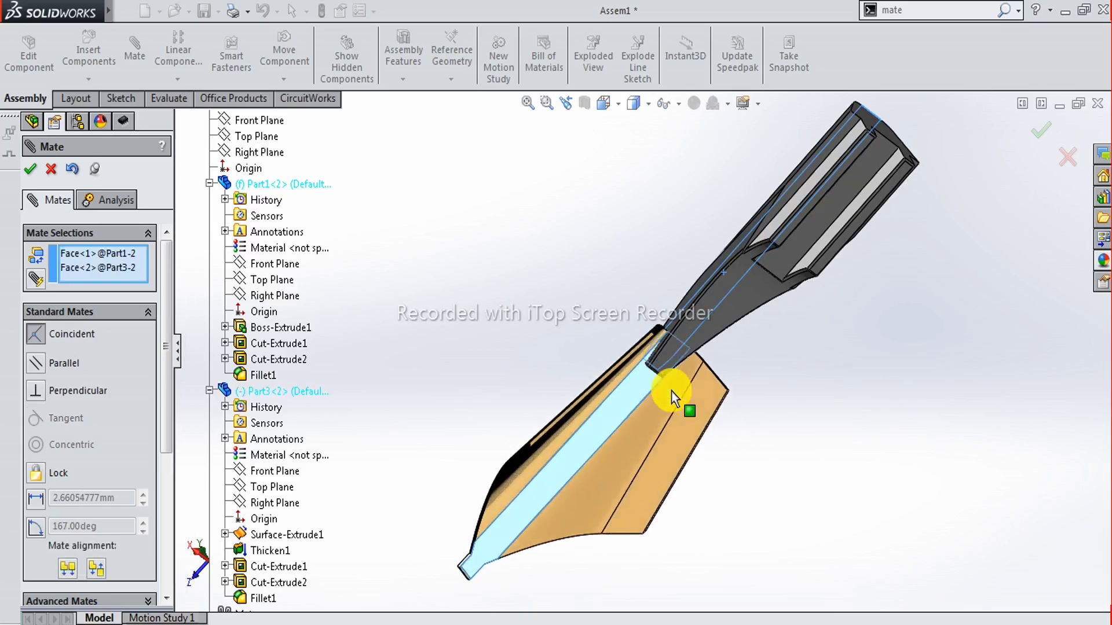
click(854, 430)
Add a 3.00mm Distance mate between a Part3 face and a Part1 face.
mouse_move(658, 322)
middle_down()
mouse_move(641, 385)
mouse_move(641, 496)
mouse_move(685, 314)
middle_up()
scroll(696, 357, down, 3)
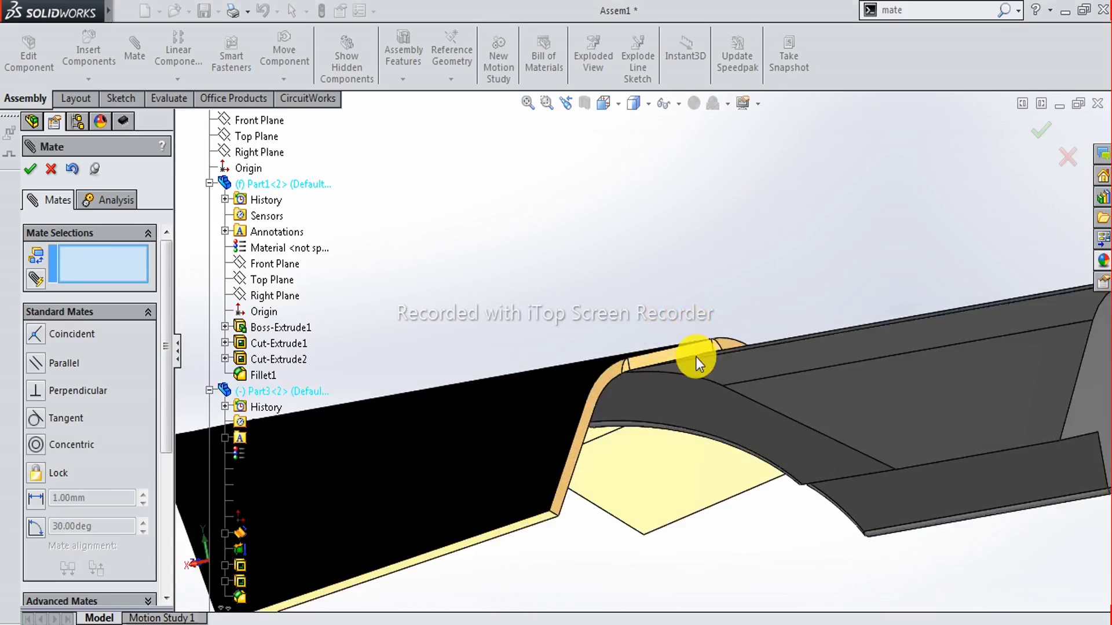
click(683, 352)
scroll(694, 362, up, 3)
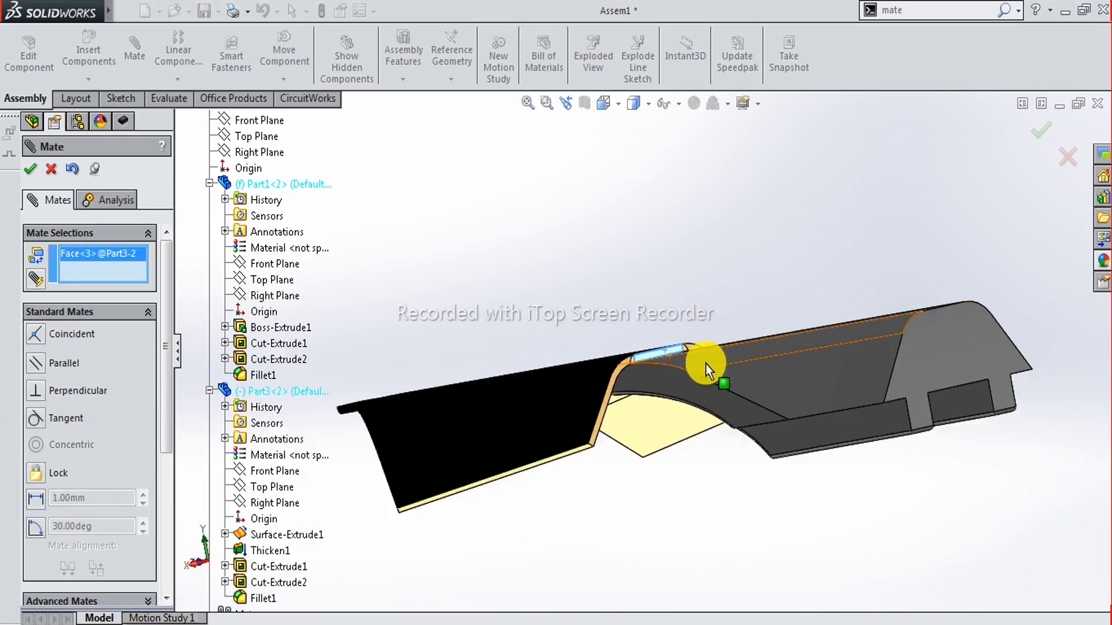
click(950, 339)
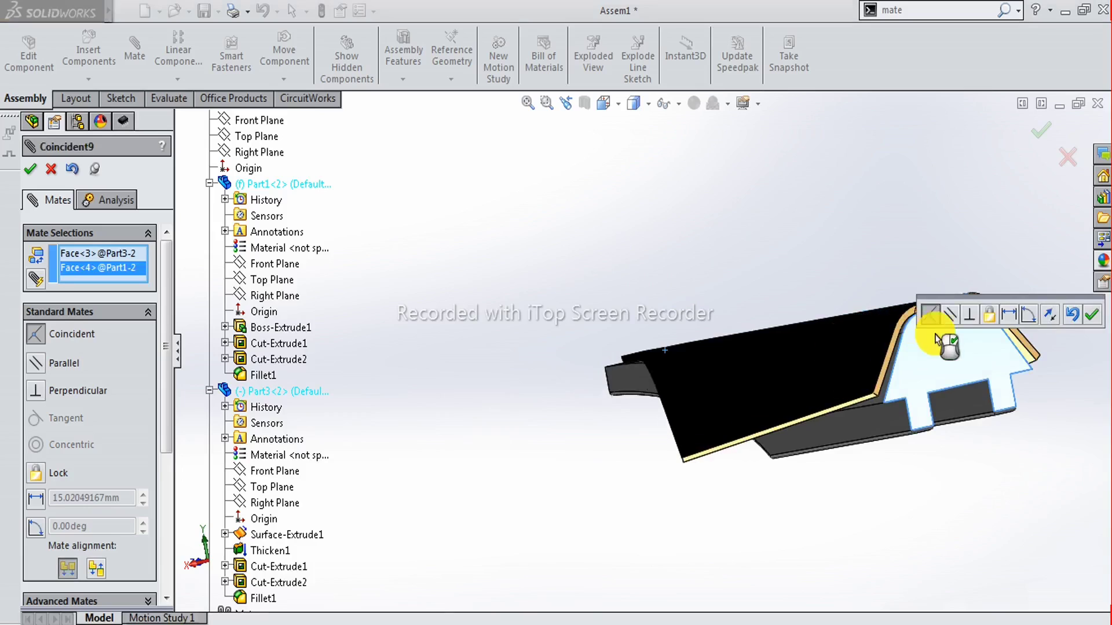
click(1009, 318)
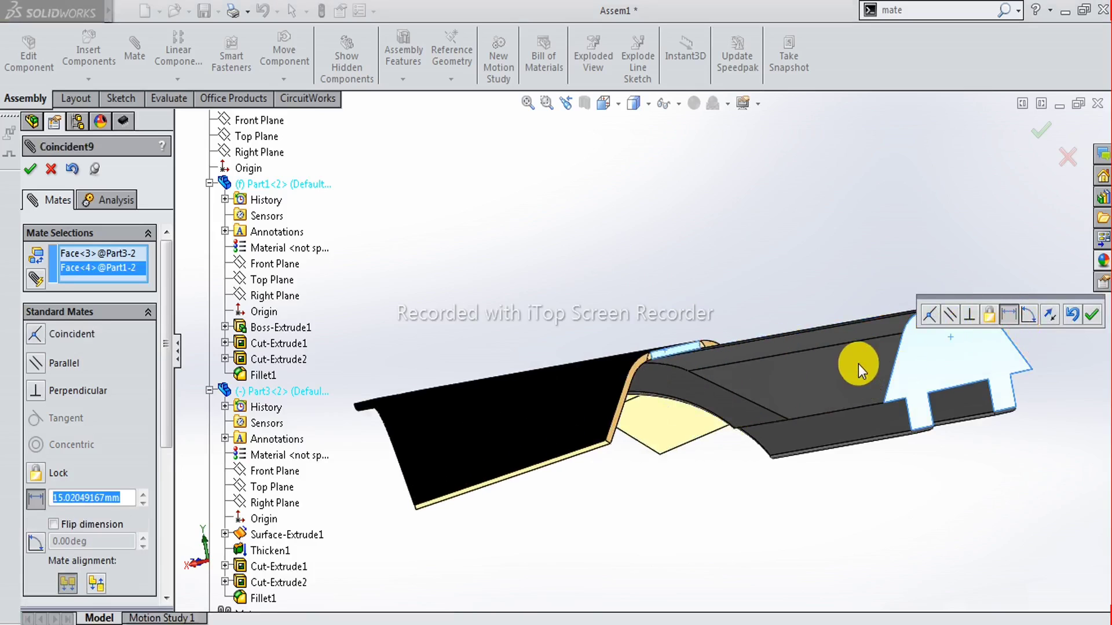
text(3)
key(Return)
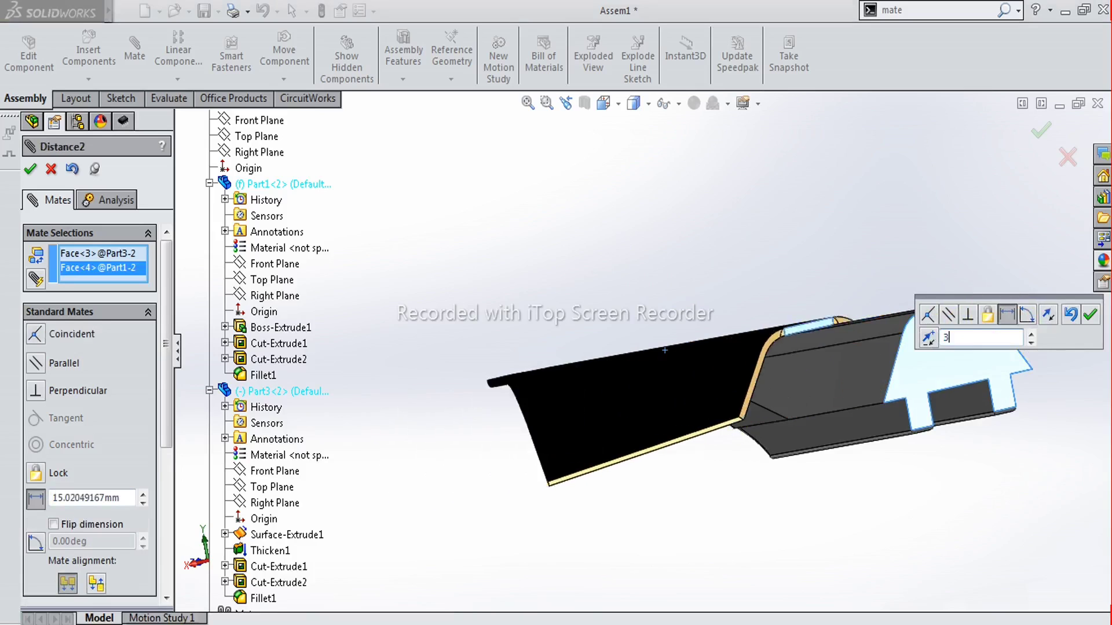
click(1091, 315)
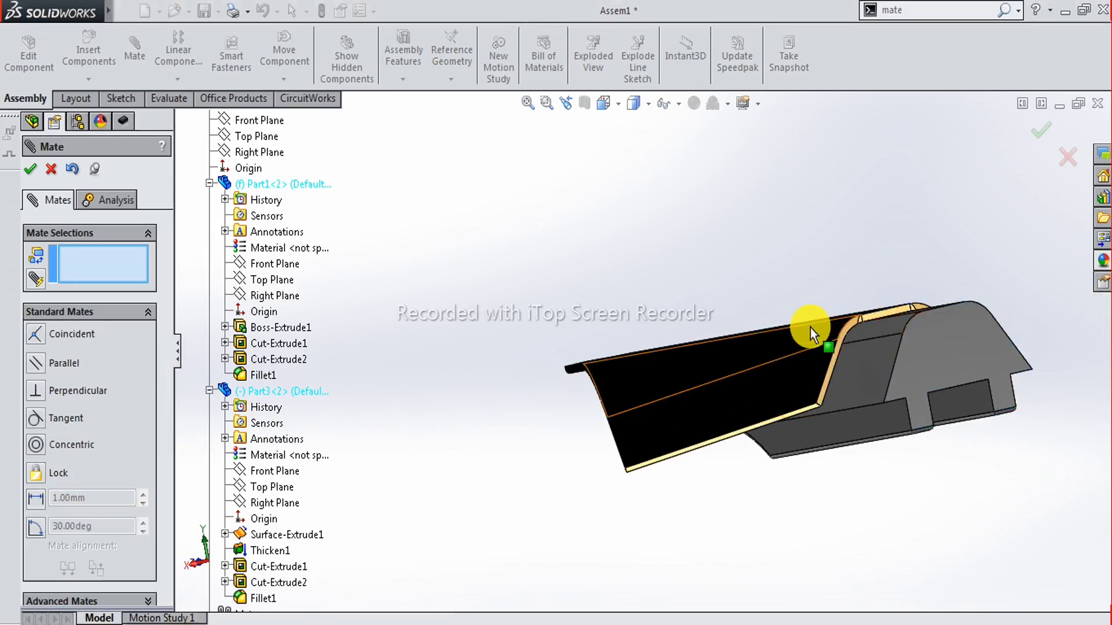
mouse_move(818, 330)
middle_down()
mouse_move(898, 376)
mouse_move(919, 442)
mouse_move(807, 330)
mouse_move(771, 385)
mouse_move(886, 258)
middle_up()
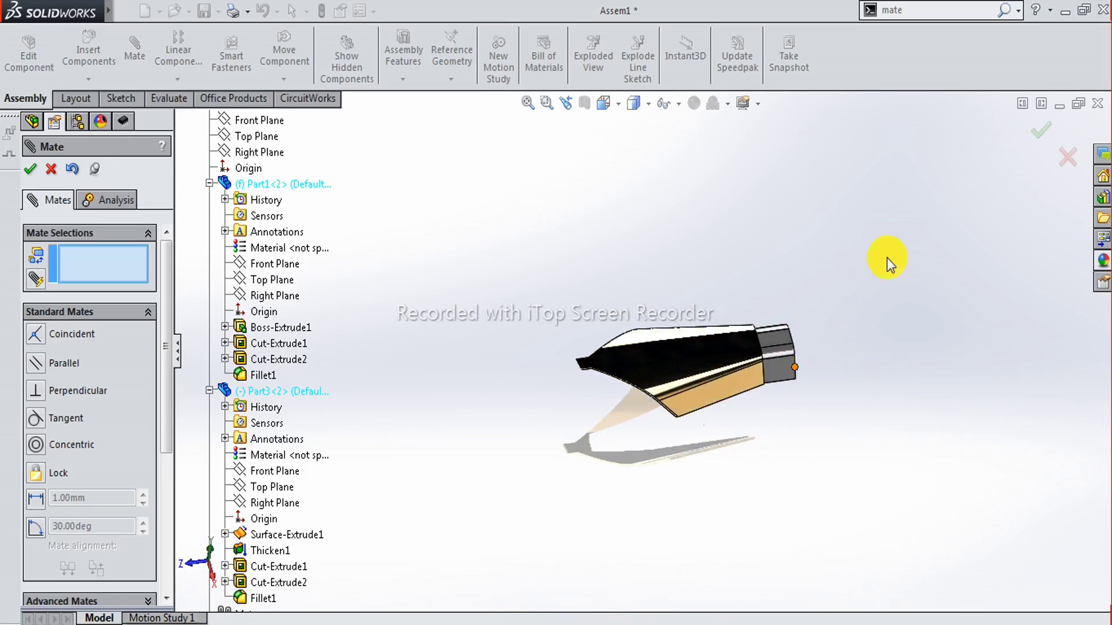
Close mating and place the threaded barrel Part2 to the right of the nib.
click(1035, 135)
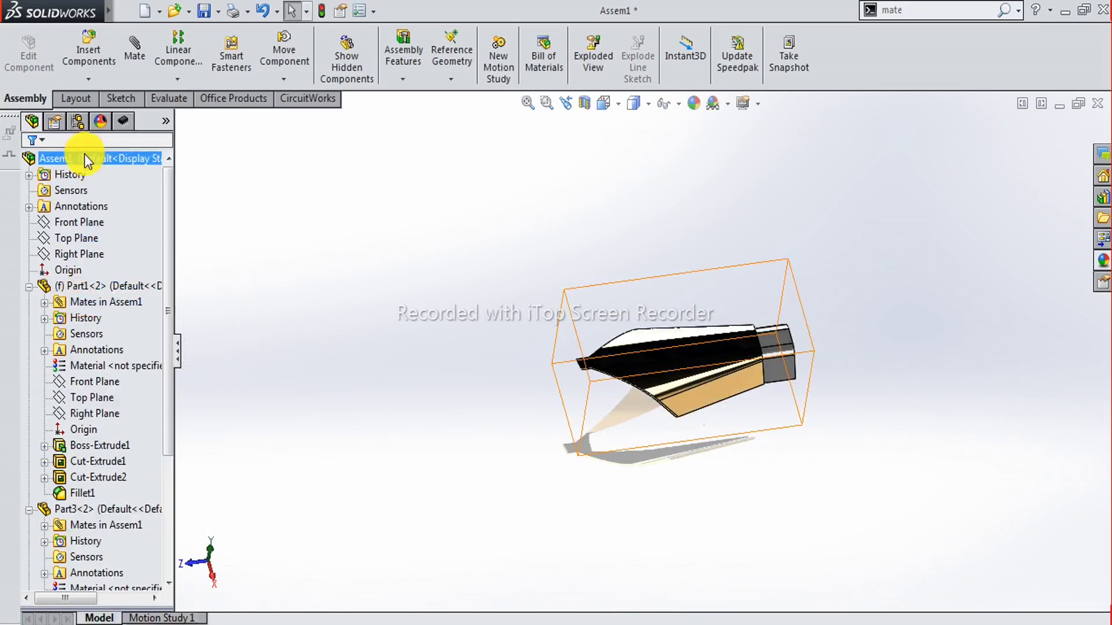
click(89, 55)
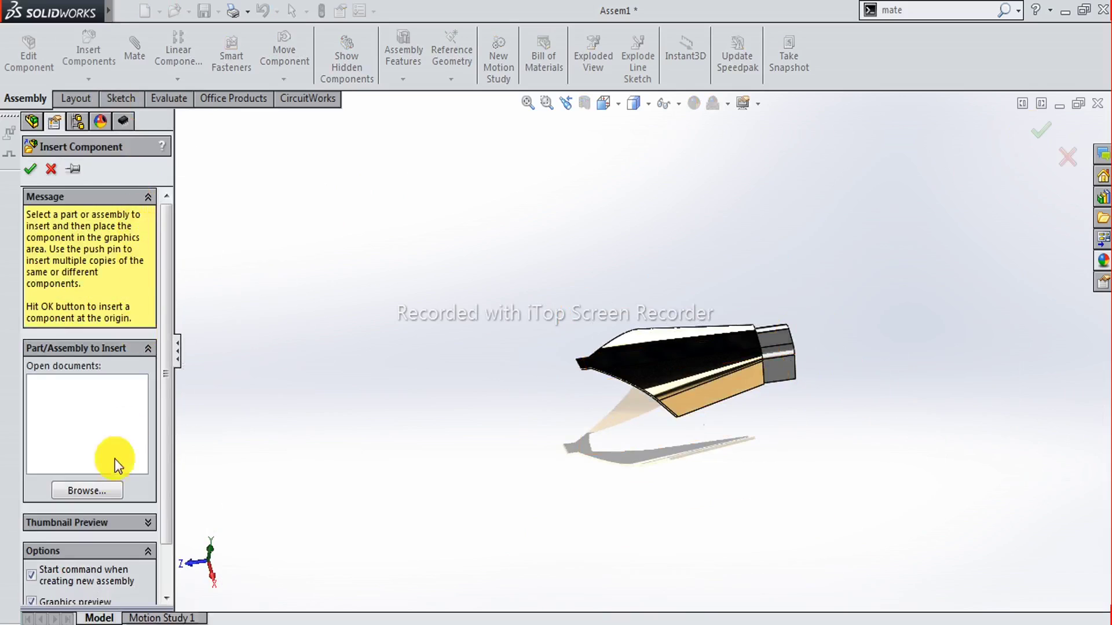
click(97, 486)
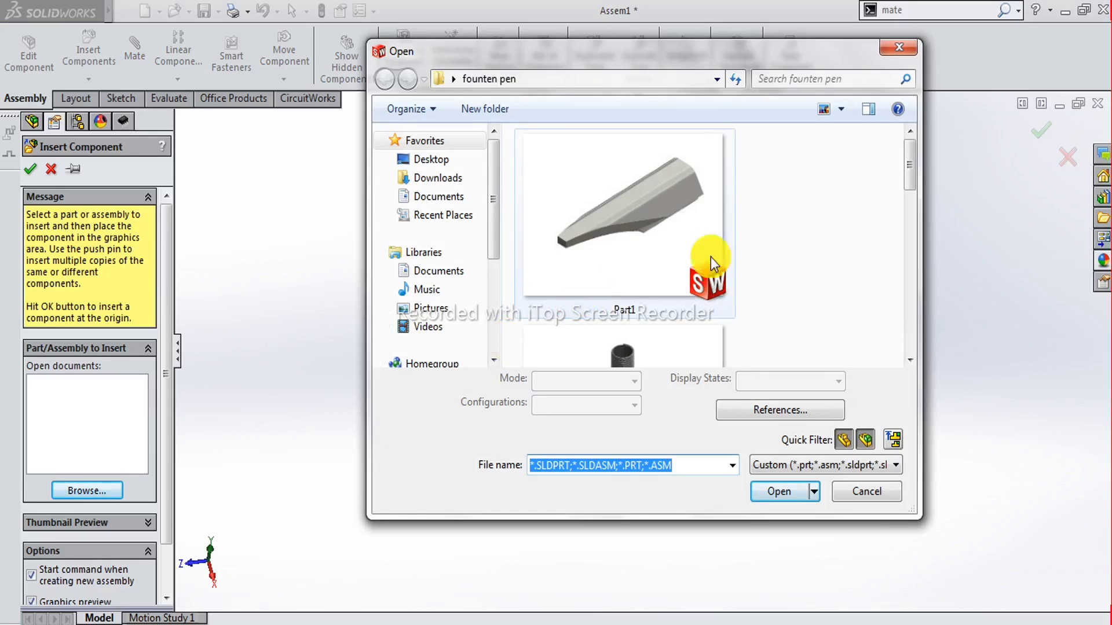
scroll(727, 257, down, 5)
scroll(727, 257, up, 2)
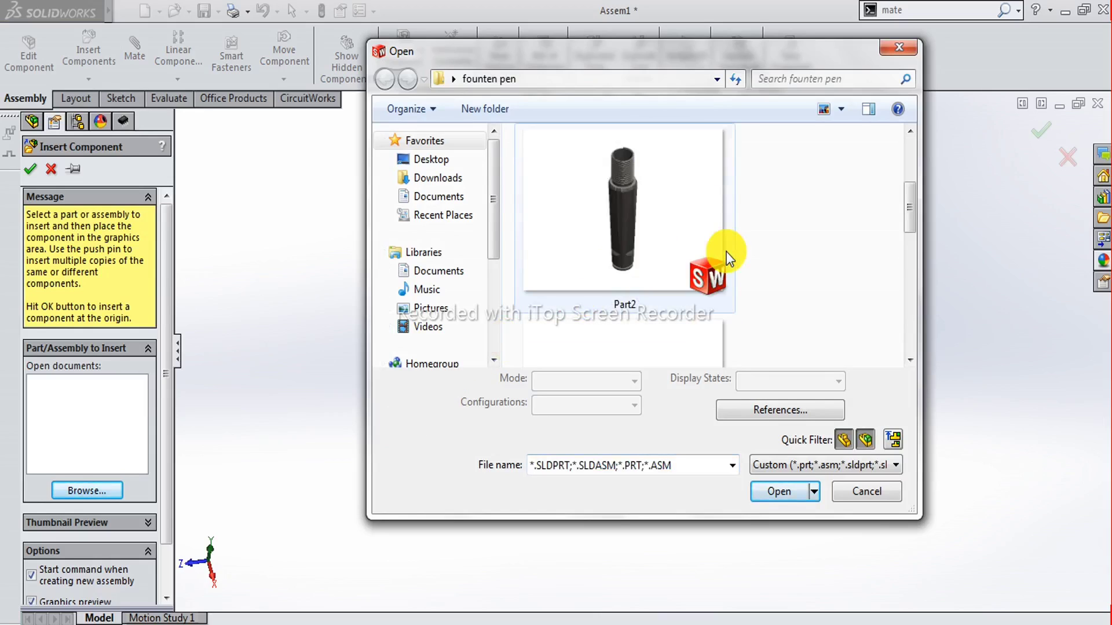
click(634, 238)
click(783, 495)
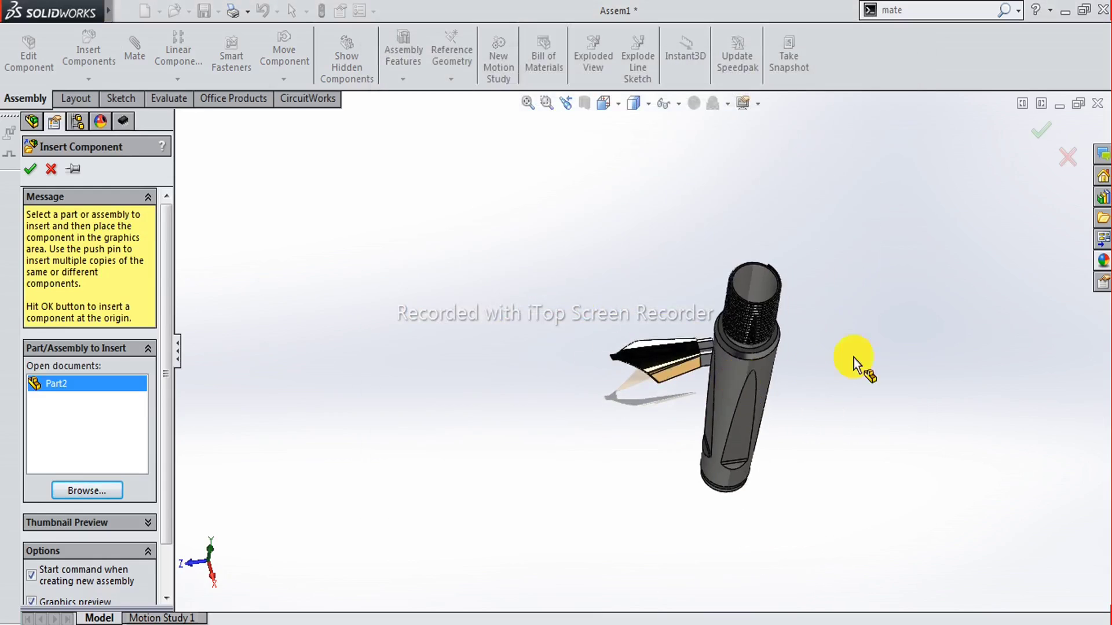
click(846, 333)
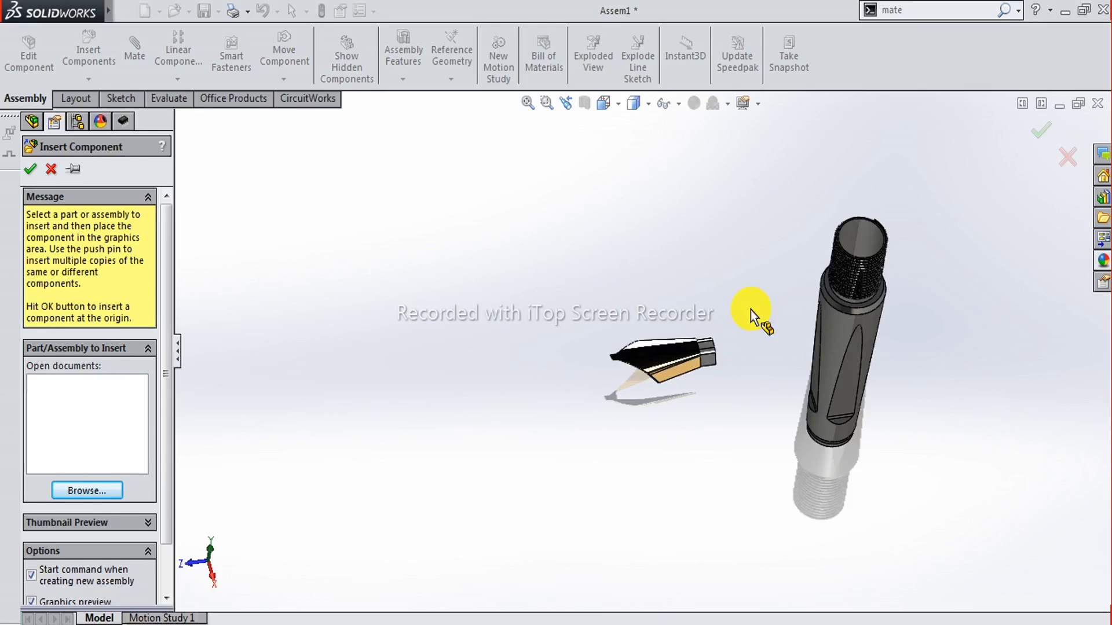
scroll(751, 309, down, 2)
scroll(750, 310, down, 2)
mouse_move(864, 390)
middle_down()
mouse_move(933, 326)
mouse_move(856, 355)
mouse_move(707, 471)
mouse_move(698, 358)
mouse_move(657, 355)
middle_up()
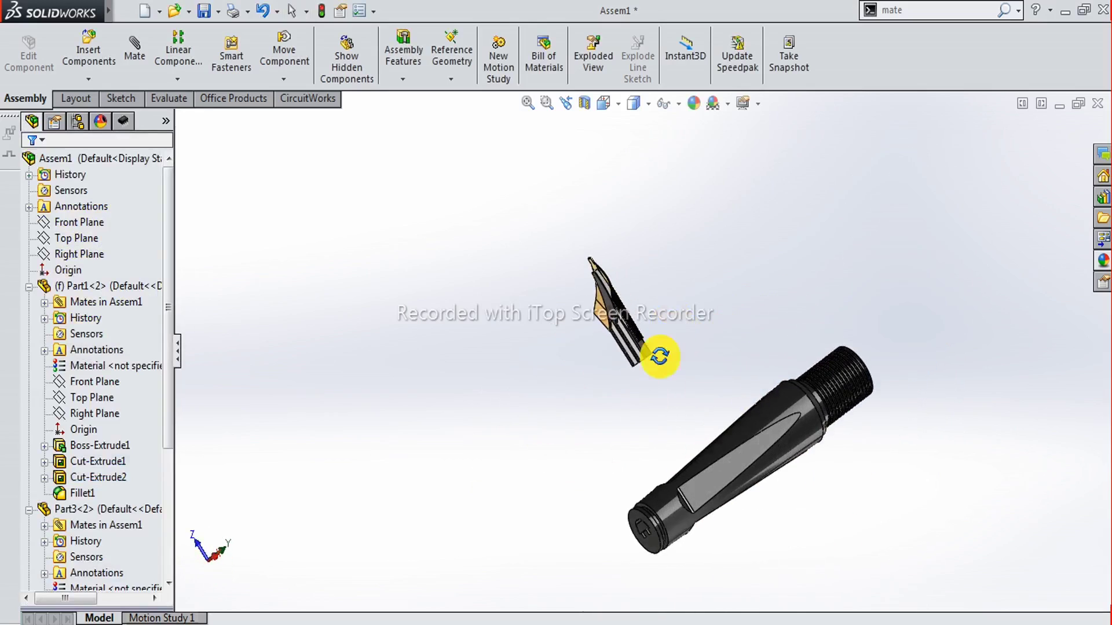
Select the slot face at the pen body's front end to start a mate.
scroll(650, 496, down, 2)
scroll(640, 499, down, 3)
mouse_move(637, 518)
middle_down()
mouse_move(640, 468)
mouse_move(640, 530)
mouse_move(616, 497)
mouse_move(625, 422)
mouse_move(624, 435)
middle_up()
scroll(631, 550, down, 3)
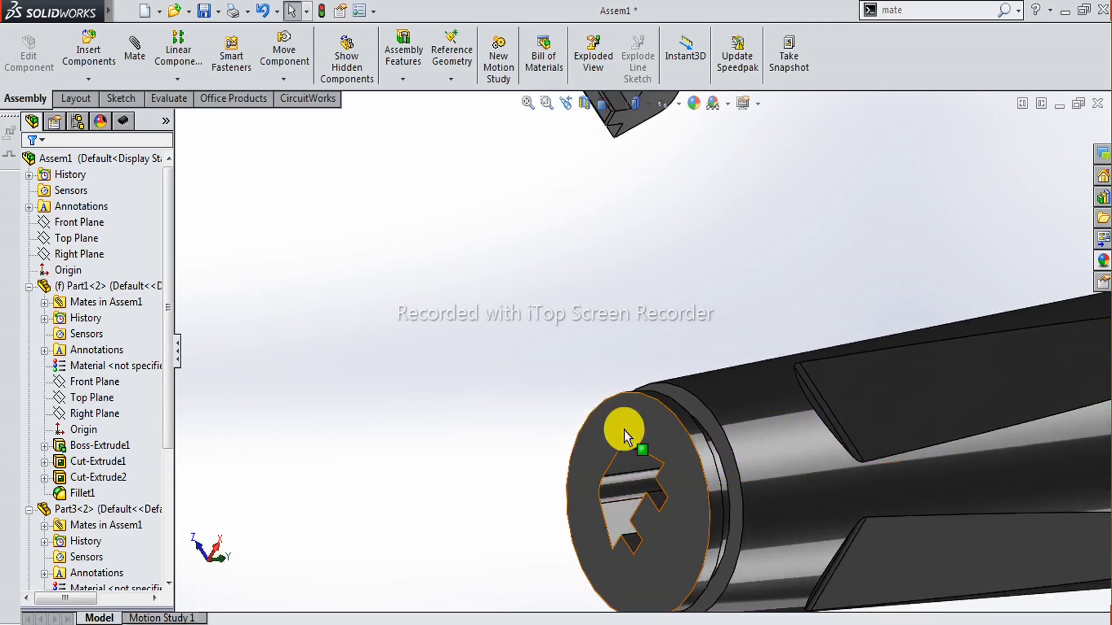
click(630, 461)
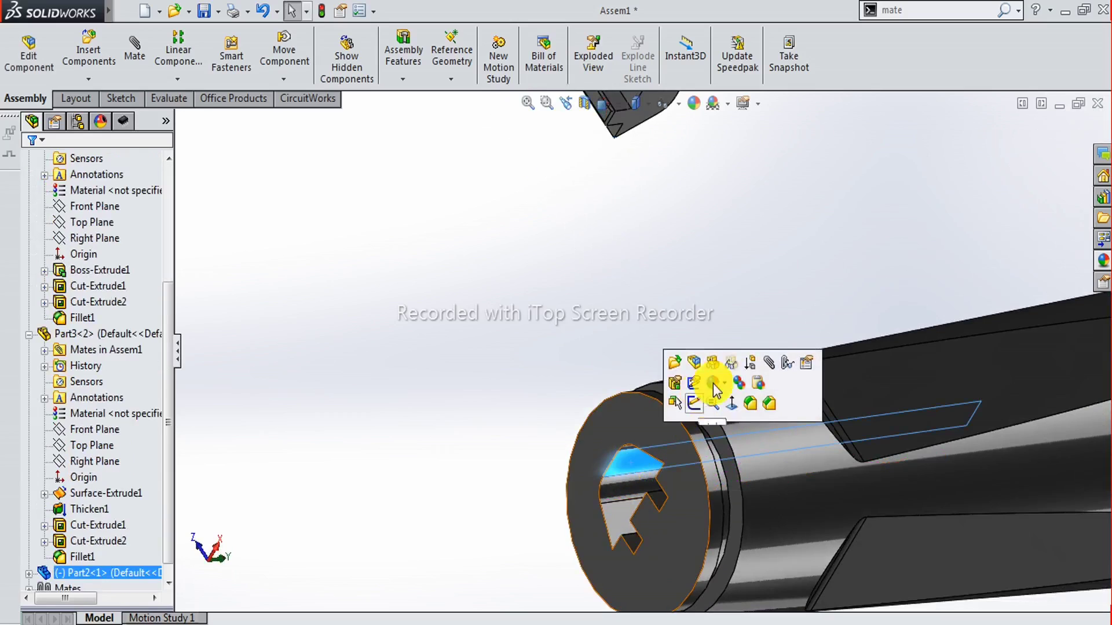
click(766, 363)
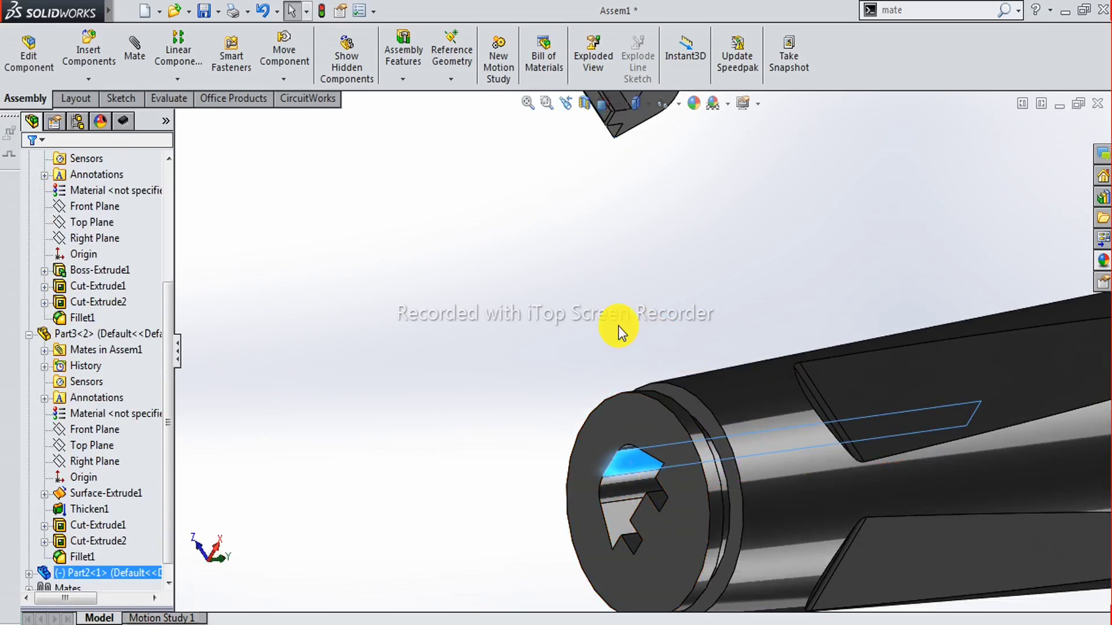
Mate the nib face coincident with the barrel's slot face.
scroll(620, 334, up, 2)
scroll(605, 266, up, 3)
scroll(618, 209, down, 2)
mouse_move(618, 210)
middle_down()
mouse_move(578, 238)
mouse_move(551, 231)
mouse_move(516, 263)
mouse_move(635, 208)
middle_up()
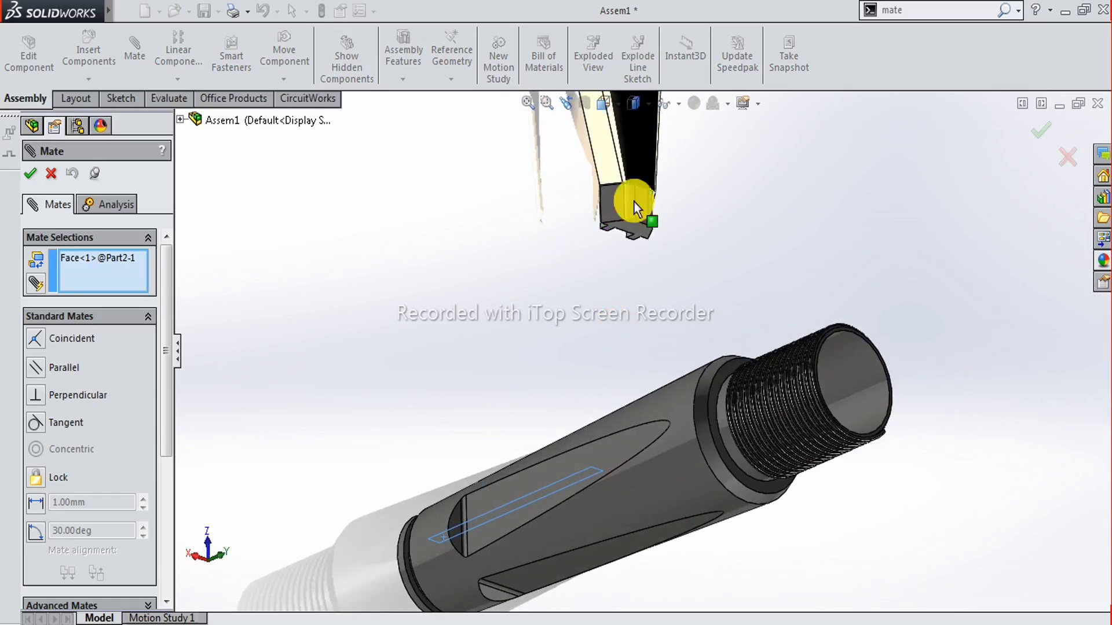
scroll(635, 208, down, 3)
click(623, 256)
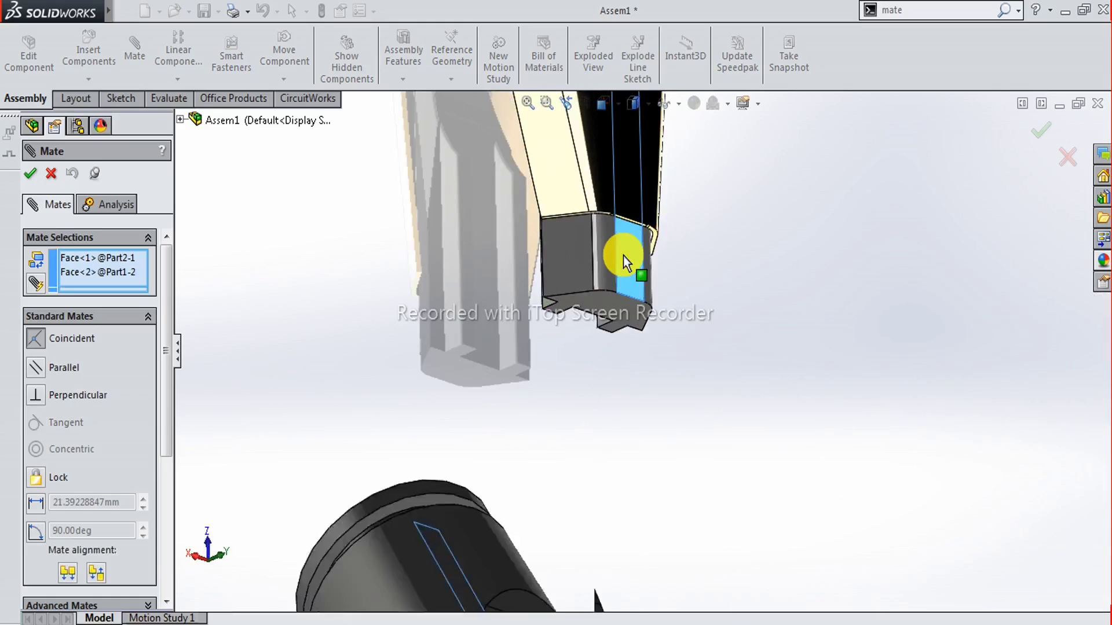
click(807, 234)
scroll(508, 293, up, 3)
mouse_move(508, 294)
middle_down()
mouse_move(609, 505)
mouse_move(550, 471)
mouse_move(575, 509)
middle_up()
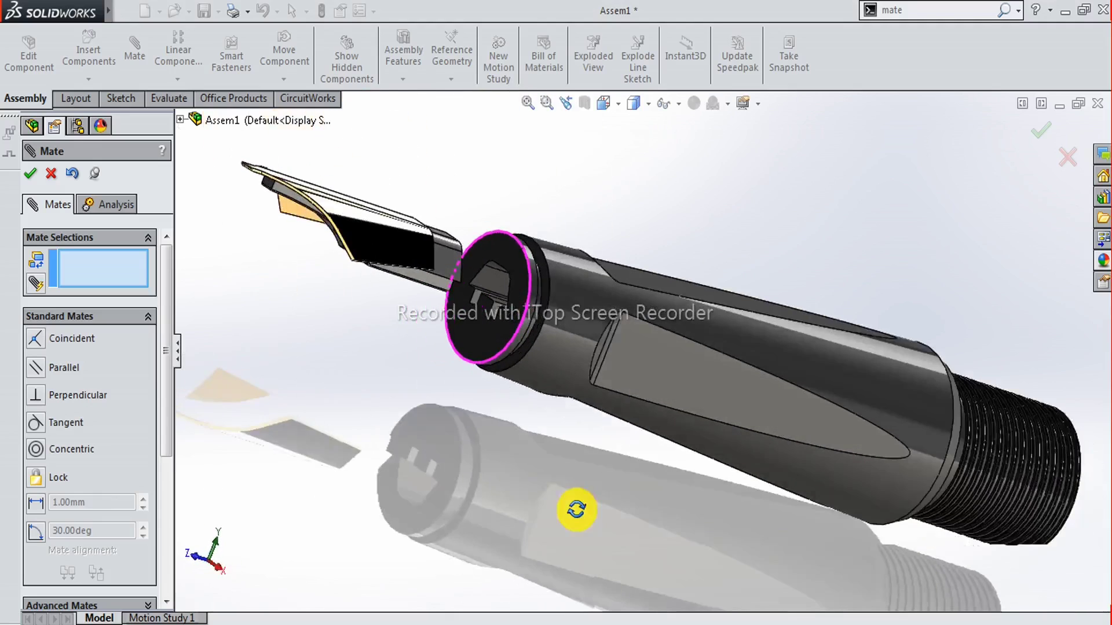
scroll(467, 290, down, 3)
mouse_move(527, 285)
middle_down()
mouse_move(547, 195)
mouse_move(566, 218)
middle_up()
Mate the nib's side face coincident with the tab face below the slot.
scroll(467, 271, down, 2)
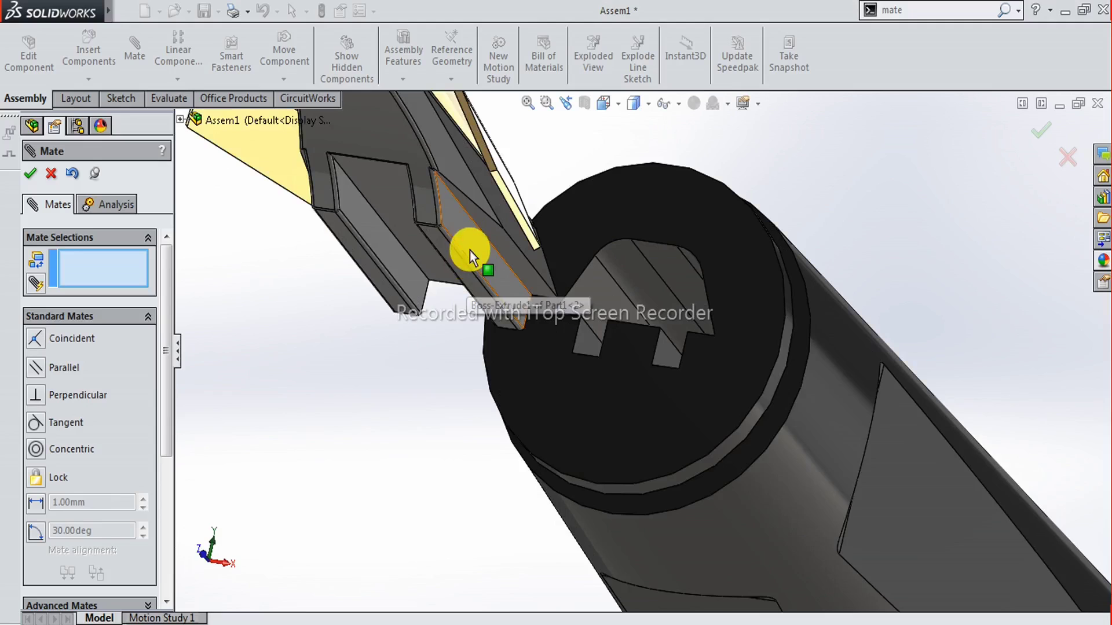
click(470, 251)
mouse_move(603, 301)
middle_down()
mouse_move(628, 335)
mouse_move(669, 354)
middle_up()
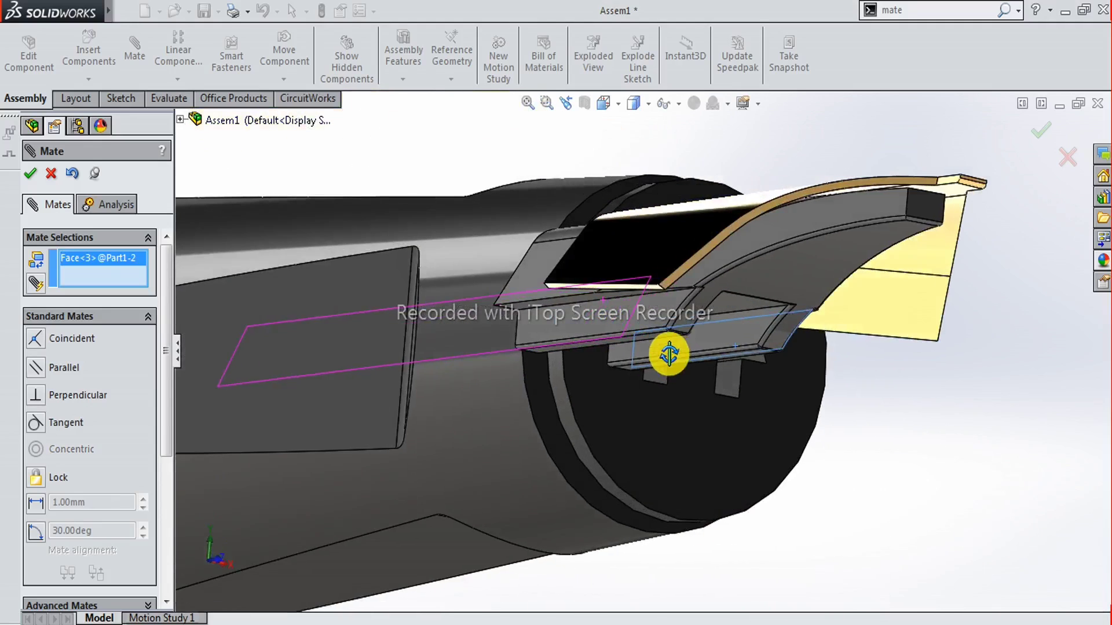
scroll(721, 378, down, 3)
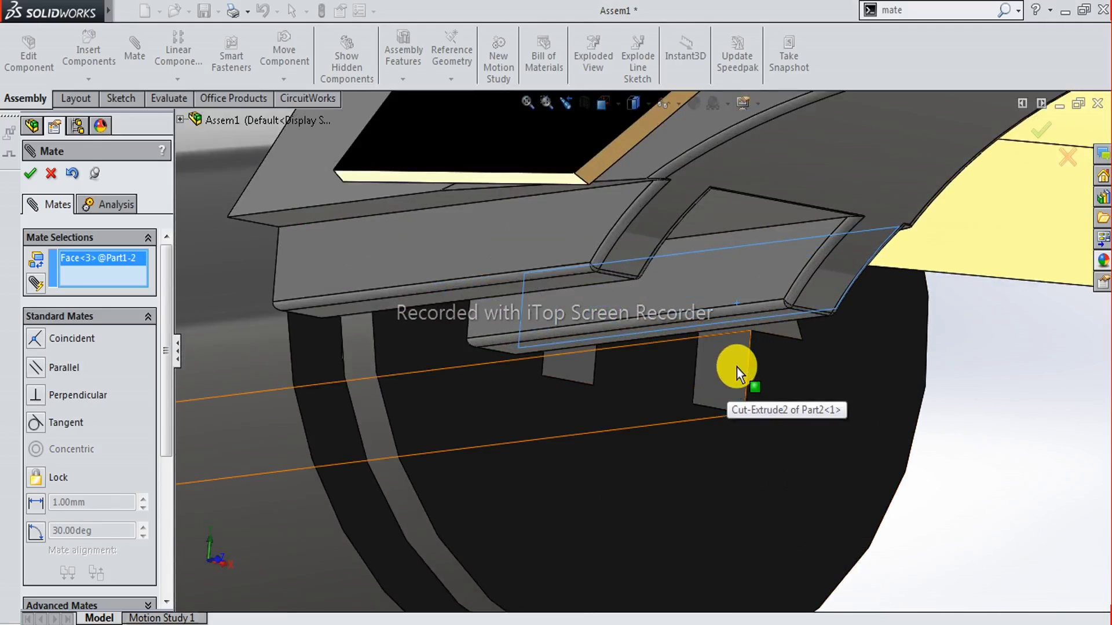
click(737, 368)
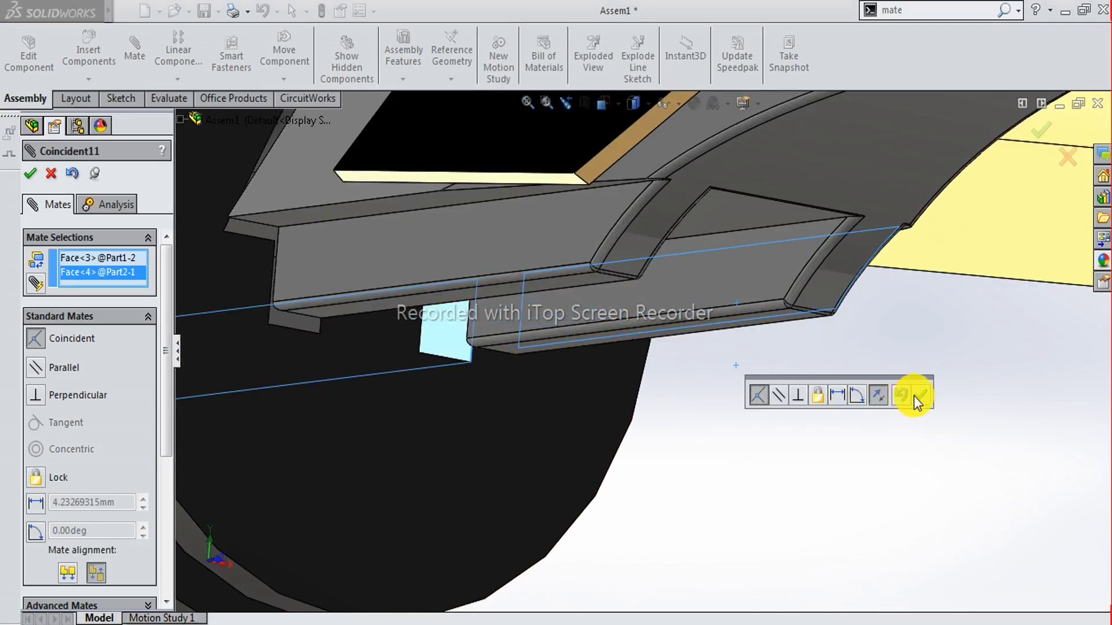
click(921, 400)
scroll(681, 360, up, 3)
Mate the feed face coincident with the pen body's front face and close mating.
mouse_move(681, 360)
middle_down()
mouse_move(608, 354)
mouse_move(570, 374)
mouse_move(558, 404)
mouse_move(508, 404)
mouse_move(477, 454)
middle_up()
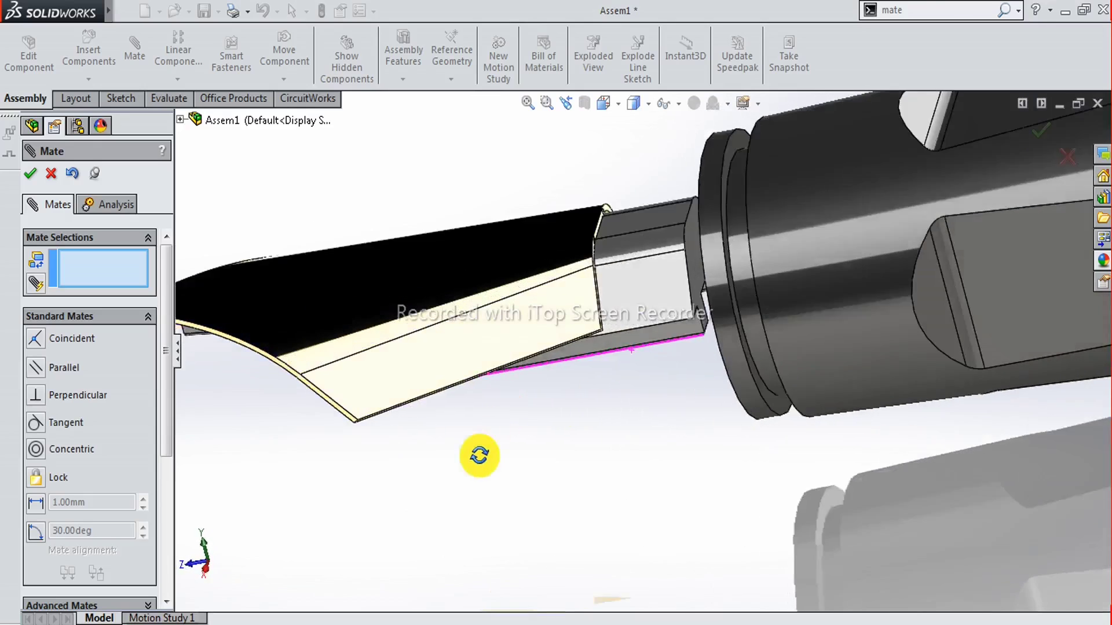
scroll(602, 304, down, 3)
scroll(602, 216, down, 2)
scroll(602, 215, down, 2)
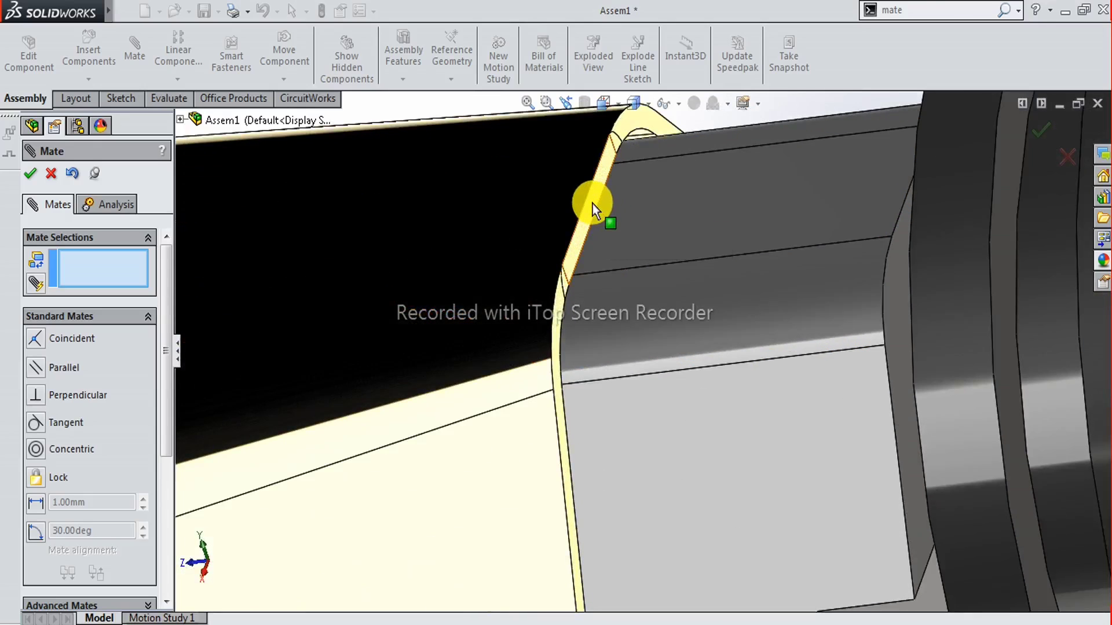
click(592, 204)
scroll(626, 236, up, 3)
mouse_move(626, 236)
middle_down()
mouse_move(736, 237)
mouse_move(773, 252)
mouse_move(822, 209)
middle_up()
click(822, 210)
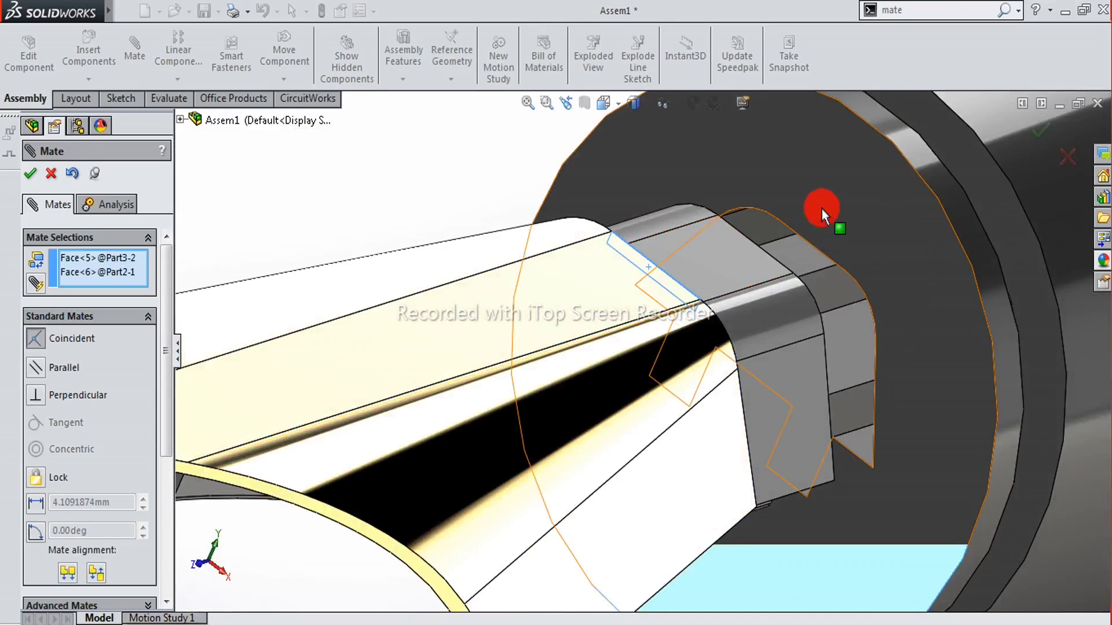
click(1001, 185)
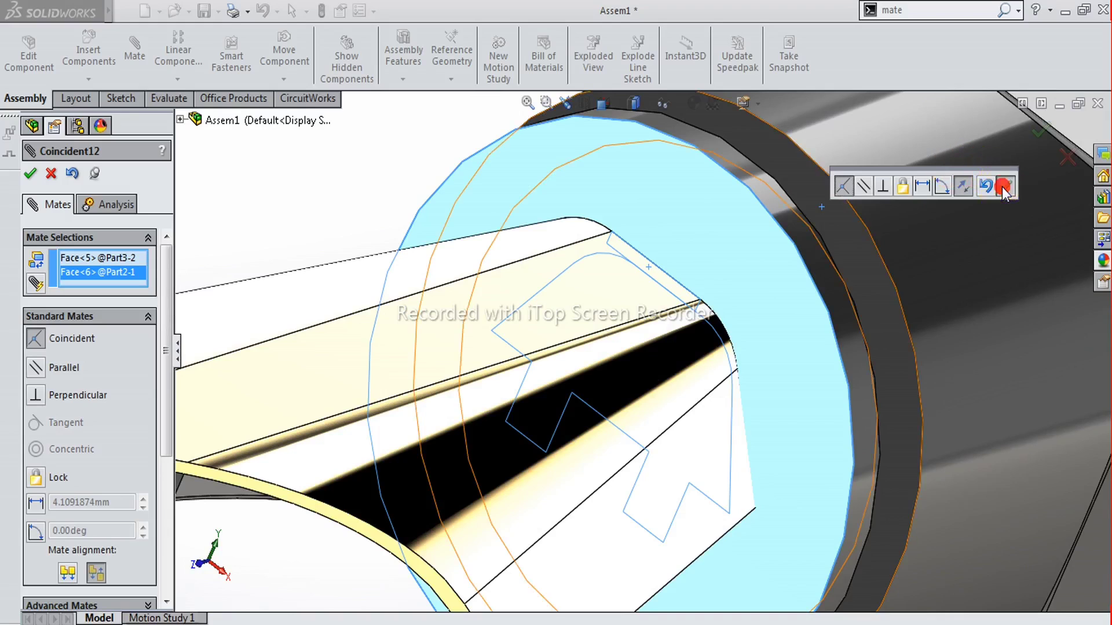
scroll(676, 304, up, 3)
mouse_move(689, 305)
middle_down()
mouse_move(641, 288)
mouse_move(639, 305)
mouse_move(660, 218)
mouse_move(526, 348)
mouse_move(550, 224)
mouse_move(553, 304)
mouse_move(521, 348)
mouse_move(541, 346)
middle_up()
key(Return)
Turn the pen to show its threaded end and browse for a part to insert.
mouse_move(691, 255)
middle_down()
mouse_move(616, 287)
mouse_move(588, 335)
mouse_move(571, 330)
mouse_move(692, 390)
mouse_move(736, 331)
mouse_move(737, 355)
mouse_move(715, 308)
mouse_move(552, 322)
mouse_move(516, 385)
mouse_move(613, 390)
mouse_move(582, 441)
middle_up()
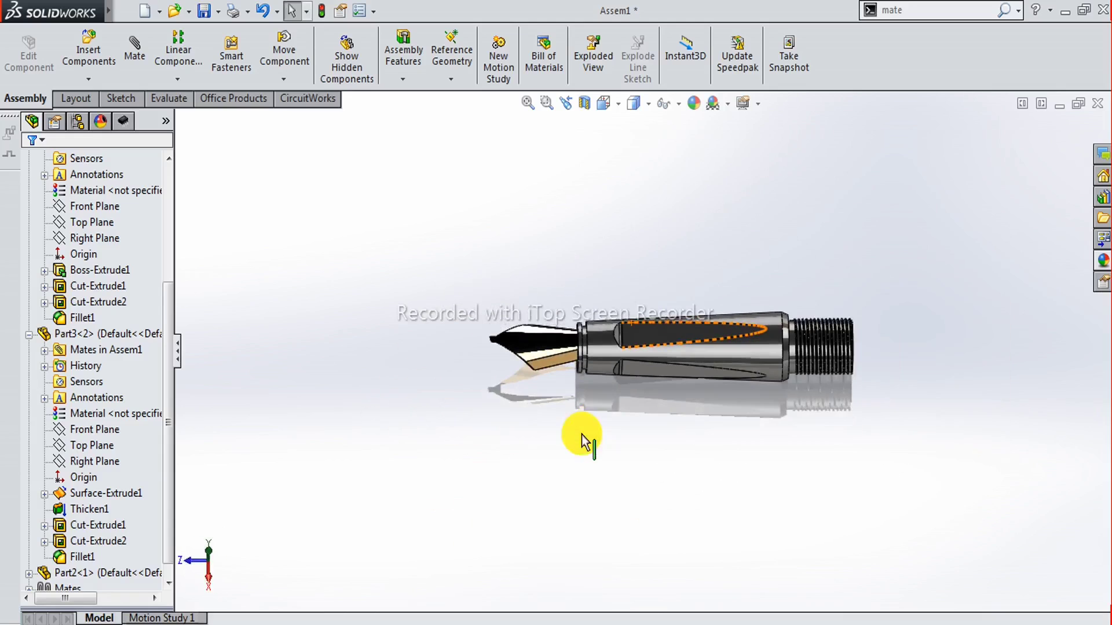
scroll(821, 331, down, 3)
mouse_move(788, 371)
middle_down()
mouse_move(766, 310)
mouse_move(789, 347)
mouse_move(769, 364)
middle_up()
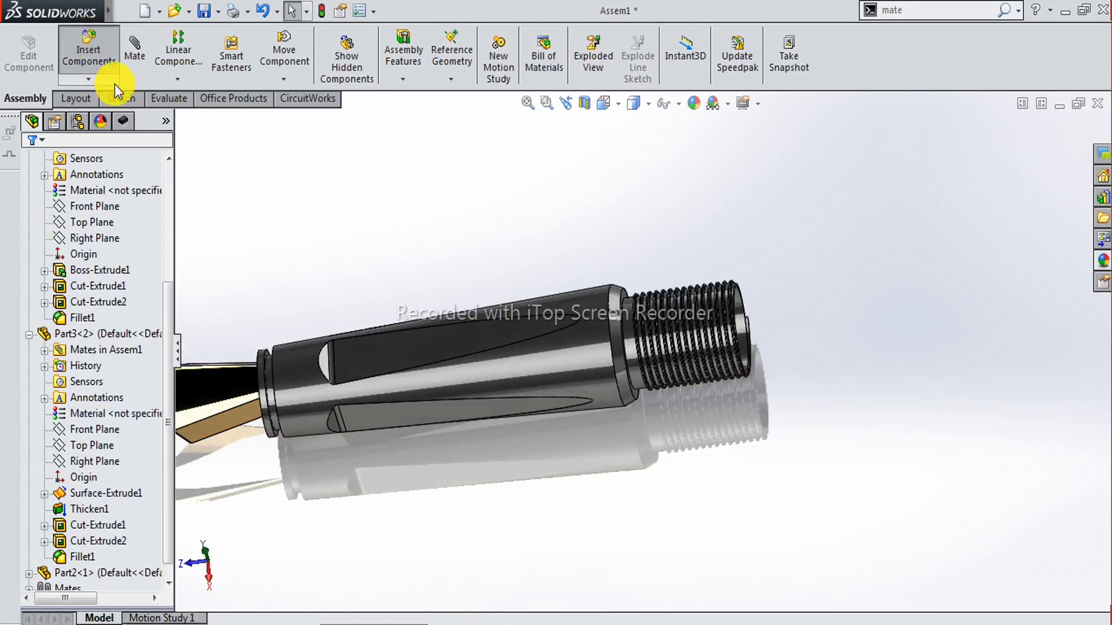
click(89, 55)
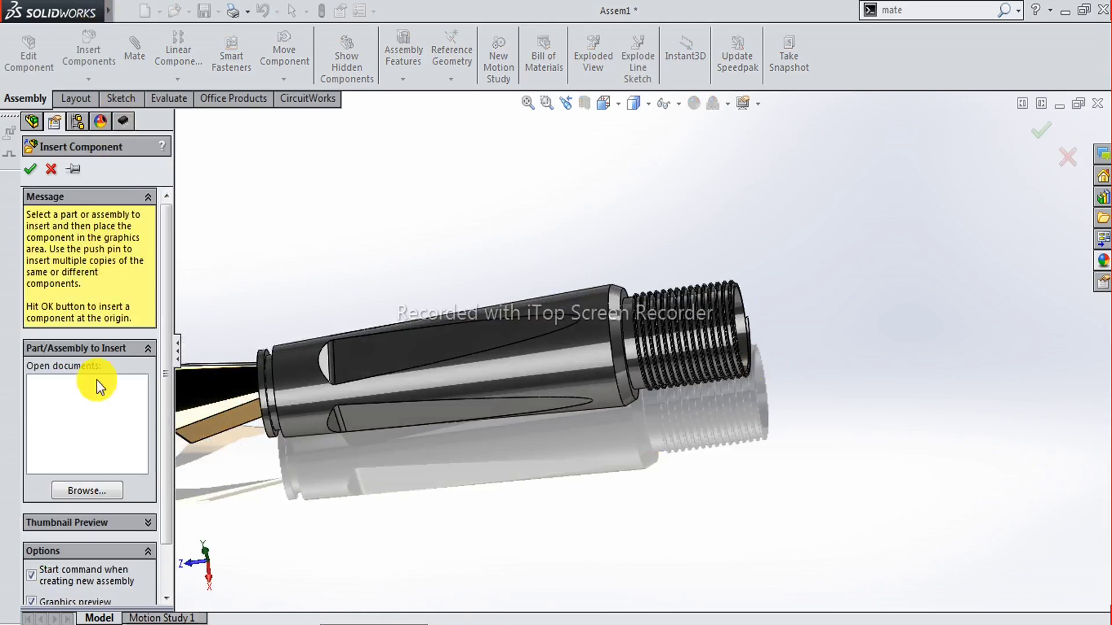
click(83, 486)
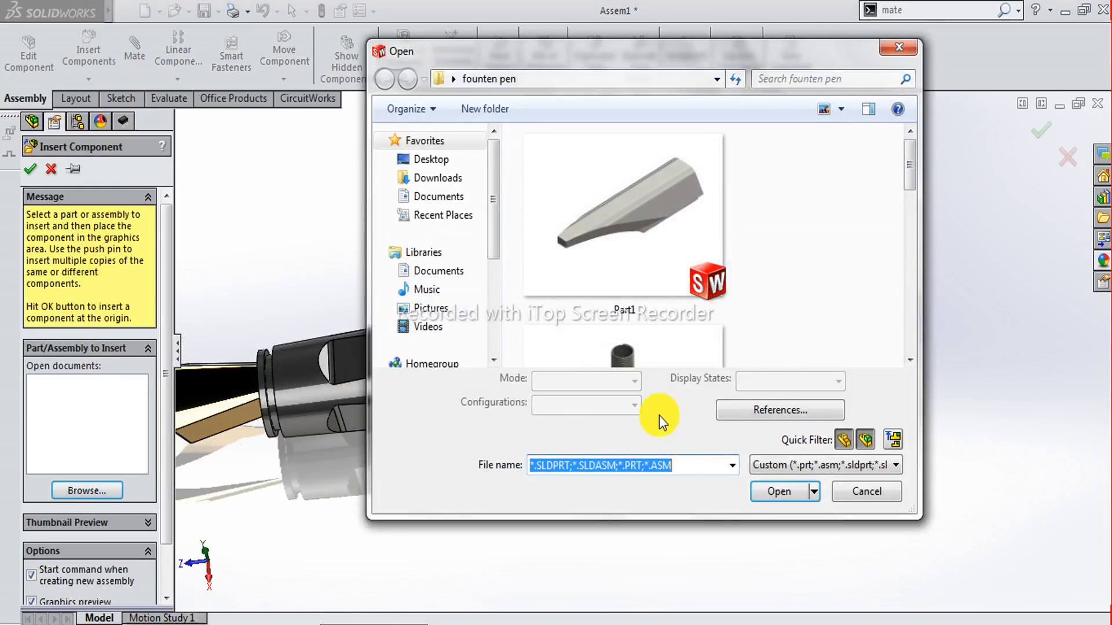
Open the gold ring Part5 and place it beside the threaded end.
click(789, 273)
scroll(790, 275, down, 5)
scroll(791, 275, down, 3)
scroll(792, 272, down, 3)
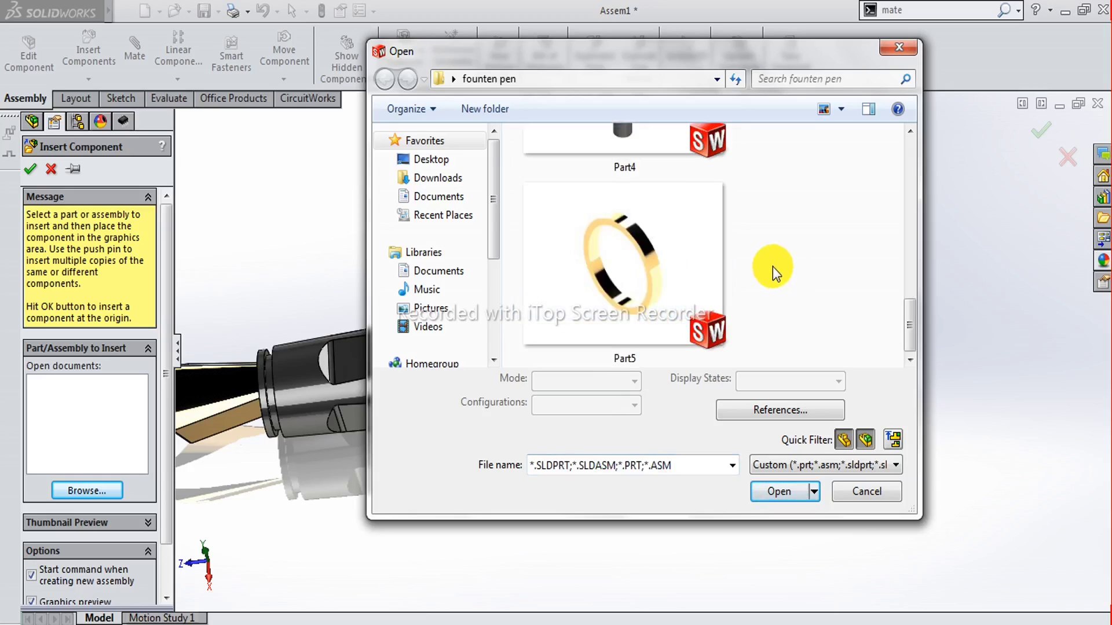
click(613, 277)
click(775, 490)
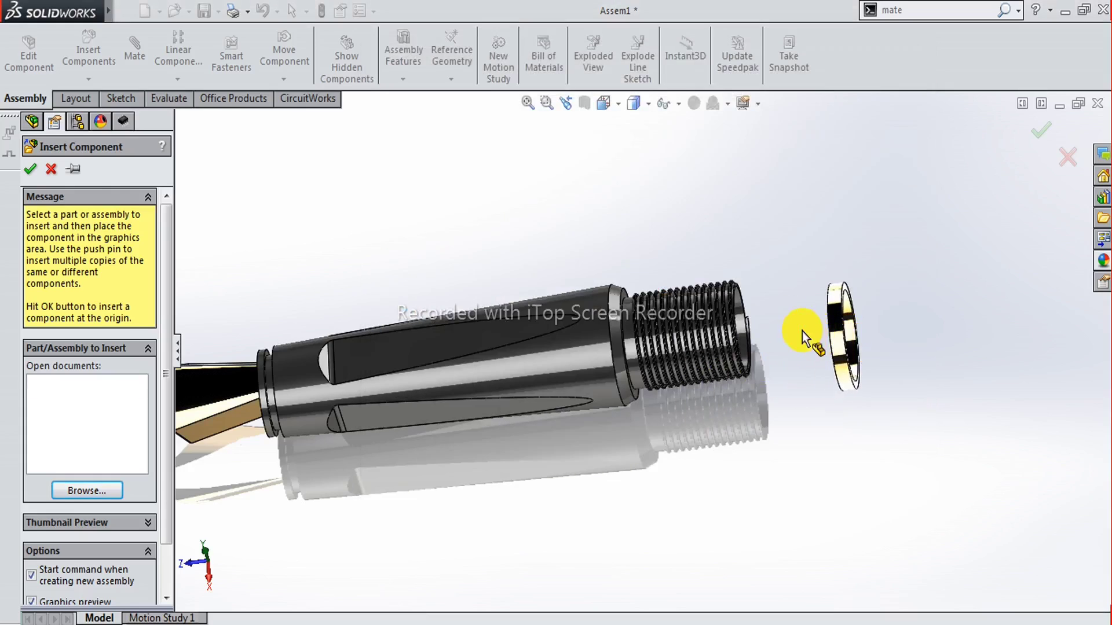
click(801, 332)
scroll(675, 315, down, 2)
scroll(533, 318, down, 2)
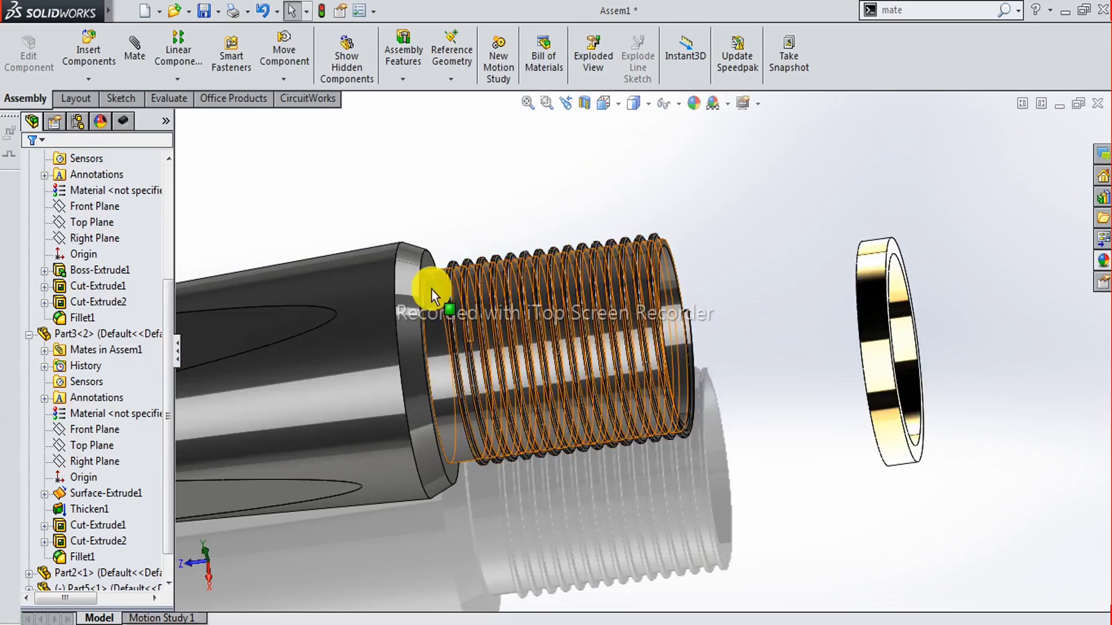
Mate the ring face coincident with the shoulder face behind the threads.
middle_drag(433, 296, 424, 281)
click(422, 278)
middle_drag(713, 323, 782, 319)
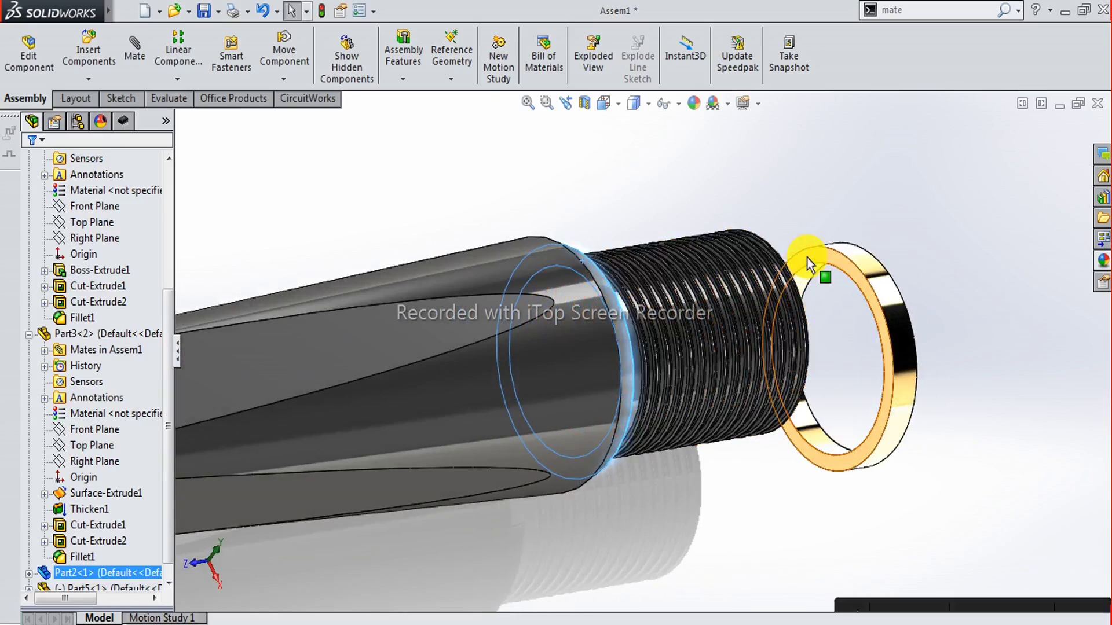
click(807, 258)
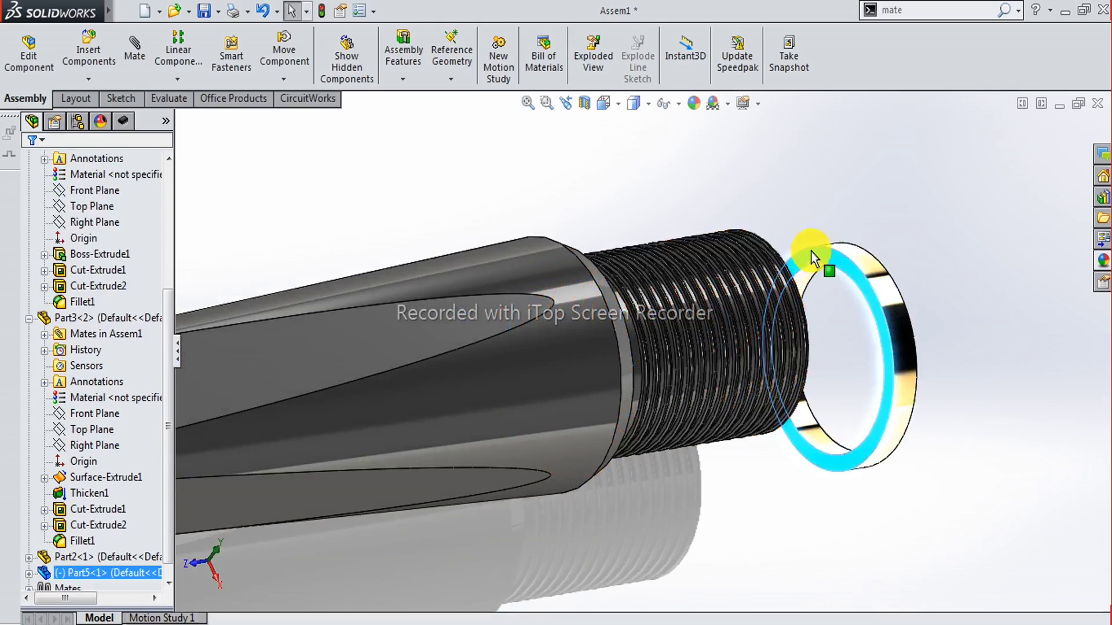
click(142, 49)
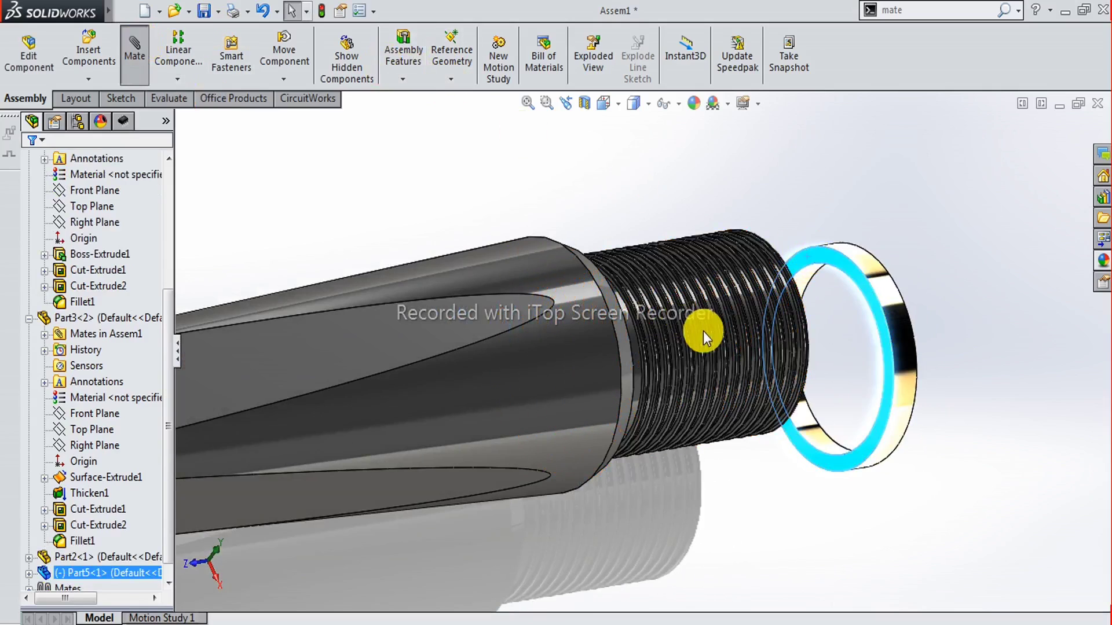
scroll(654, 307, down, 3)
scroll(632, 312, down, 2)
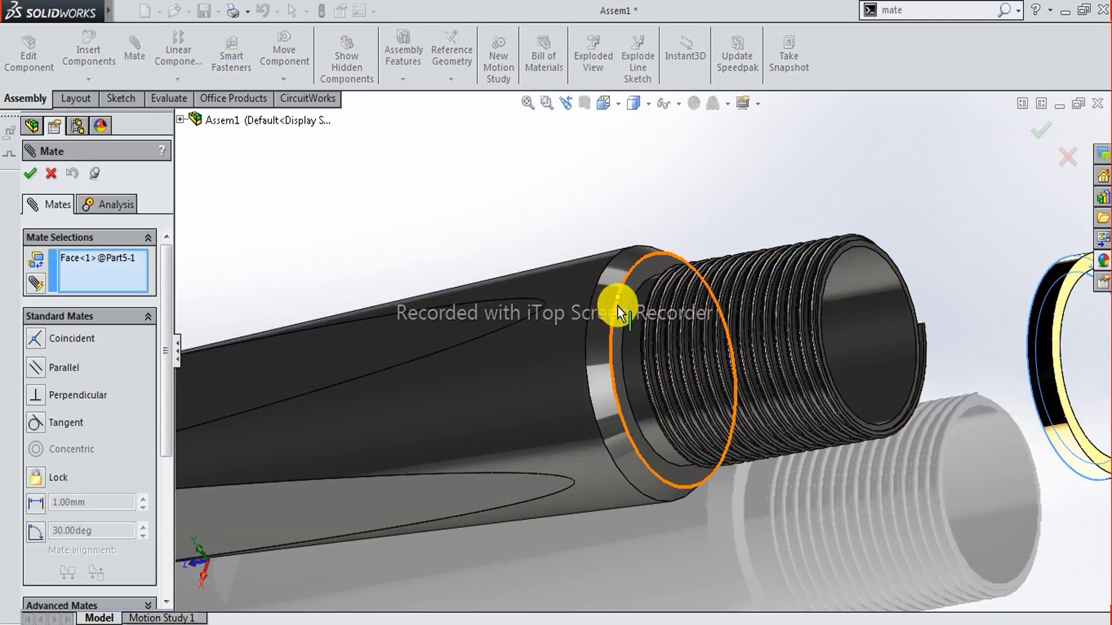
click(624, 315)
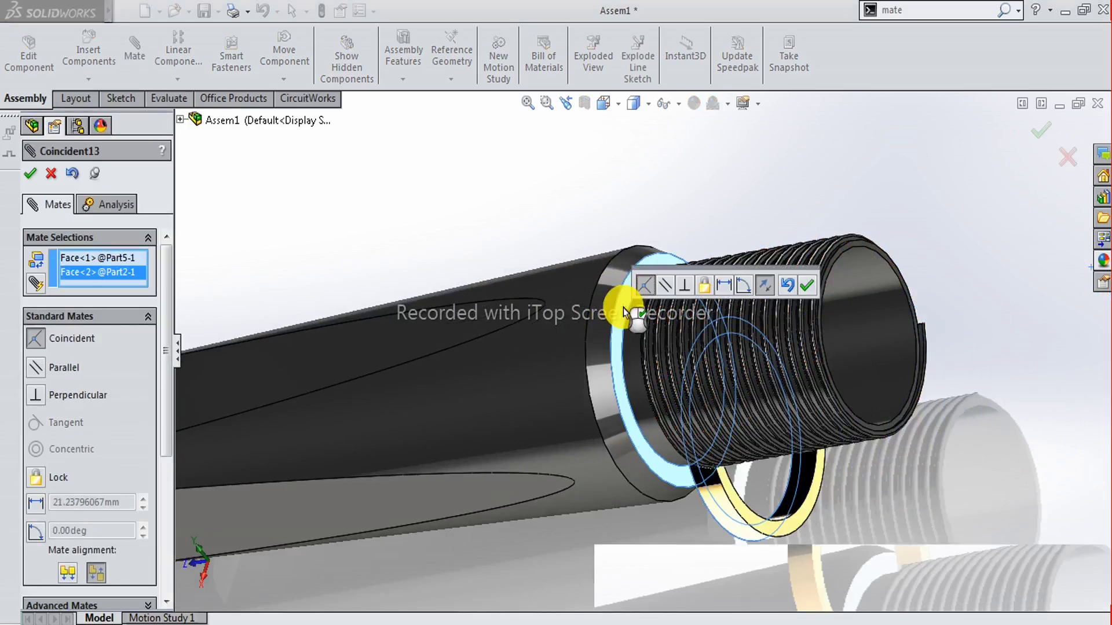
click(808, 286)
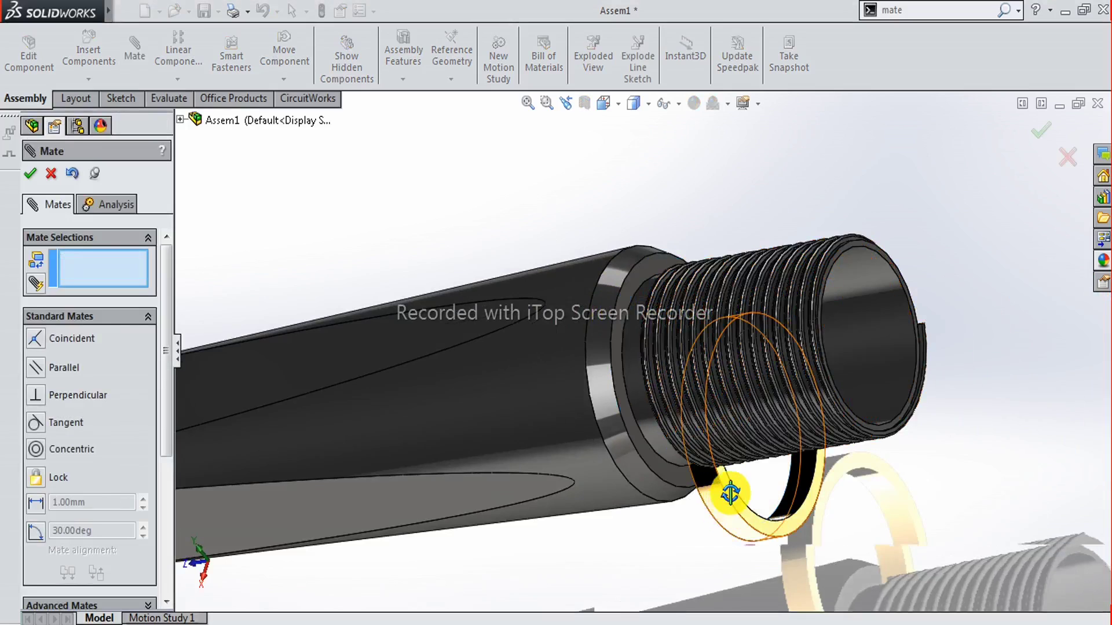
Make the ring edge concentric with the barrel edge, then close the mate setup.
mouse_move(718, 505)
mouse_down()
mouse_move(937, 370)
mouse_move(984, 365)
mouse_up()
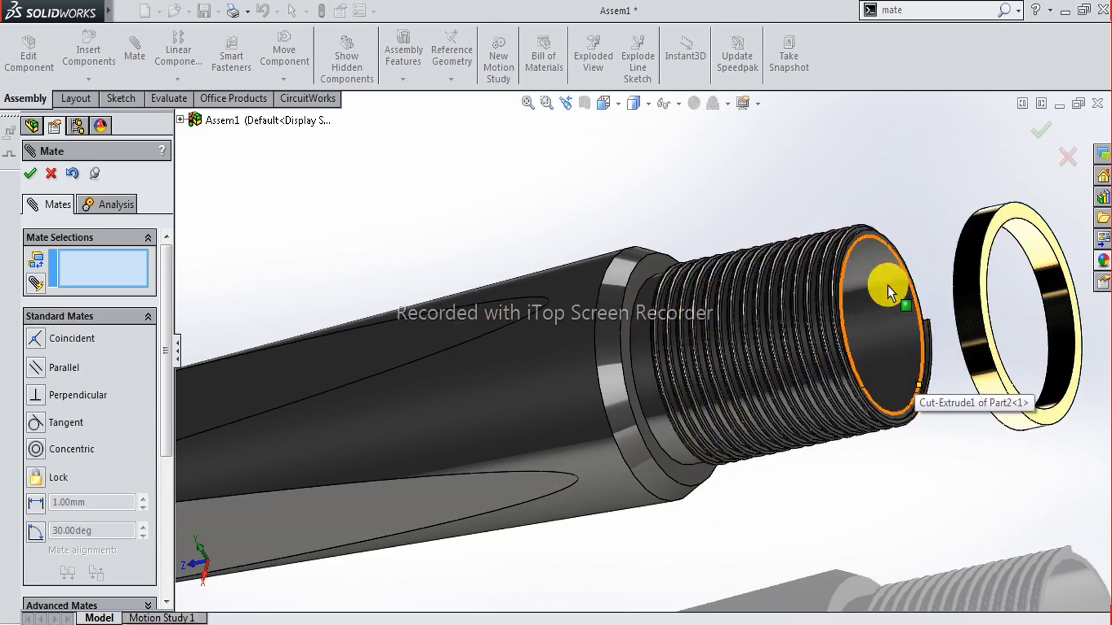
mouse_move(938, 298)
middle_down()
mouse_move(976, 280)
mouse_move(972, 318)
mouse_move(889, 268)
mouse_move(932, 256)
middle_up()
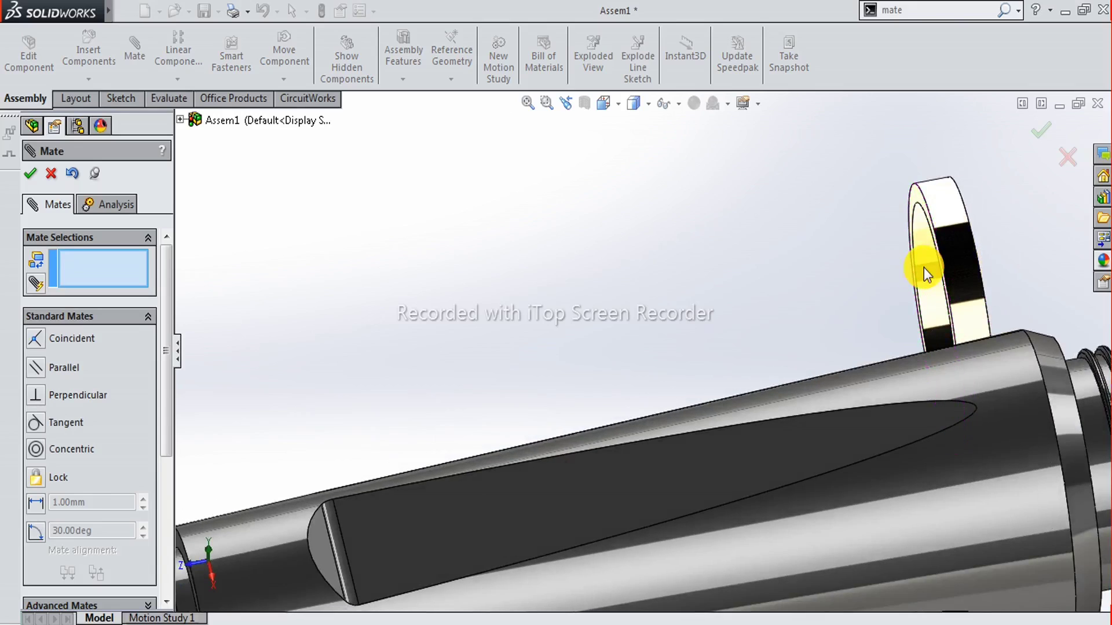
click(926, 258)
mouse_move(918, 307)
middle_down()
mouse_move(874, 352)
mouse_move(839, 350)
mouse_move(924, 412)
middle_up()
click(920, 418)
click(1044, 446)
scroll(828, 409, up, 5)
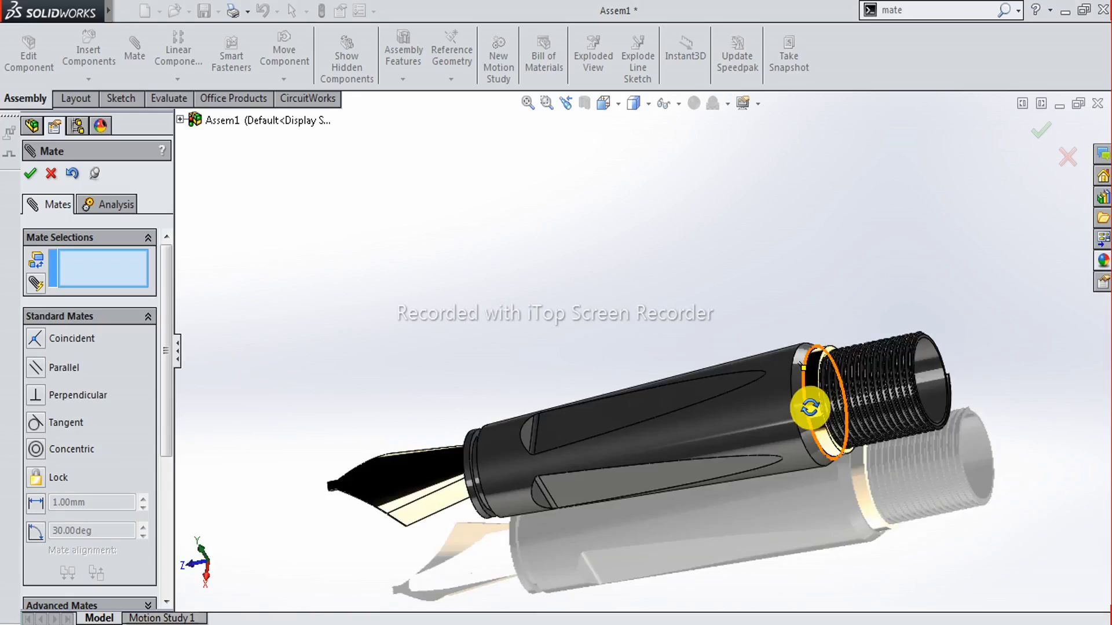
middle_drag(809, 408, 849, 474)
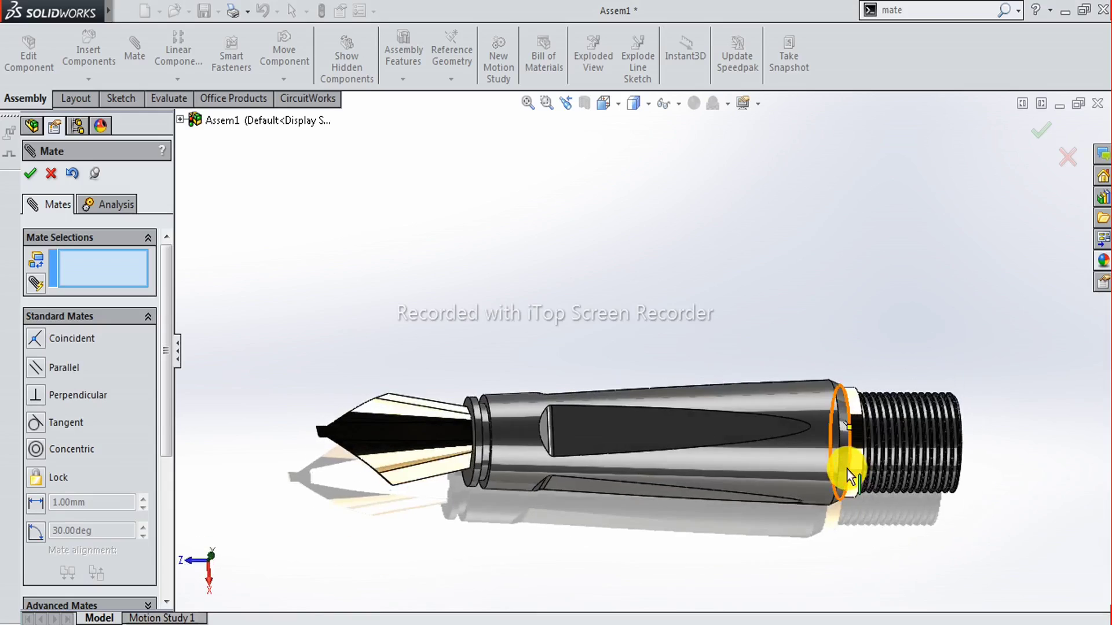
scroll(834, 440, up, 2)
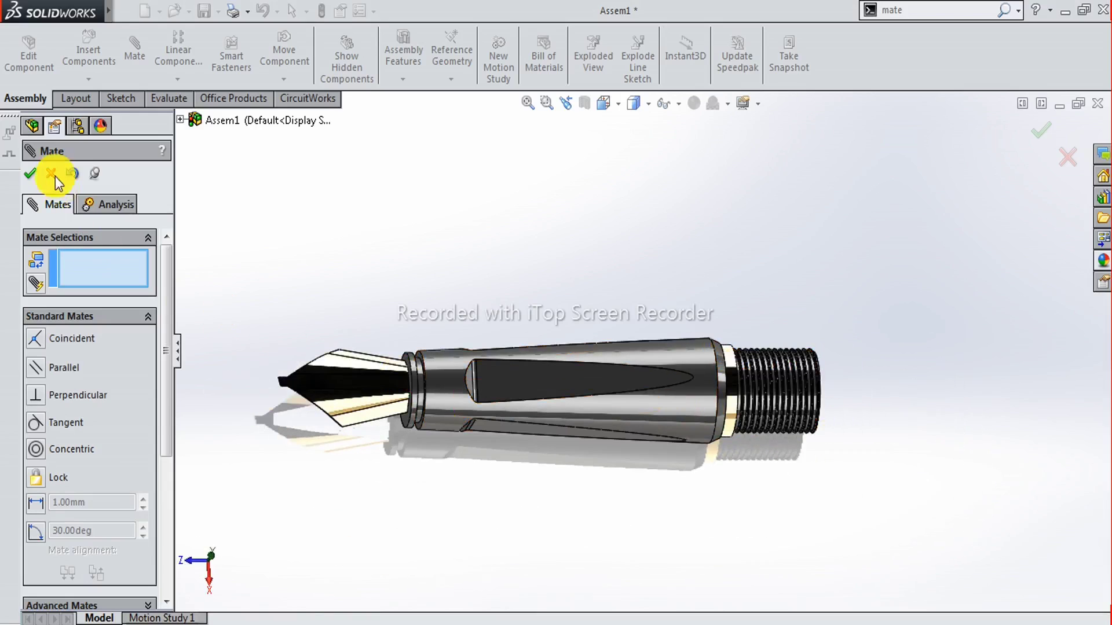
click(47, 173)
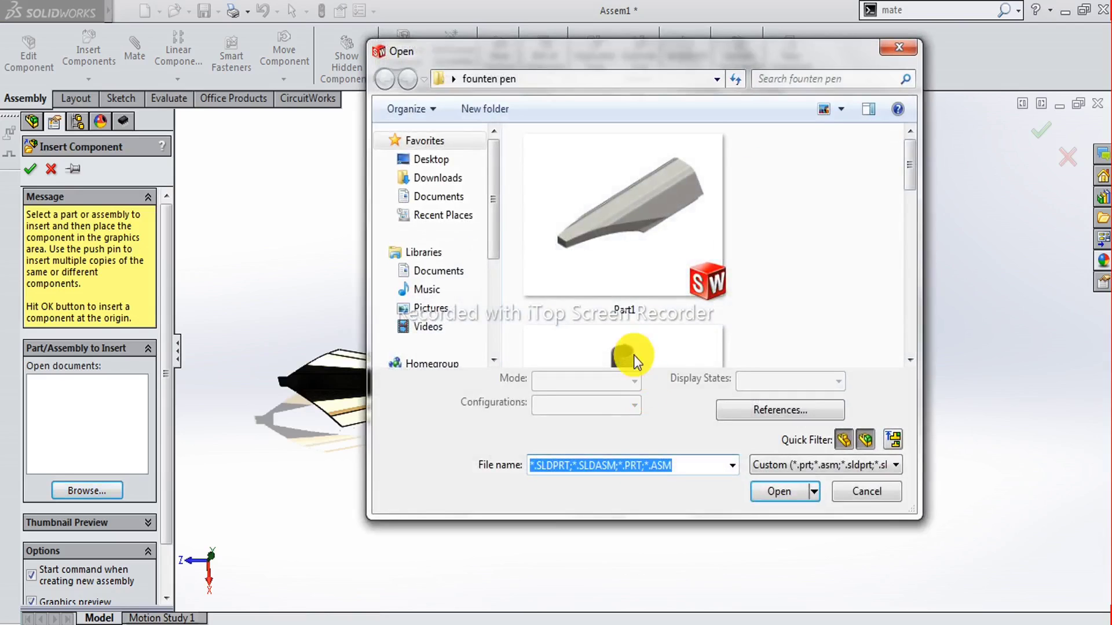
Open Part4, the tapered cap, and place it right of the threaded barrel end.
scroll(631, 348, down, 3)
scroll(630, 347, down, 3)
scroll(629, 345, down, 2)
scroll(623, 293, down, 2)
click(621, 306)
click(781, 485)
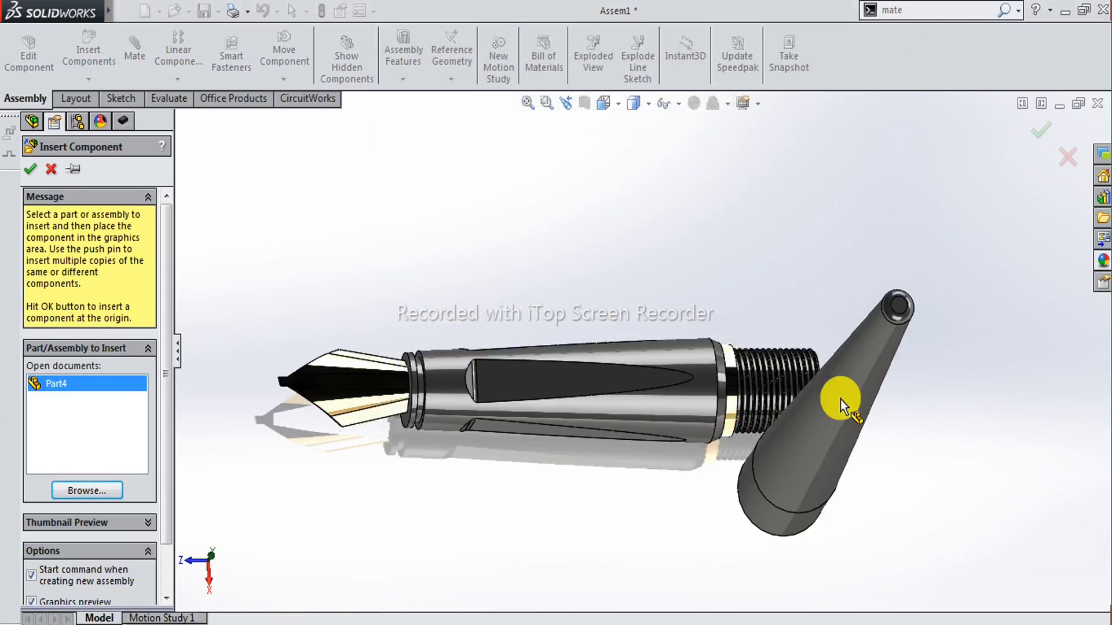
scroll(770, 398, up, 2)
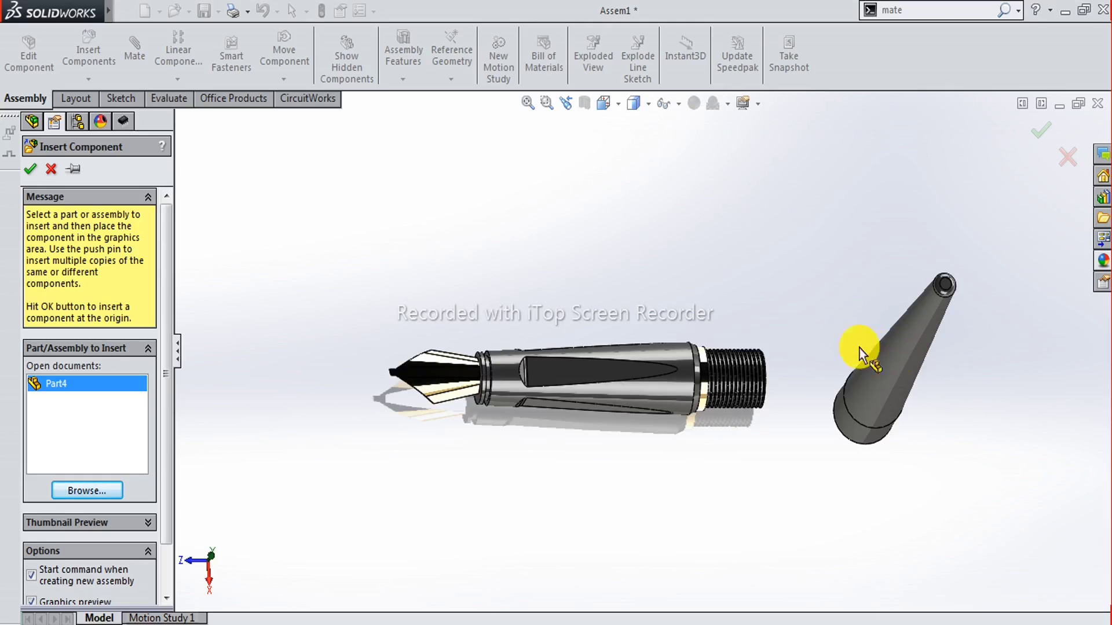
click(897, 353)
scroll(880, 348, down, 2)
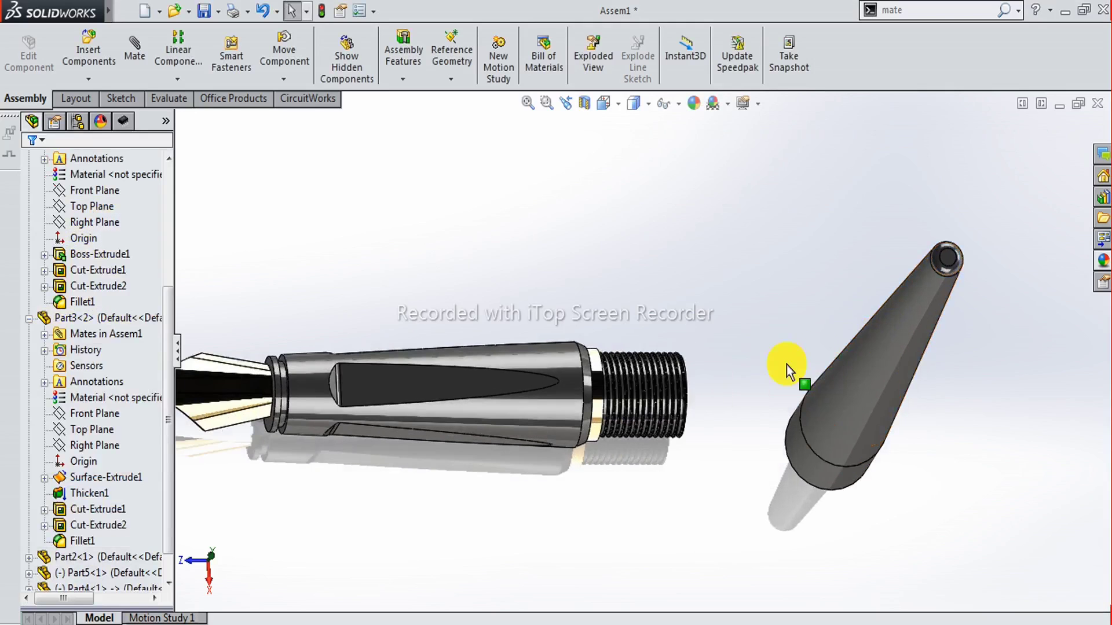
mouse_move(810, 417)
middle_down()
mouse_move(831, 377)
mouse_move(802, 423)
middle_up()
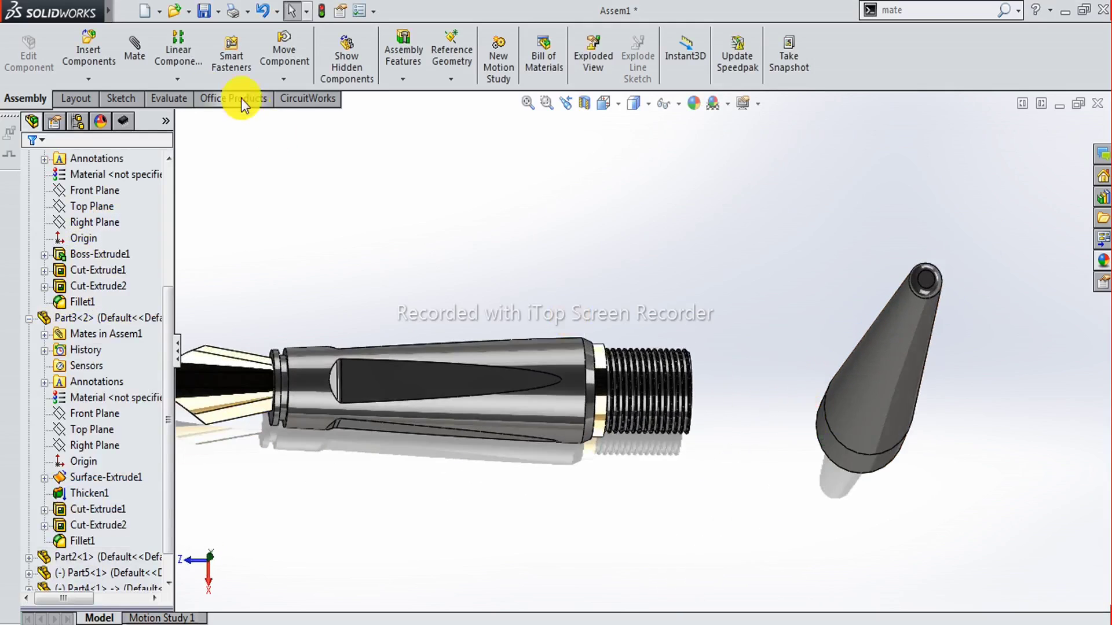
Rotate the cap to lie along the pen and slide it in line beyond the threads.
click(283, 80)
click(294, 119)
mouse_move(923, 354)
mouse_down()
mouse_move(971, 377)
mouse_move(988, 447)
mouse_move(1017, 484)
mouse_move(1017, 411)
mouse_move(784, 397)
mouse_move(618, 342)
mouse_up()
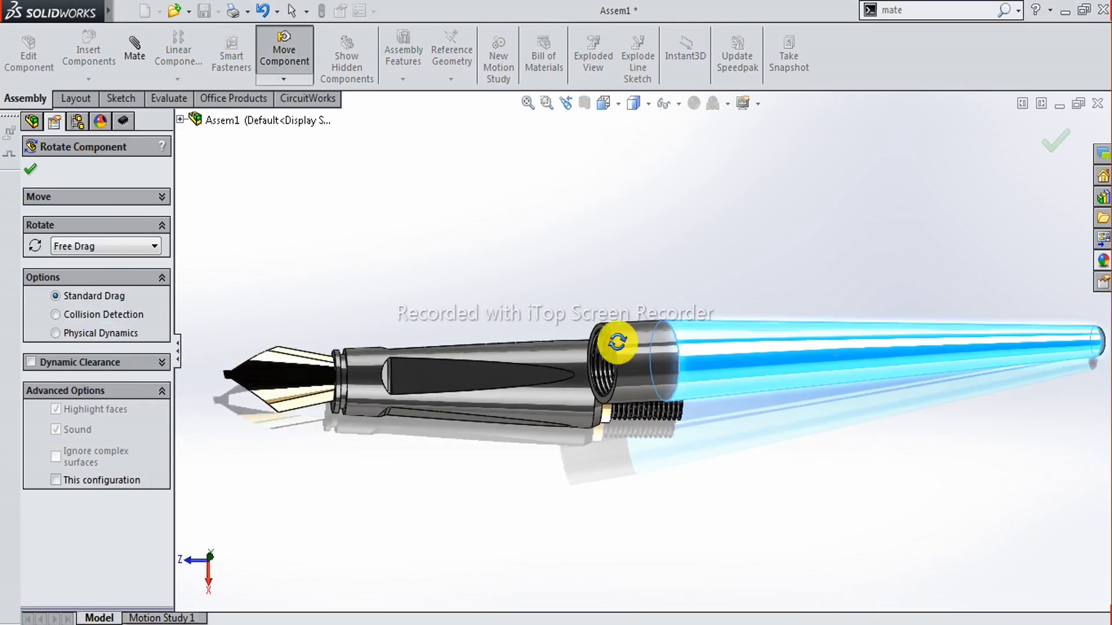
click(36, 168)
scroll(682, 347, down, 5)
drag(745, 359, 941, 350)
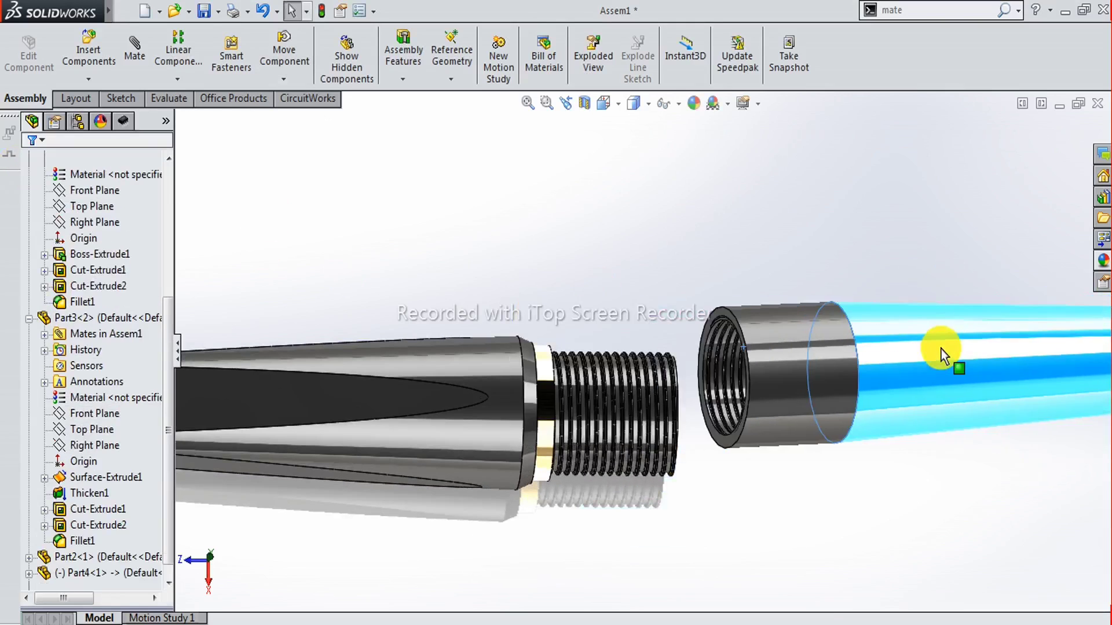
click(724, 464)
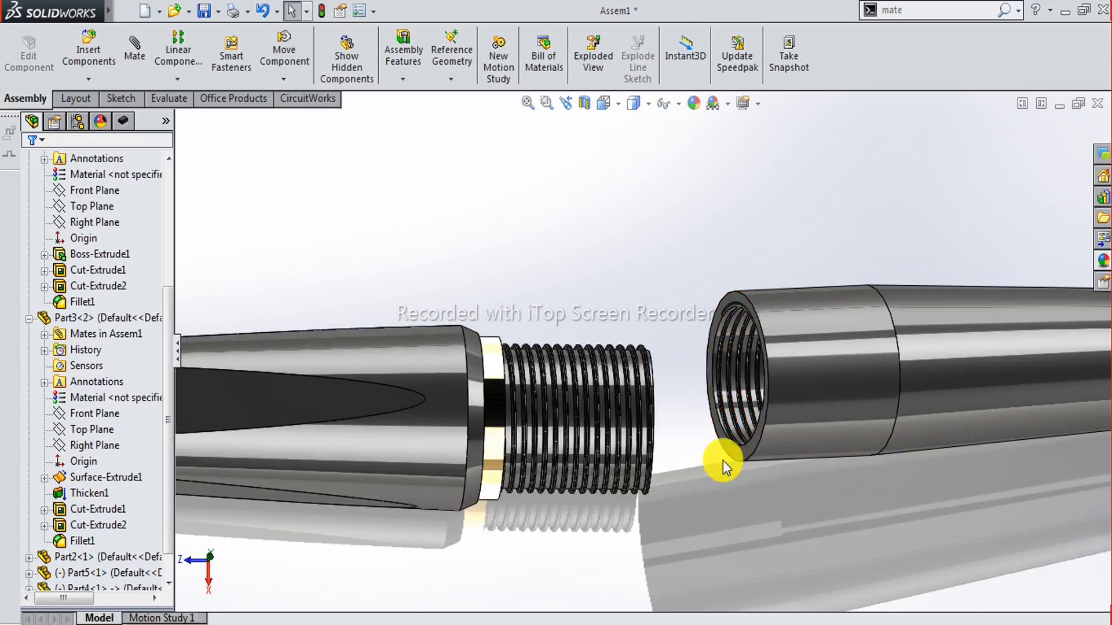
Mate the cap's inner thread face concentric with the barrel threads and slide it on.
scroll(723, 460, down, 2)
scroll(720, 441, down, 2)
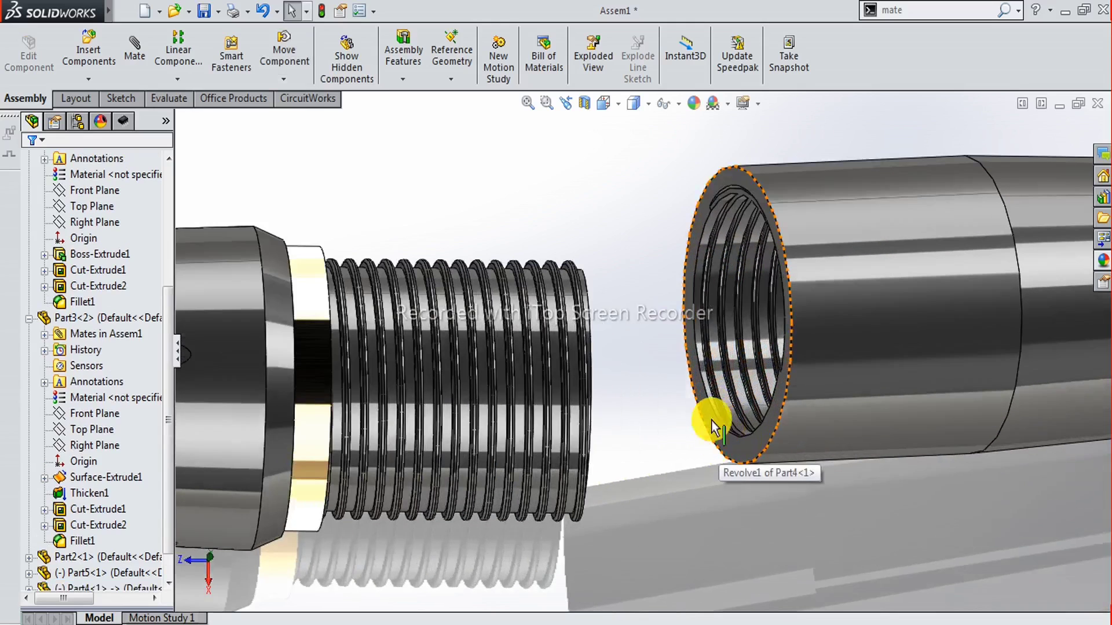
click(718, 364)
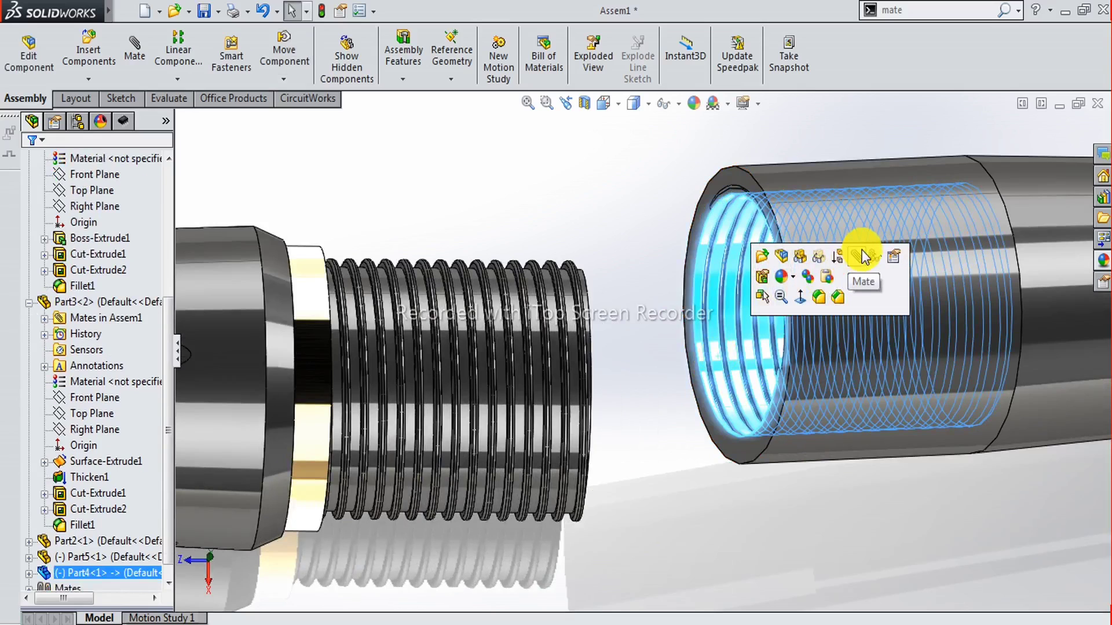
click(861, 257)
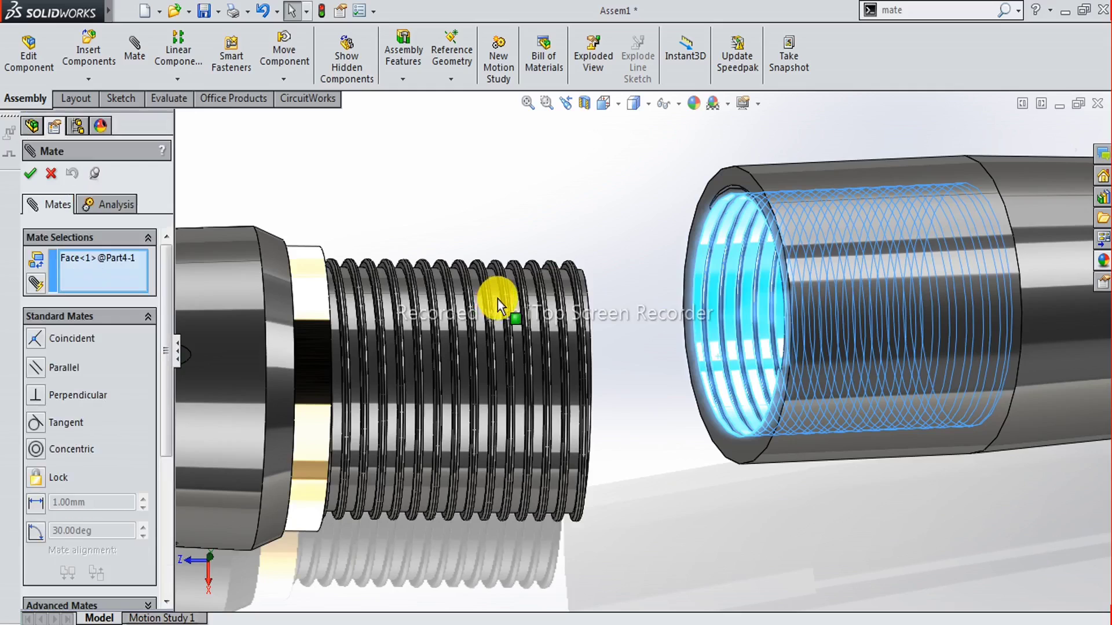
click(492, 318)
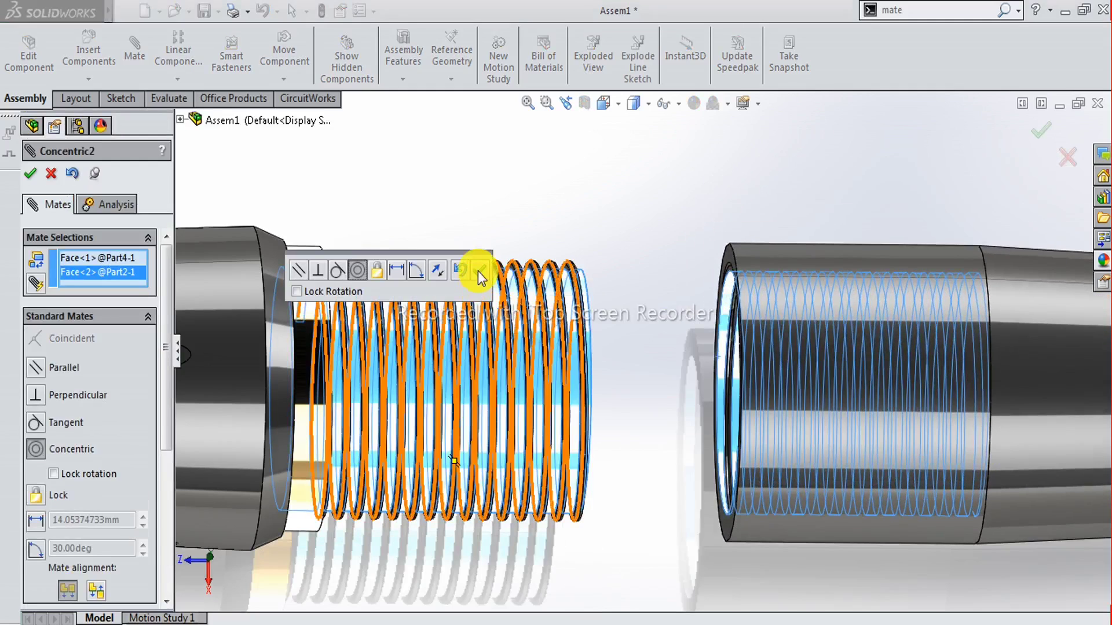
click(478, 269)
drag(808, 358, 403, 332)
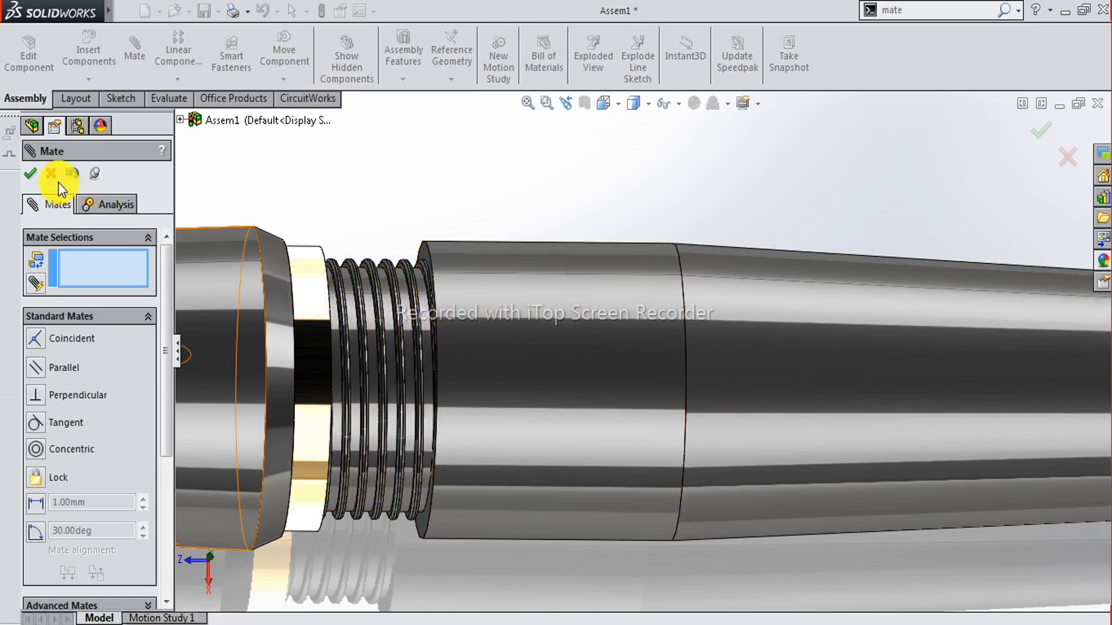
key(Escape)
Make the cap sleeve transparent and shift the right-hand pen part further along the threads.
click(582, 347)
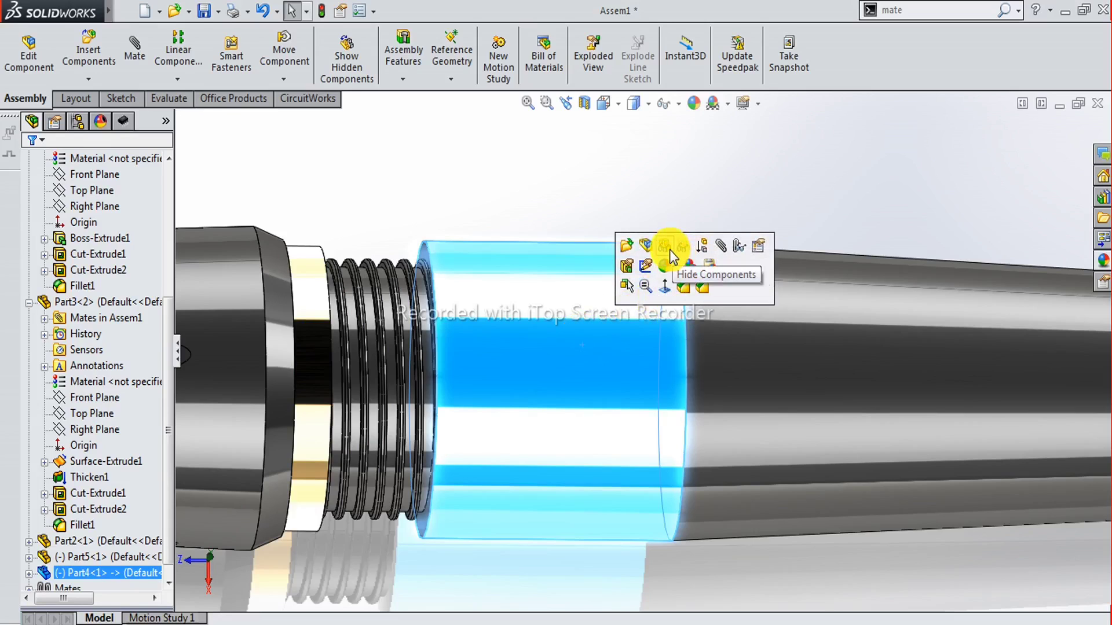
click(682, 250)
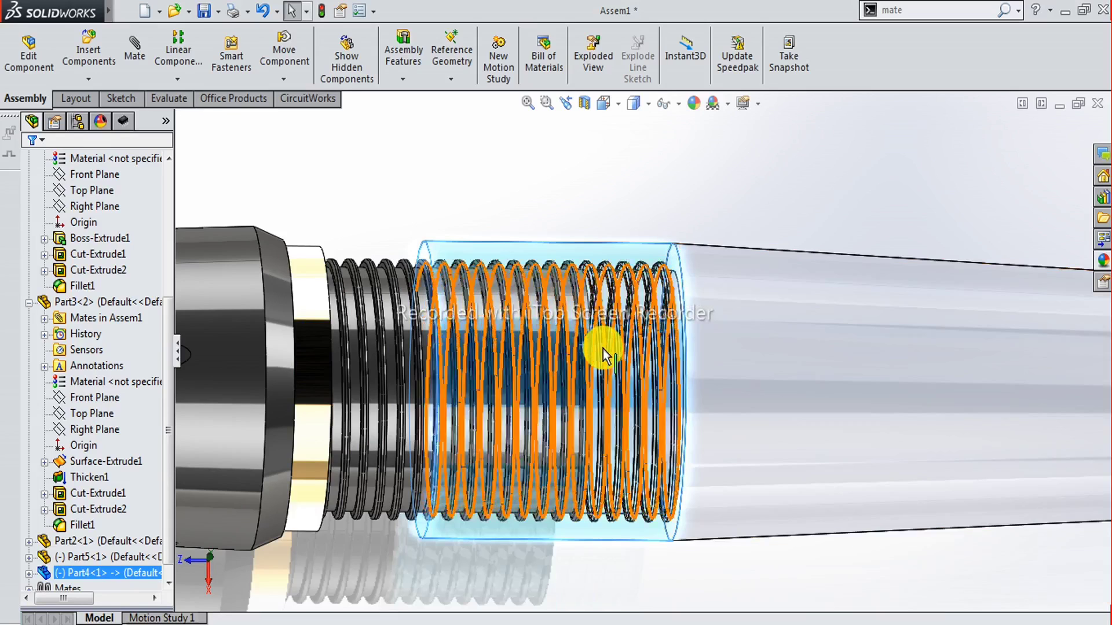
scroll(596, 347, down, 1)
scroll(602, 394, down, 1)
scroll(607, 422, up, 1)
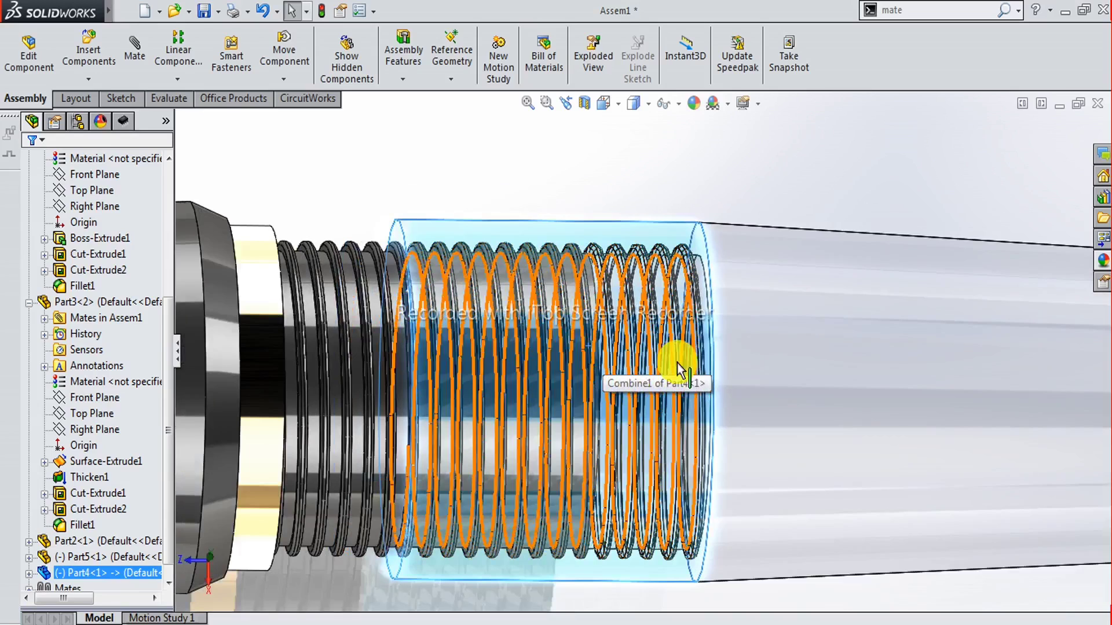
click(803, 374)
drag(801, 374, 770, 369)
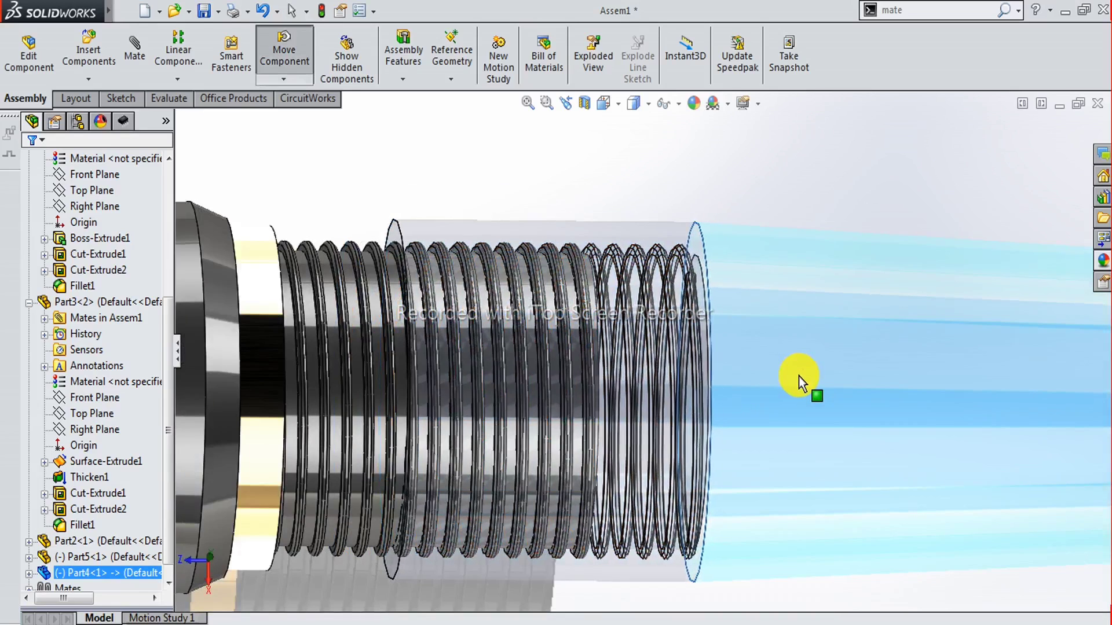
Make the sleeve opaque again and select the middle sleeve part.
click(769, 368)
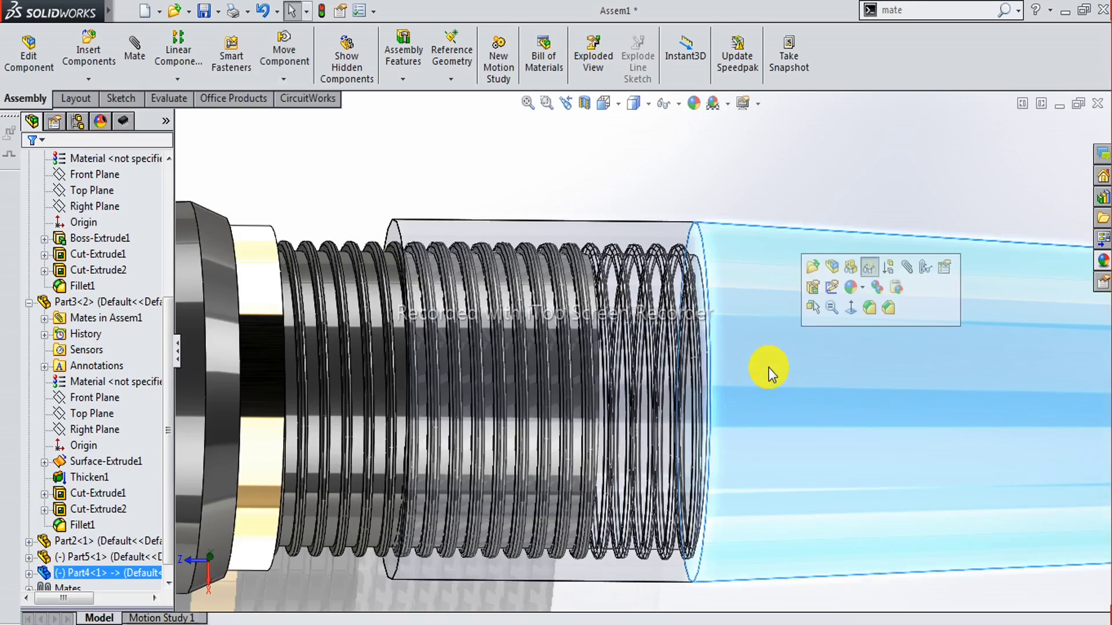
click(865, 269)
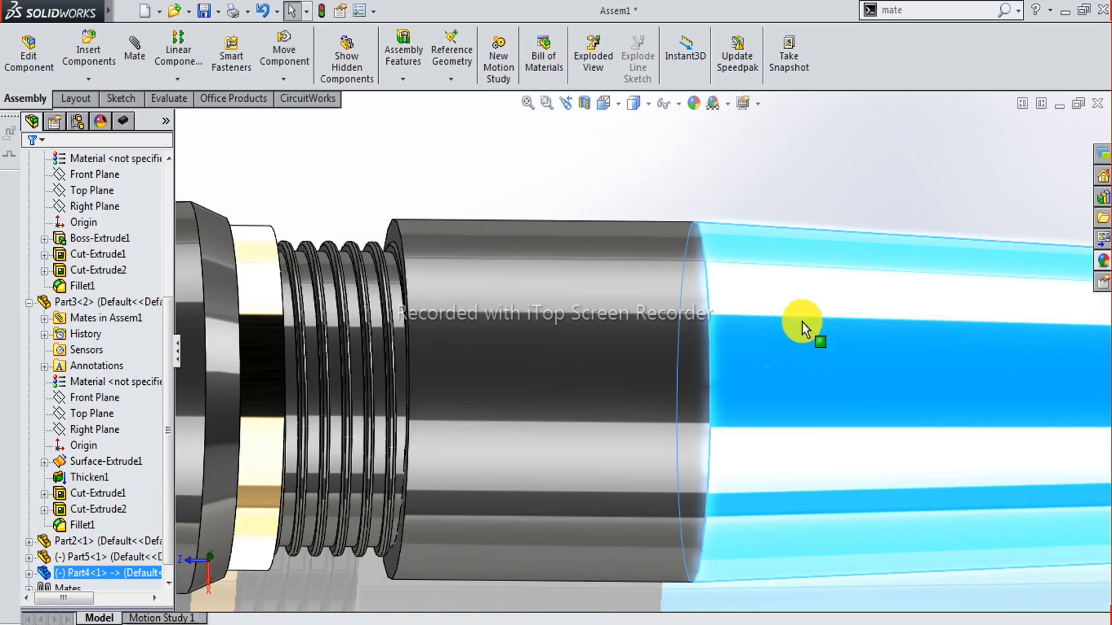
click(759, 347)
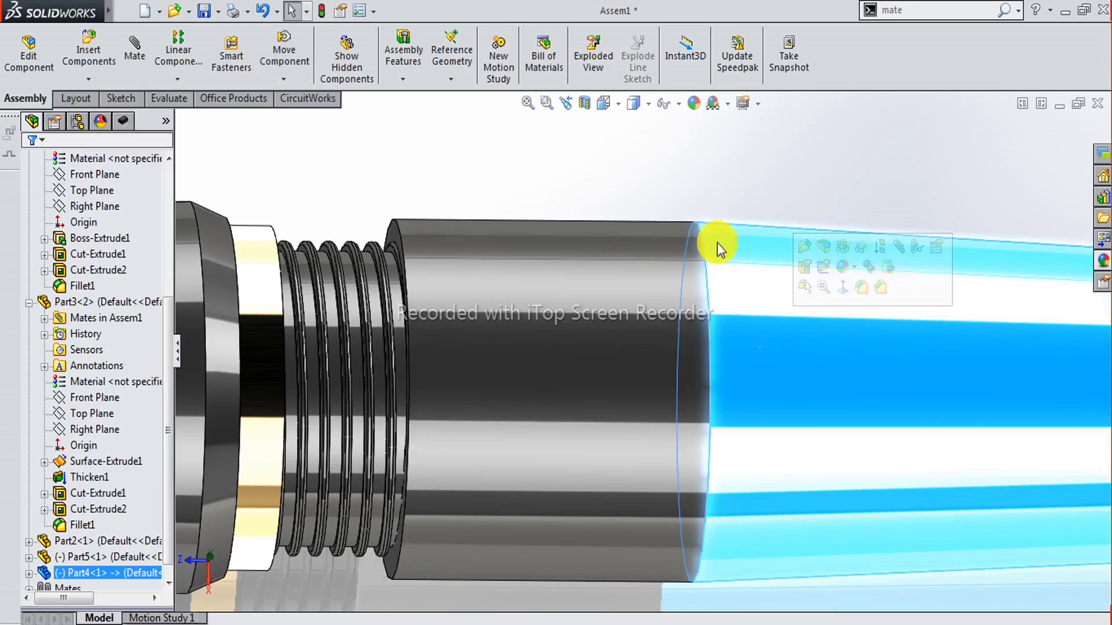
click(732, 192)
click(685, 320)
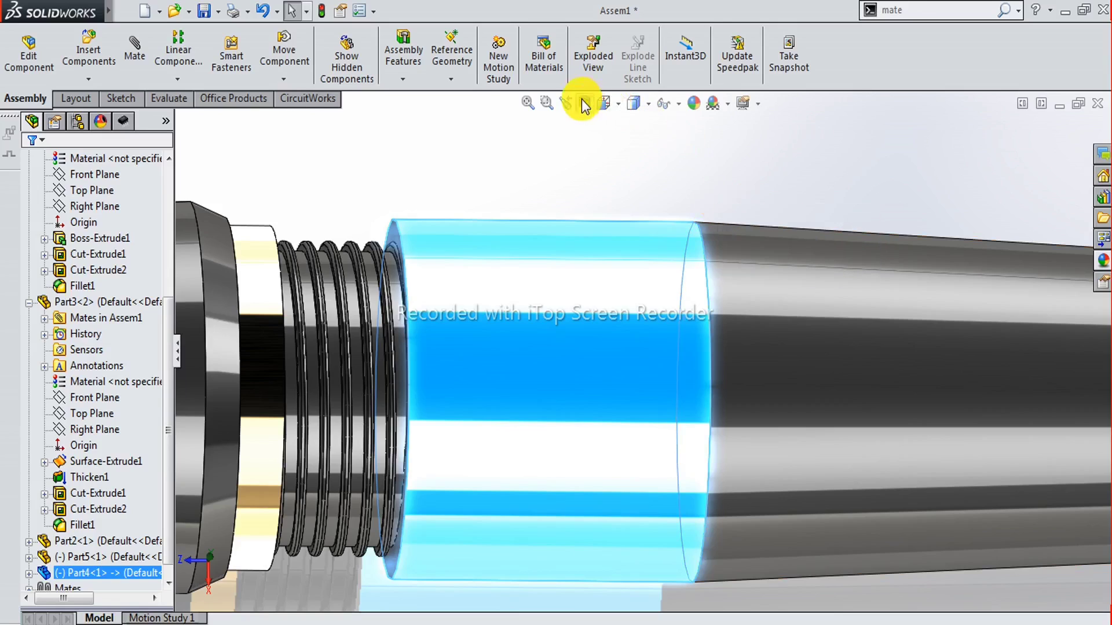
Switch the display style to Hidden Lines Visible to see the inner threads.
click(647, 104)
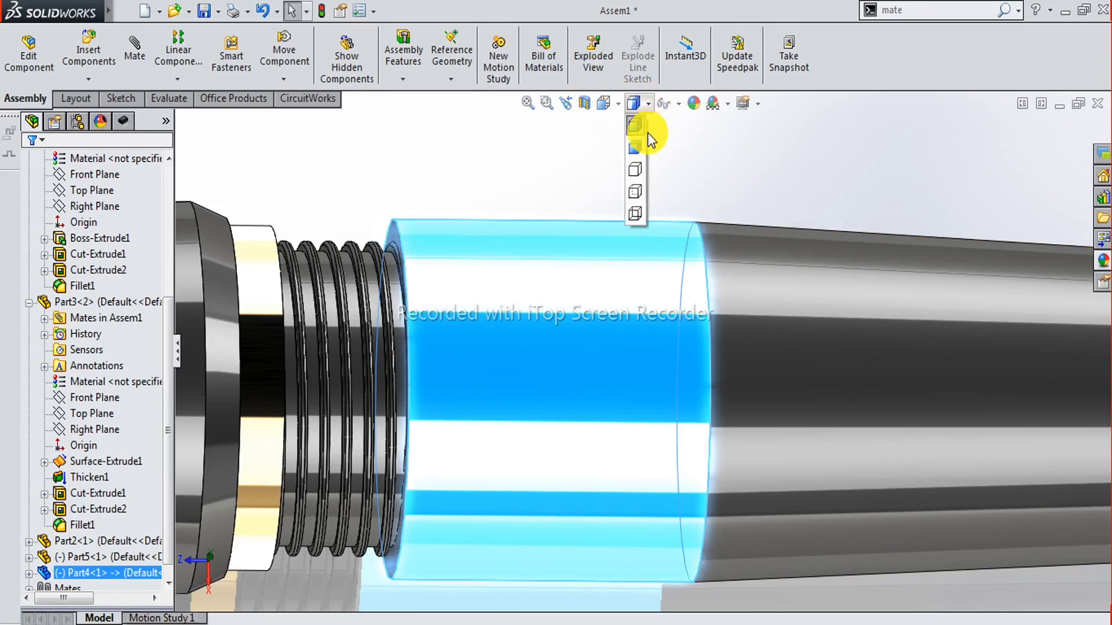
click(639, 181)
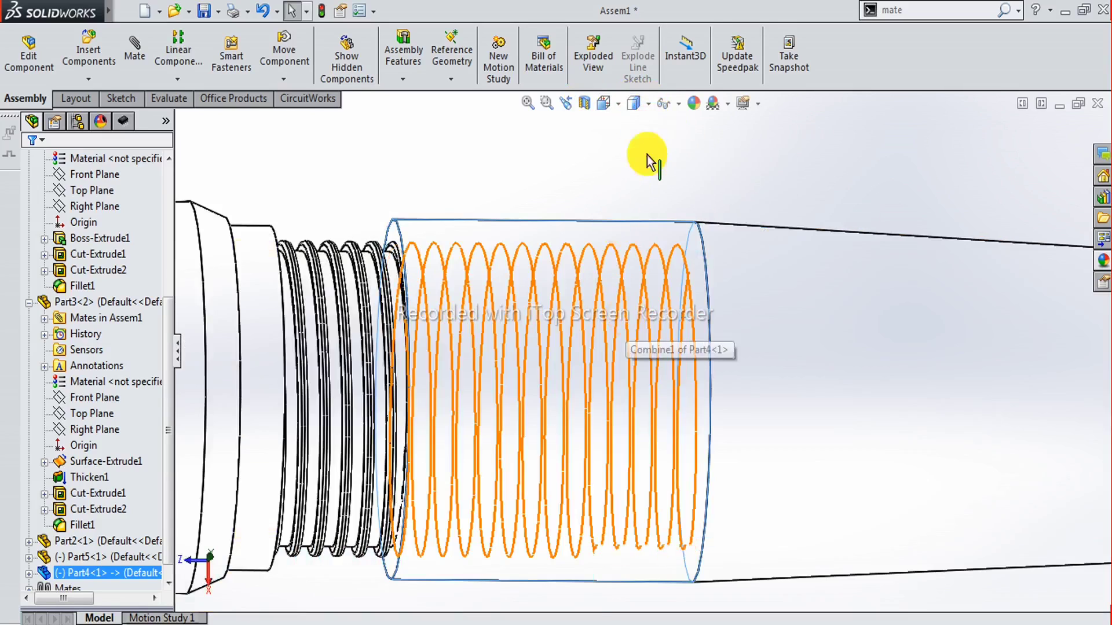
click(637, 104)
click(639, 197)
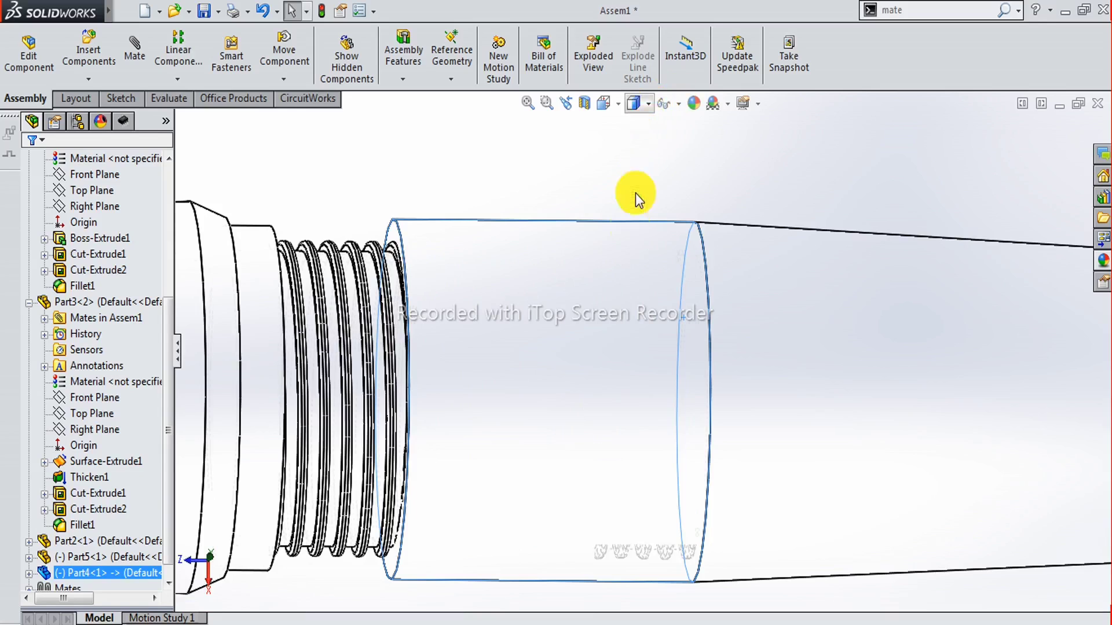
mouse_move(605, 328)
middle_down()
mouse_move(603, 316)
mouse_move(596, 323)
middle_up()
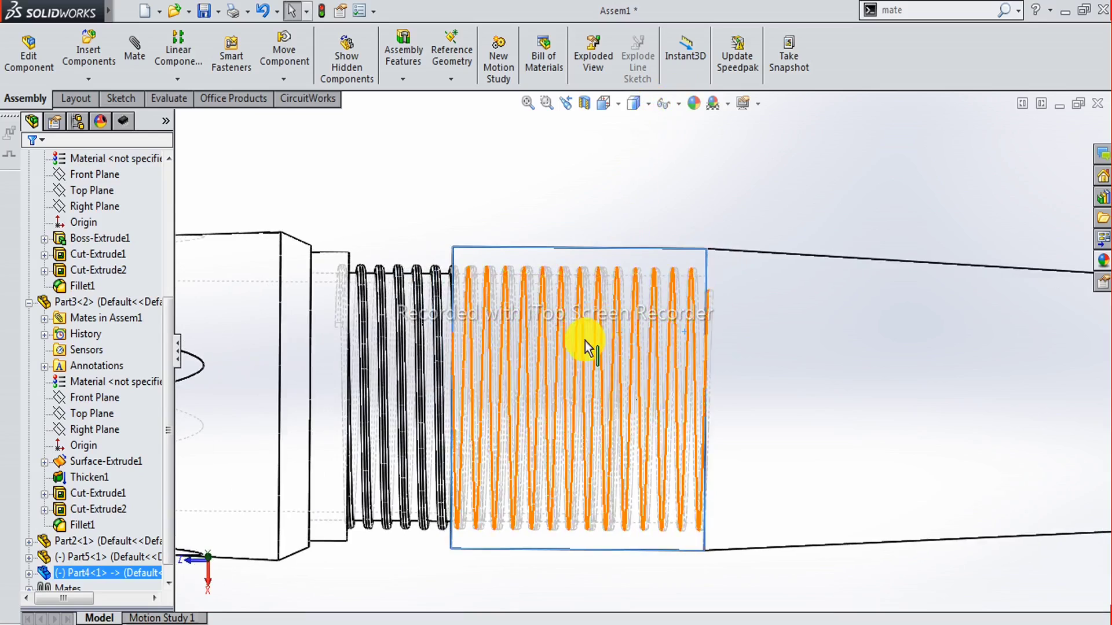
scroll(586, 348, down, 2)
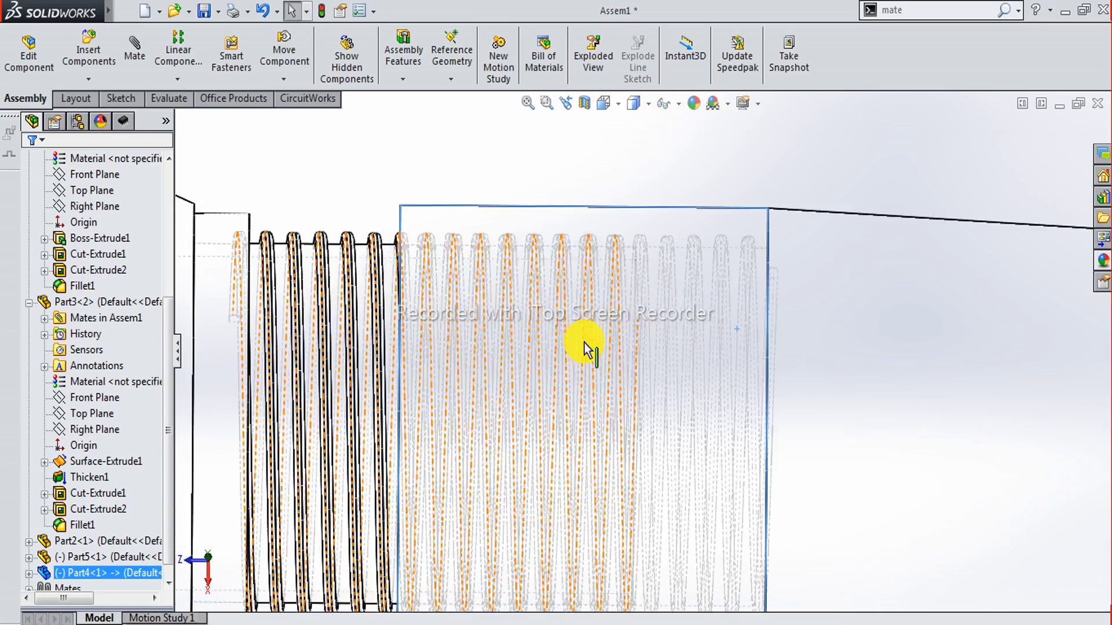
Slide Part4 slightly left along the threaded barrel and exit Move Component.
click(858, 245)
drag(858, 245, 832, 242)
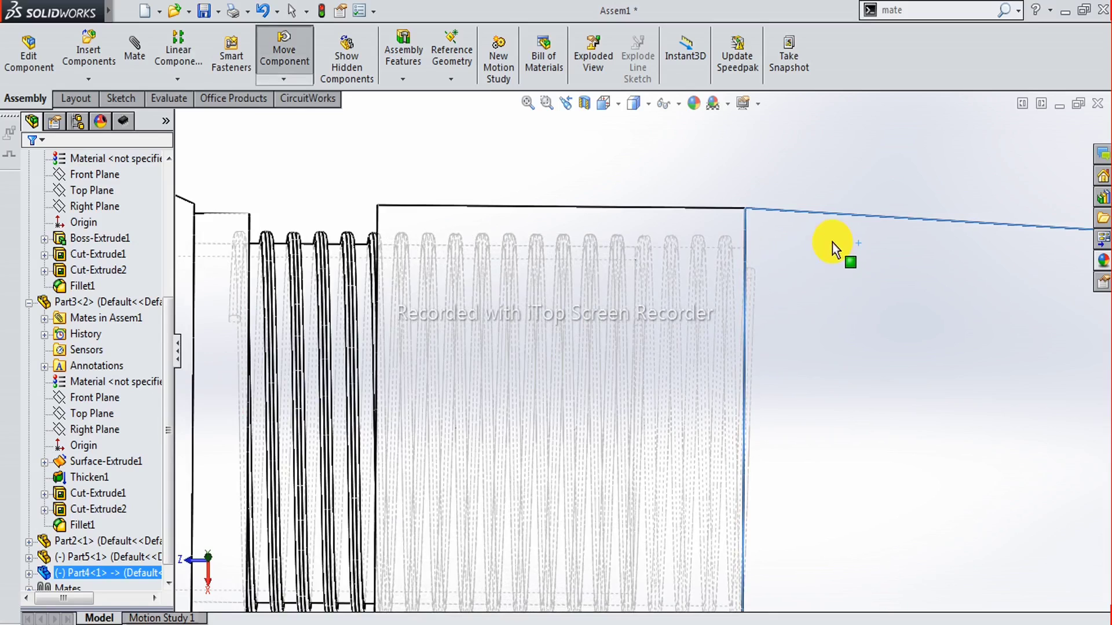
drag(832, 242, 831, 241)
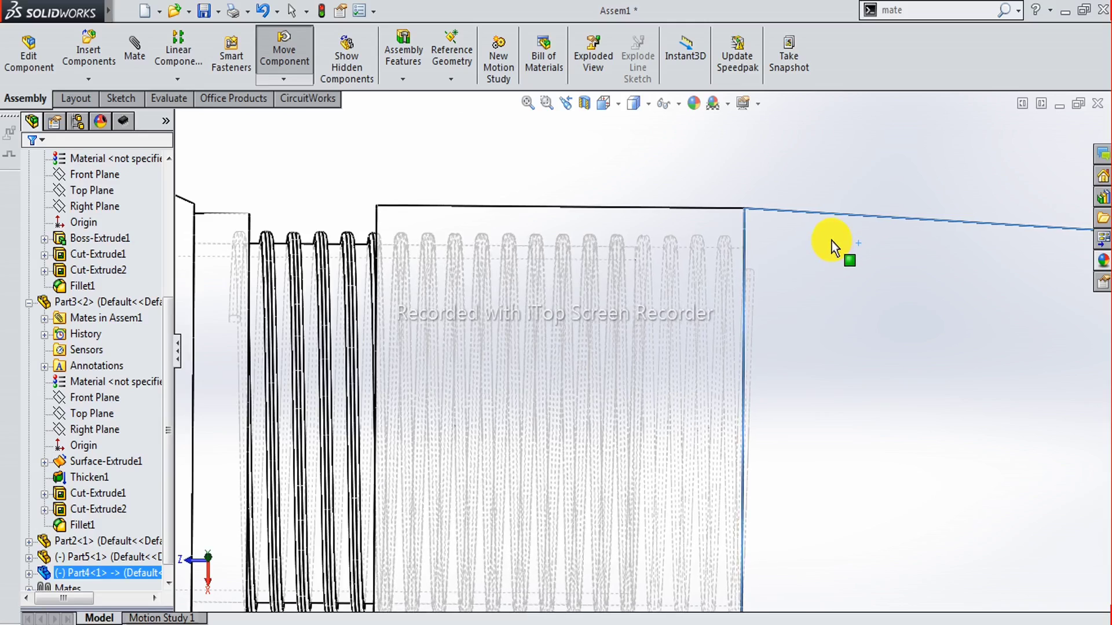
key(Escape)
click(831, 240)
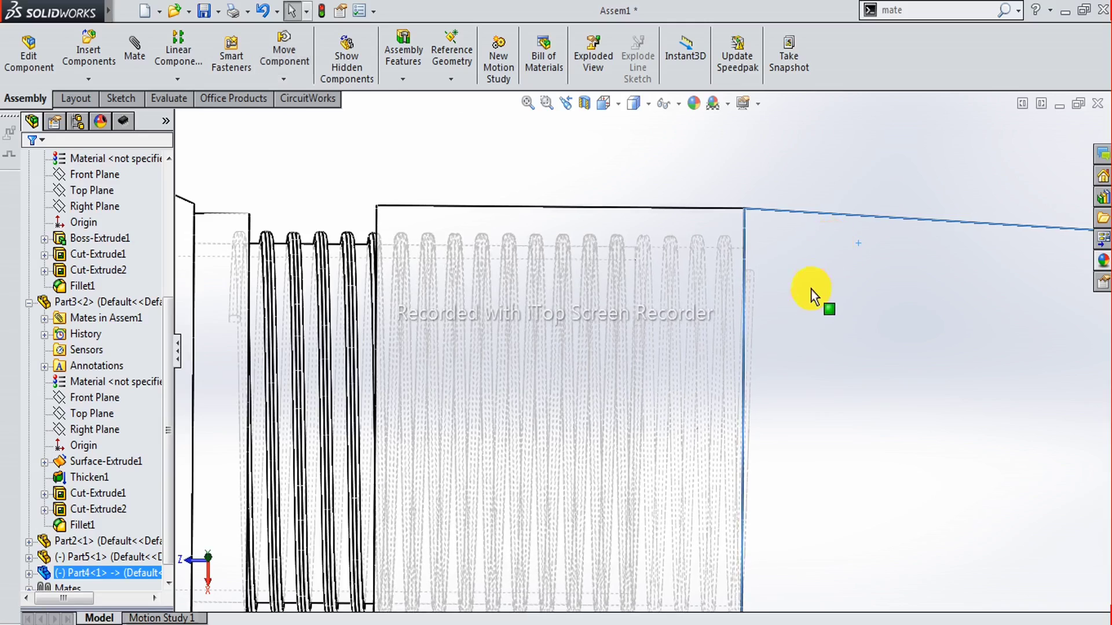
scroll(809, 293, up, 2)
scroll(809, 294, up, 2)
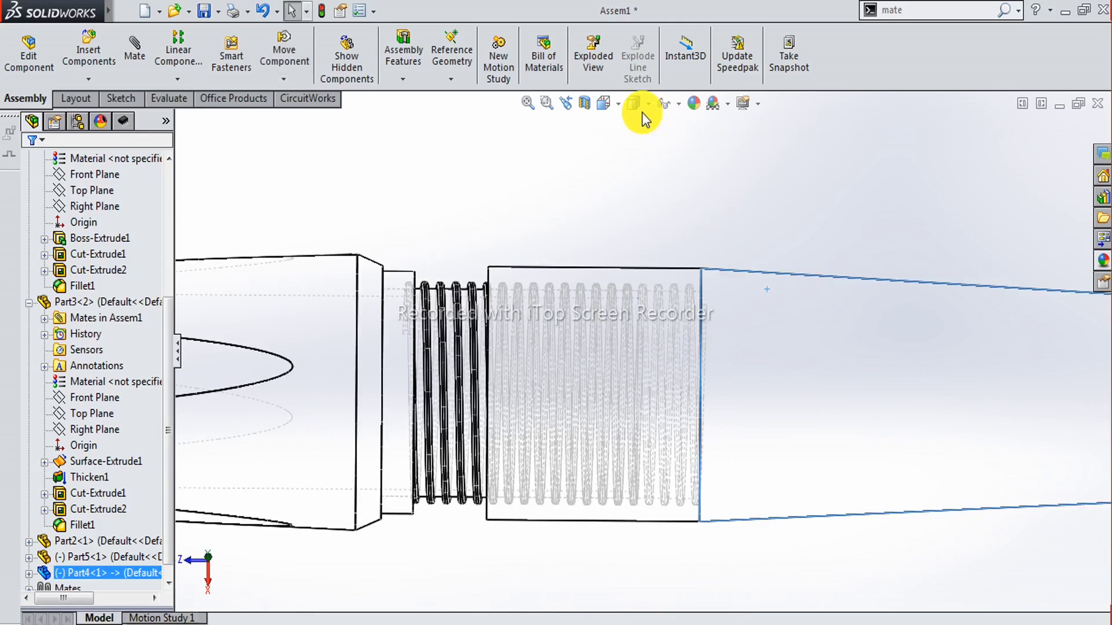
Set the display style back to Shaded With Edges.
click(649, 112)
click(643, 134)
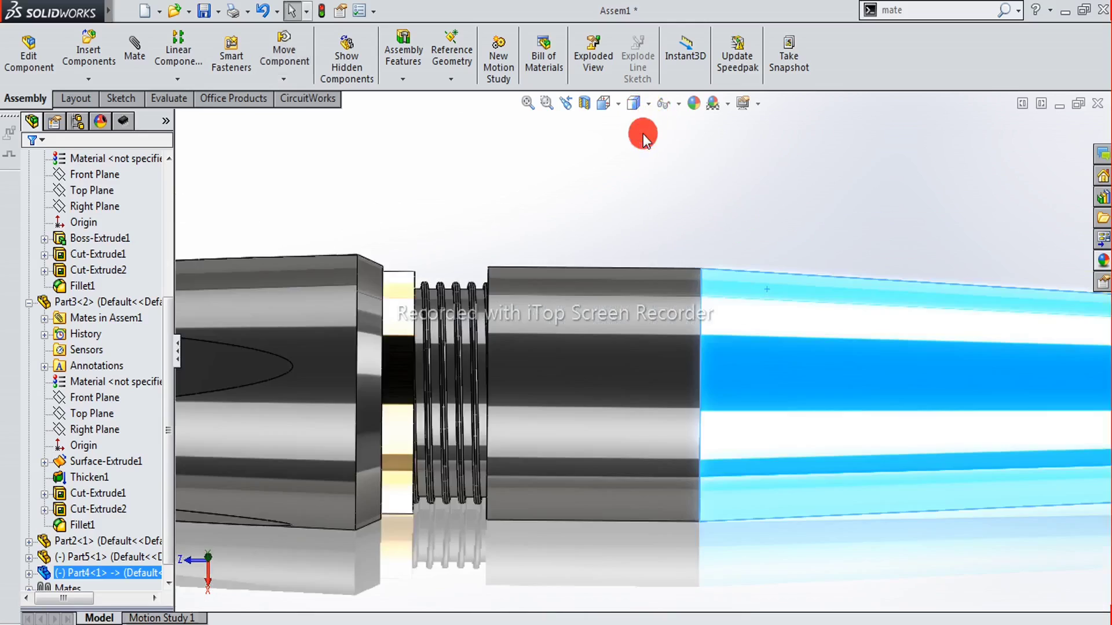
scroll(631, 253, up, 2)
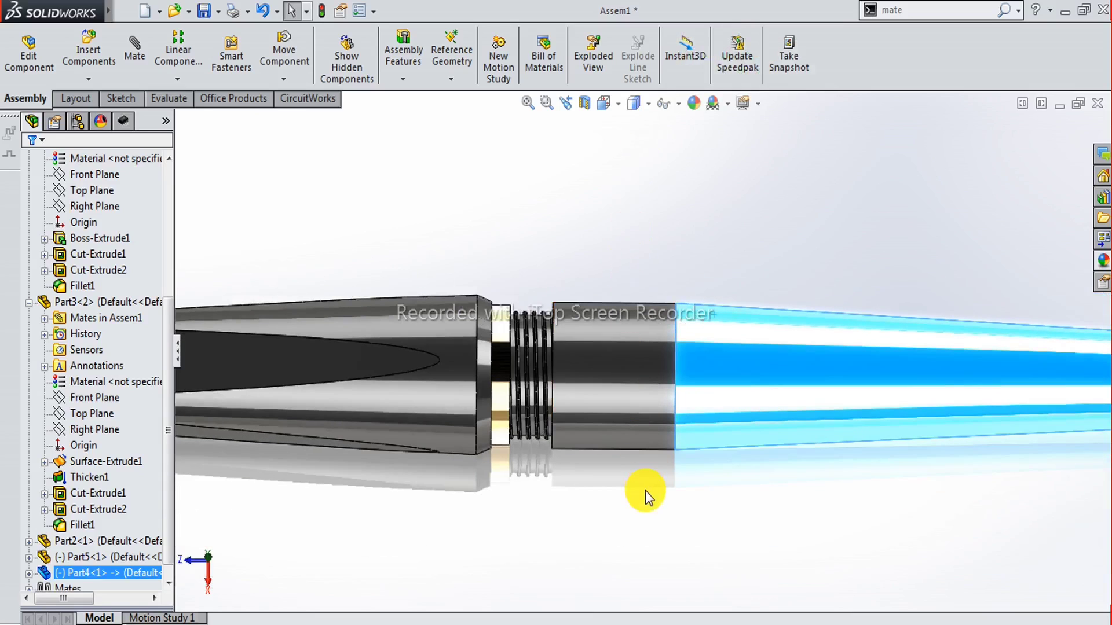
Clear the selection, start a Mate and choose Screw under Mechanical Mates.
click(645, 491)
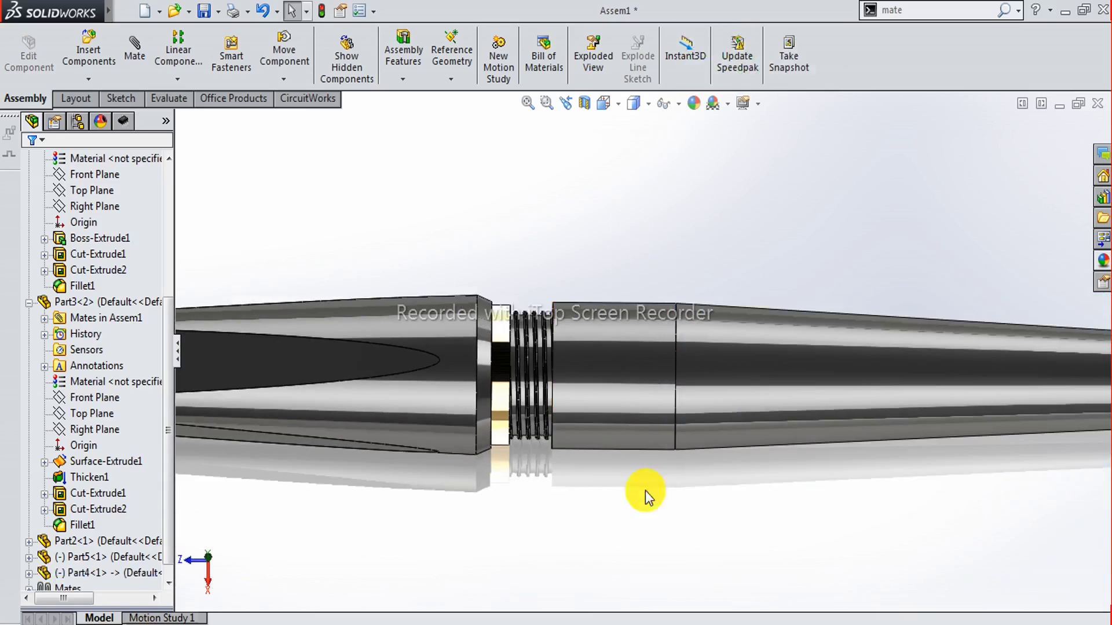
click(125, 56)
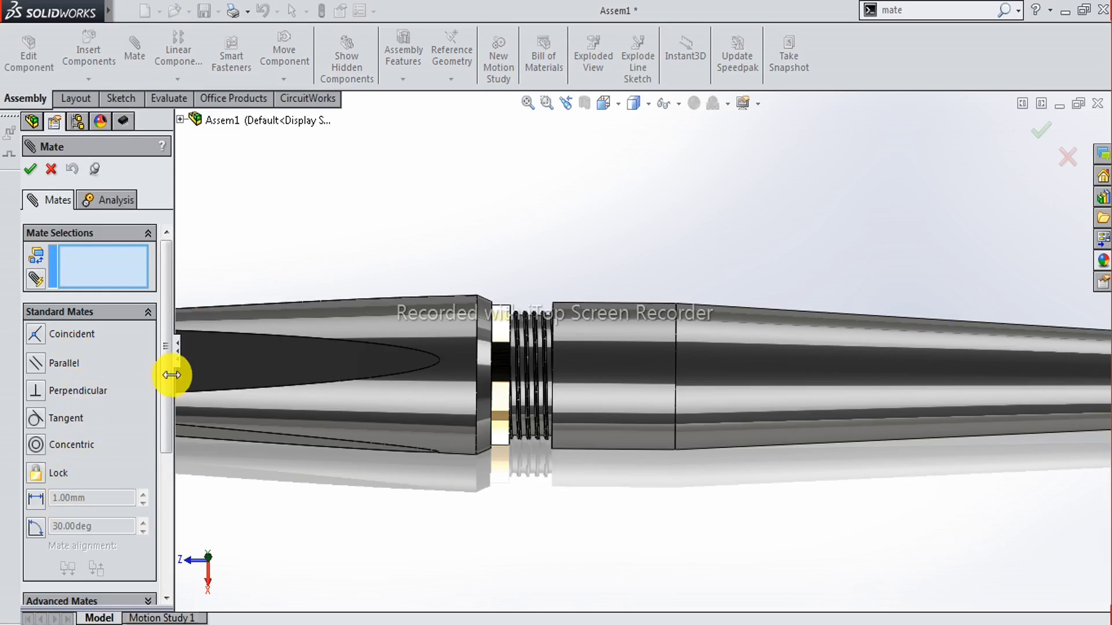
drag(163, 384, 163, 517)
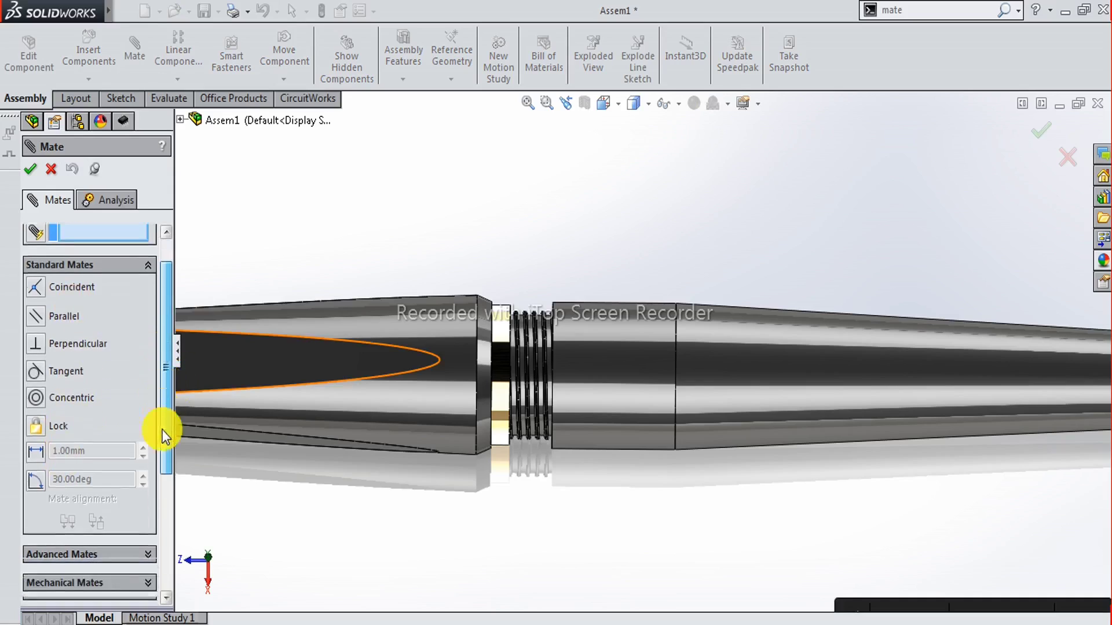
click(78, 373)
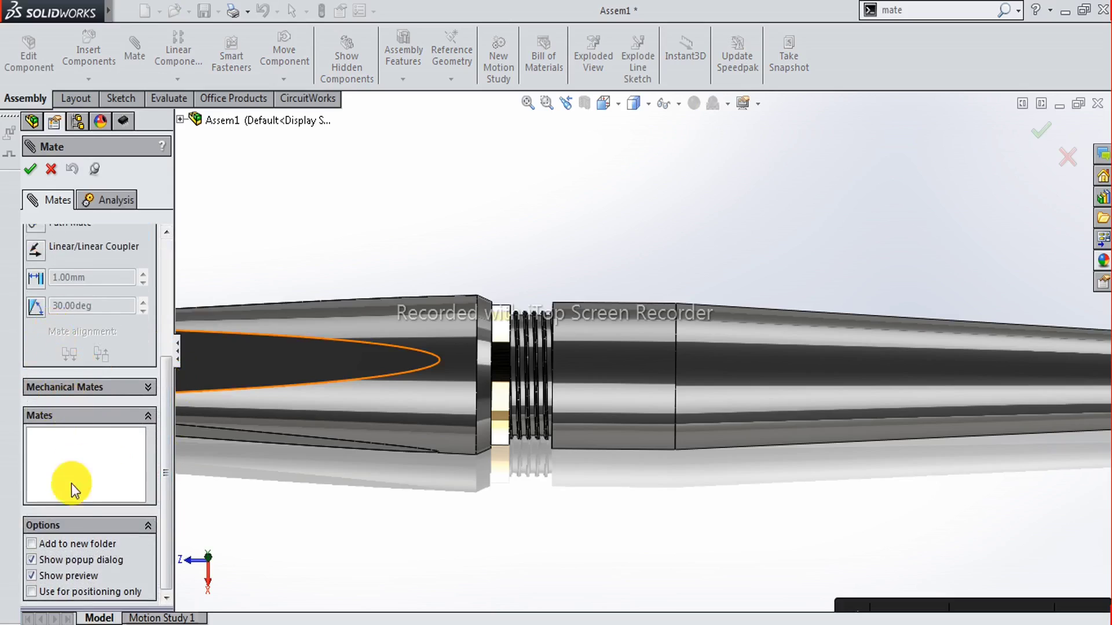
click(116, 390)
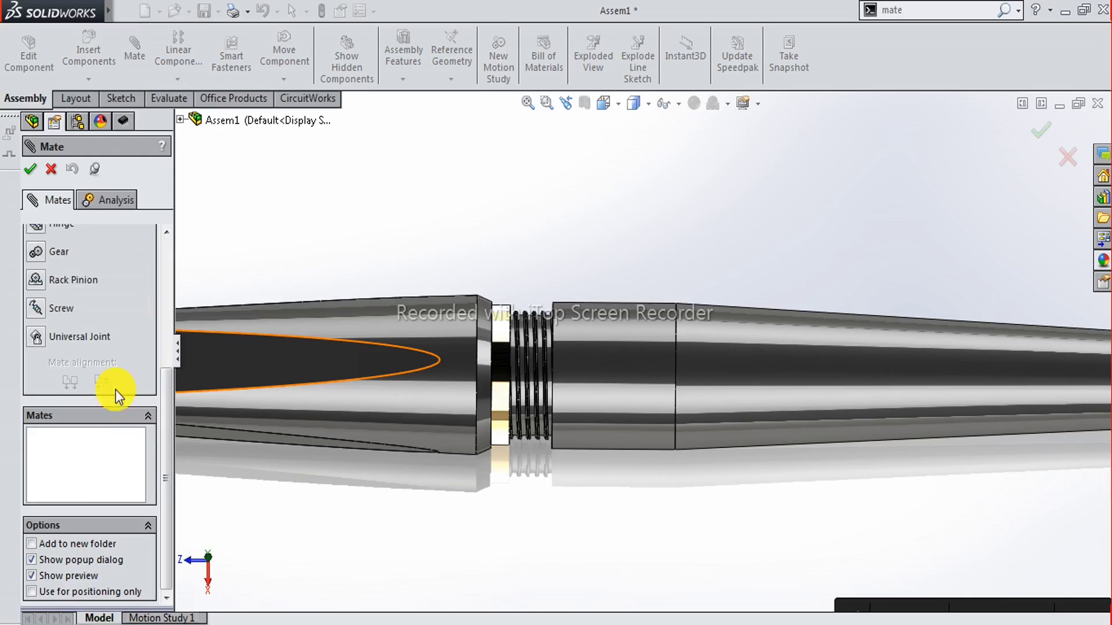
click(49, 307)
Select the Part2 thread face and set the screw ratio to 11/15 (0.733333) revolutions/mm.
scroll(670, 353, down, 10)
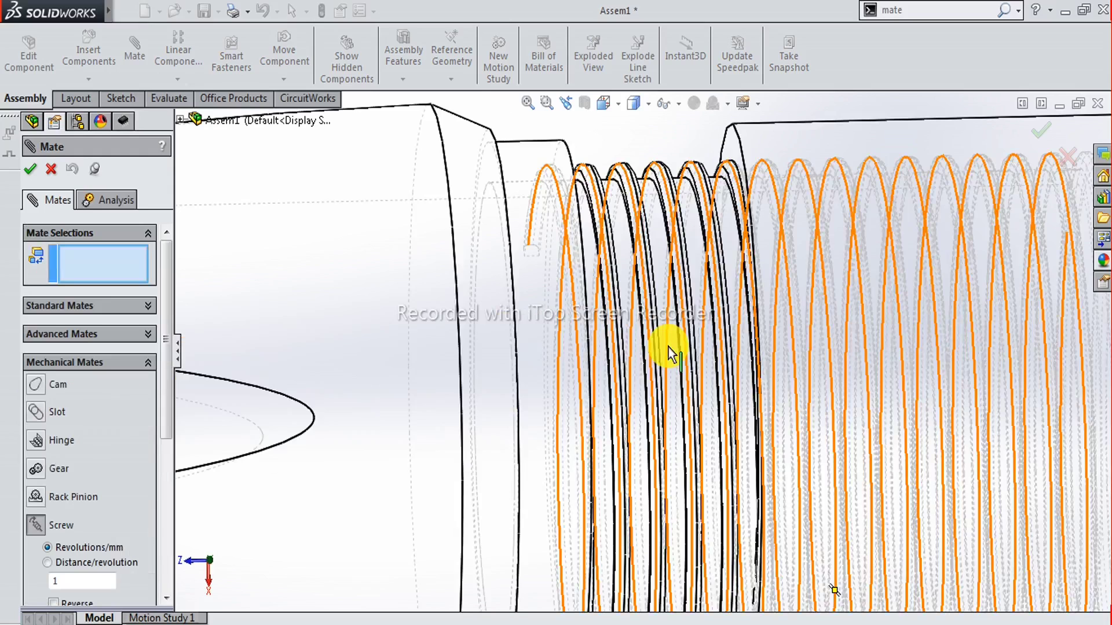
mouse_move(588, 315)
middle_down()
mouse_move(574, 315)
mouse_move(573, 252)
middle_up()
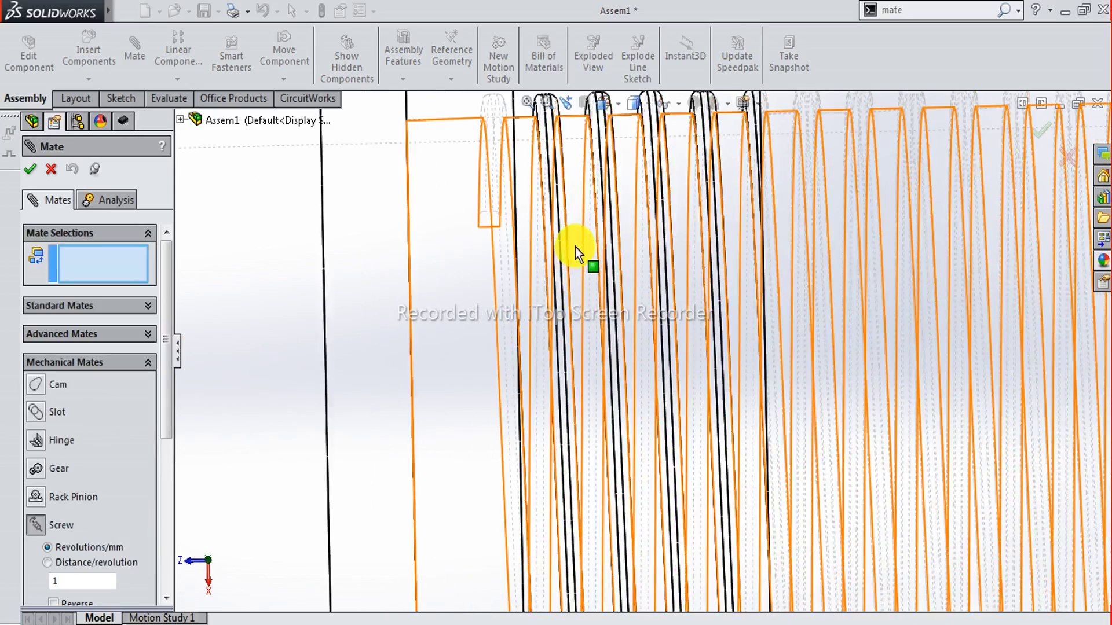
click(575, 247)
scroll(605, 310, up, 10)
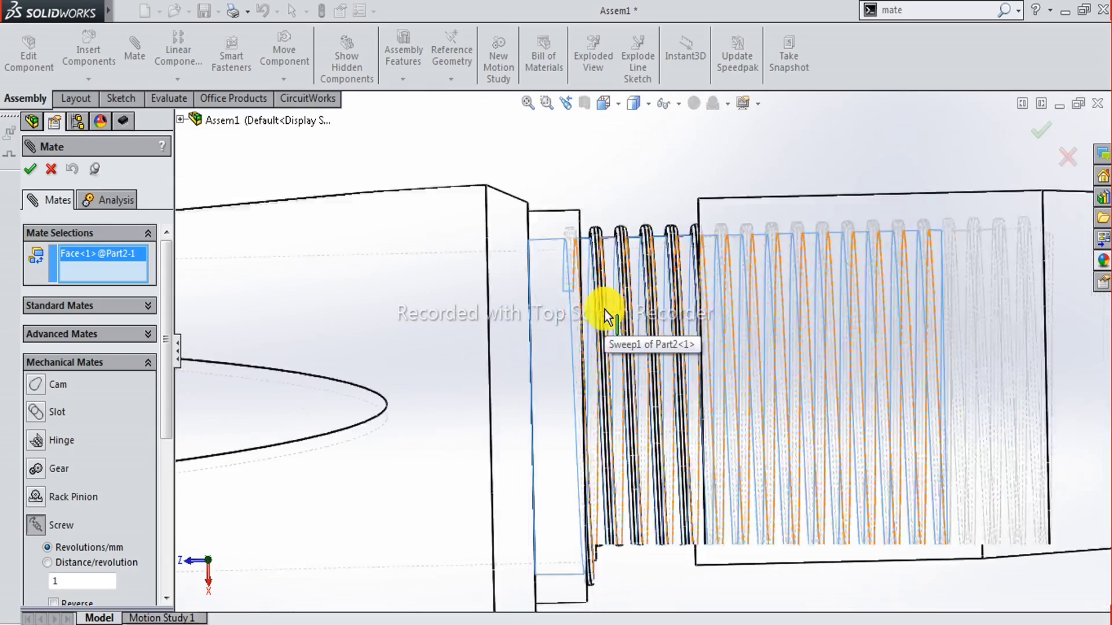
middle_drag(670, 360, 480, 354)
scroll(481, 354, up, 5)
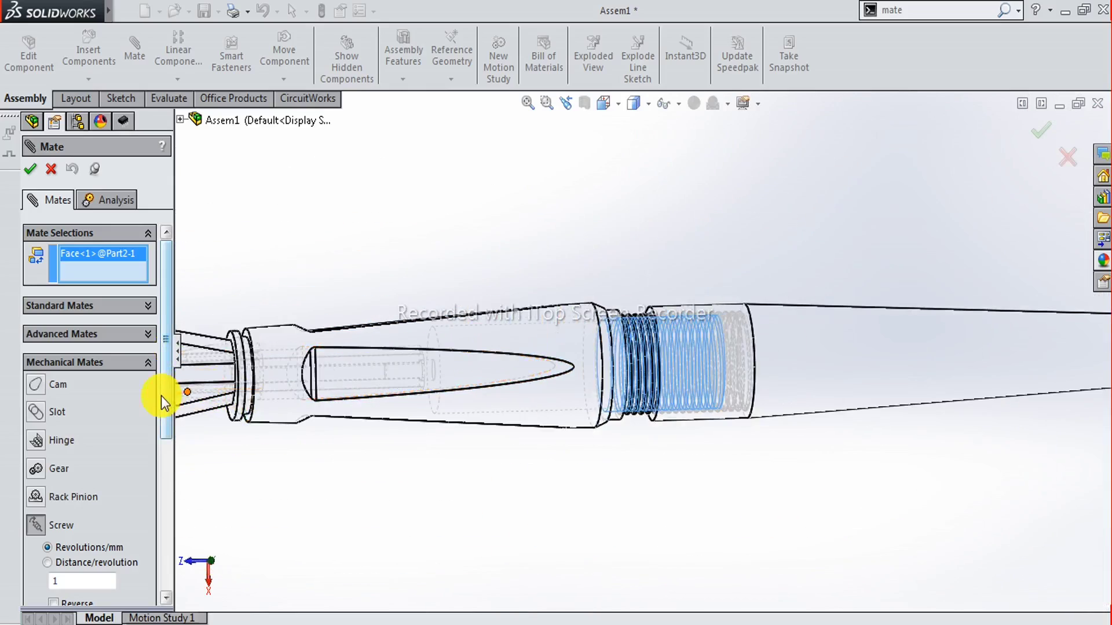
drag(165, 396, 165, 475)
text(1/15)
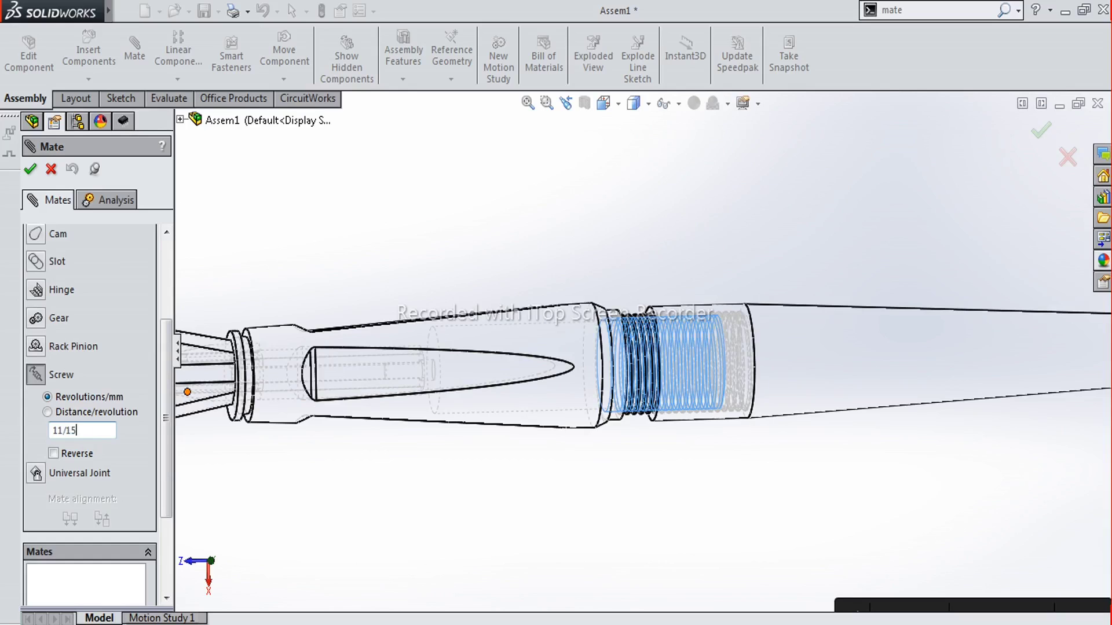
key(Return)
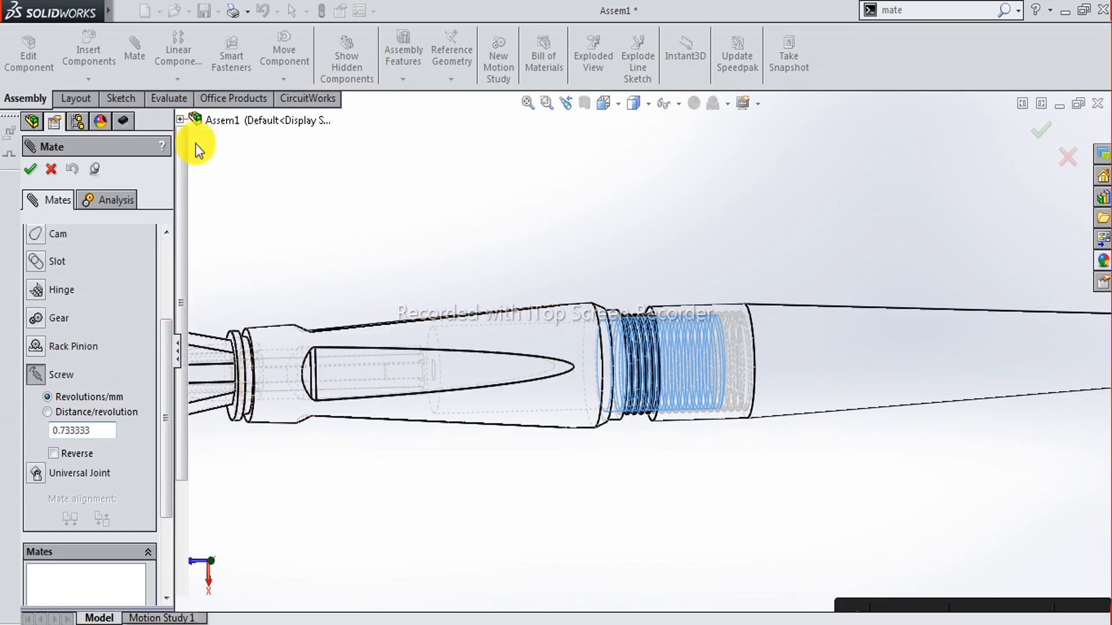
click(184, 121)
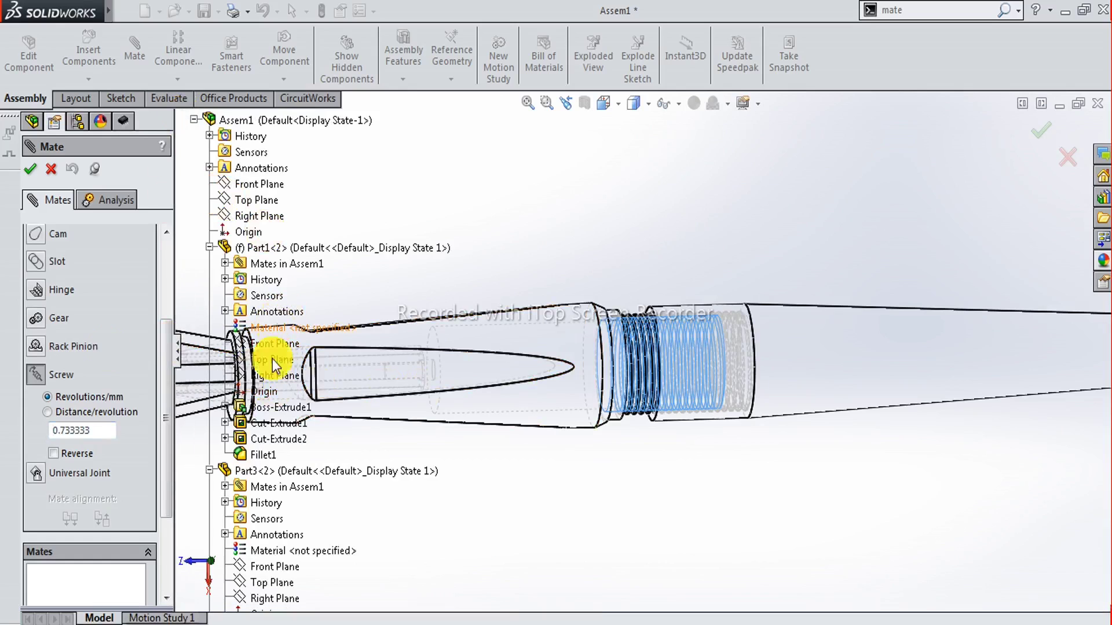
Hide Part2<1> from the flyout FeatureManager tree.
right_click(282, 249)
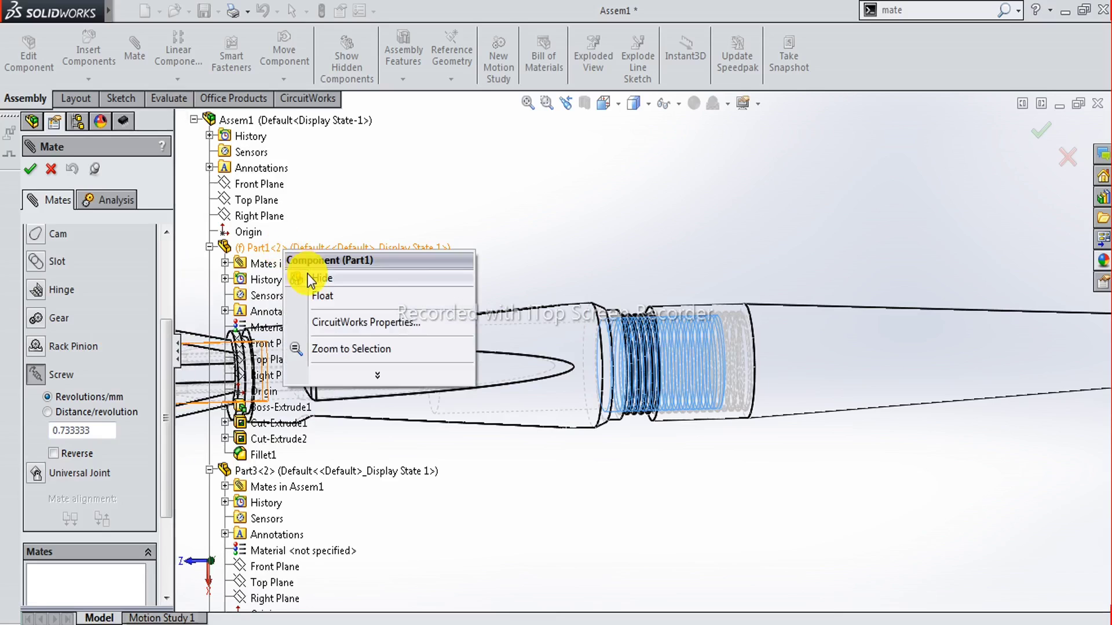
key(Escape)
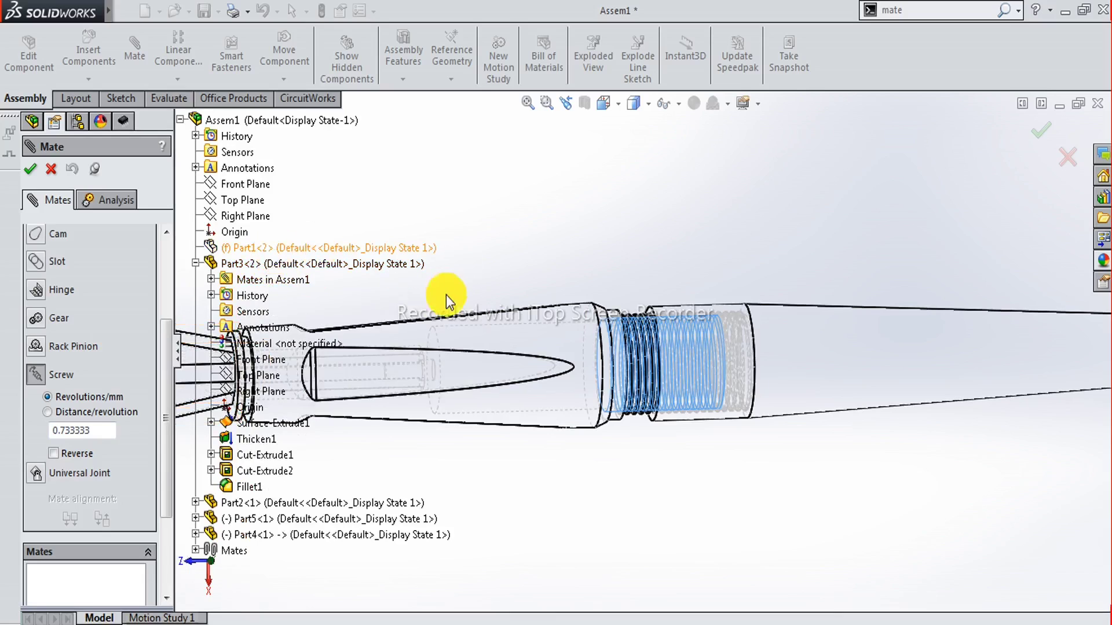
scroll(469, 388, up, 3)
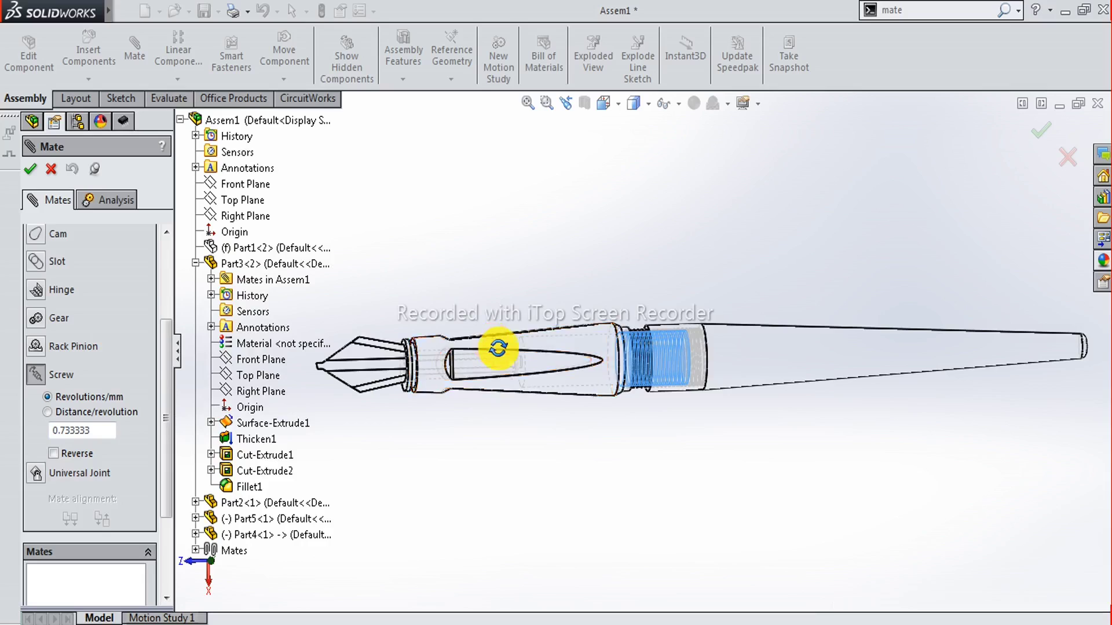
scroll(493, 345, up, 1)
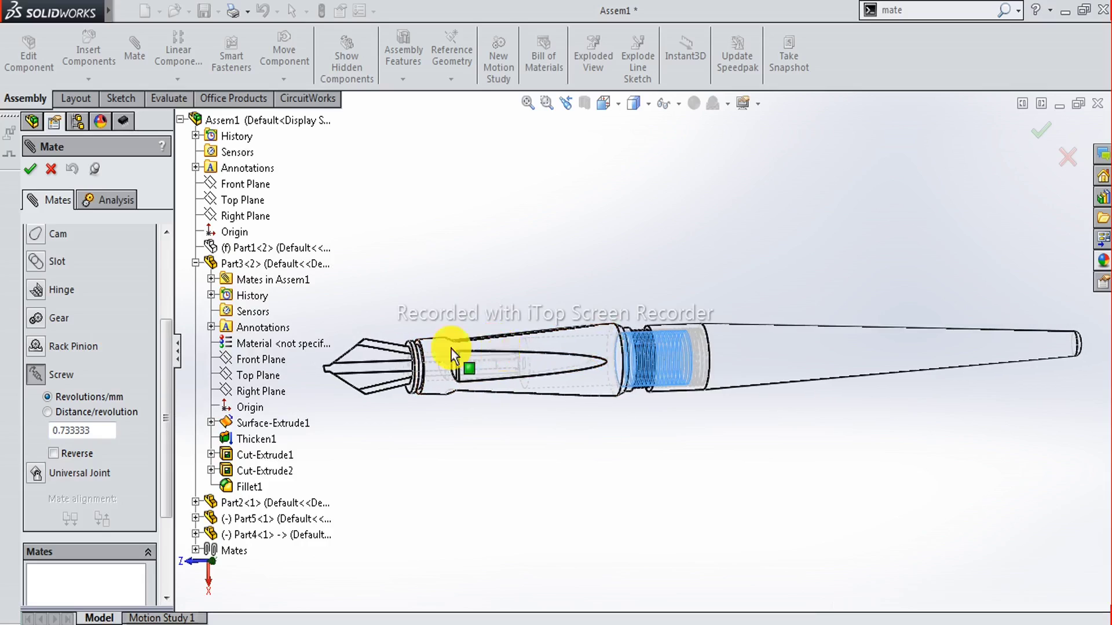
right_click(273, 505)
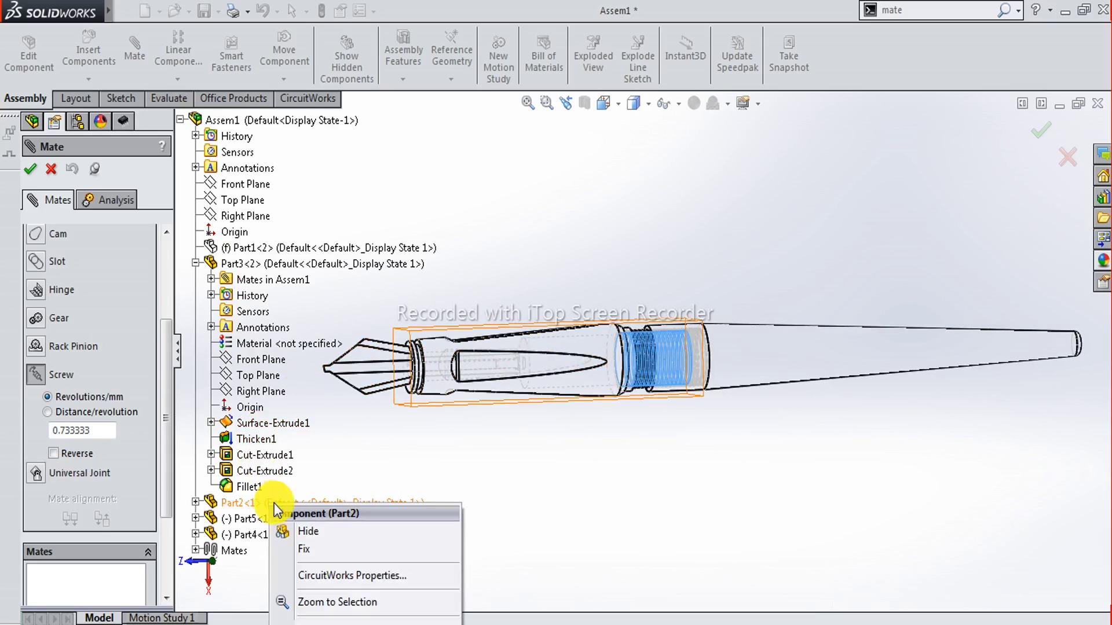
click(304, 528)
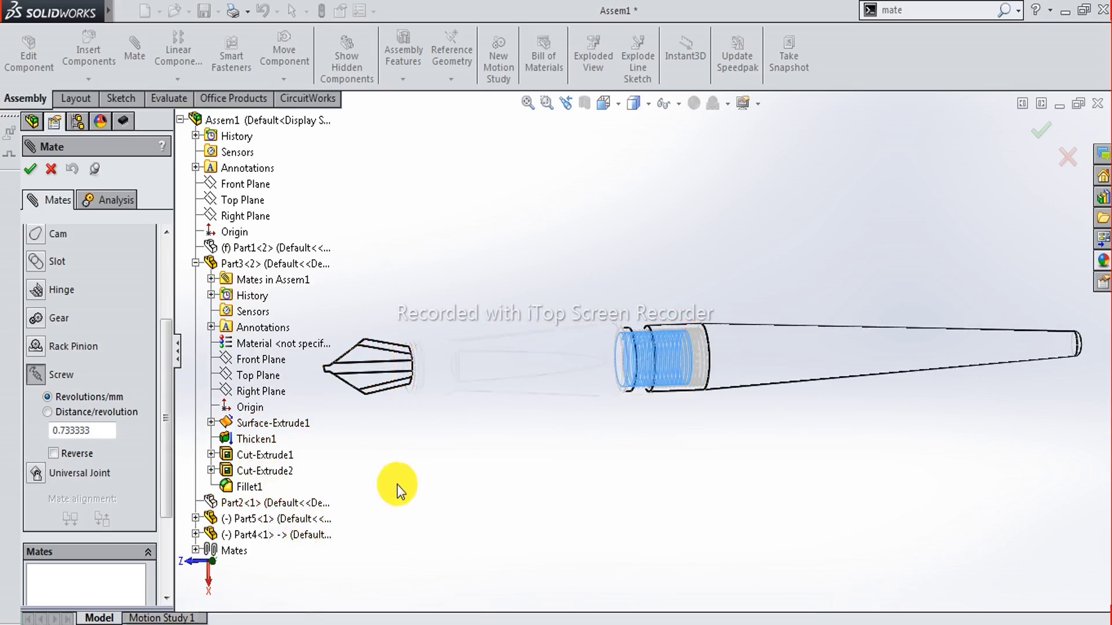
Zoom and orbit to view the exposed threaded end at an angle.
scroll(633, 348, down, 2)
scroll(651, 348, down, 2)
scroll(641, 368, down, 2)
scroll(683, 379, down, 2)
middle_drag(702, 389, 605, 171)
click(617, 105)
Set Shaded With Edges display and zoom in on the threads.
click(647, 104)
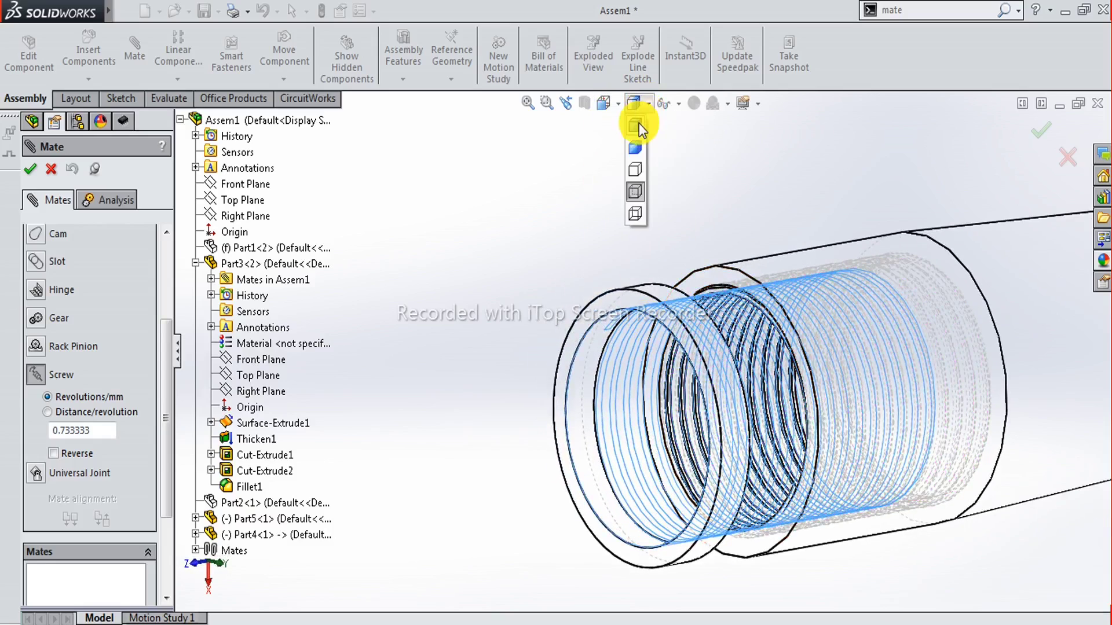
click(638, 123)
scroll(747, 353, down, 1)
scroll(735, 310, down, 3)
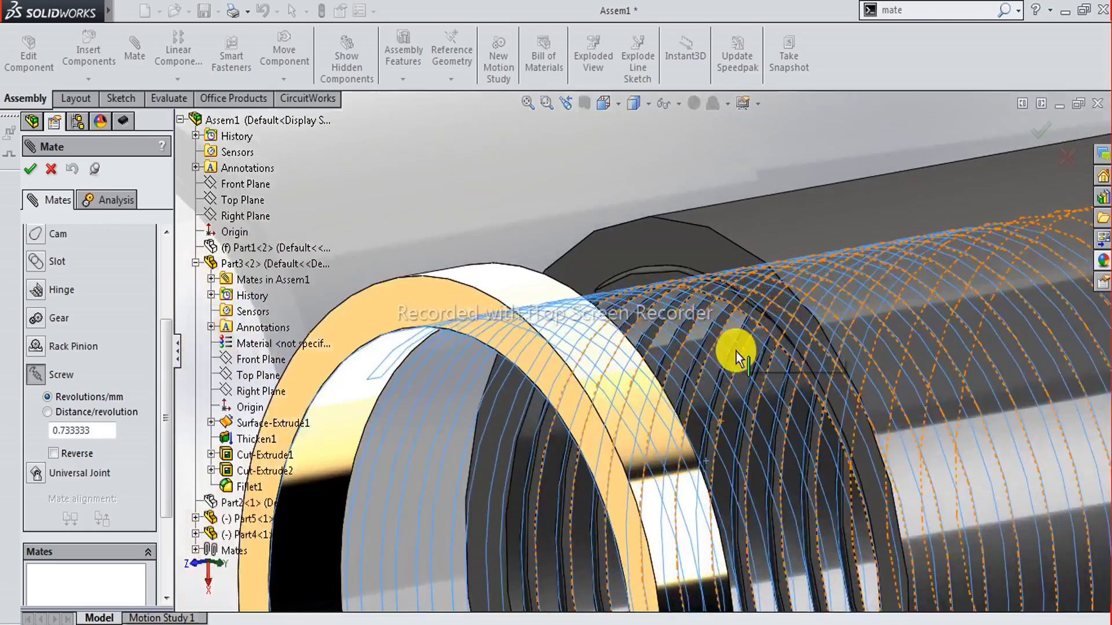
scroll(731, 359, down, 2)
scroll(690, 380, down, 2)
middle_drag(690, 380, 672, 350)
Pick the second thread face and confirm the Screw1 mate with Reverse on.
click(605, 365)
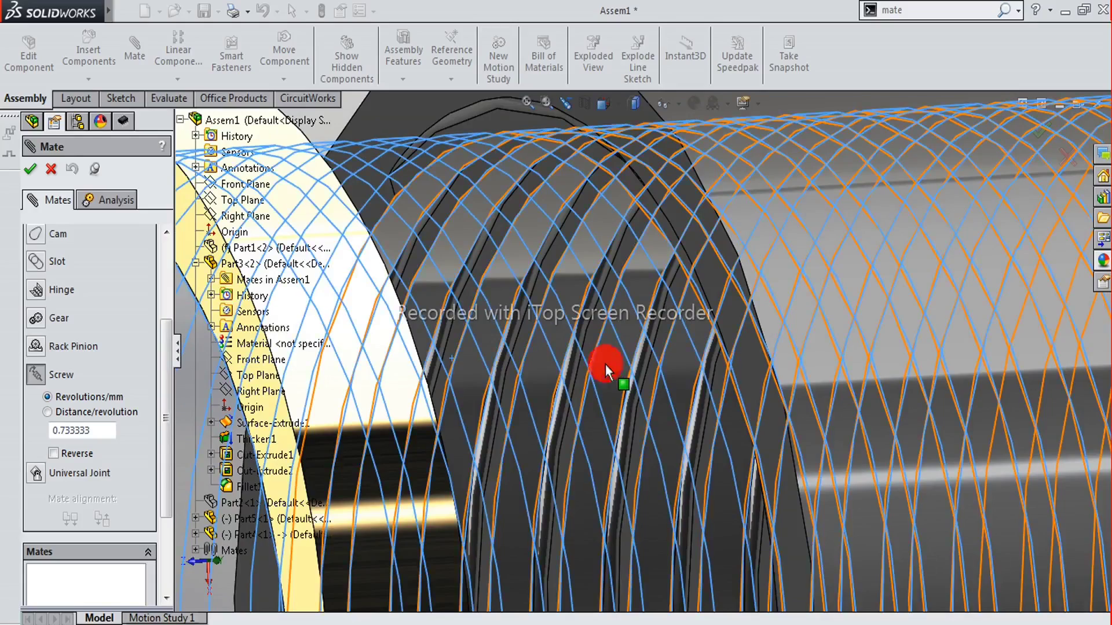
scroll(606, 365, up, 3)
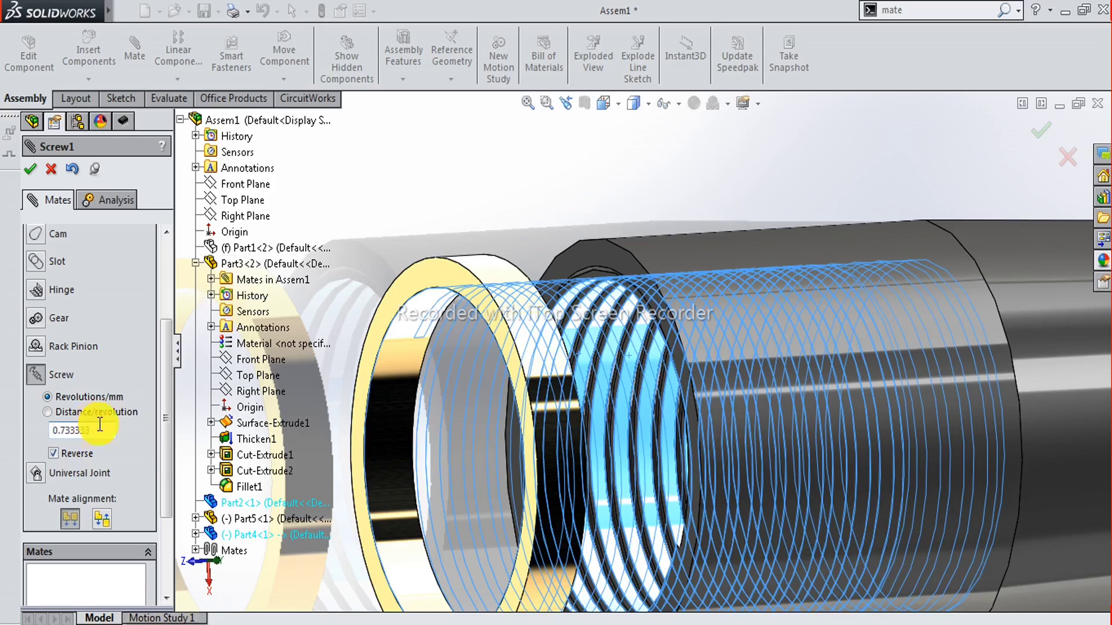
click(36, 173)
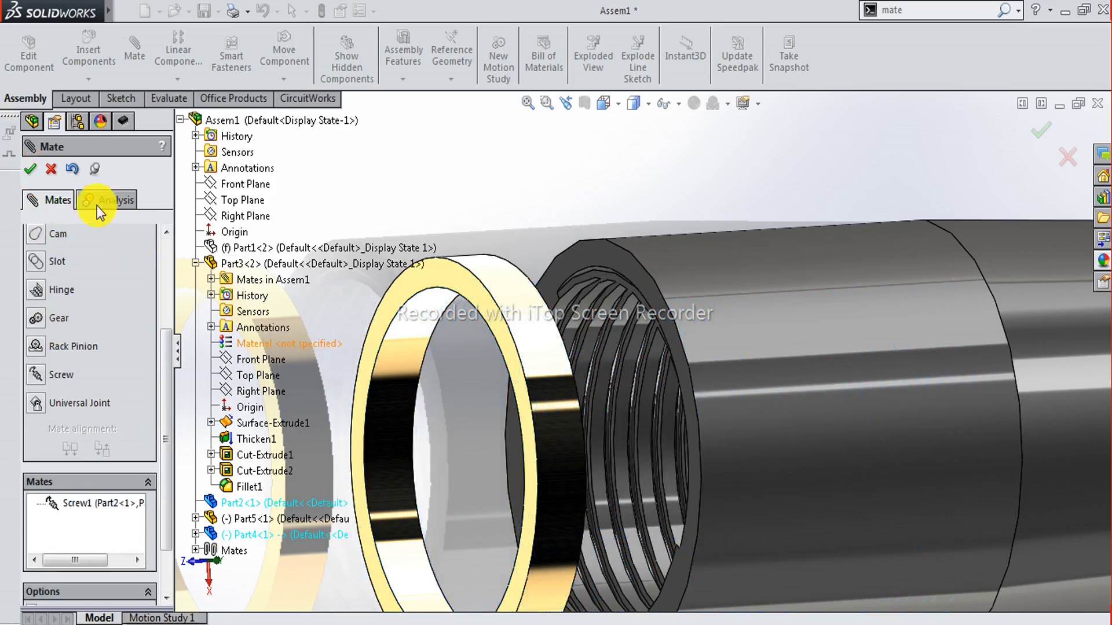
click(71, 169)
Close the mate panel and show the hidden Part1<2> component.
key(Escape)
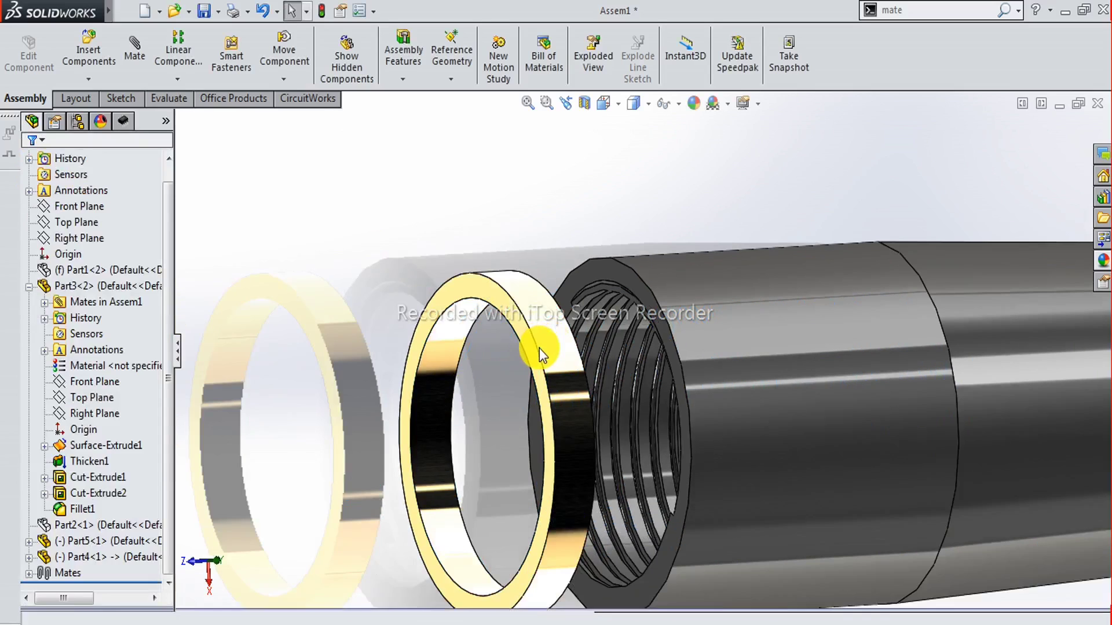
click(92, 302)
key(Escape)
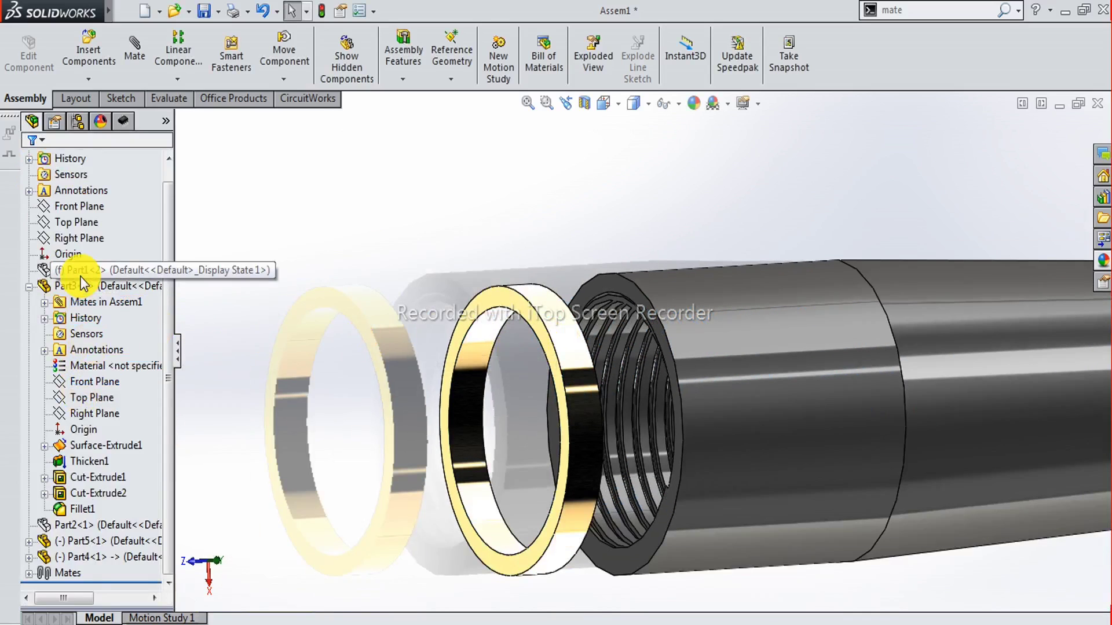
click(81, 276)
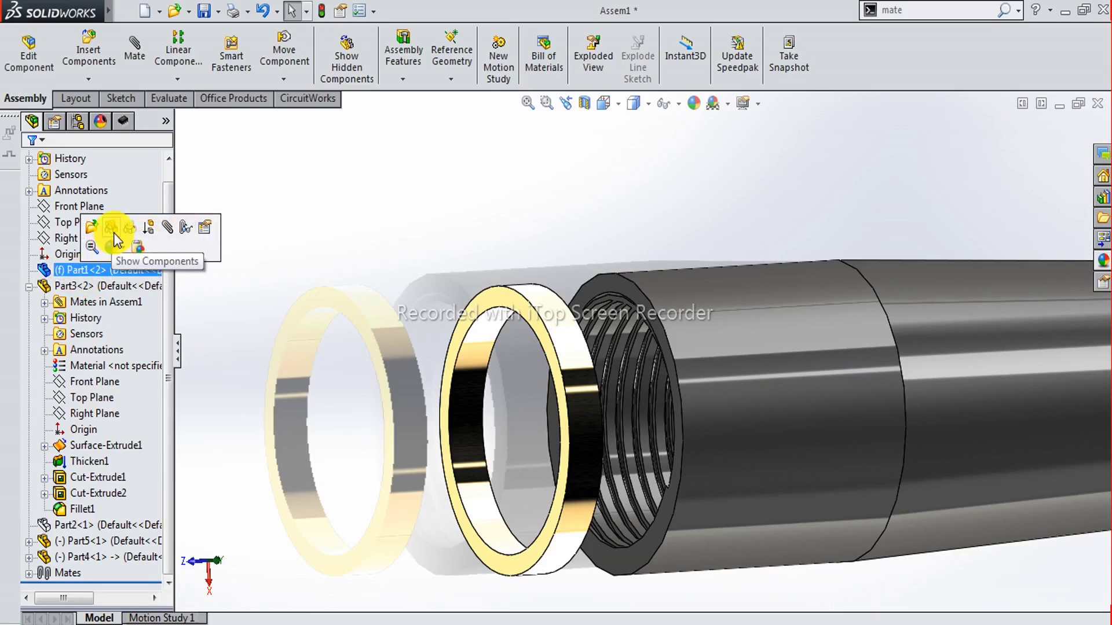
click(115, 233)
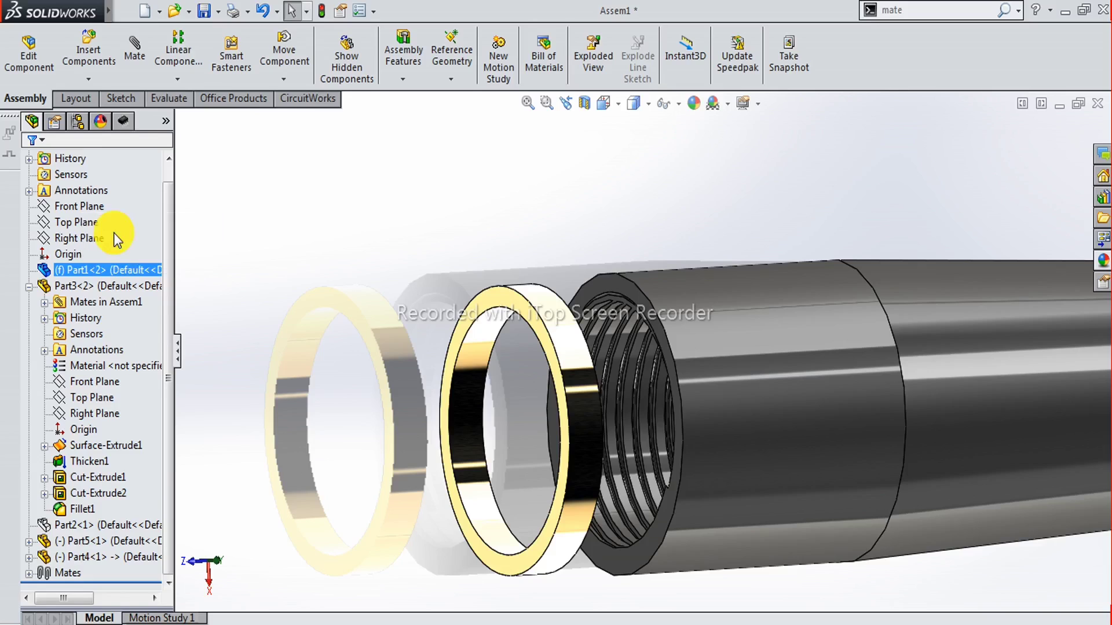
click(113, 233)
scroll(452, 370, up, 3)
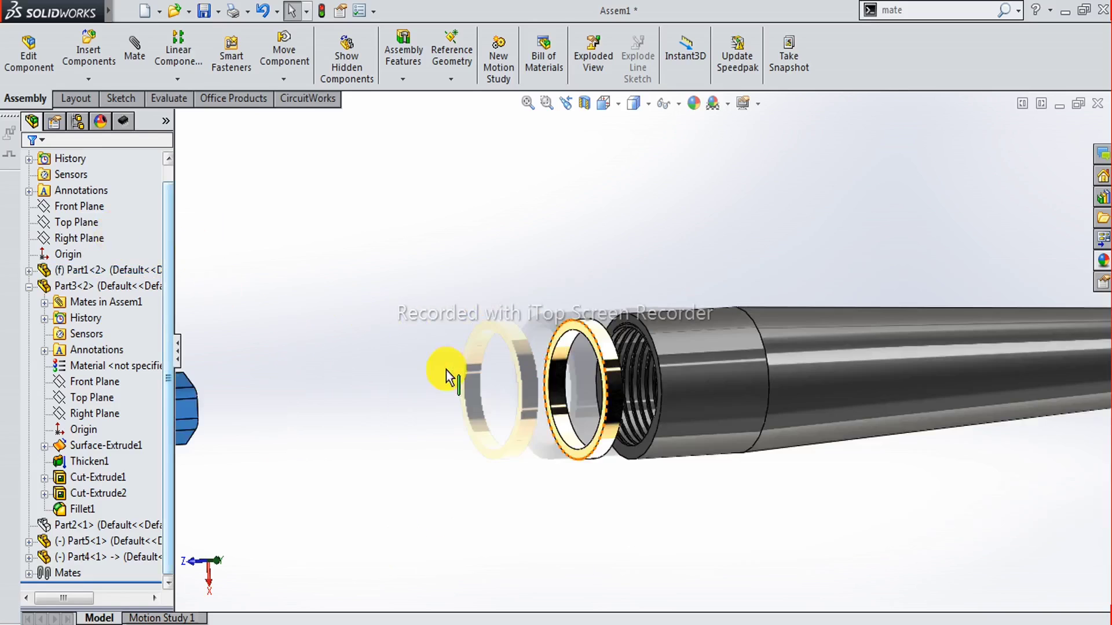
scroll(383, 382, up, 2)
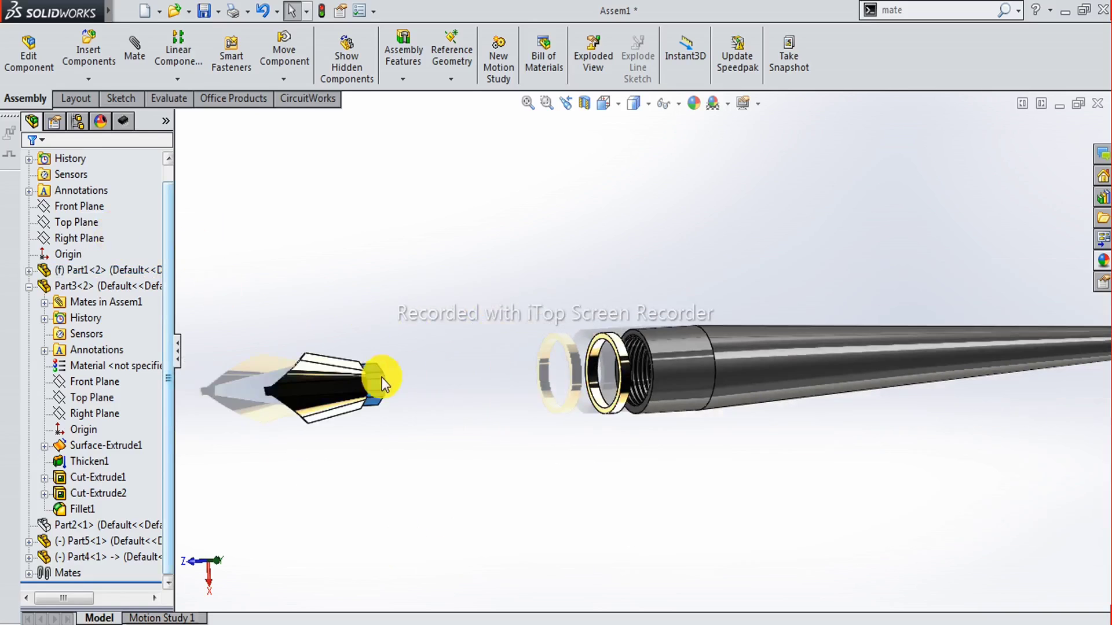
Show Part3<2> and the Part2<1> barrel so the whole pen is visible.
click(98, 286)
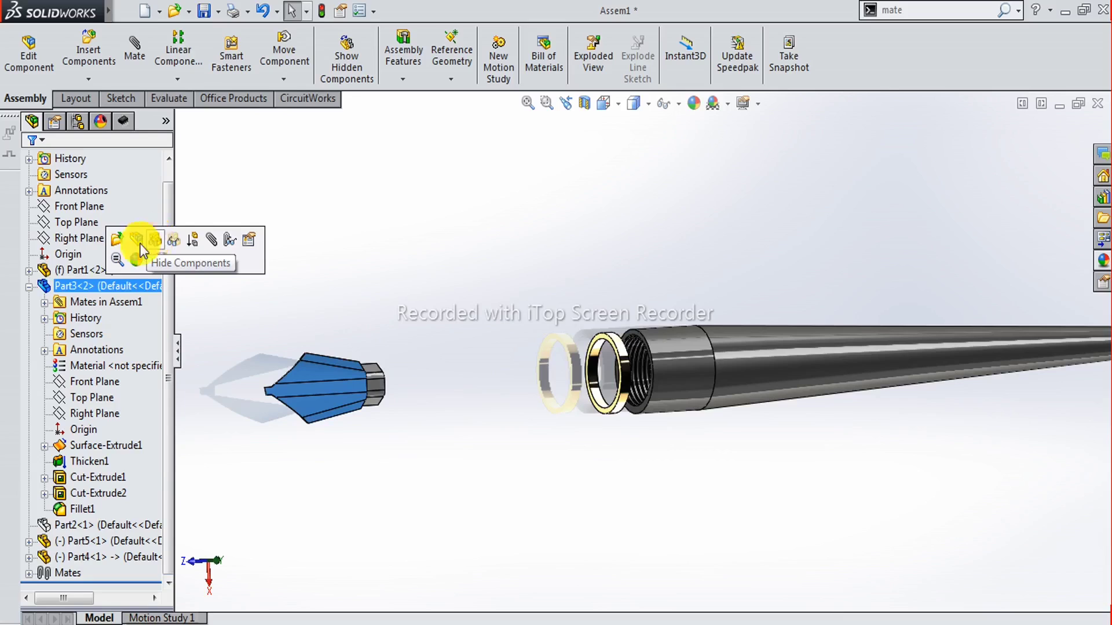
click(113, 525)
click(149, 482)
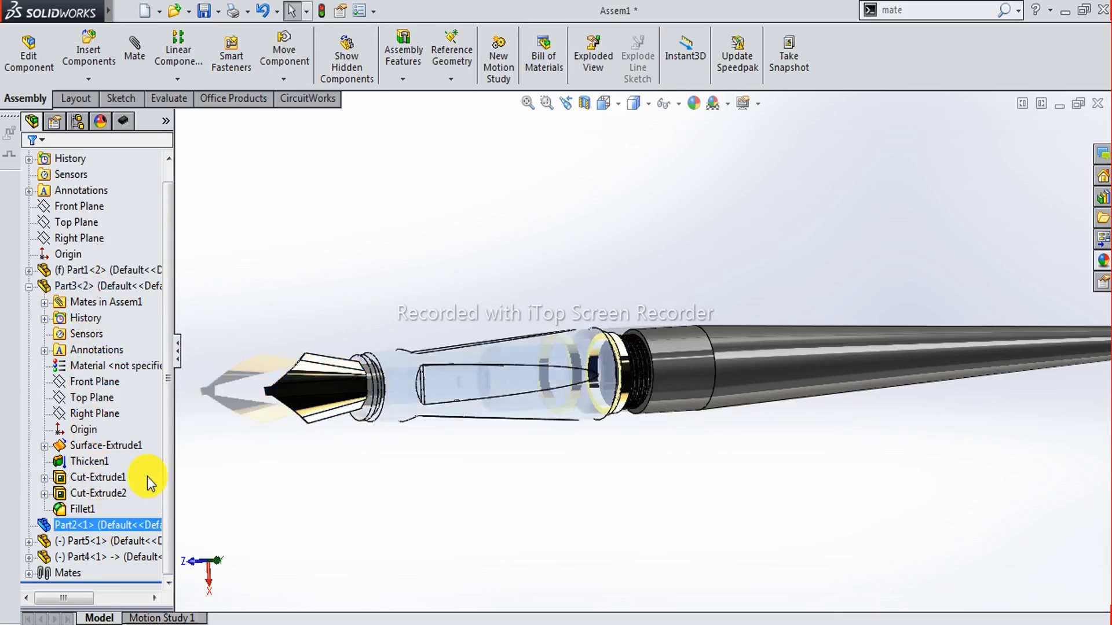
click(411, 469)
mouse_move(390, 467)
middle_down()
mouse_move(415, 384)
mouse_move(467, 392)
mouse_move(474, 415)
mouse_move(434, 404)
mouse_move(405, 355)
mouse_move(429, 297)
middle_up()
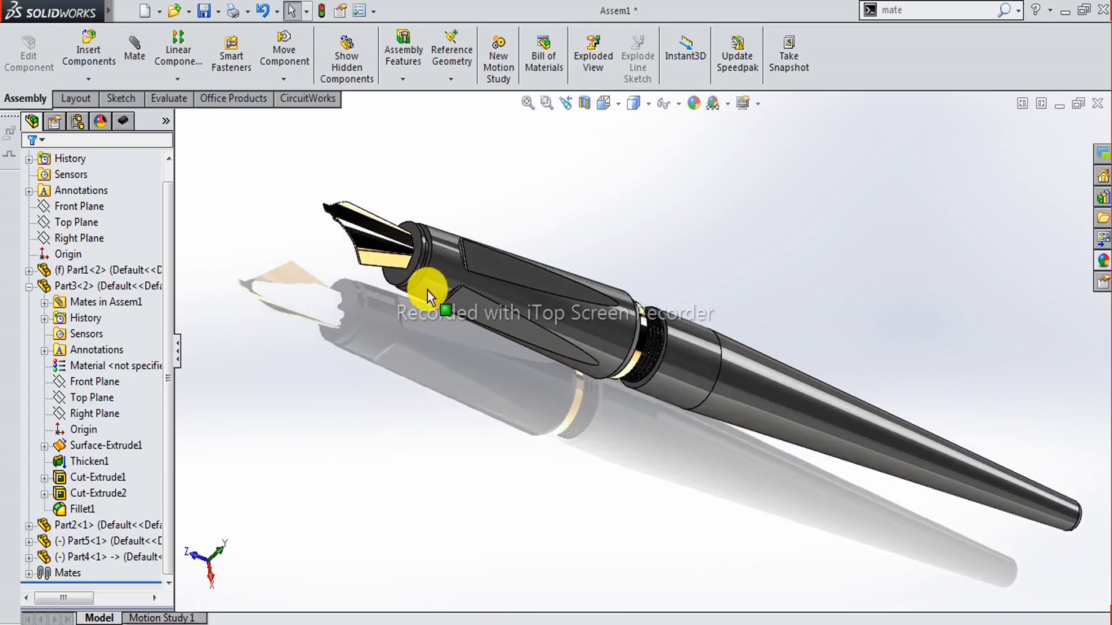
Zoom in and select the gold ring's face for a new mate.
scroll(603, 347, down, 2)
scroll(720, 194, down, 2)
scroll(700, 331, down, 2)
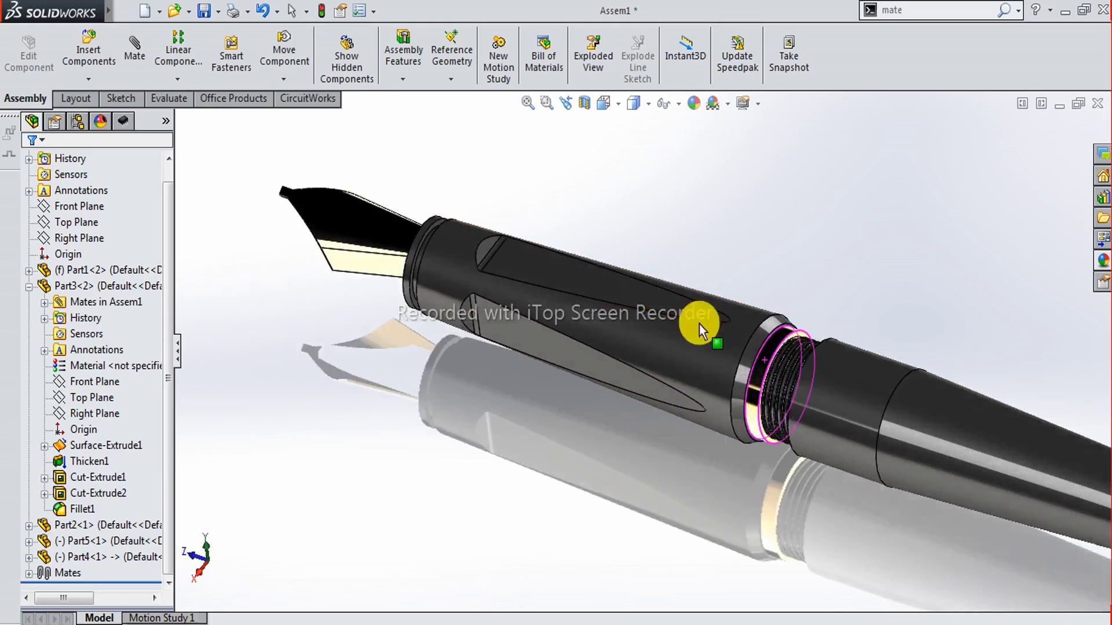
scroll(784, 359, down, 2)
scroll(784, 377, down, 3)
scroll(774, 367, down, 2)
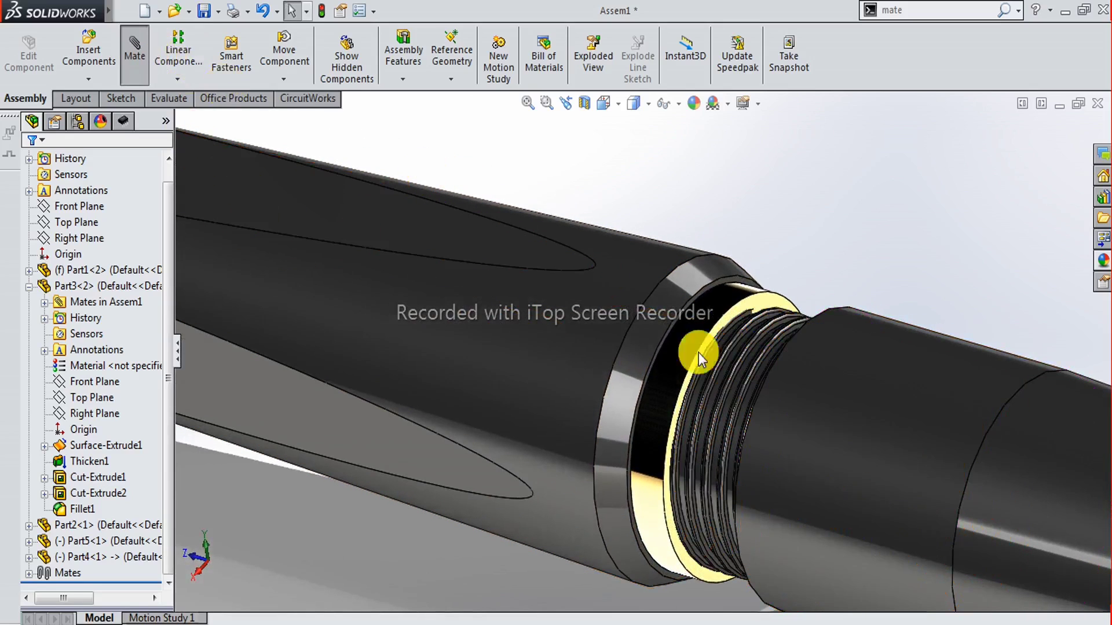
click(763, 300)
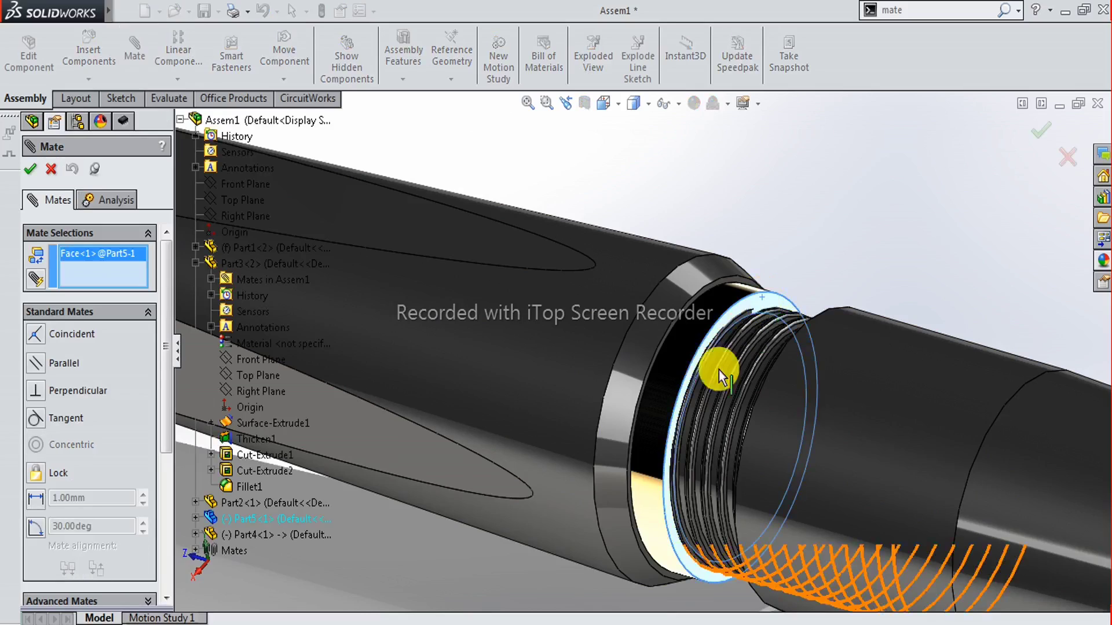
Select the matching Part4 face, accept the coincident mate and close the mate tool.
scroll(595, 352, up, 3)
middle_drag(619, 349, 665, 417)
scroll(632, 261, down, 2)
scroll(631, 261, down, 2)
click(657, 313)
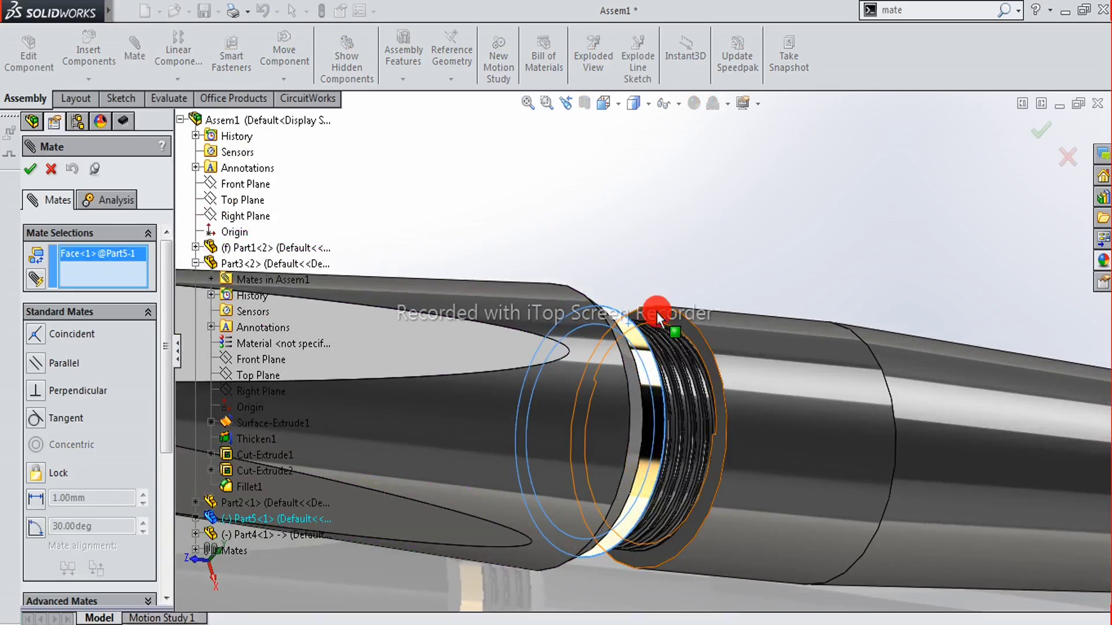
click(841, 292)
mouse_move(735, 397)
middle_down()
mouse_move(638, 330)
mouse_move(675, 266)
mouse_move(739, 372)
mouse_move(650, 373)
mouse_move(621, 398)
mouse_move(678, 426)
mouse_move(719, 342)
mouse_move(693, 392)
mouse_move(752, 439)
mouse_move(663, 440)
middle_up()
scroll(627, 398, up, 2)
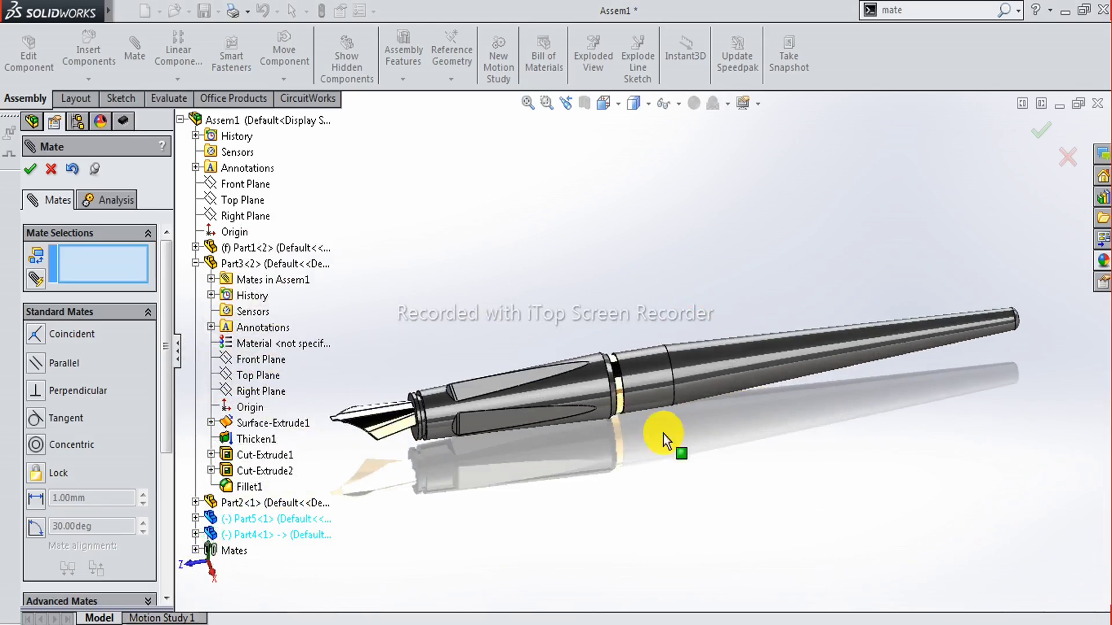
click(44, 167)
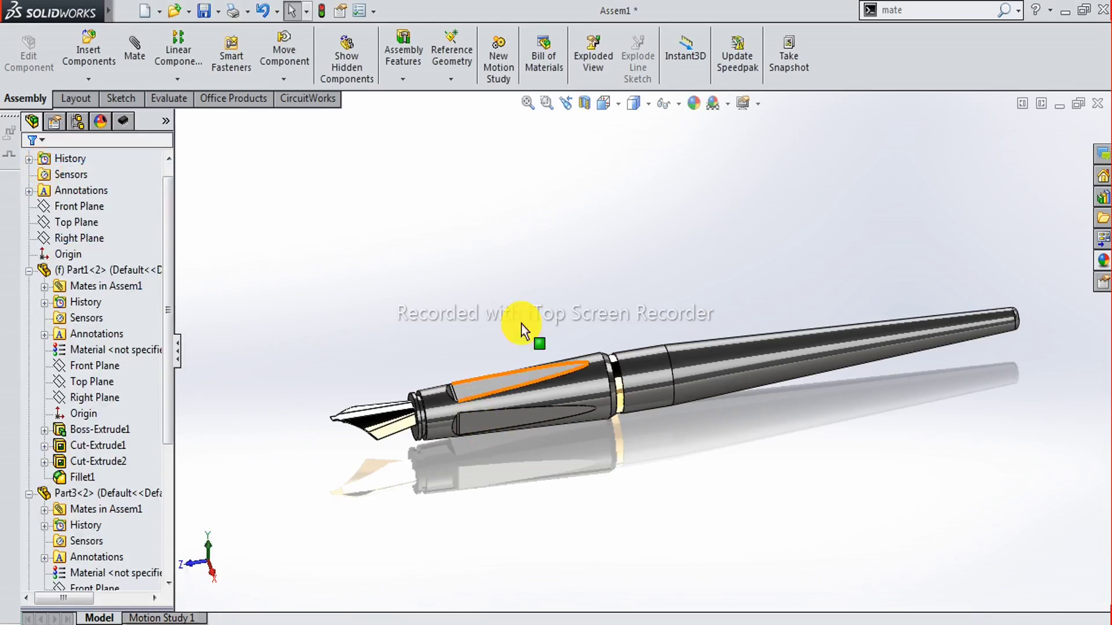
Switch to plain Shaded display, apply the Plain White scene and collapse the FeatureManager.
click(648, 108)
click(637, 146)
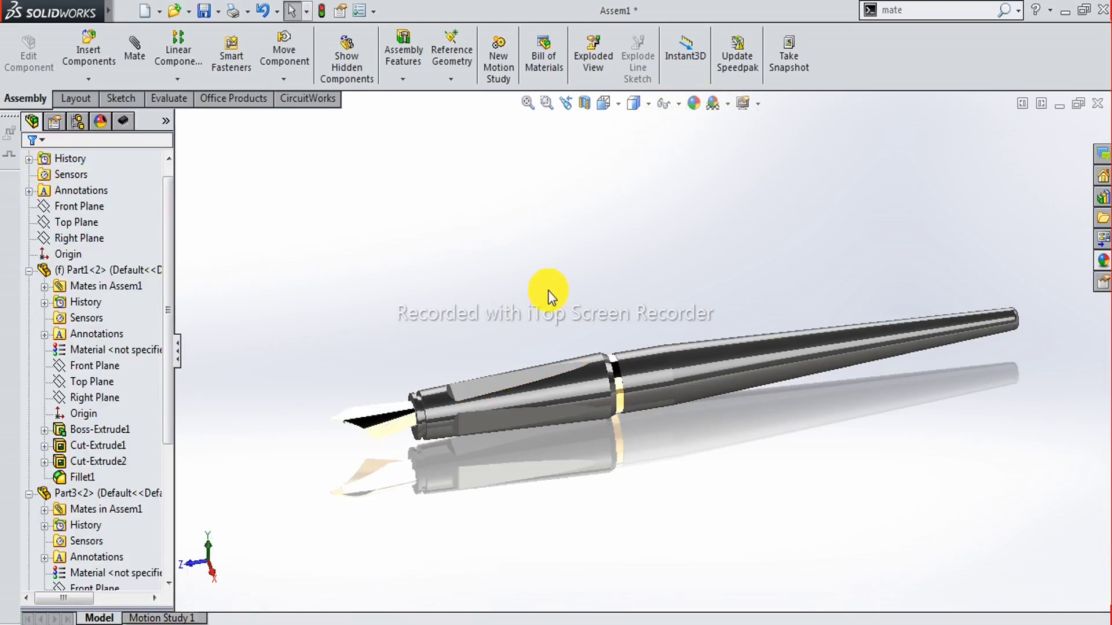
click(727, 106)
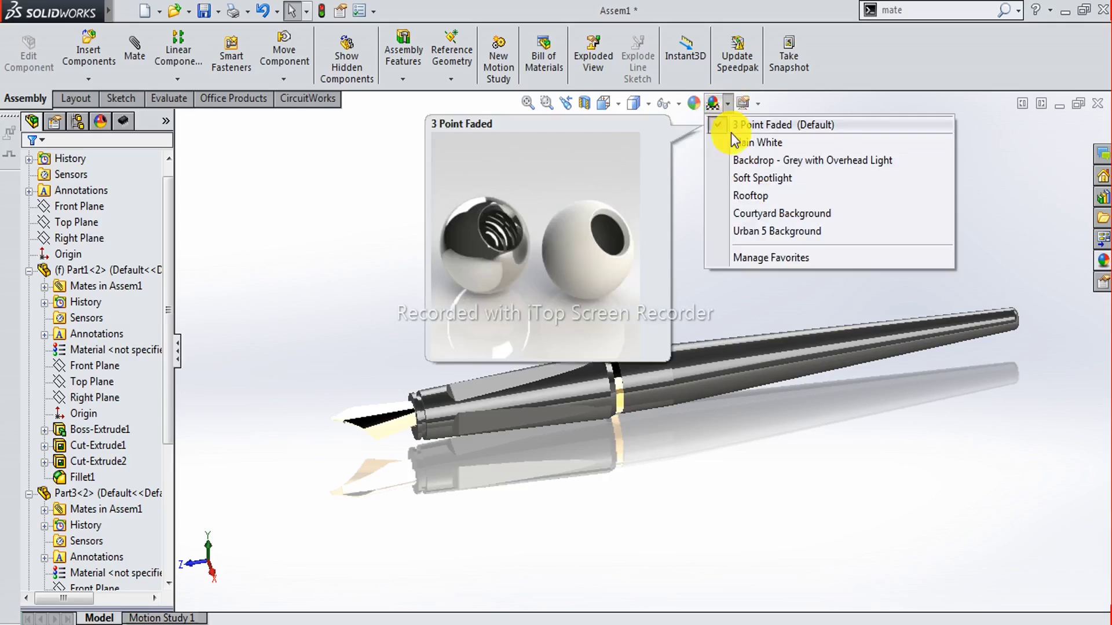
click(744, 142)
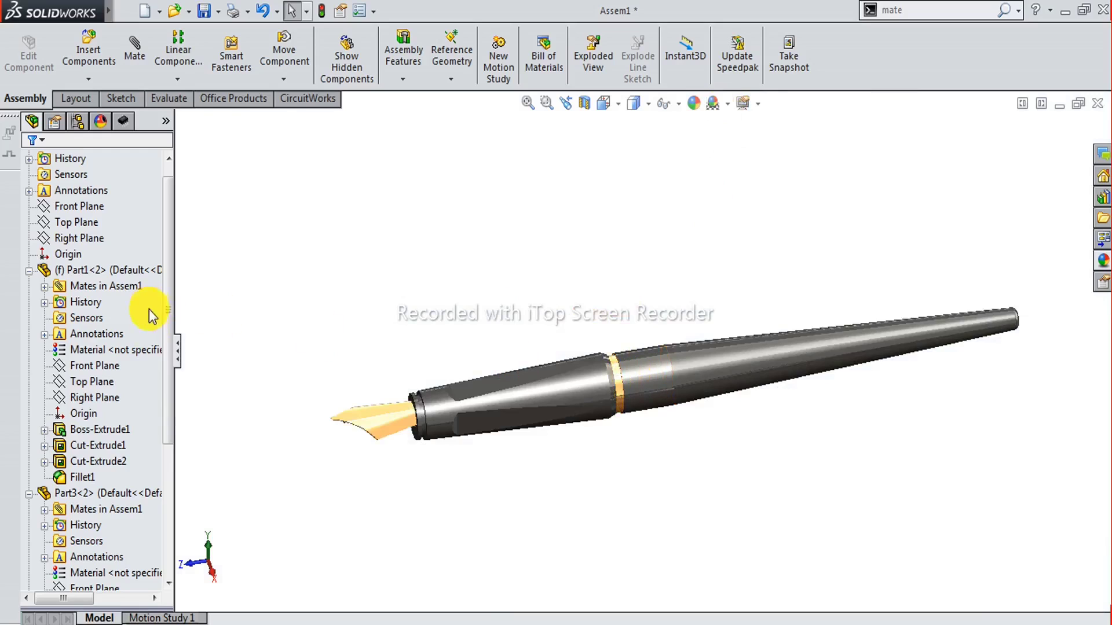
click(182, 353)
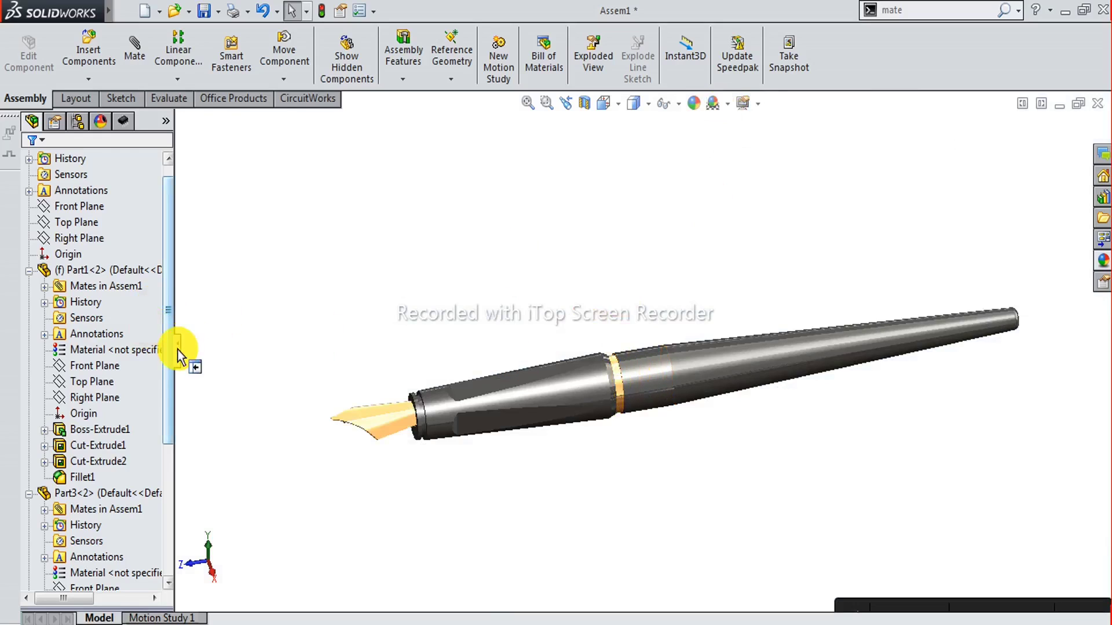
click(177, 350)
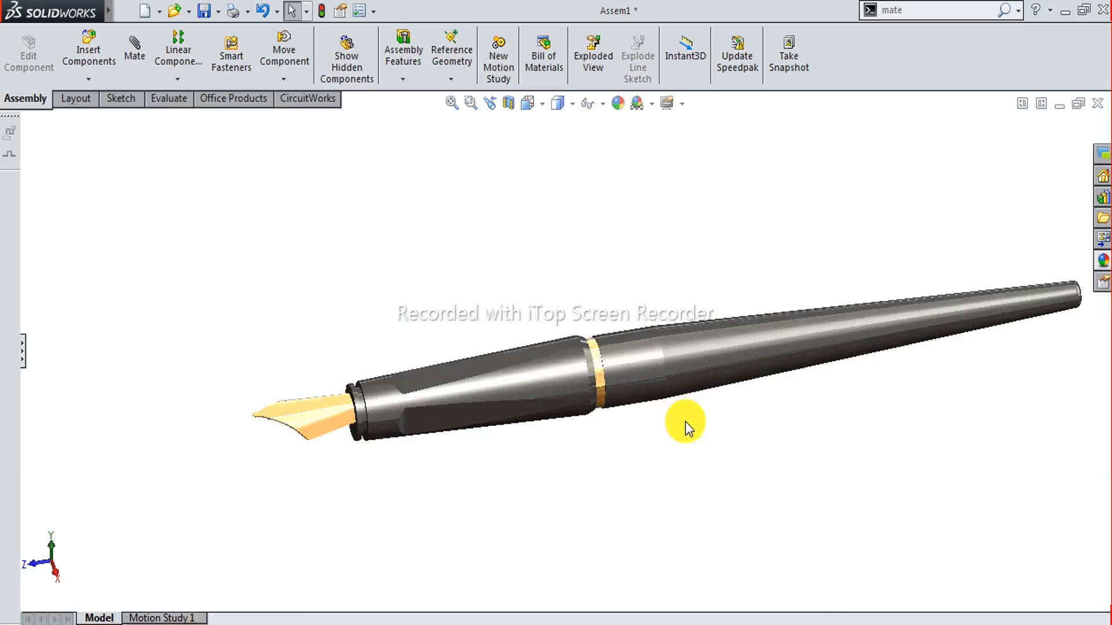
Orbit the pen to its final angle with the gold nib pointing upper left.
mouse_move(707, 390)
middle_down()
mouse_move(684, 337)
mouse_move(625, 261)
mouse_move(585, 266)
mouse_move(454, 367)
mouse_move(504, 422)
mouse_move(603, 400)
mouse_move(689, 357)
mouse_move(799, 269)
mouse_move(700, 392)
mouse_move(727, 469)
mouse_move(791, 478)
mouse_move(898, 330)
mouse_move(881, 266)
mouse_move(757, 280)
mouse_move(606, 411)
mouse_move(568, 259)
mouse_move(516, 283)
mouse_move(471, 330)
mouse_move(526, 410)
mouse_move(652, 377)
mouse_move(705, 425)
mouse_move(660, 459)
mouse_move(597, 408)
middle_up()
mouse_move(415, 307)
middle_down()
mouse_move(494, 402)
mouse_move(462, 441)
mouse_move(332, 380)
mouse_move(263, 384)
mouse_move(323, 454)
mouse_move(443, 434)
mouse_move(399, 450)
mouse_move(377, 481)
mouse_move(400, 510)
middle_up()
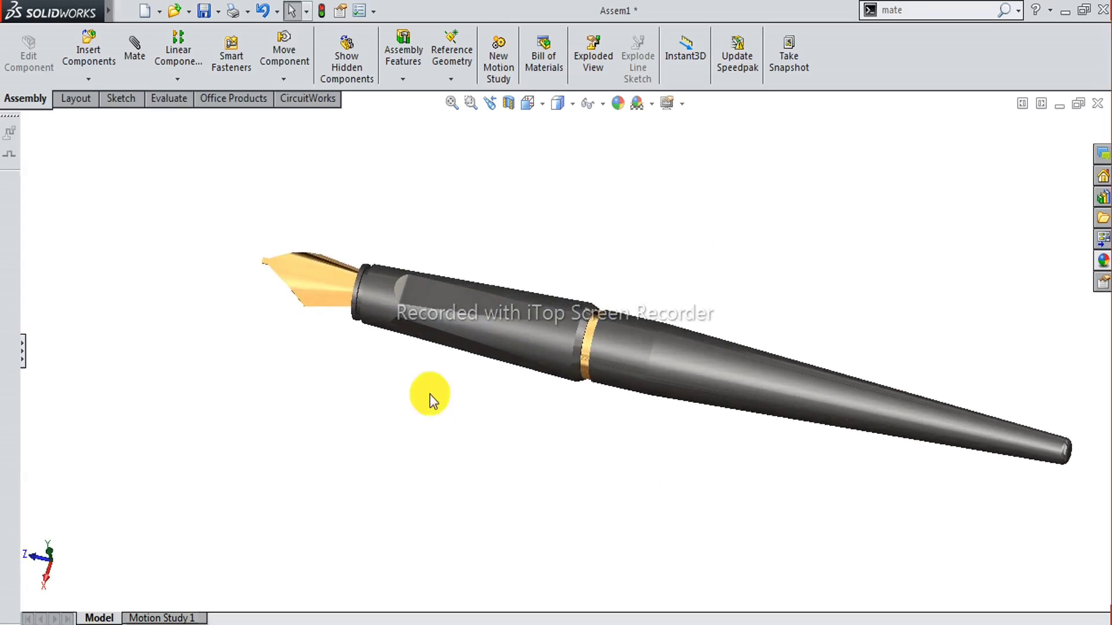